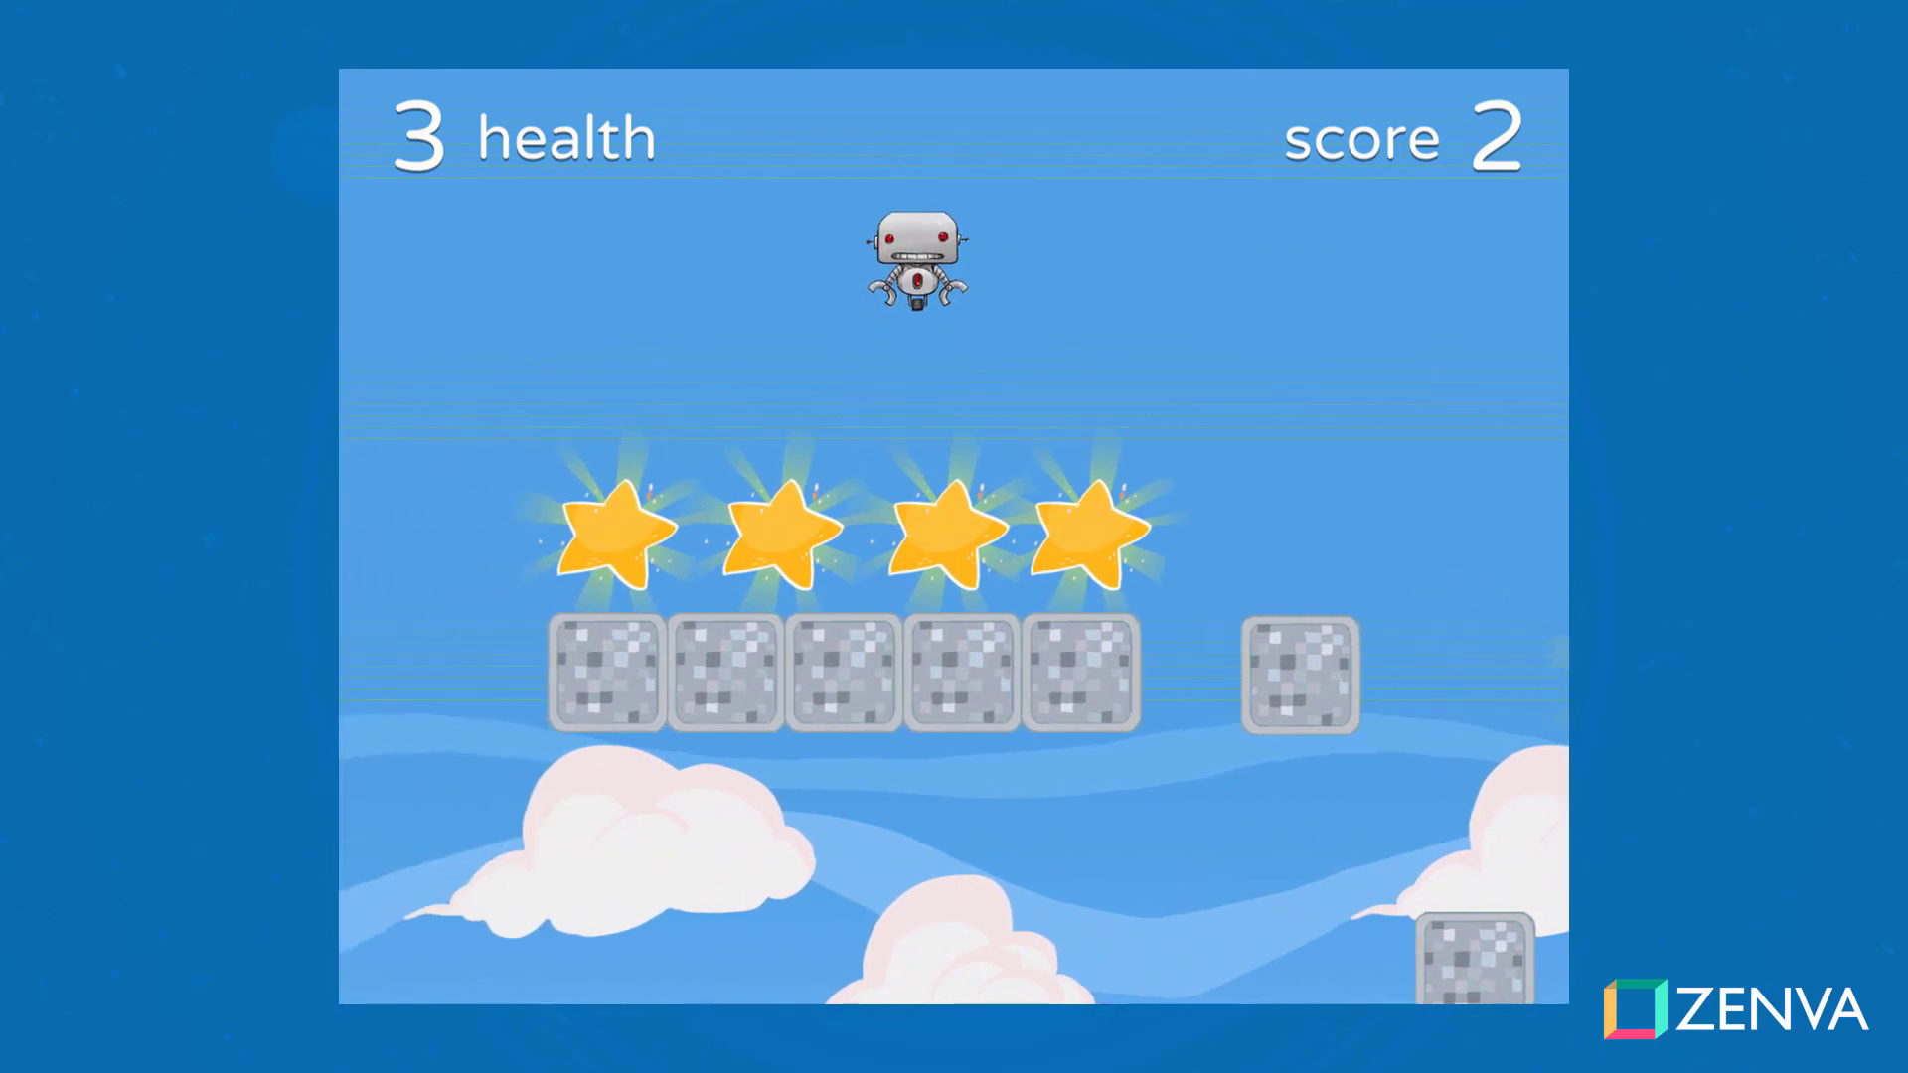
pyautogui.press('Left')
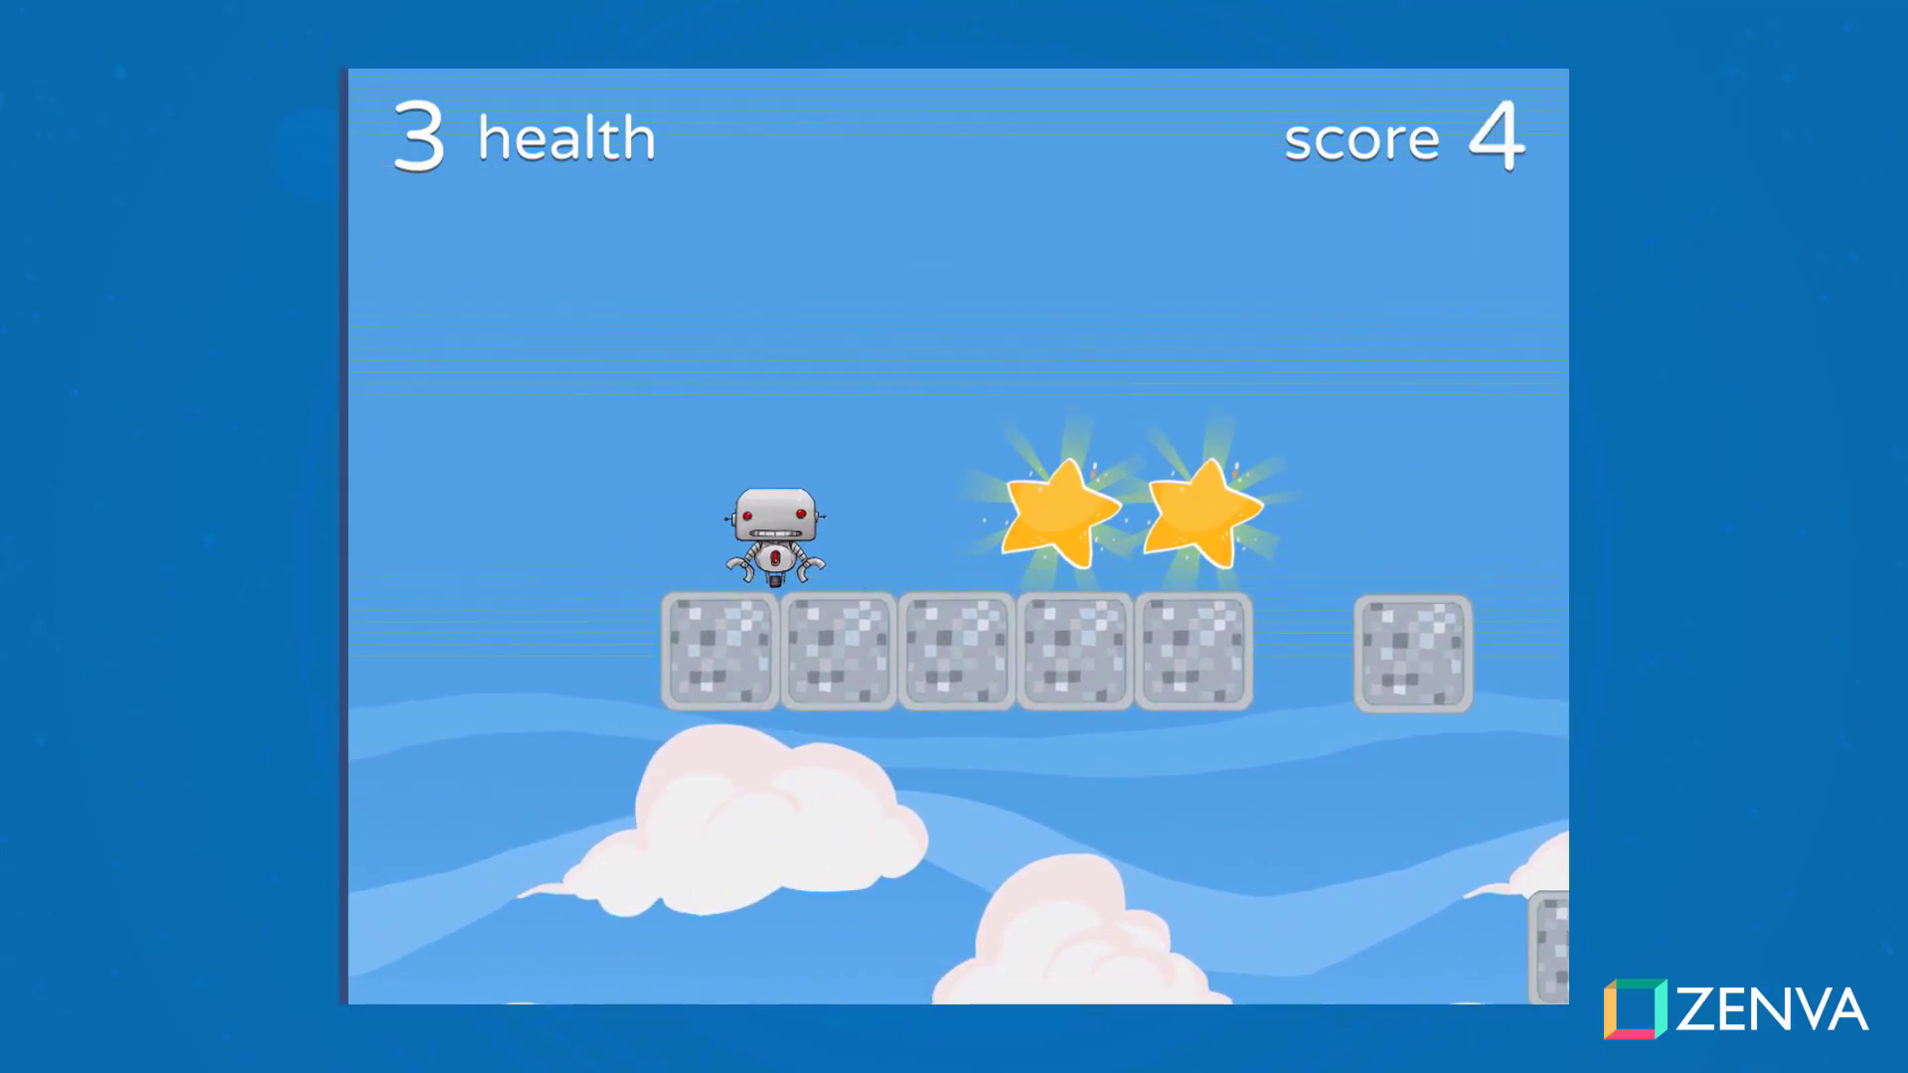
pyautogui.press('Right')
pyautogui.press('Up')
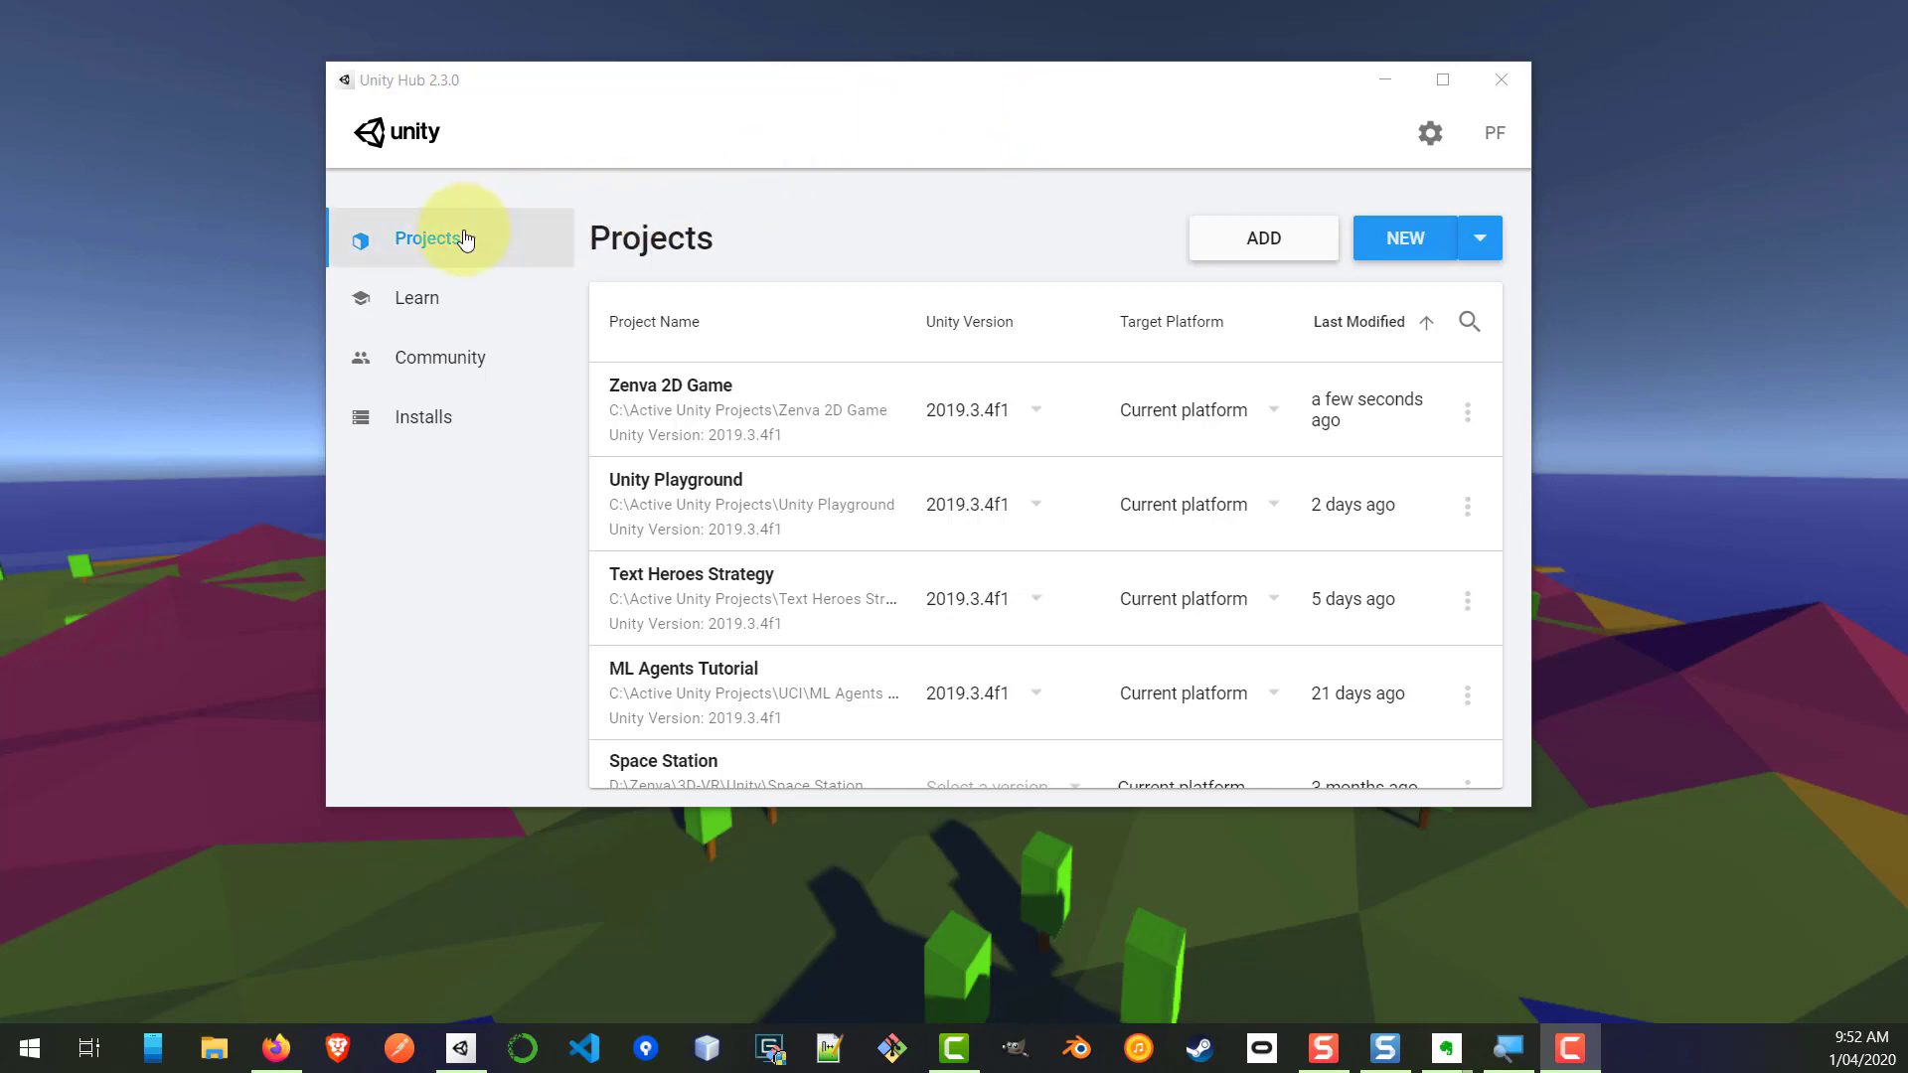
# Step: Create a new project from the 2D template, named "Zenva 2D Unity Game"
pyautogui.click(1399, 241)
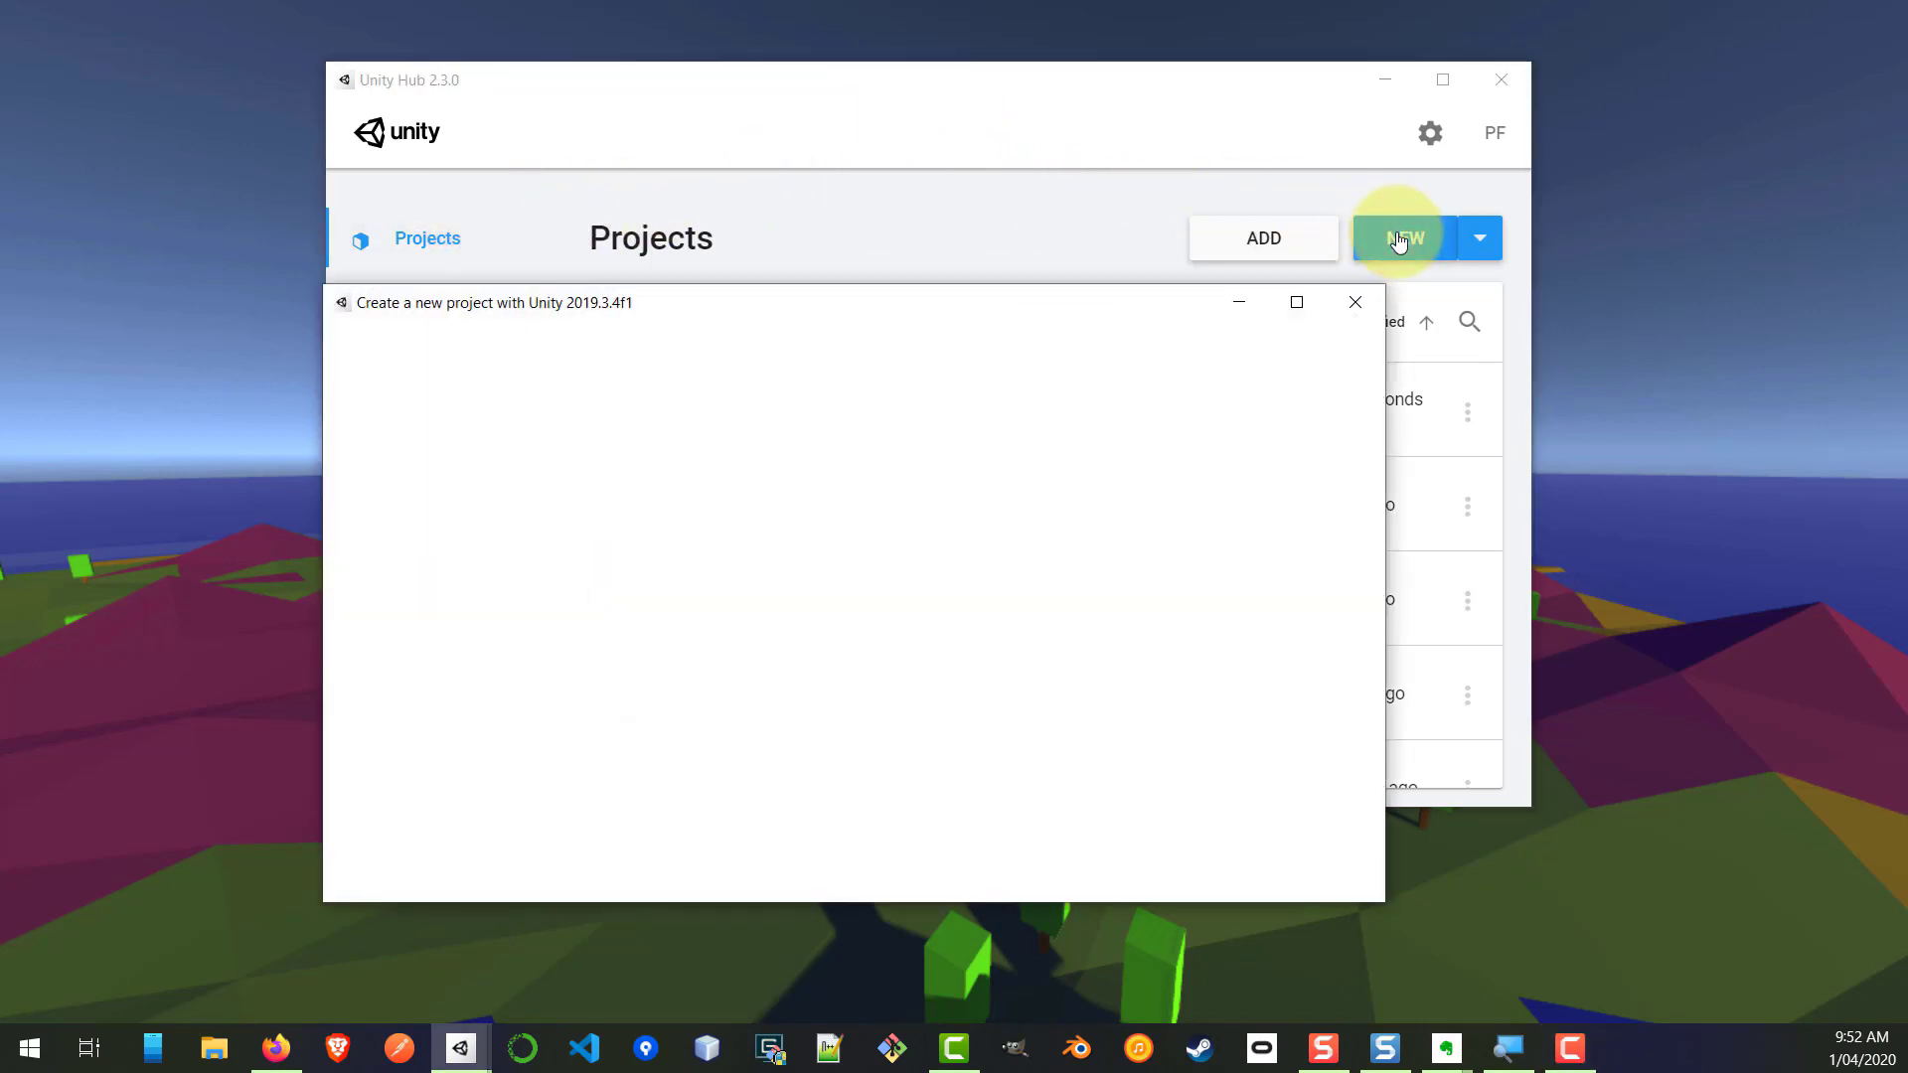
pyautogui.click(425, 474)
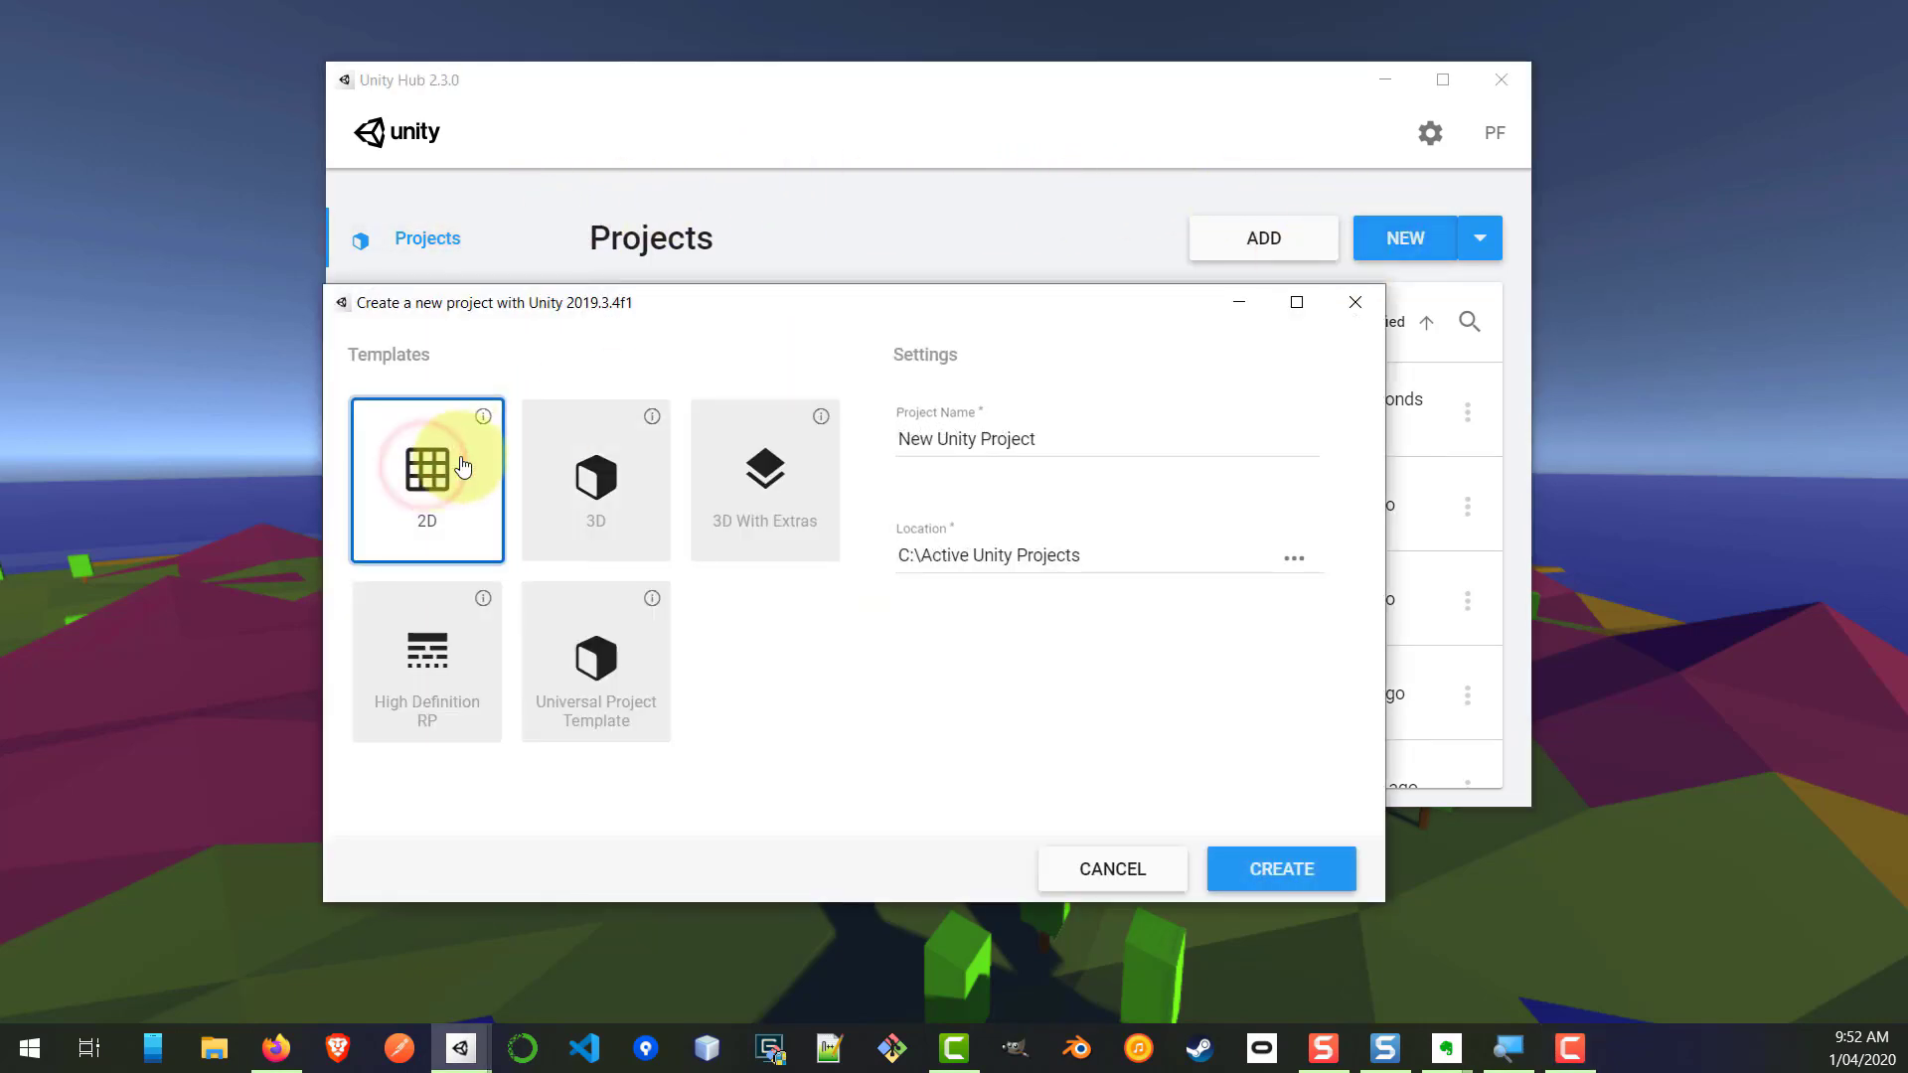
pyautogui.click(979, 437)
pyautogui.tripleClick(979, 438)
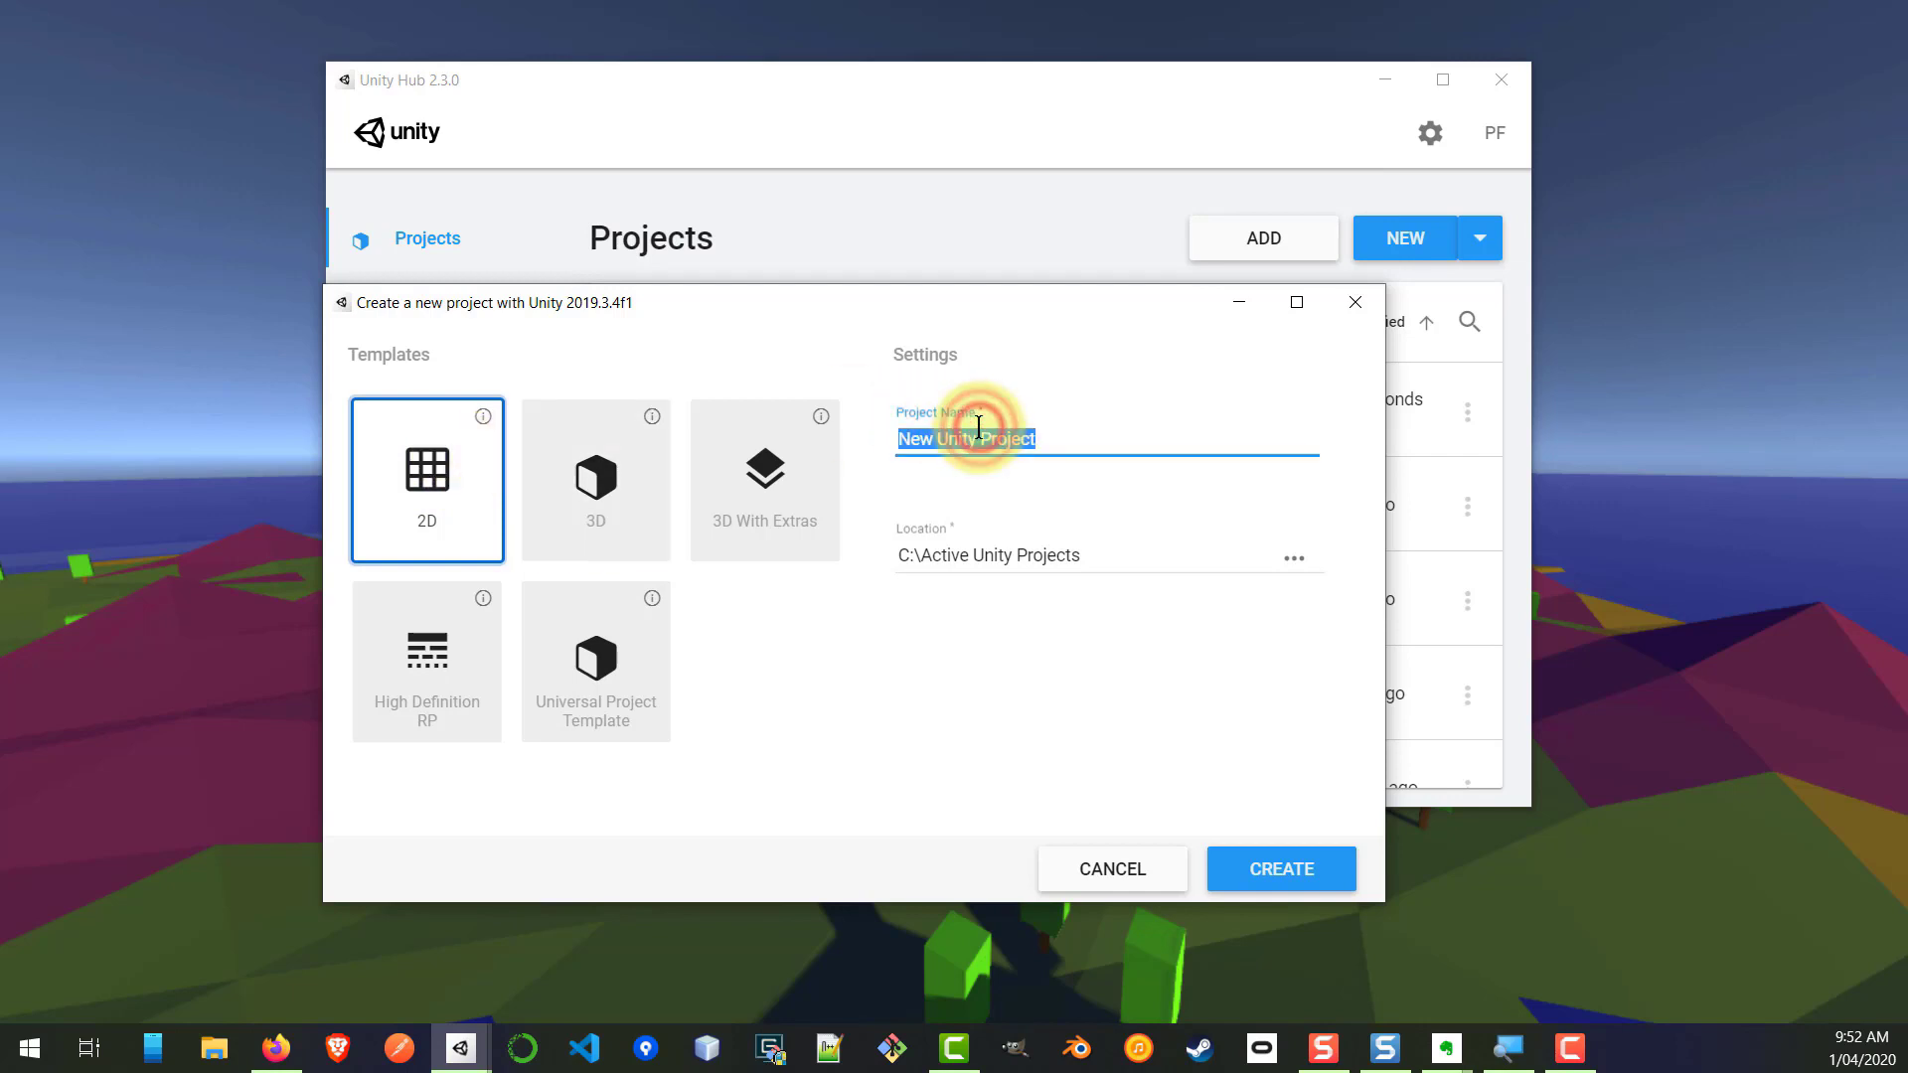
pyautogui.write('Zenva 2D Unity Game')
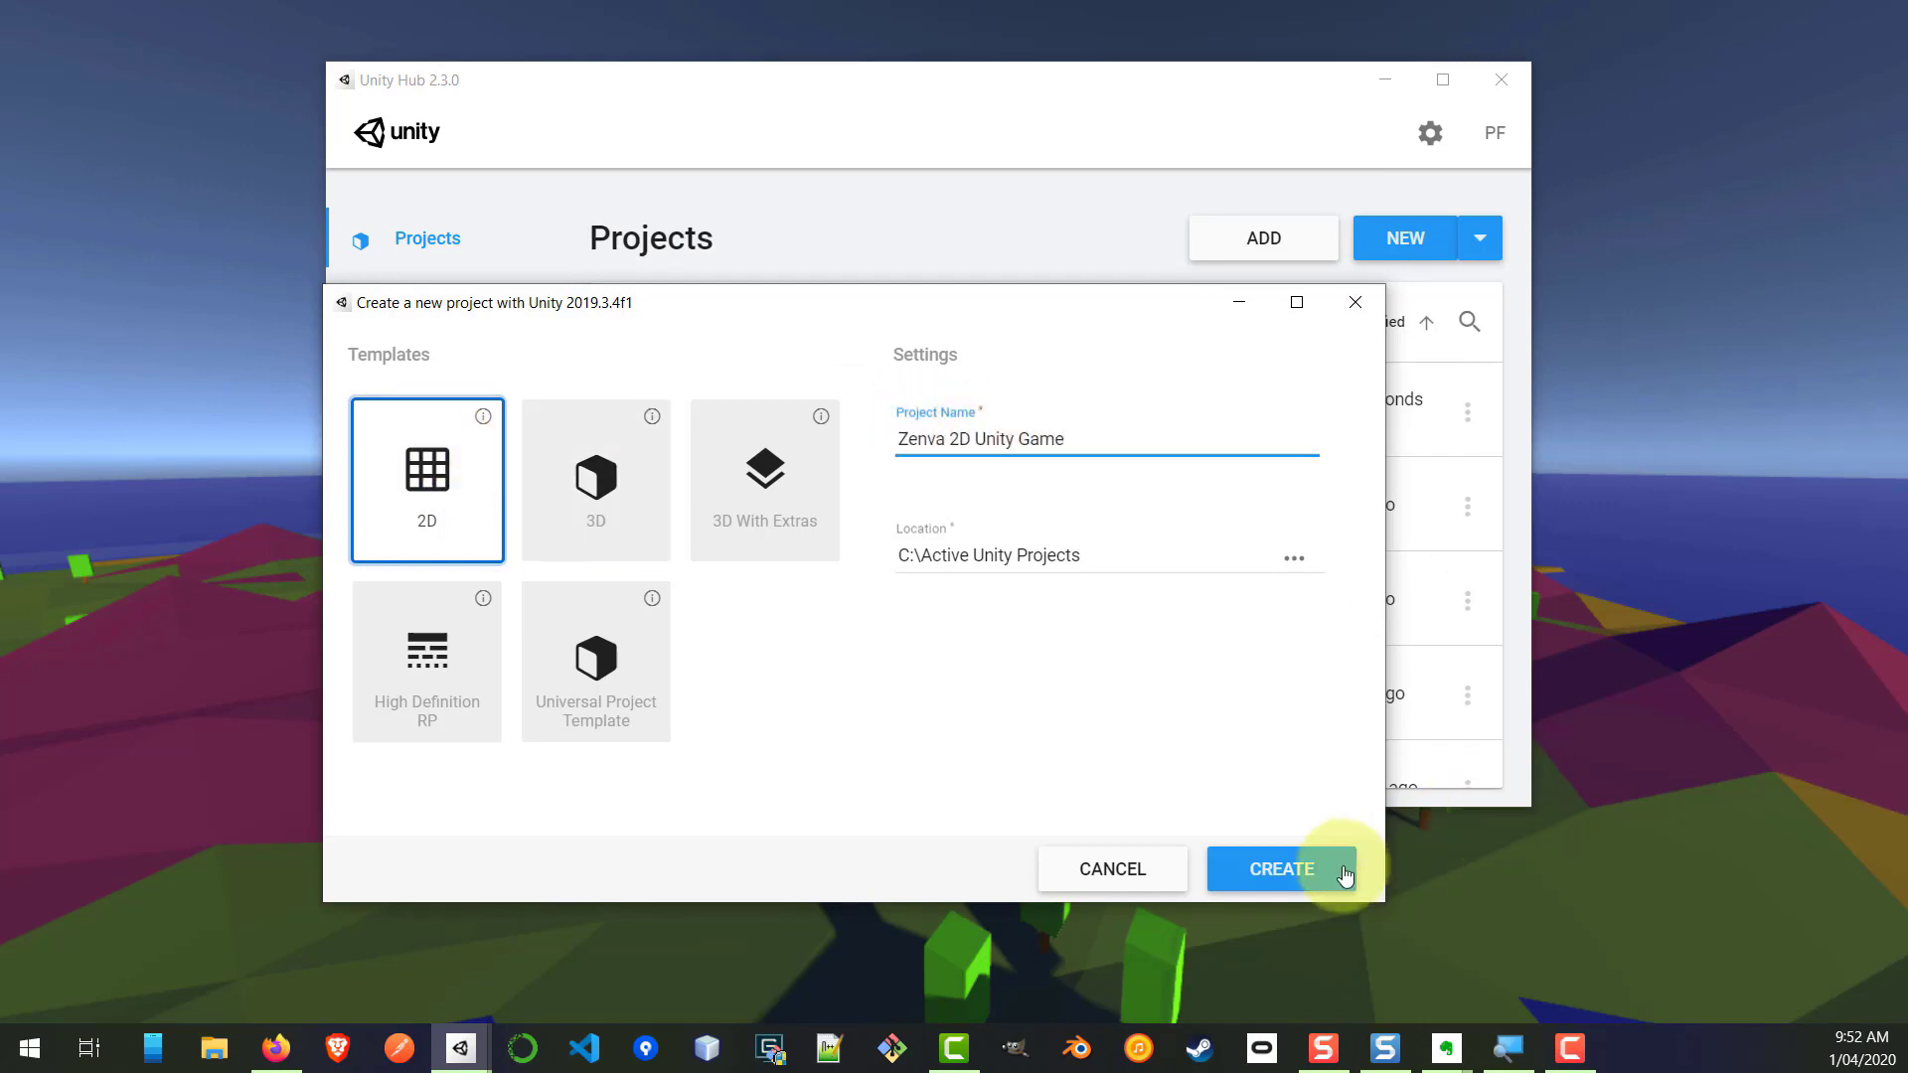
pyautogui.click(1252, 873)
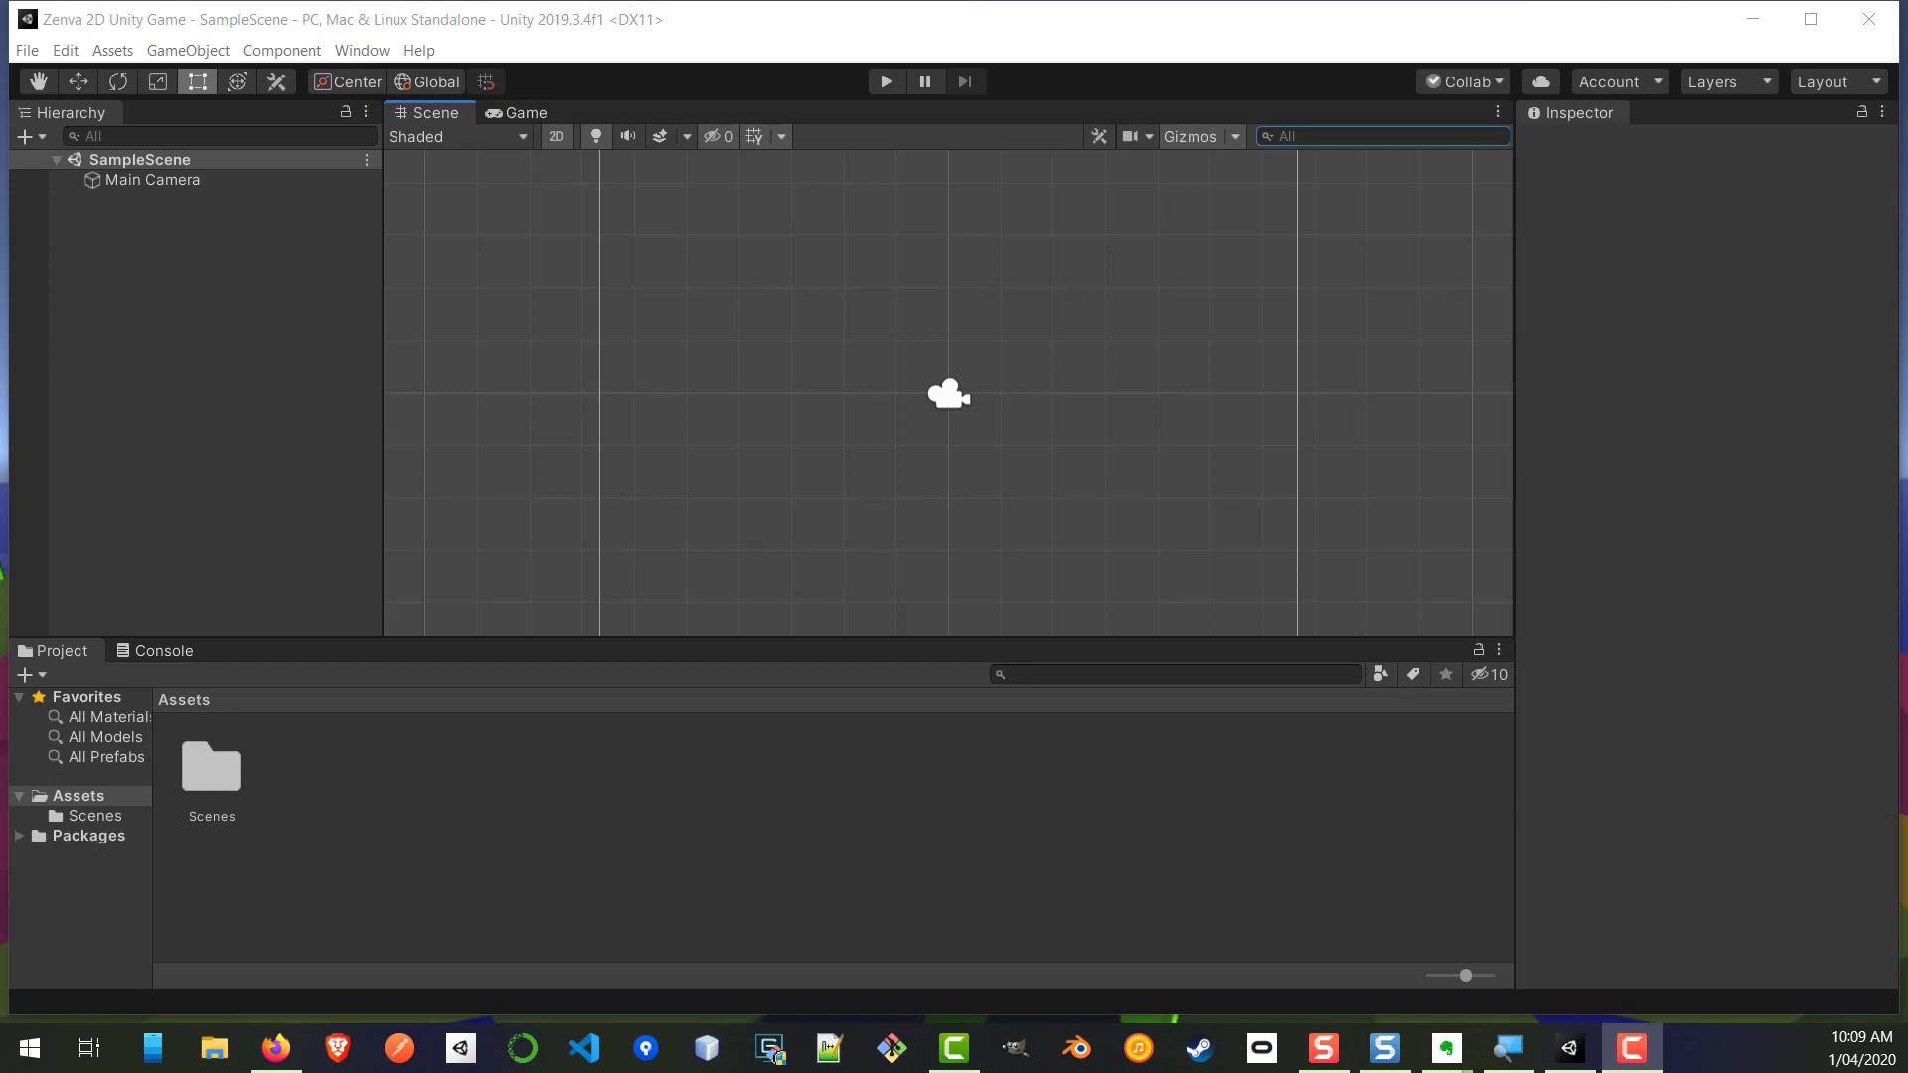
# Step: Search the Asset Store for "unity playground" and open the Unity Playground asset's page
pyautogui.click(360, 51)
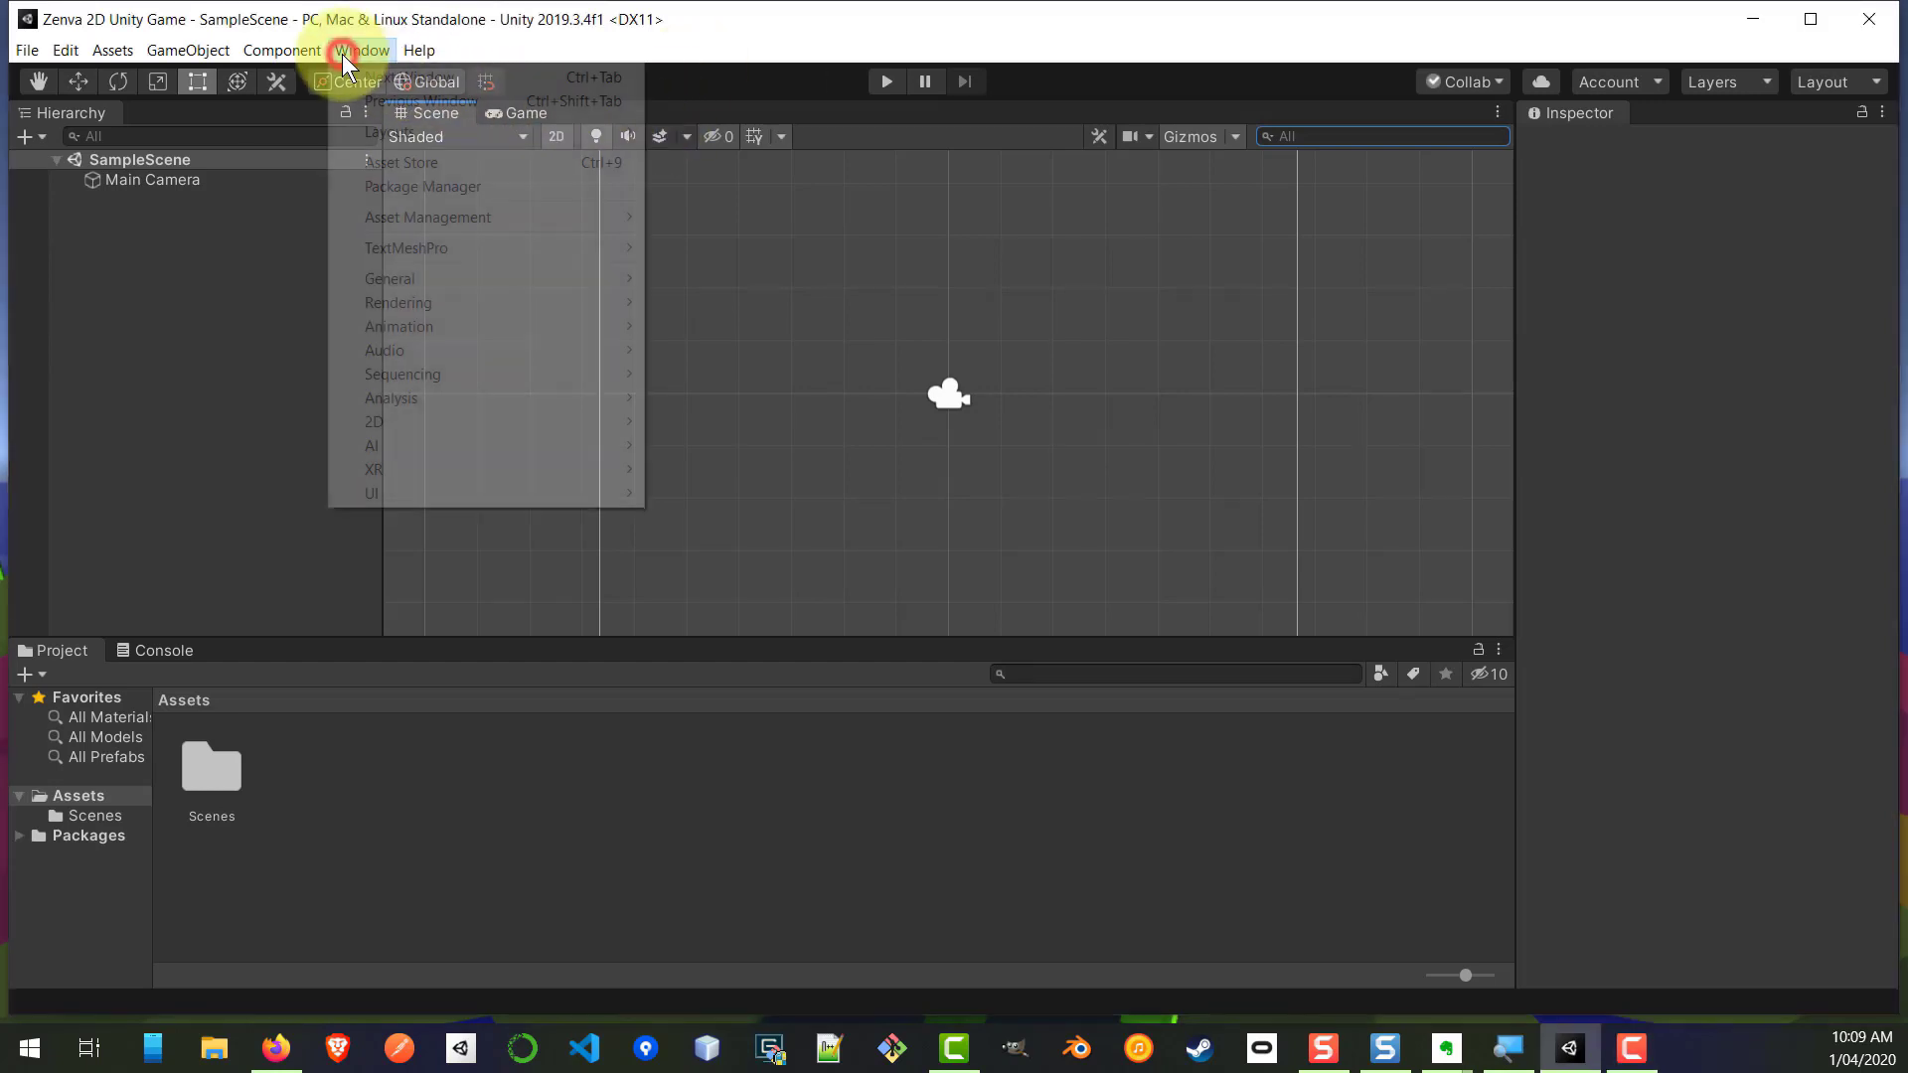
pyautogui.click(437, 163)
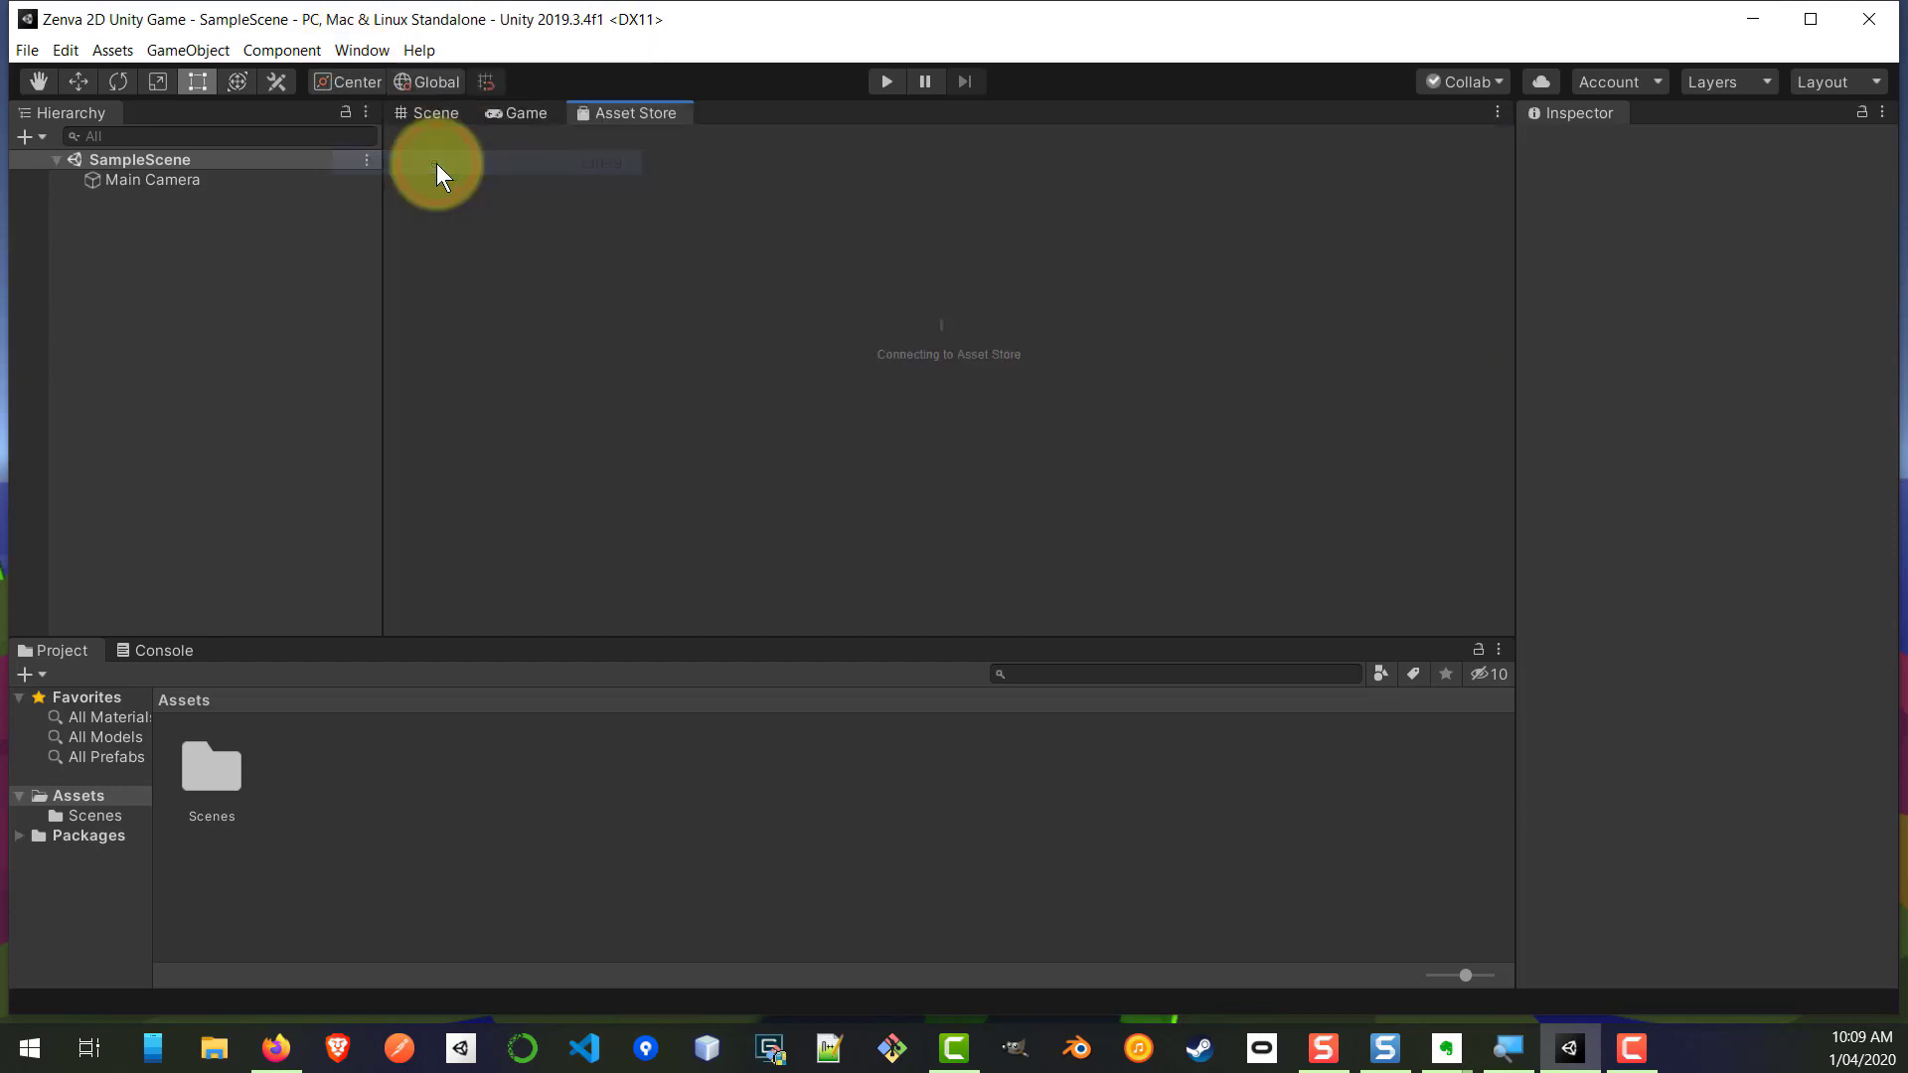
pyautogui.click(942, 193)
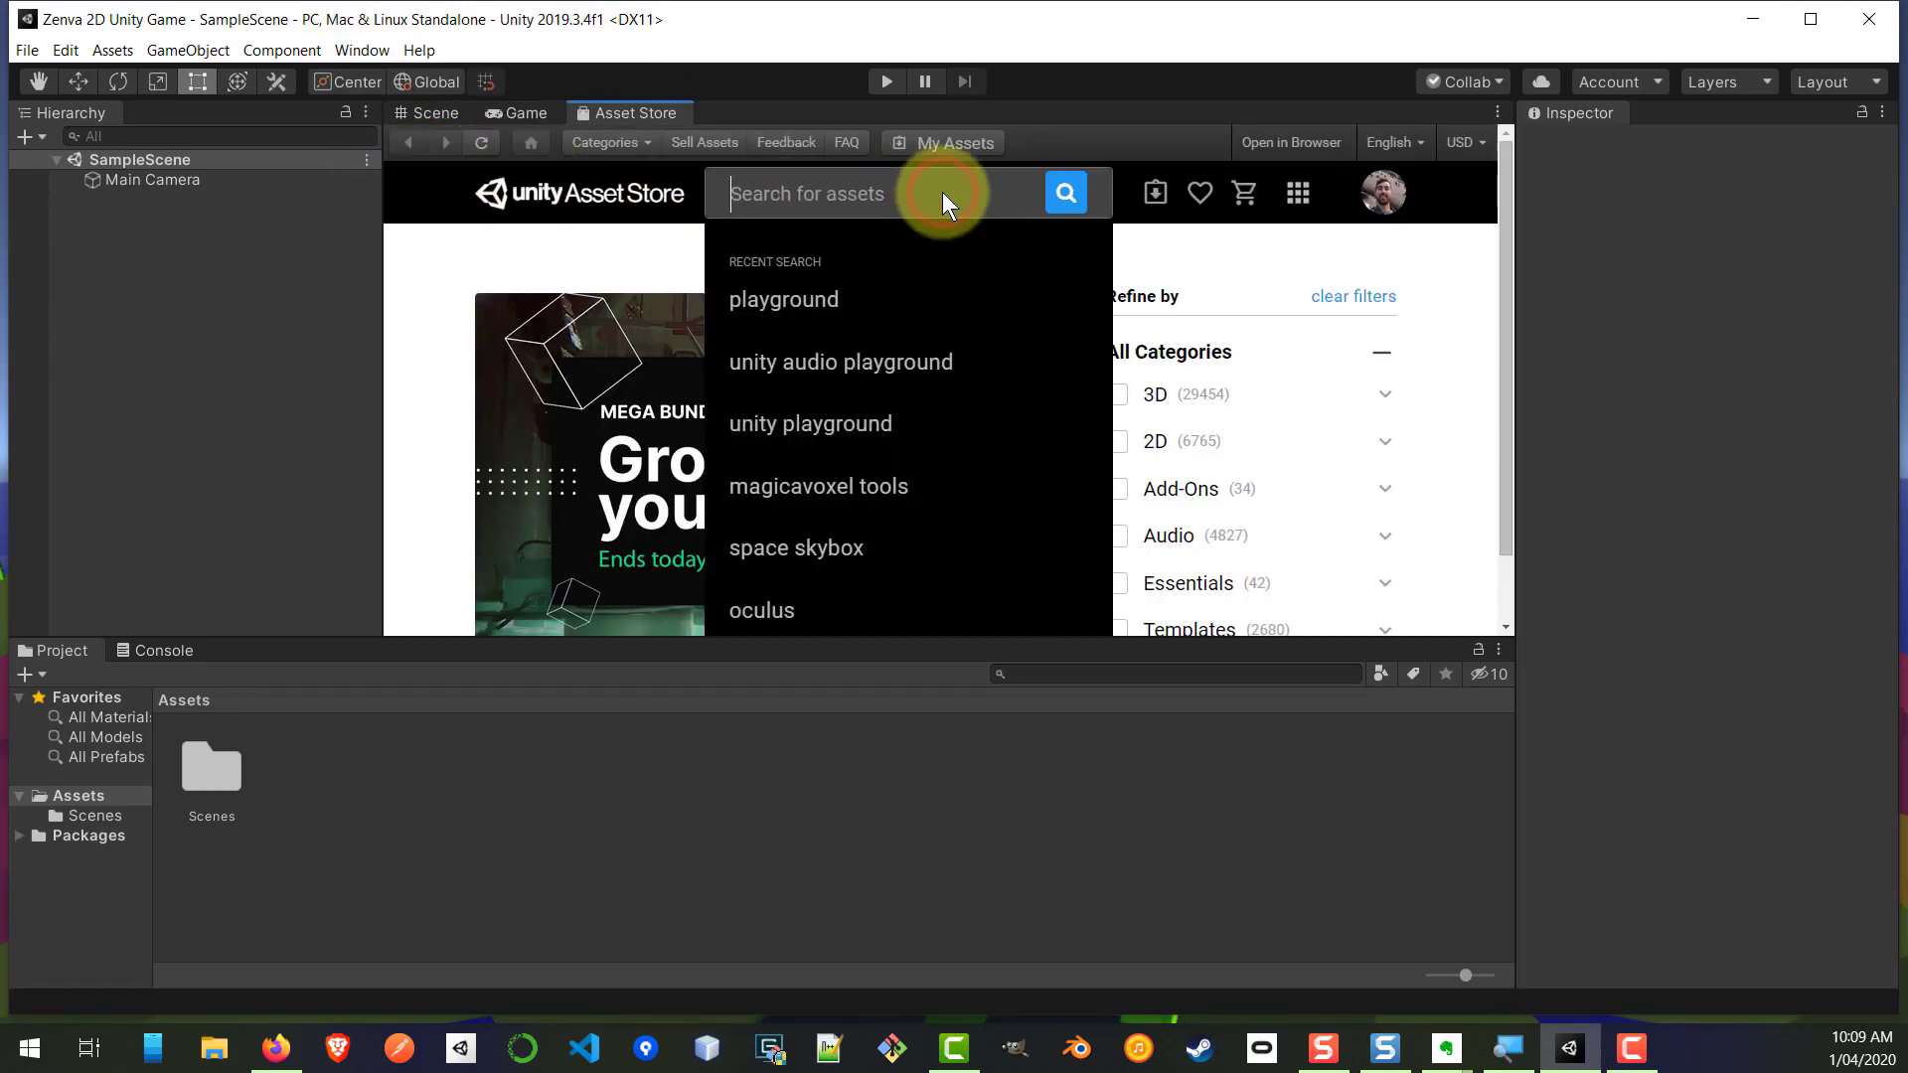
pyautogui.write('unity')
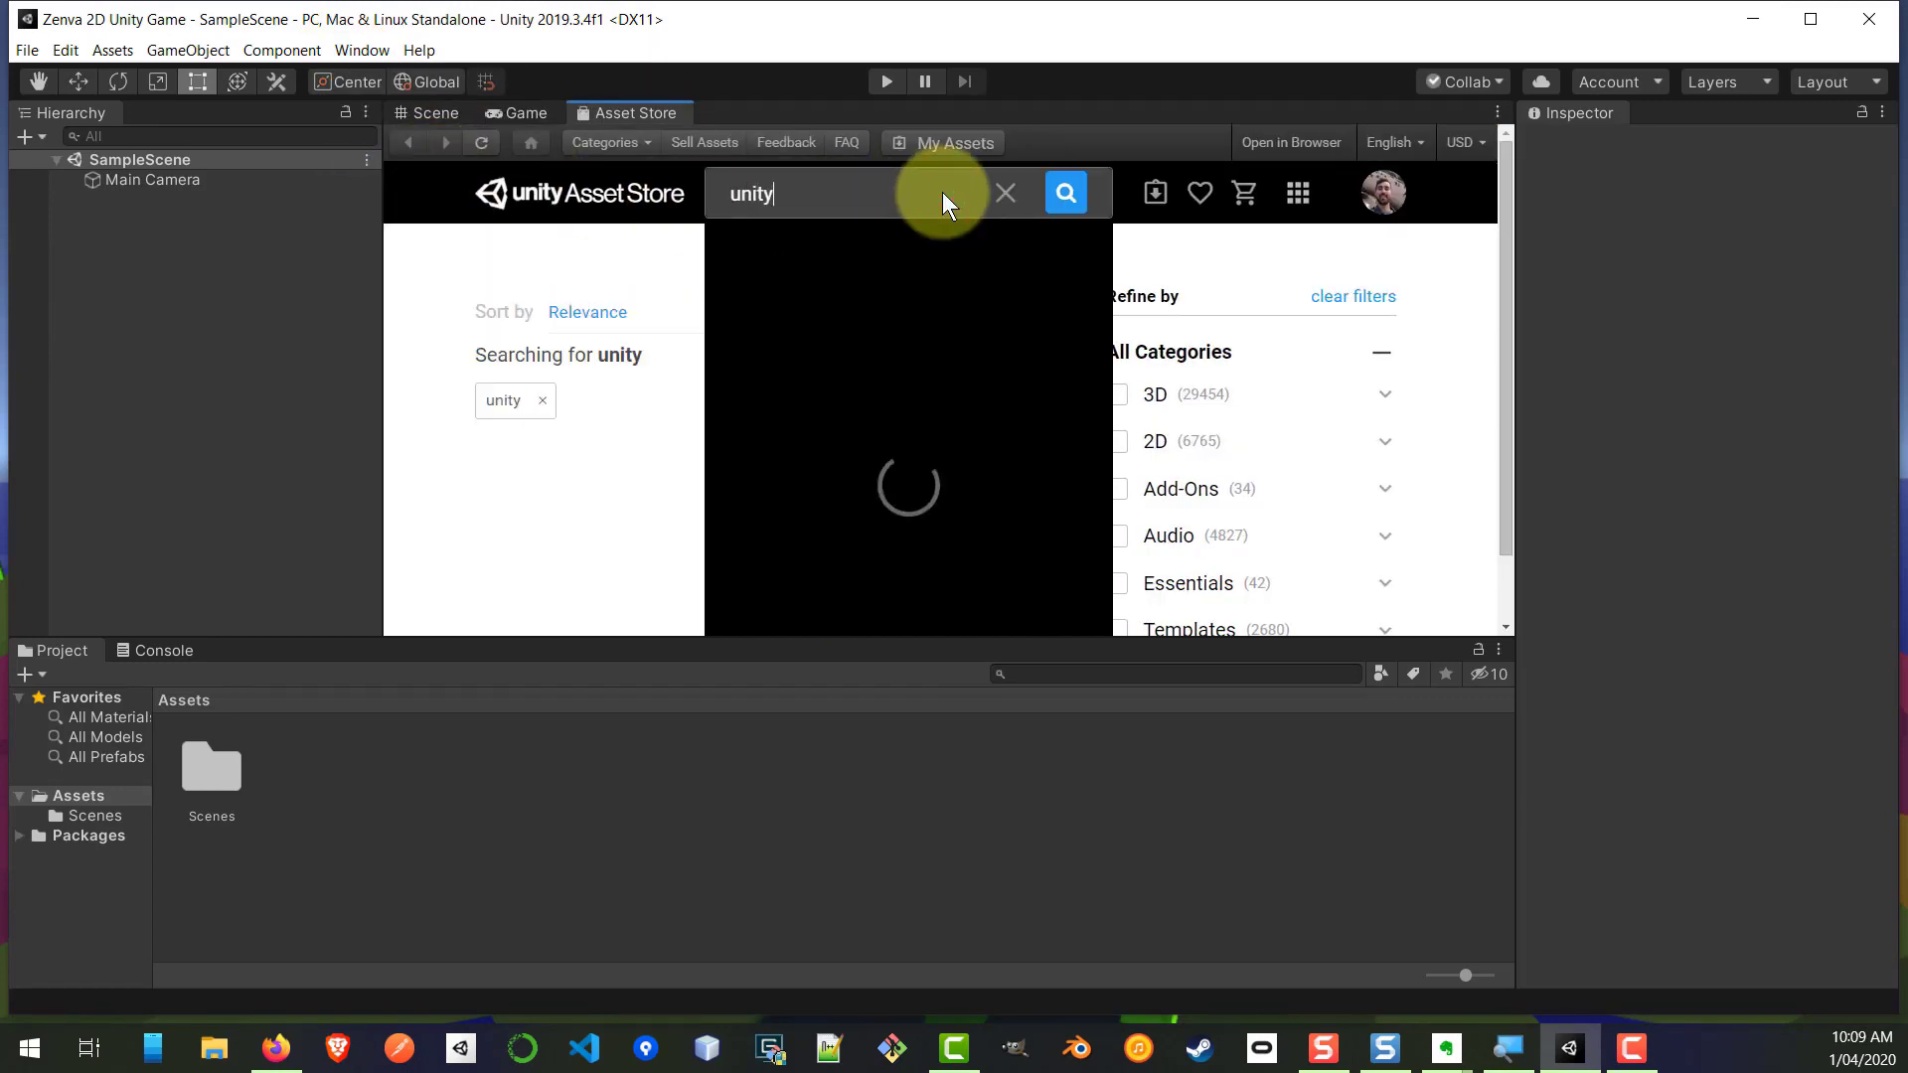
pyautogui.write(' playground')
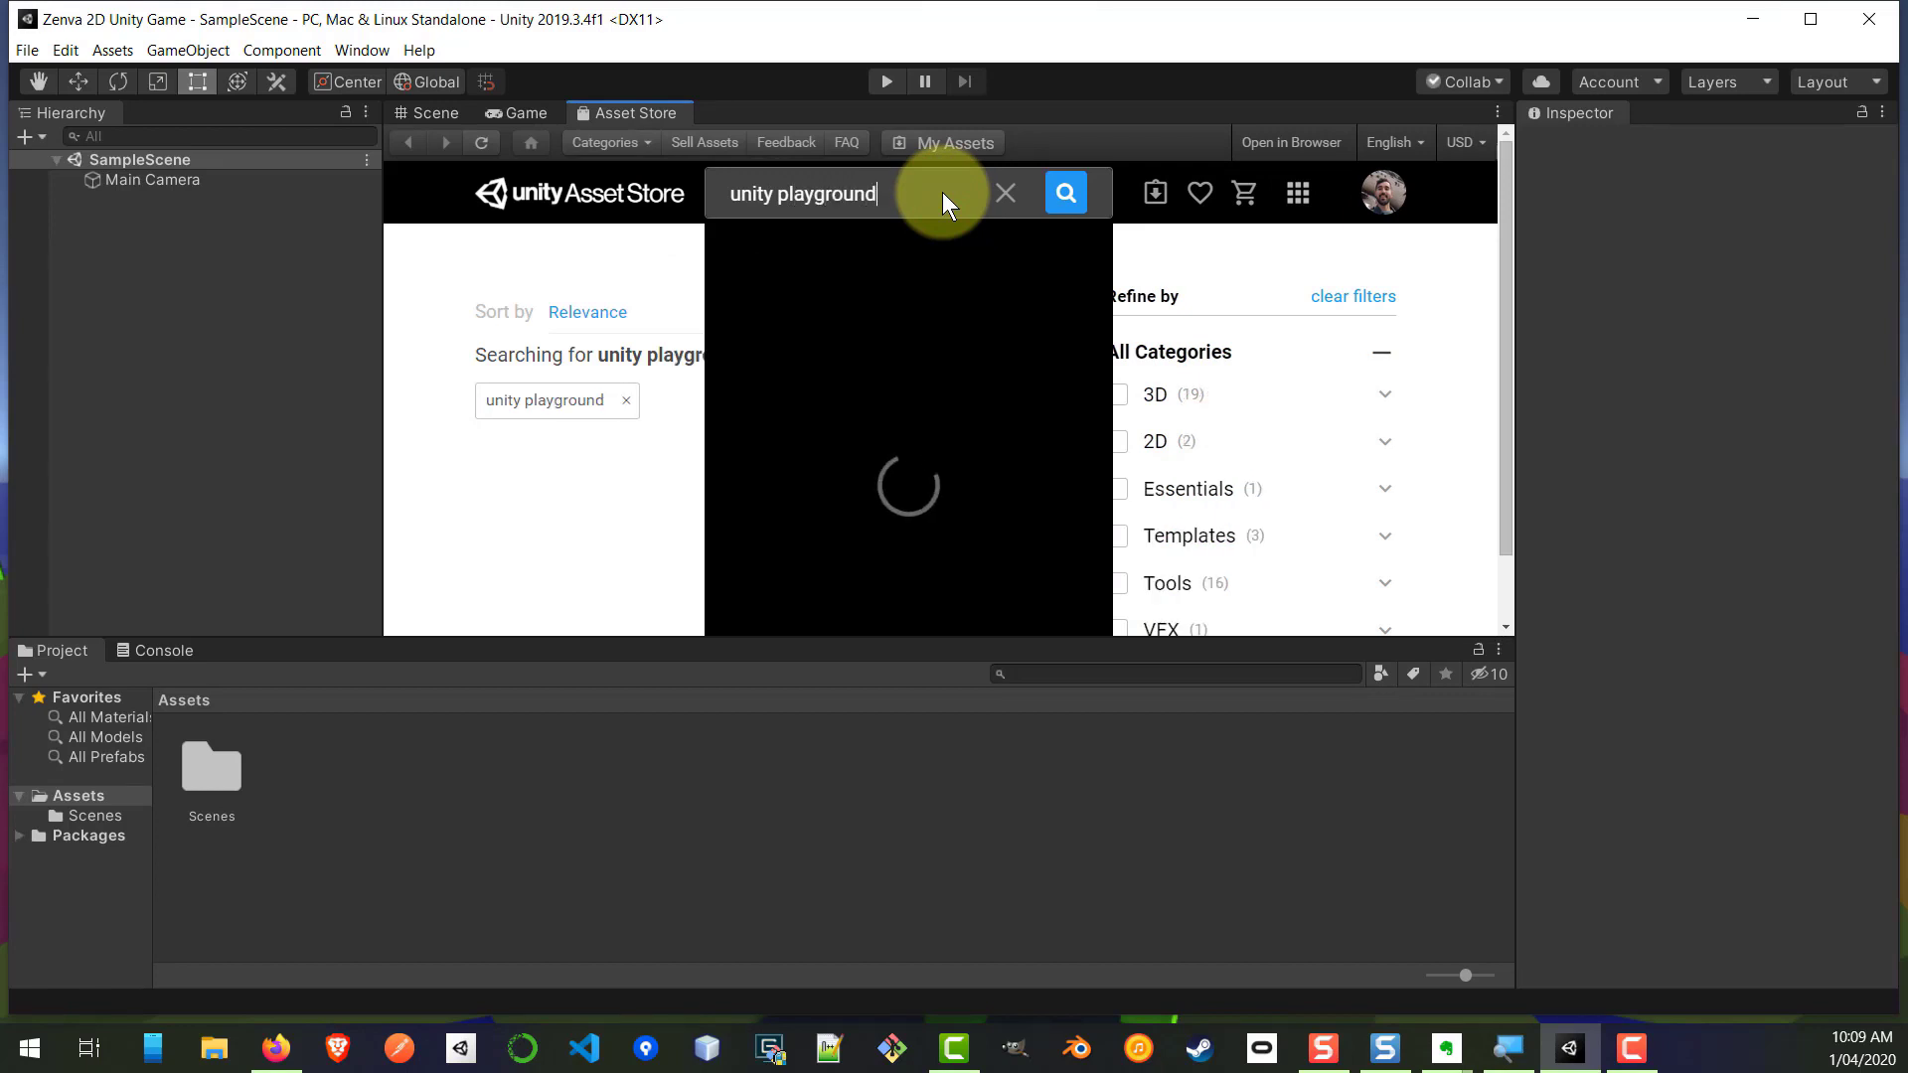
pyautogui.press('Return')
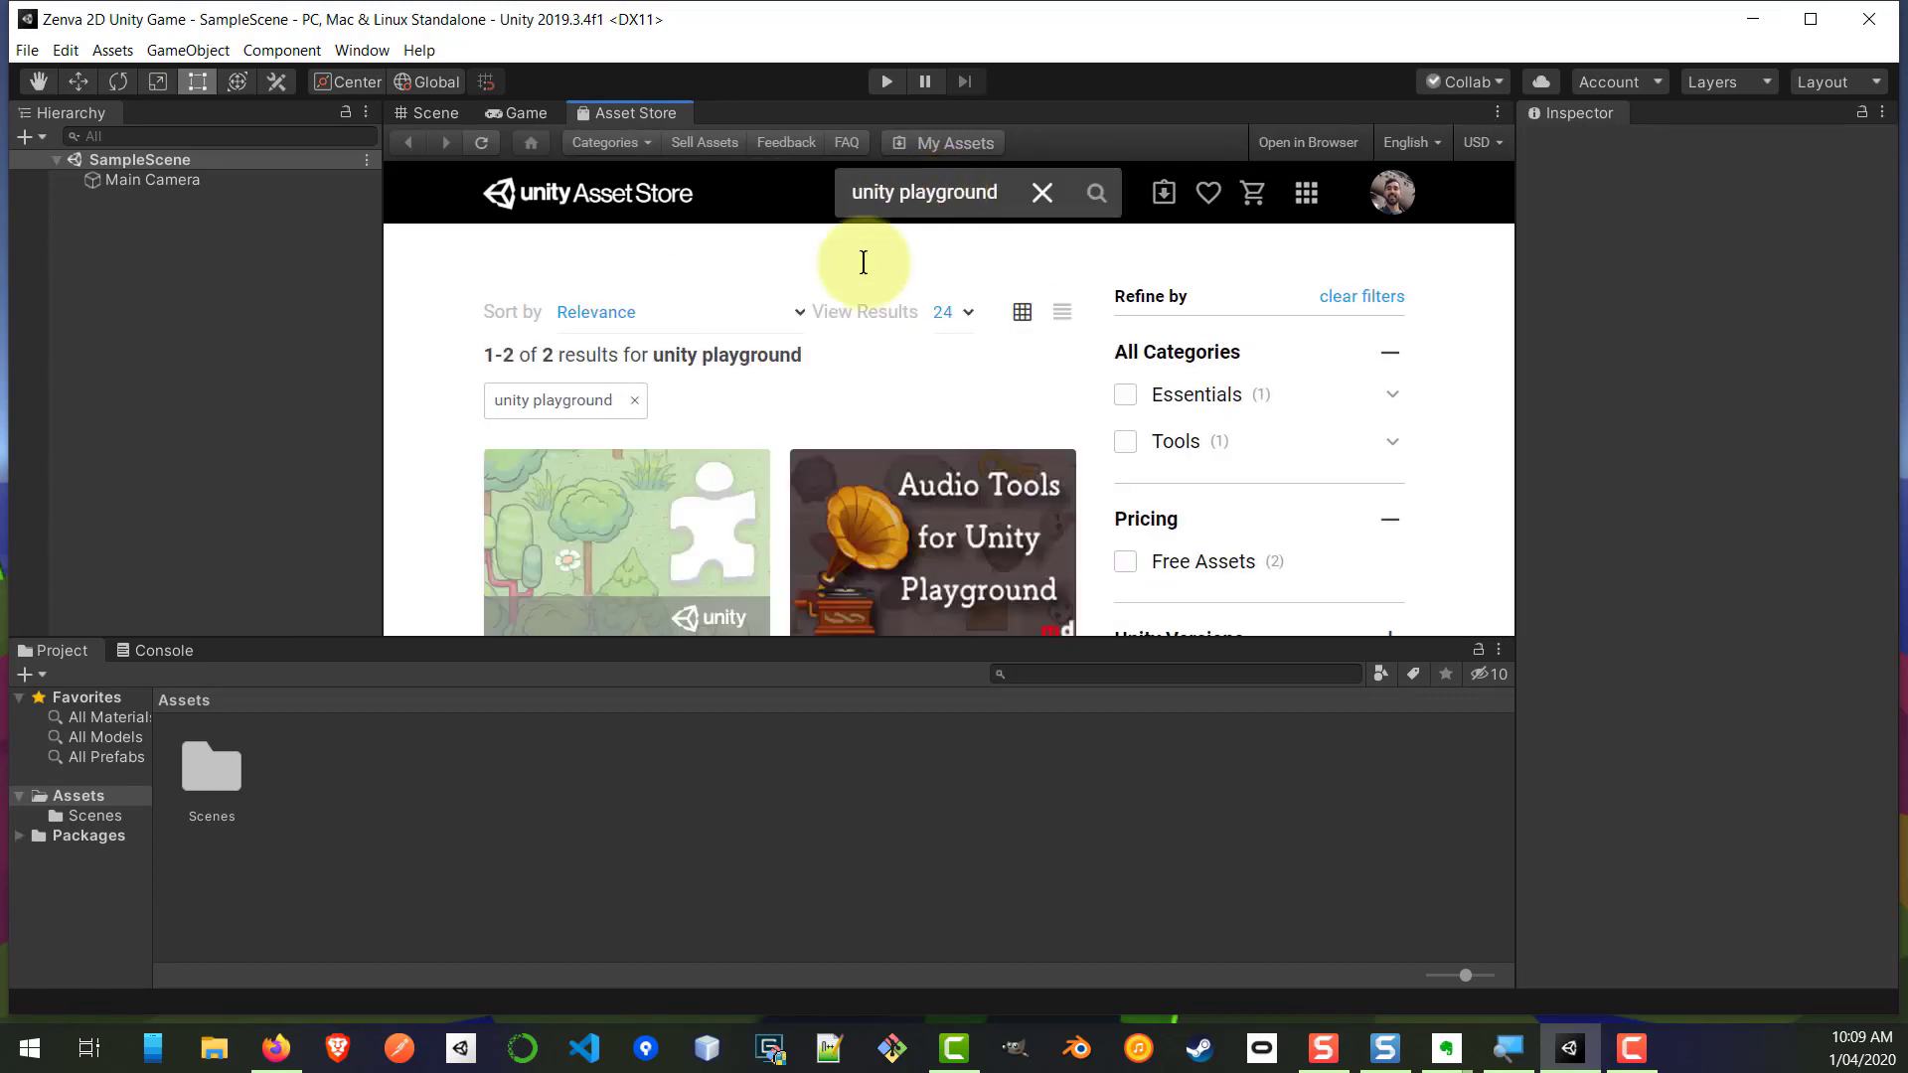
pyautogui.scroll(-1, 690, 456)
pyautogui.click(648, 447)
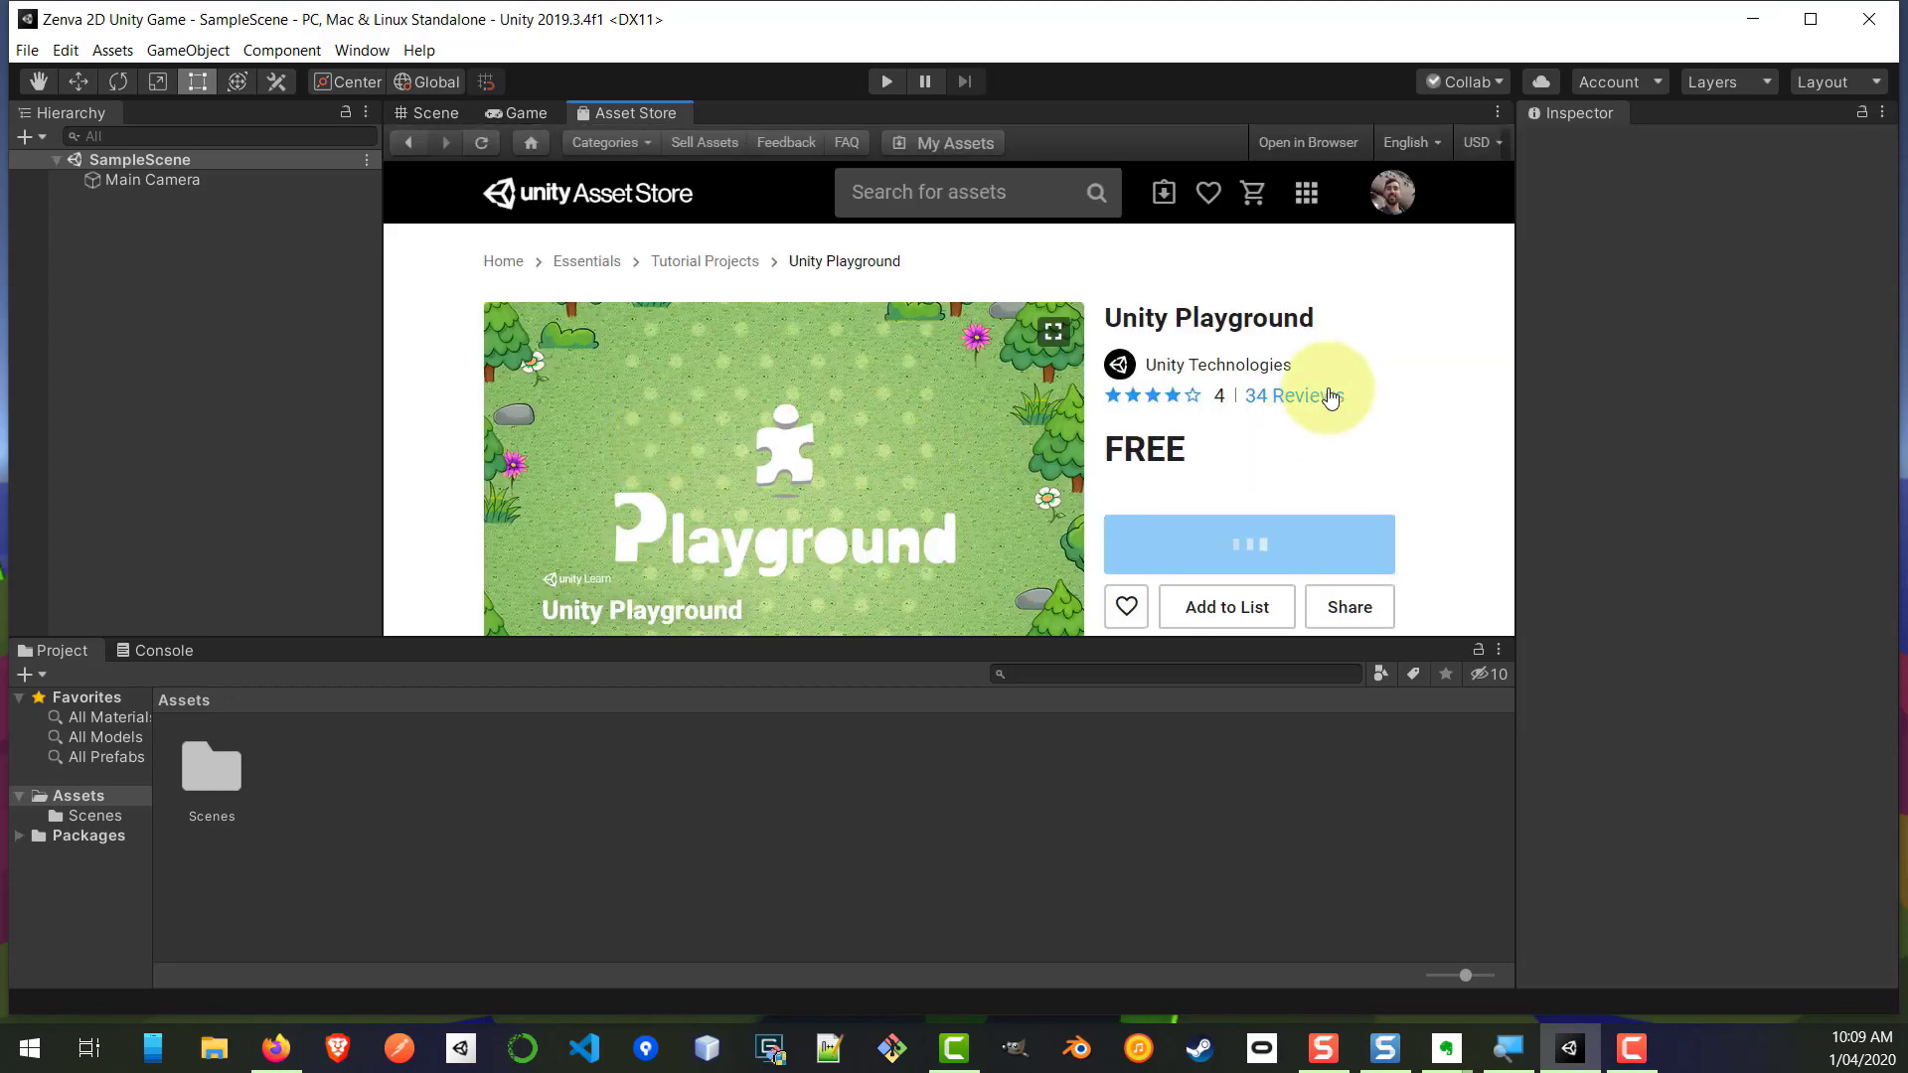
# Step: Import the complete Unity Playground package into the project, installing its Package Manager dependencies
pyautogui.scroll(-1, 1322, 395)
pyautogui.scroll(-1, 1244, 584)
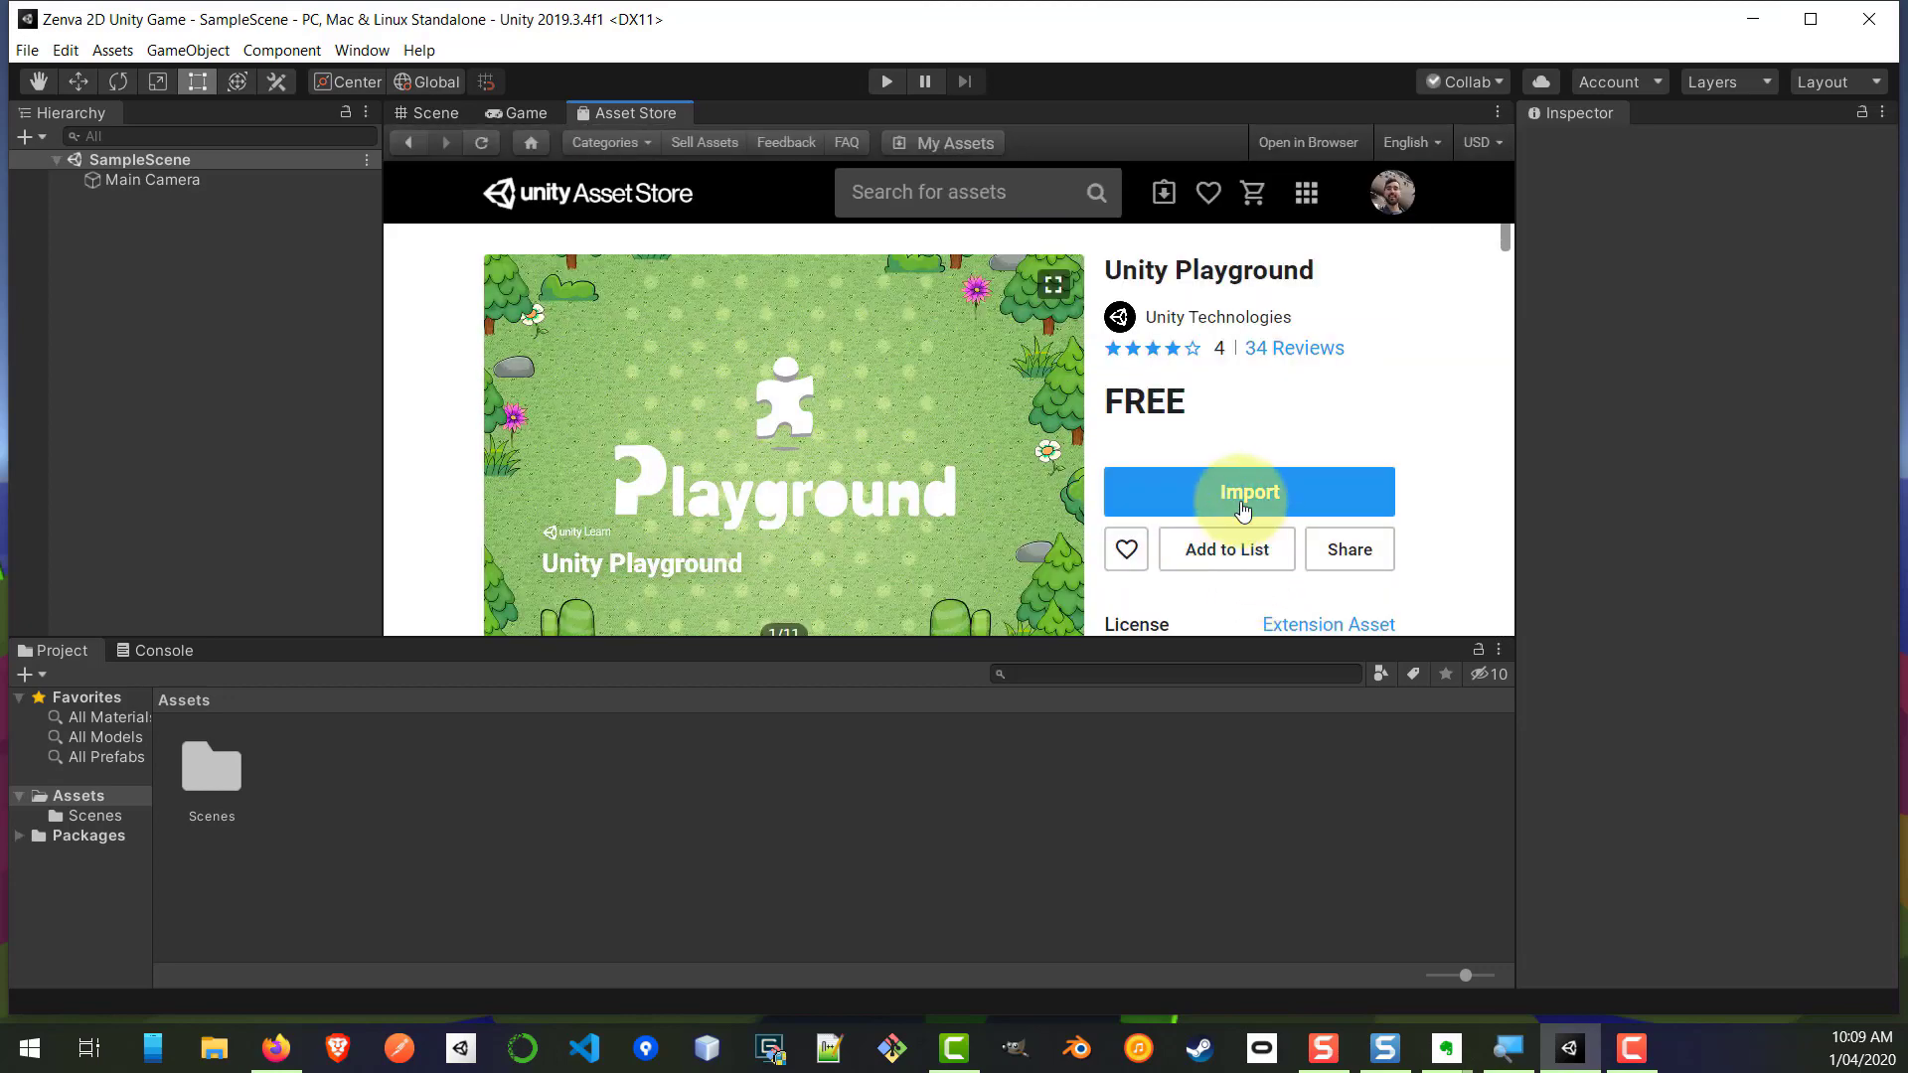
pyautogui.click(1222, 494)
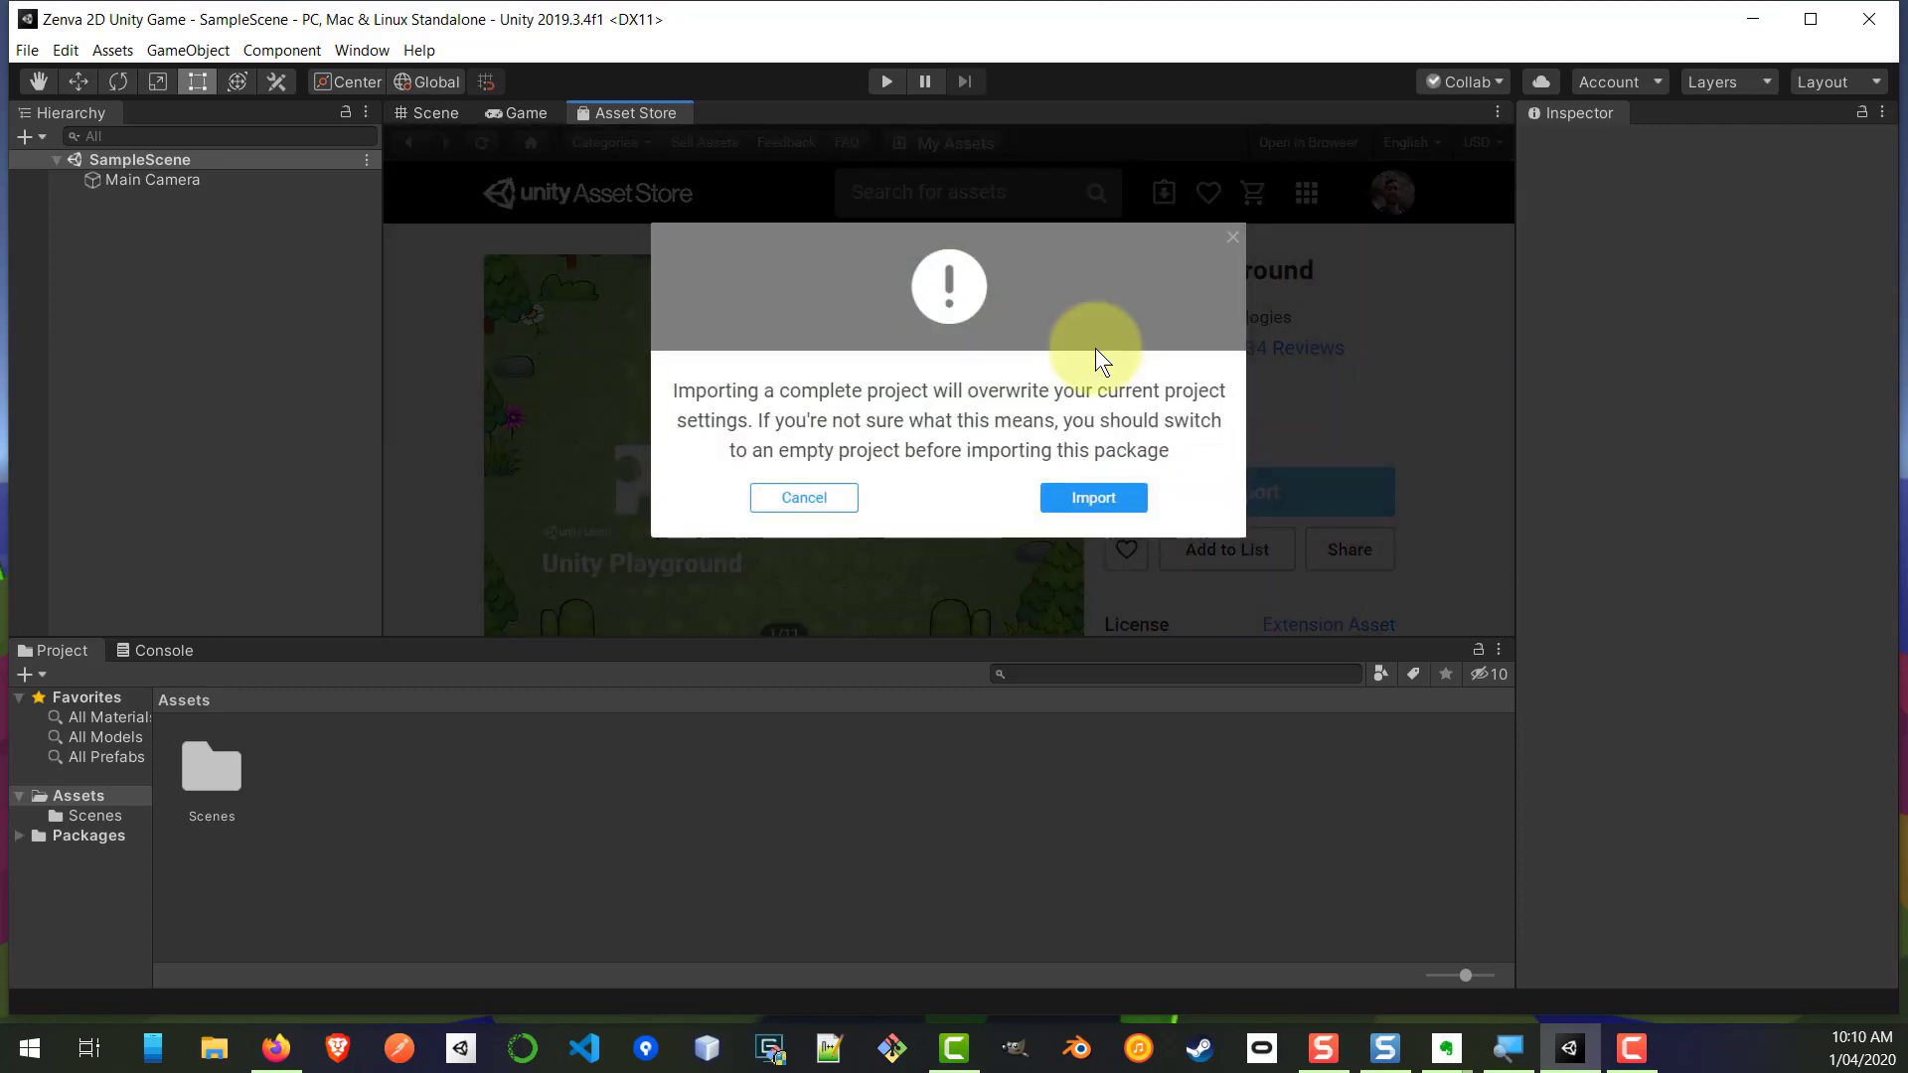
pyautogui.click(1097, 503)
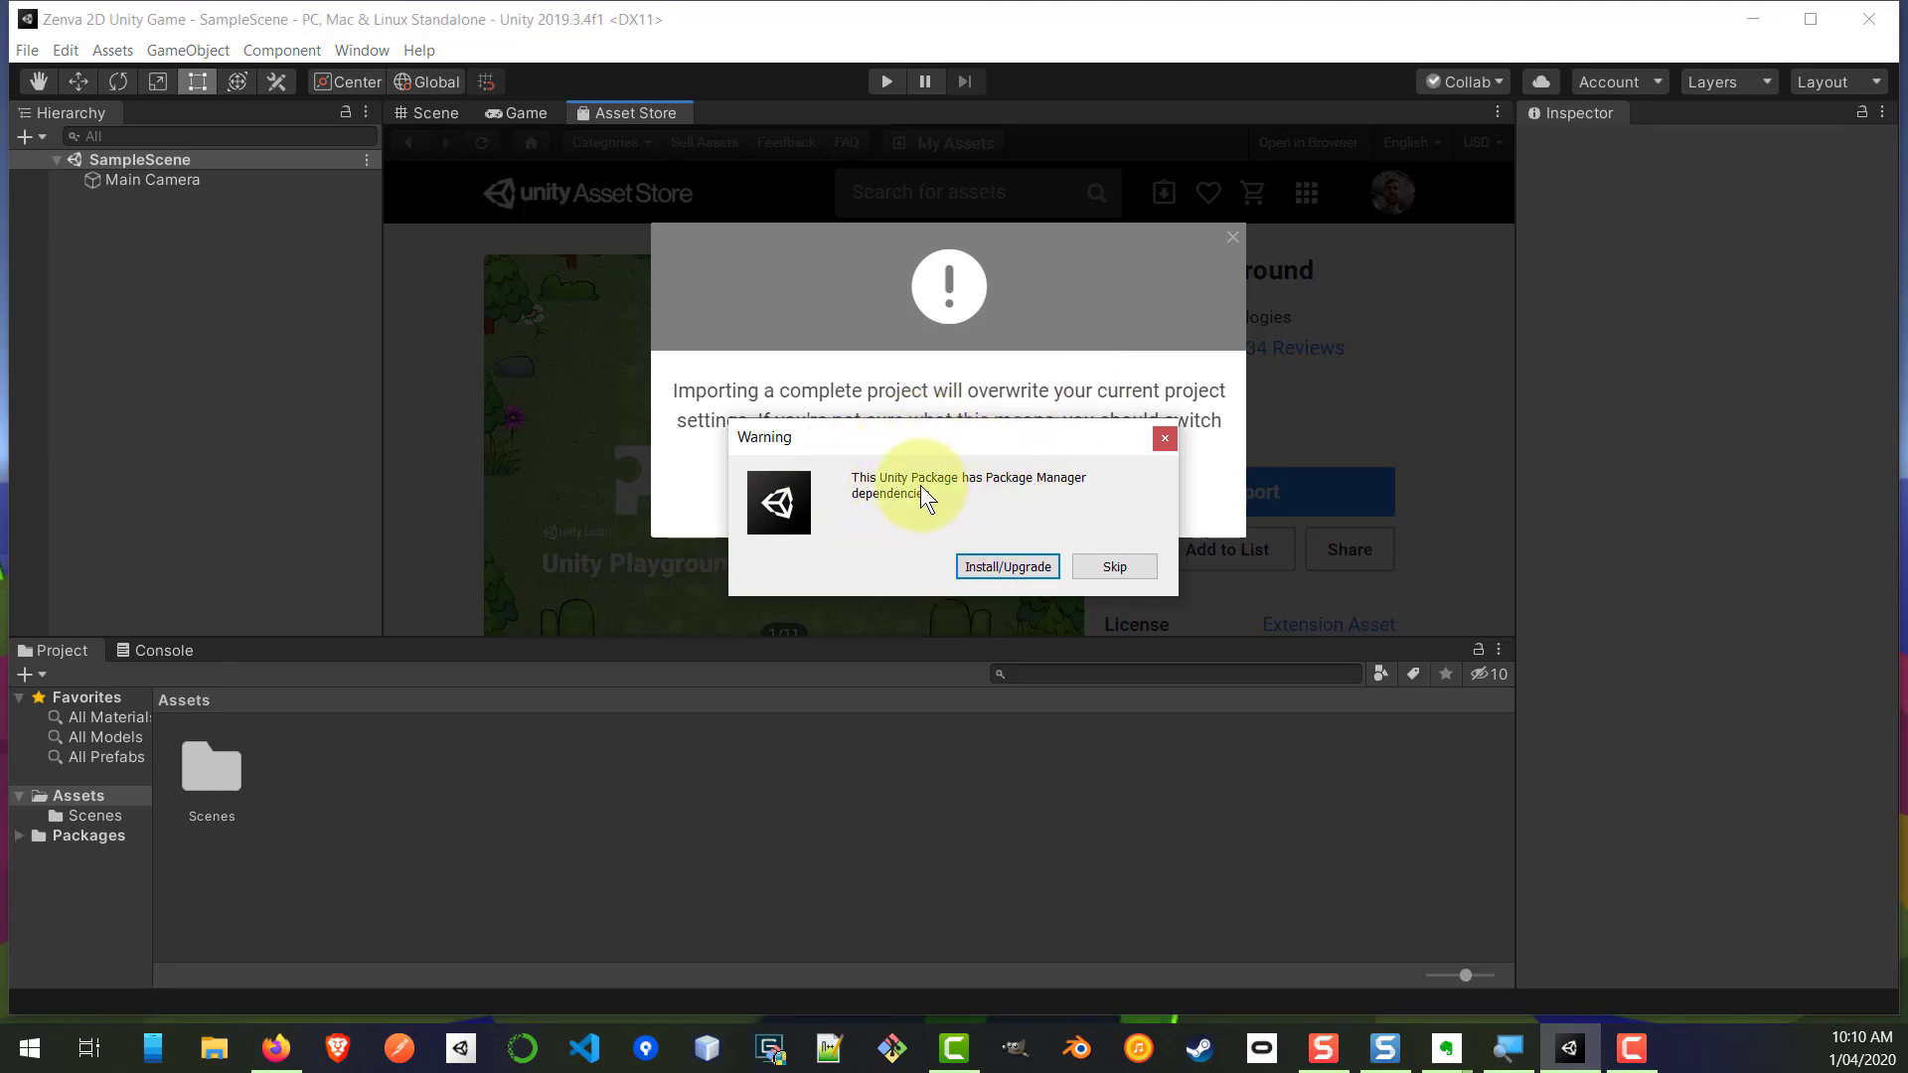
pyautogui.click(999, 563)
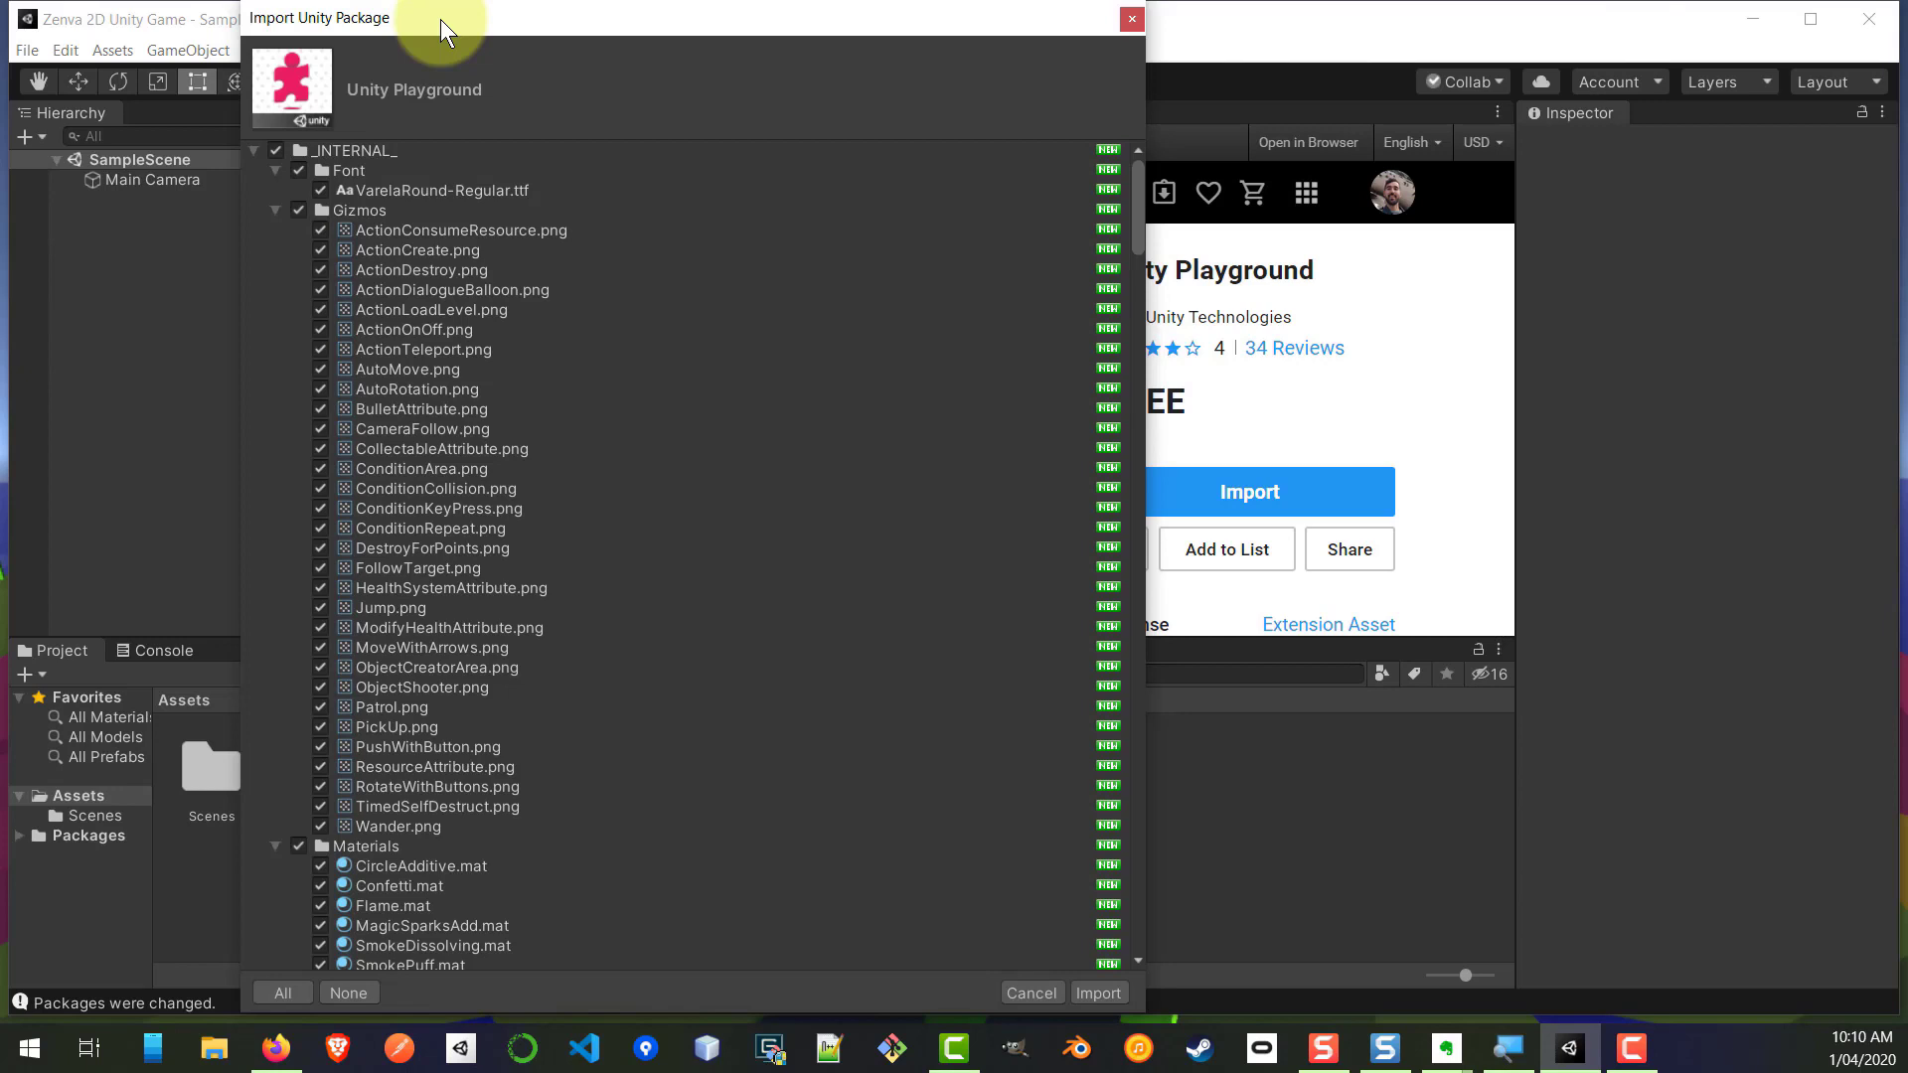
pyautogui.click(1099, 993)
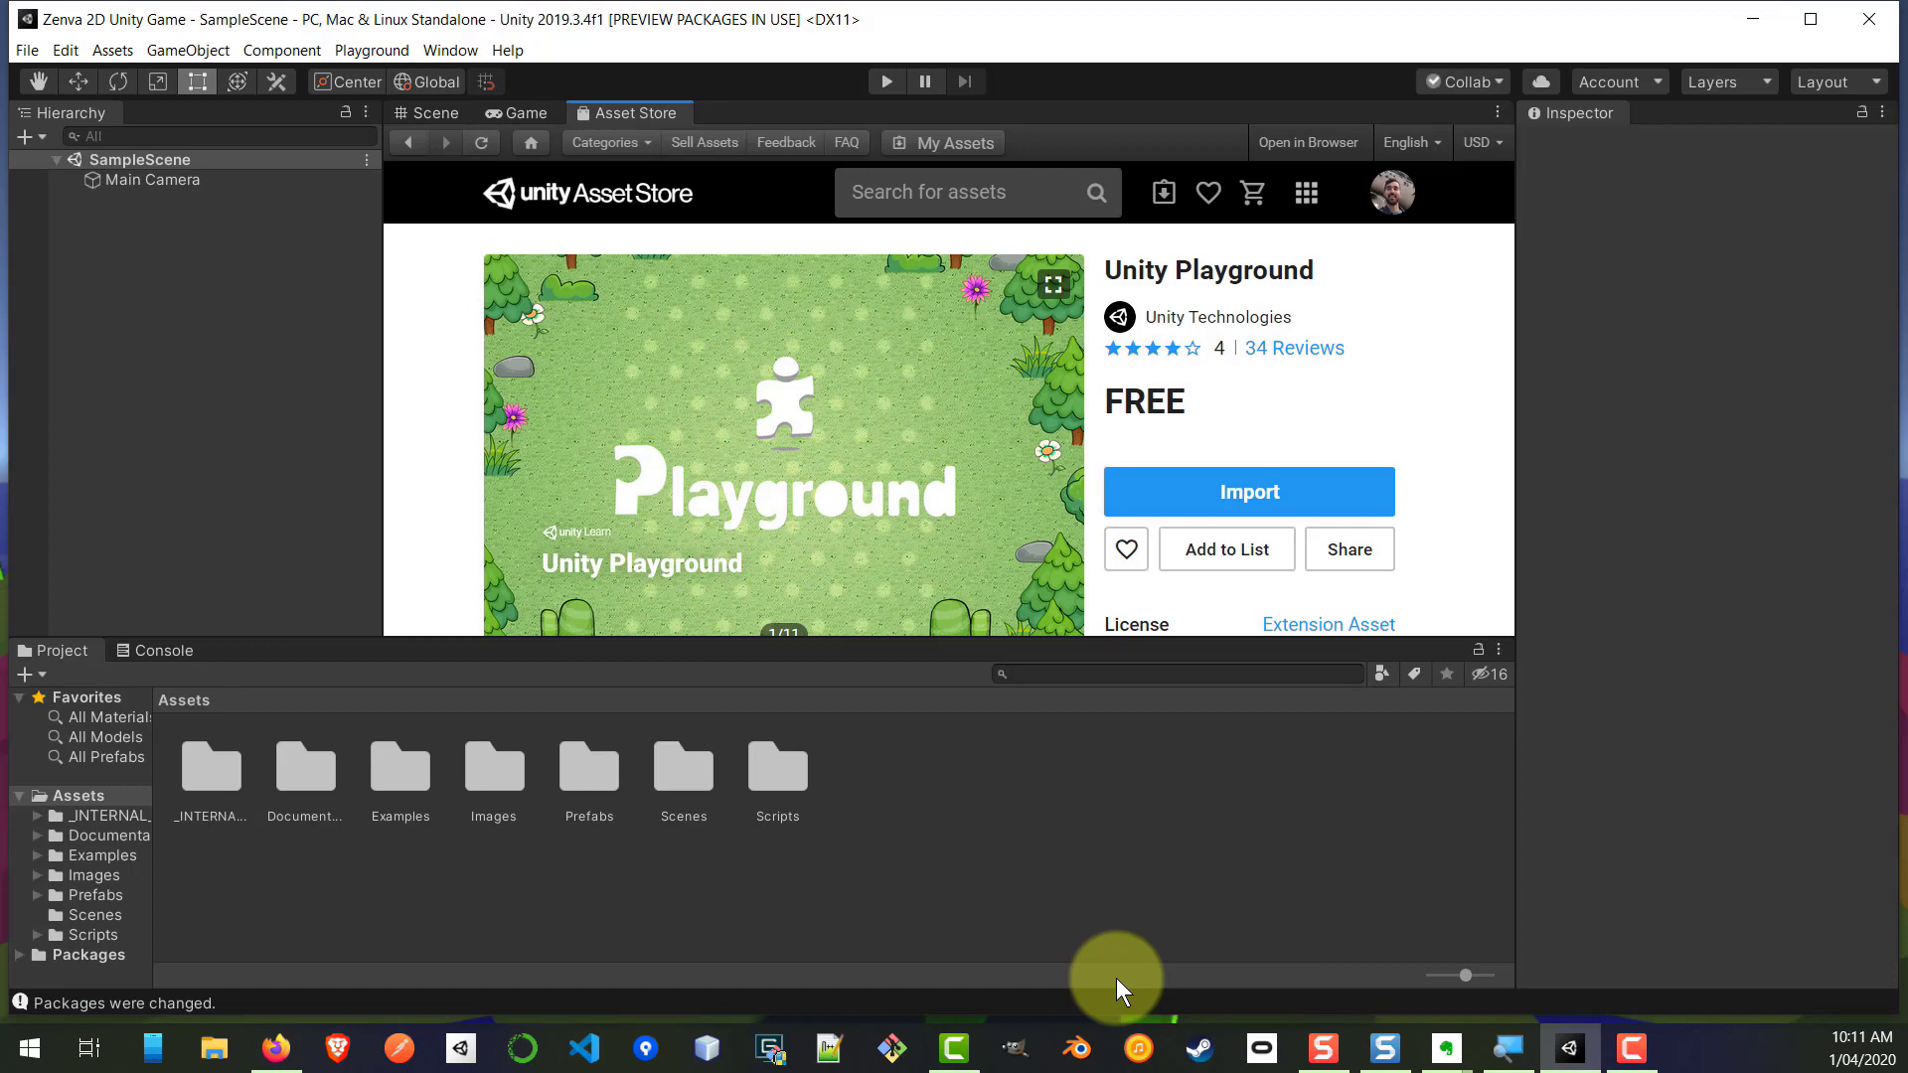
# Step: Close the Asset Store view and enlarge the Project panel's height to show more of the asset folders
pyautogui.rightClick(614, 117)
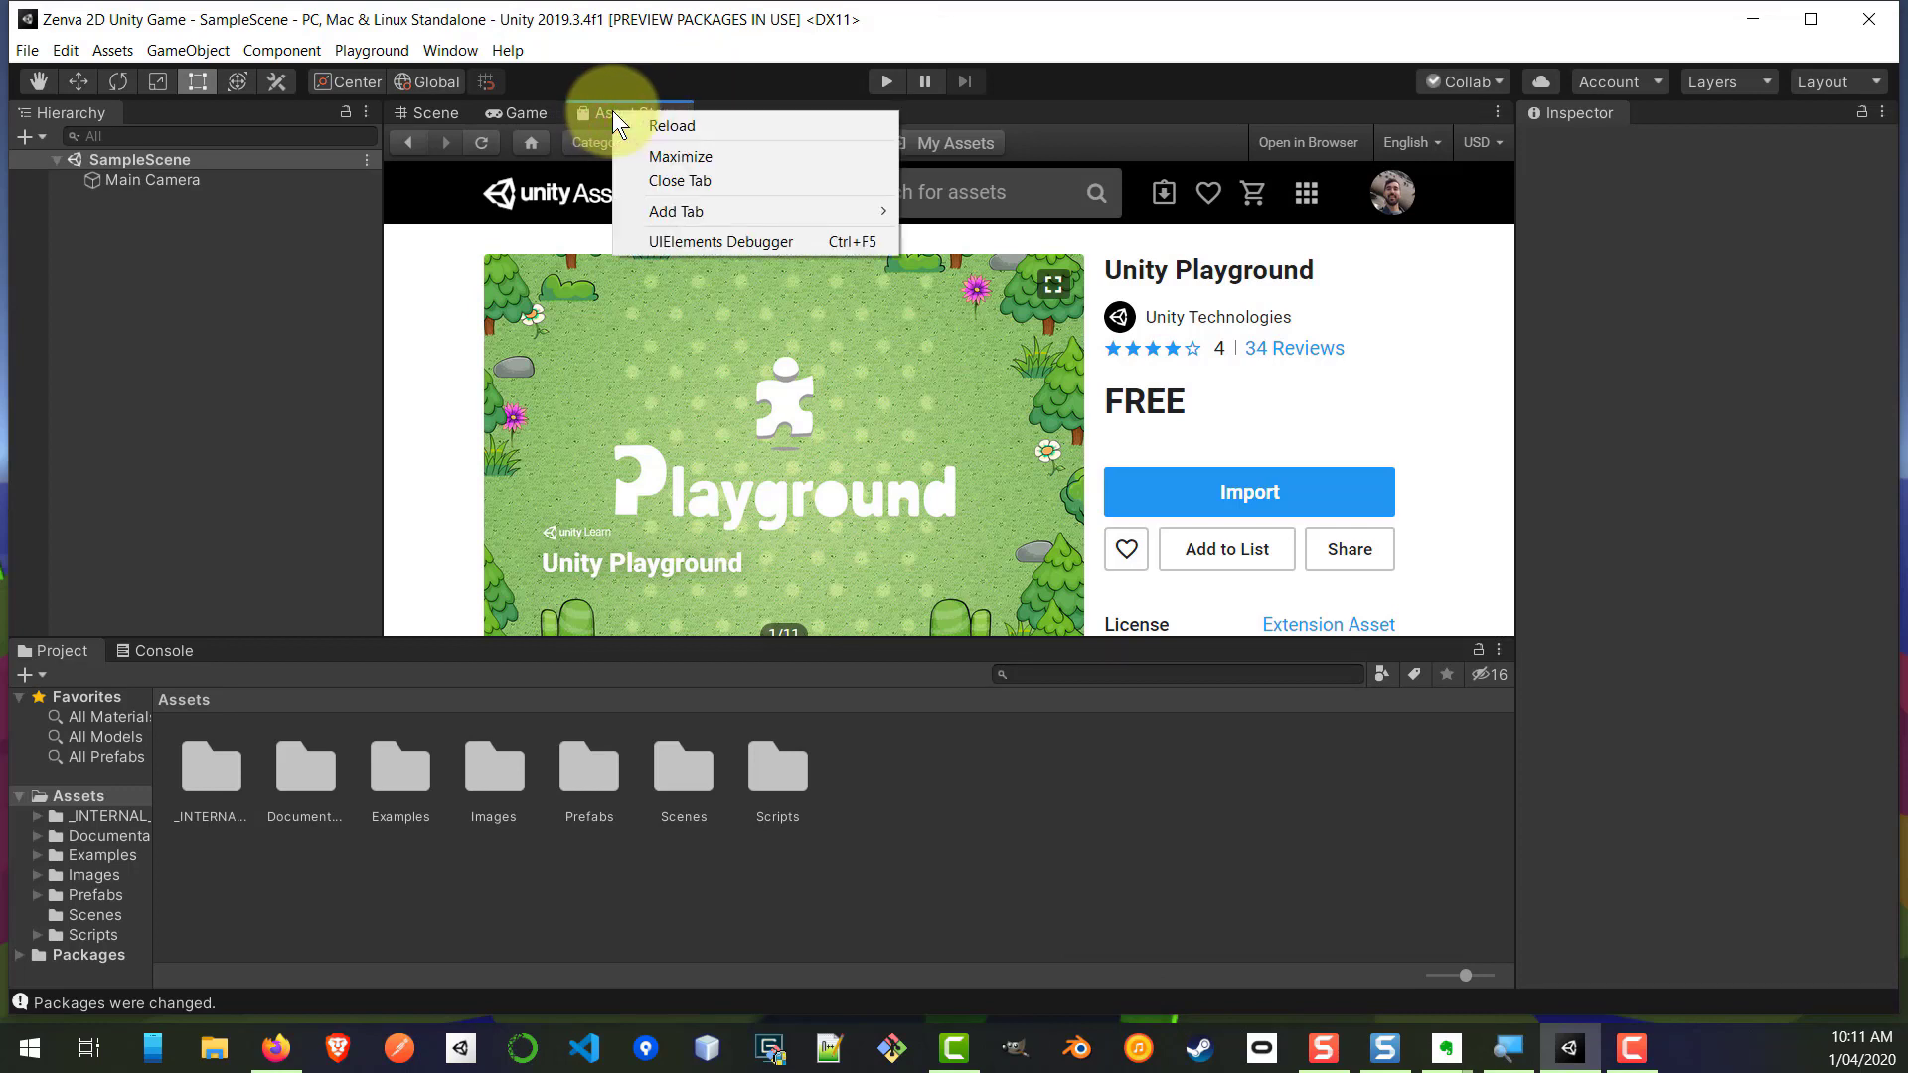
pyautogui.click(729, 183)
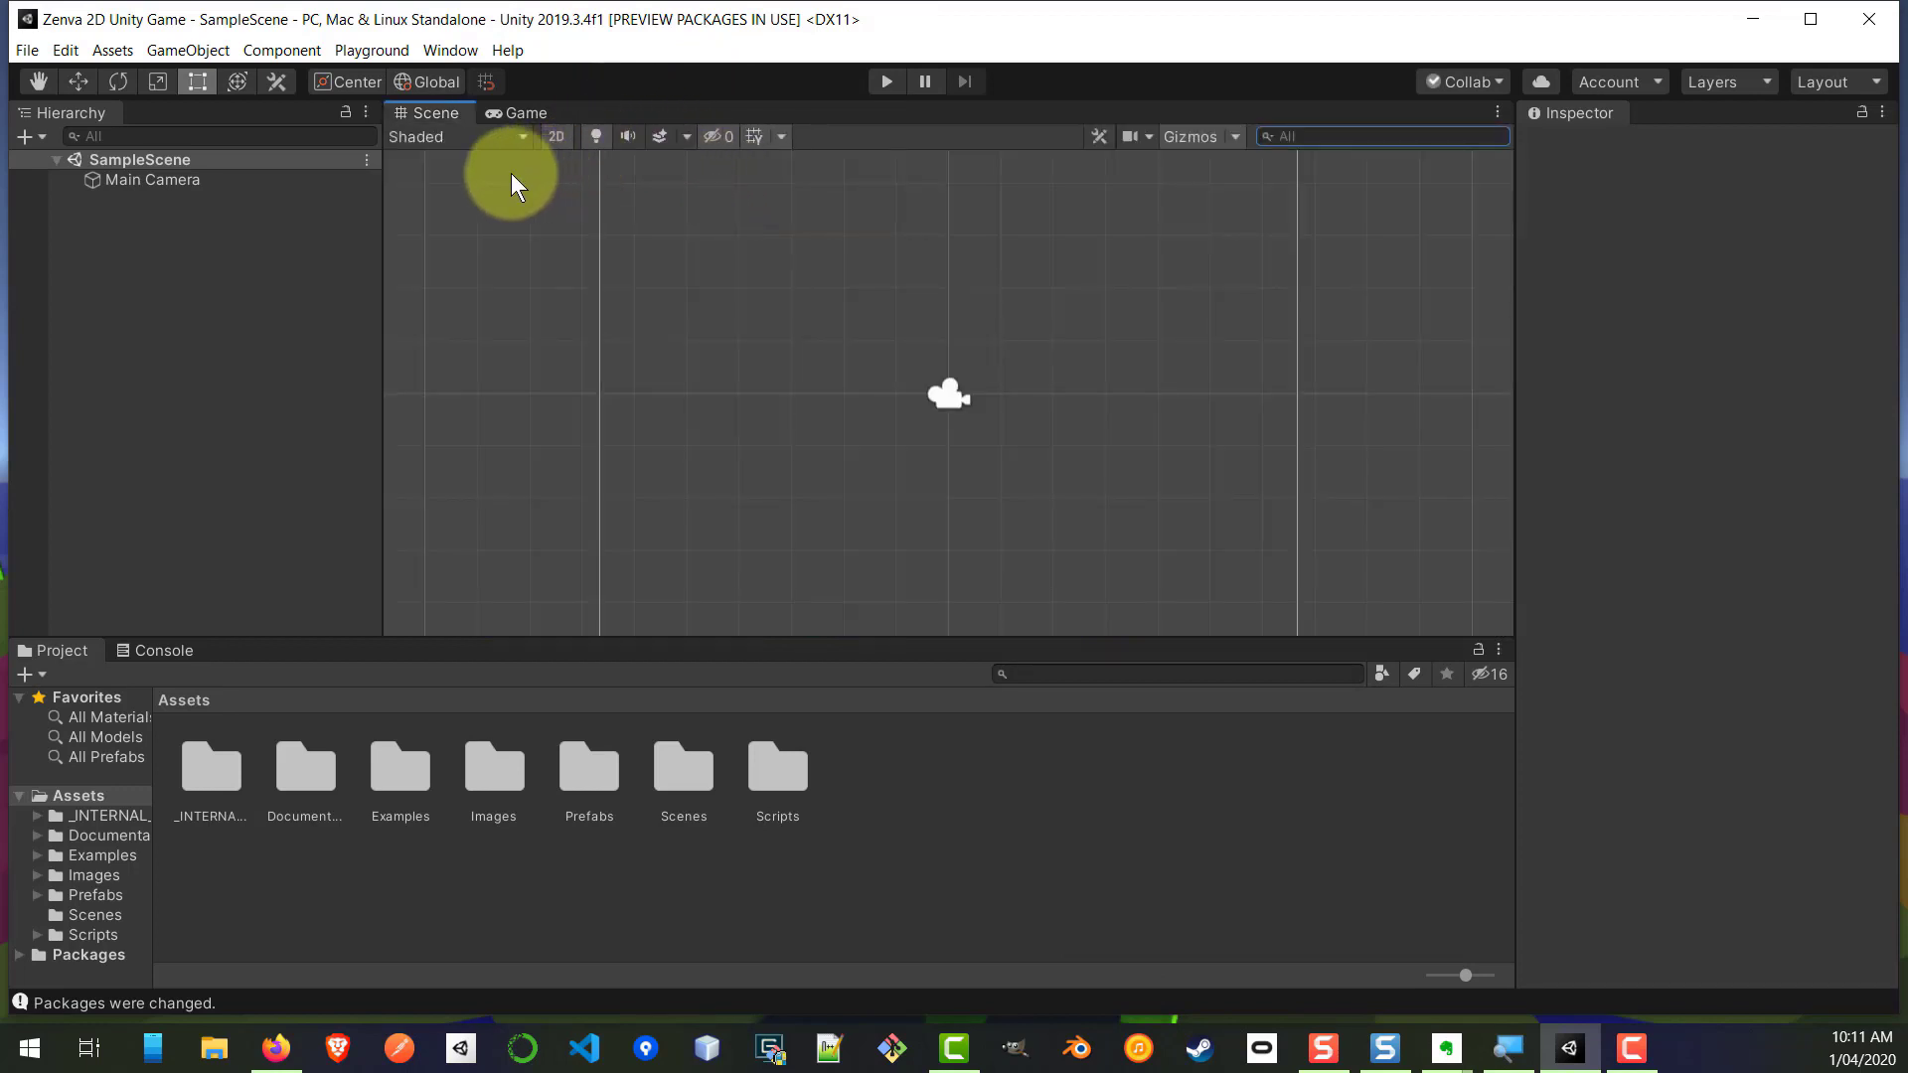
pyautogui.moveTo(262, 642); pyautogui.dragTo(285, 440)
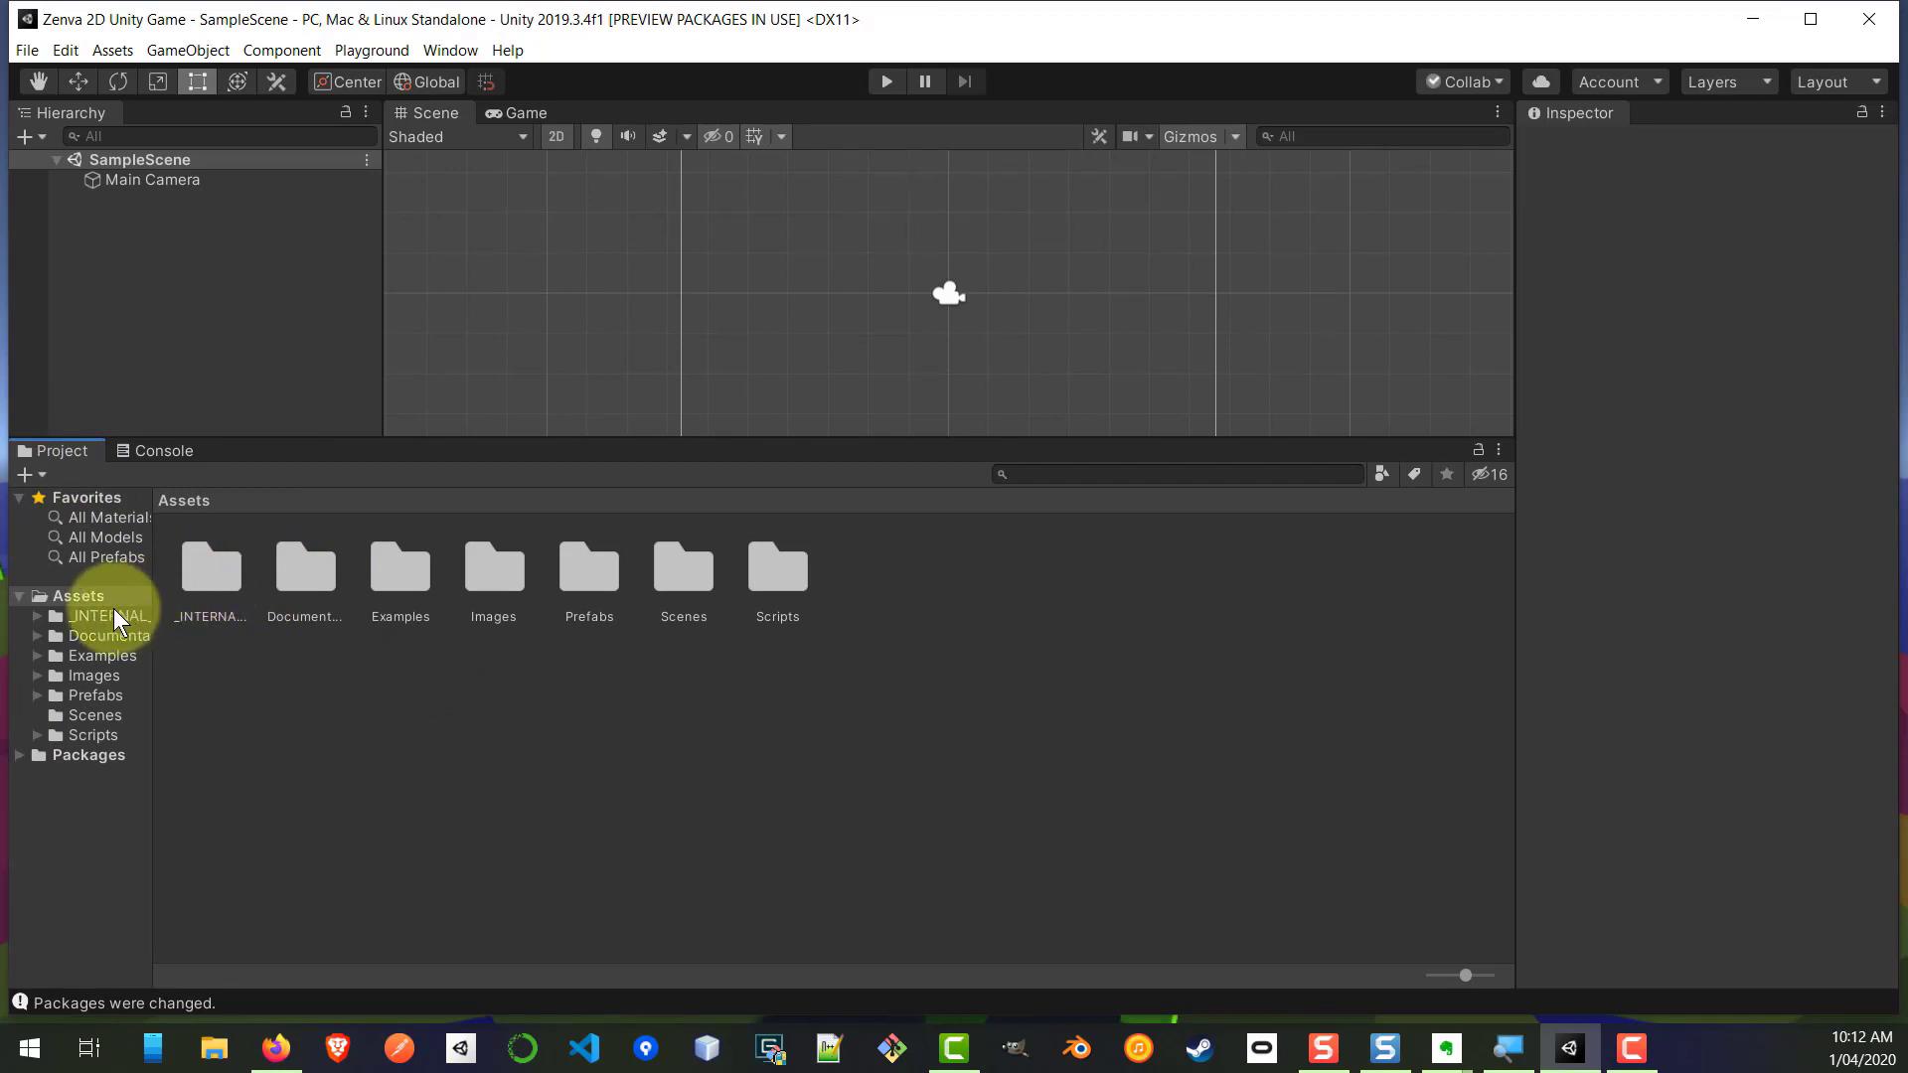
# Step: Open the Adventure scene from the Examples/Adventure folder and give the Scene view more height
pyautogui.click(96, 654)
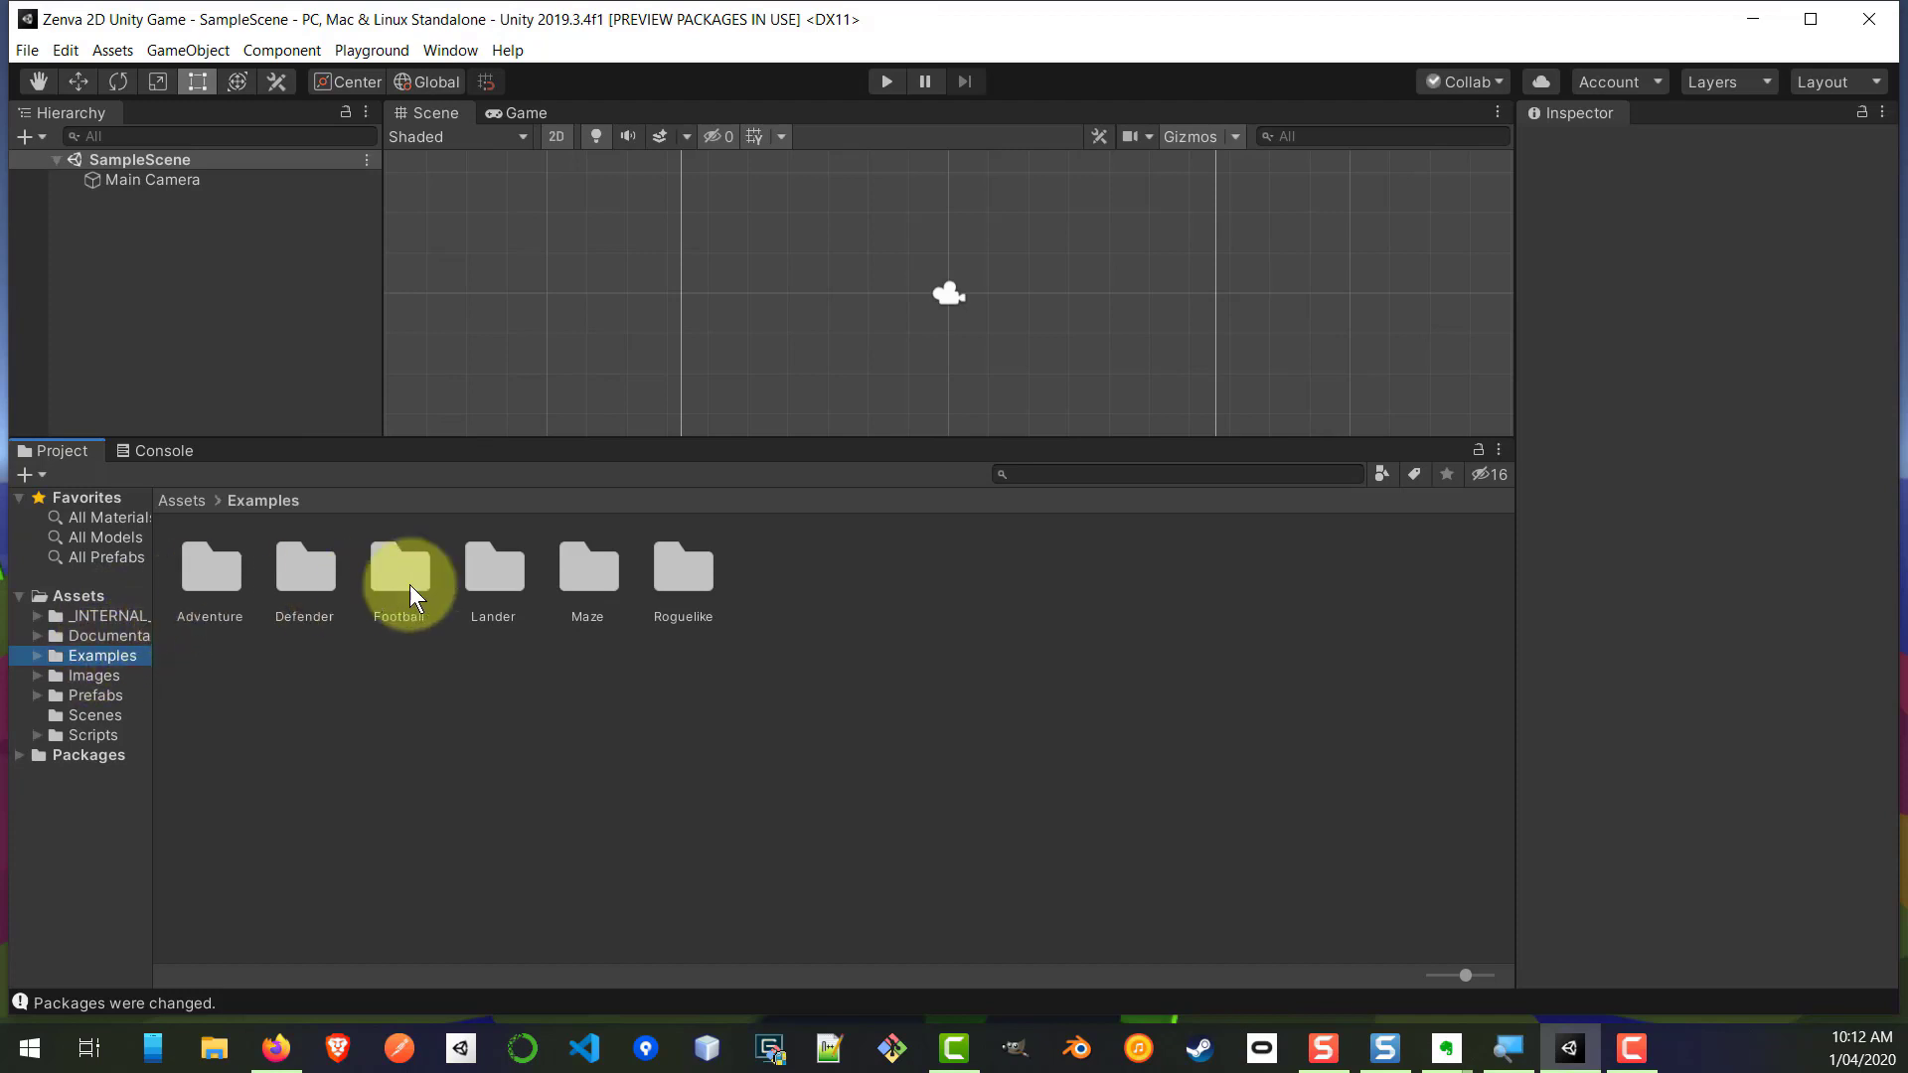
pyautogui.doubleClick(211, 583)
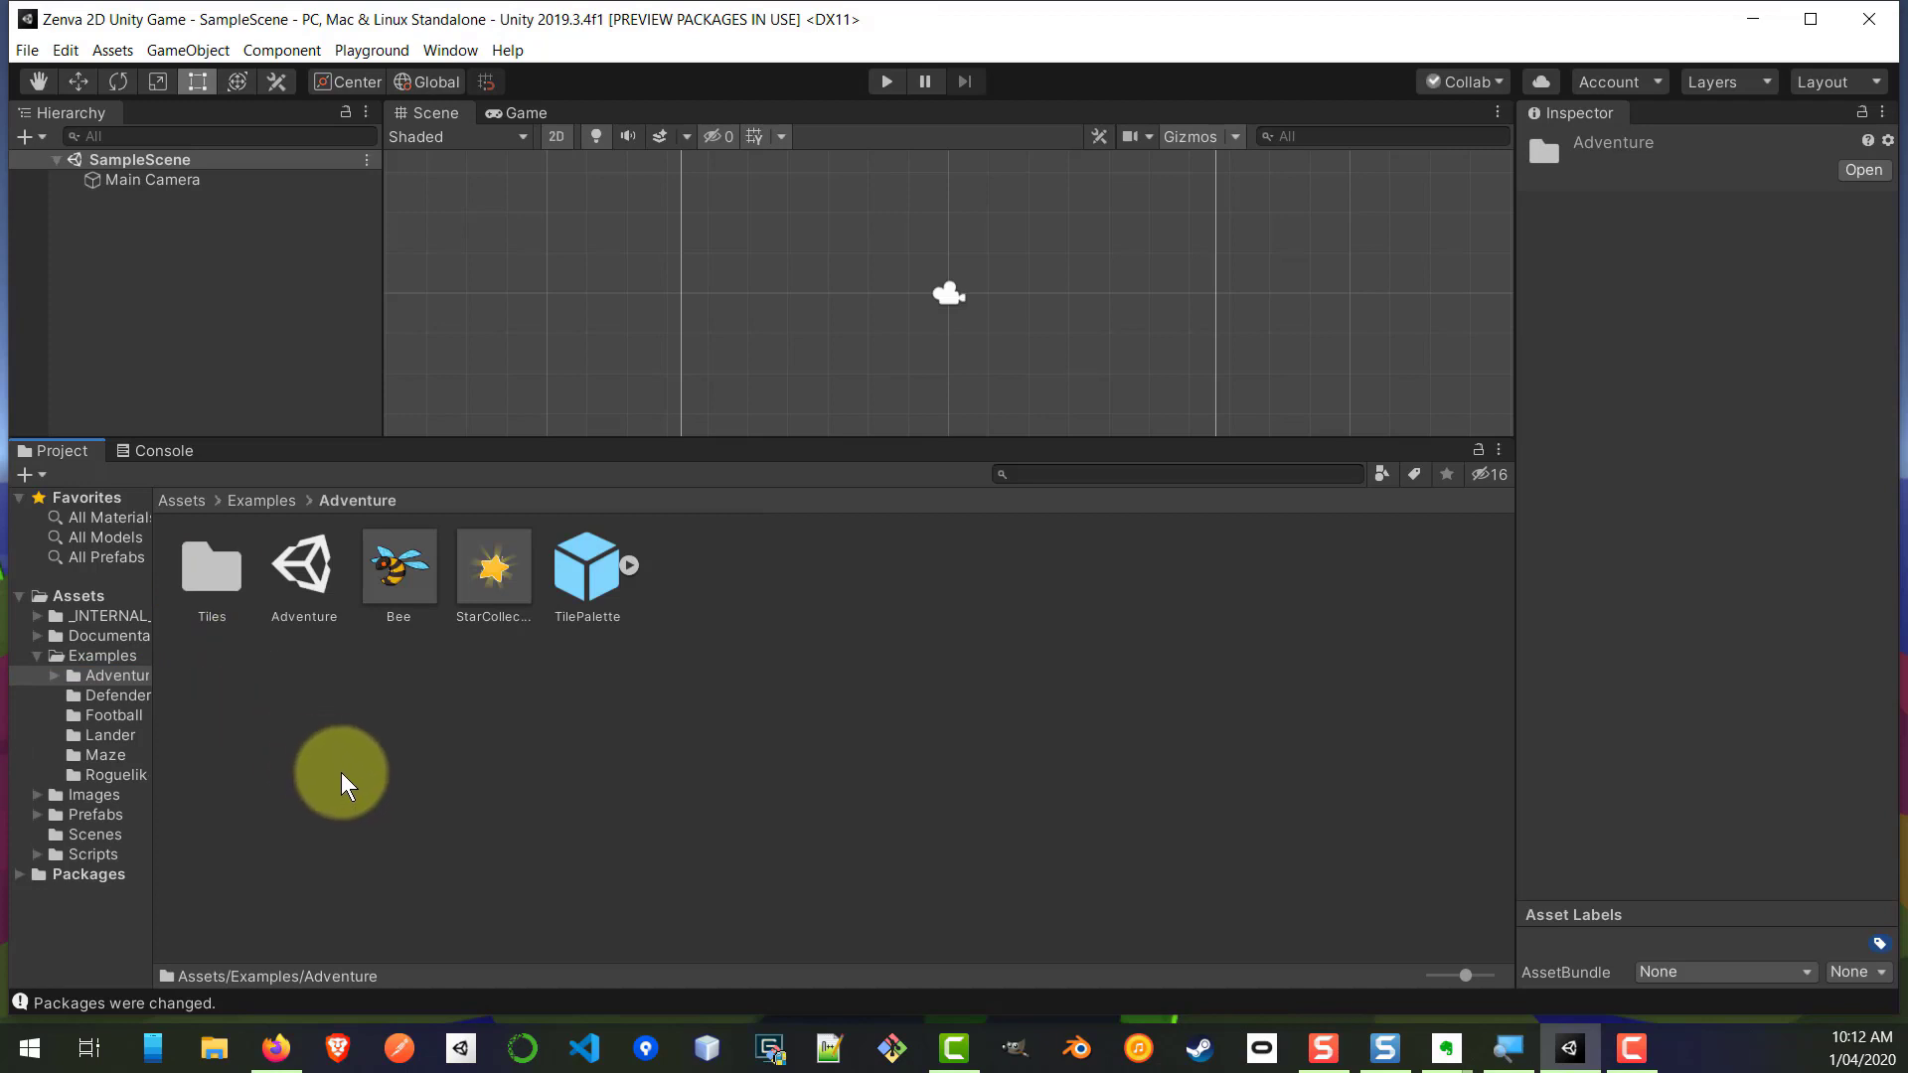
pyautogui.click(302, 562)
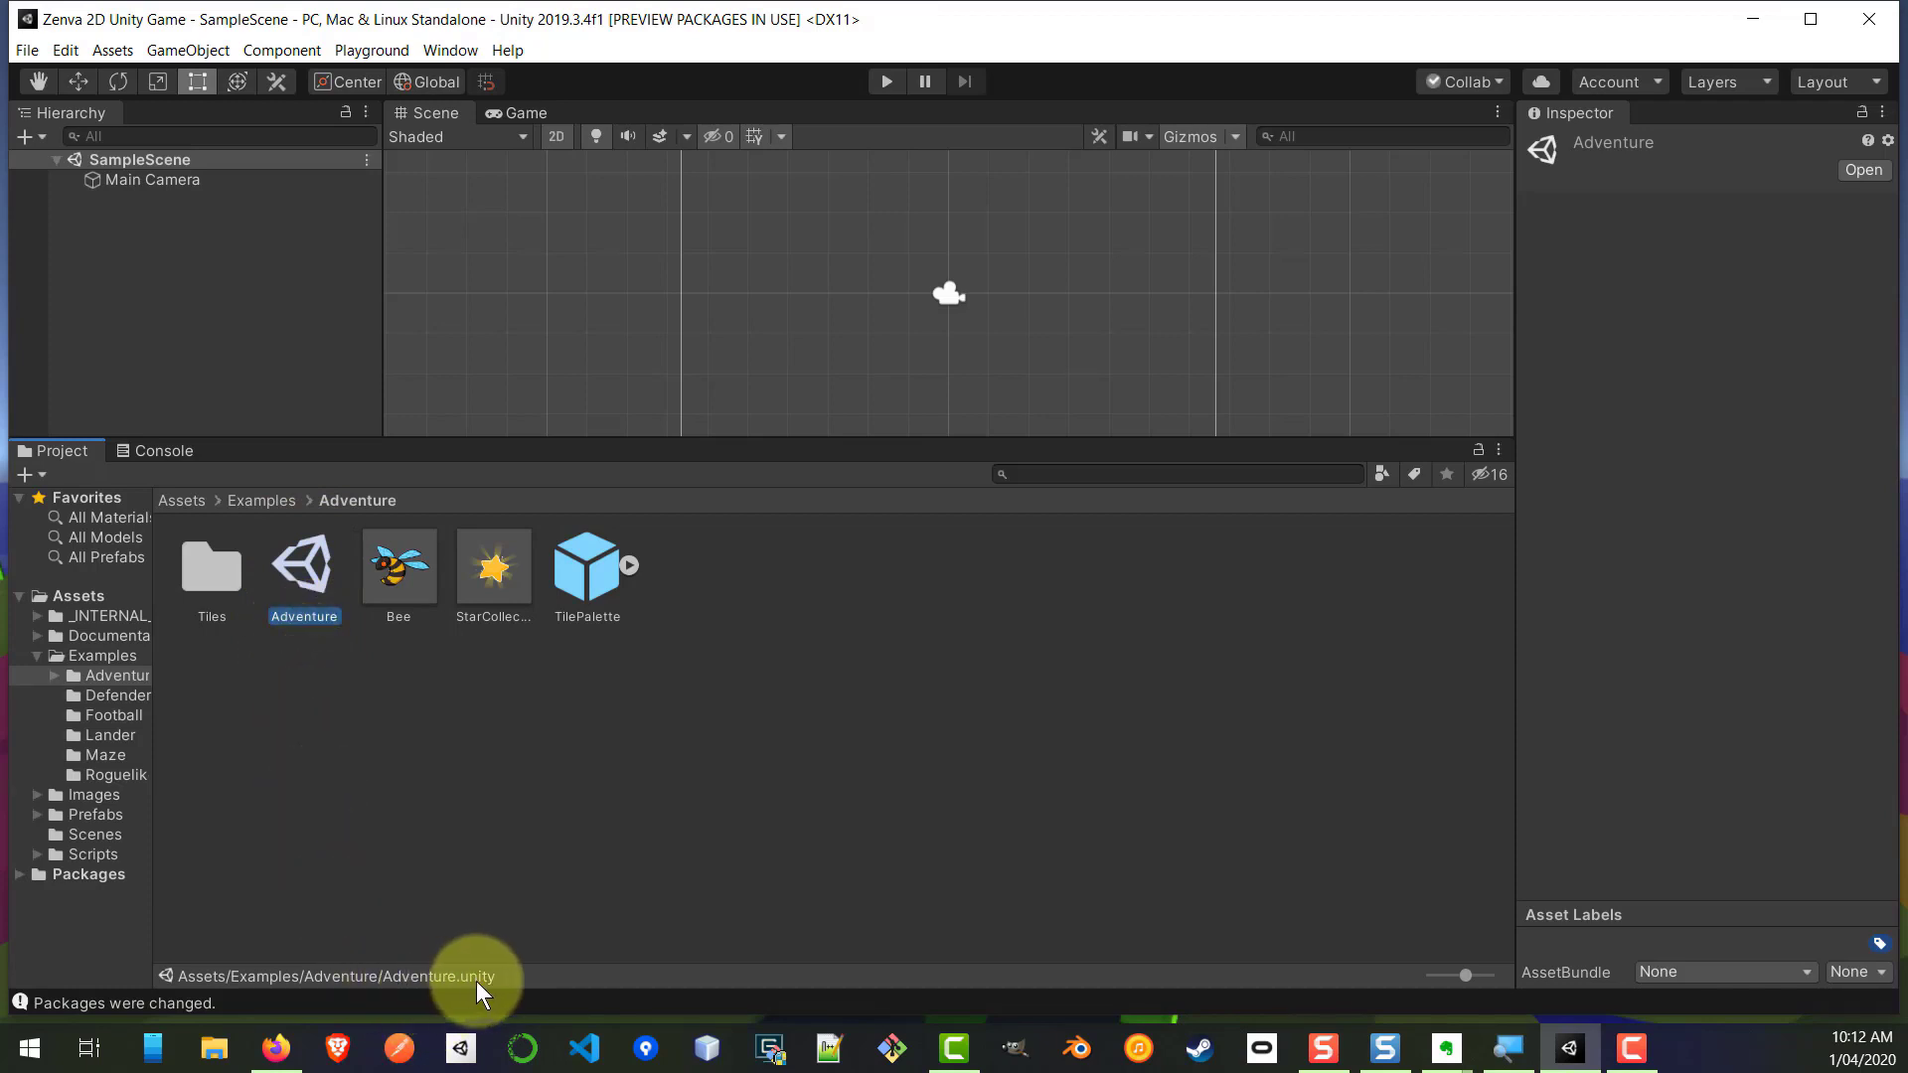
pyautogui.doubleClick(304, 582)
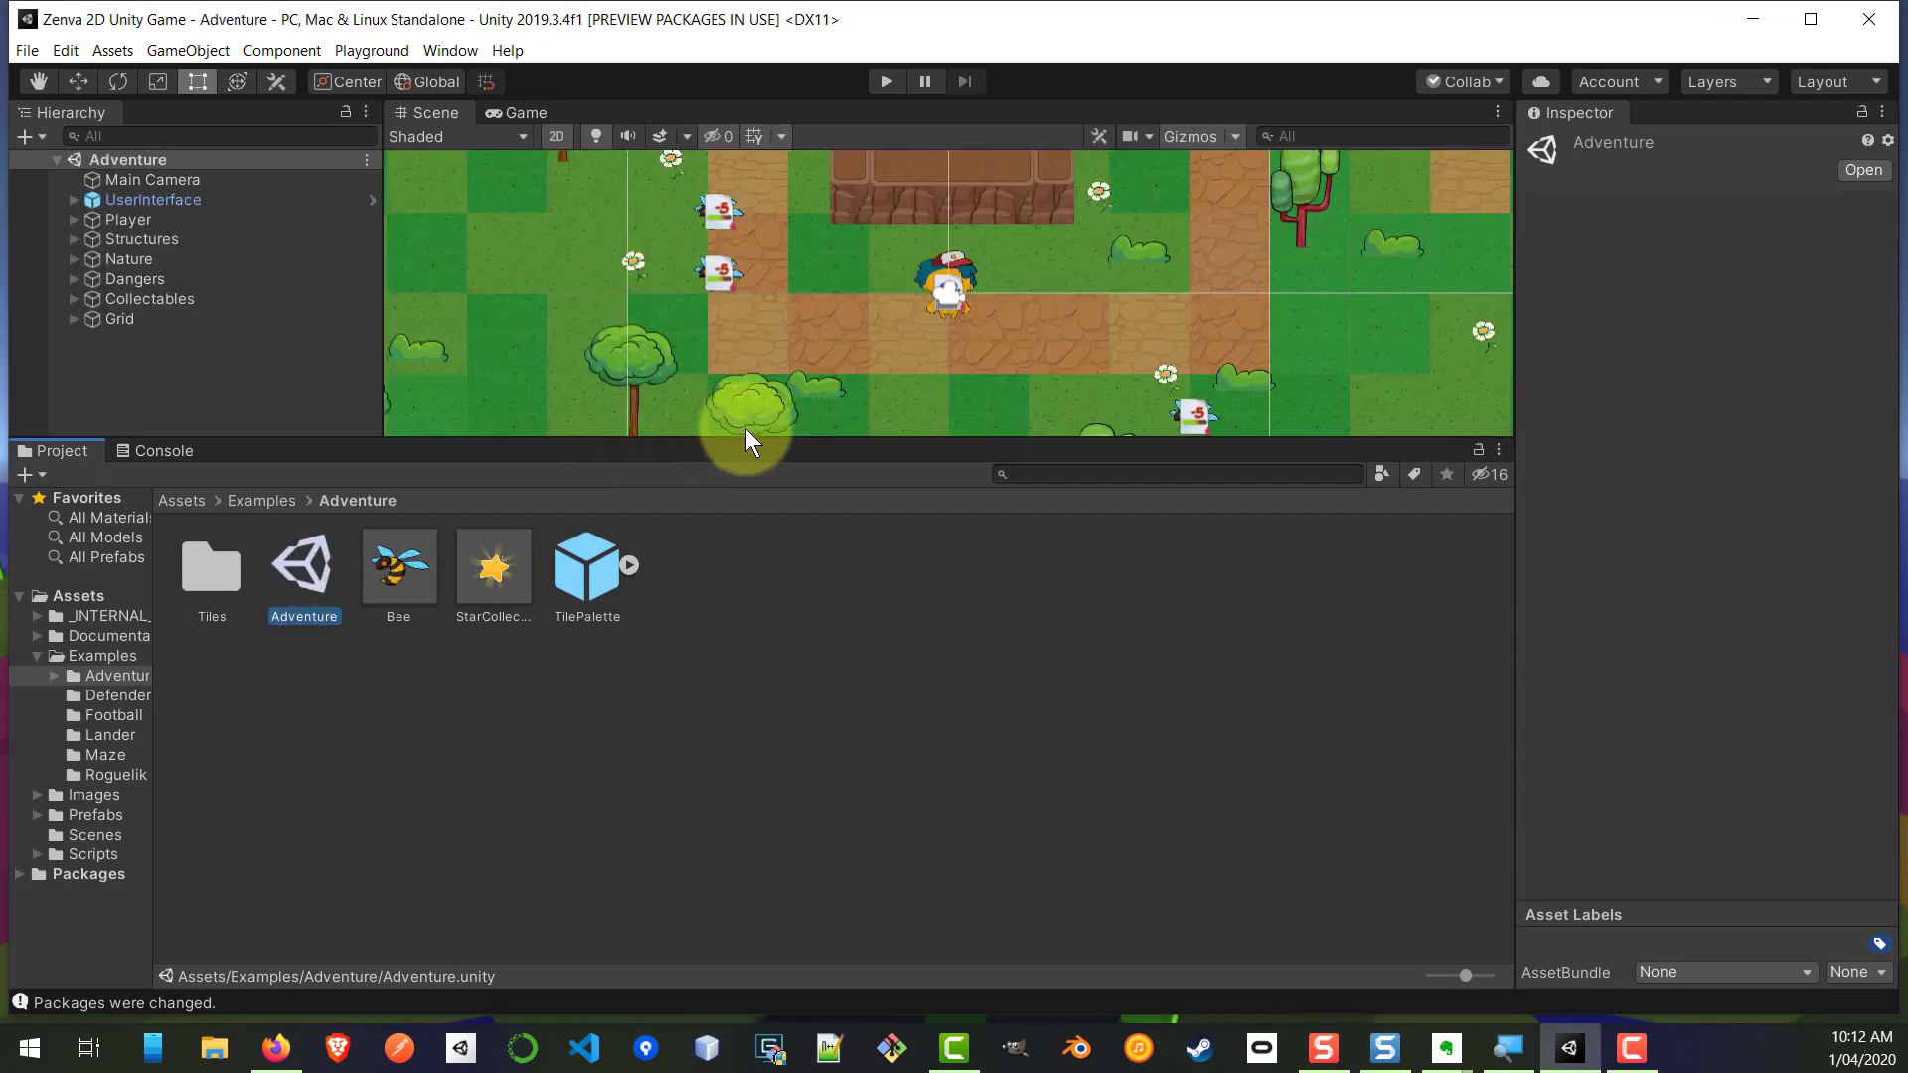
pyautogui.moveTo(735, 440); pyautogui.dragTo(735, 722)
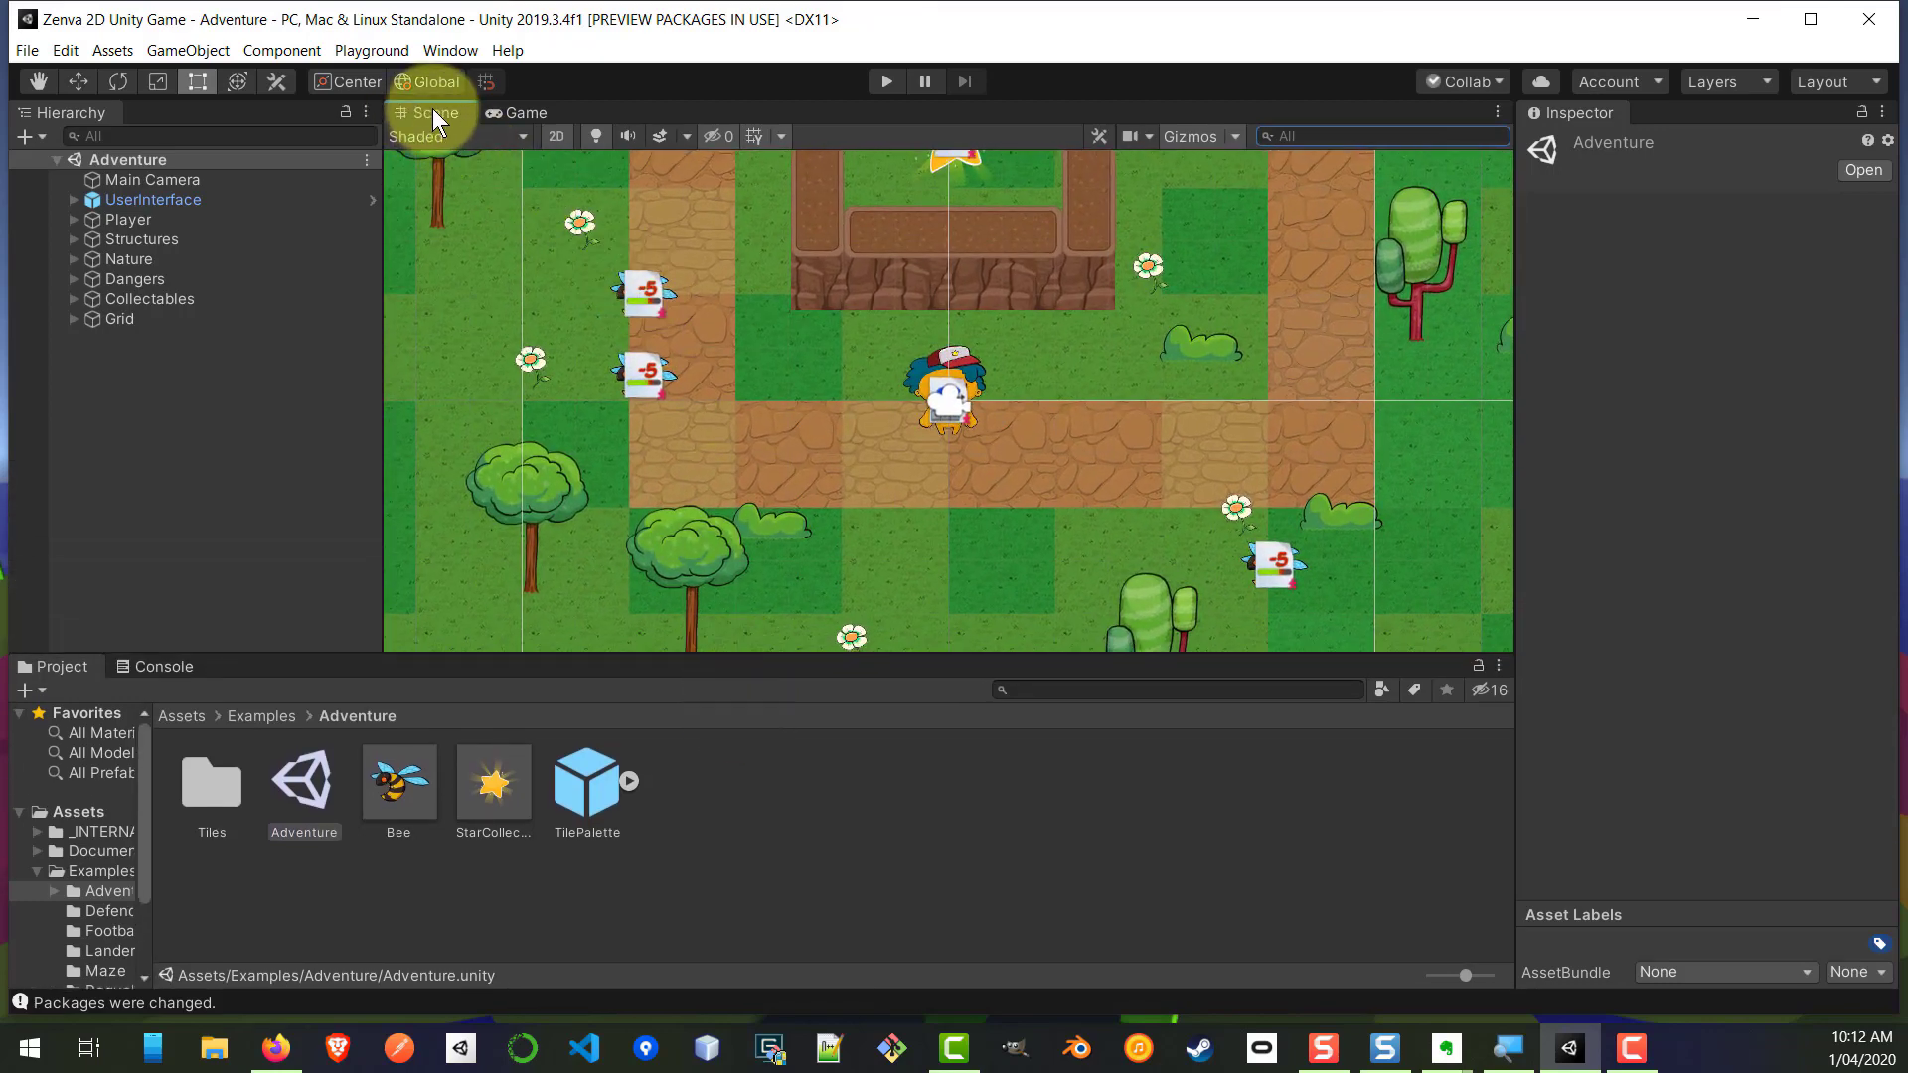
# Step: Enlarge the lower of the two bees on the path left of the player to a scale of about 0.88 by 1.02
pyautogui.click(952, 406)
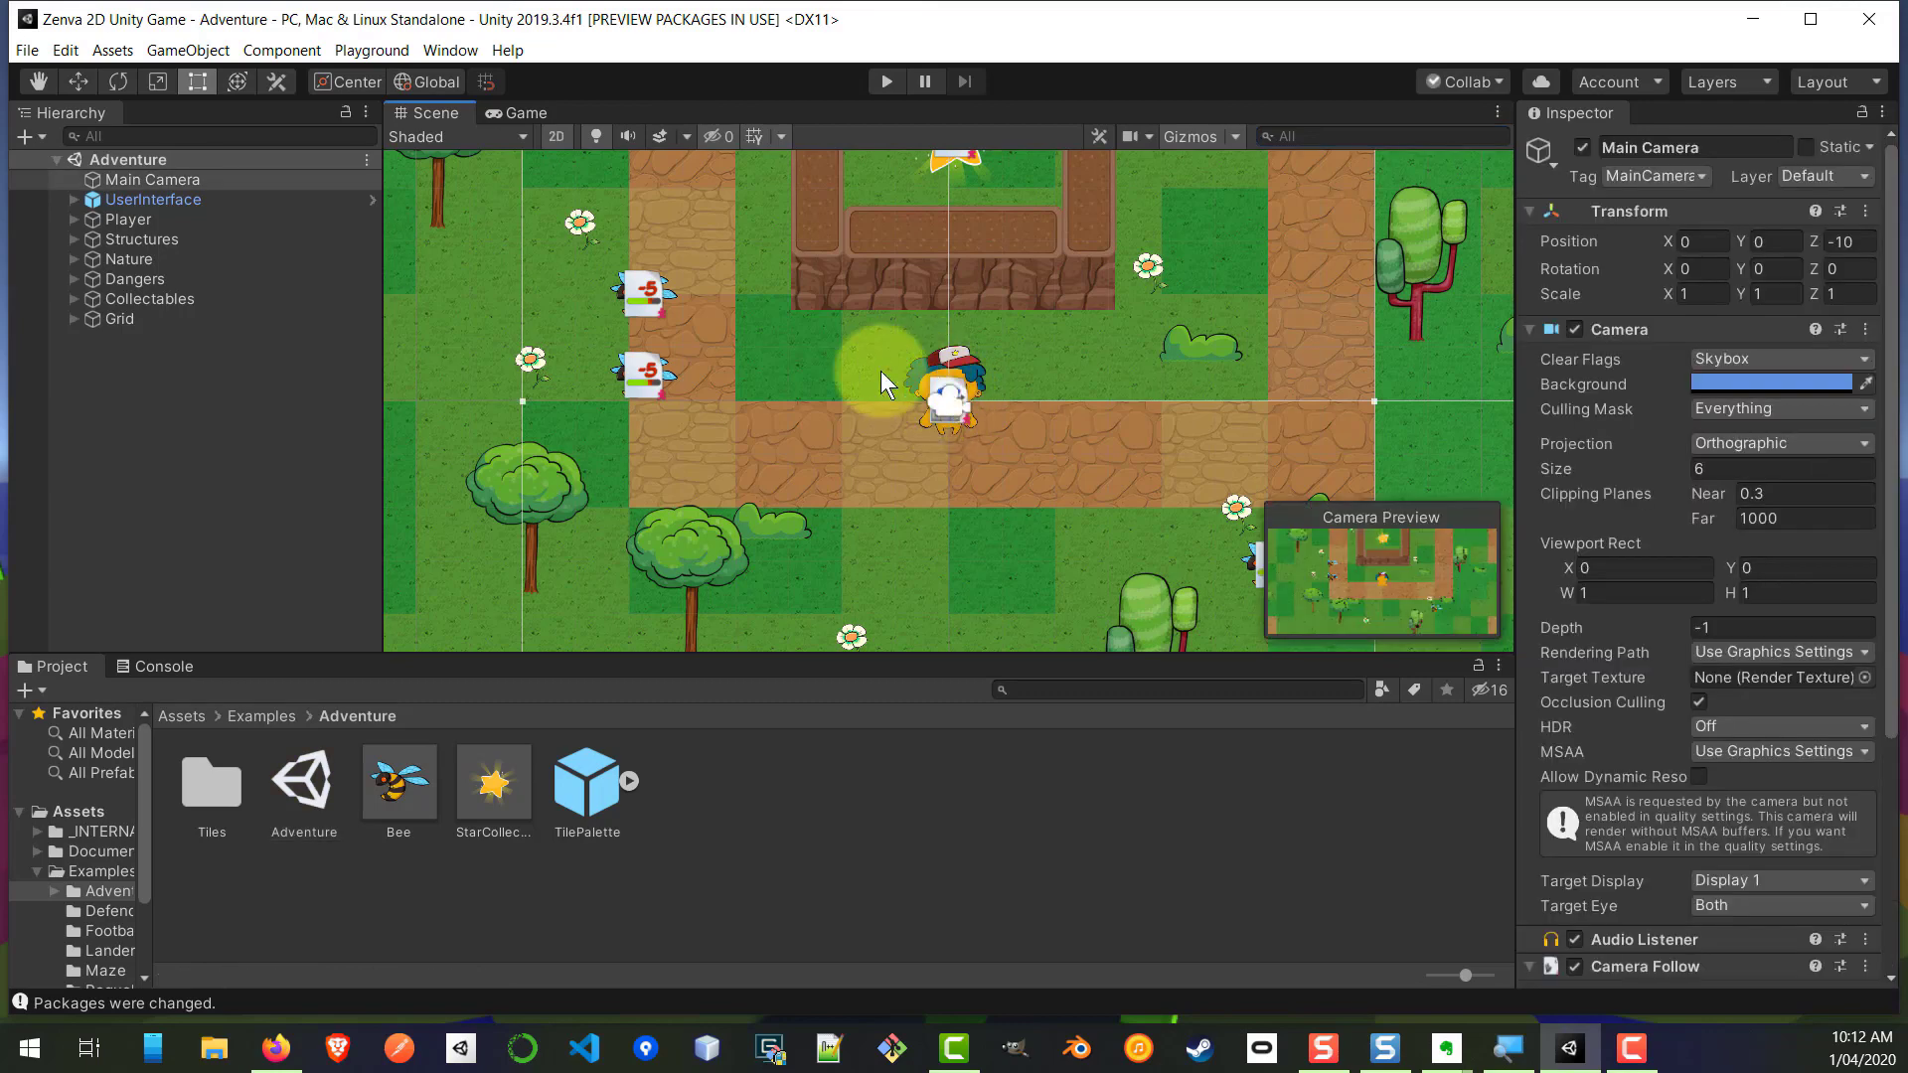
pyautogui.click(644, 374)
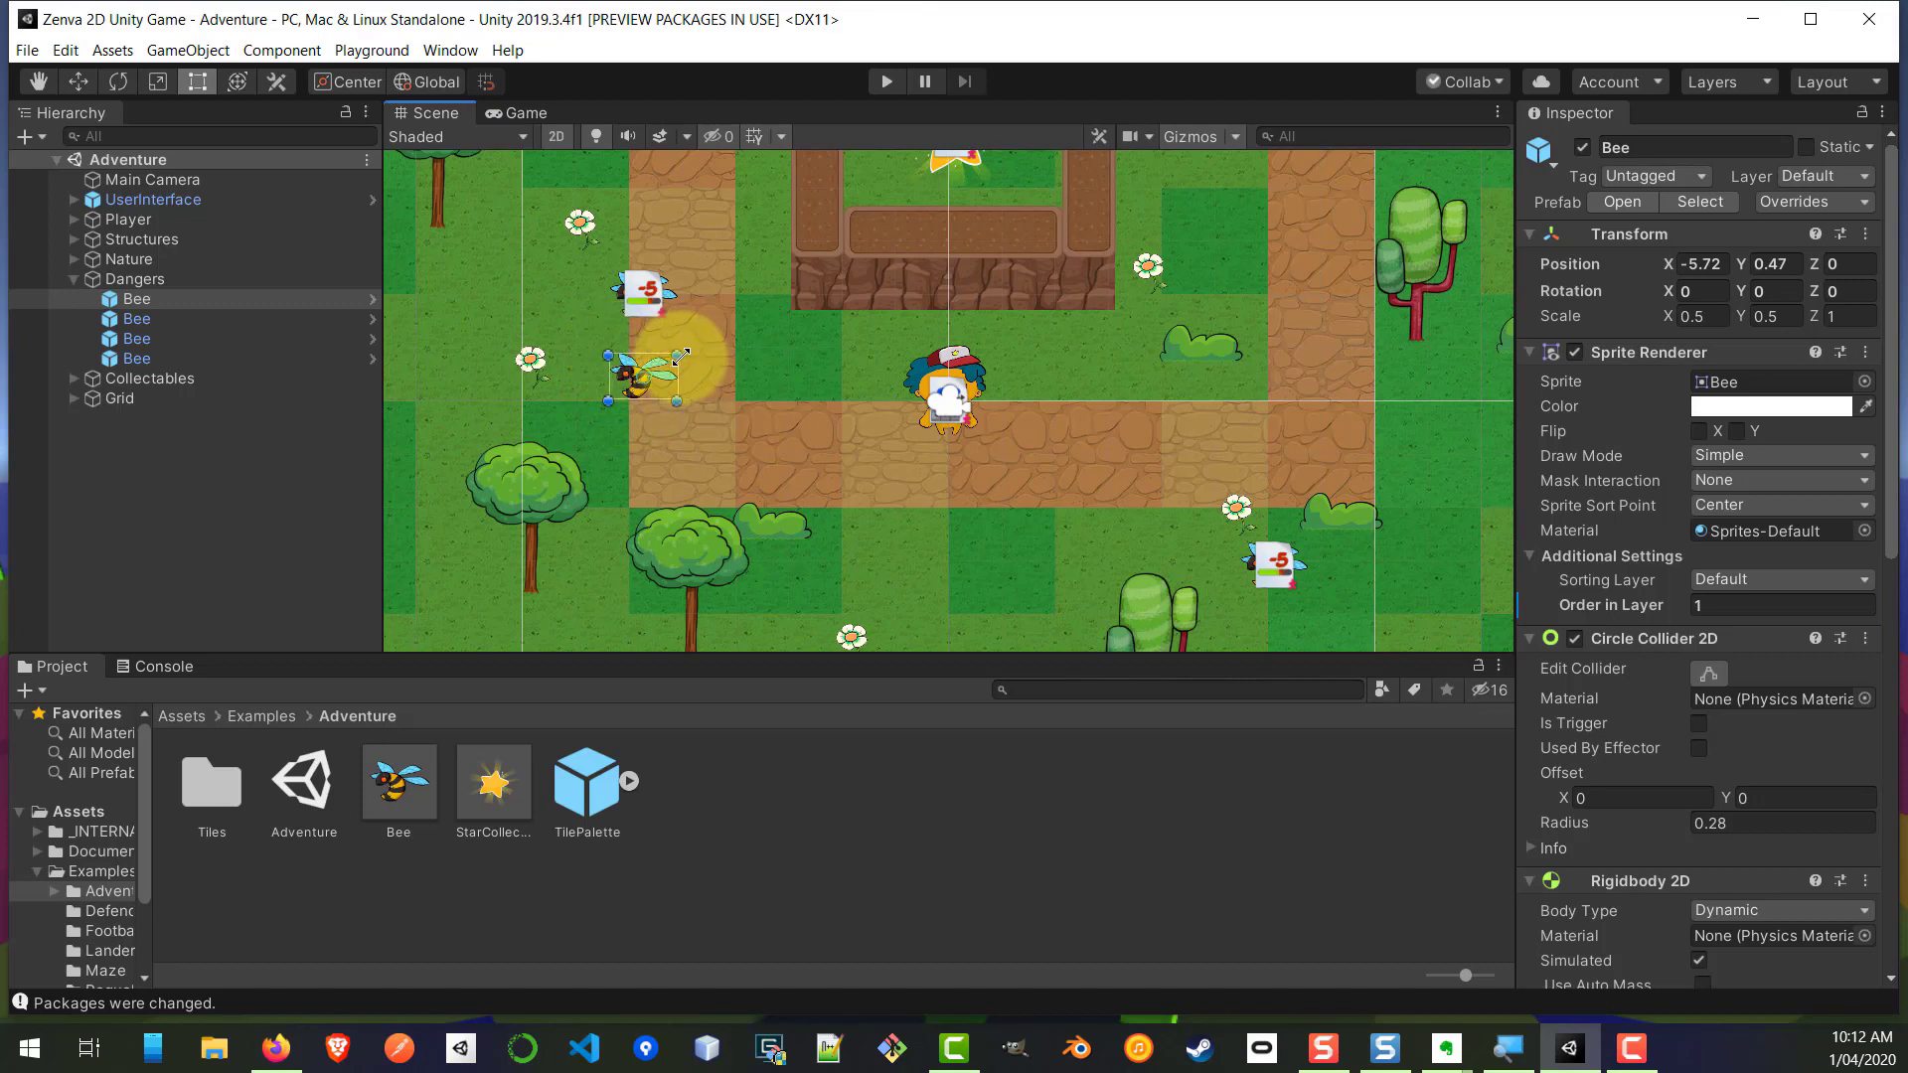
pyautogui.moveTo(679, 352); pyautogui.dragTo(716, 342)
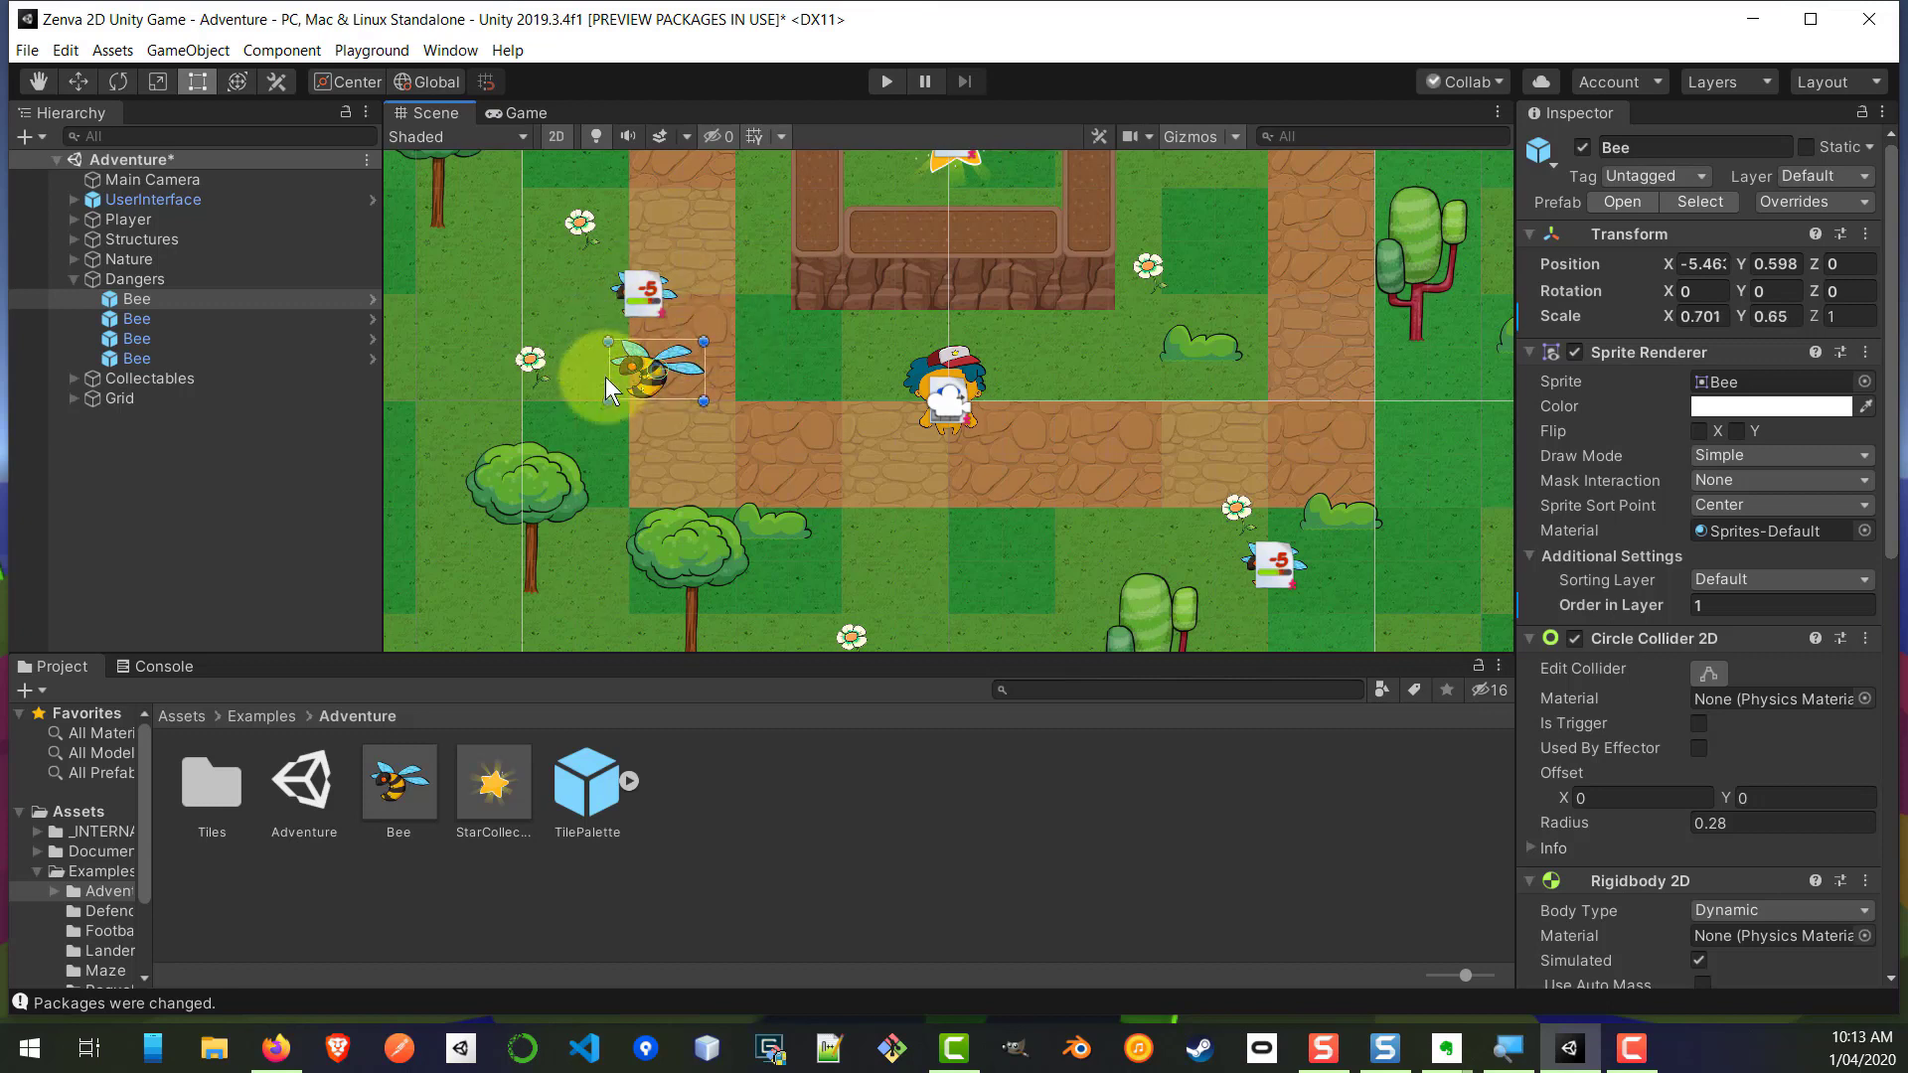
pyautogui.moveTo(704, 400); pyautogui.dragTo(728, 434)
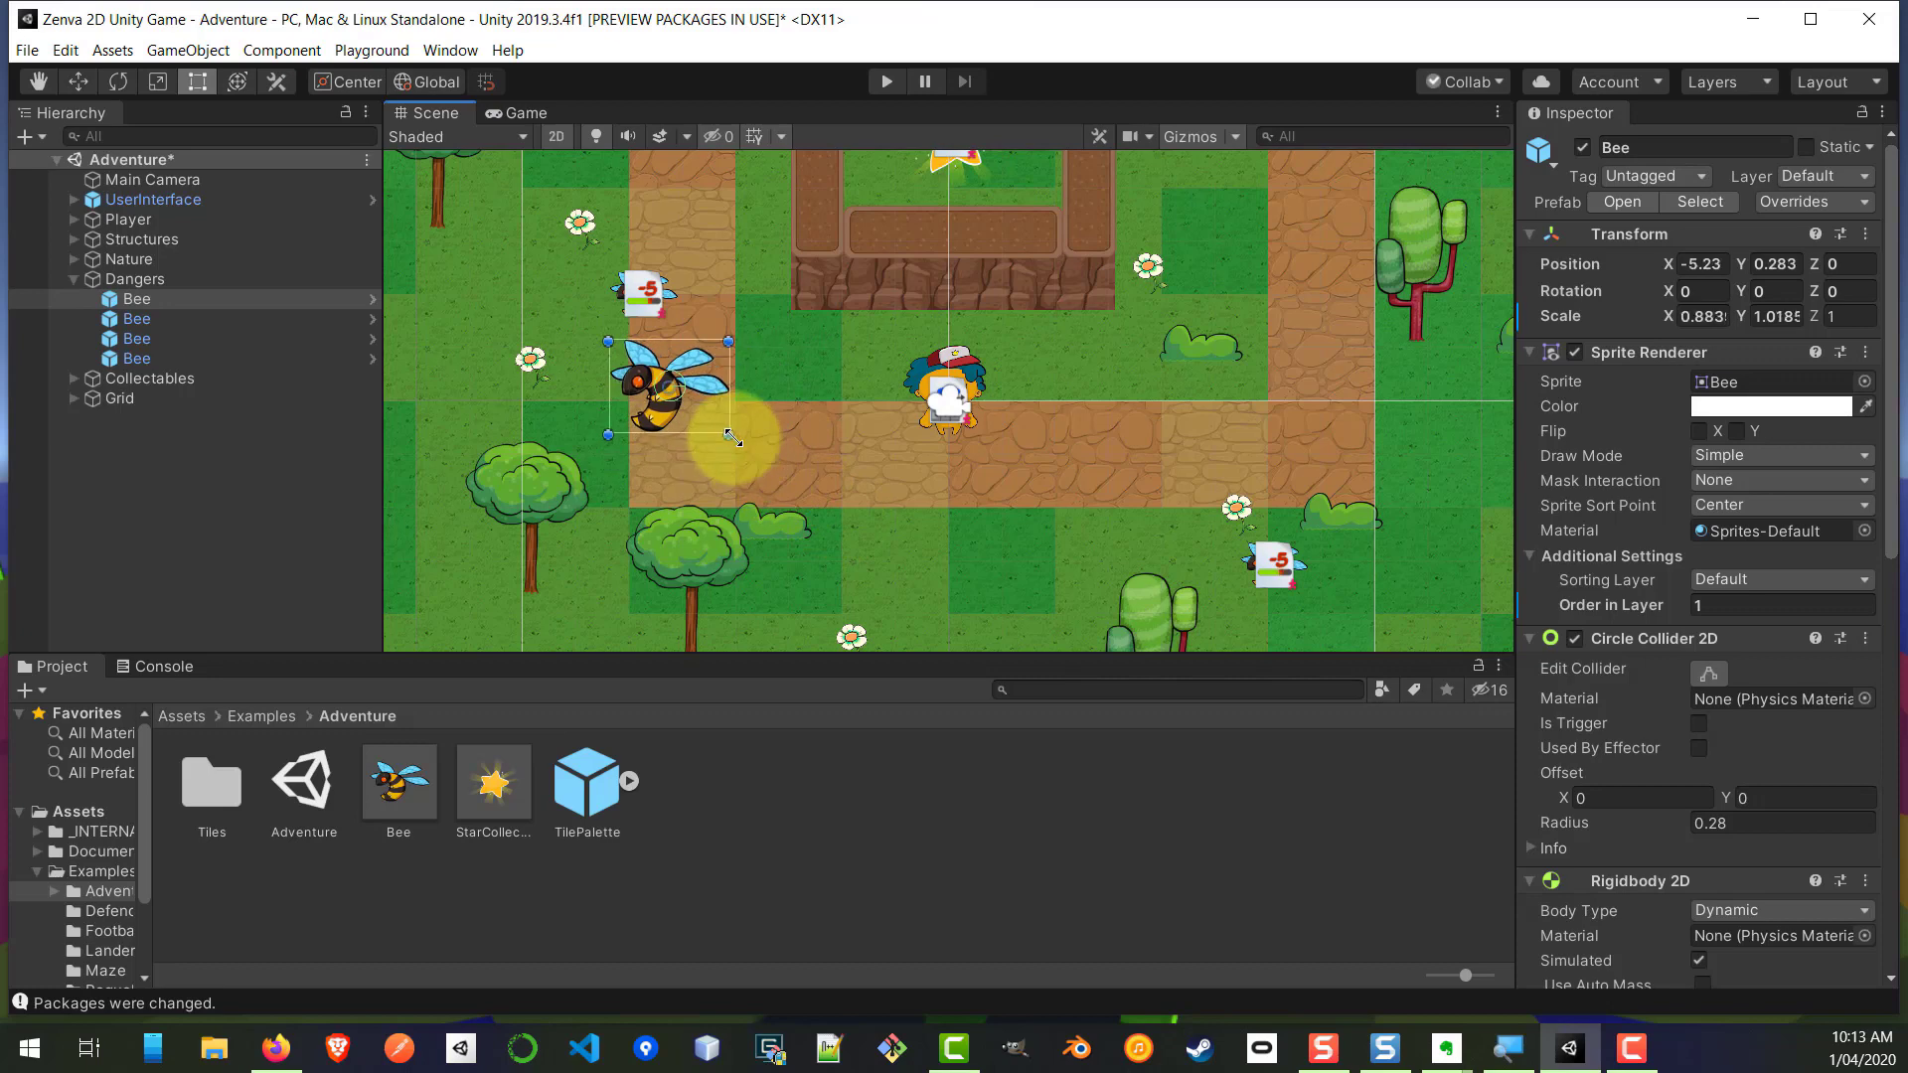
# Step: Compare the Adventure scene in the Game view with its appearance in the Scene view
pyautogui.click(521, 112)
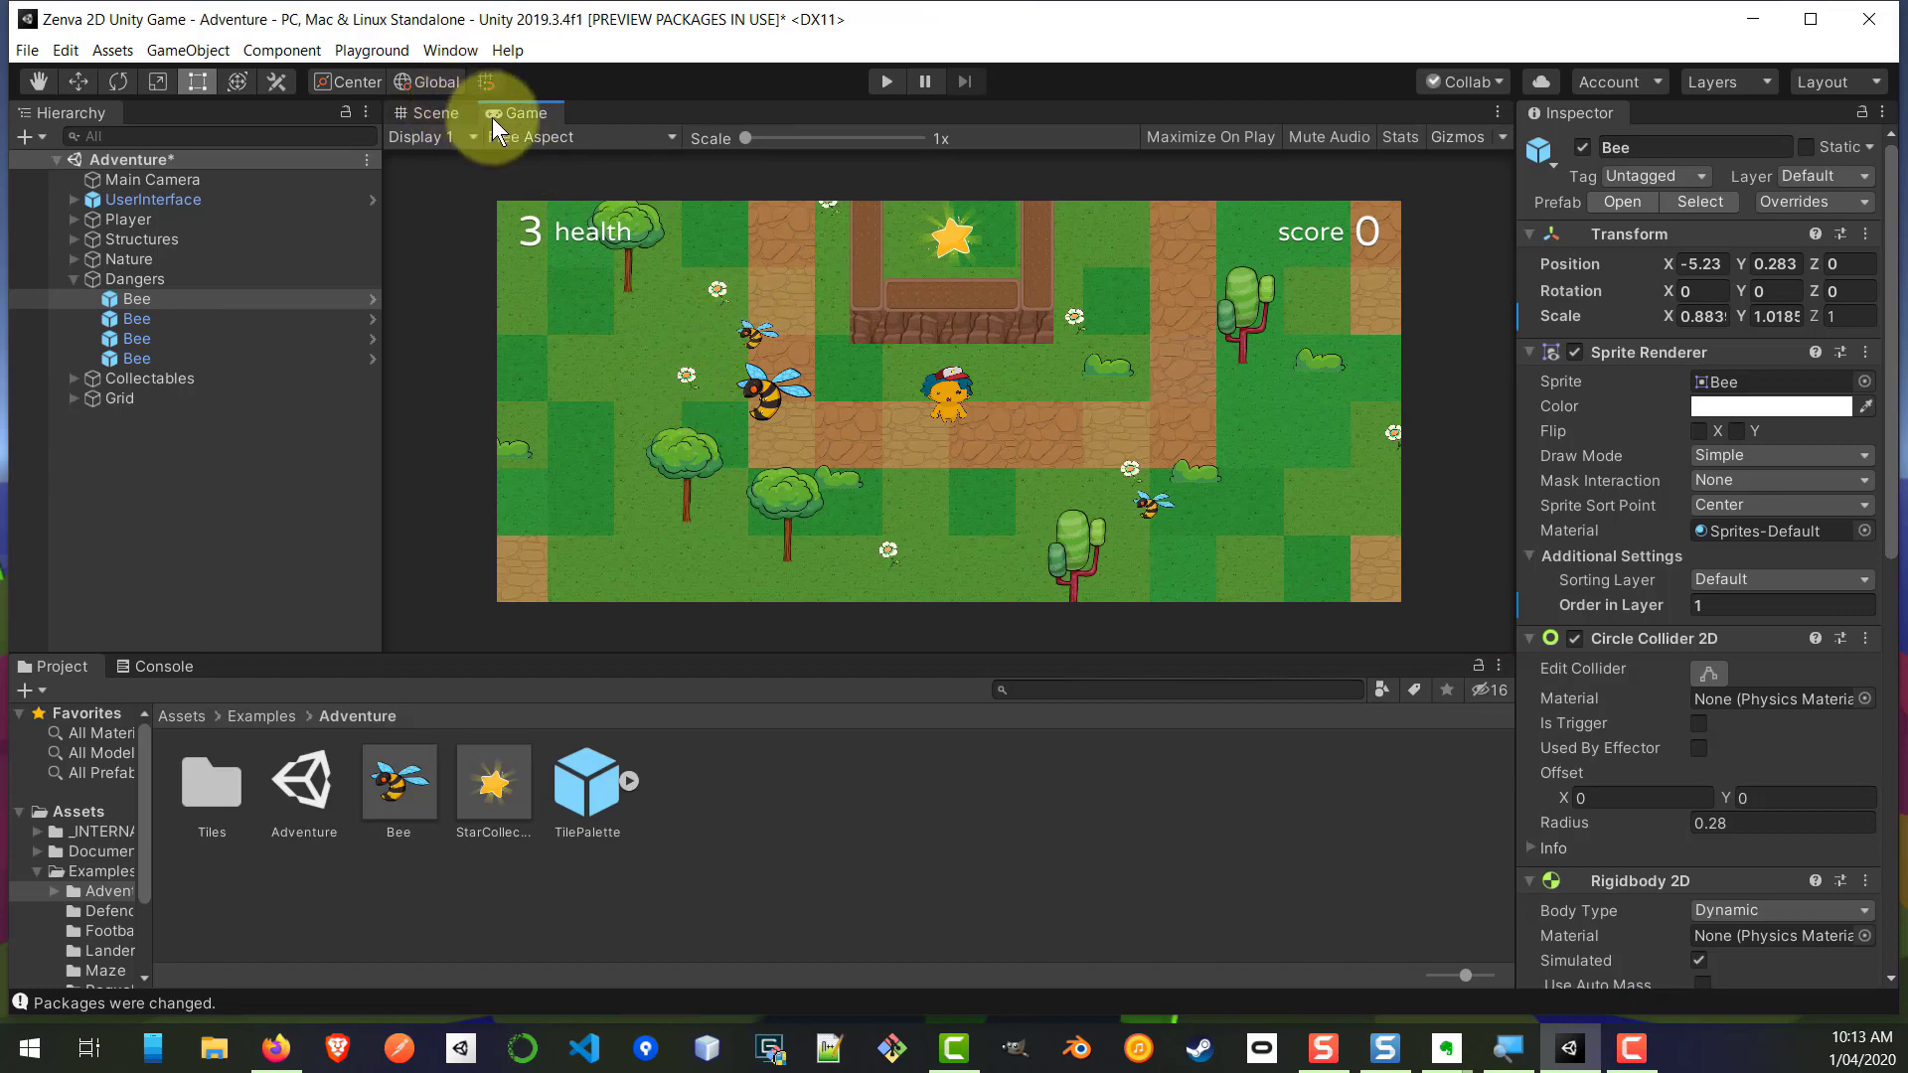
pyautogui.click(423, 113)
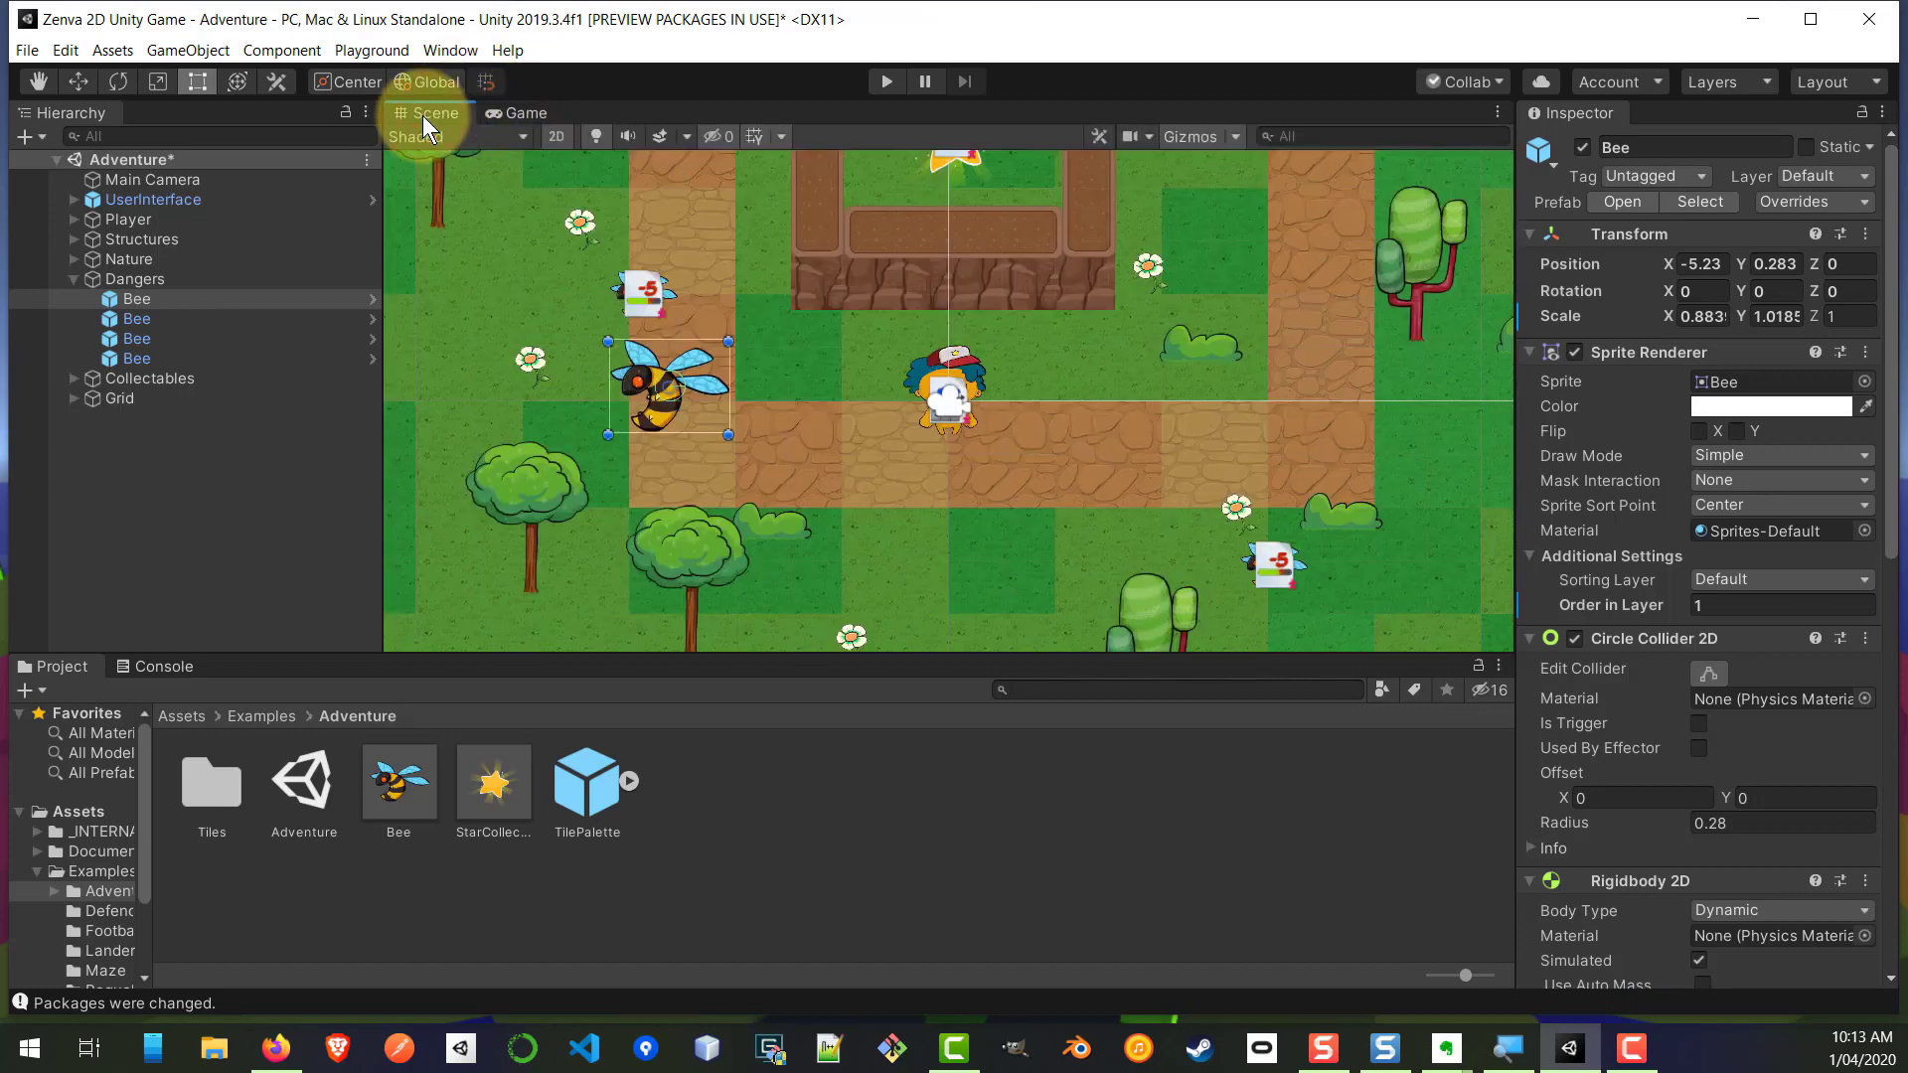
pyautogui.click(517, 111)
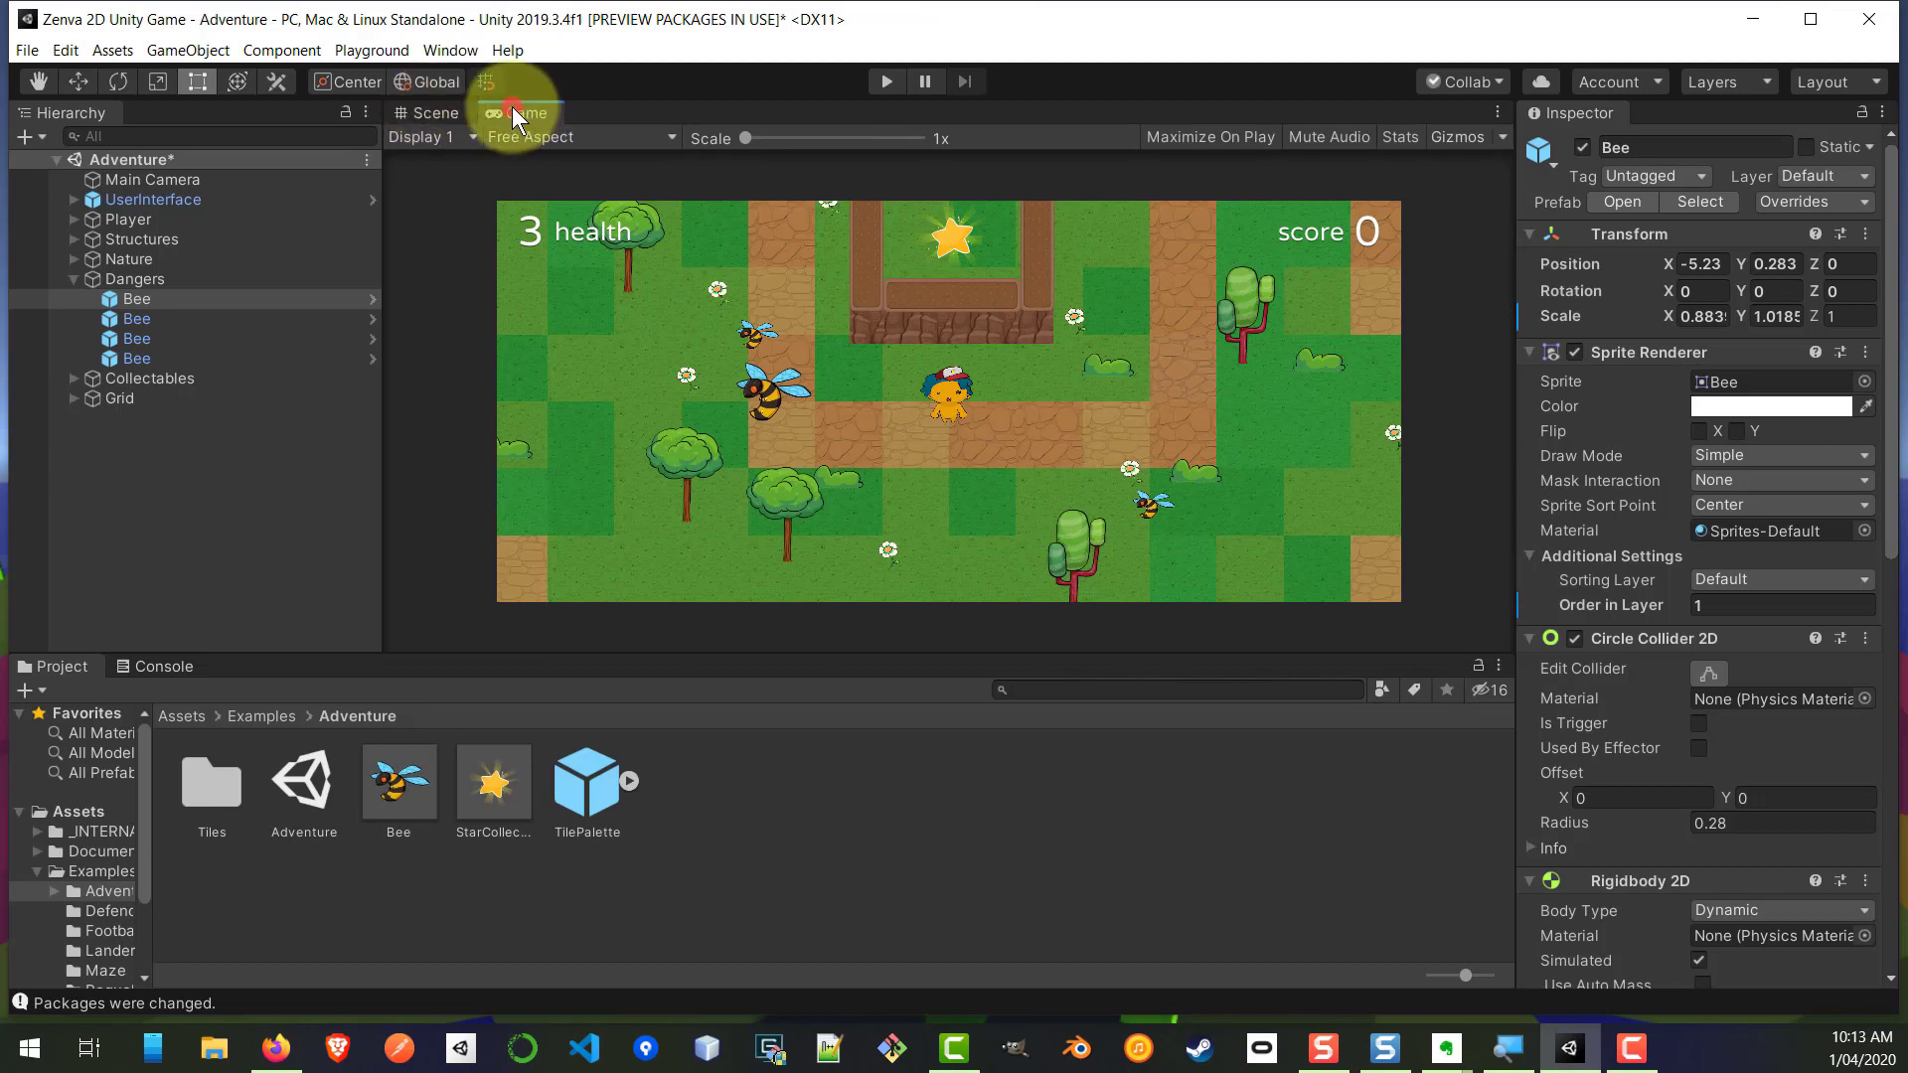
# Step: Dock the Game view beside the Scene view, widen it, and dock the Hierarchy panel between the Game view and the Inspector
pyautogui.moveTo(511, 105); pyautogui.dragTo(556, 171)
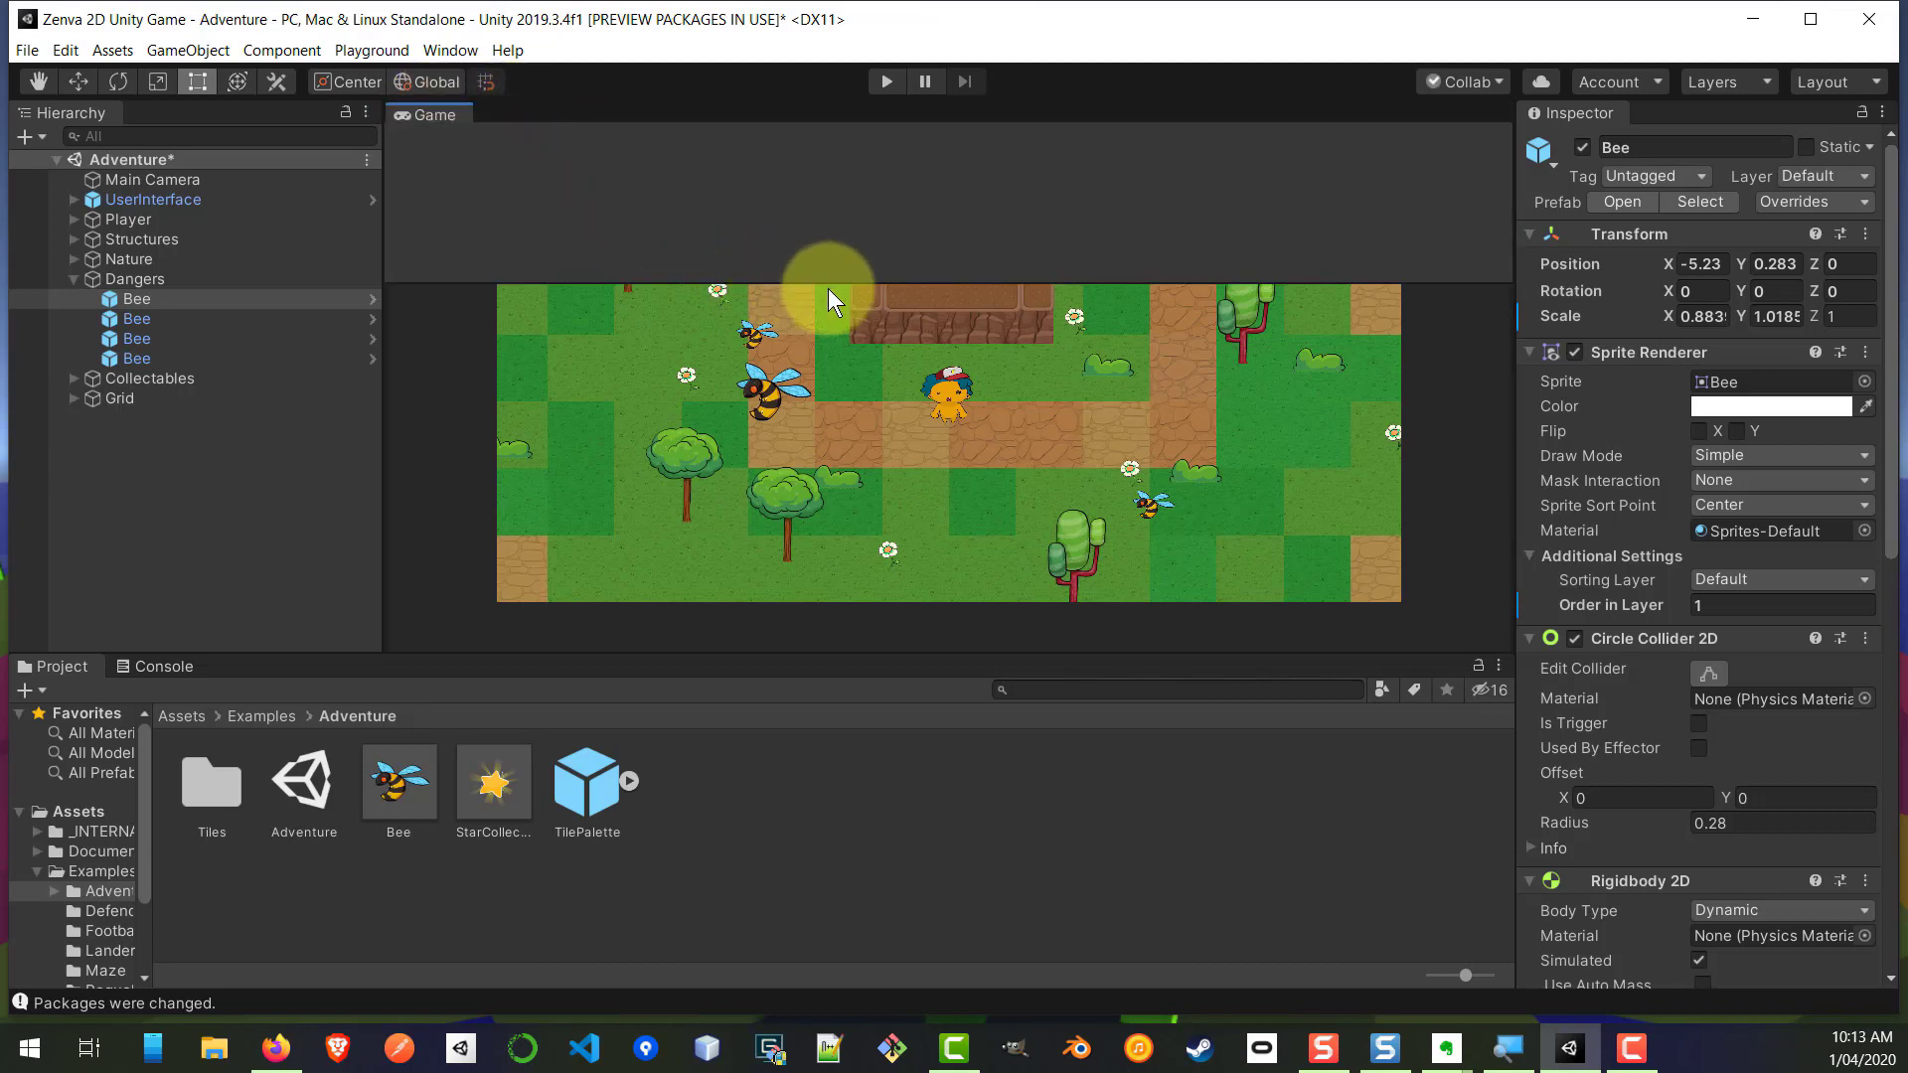
pyautogui.moveTo(827, 288); pyautogui.dragTo(1191, 353)
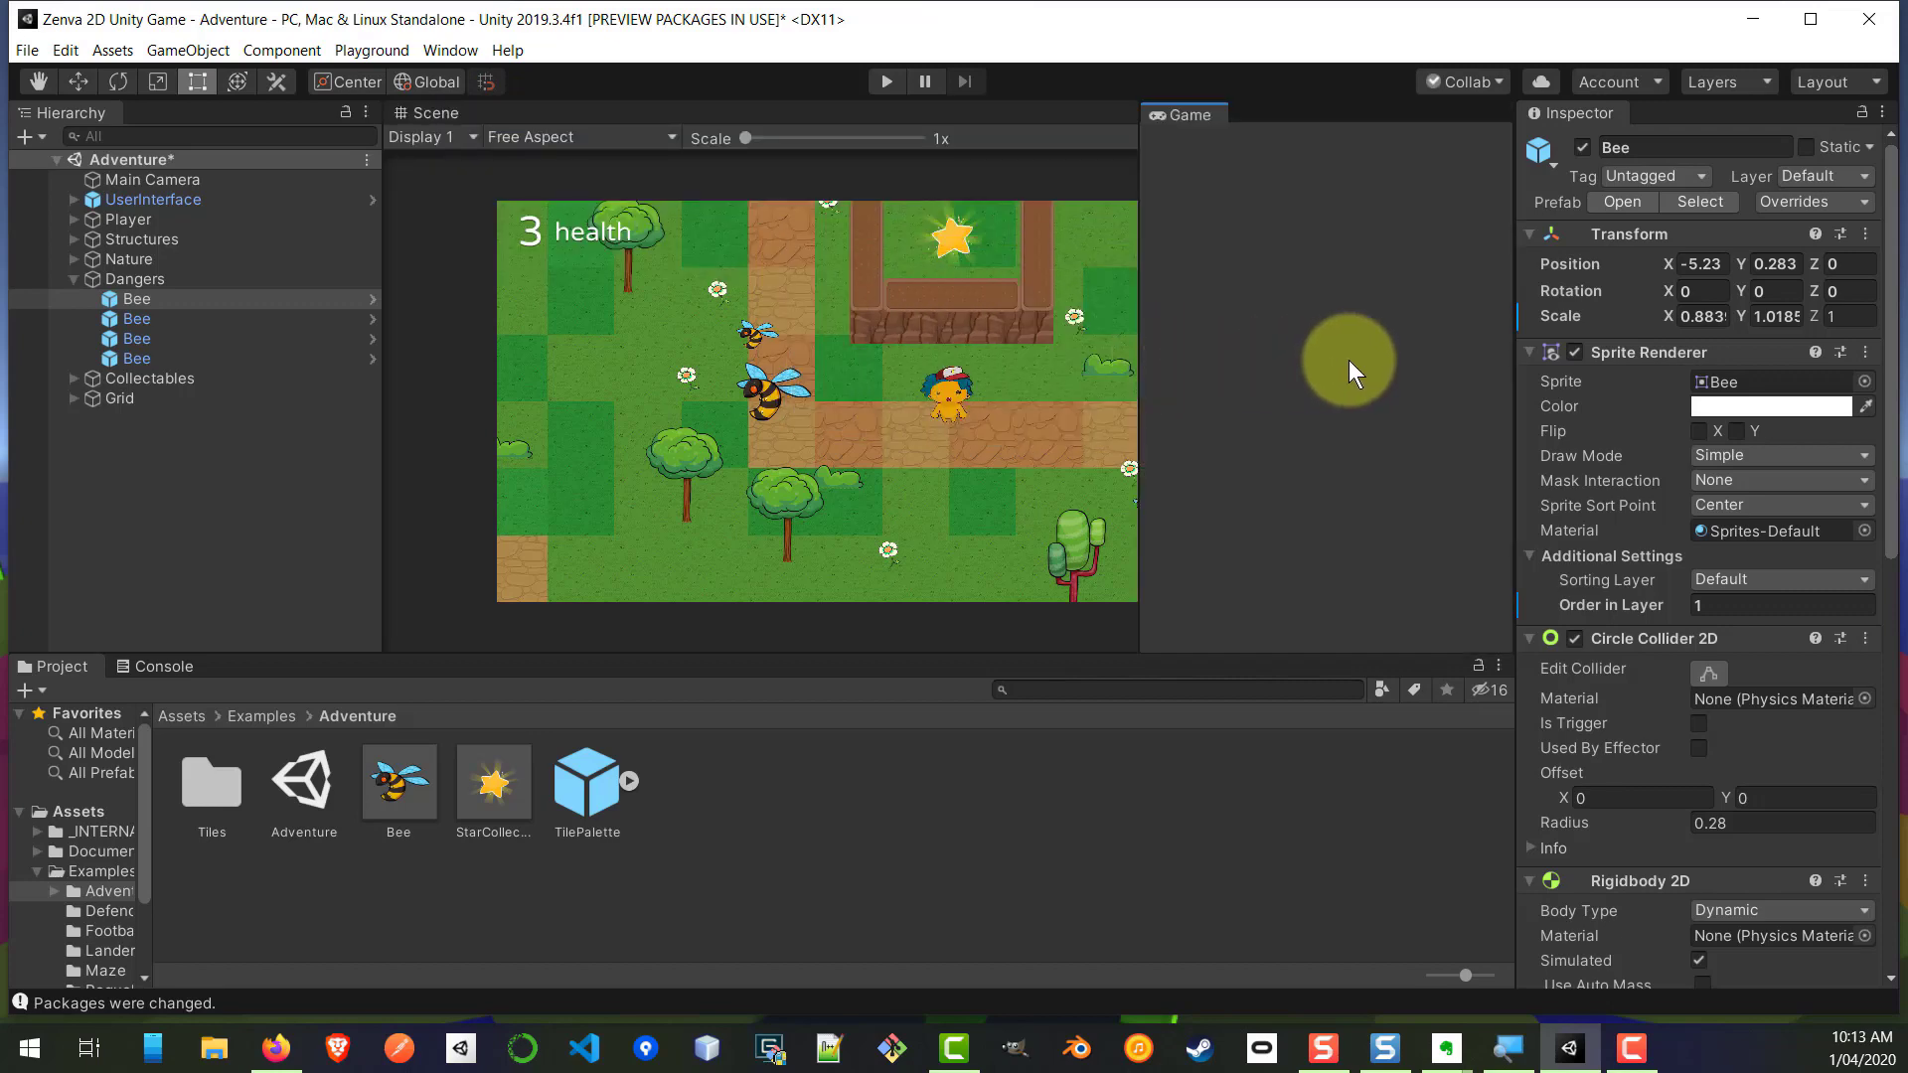
pyautogui.moveTo(1350, 360); pyautogui.dragTo(1350, 359)
pyautogui.moveTo(1136, 302); pyautogui.dragTo(919, 289)
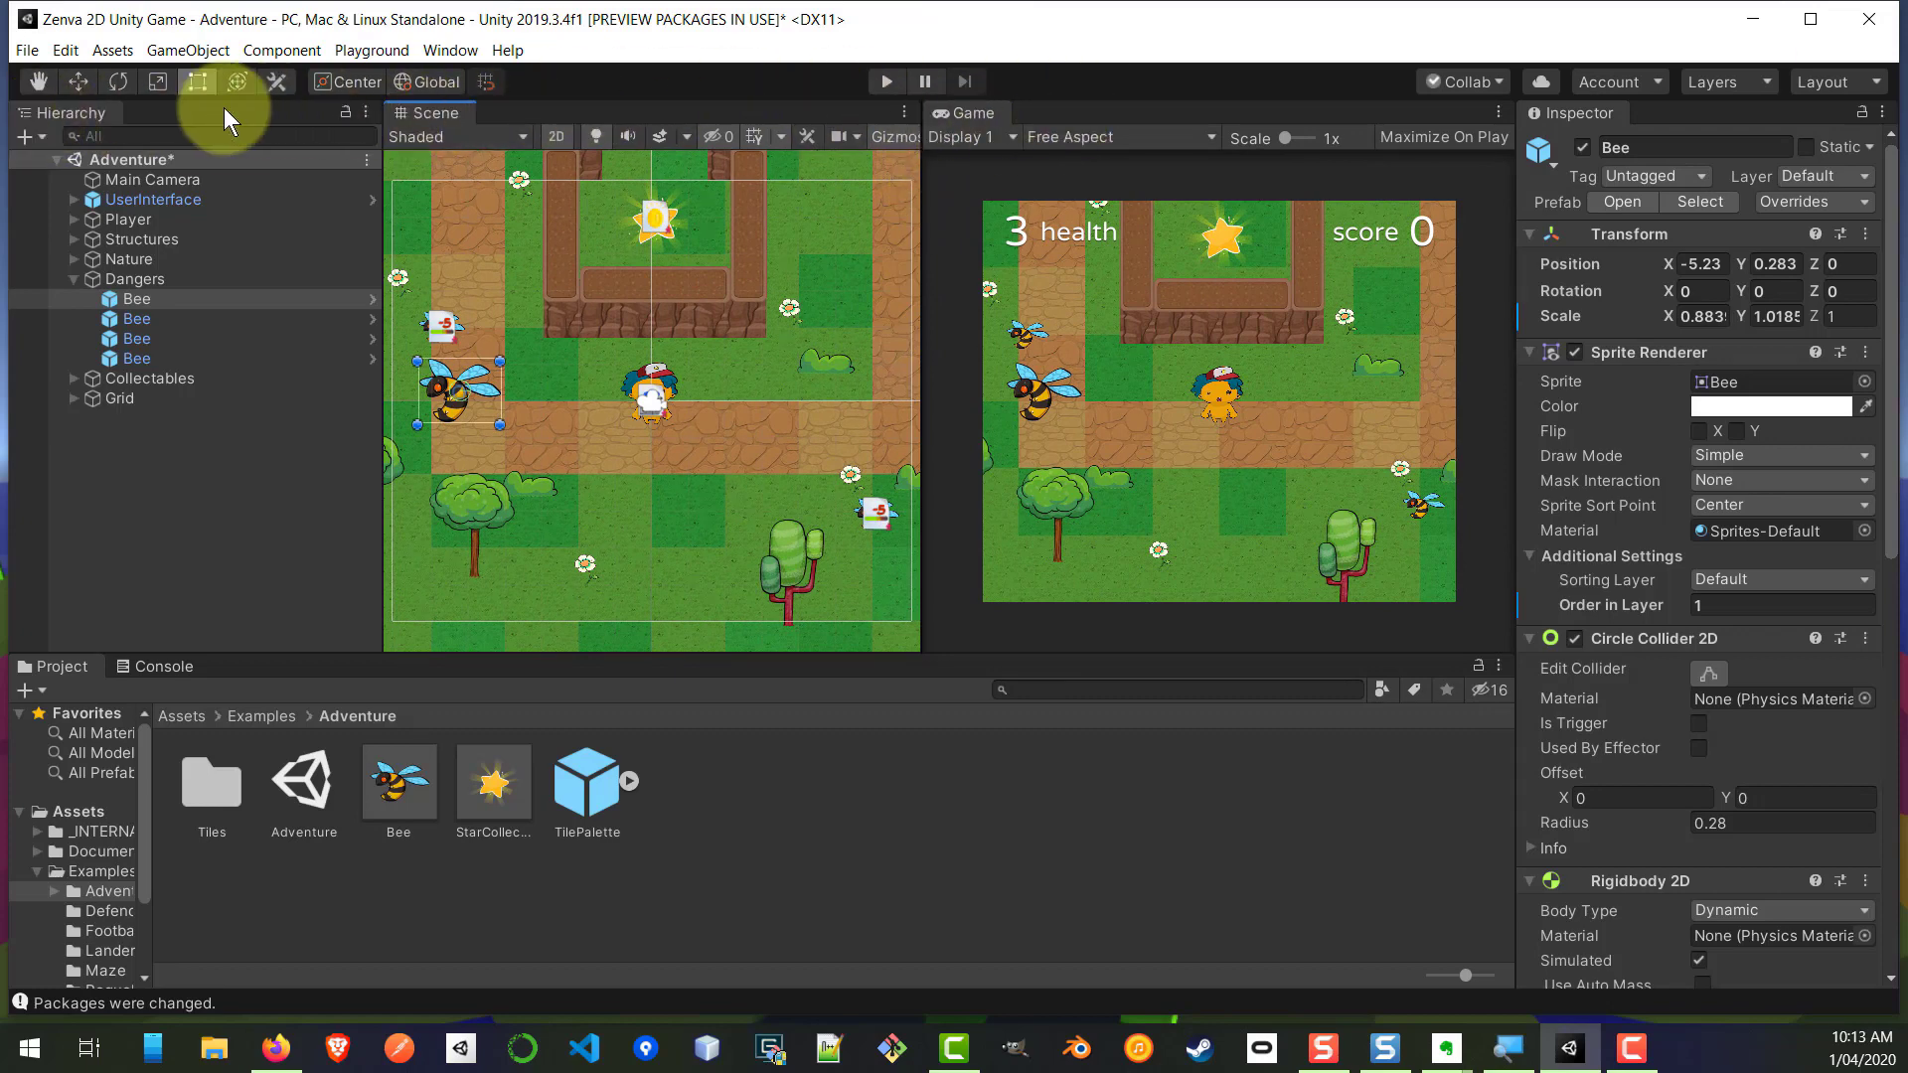
pyautogui.moveTo(67, 113); pyautogui.dragTo(1475, 296)
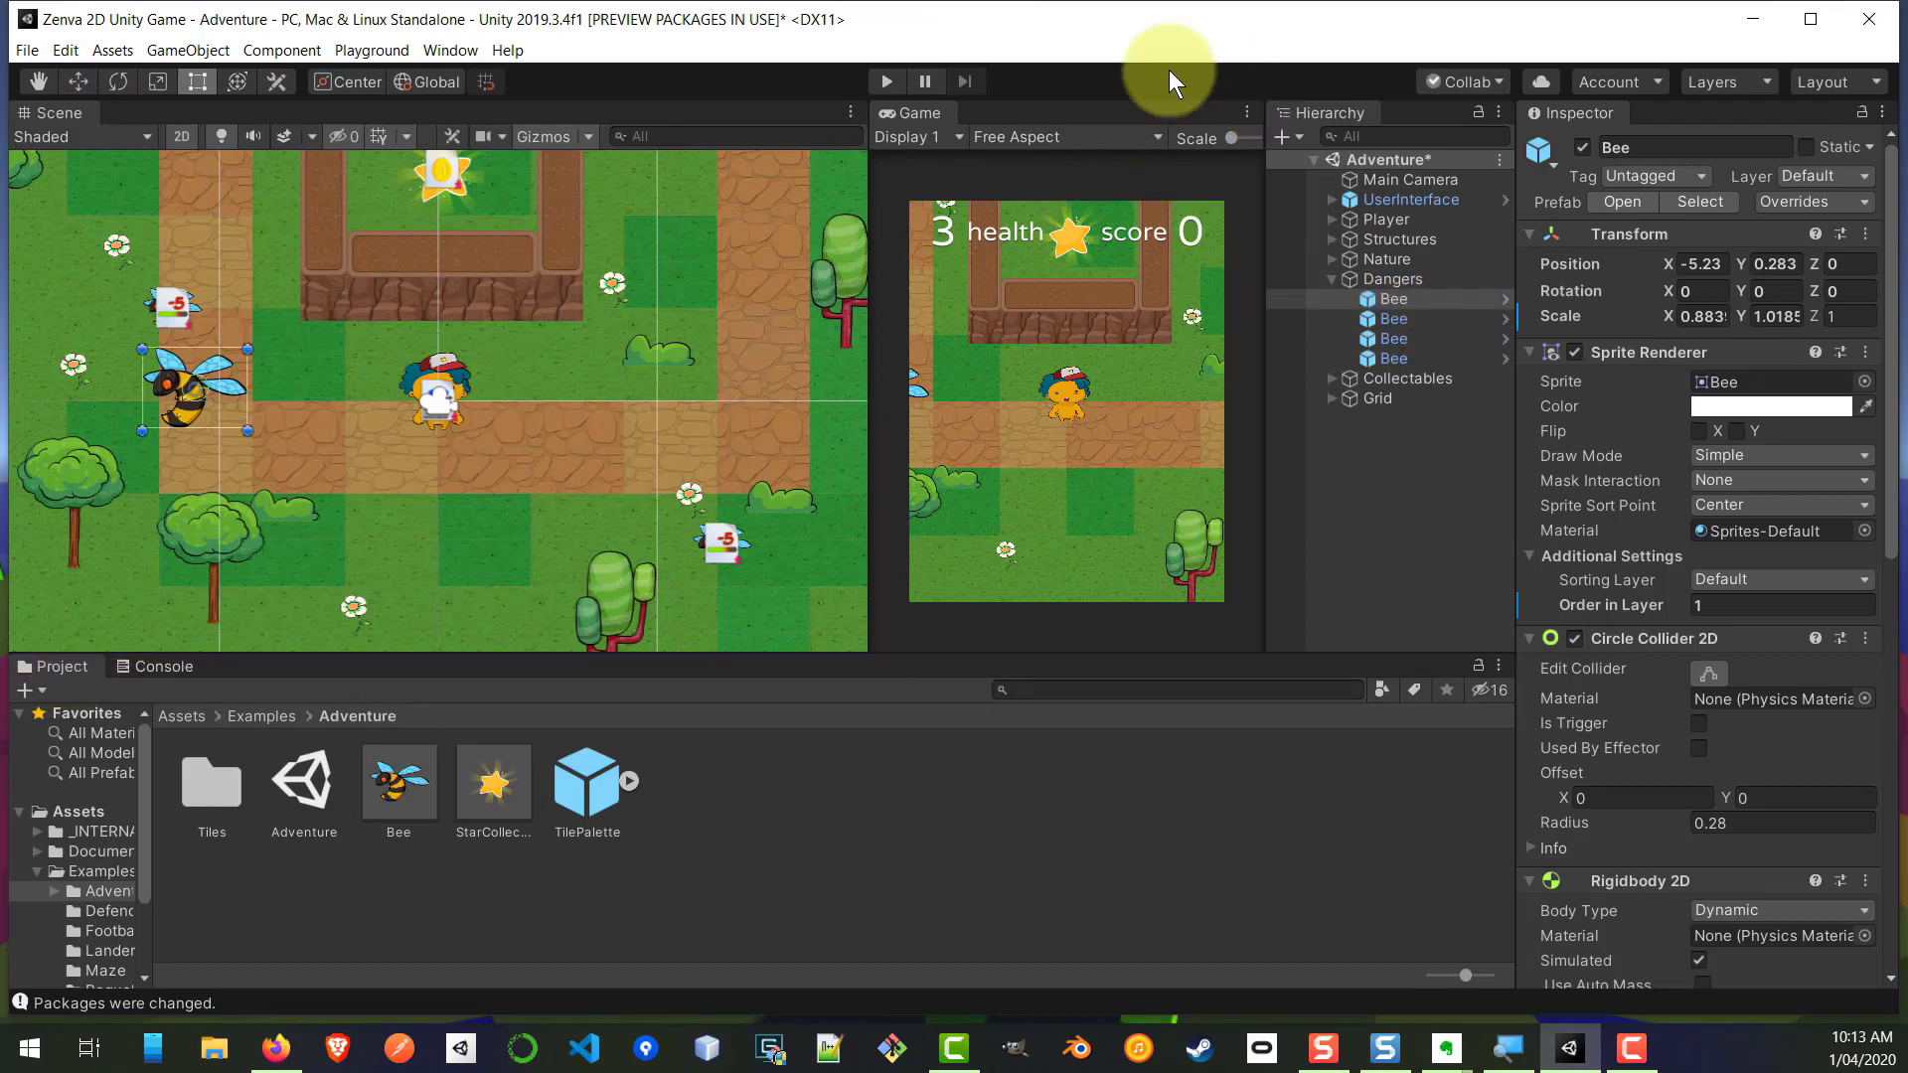
# Step: Close the Game view and the Scene view
pyautogui.rightClick(905, 116)
pyautogui.click(1014, 211)
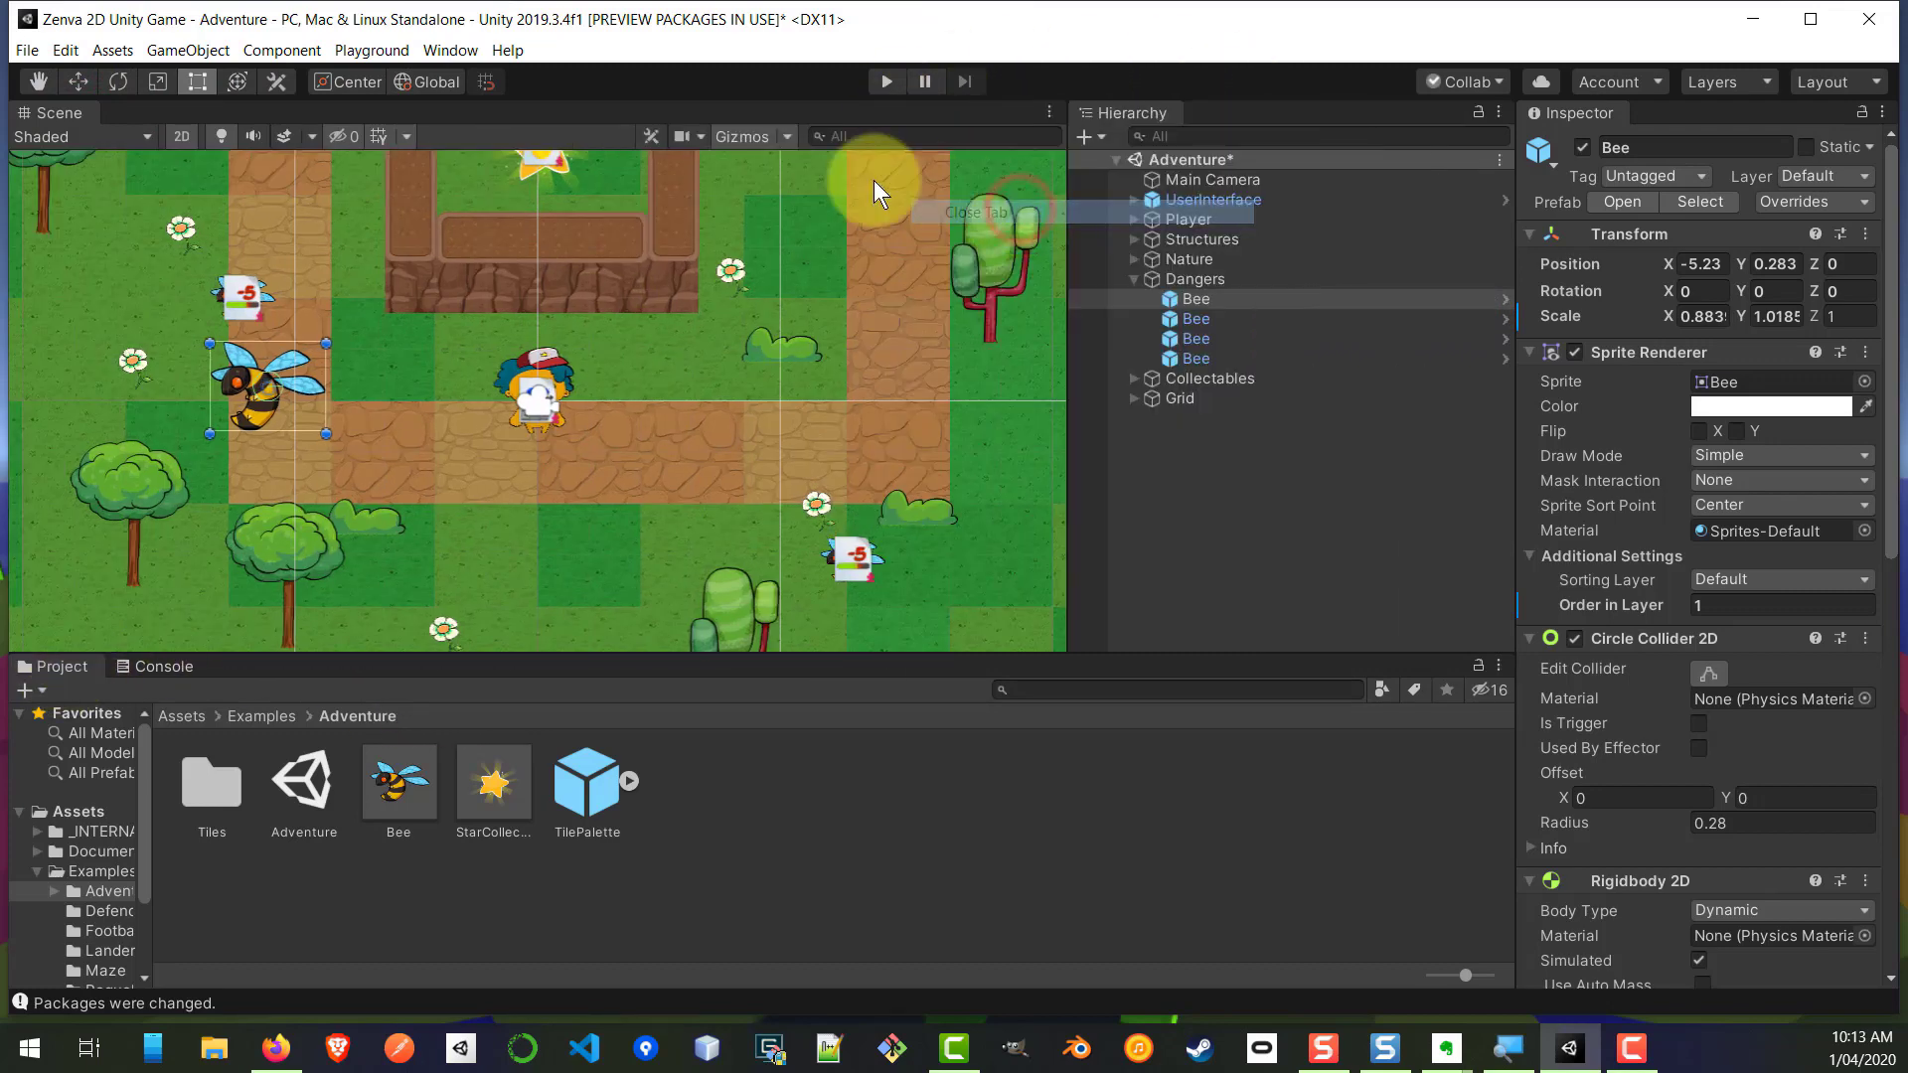
pyautogui.rightClick(64, 111)
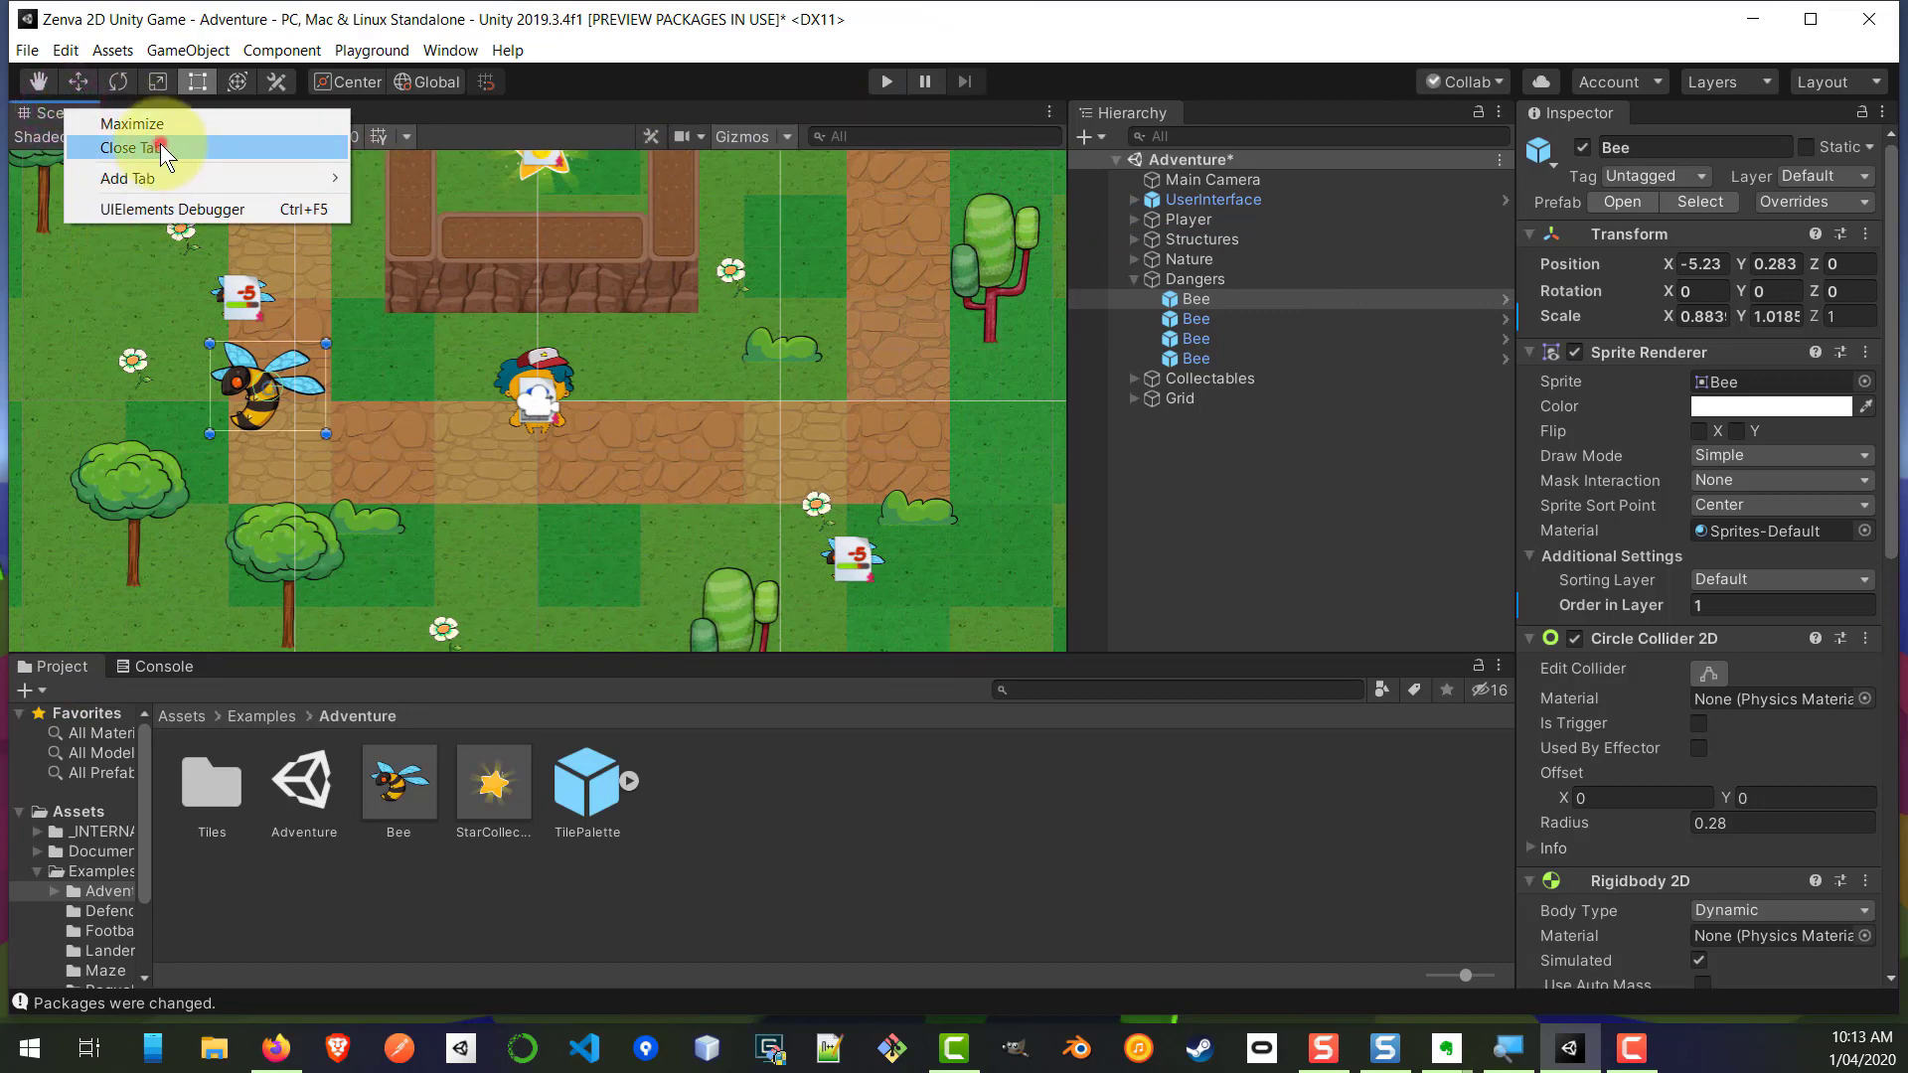
pyautogui.click(159, 147)
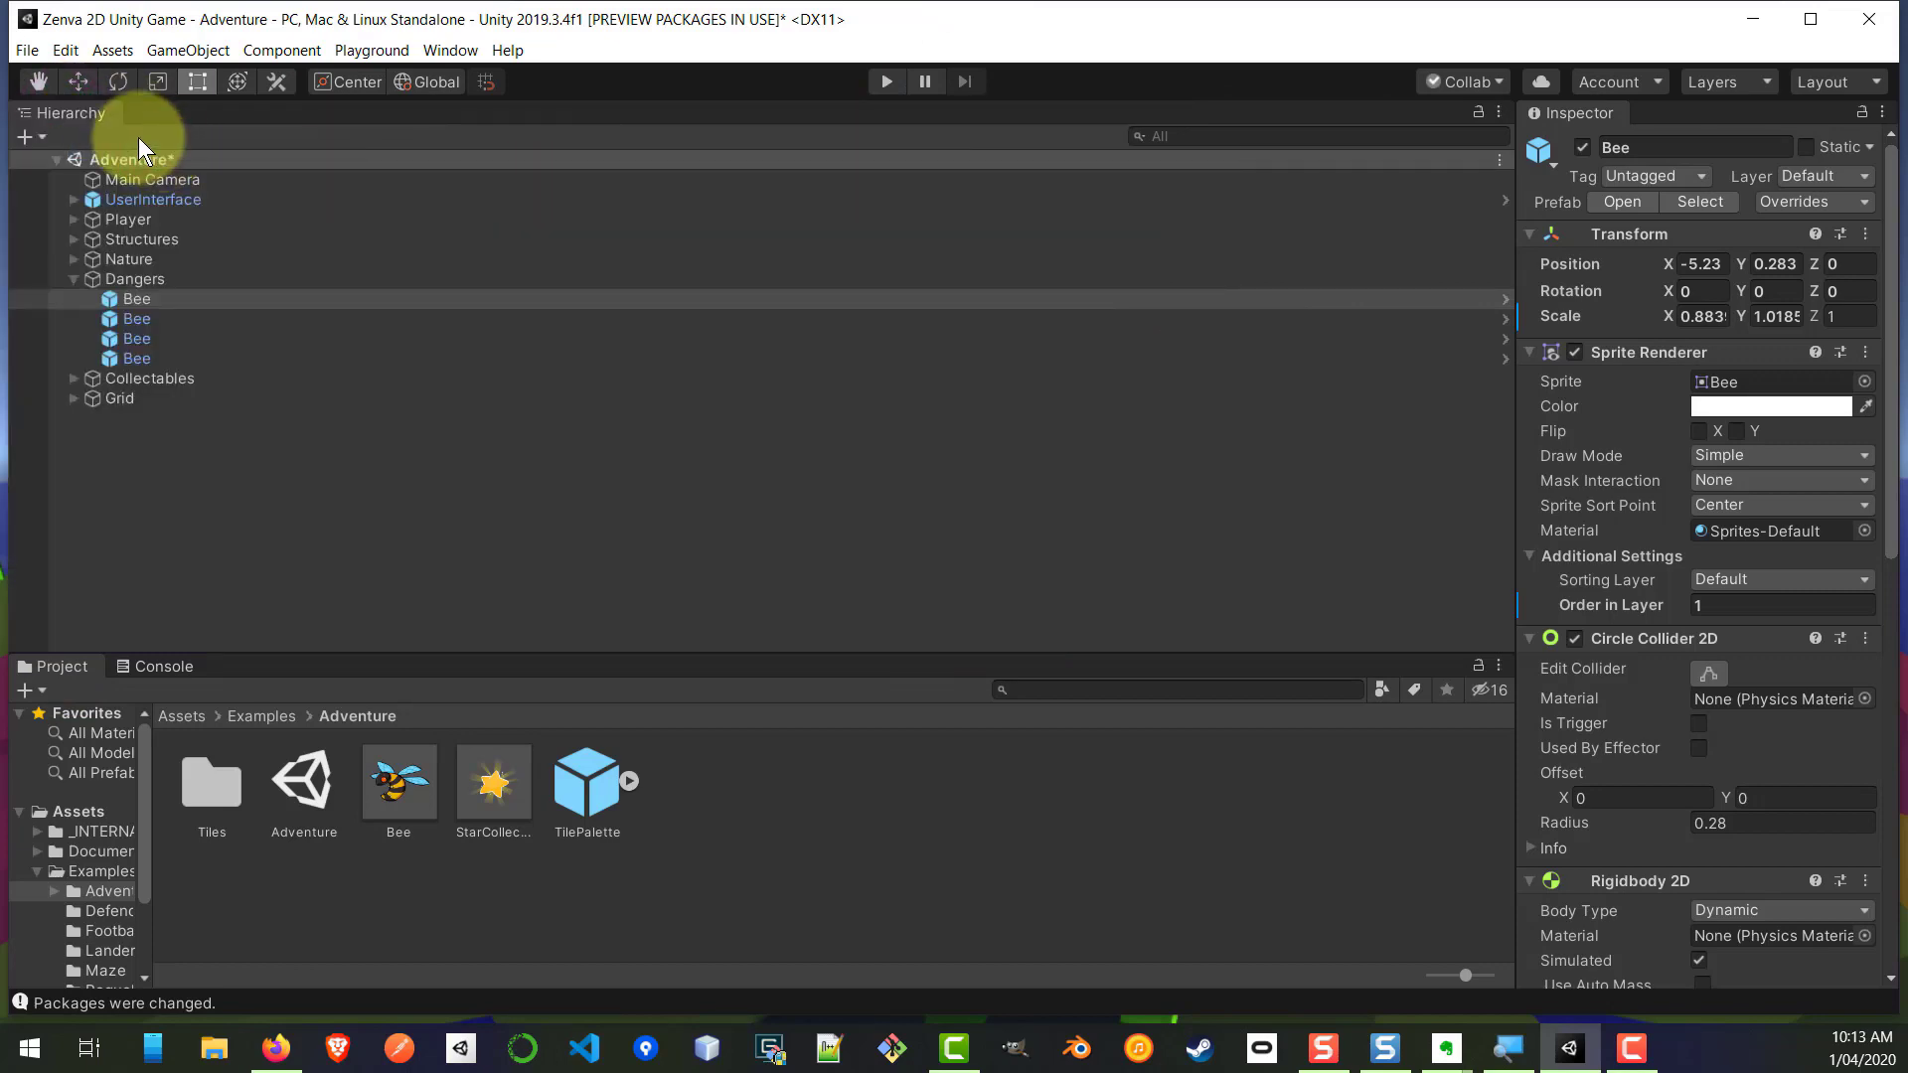
# Step: Restore the Default editor layout and dock the Game view side by side with the Scene view
pyautogui.click(439, 51)
pyautogui.moveTo(543, 139)
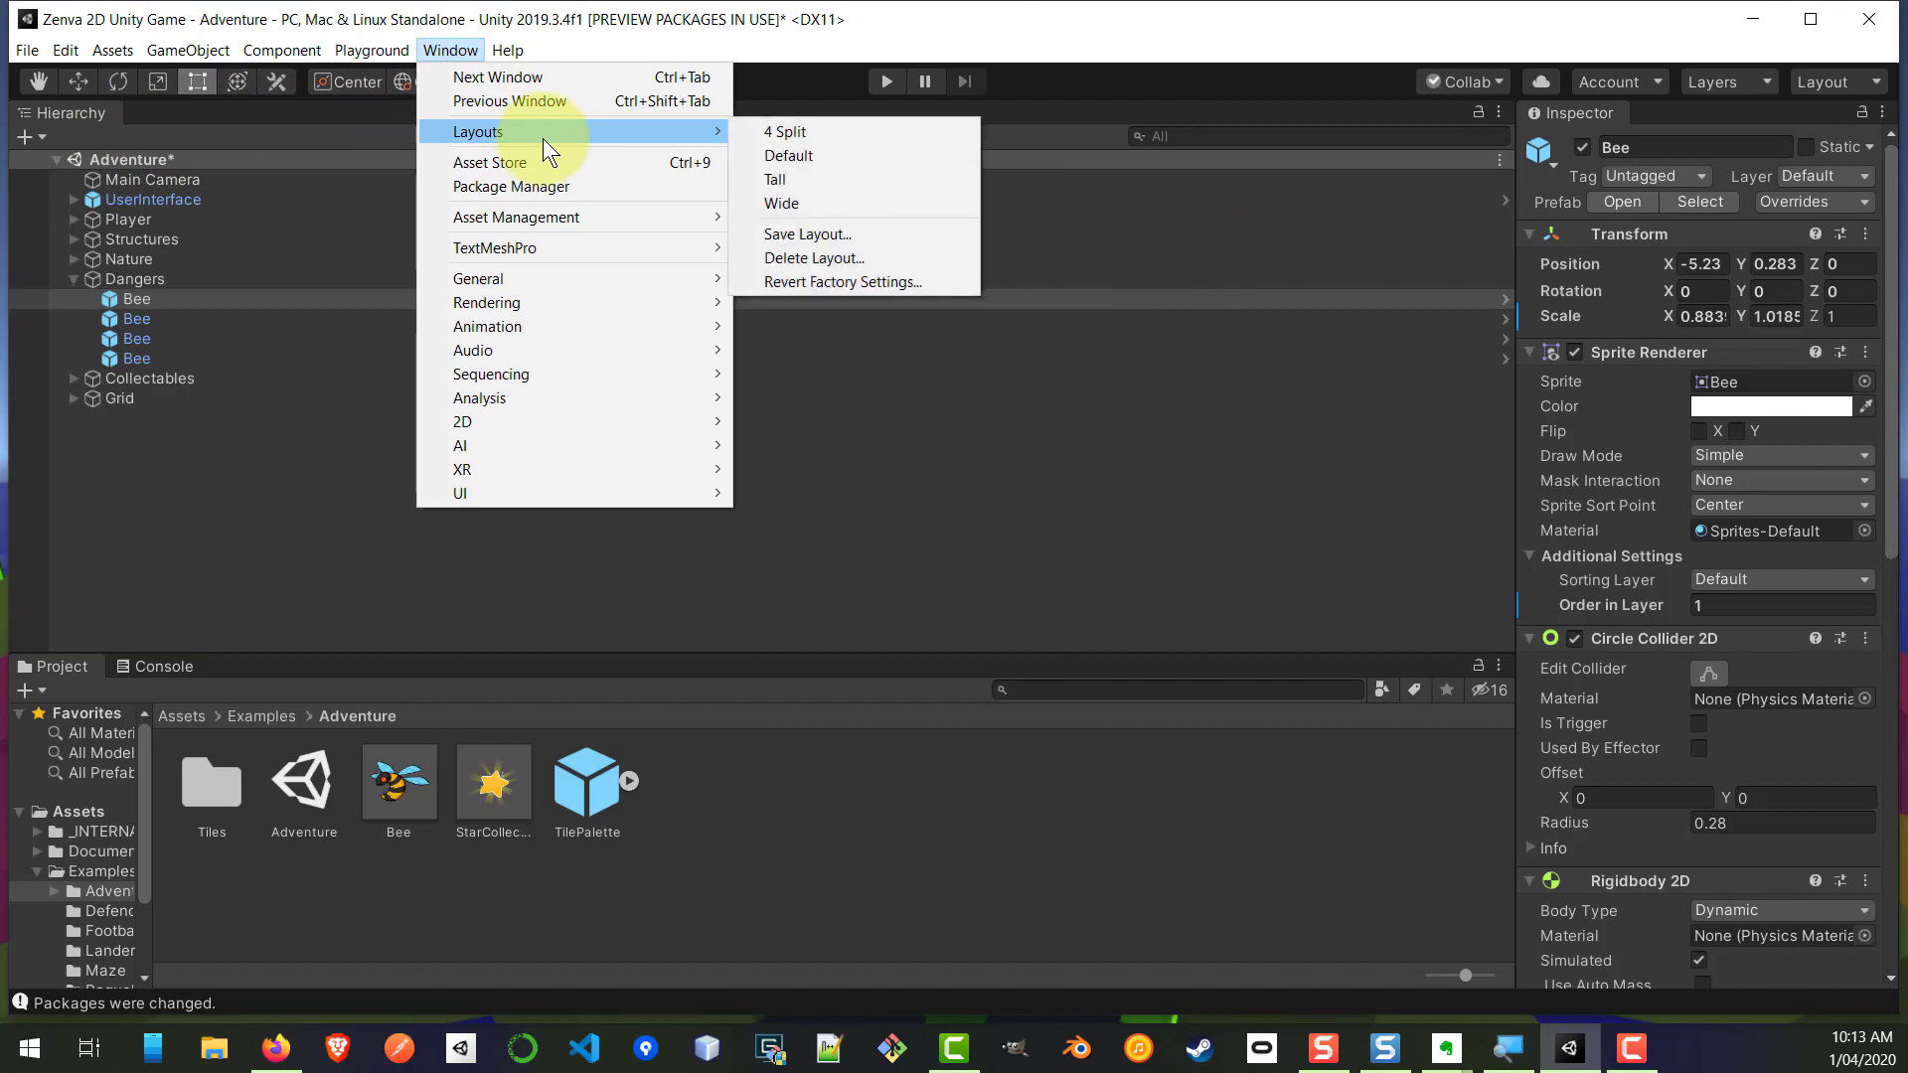
pyautogui.click(860, 155)
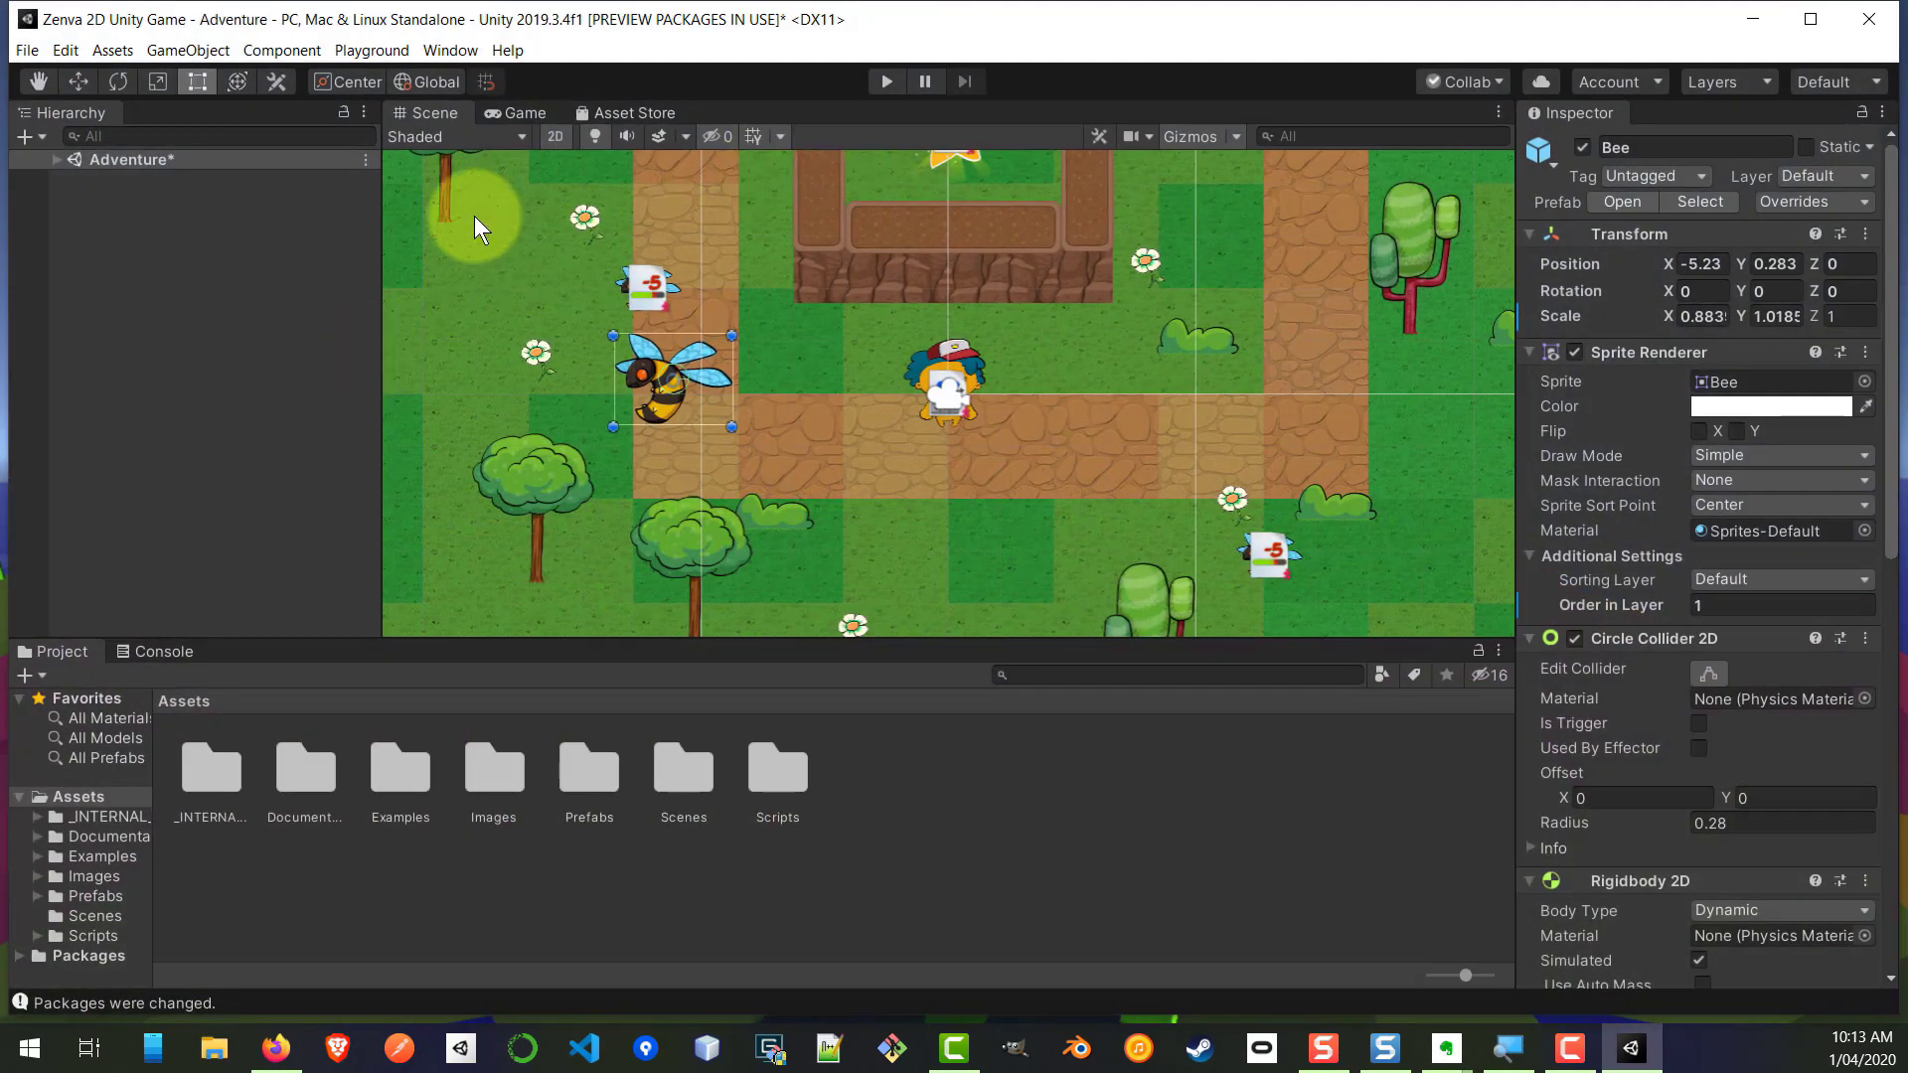
pyautogui.click(523, 112)
pyautogui.moveTo(523, 109); pyautogui.dragTo(894, 336)
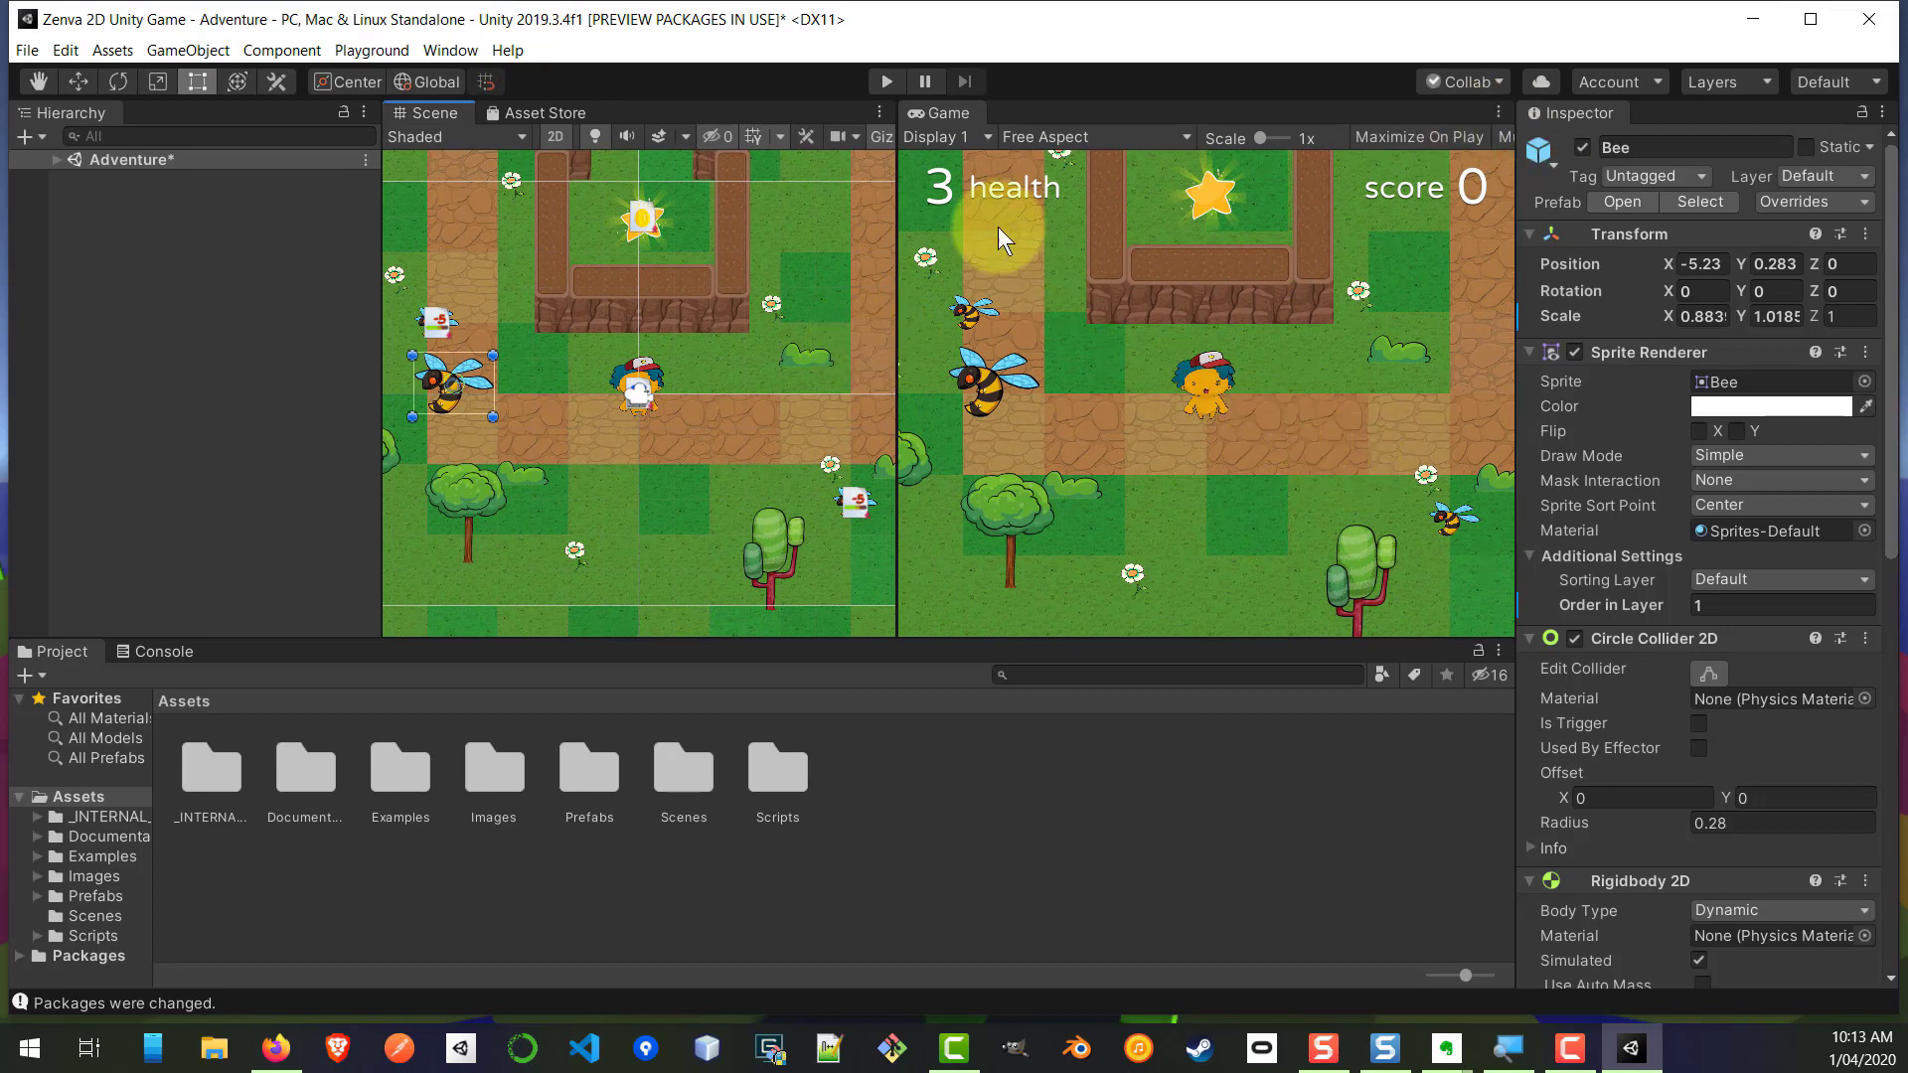
# Step: Run the Adventure scene and walk the player down to the lower path to collect the star
pyautogui.click(887, 81)
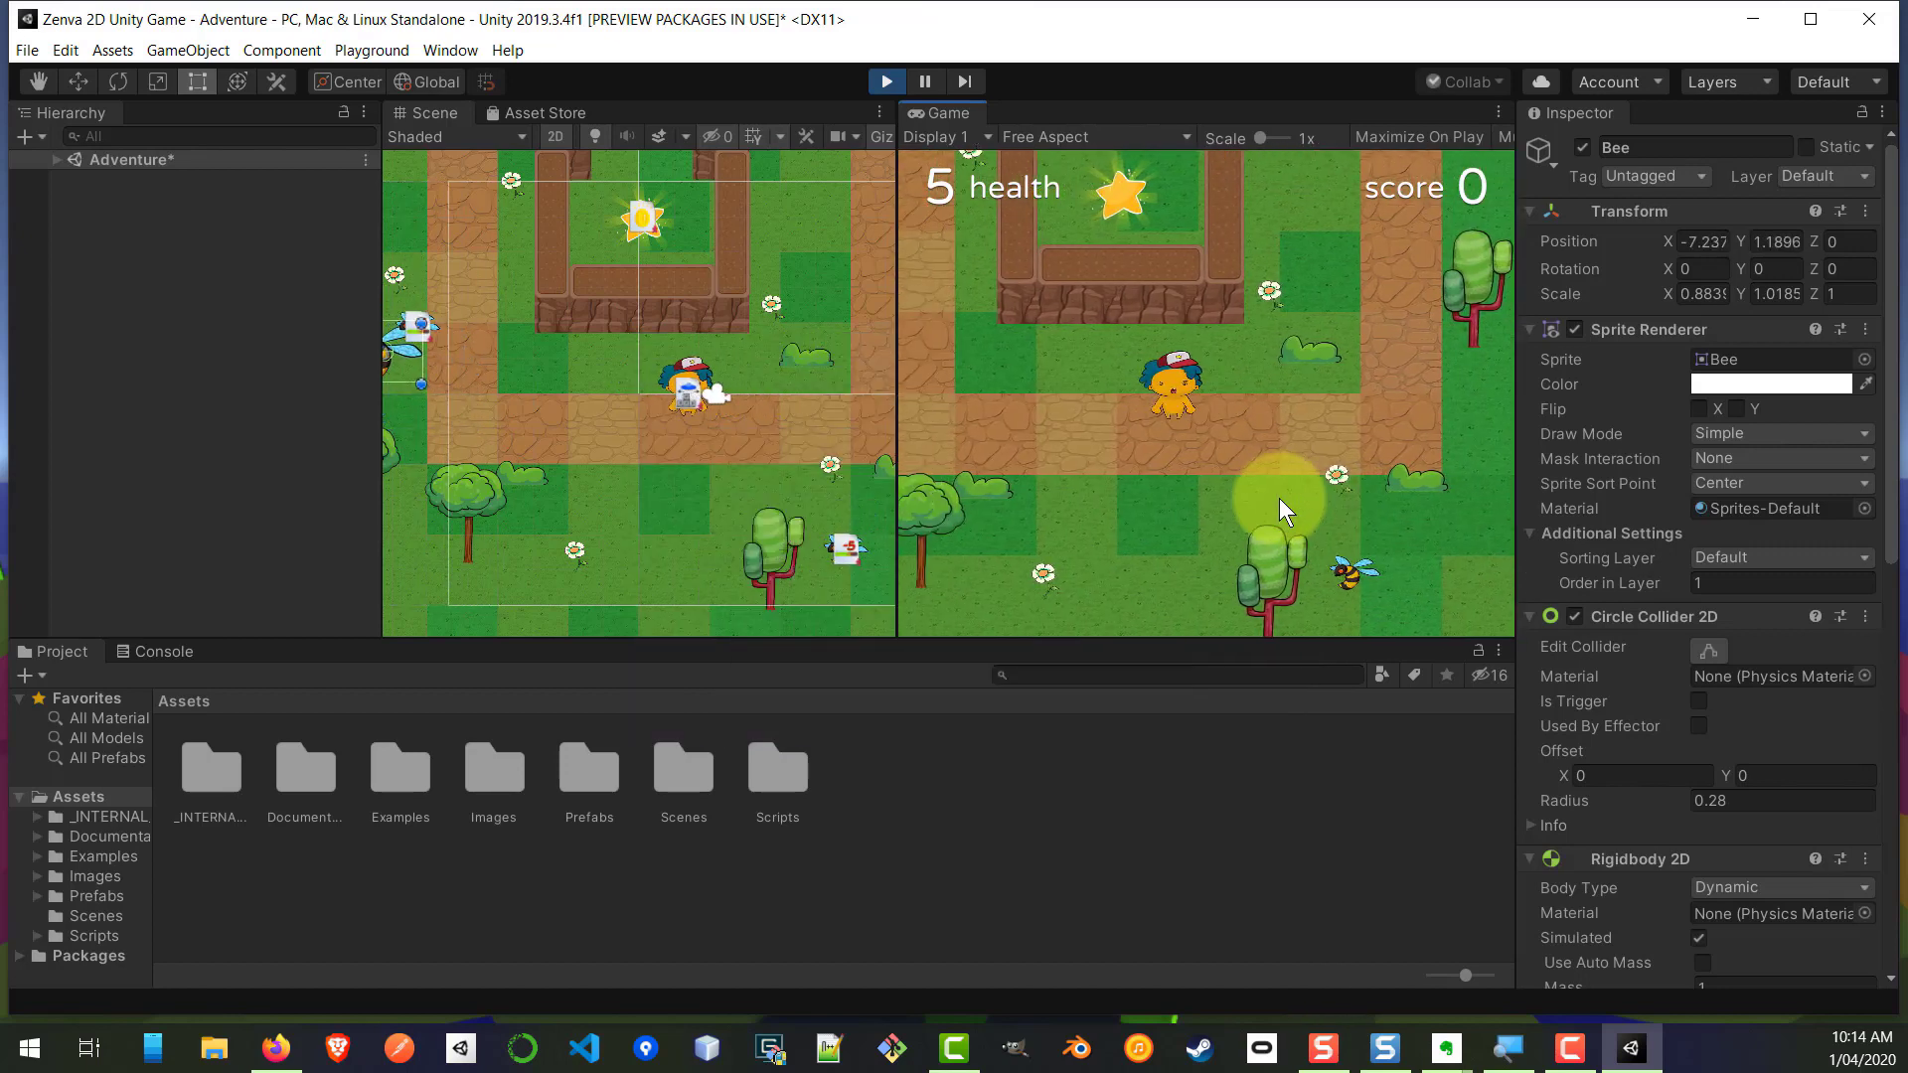
pyautogui.press('s')
pyautogui.press('d')
pyautogui.press('w')
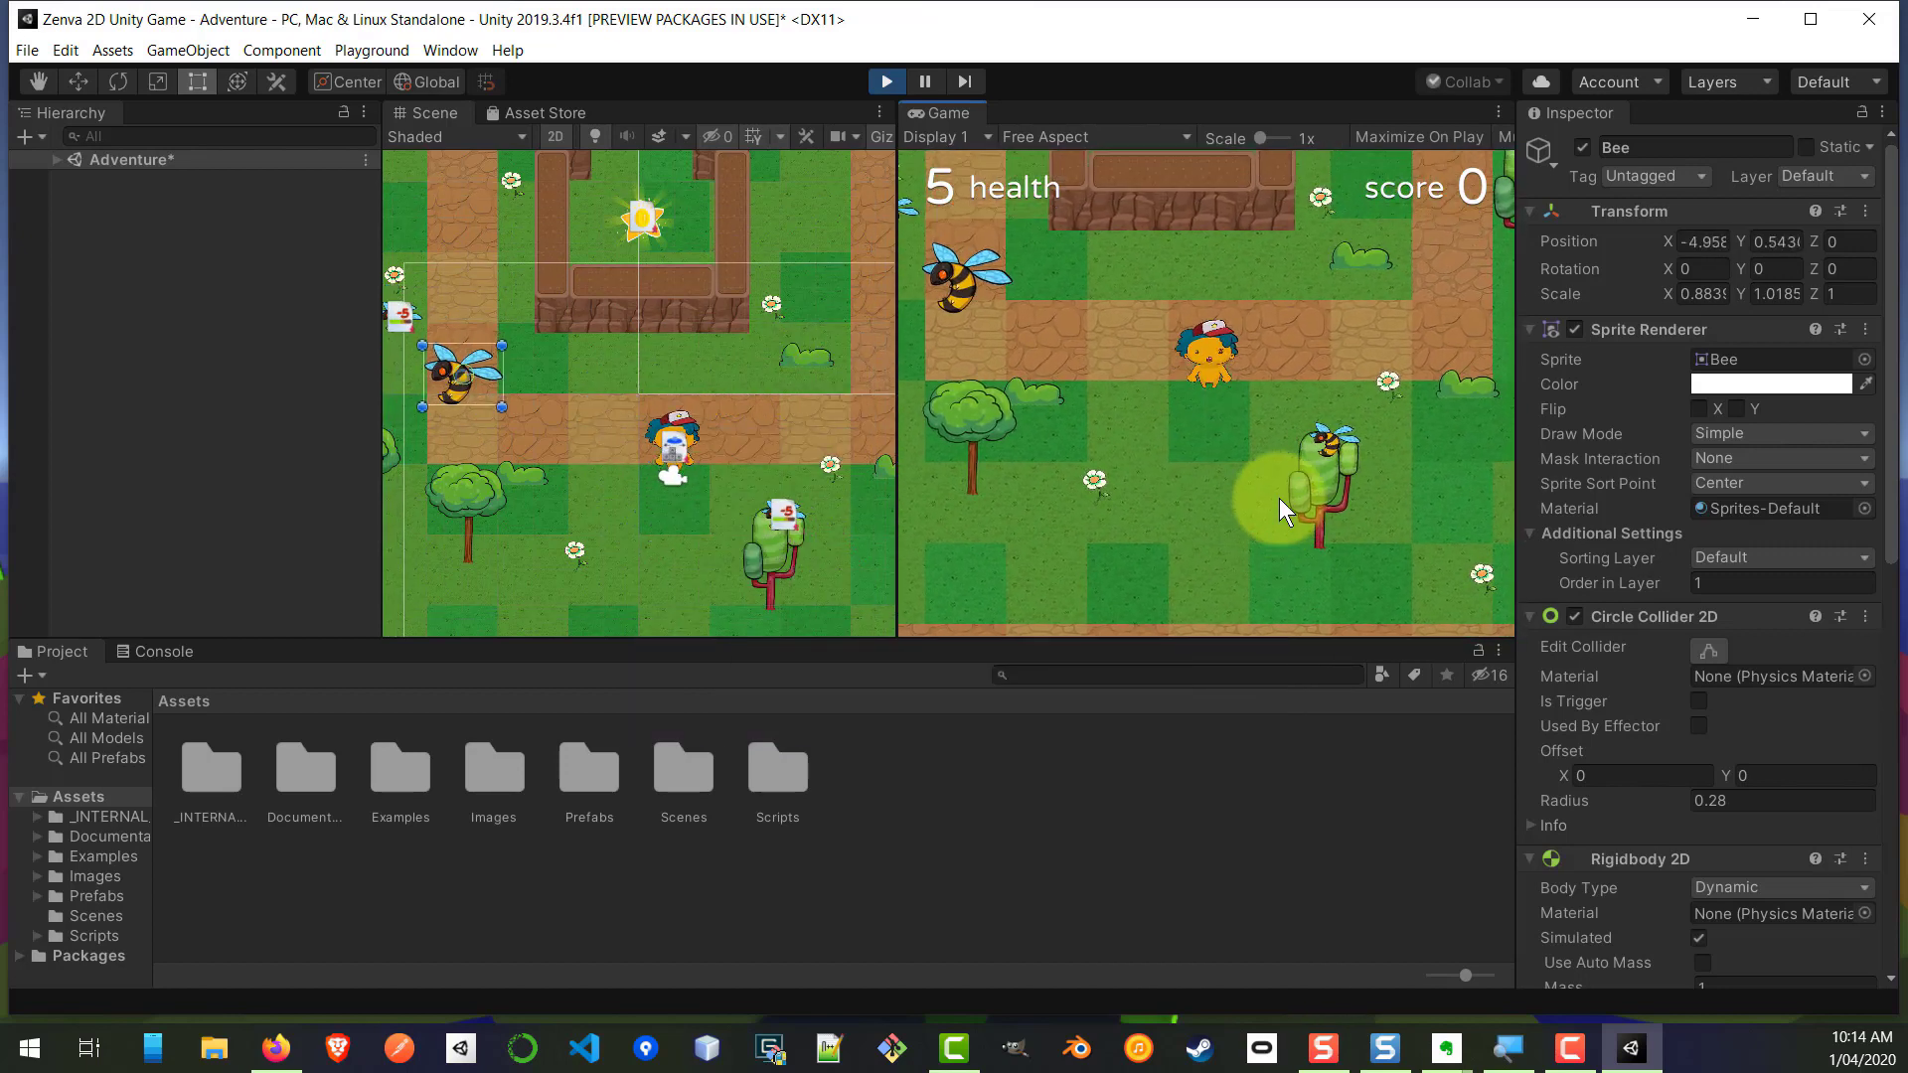
pyautogui.press('d')
pyautogui.press('s')
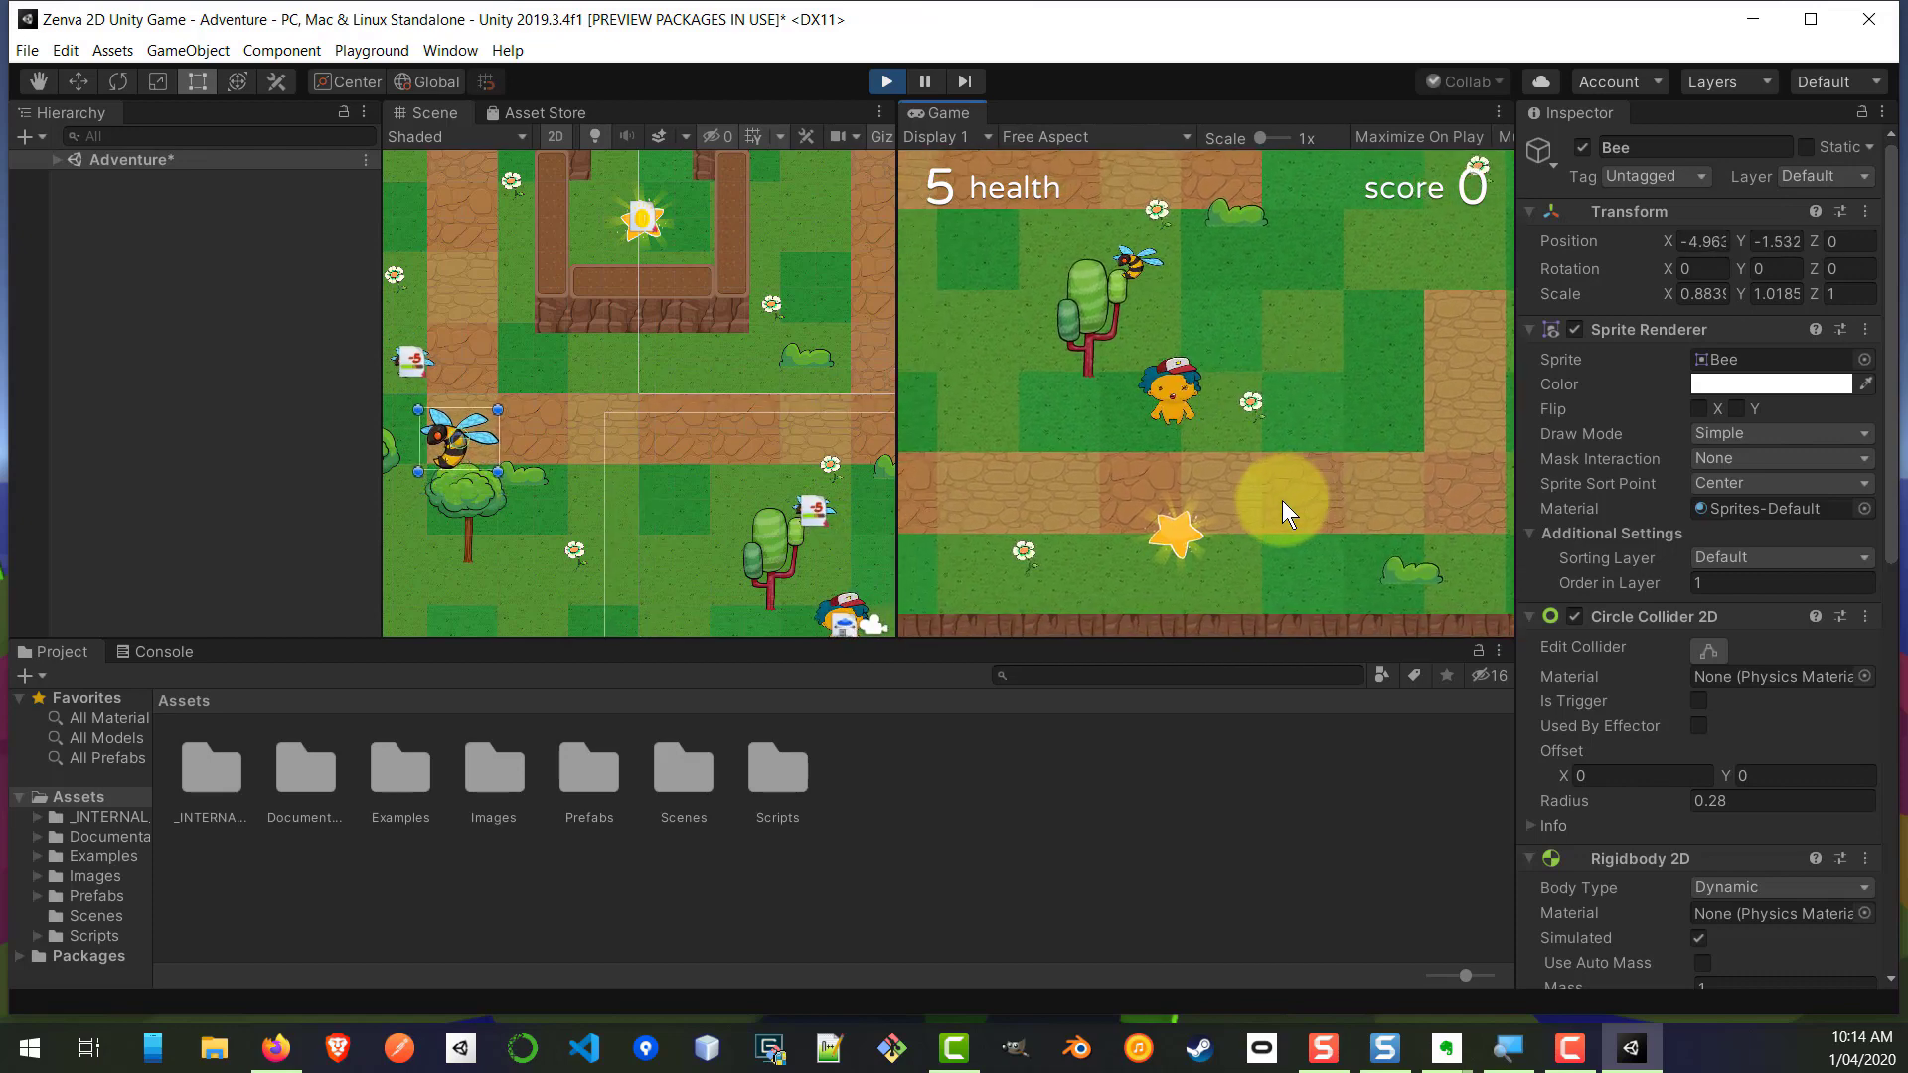
pyautogui.press('w')
pyautogui.press('d')
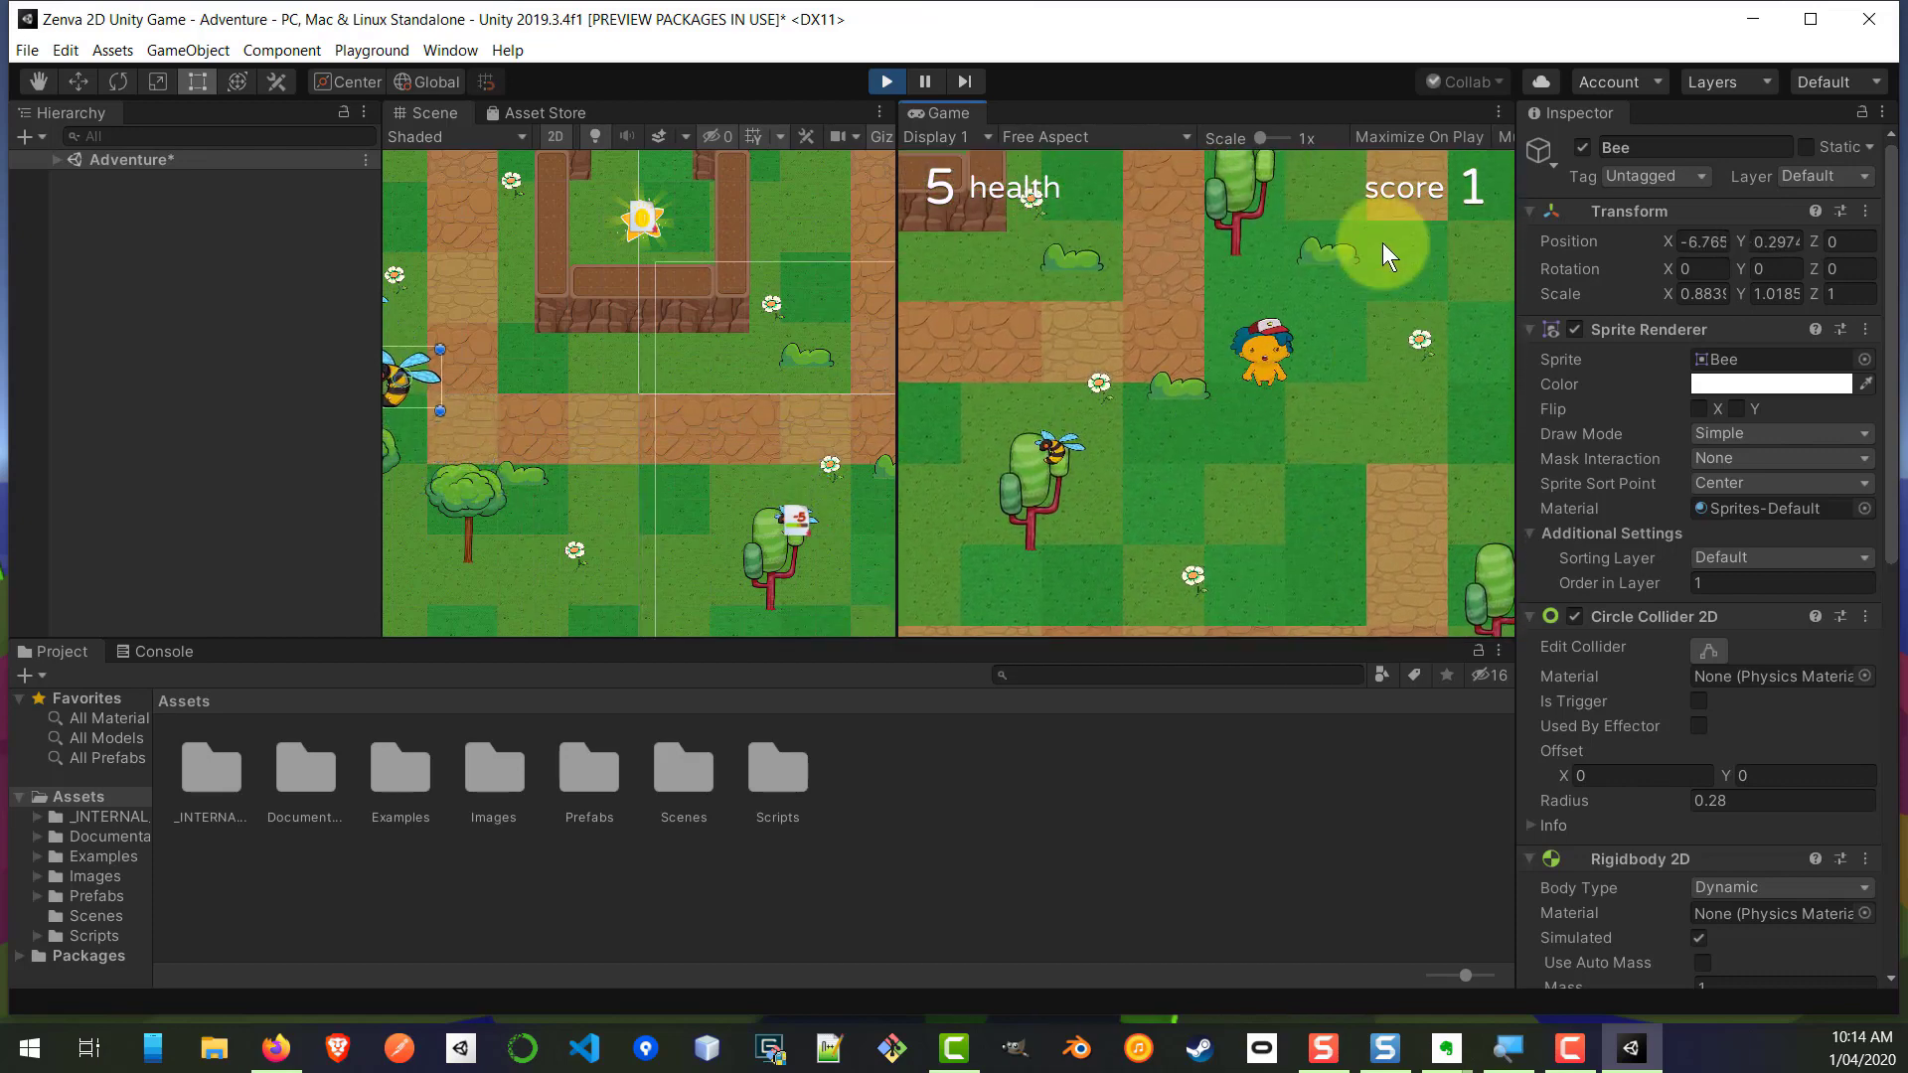
# Step: Steer the player into the bee near the tree to test the damage, and stop the game
pyautogui.press('s')
pyautogui.press('a')
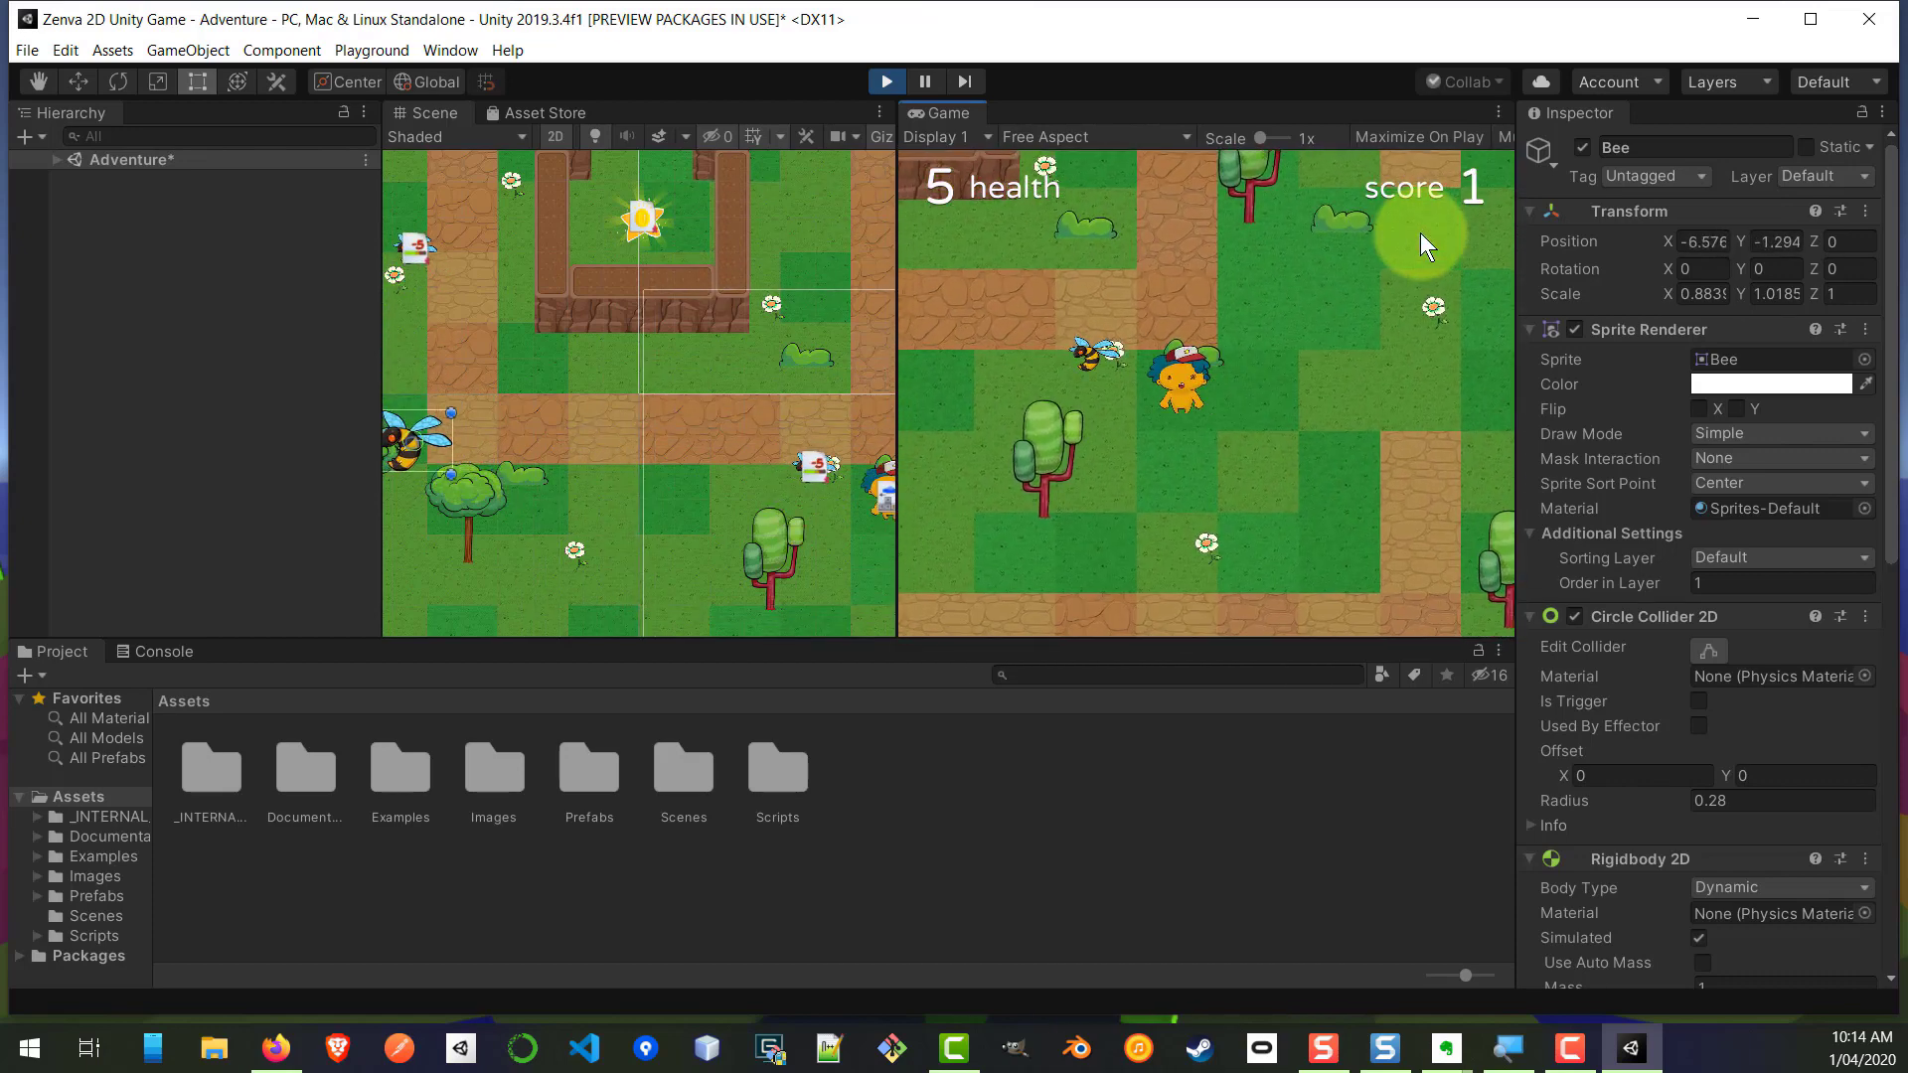
pyautogui.press('a')
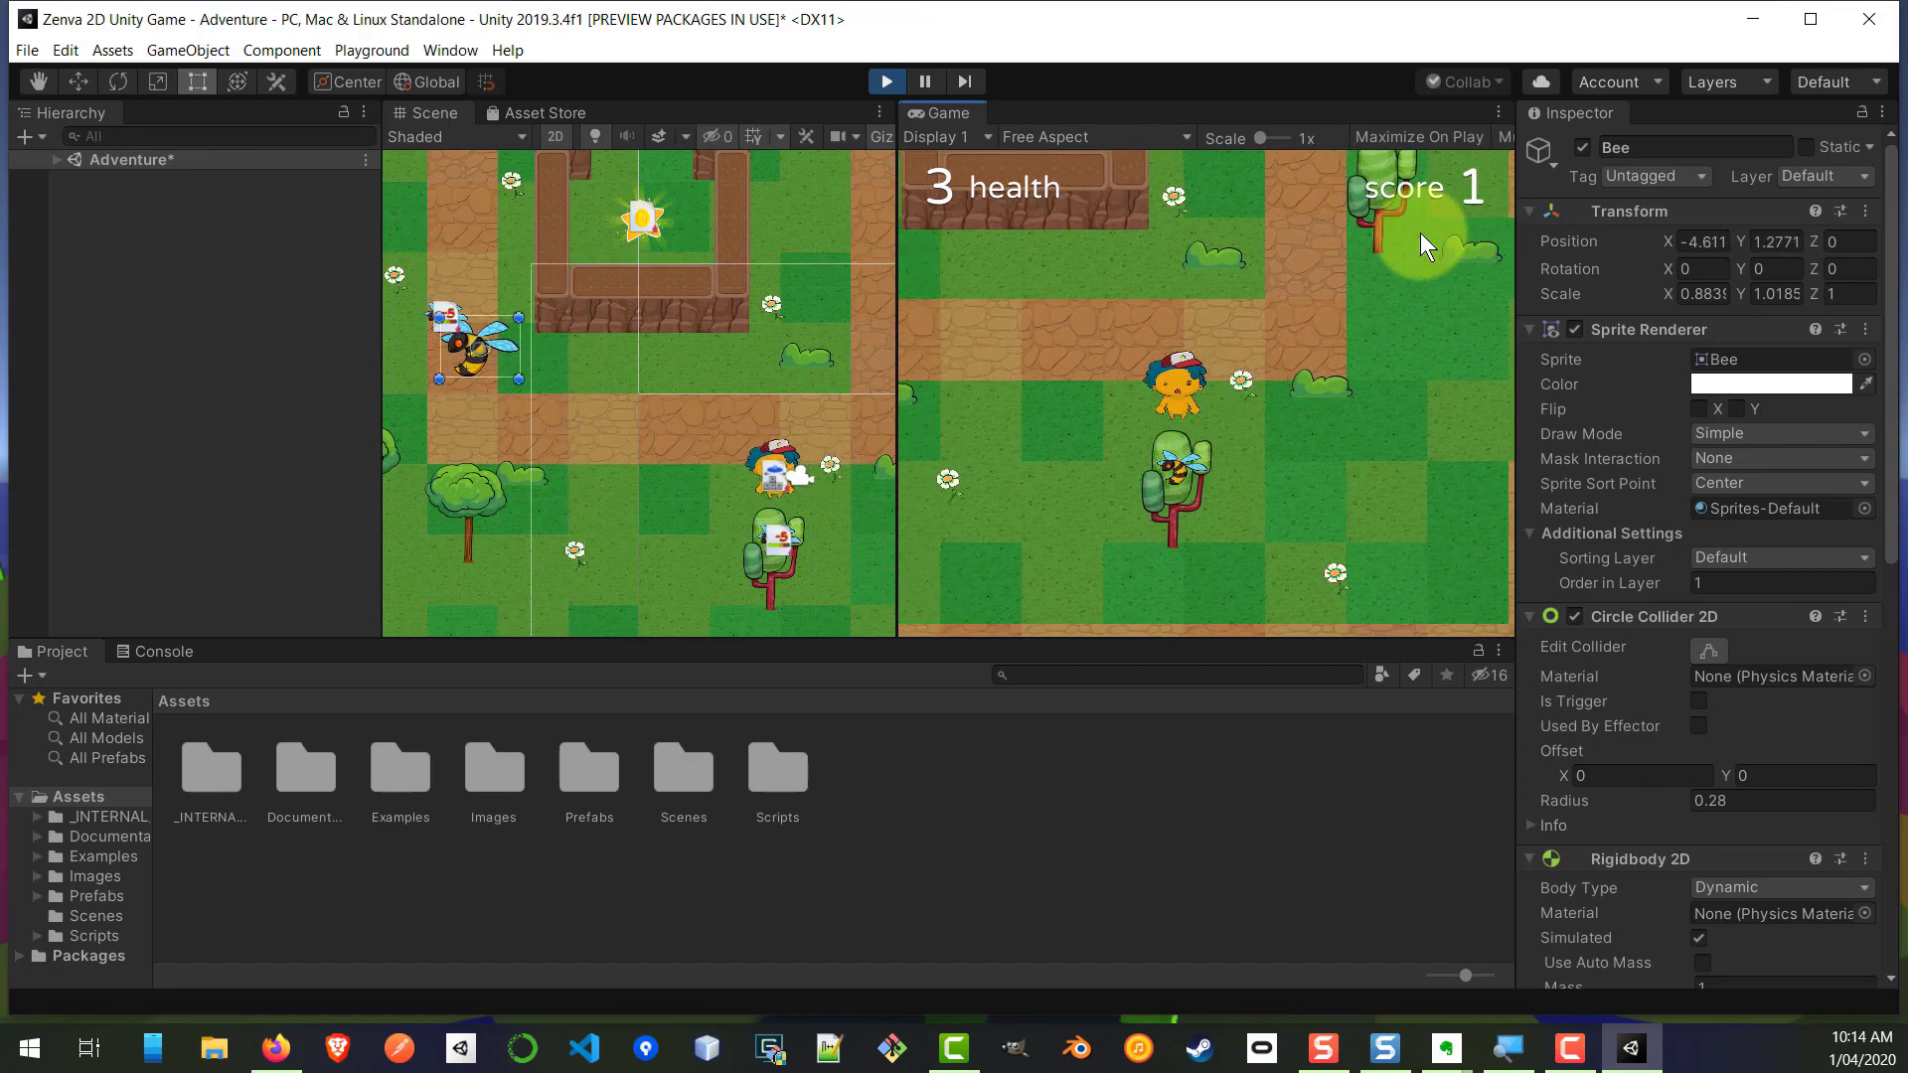
pyautogui.press('s')
pyautogui.press('w')
pyautogui.press('d')
pyautogui.press('s')
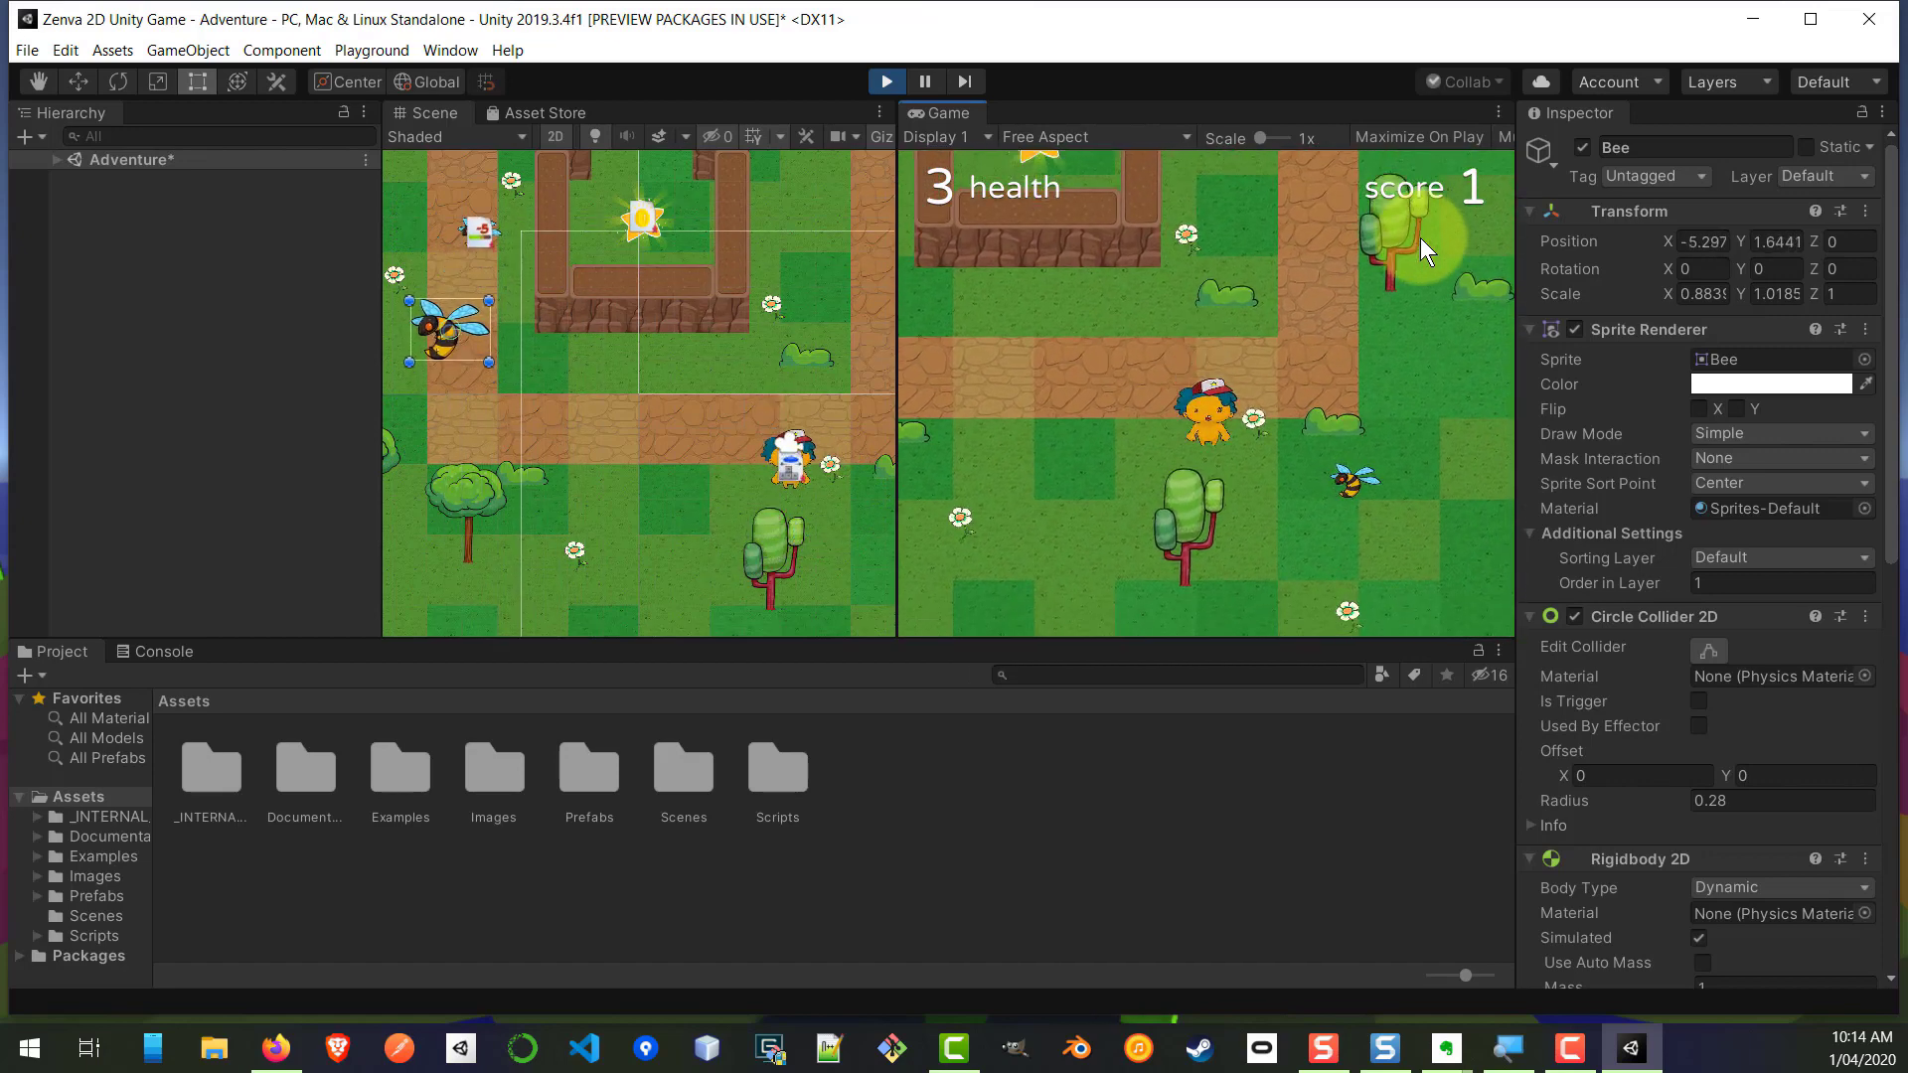
pyautogui.press('a')
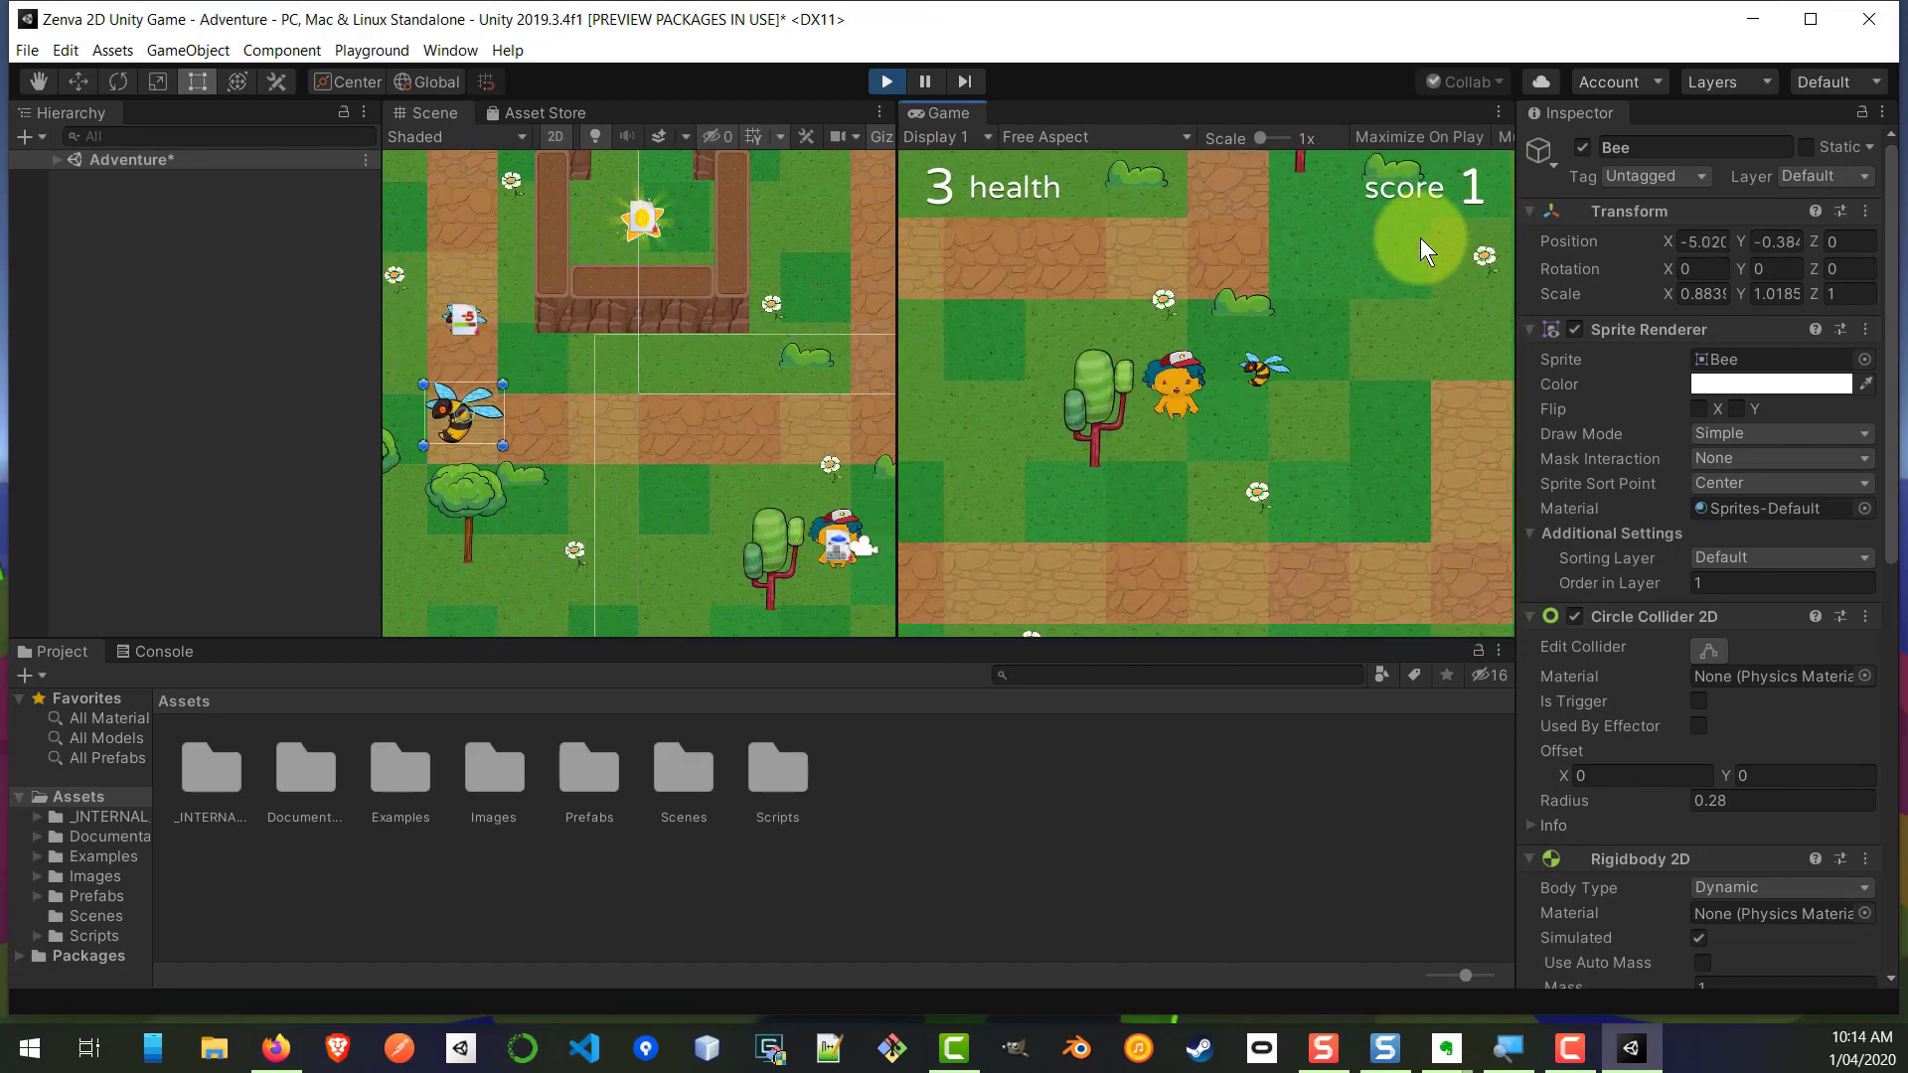
pyautogui.press('d')
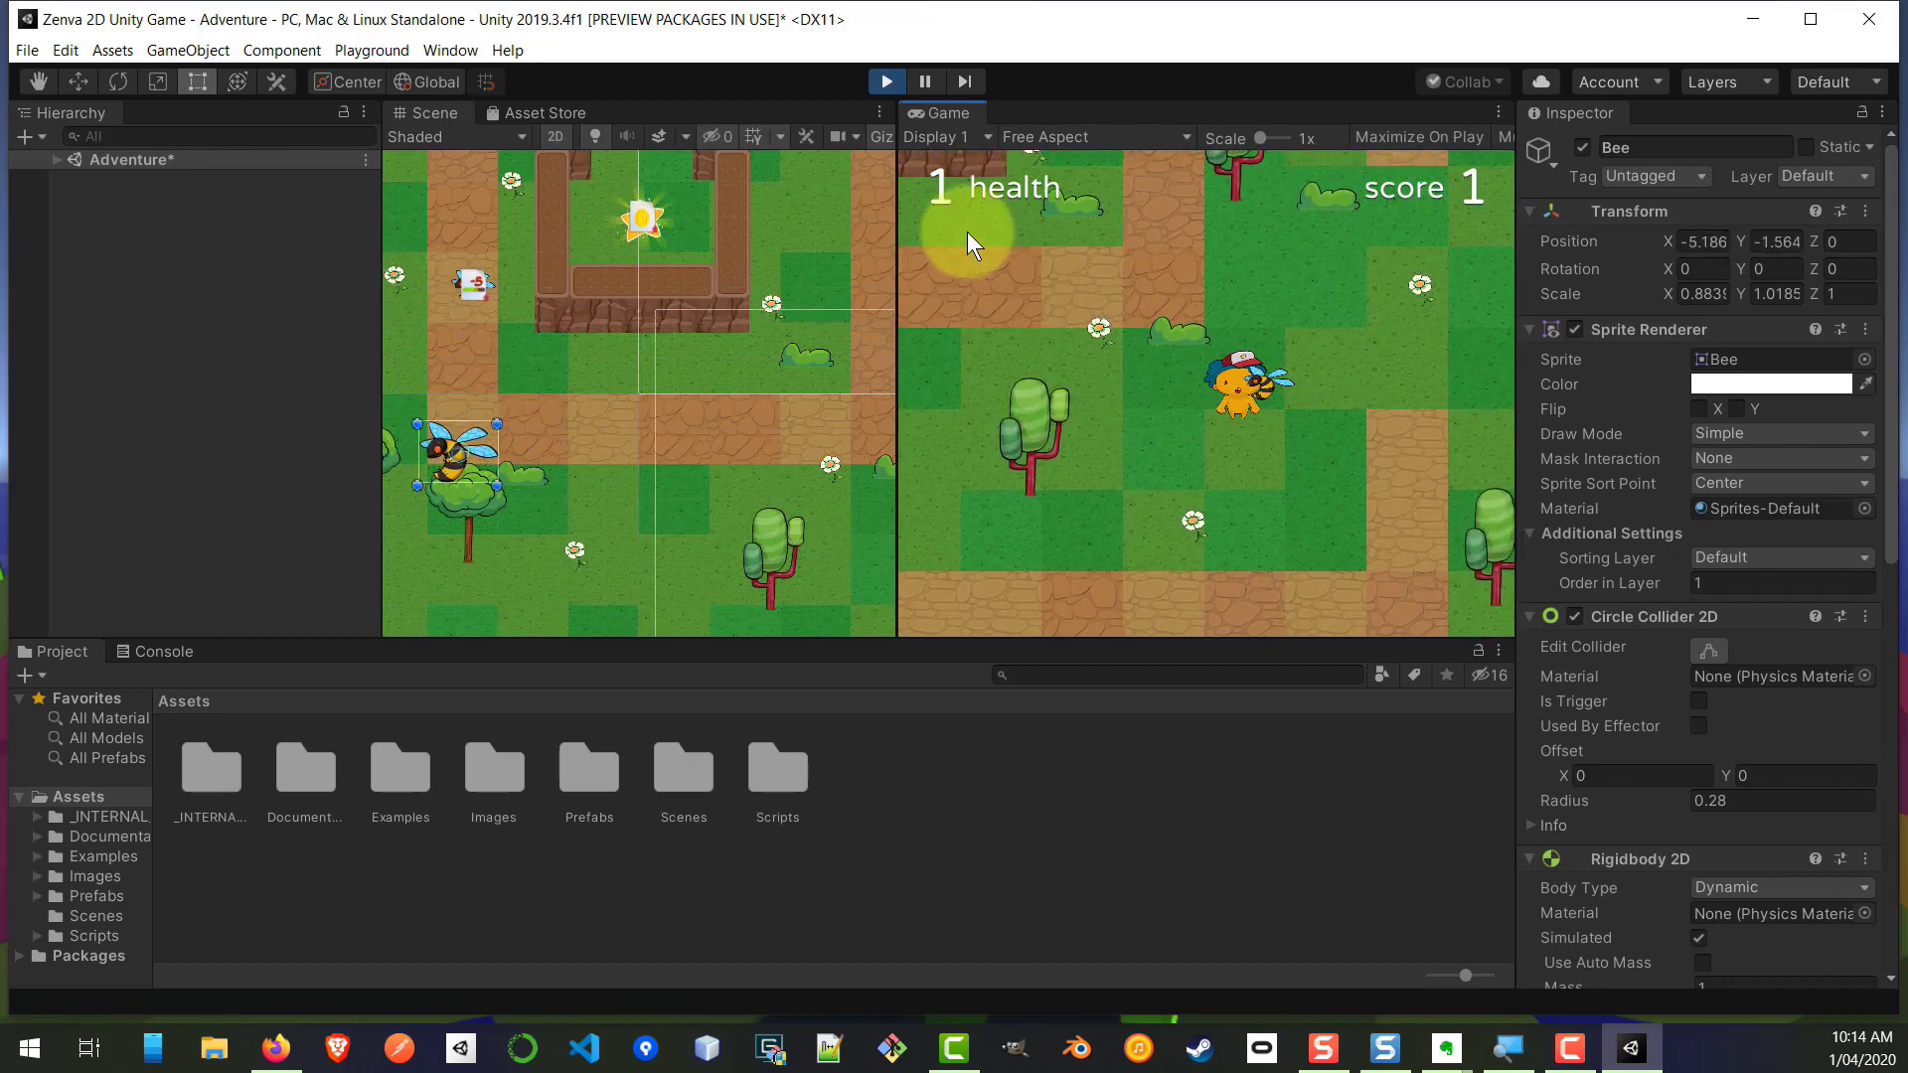
pyautogui.click(885, 80)
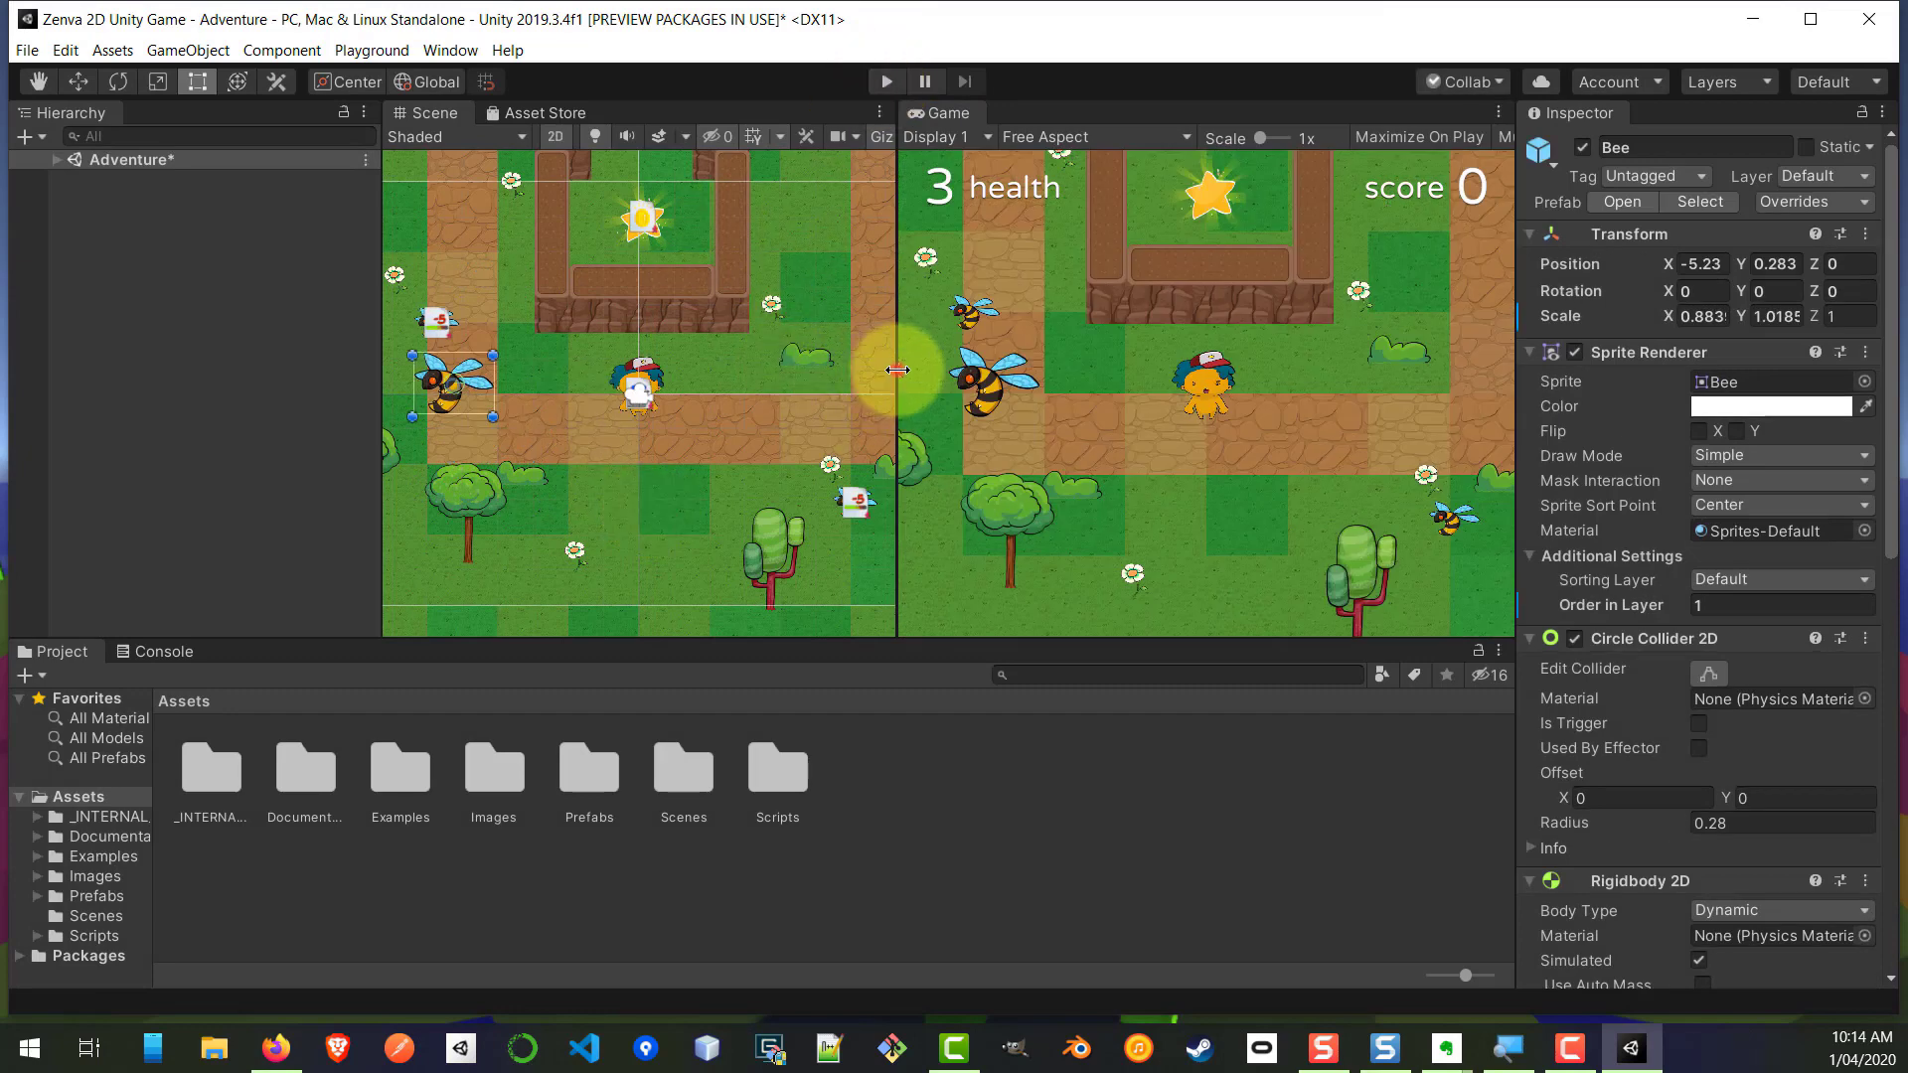
# Step: Widen the Scene view slightly and select the Adventure scene asset in the Examples/Adventure folder
pyautogui.moveTo(898, 370); pyautogui.dragTo(914, 369)
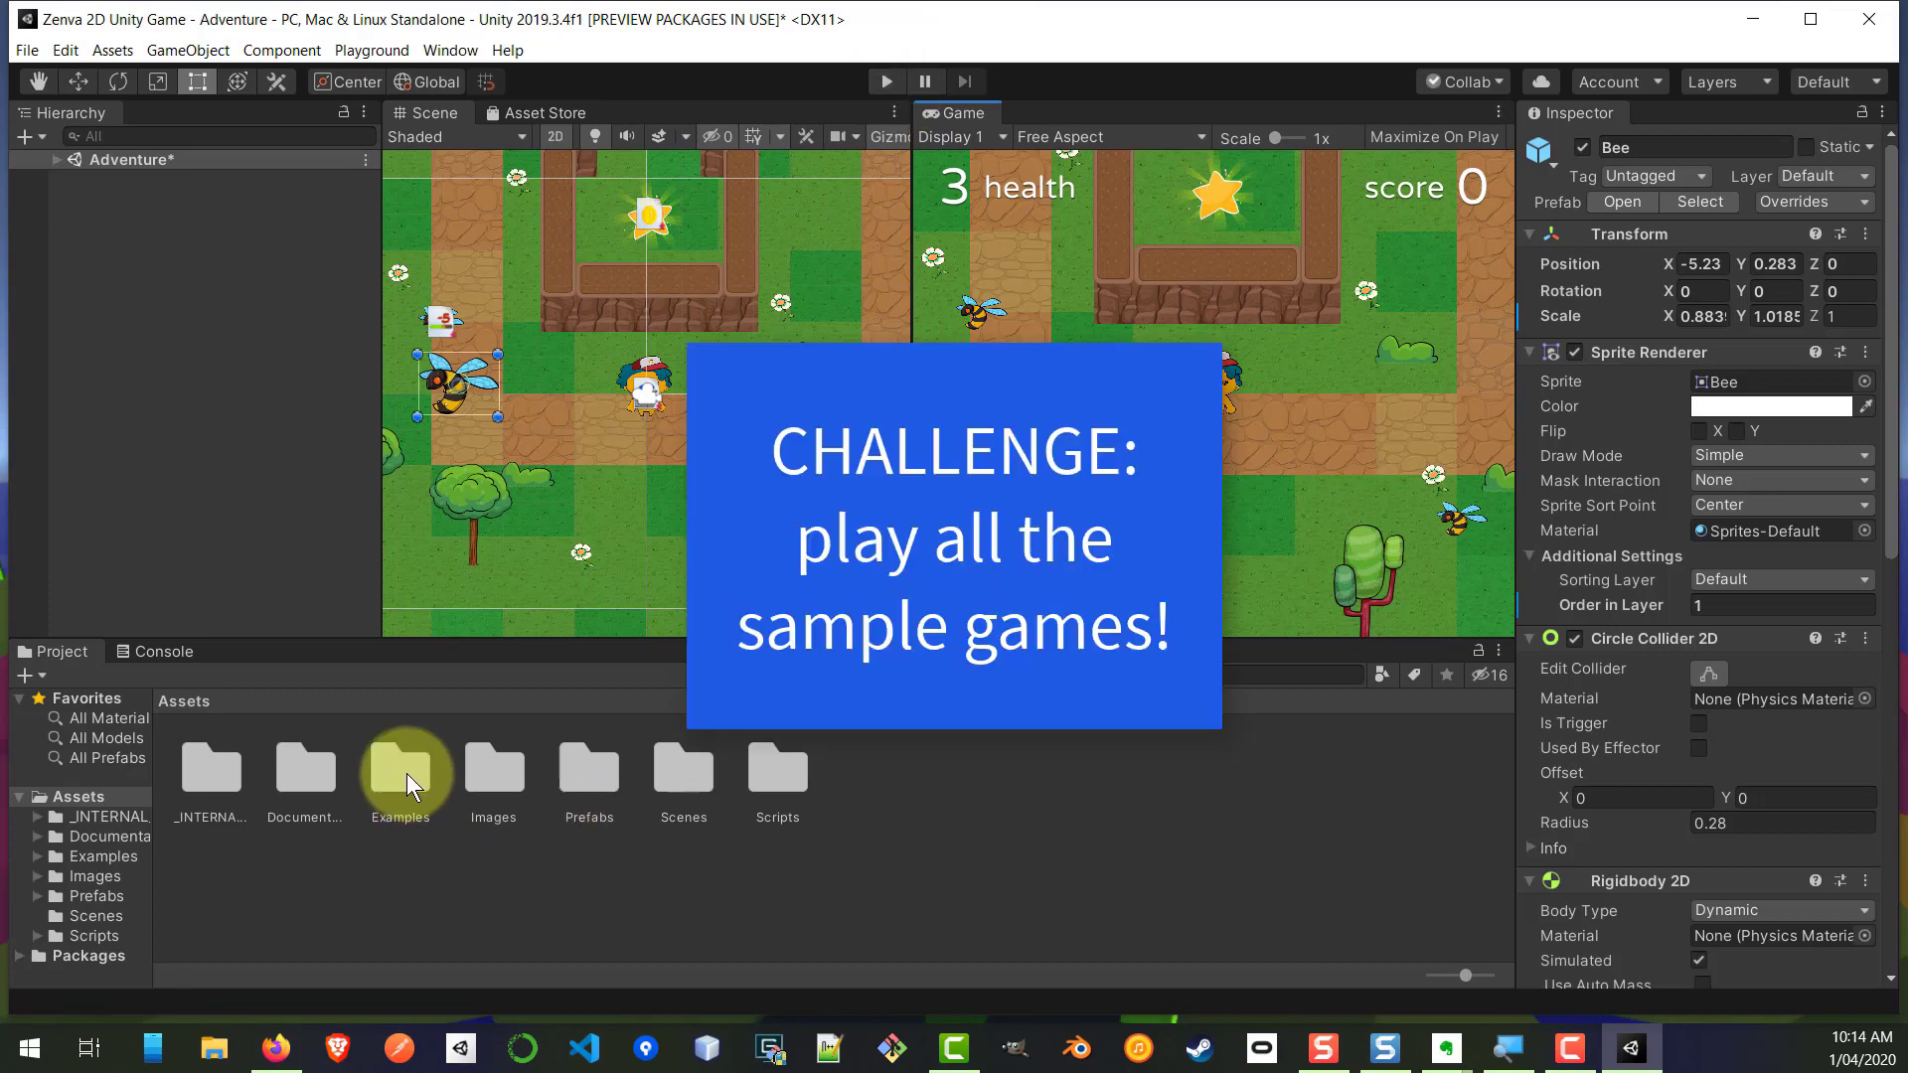
pyautogui.doubleClick(407, 773)
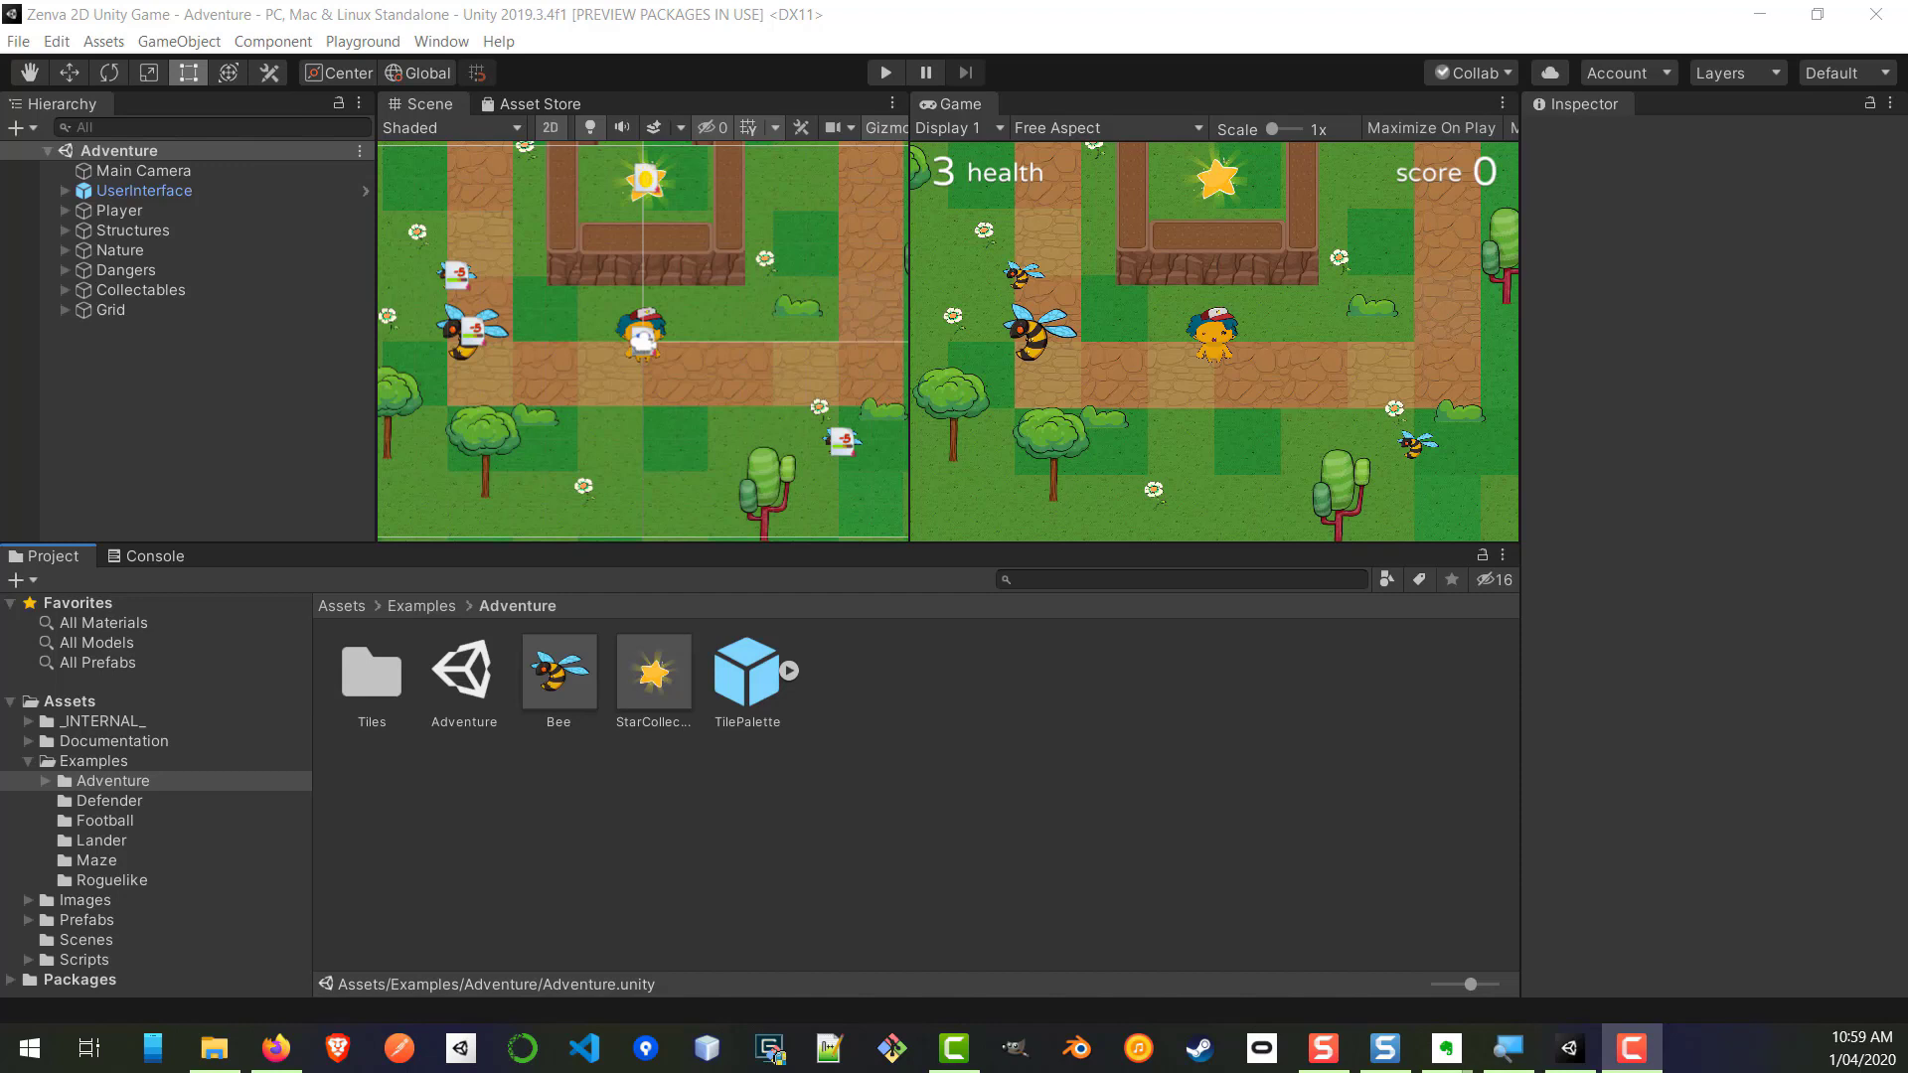
pyautogui.click(463, 674)
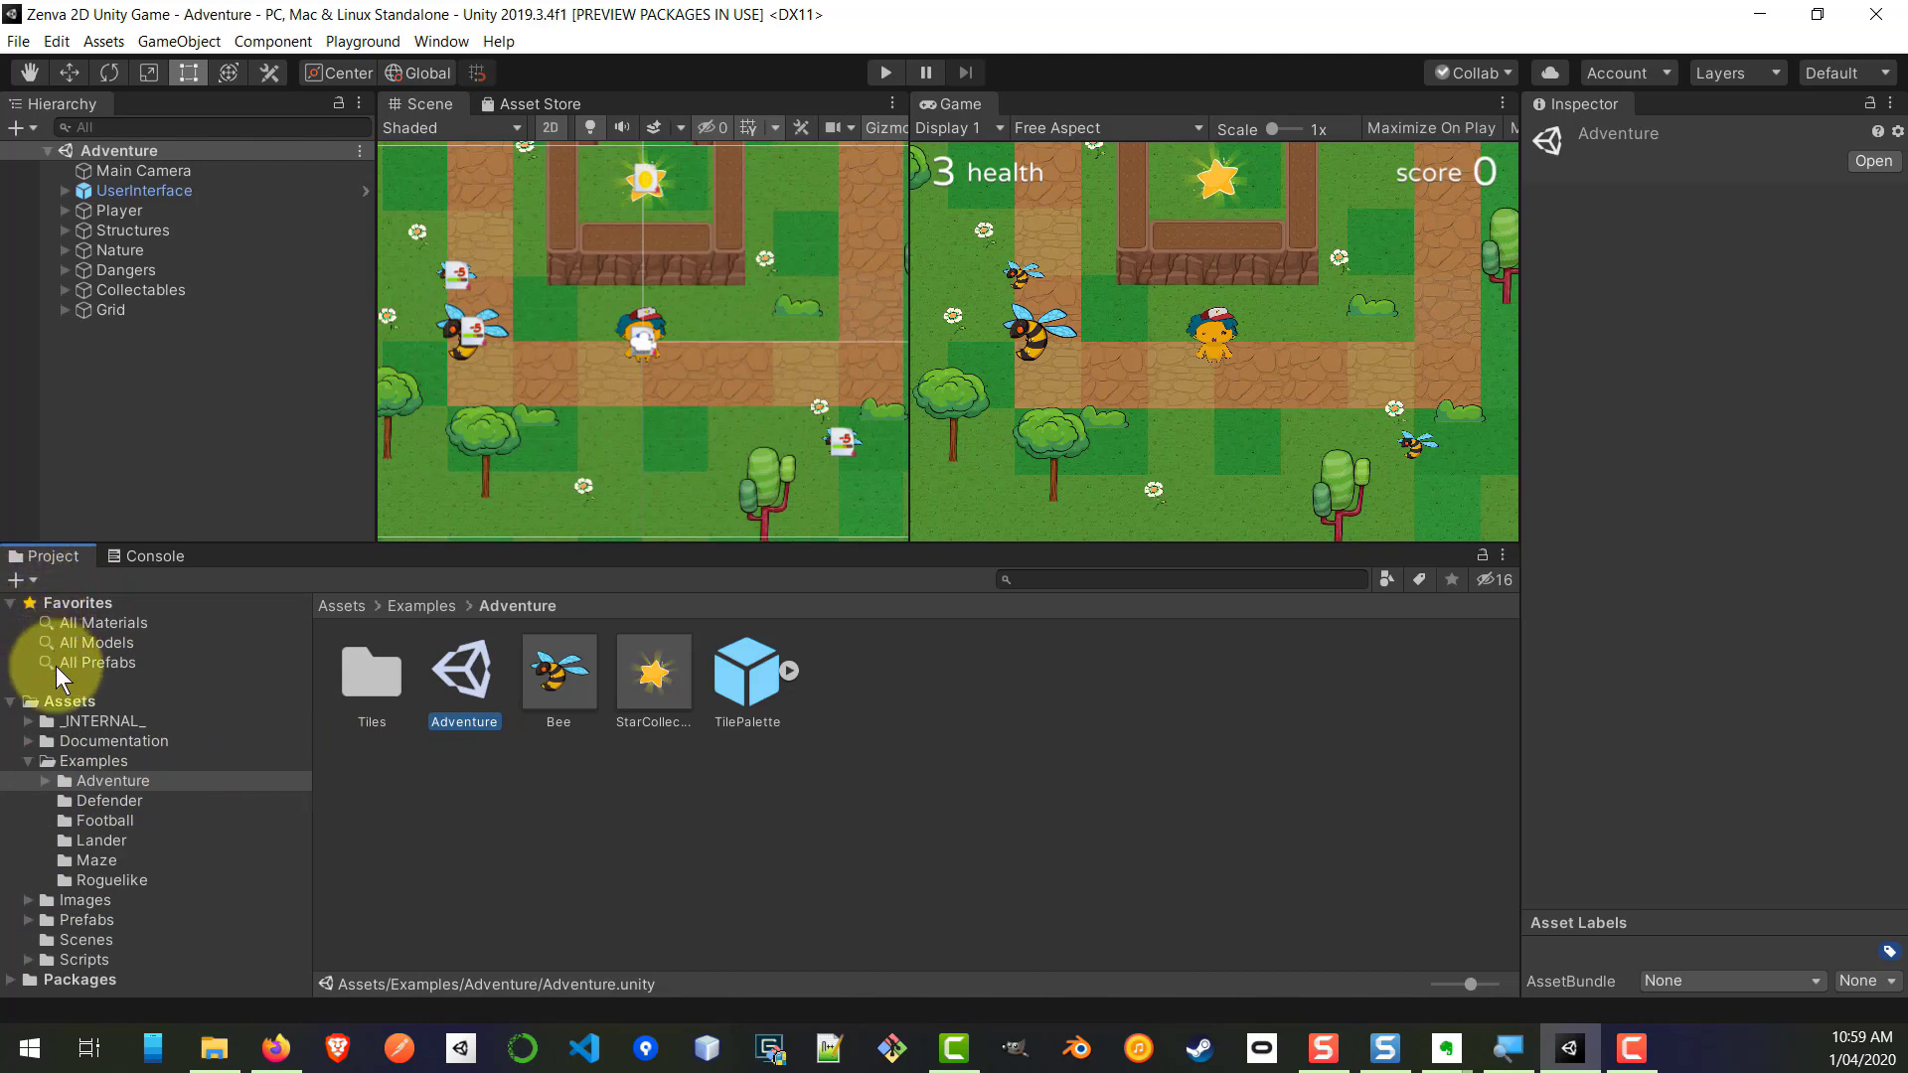
# Step: Create a new scene named Platformer Game in the Scenes folder and open it
pyautogui.click(88, 940)
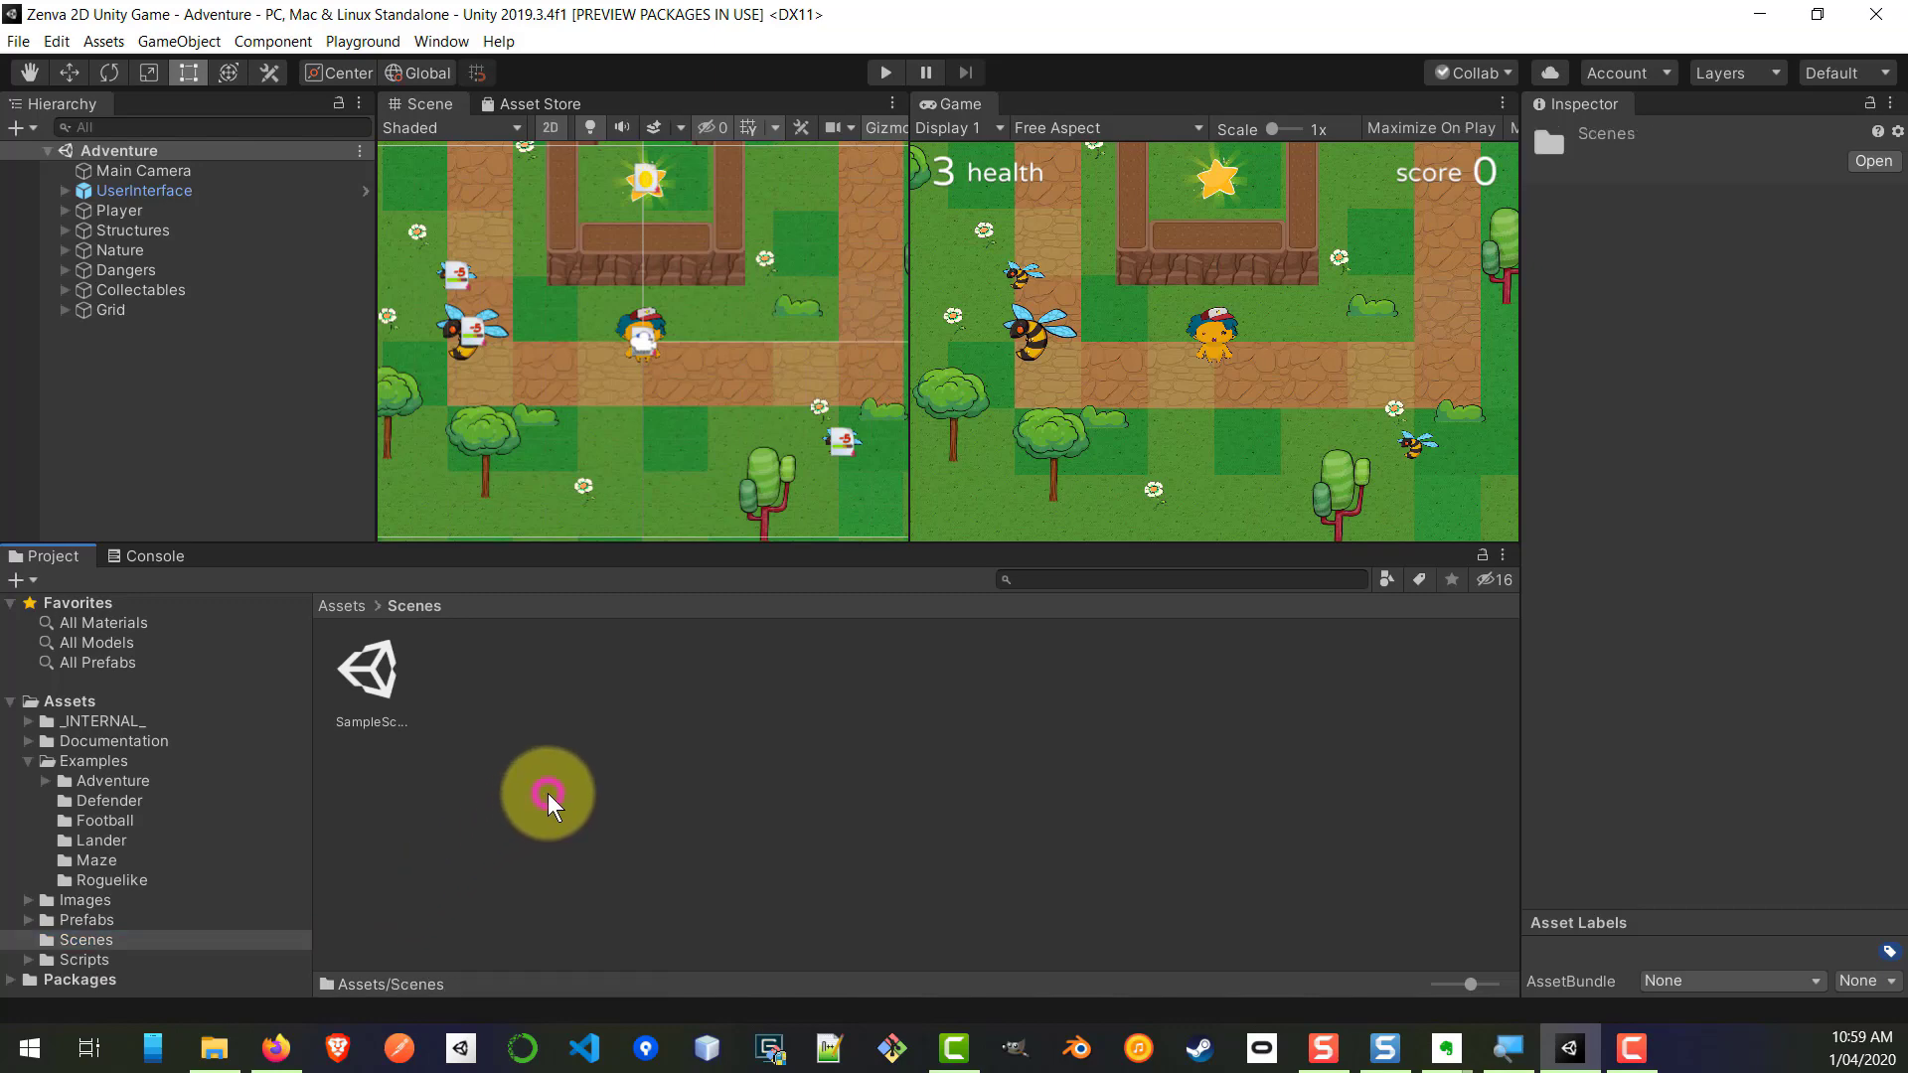
pyautogui.rightClick(547, 793)
pyautogui.moveTo(717, 243)
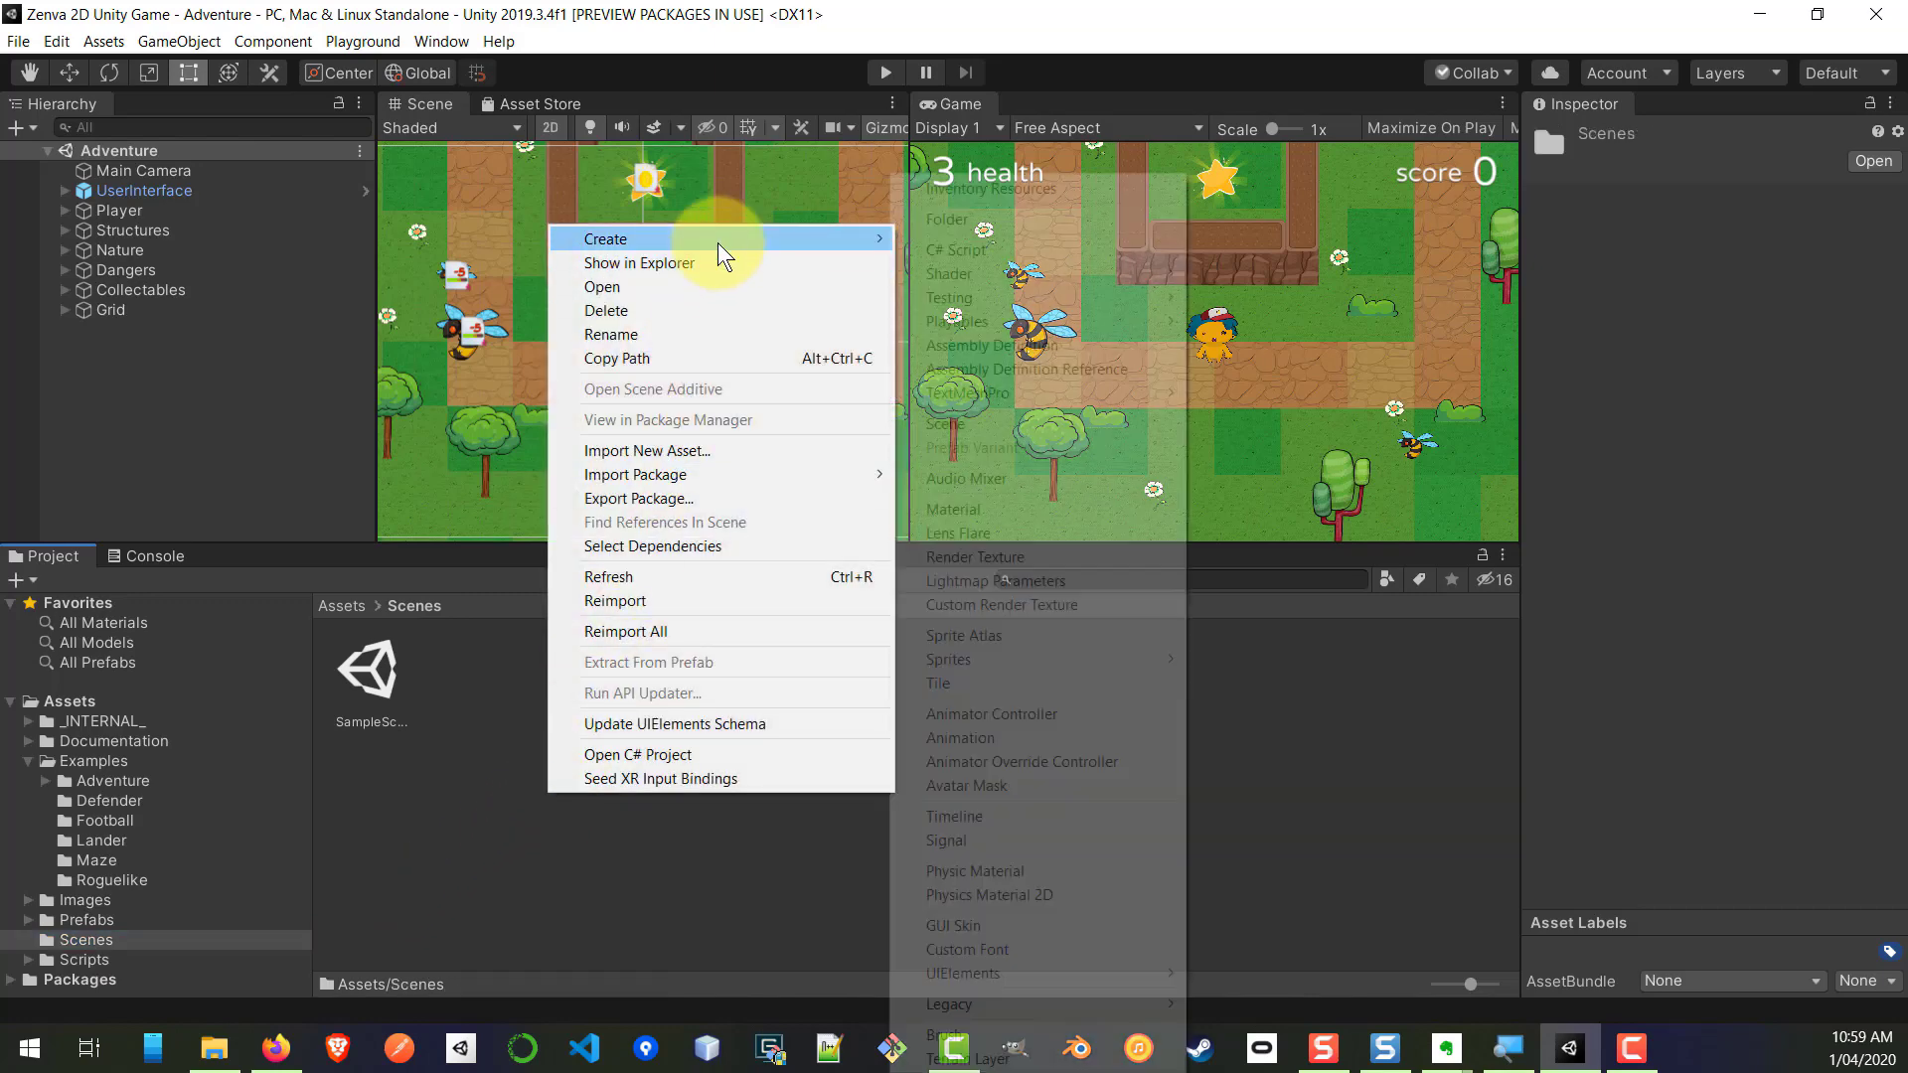
pyautogui.click(1004, 423)
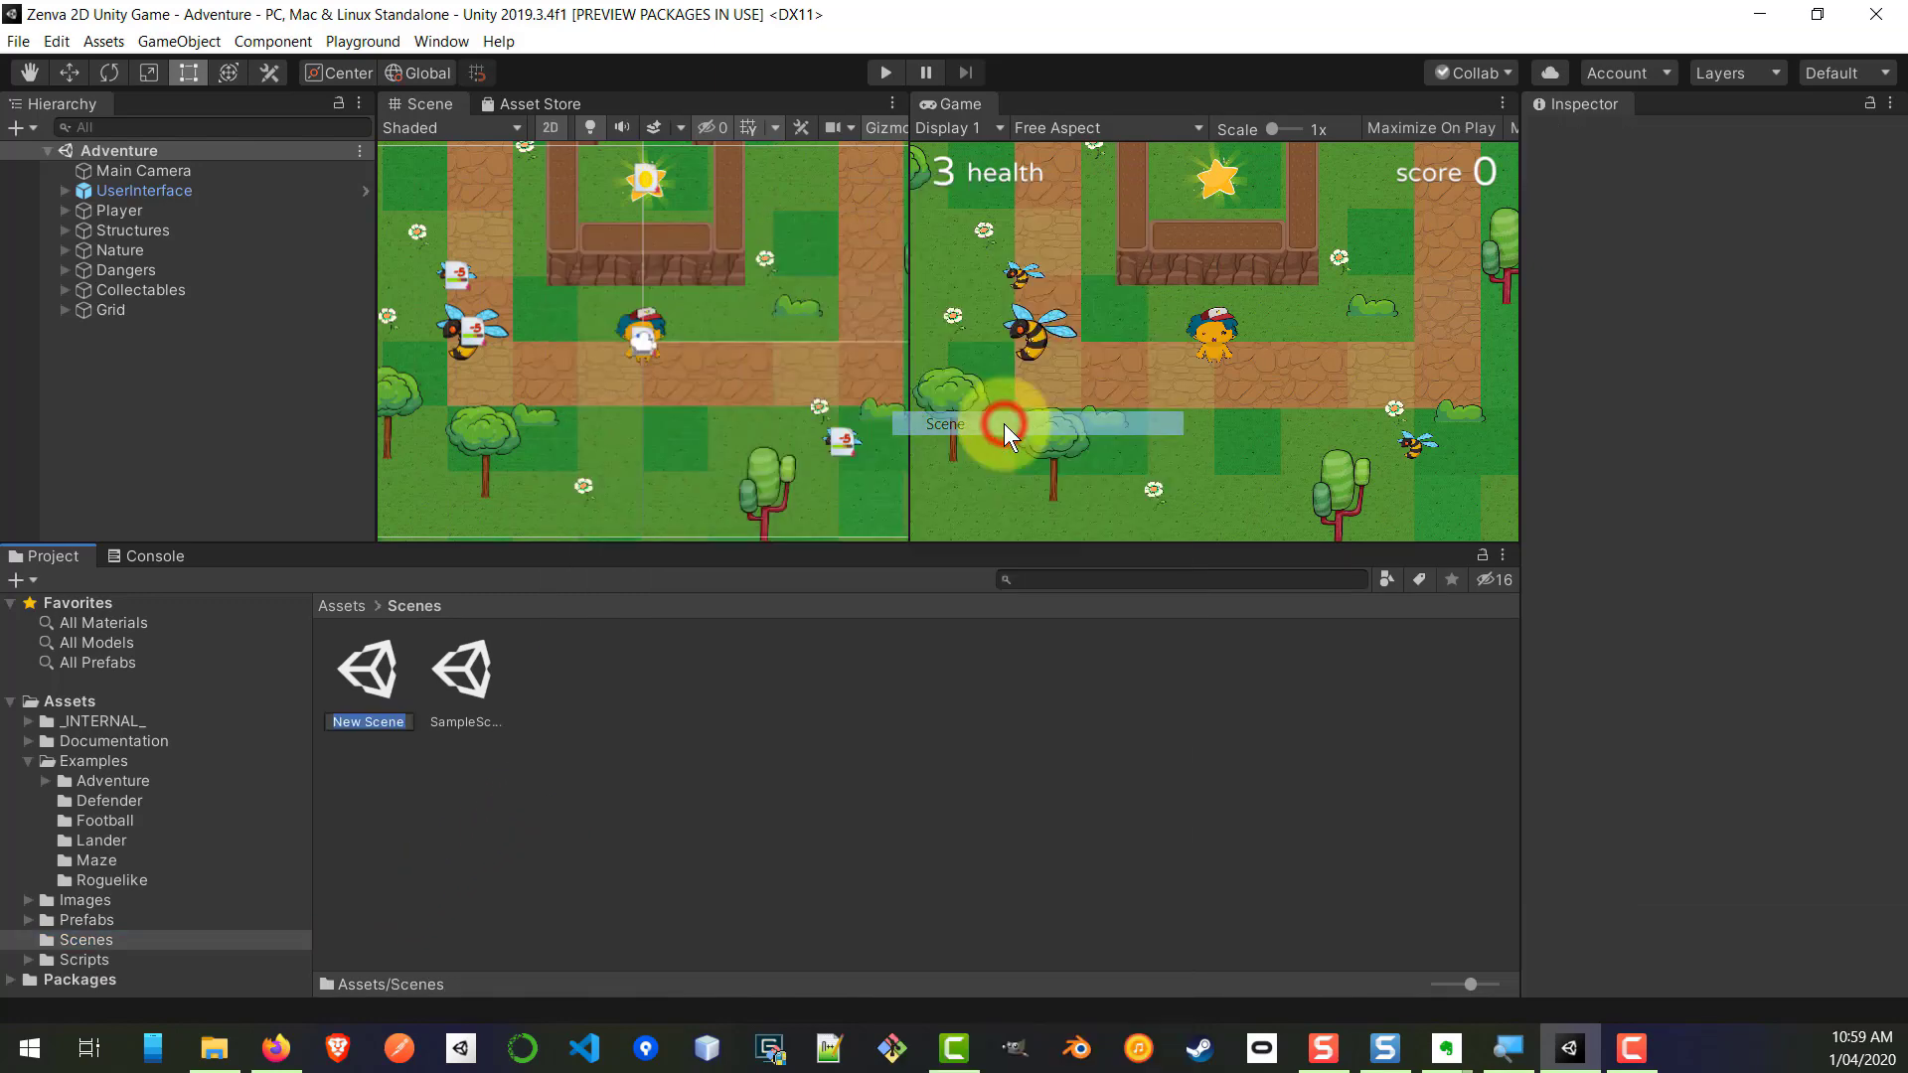
pyautogui.write('Pl')
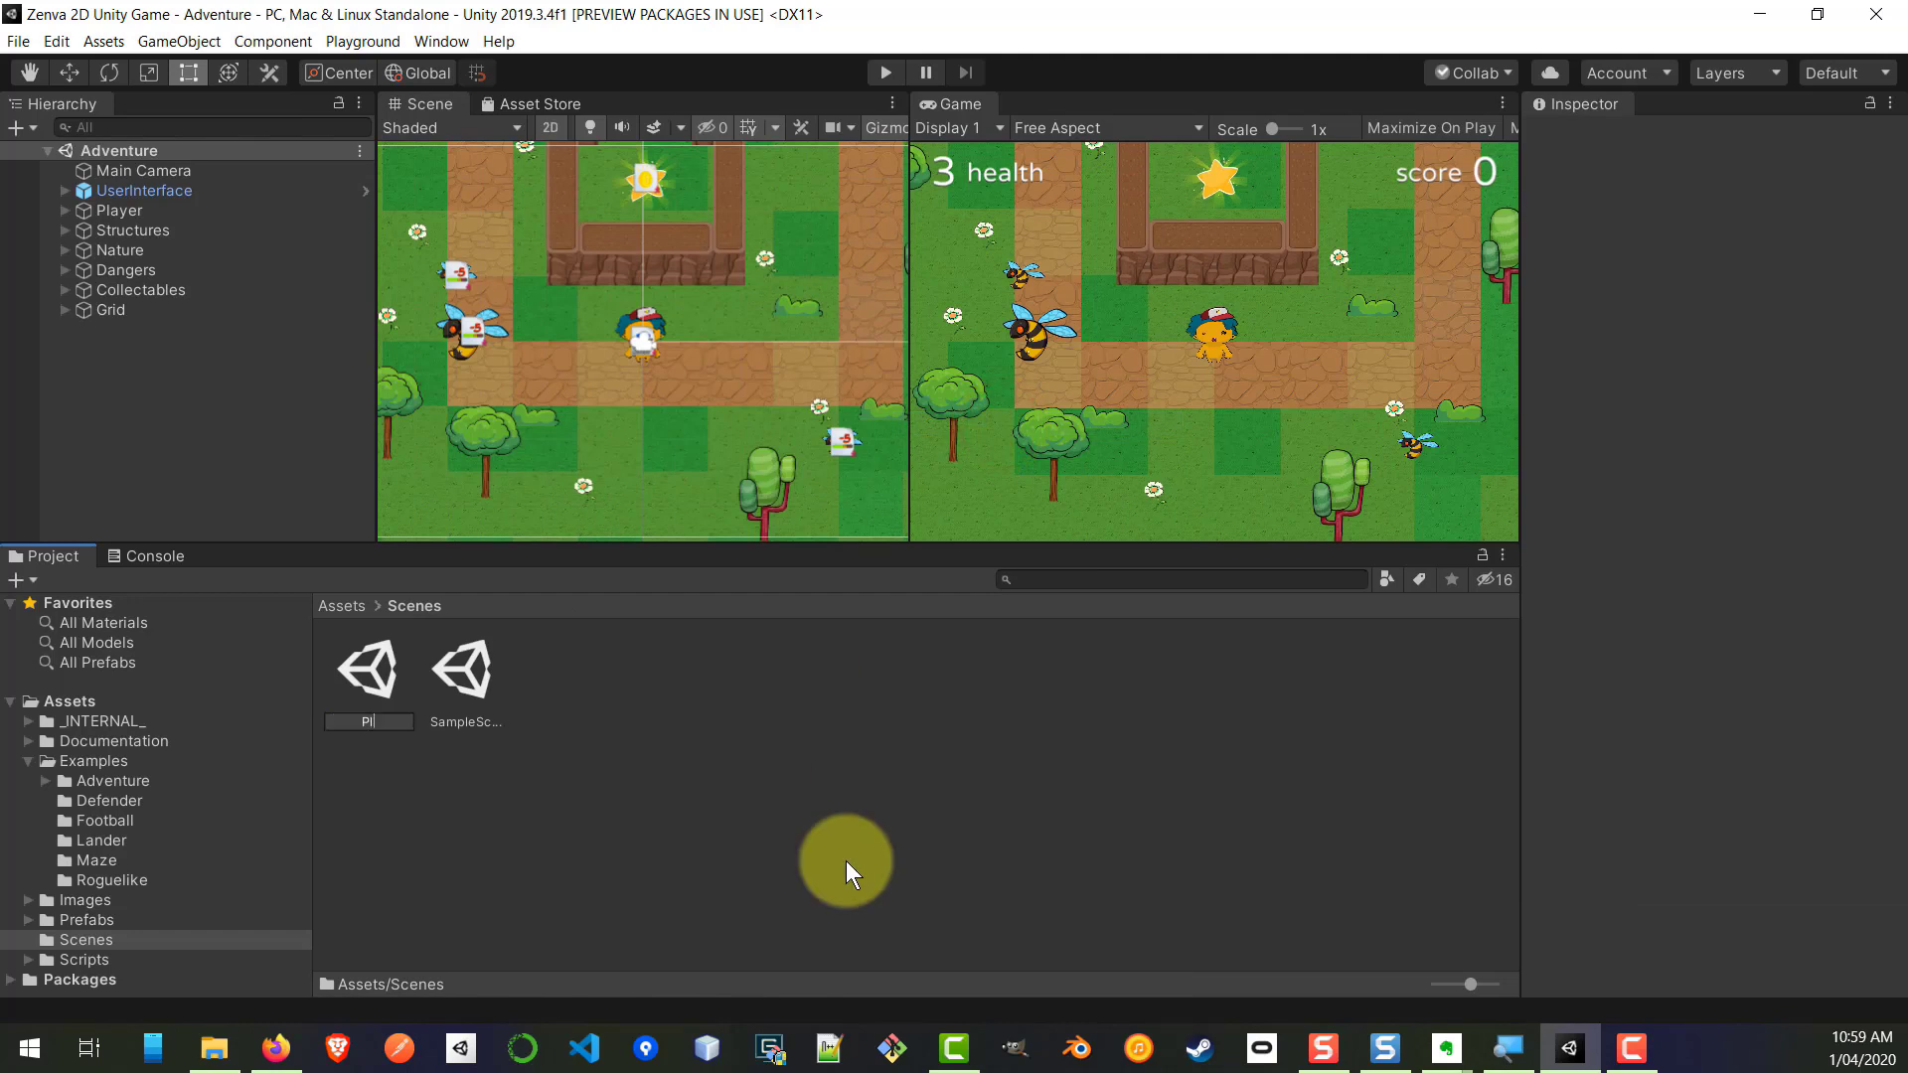
pyautogui.write('atformer Game')
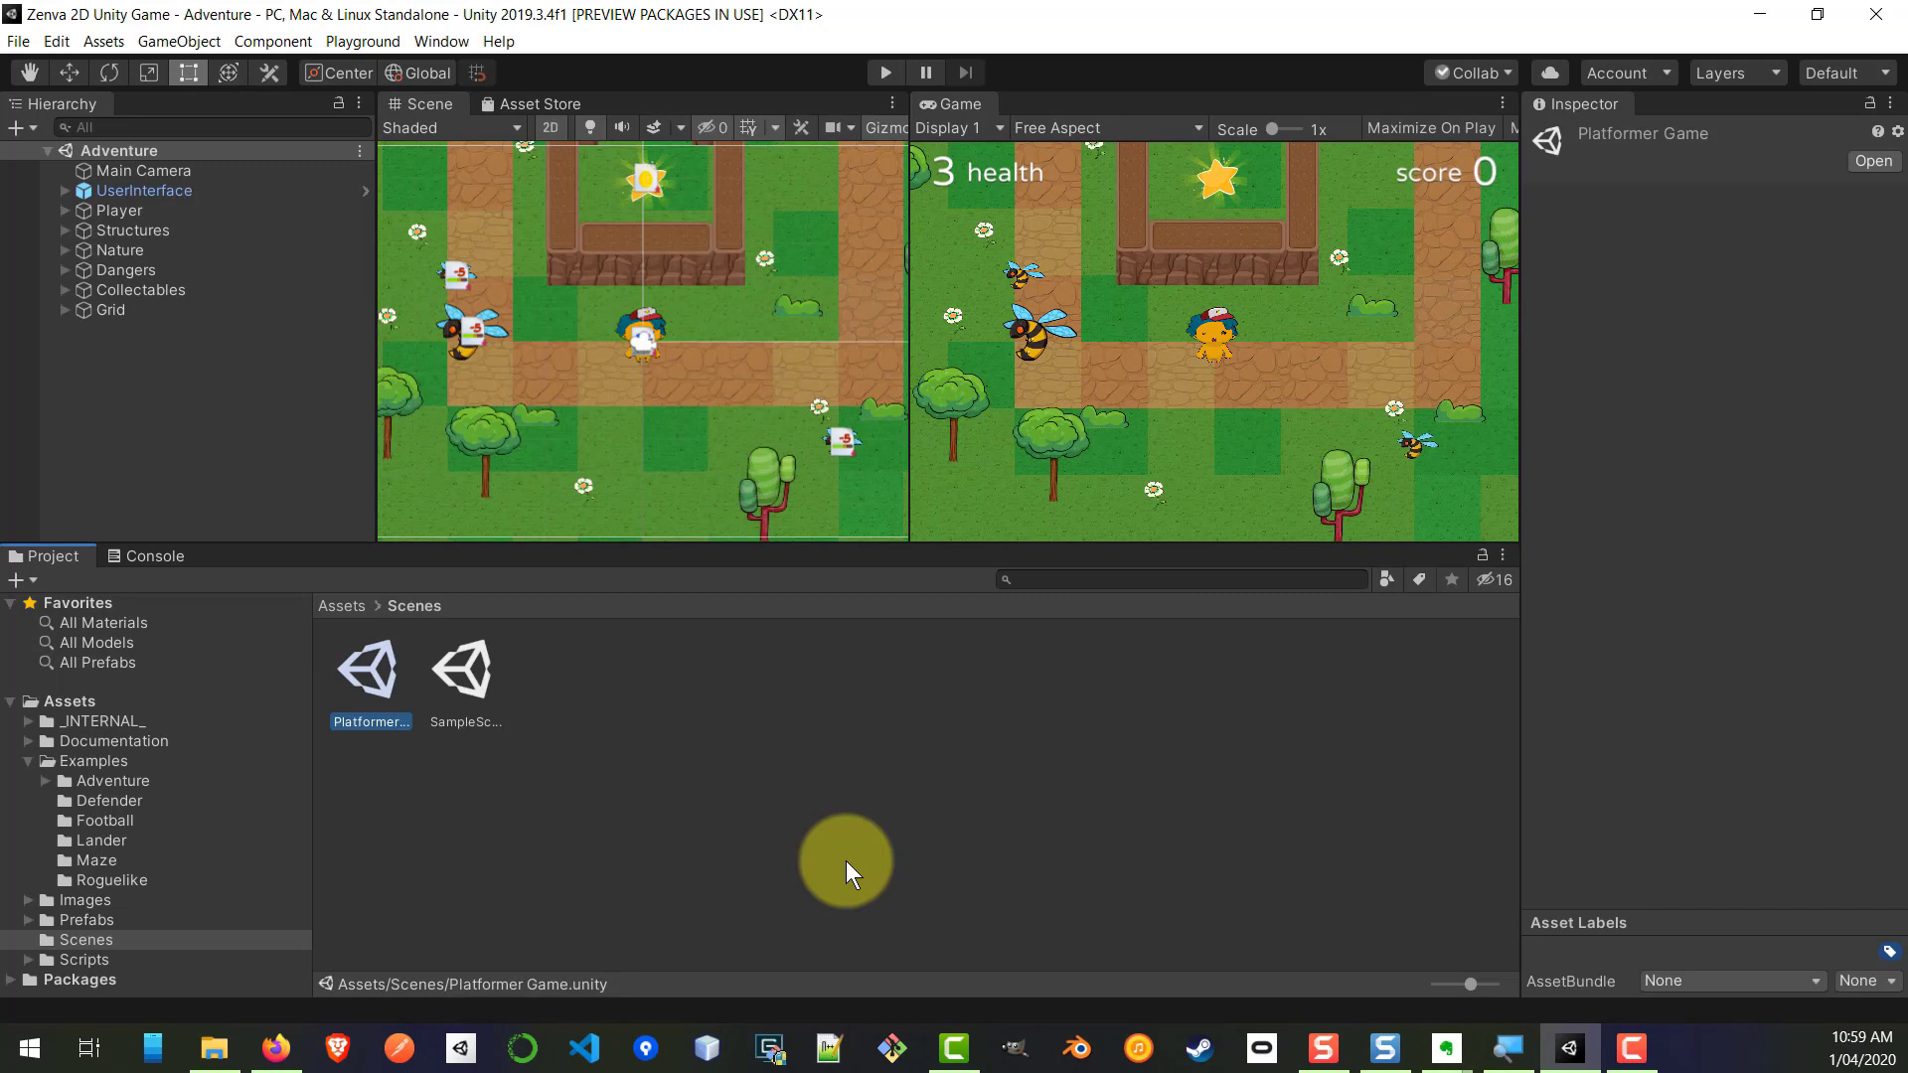
pyautogui.doubleClick(368, 672)
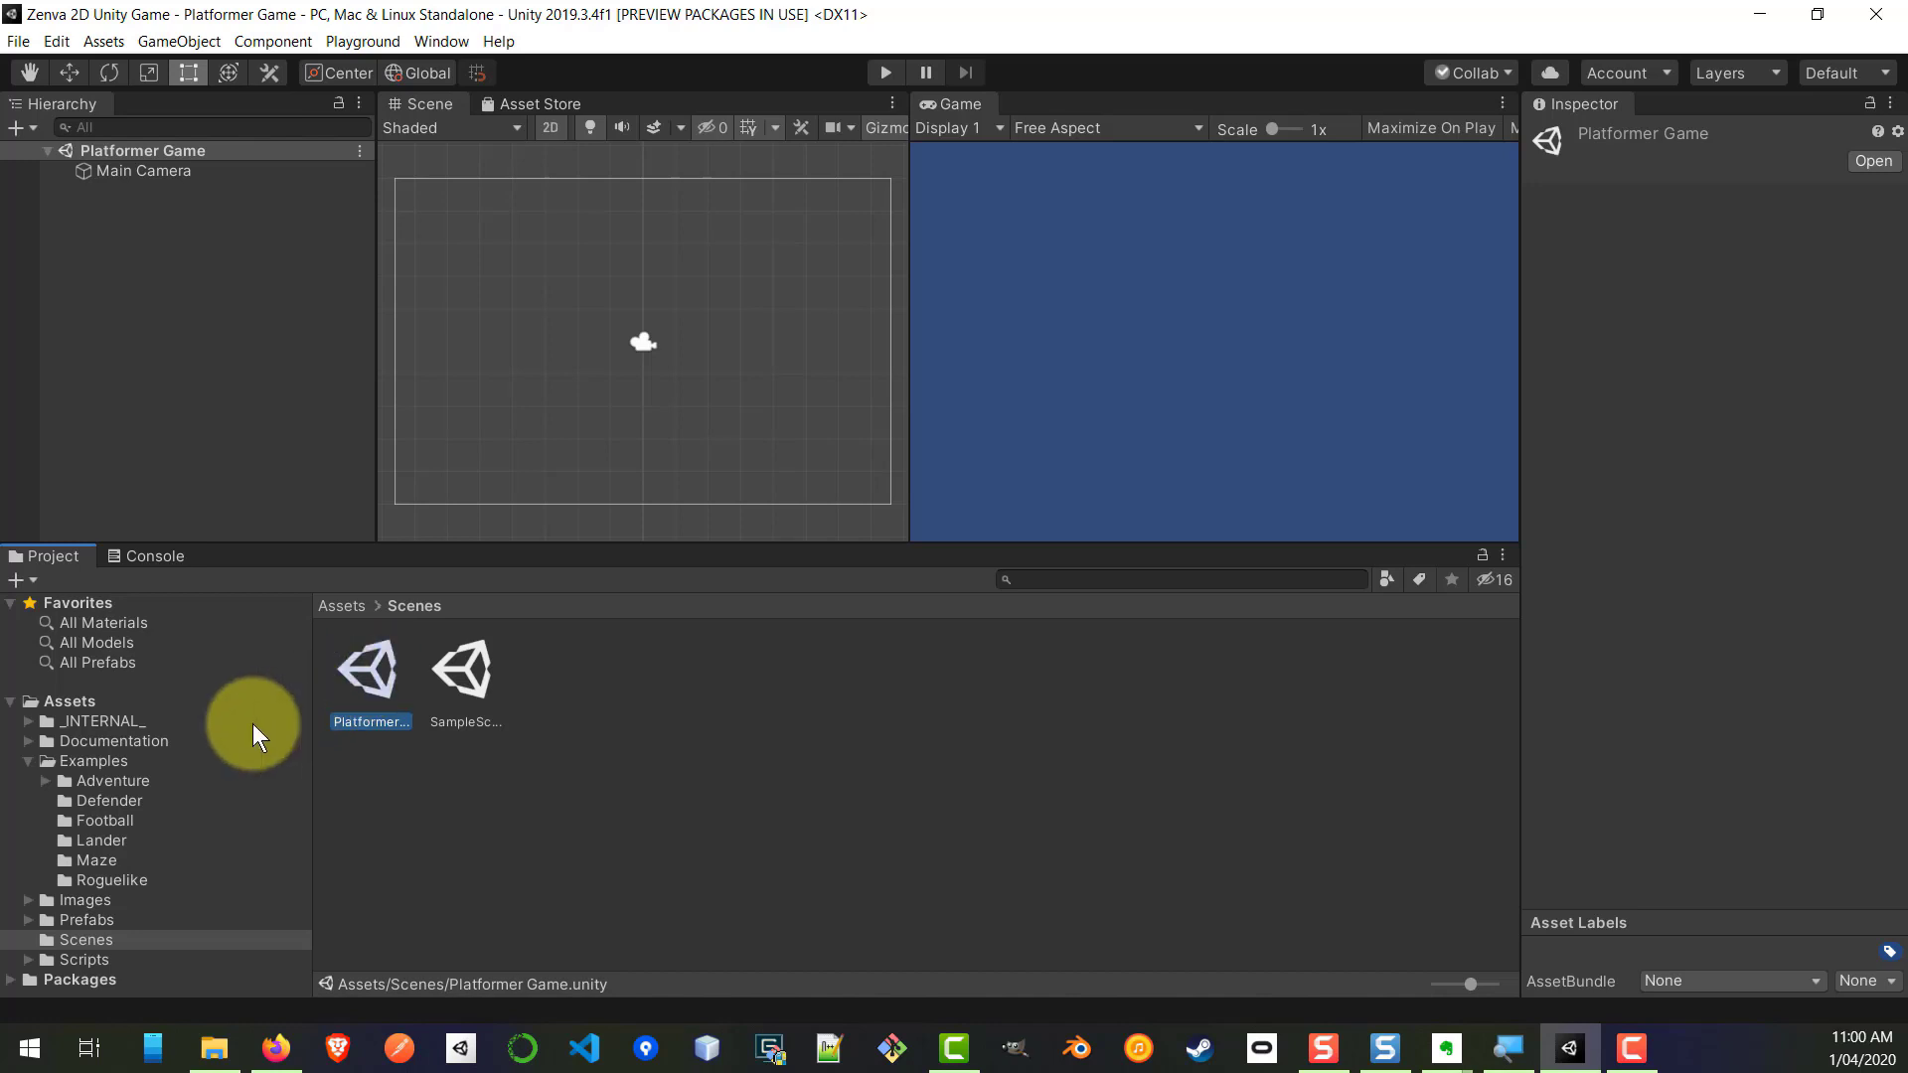
# Step: Add the BG_GreenHills image from Images/Backgrounds to the scene and position it at about X -0.56, Y 0.01
pyautogui.click(84, 903)
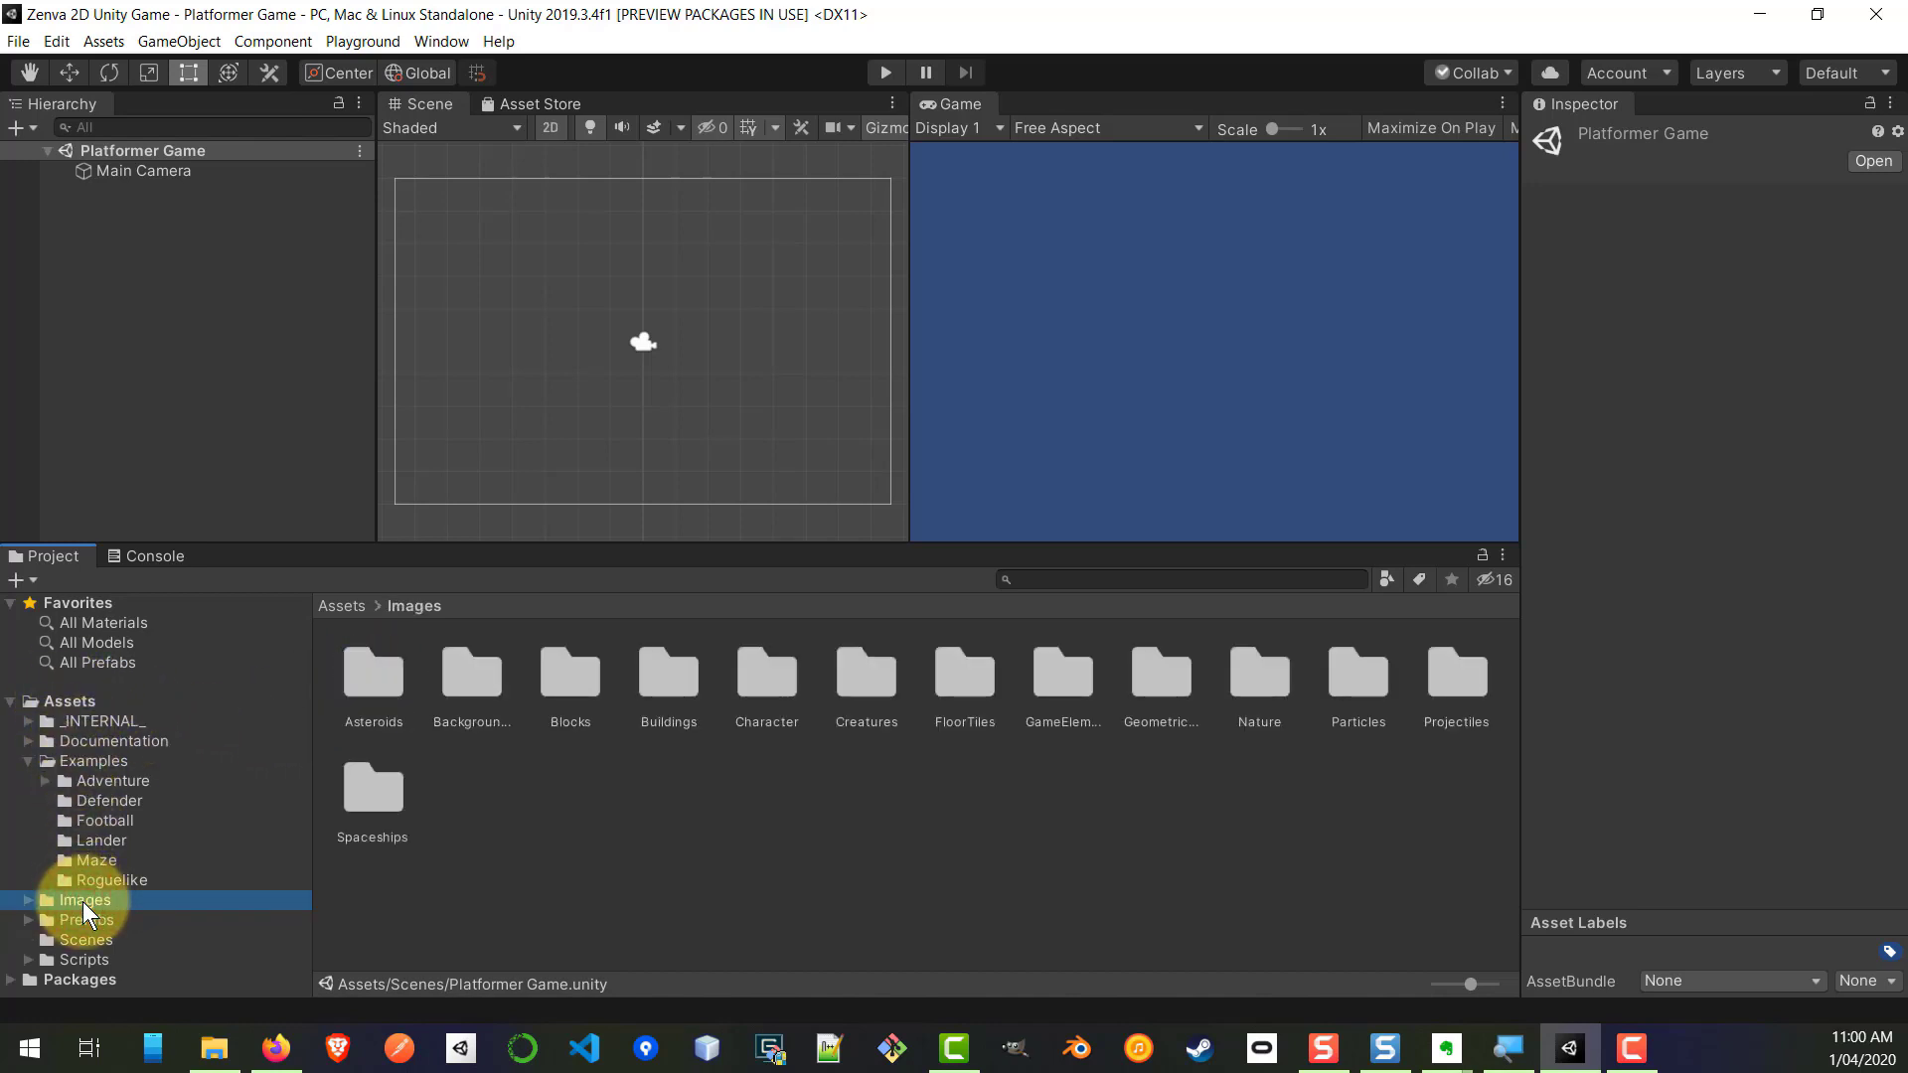
pyautogui.click(473, 686)
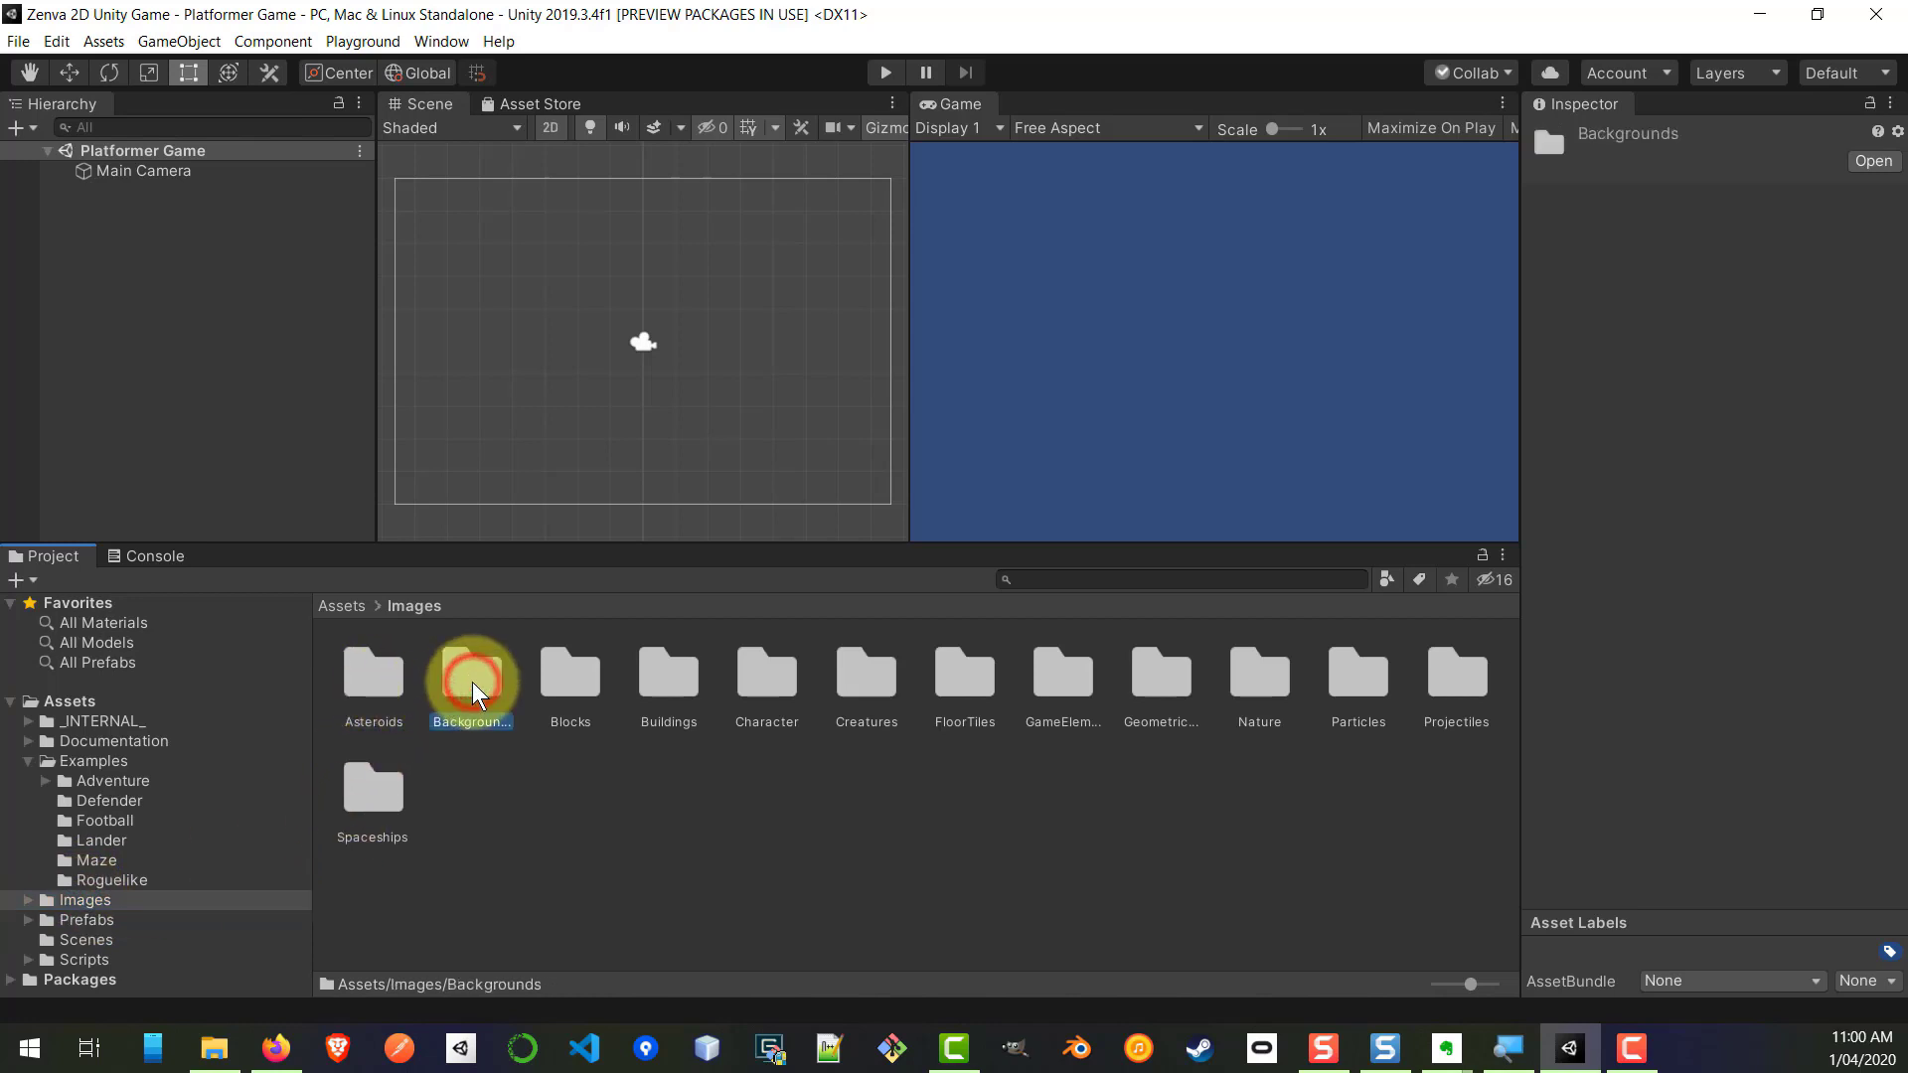
pyautogui.doubleClick(473, 682)
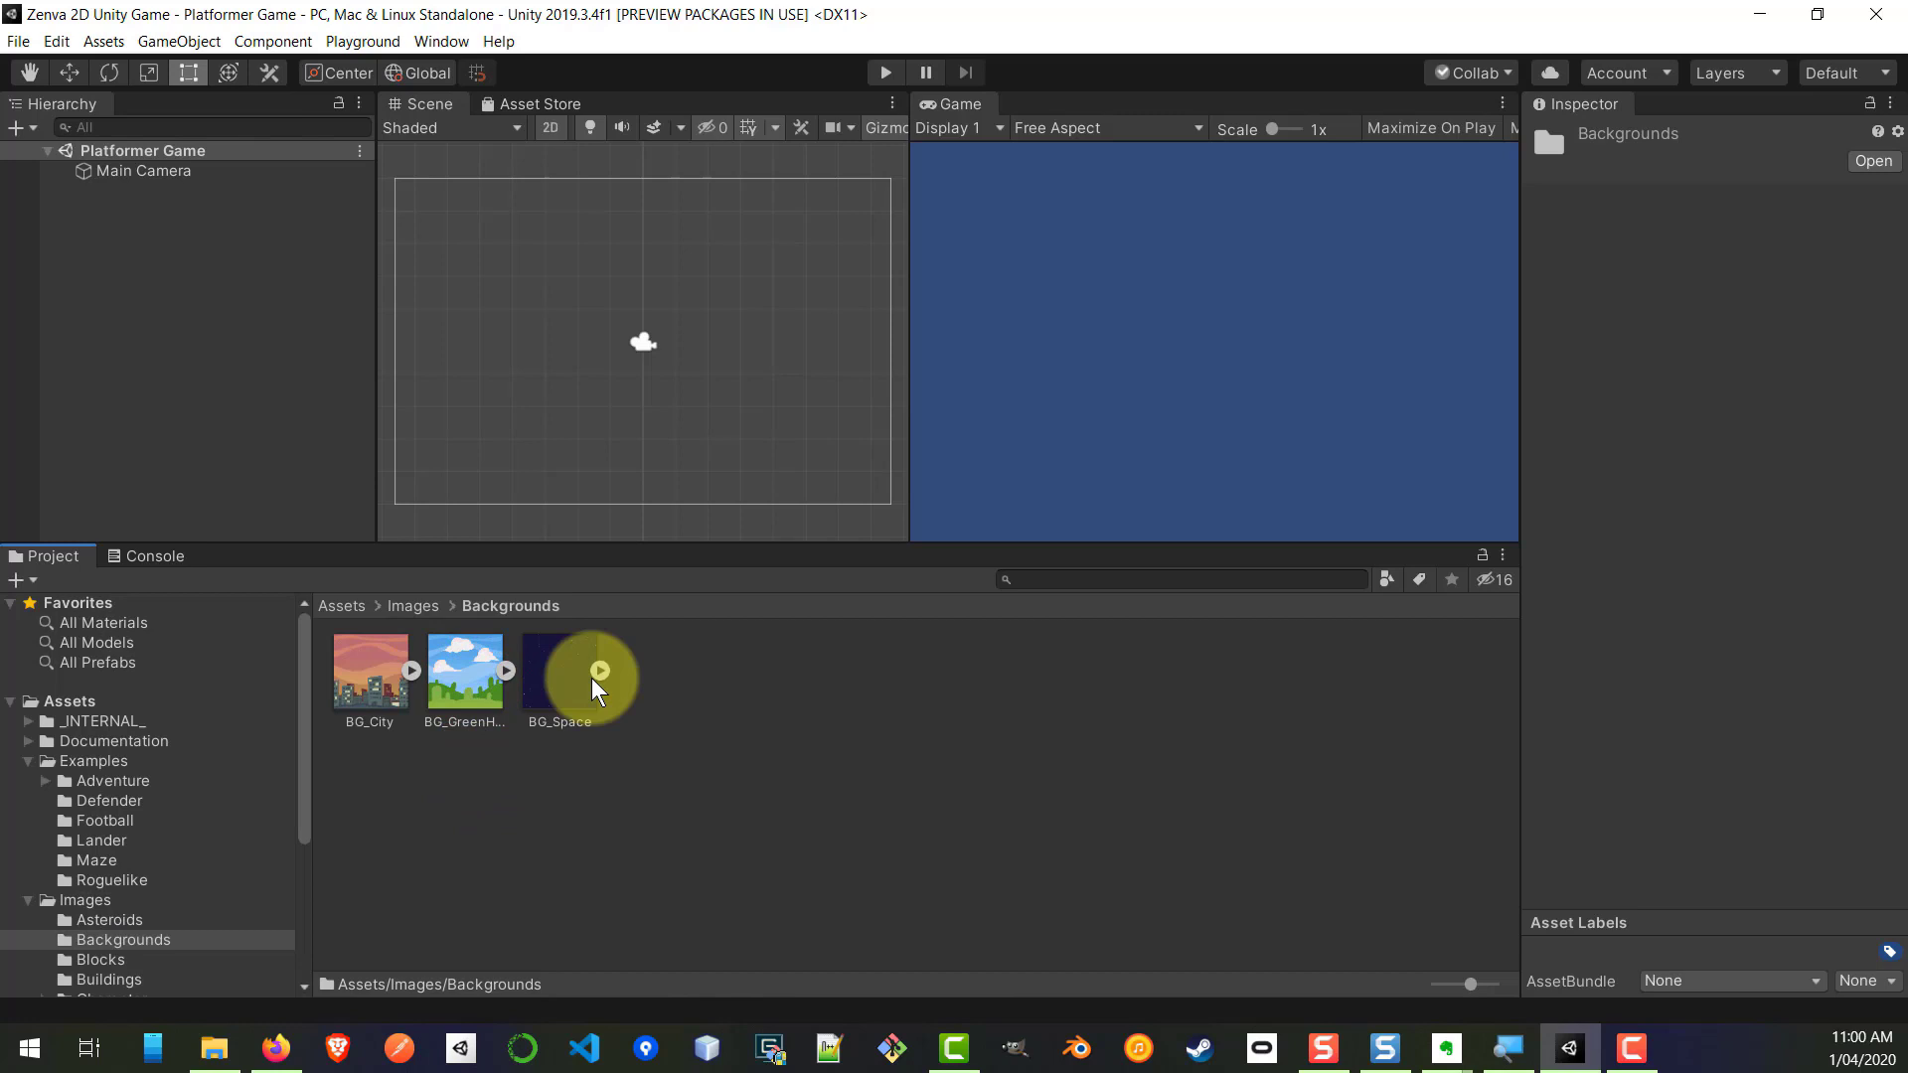
pyautogui.moveTo(469, 701); pyautogui.dragTo(636, 350)
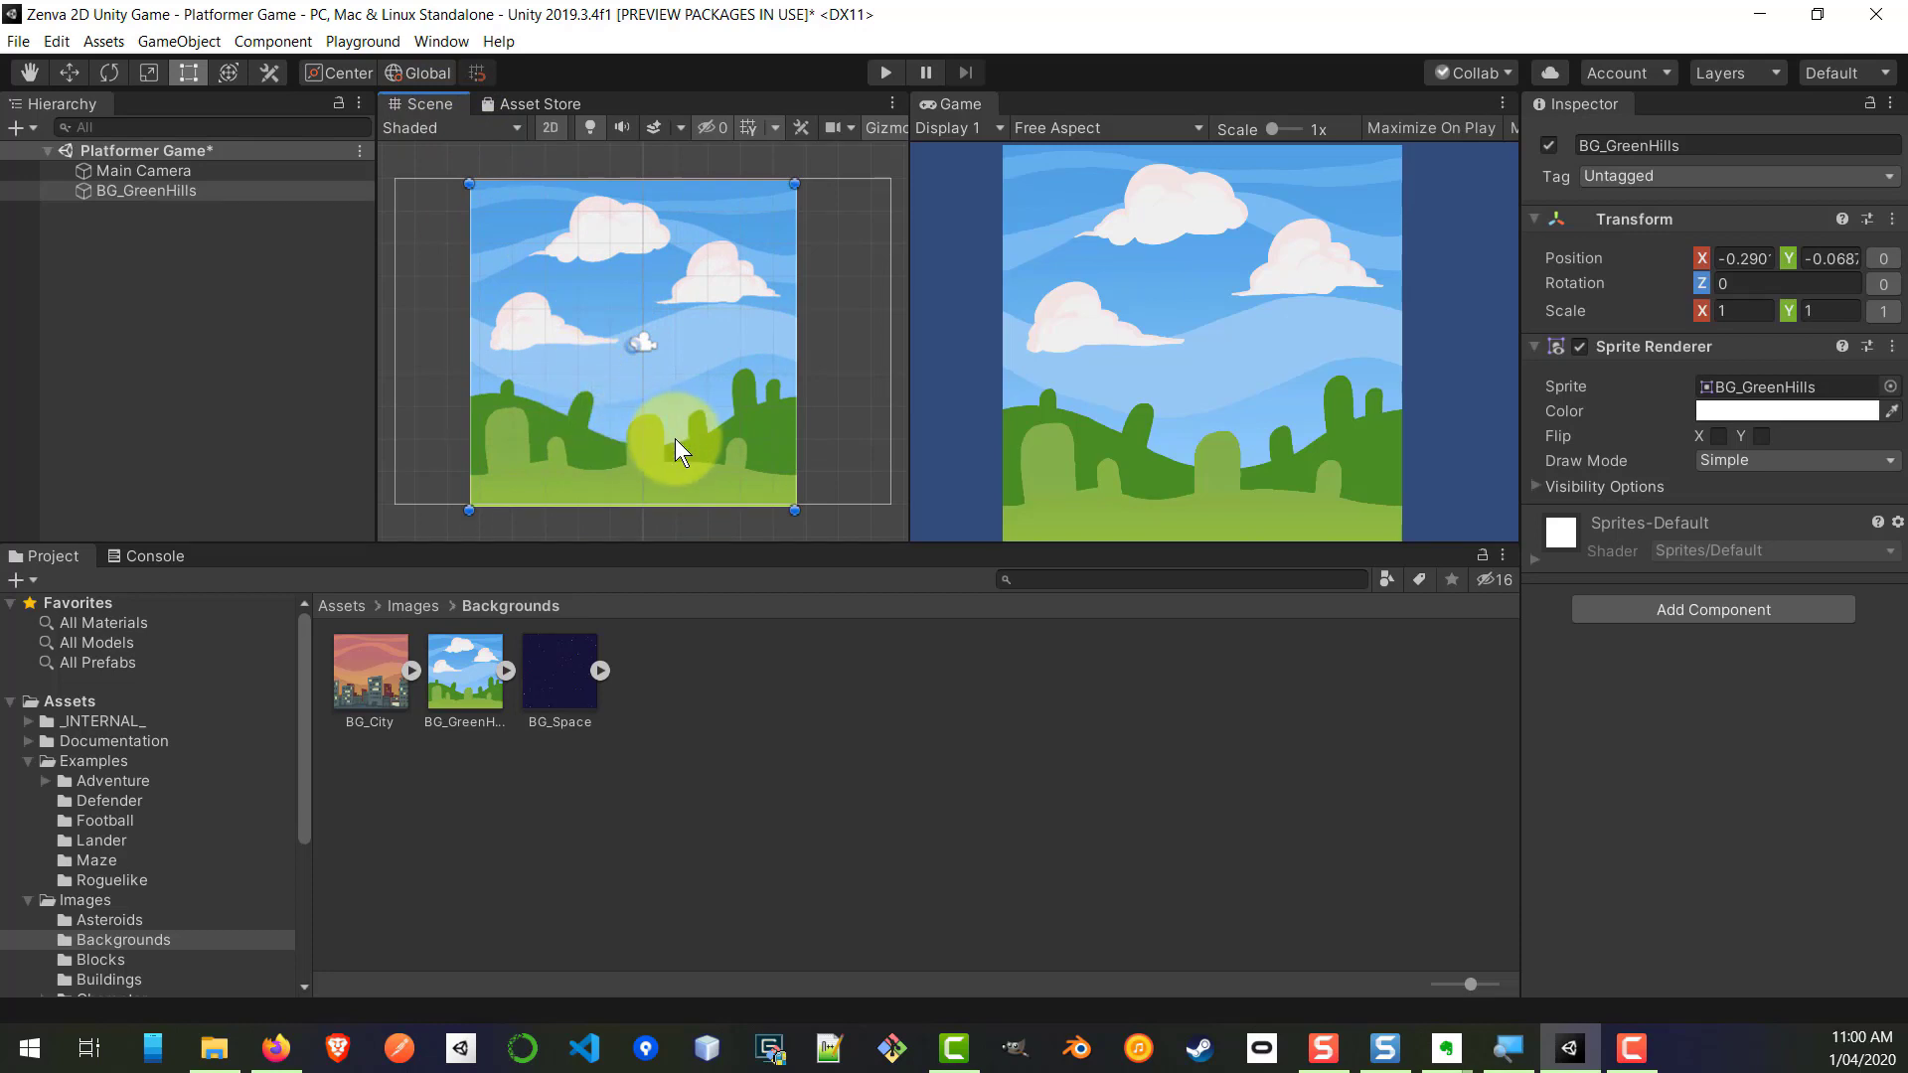
pyautogui.moveTo(676, 438)
pyautogui.mouseDown()
pyautogui.moveTo(653, 432)
pyautogui.moveTo(825, 423)
pyautogui.moveTo(612, 494)
pyautogui.moveTo(660, 430)
pyautogui.moveTo(588, 493)
pyautogui.moveTo(561, 456)
pyautogui.moveTo(643, 434)
pyautogui.mouseUp()
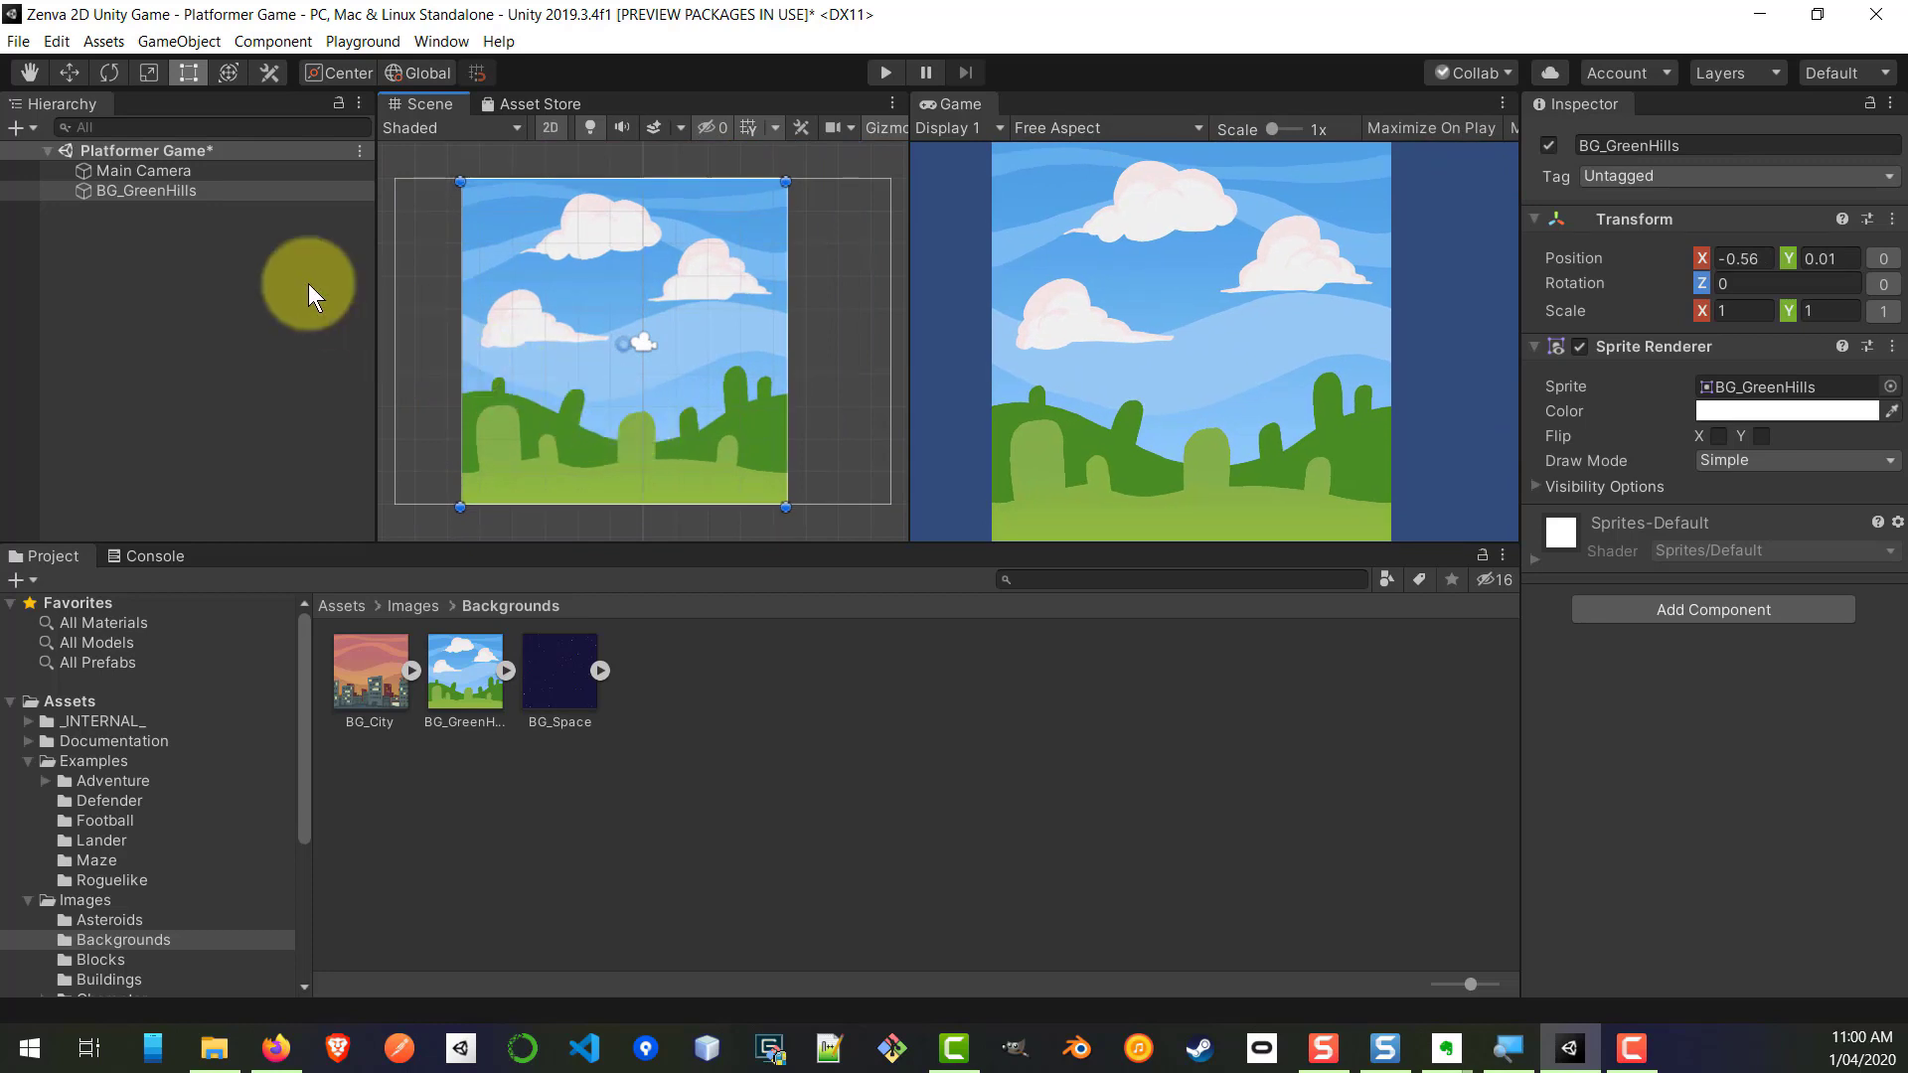
# Step: Rename the BG_GreenHills object to Background and save the scene
pyautogui.click(132, 169)
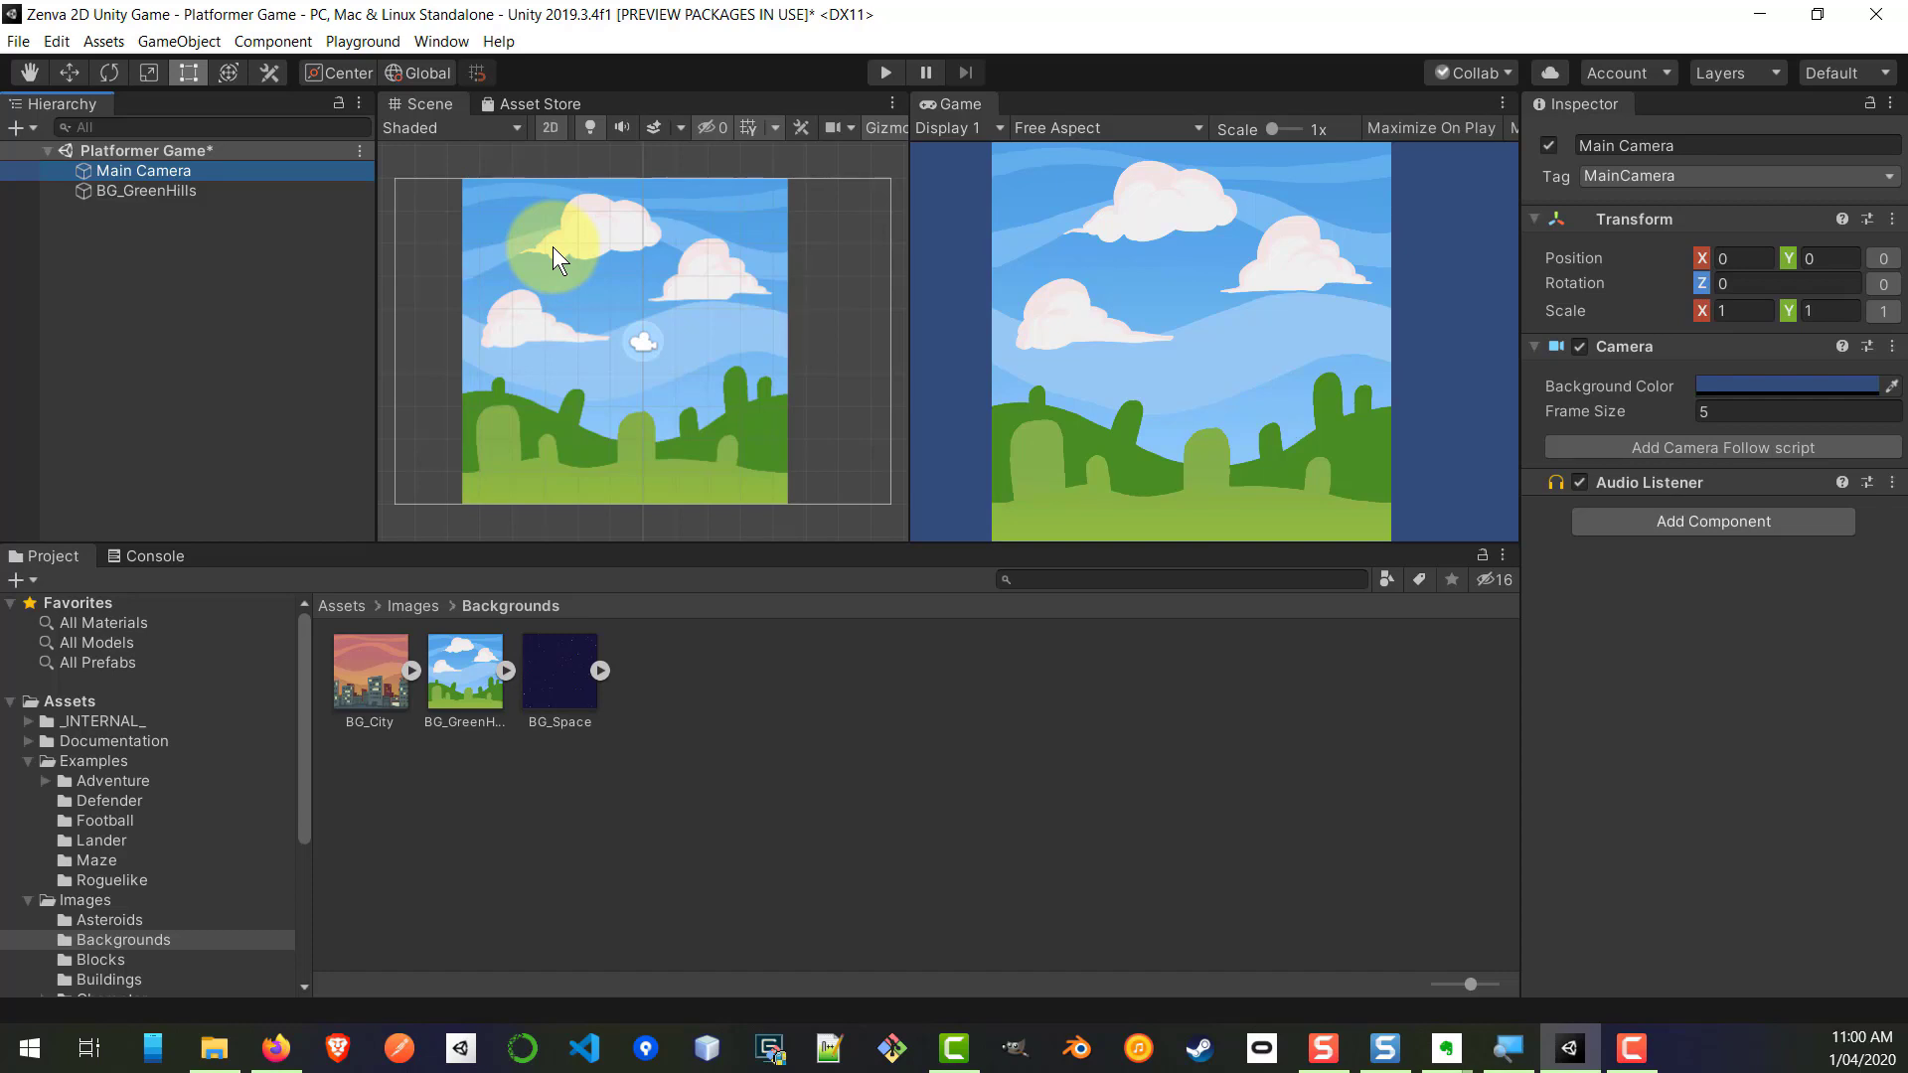
pyautogui.click(179, 194)
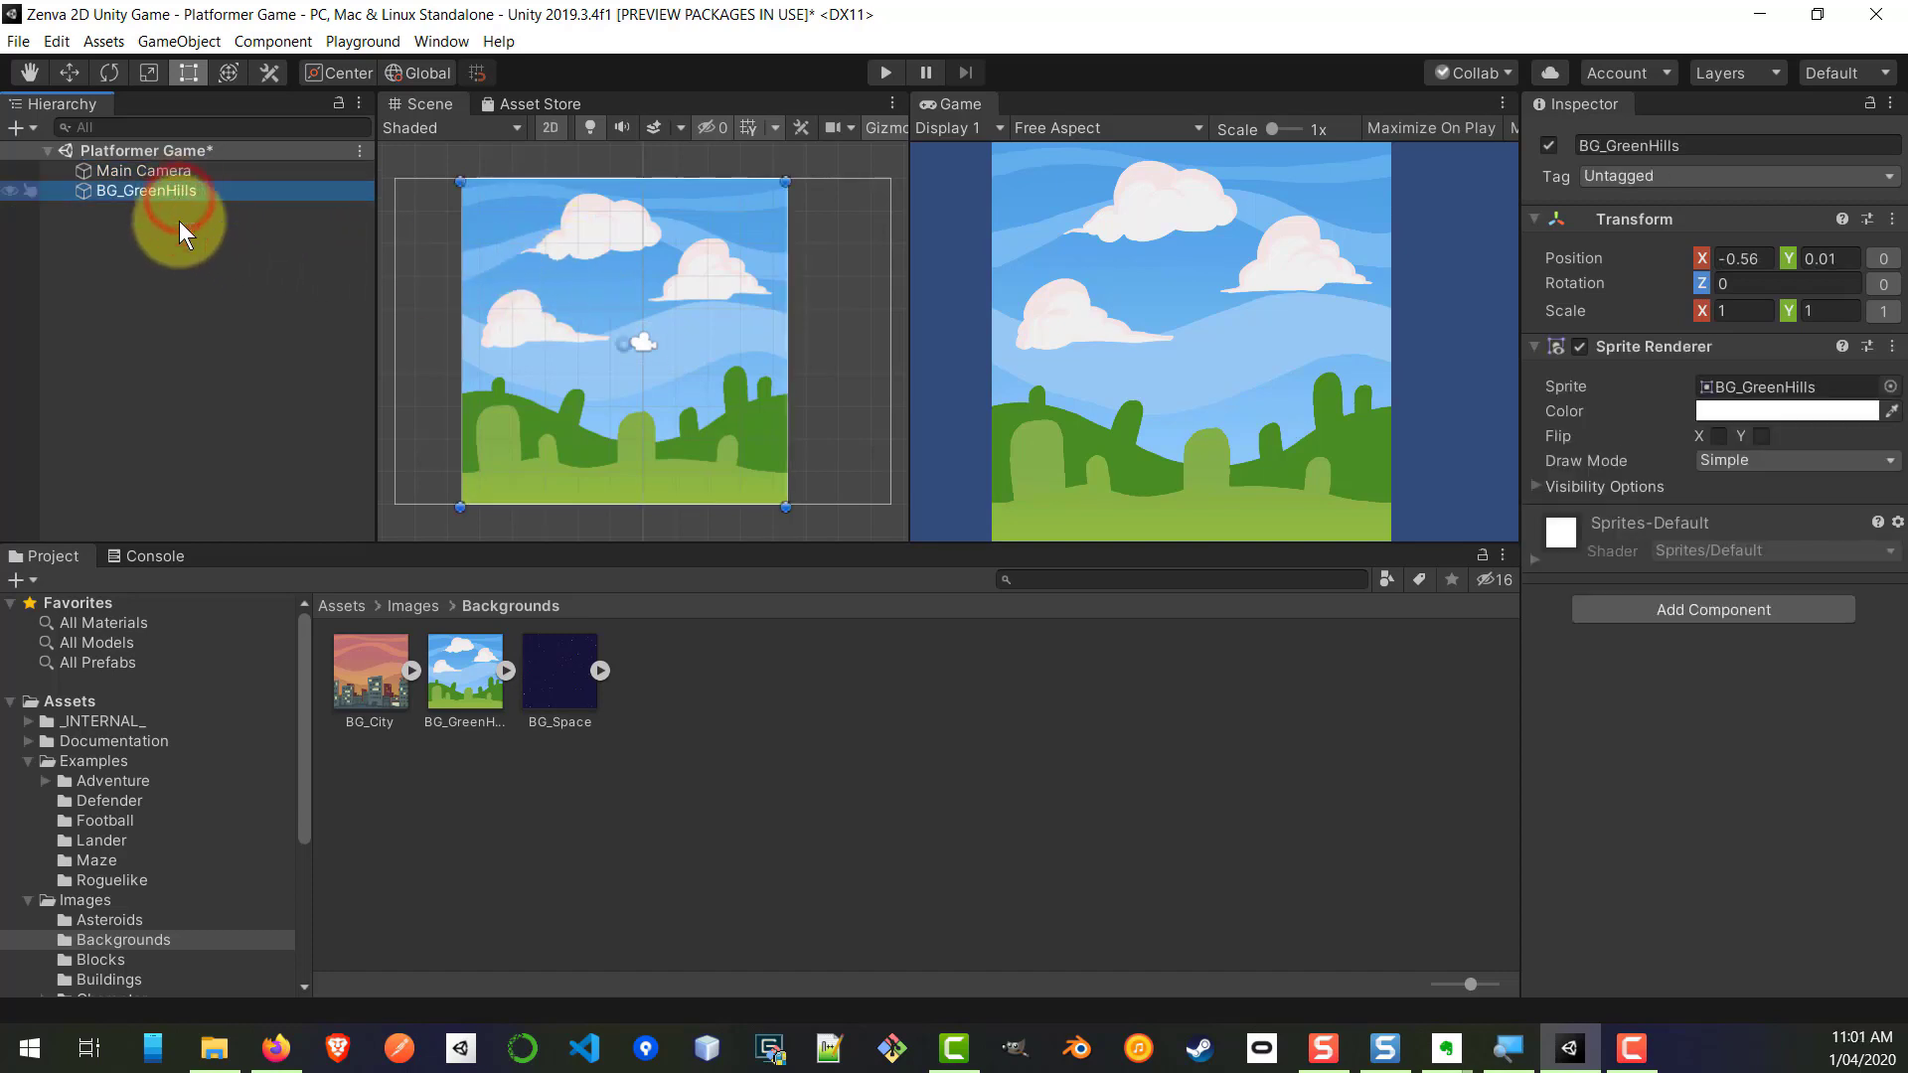
pyautogui.rightClick(122, 187)
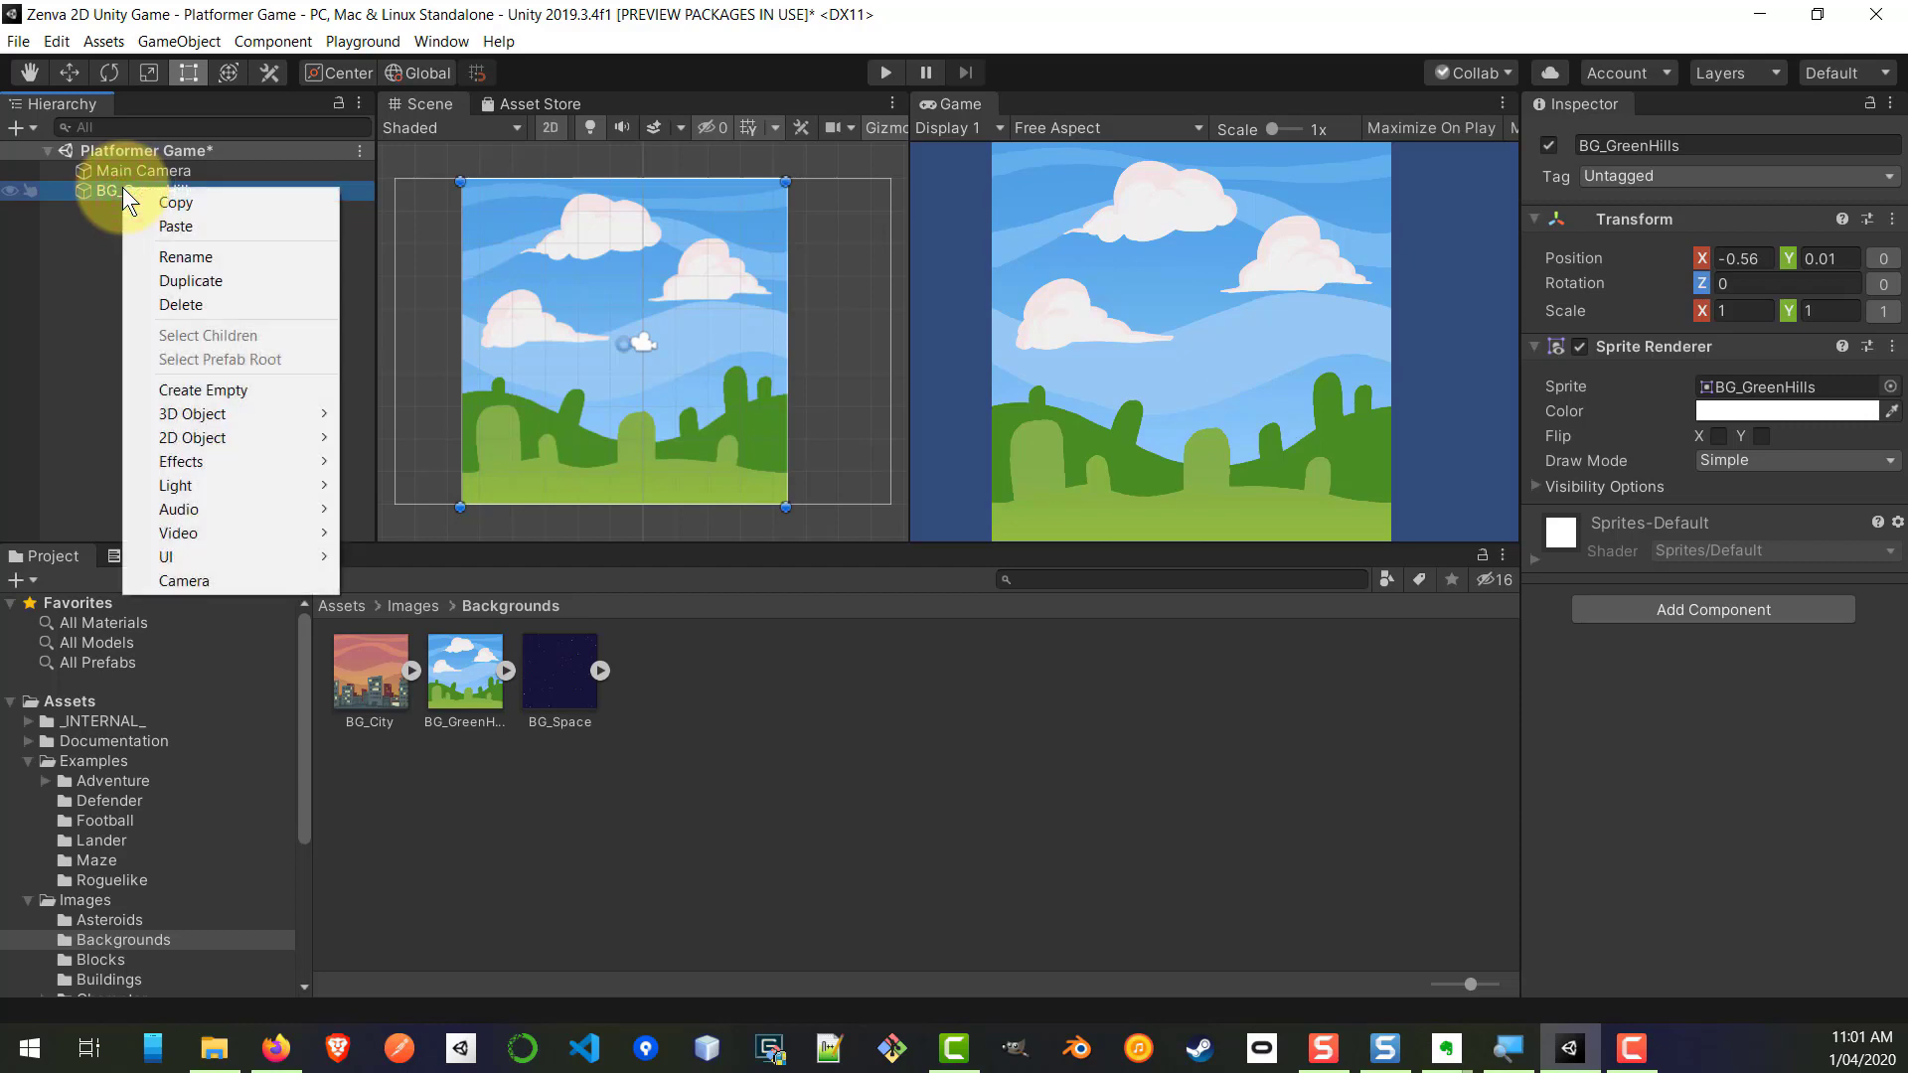
pyautogui.click(218, 260)
pyautogui.write('Background')
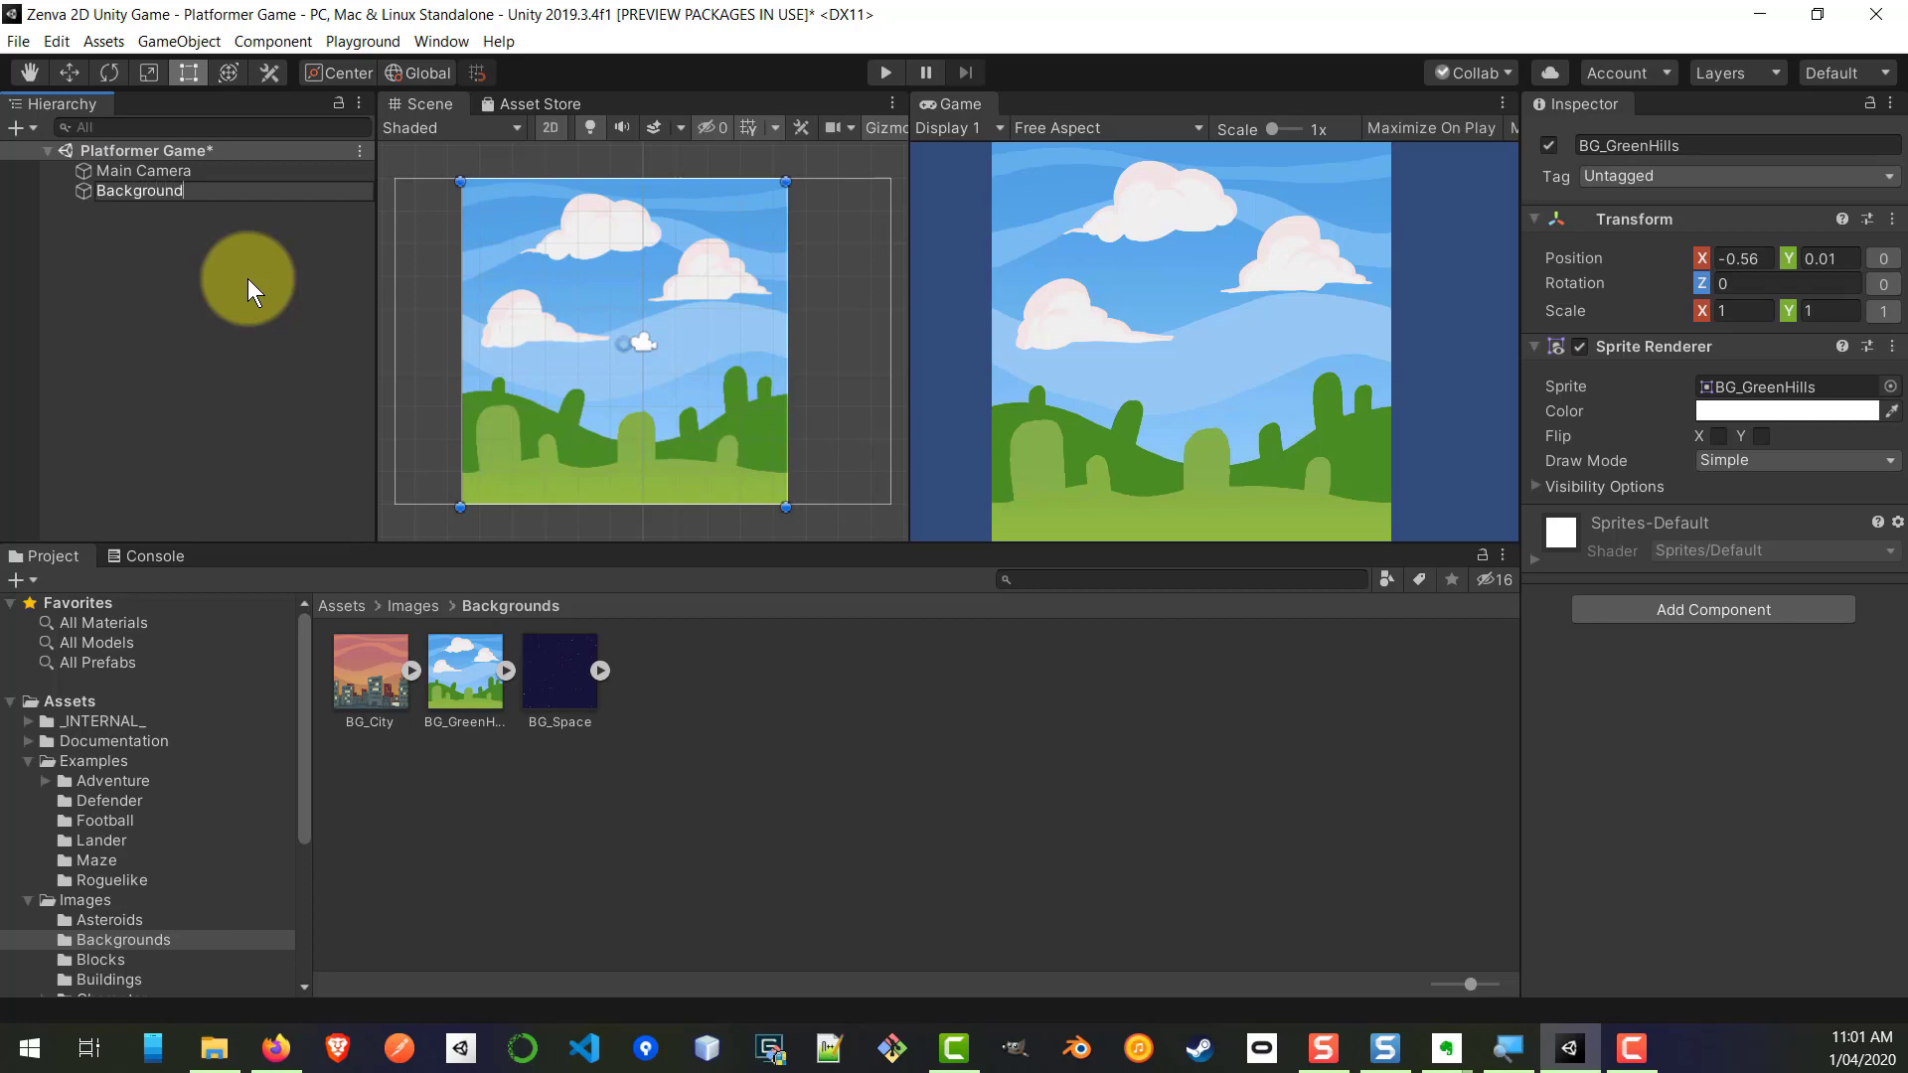
pyautogui.press('Return')
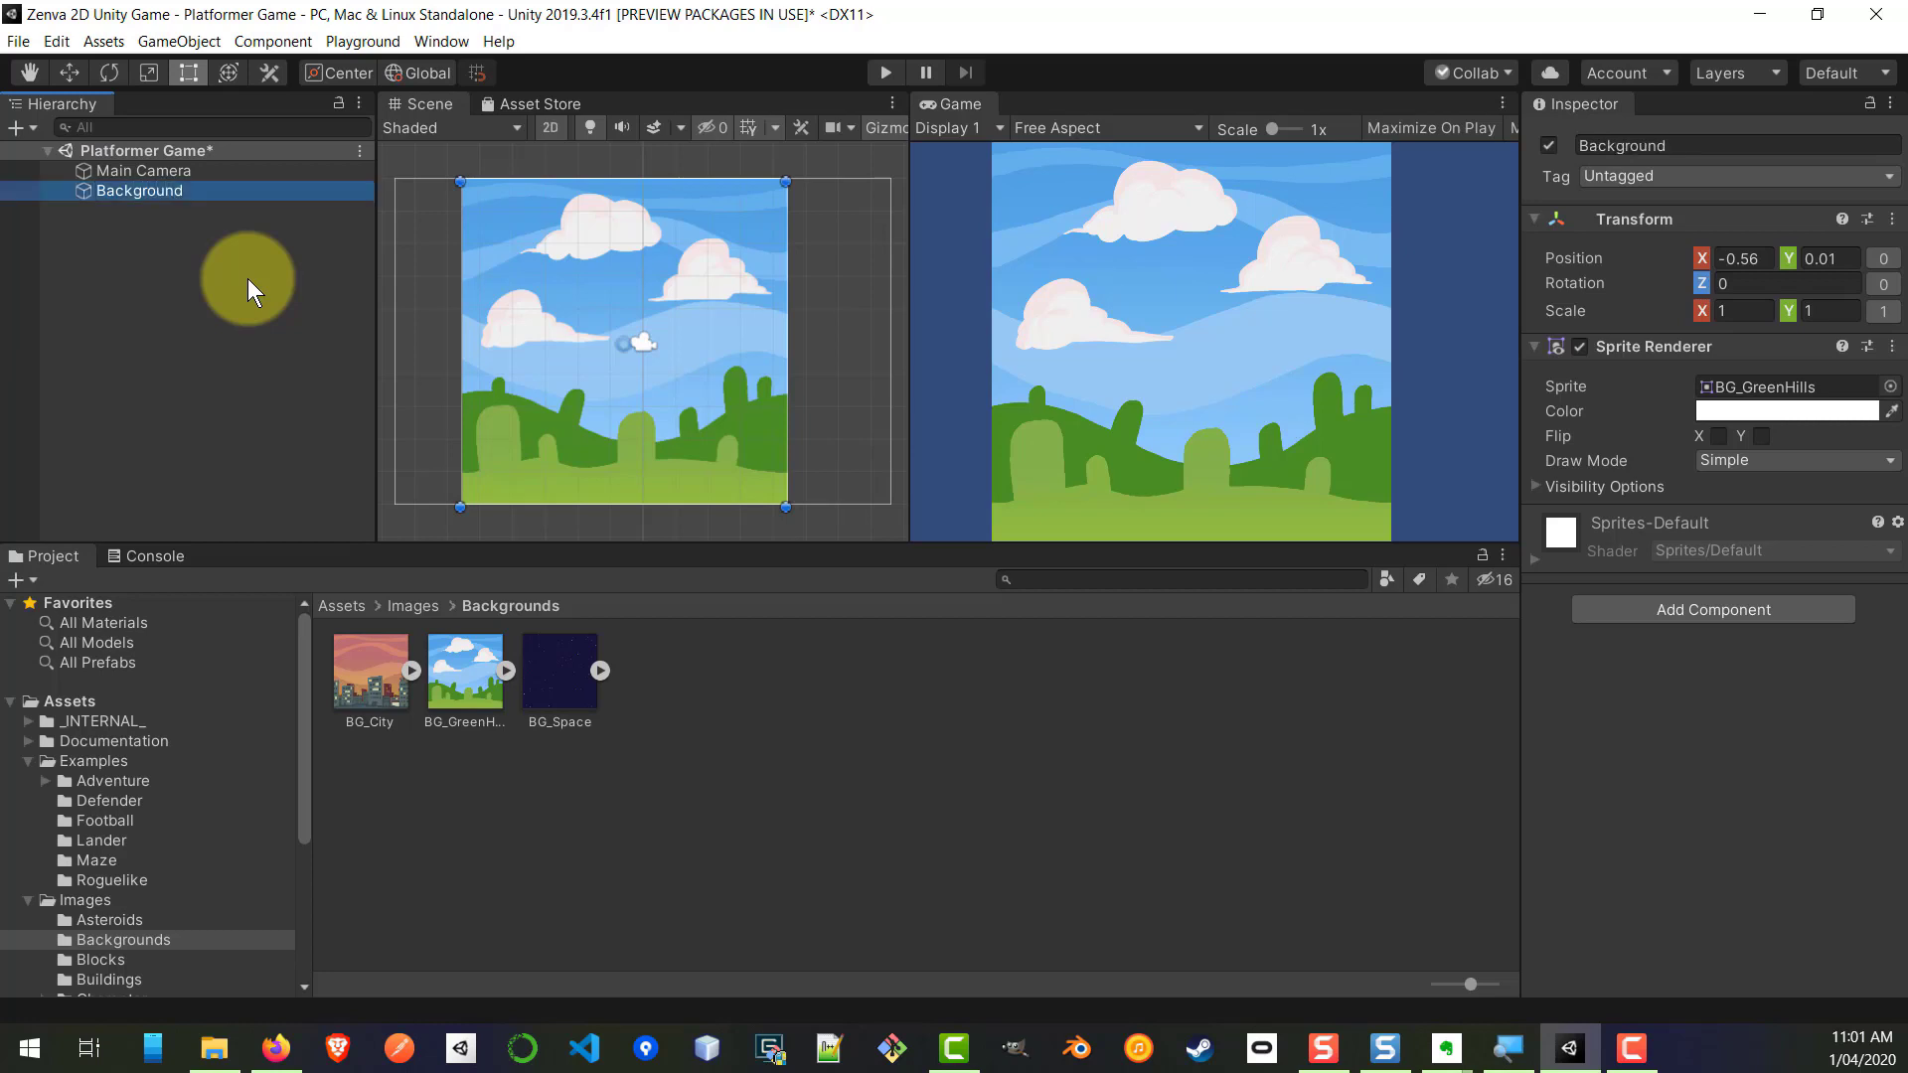
pyautogui.click(20, 42)
pyautogui.click(72, 121)
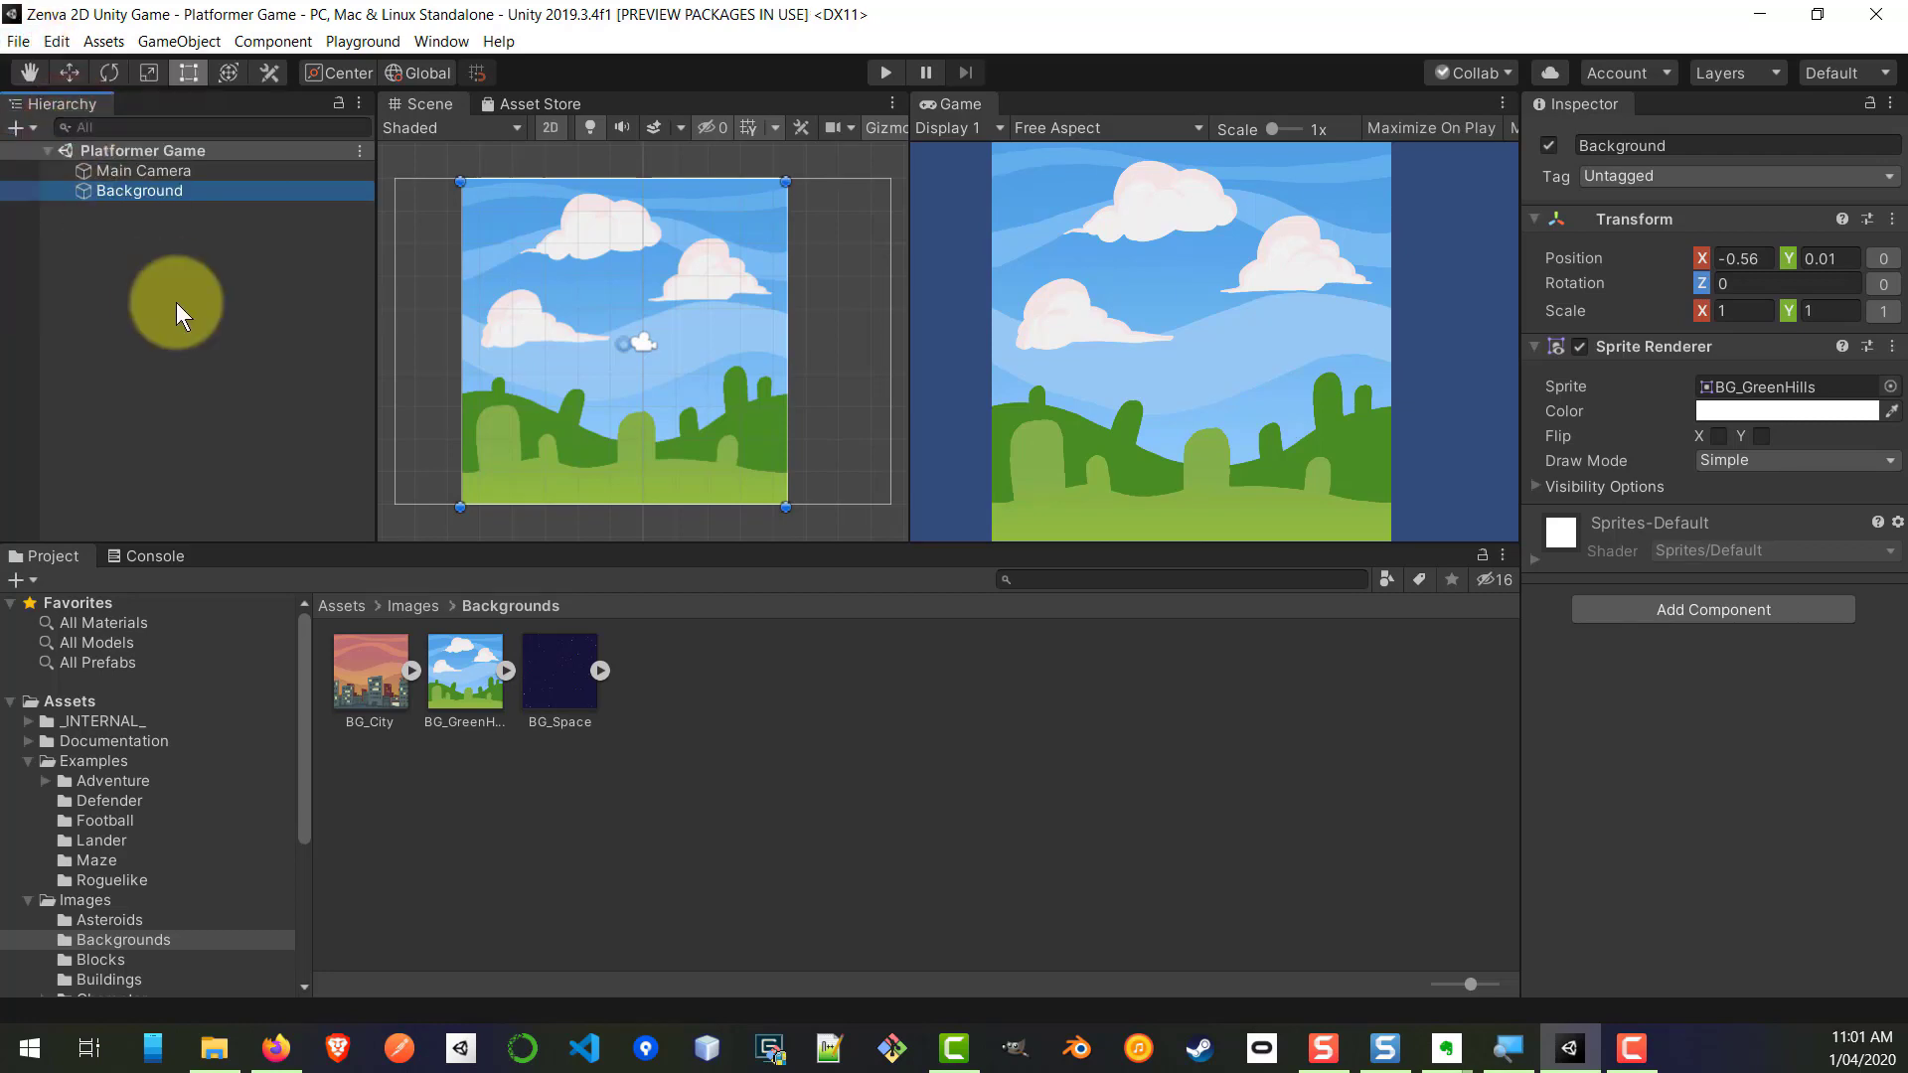
# Step: Examine the components of the Main Camera and Background objects and the options for turning Playground on or off
pyautogui.click(176, 303)
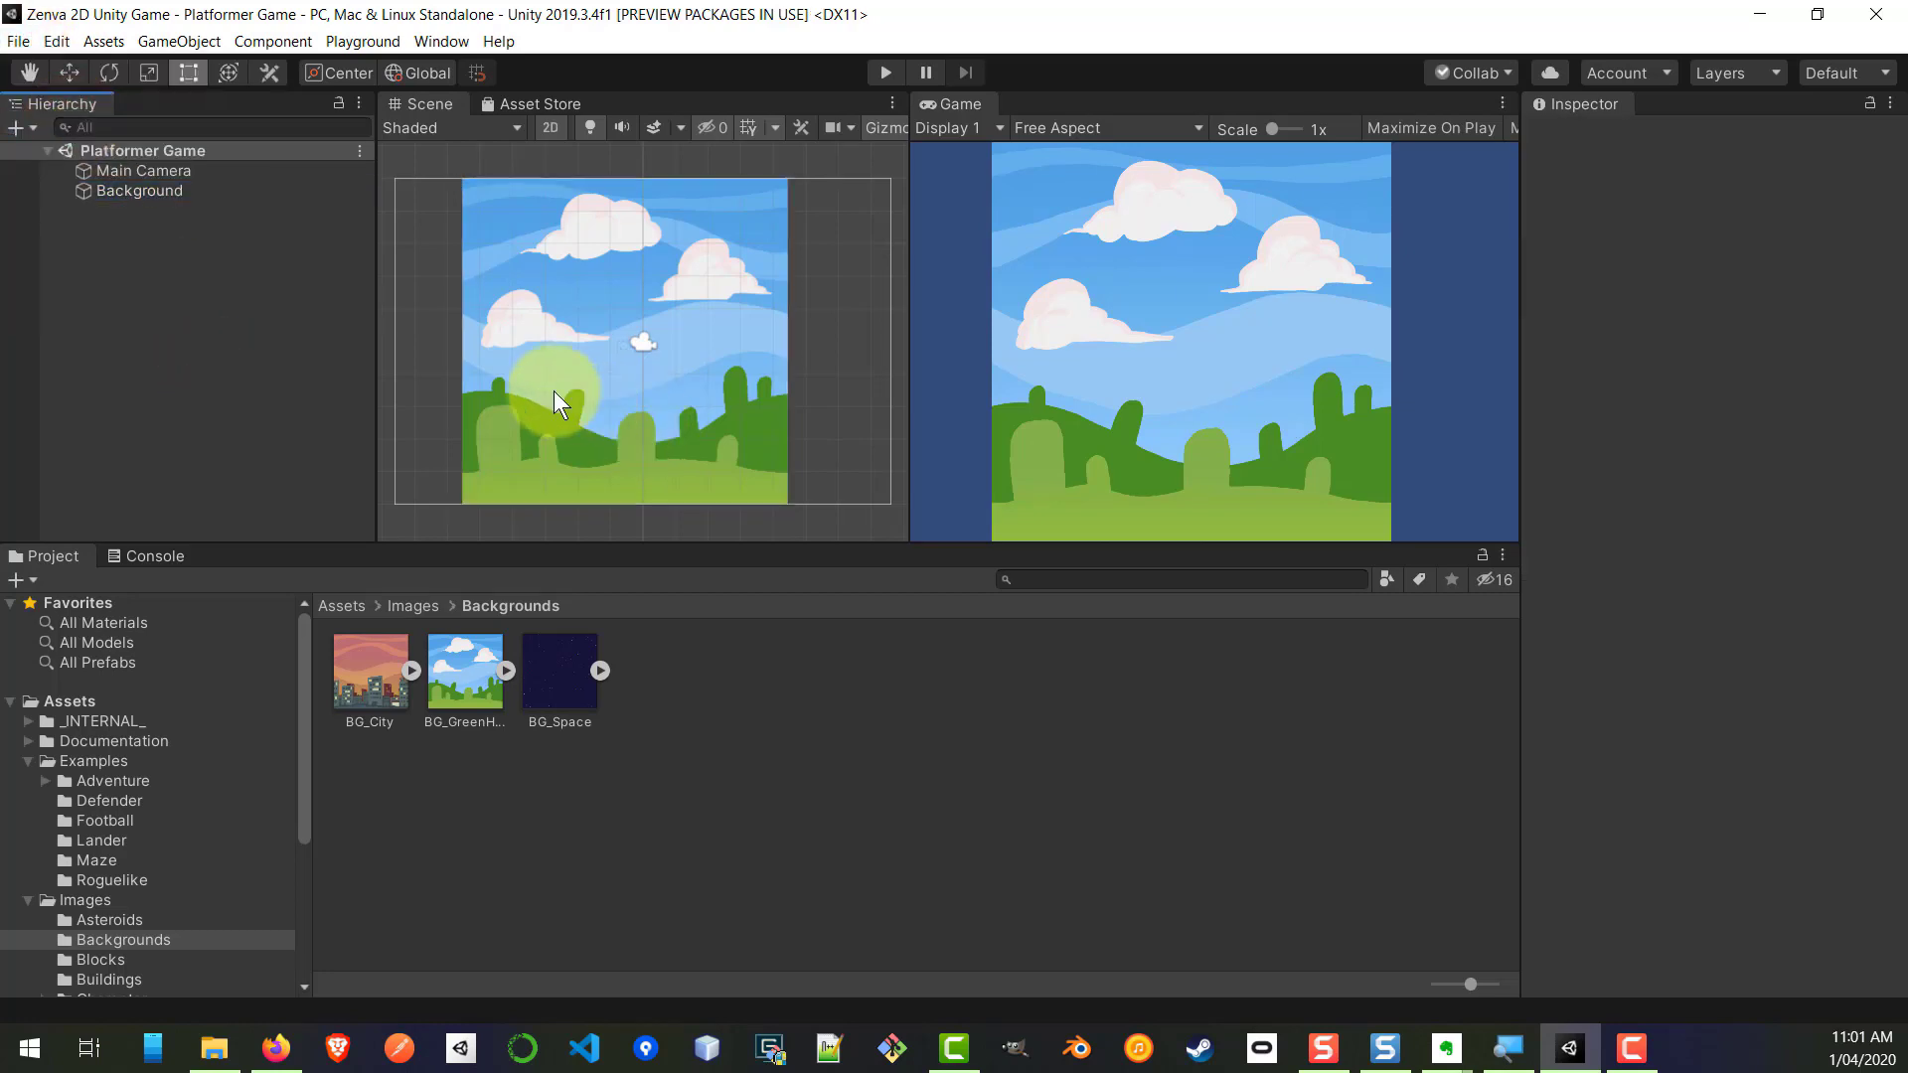
pyautogui.click(128, 173)
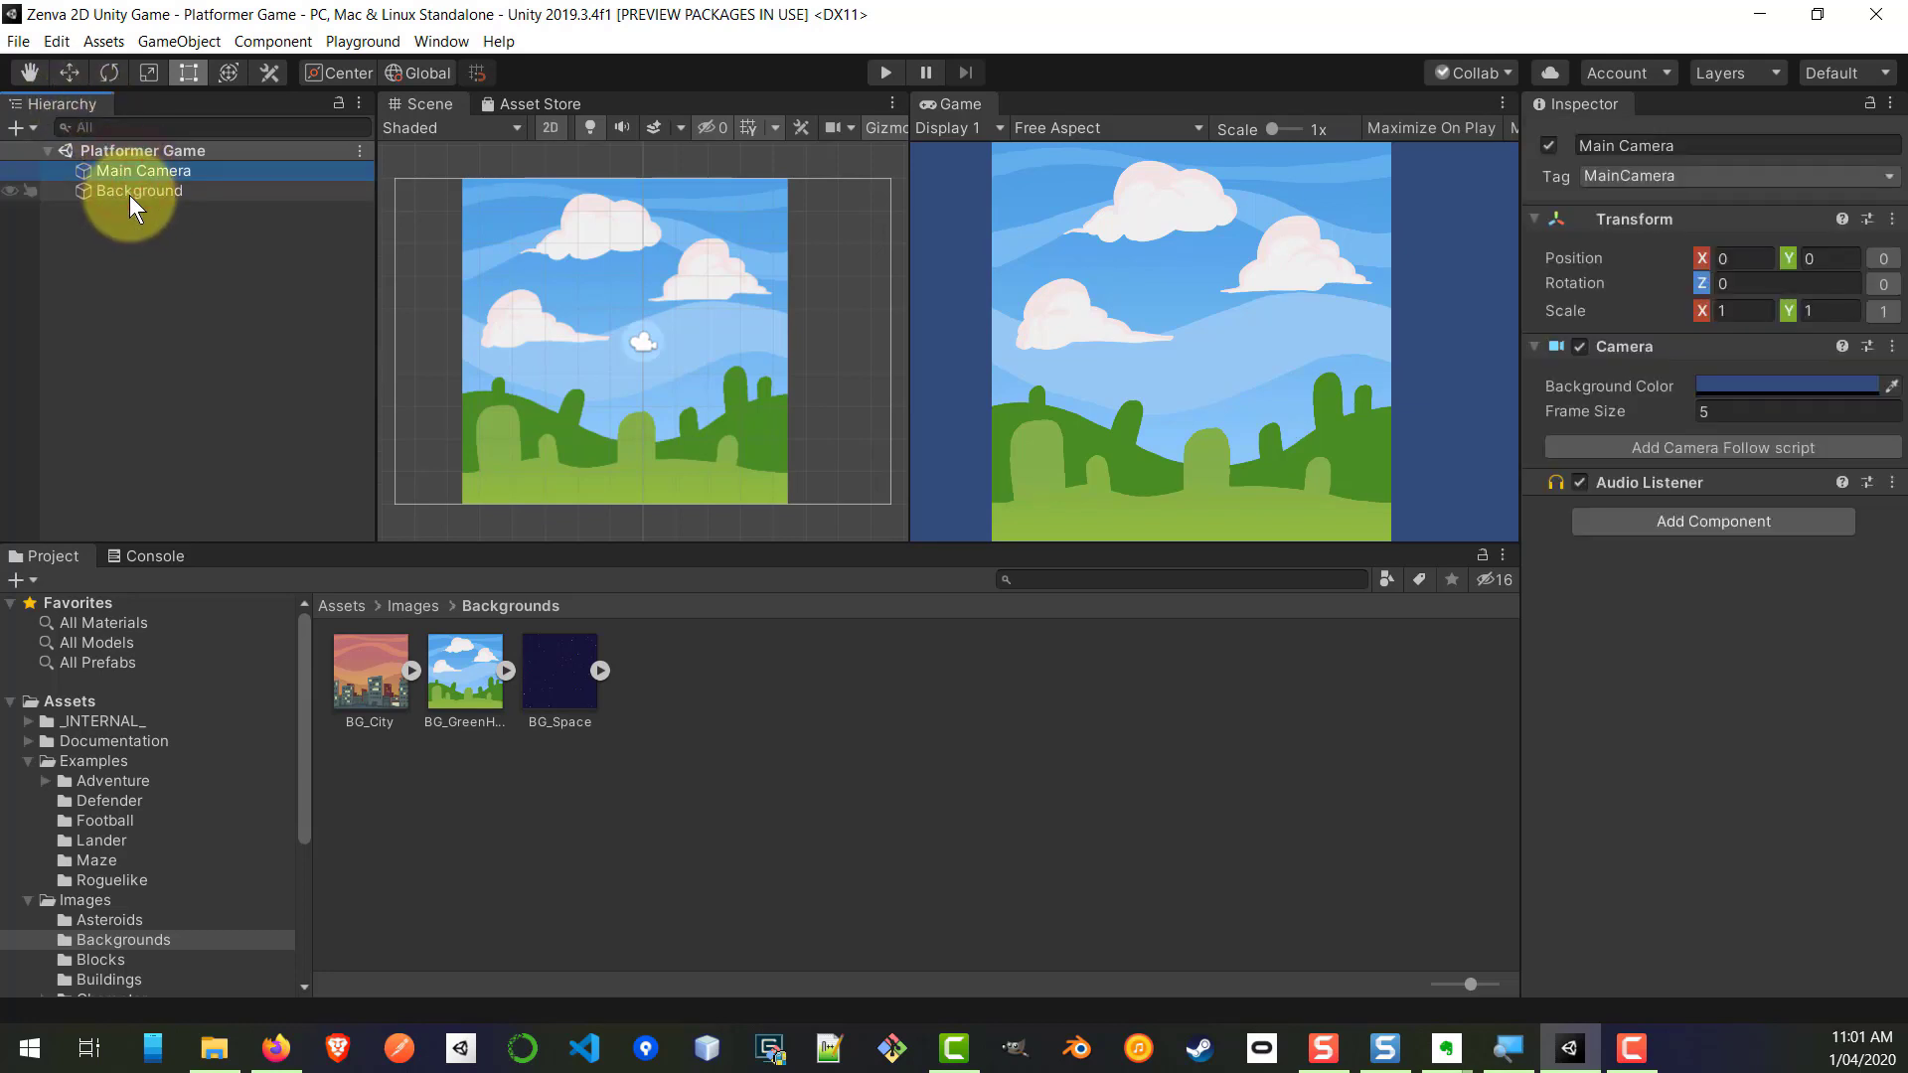
pyautogui.click(129, 191)
pyautogui.click(561, 252)
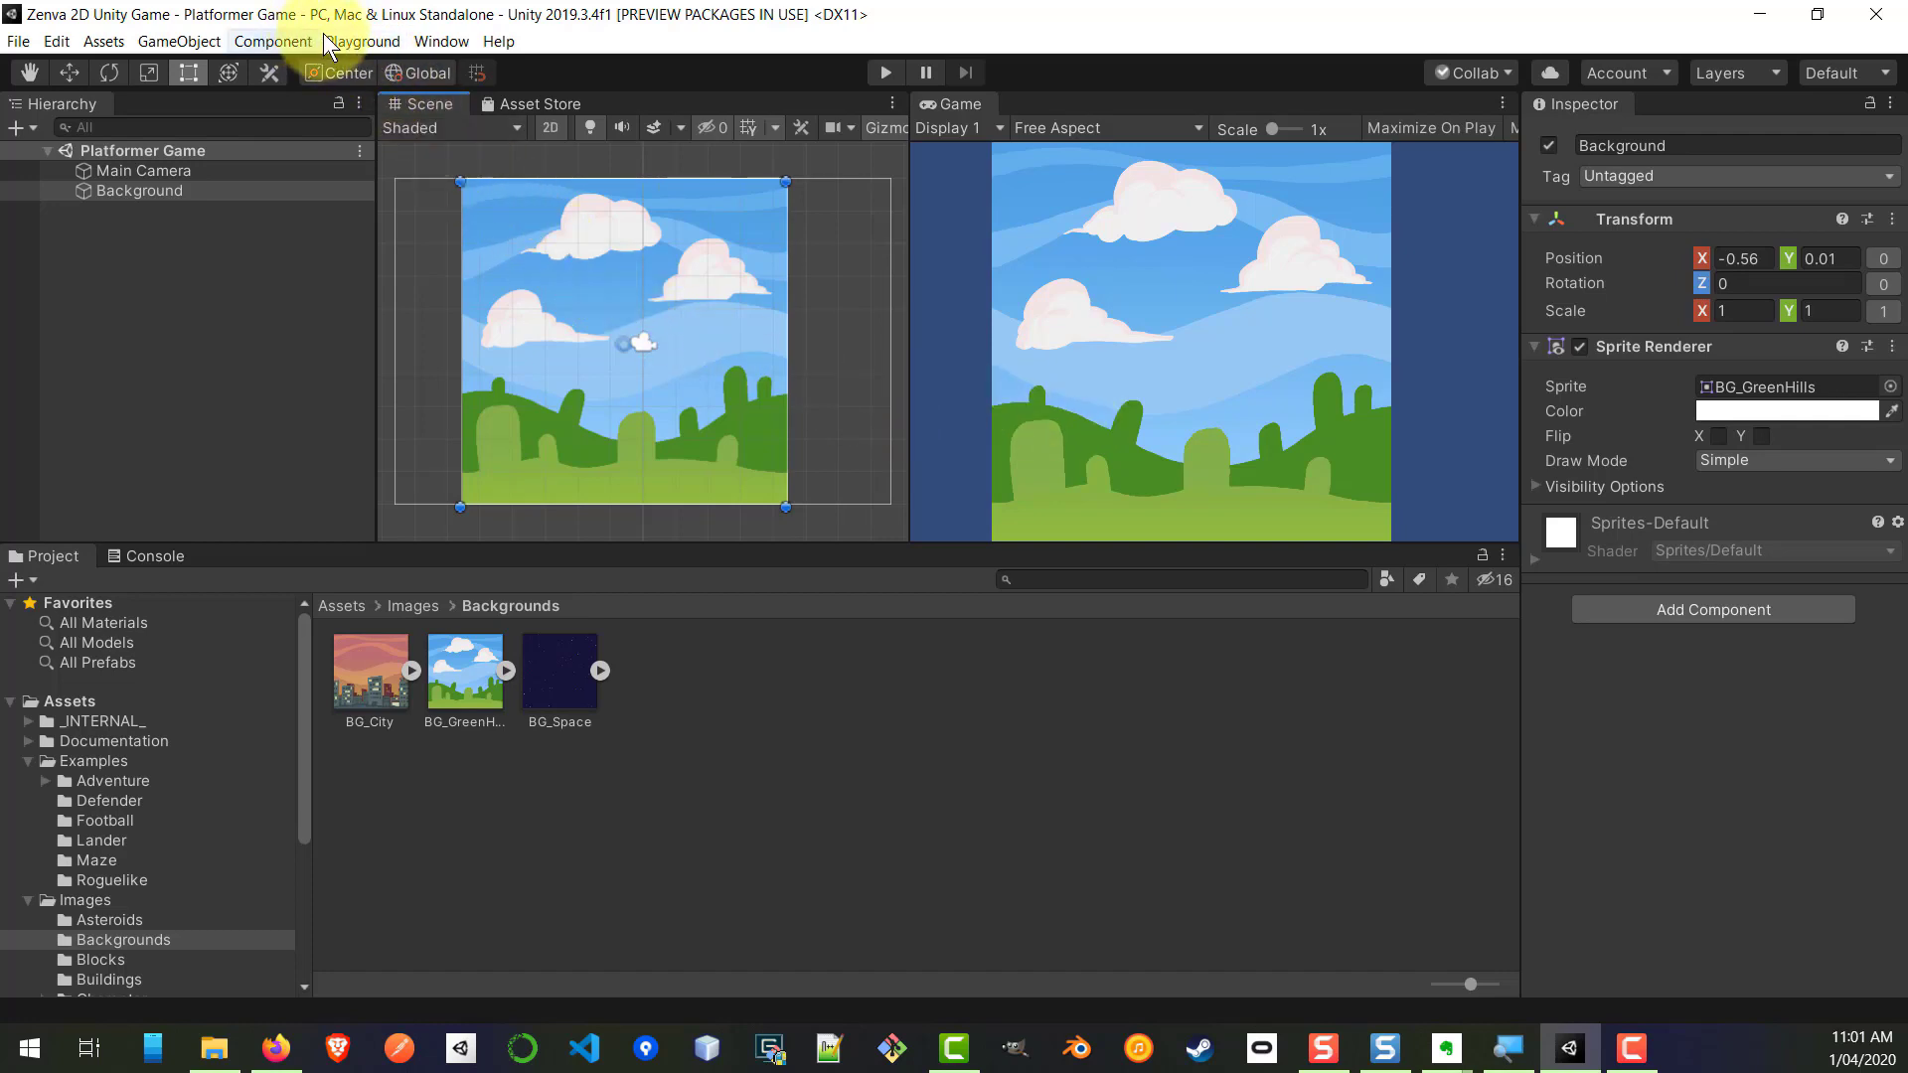
pyautogui.click(373, 38)
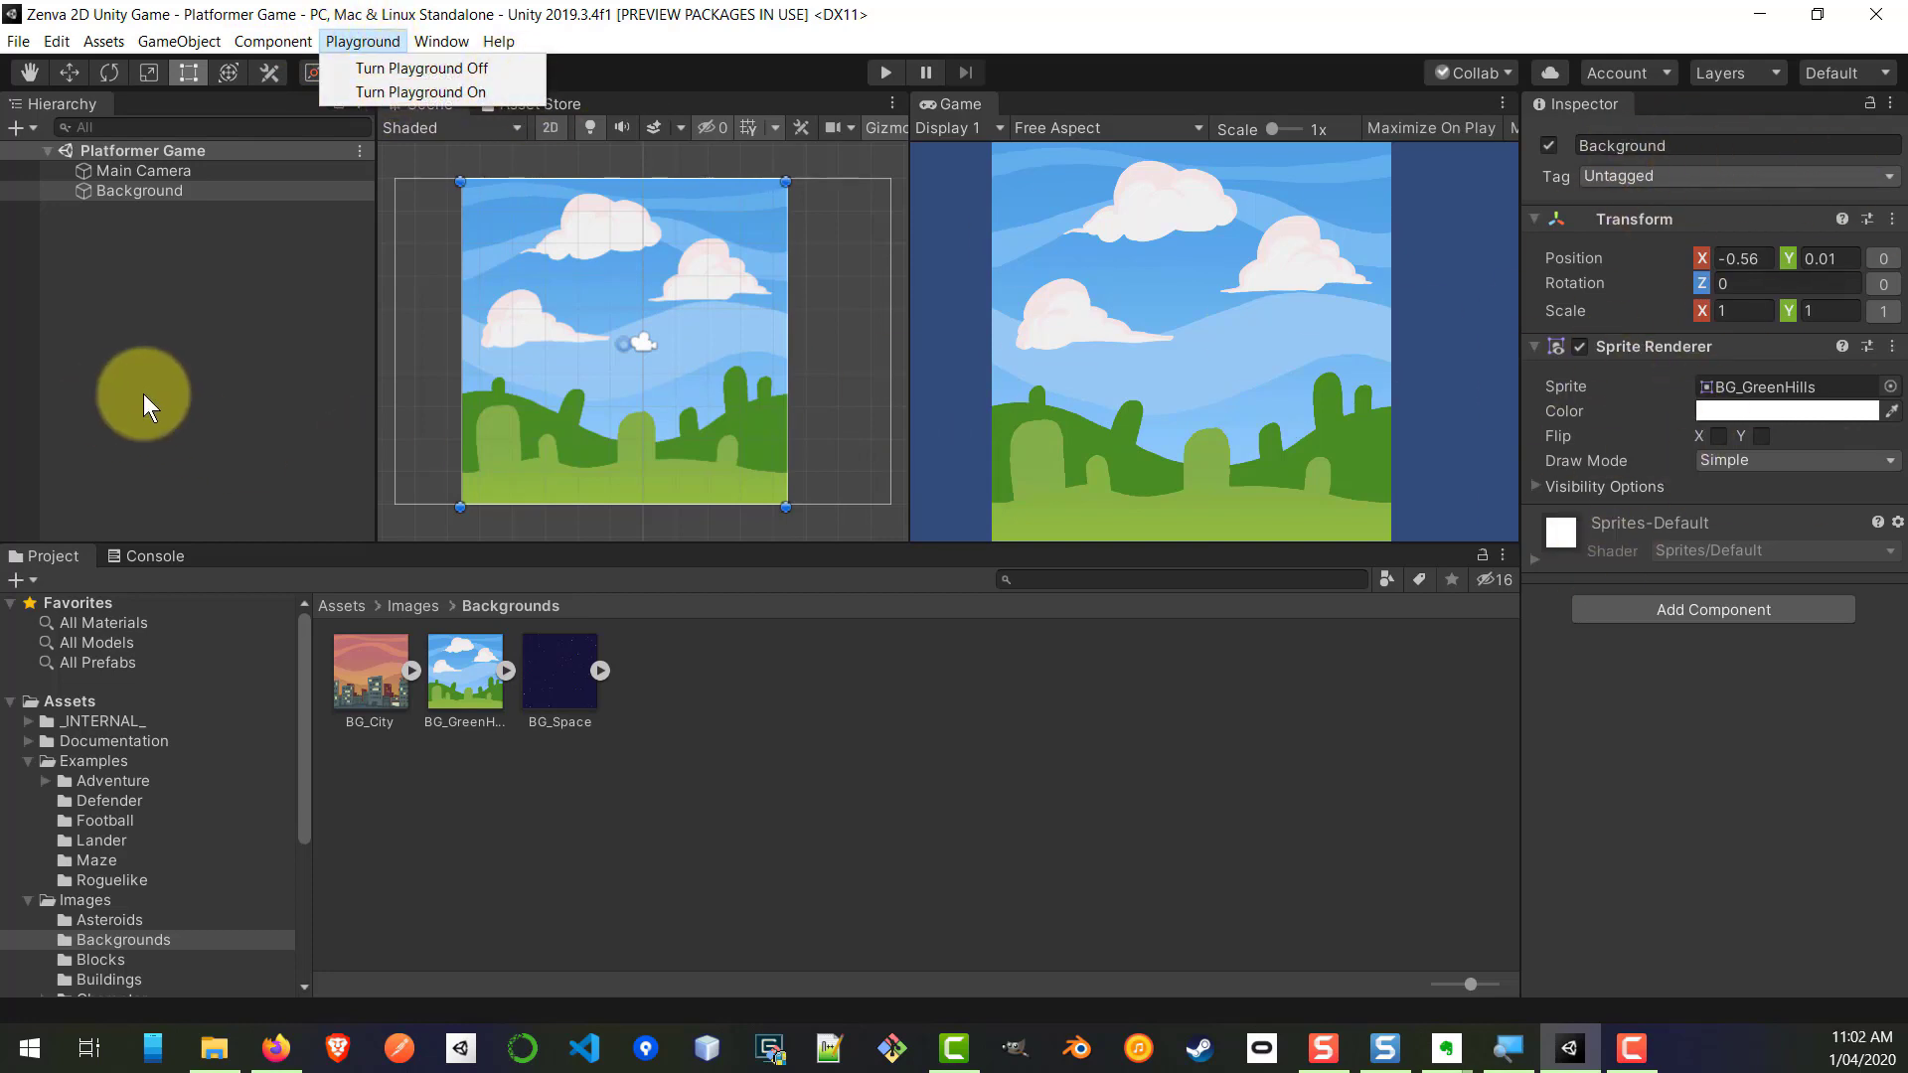
pyautogui.click(210, 375)
pyautogui.click(189, 175)
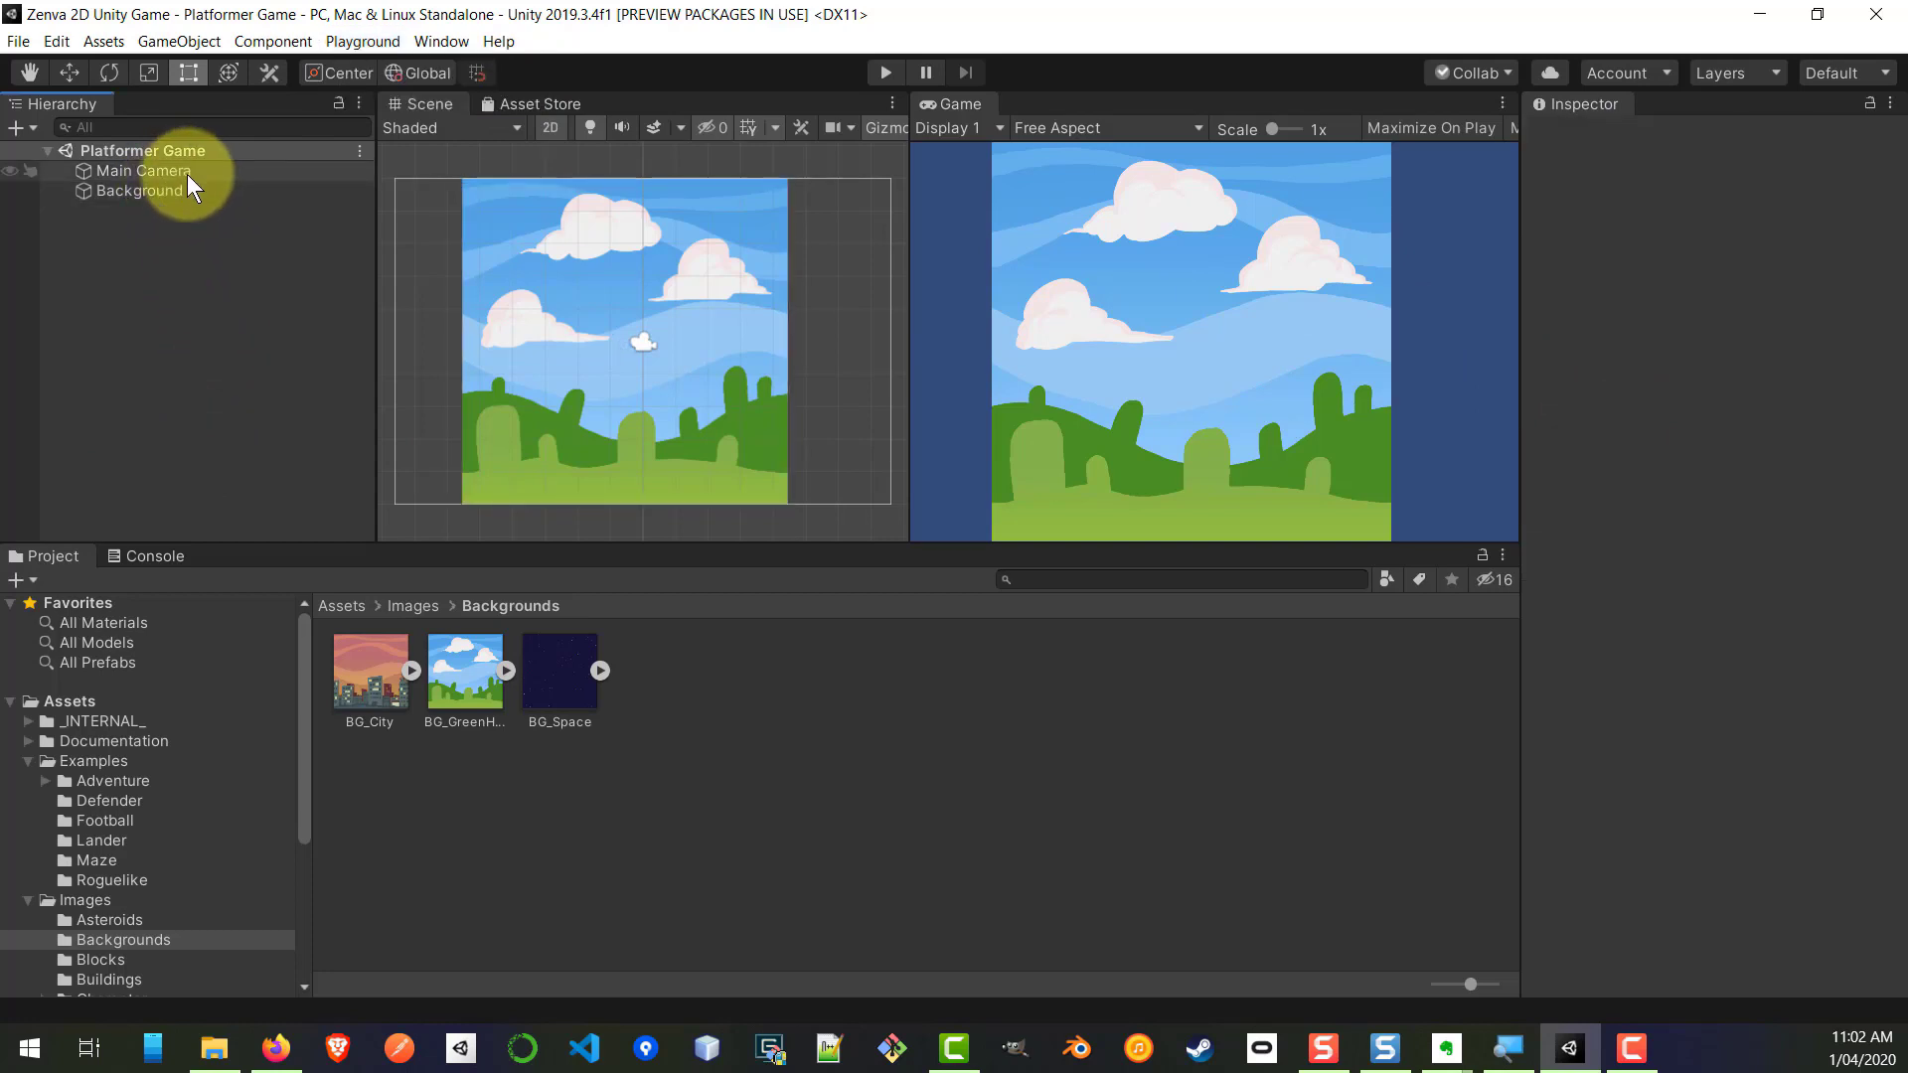
pyautogui.click(179, 192)
pyautogui.click(183, 171)
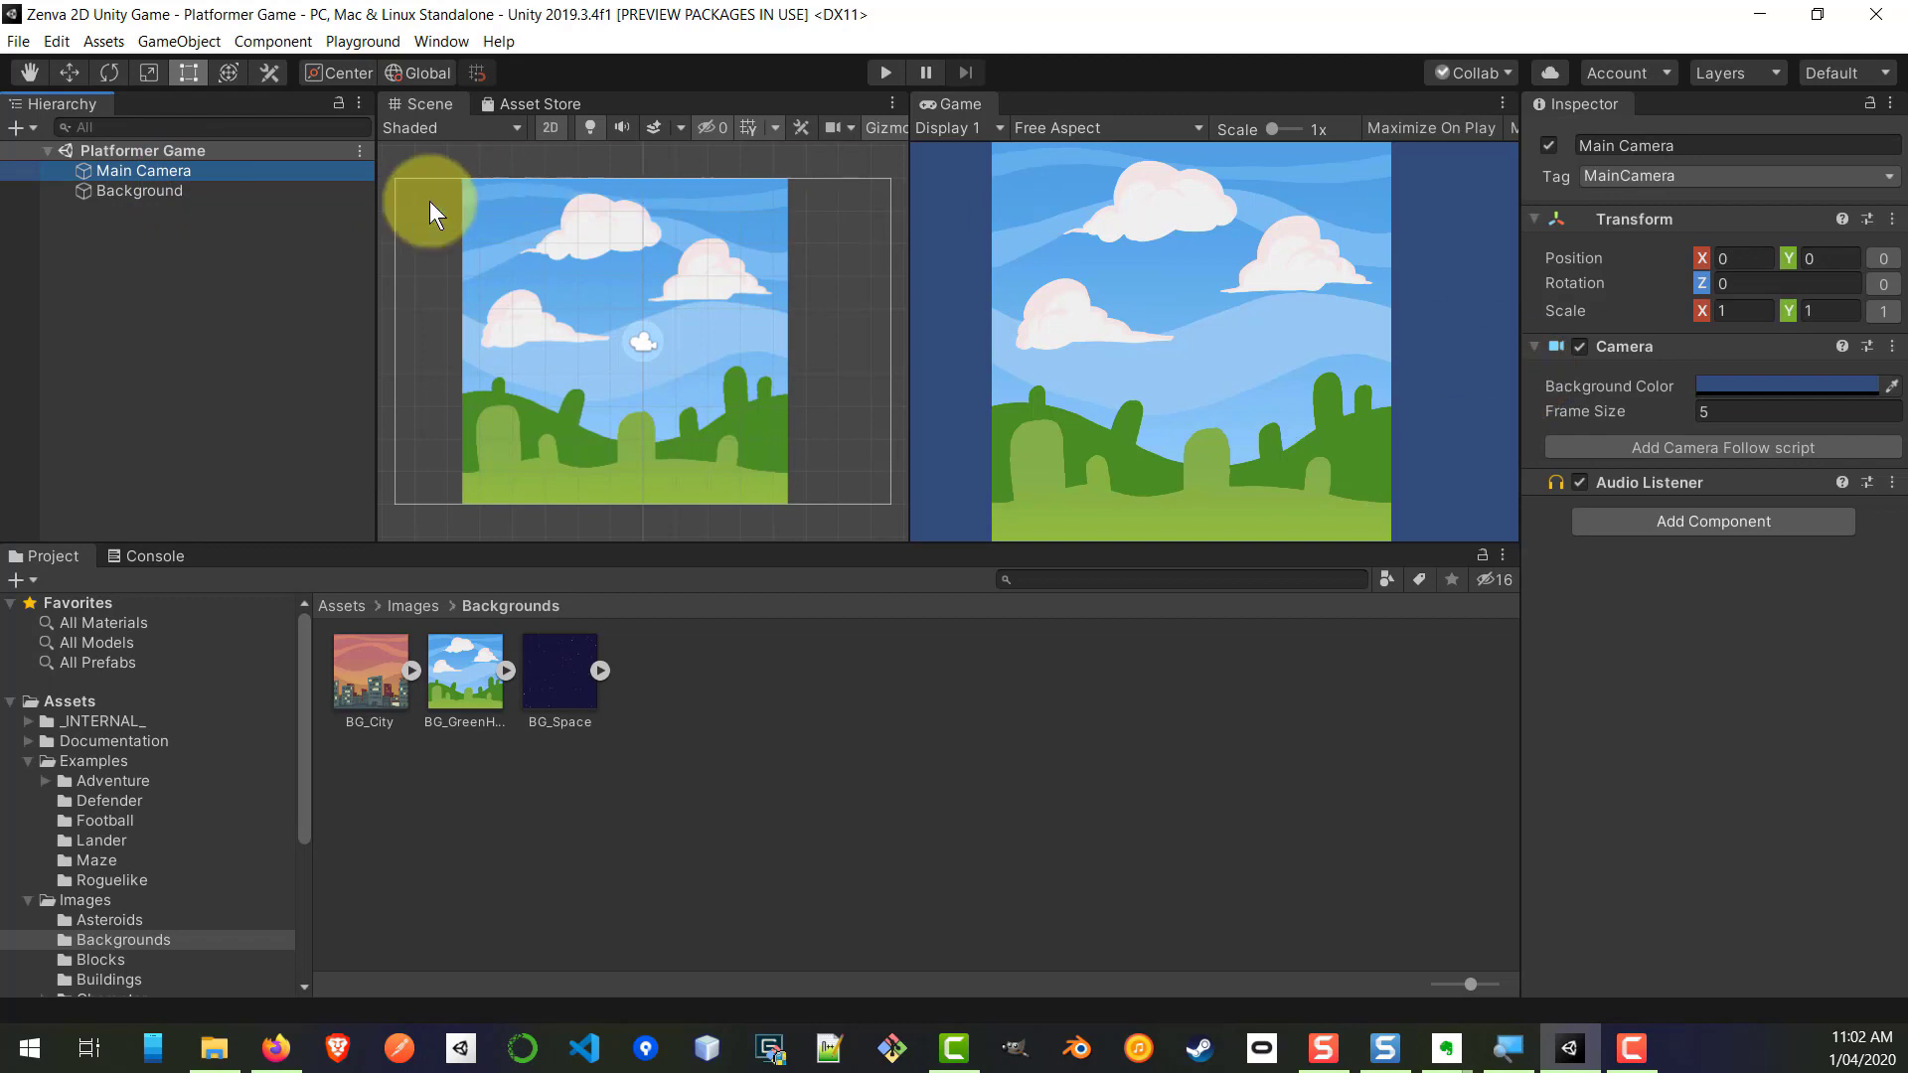
# Step: Shift the Background sprite horizontally to about X -0.22 and widen the Scene view
pyautogui.click(157, 189)
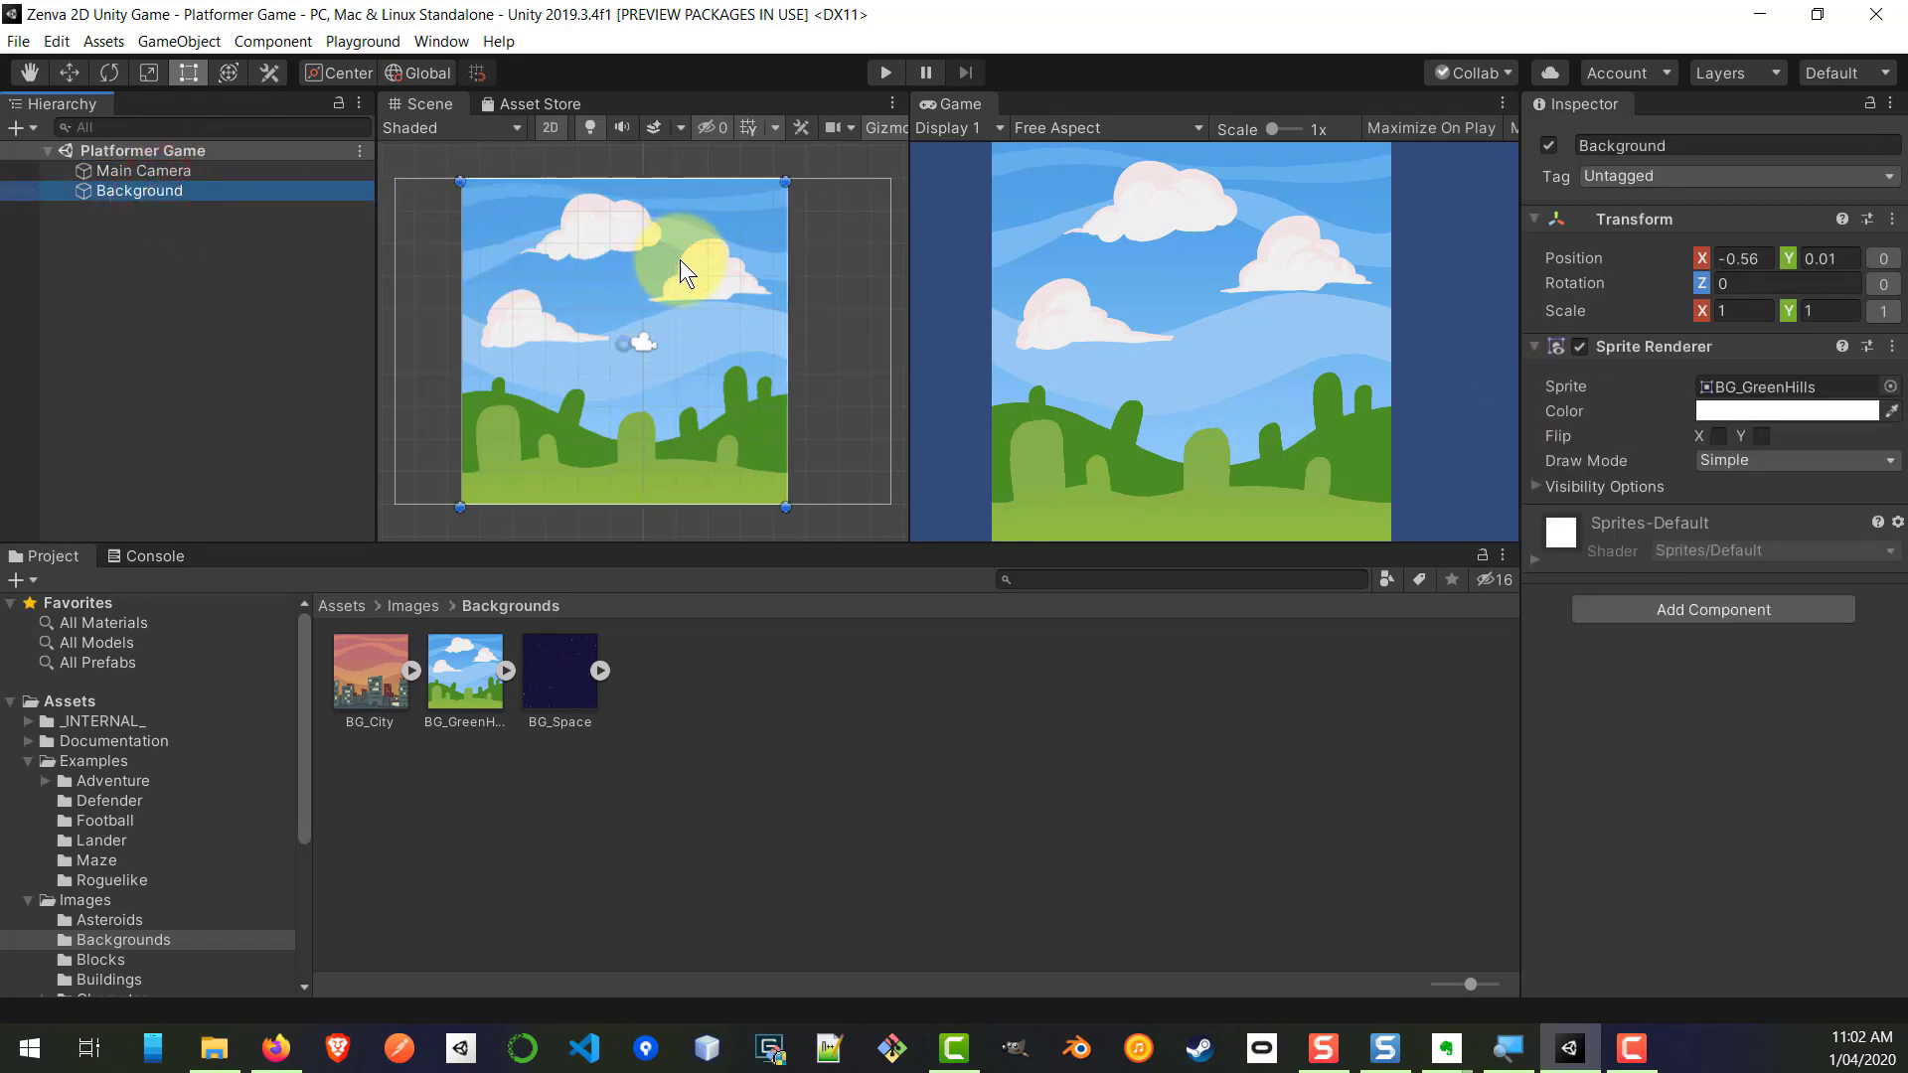
pyautogui.moveTo(680, 260); pyautogui.dragTo(700, 259)
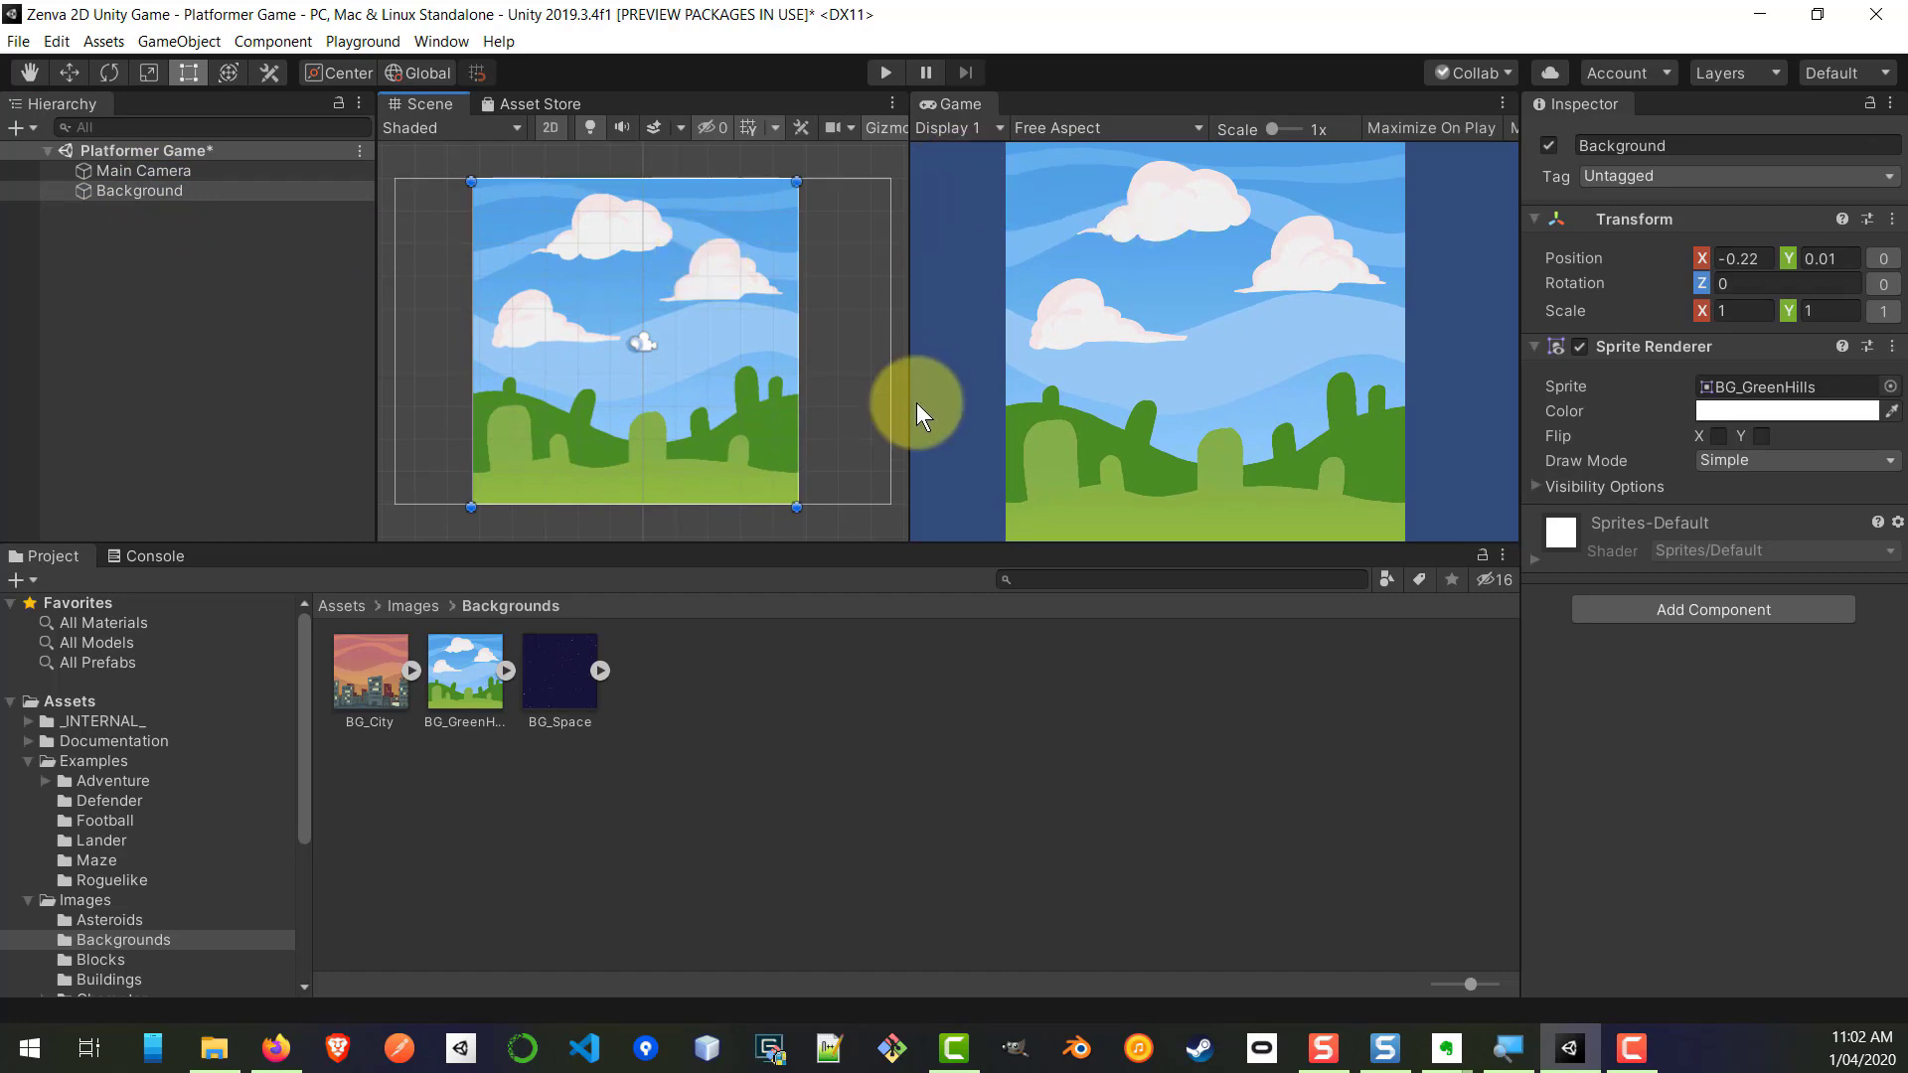
pyautogui.moveTo(907, 326); pyautogui.dragTo(1043, 361)
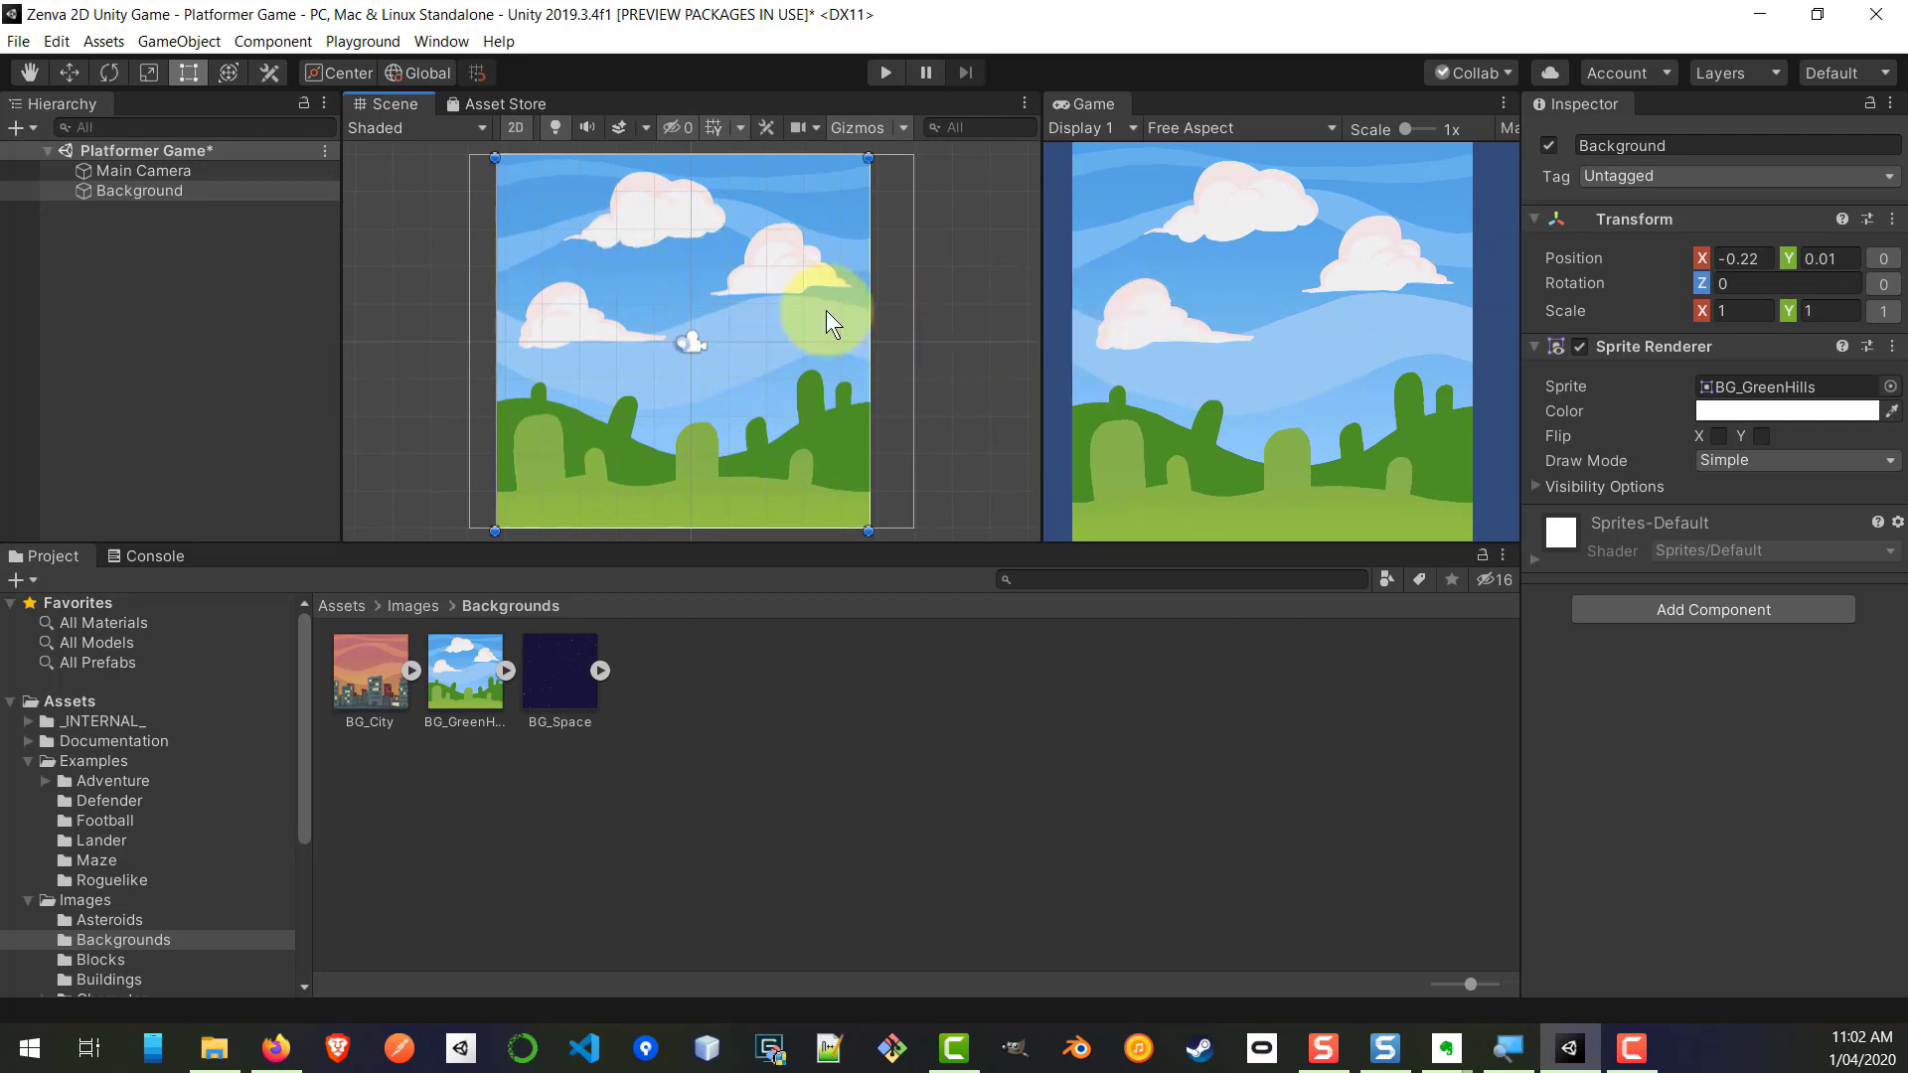
# Step: Try stretching the Background sprite with the Rect Tool to a scale of about 2.52 by 0.95, and undo the stretch
pyautogui.click(150, 66)
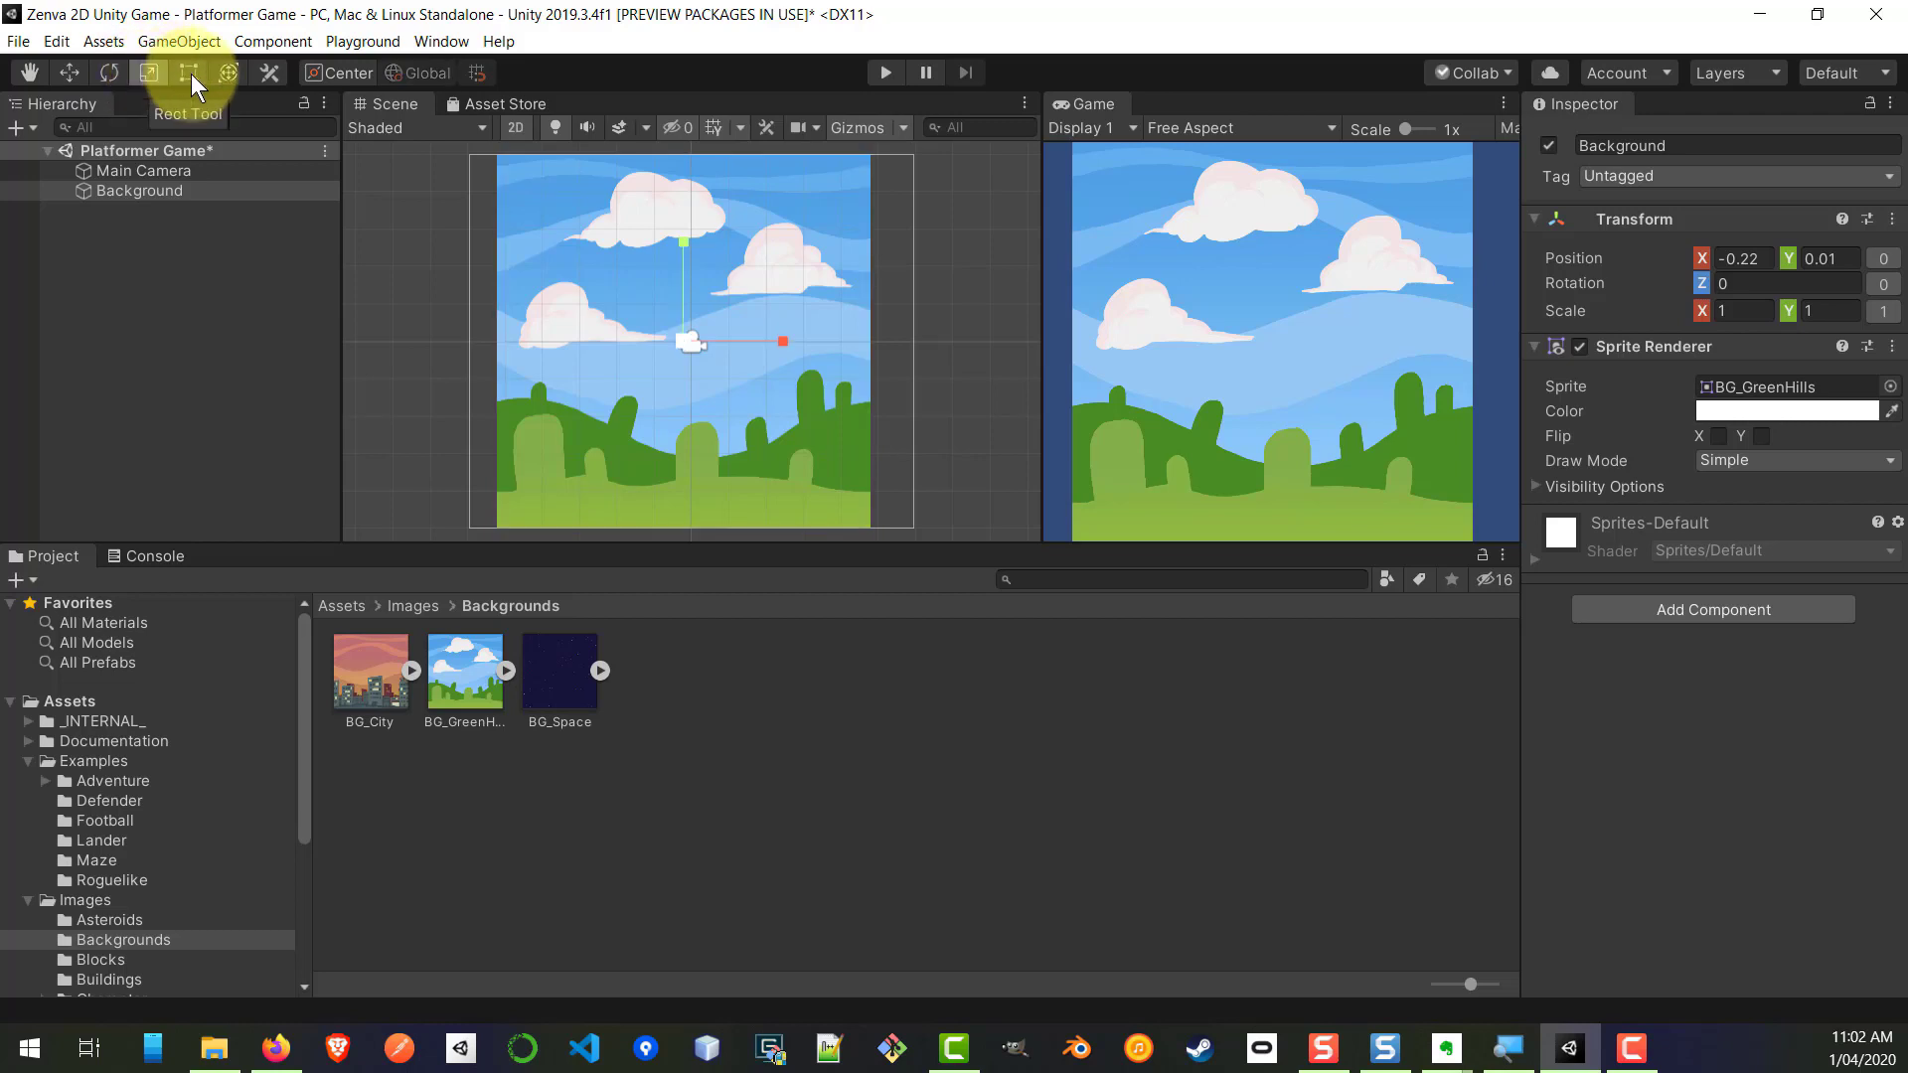
pyautogui.click(189, 72)
pyautogui.moveTo(869, 158); pyautogui.dragTo(1434, 177)
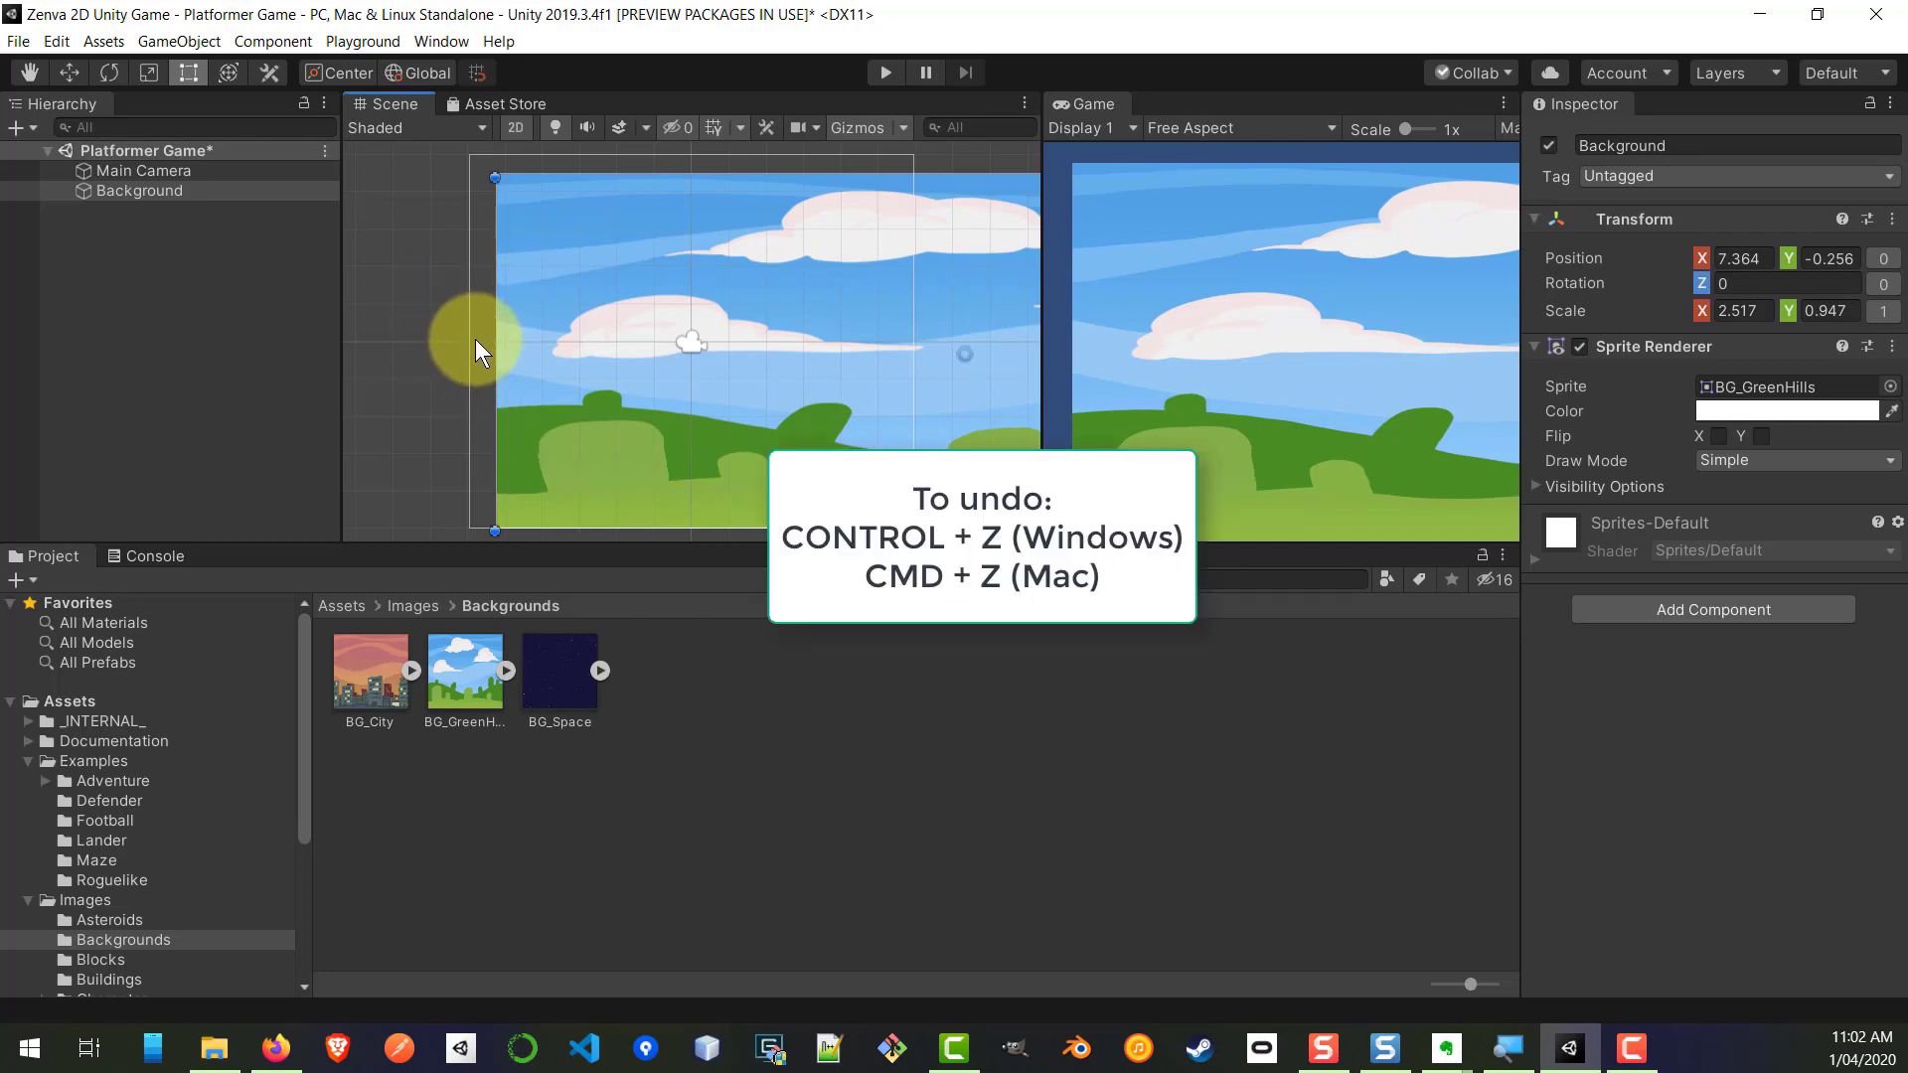
pyautogui.hotkey('ctrl', 'z')
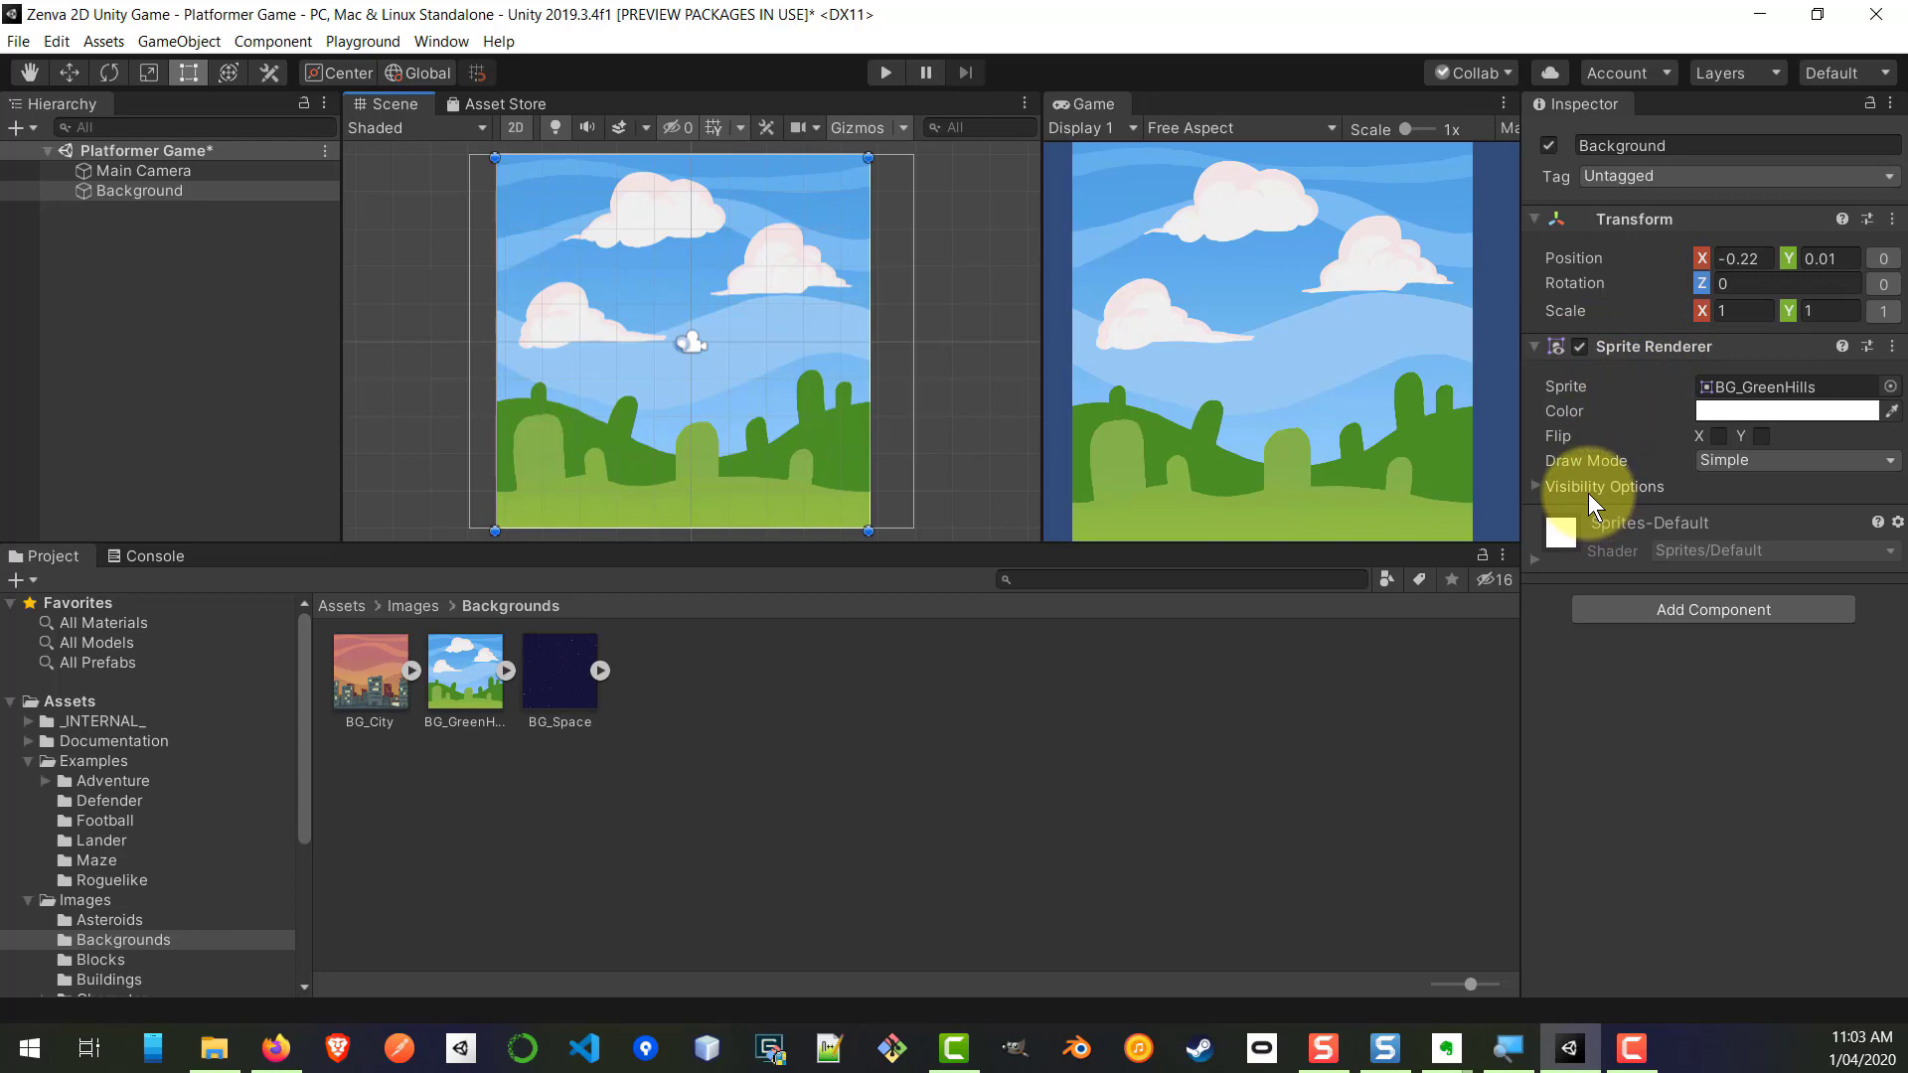
# Step: Set the Background sprite's draw mode to Tiled and extend it on both sides of the camera frame to about 28.87 by 13.30
pyautogui.click(1738, 461)
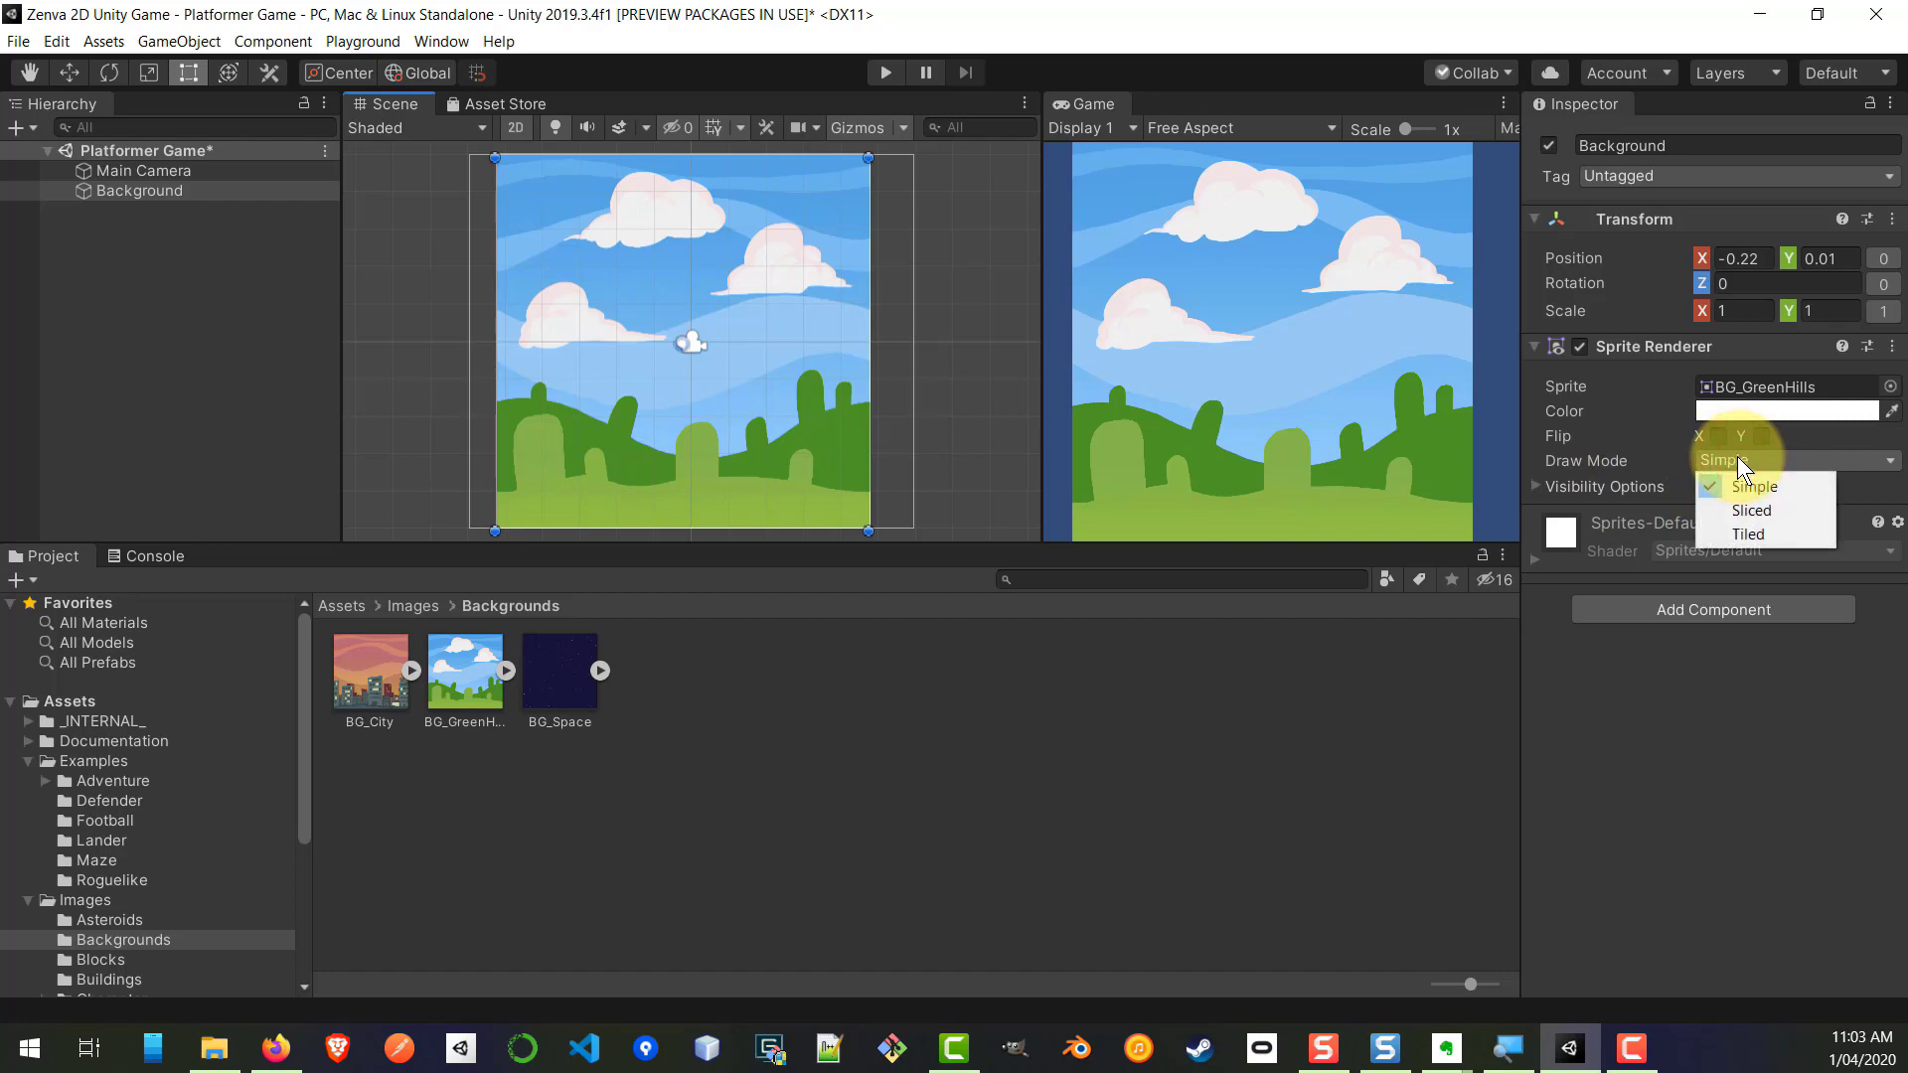
pyautogui.click(1781, 533)
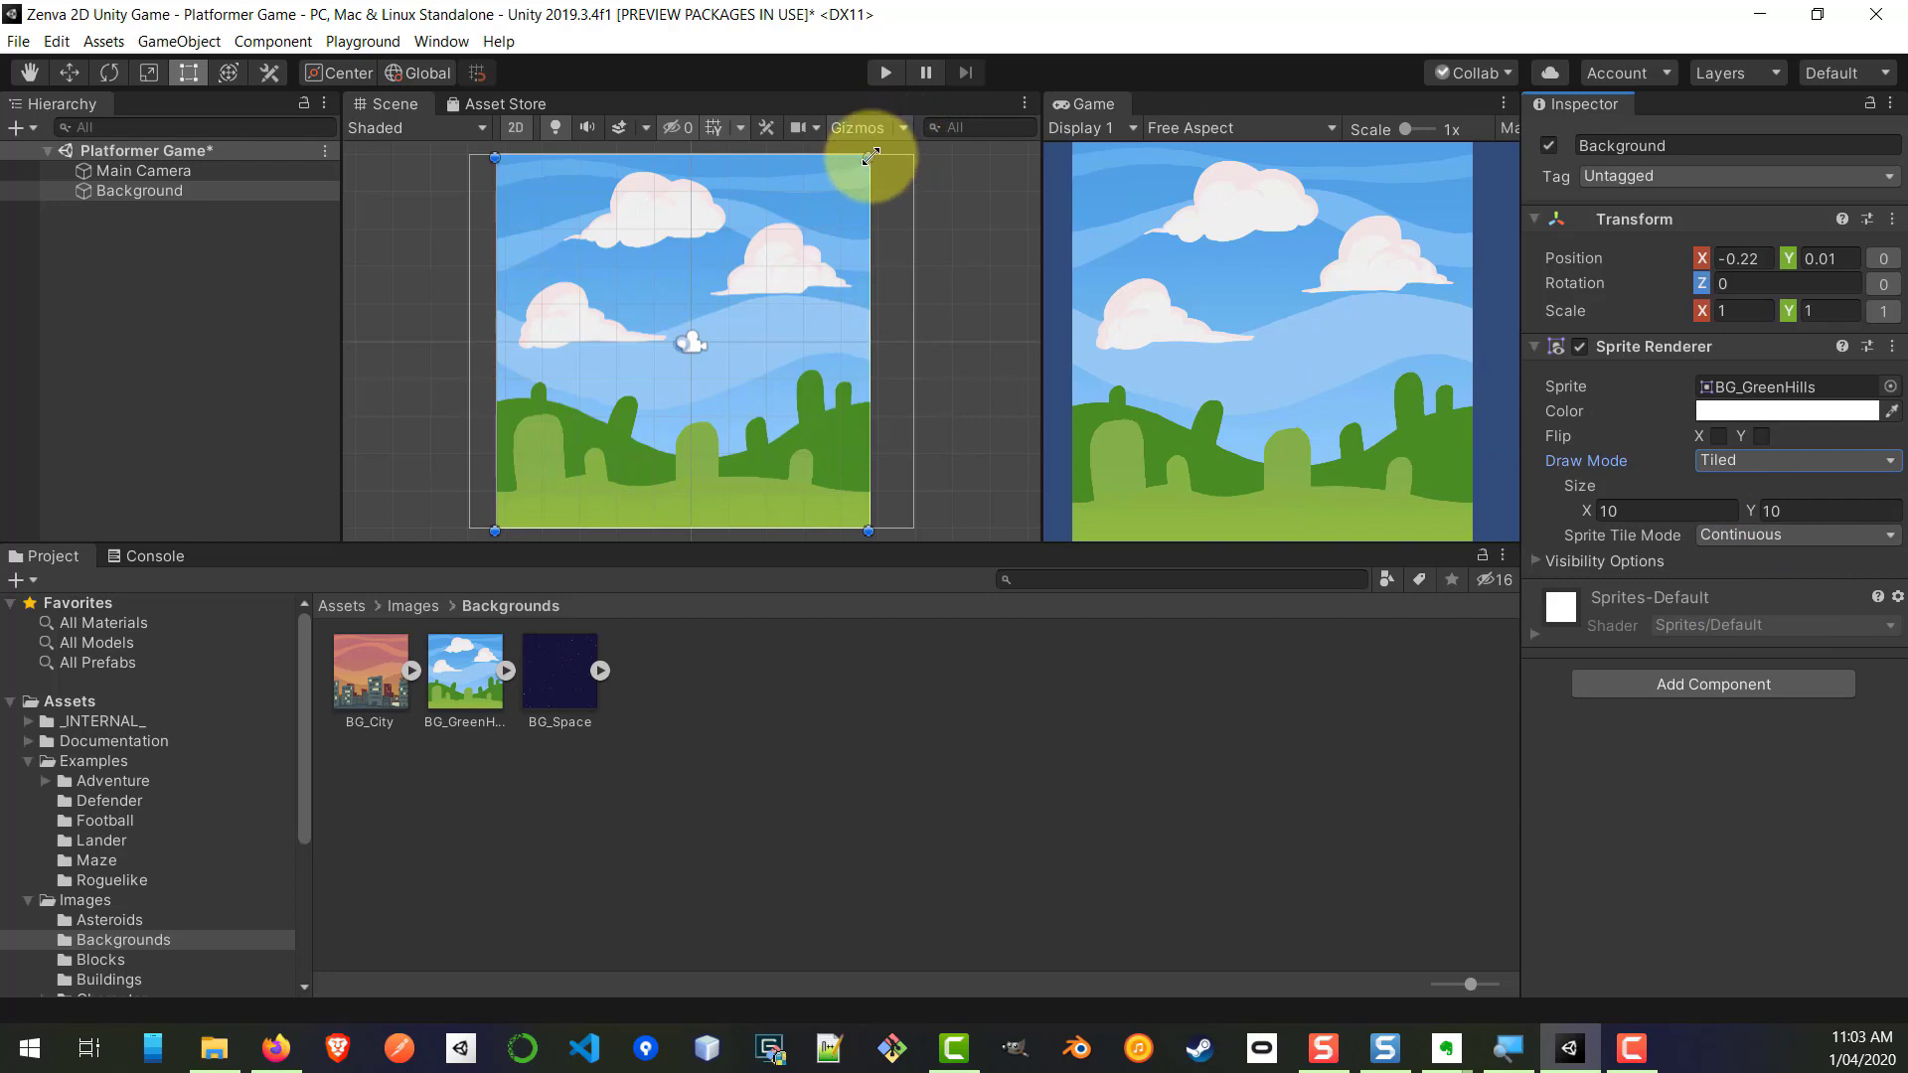
pyautogui.moveTo(870, 157); pyautogui.dragTo(1115, 135)
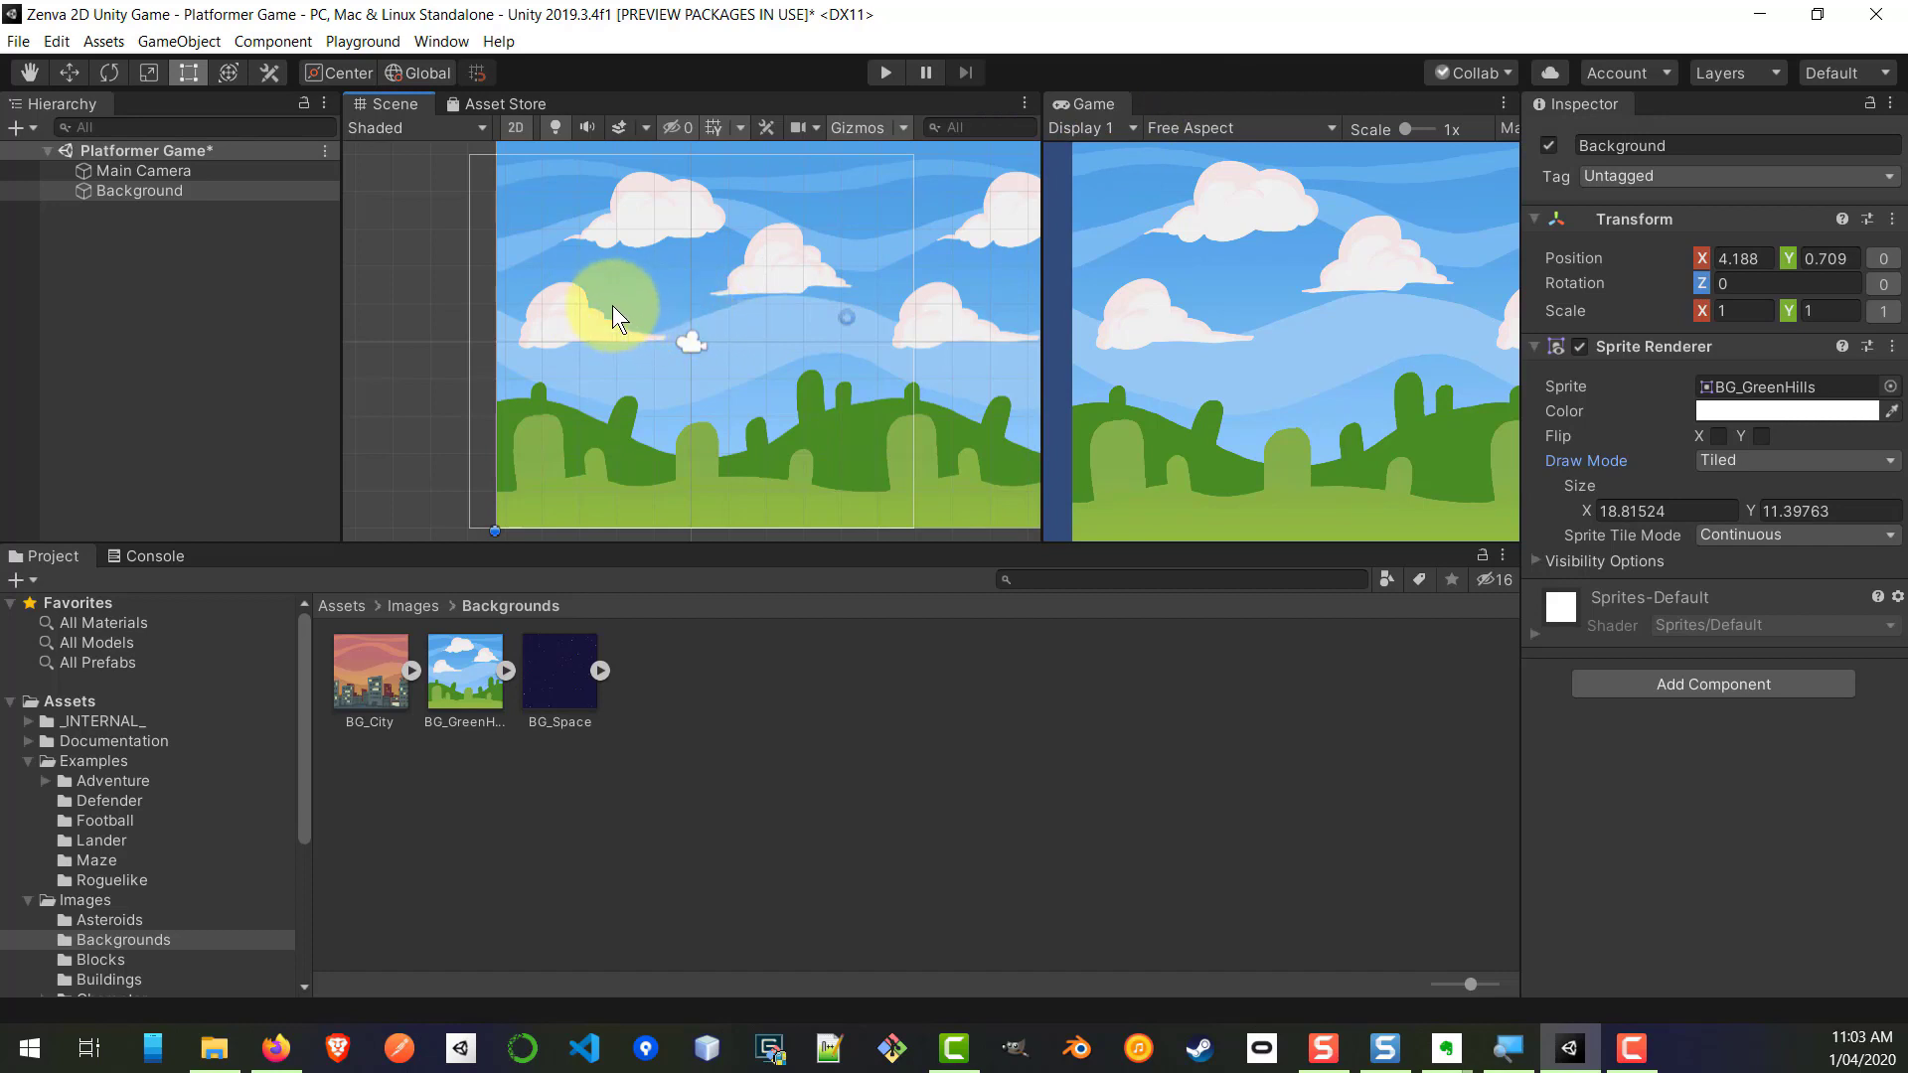
pyautogui.scroll(-8, 556, 313)
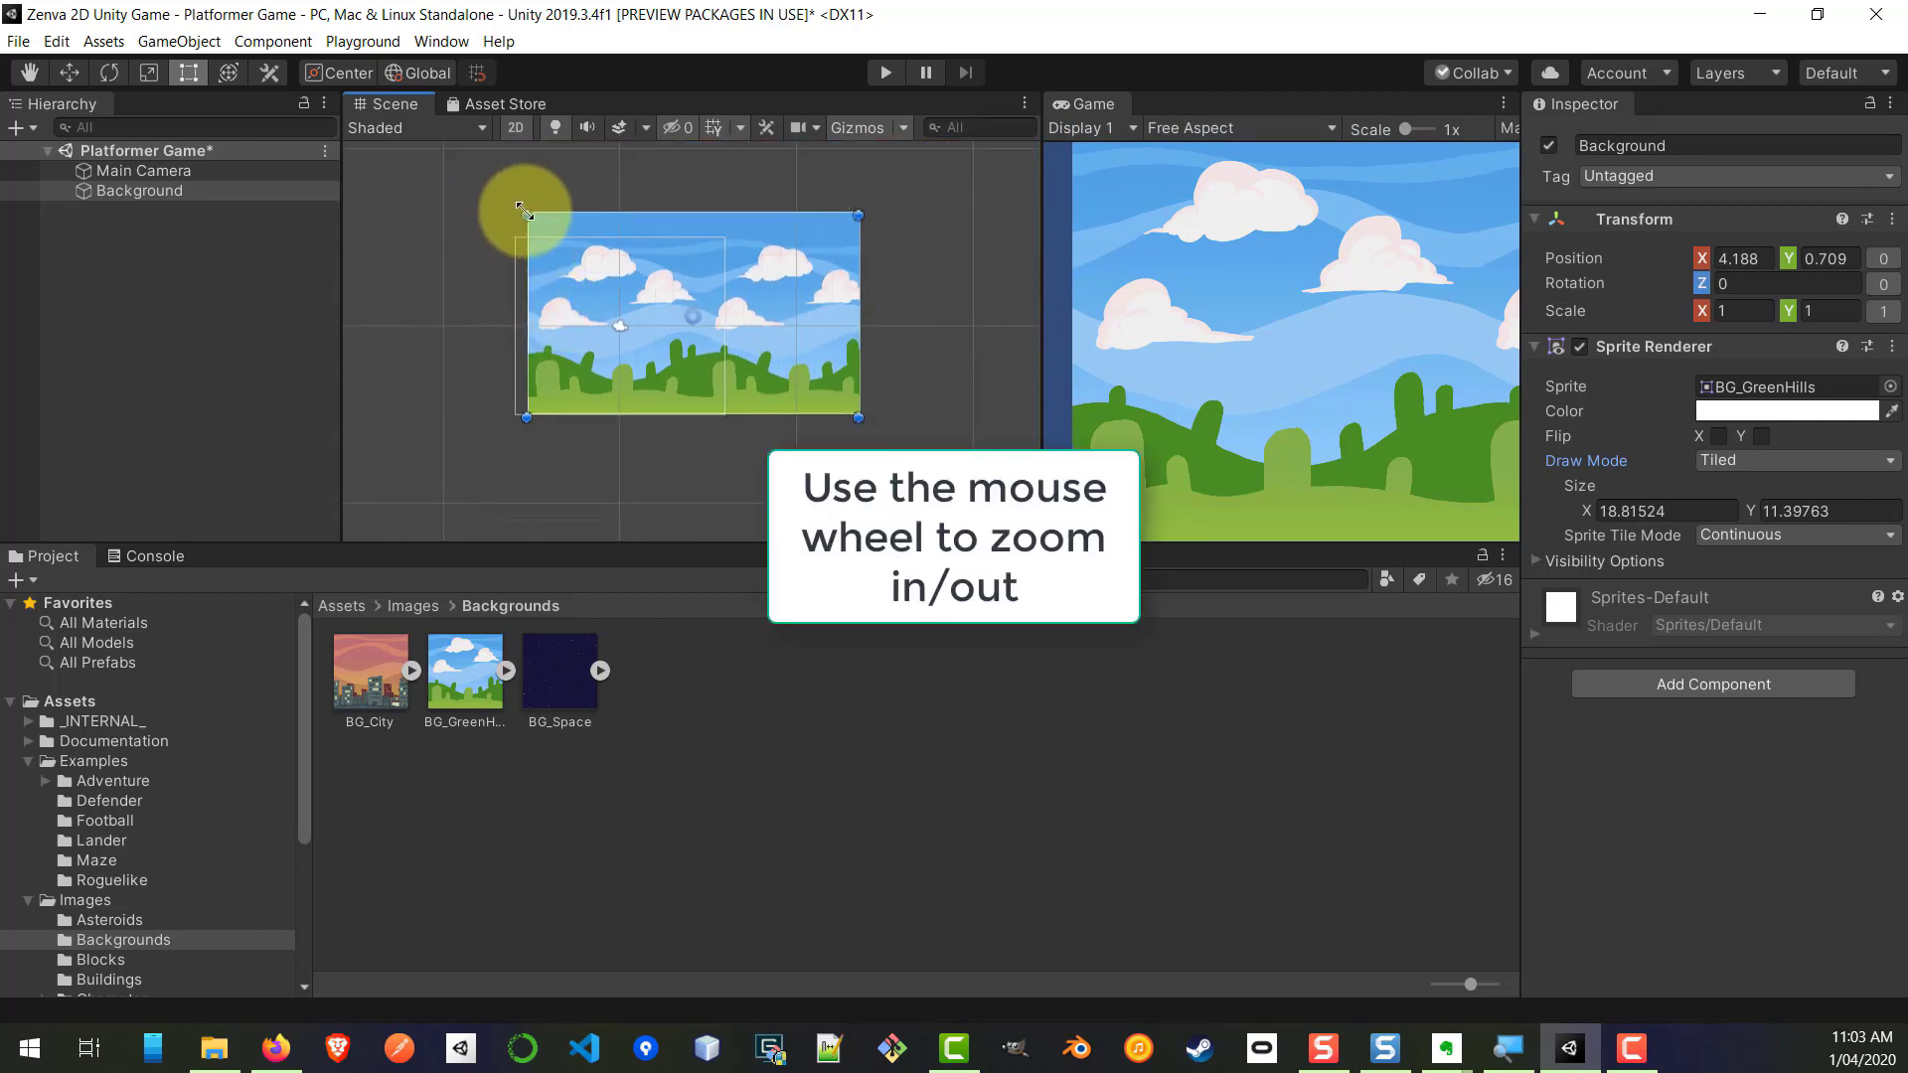
pyautogui.moveTo(521, 211); pyautogui.dragTo(373, 180)
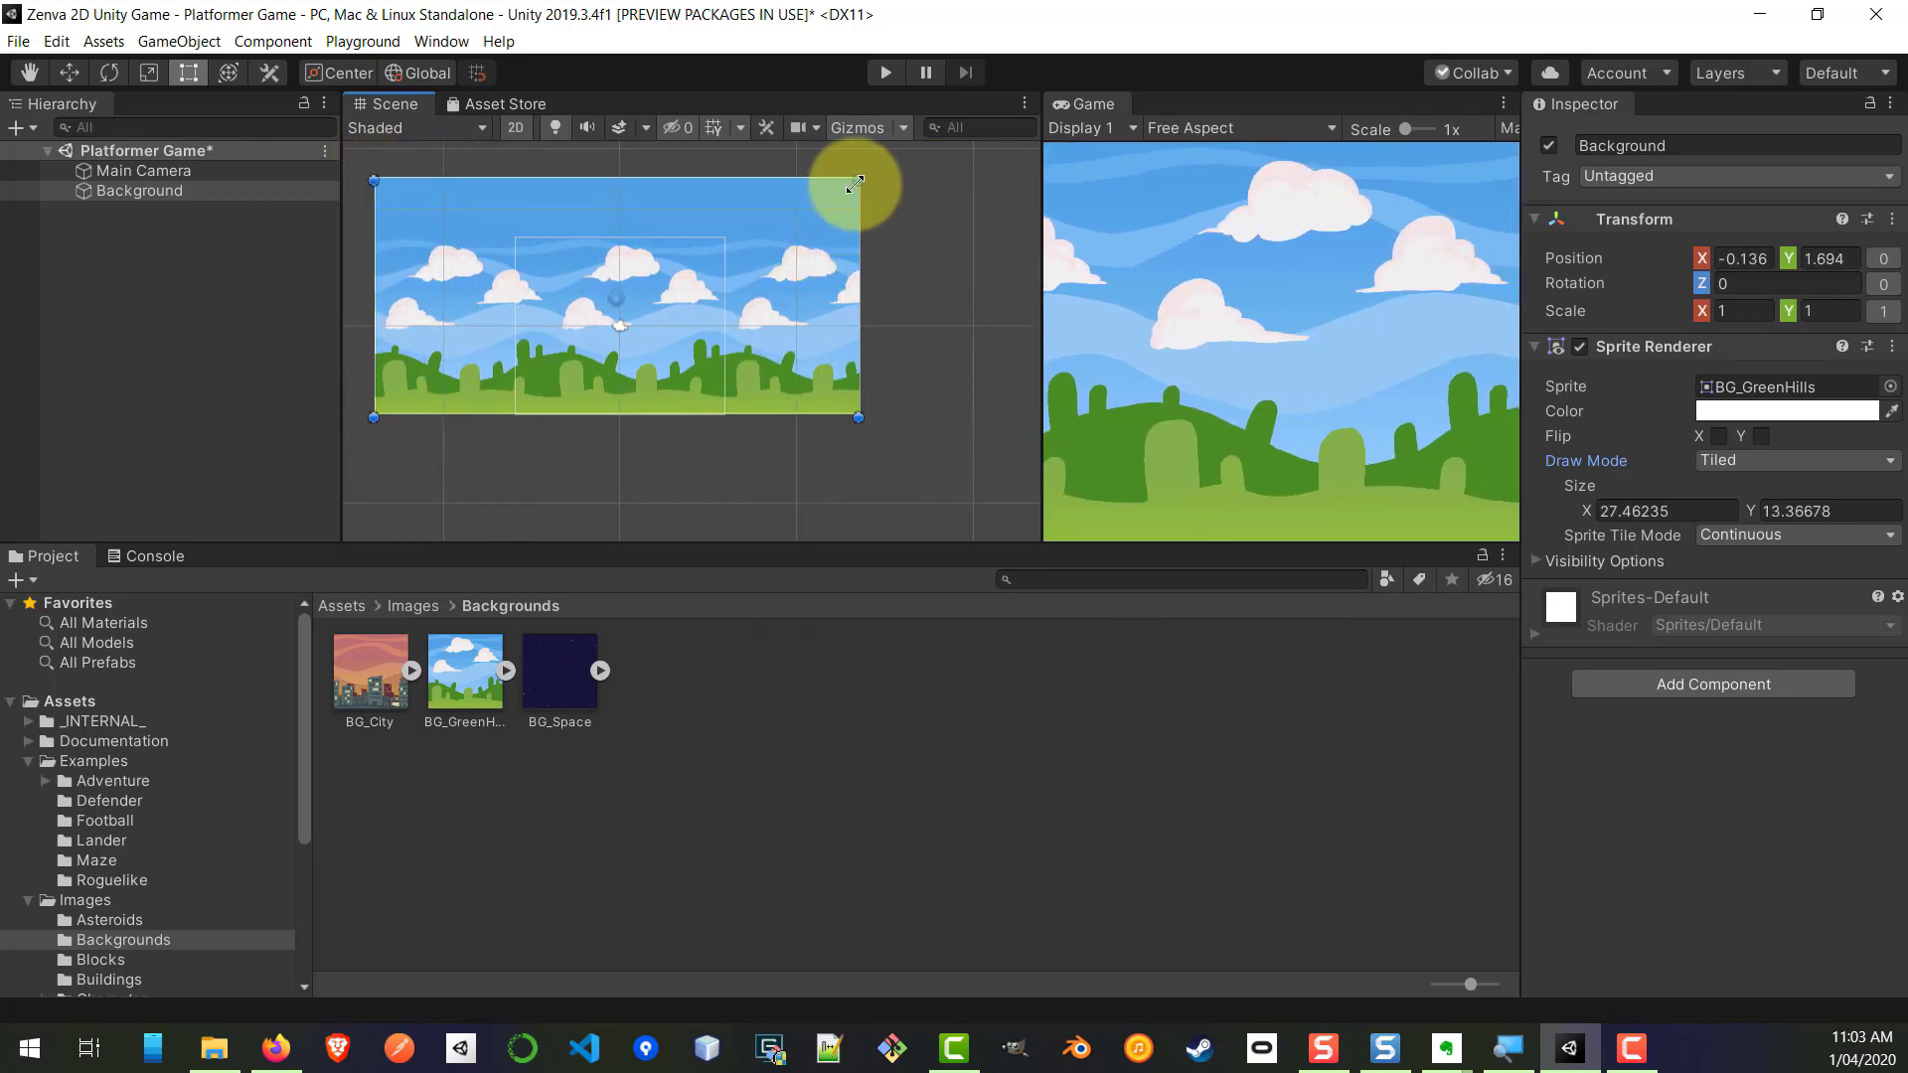
pyautogui.moveTo(855, 182); pyautogui.dragTo(930, 178)
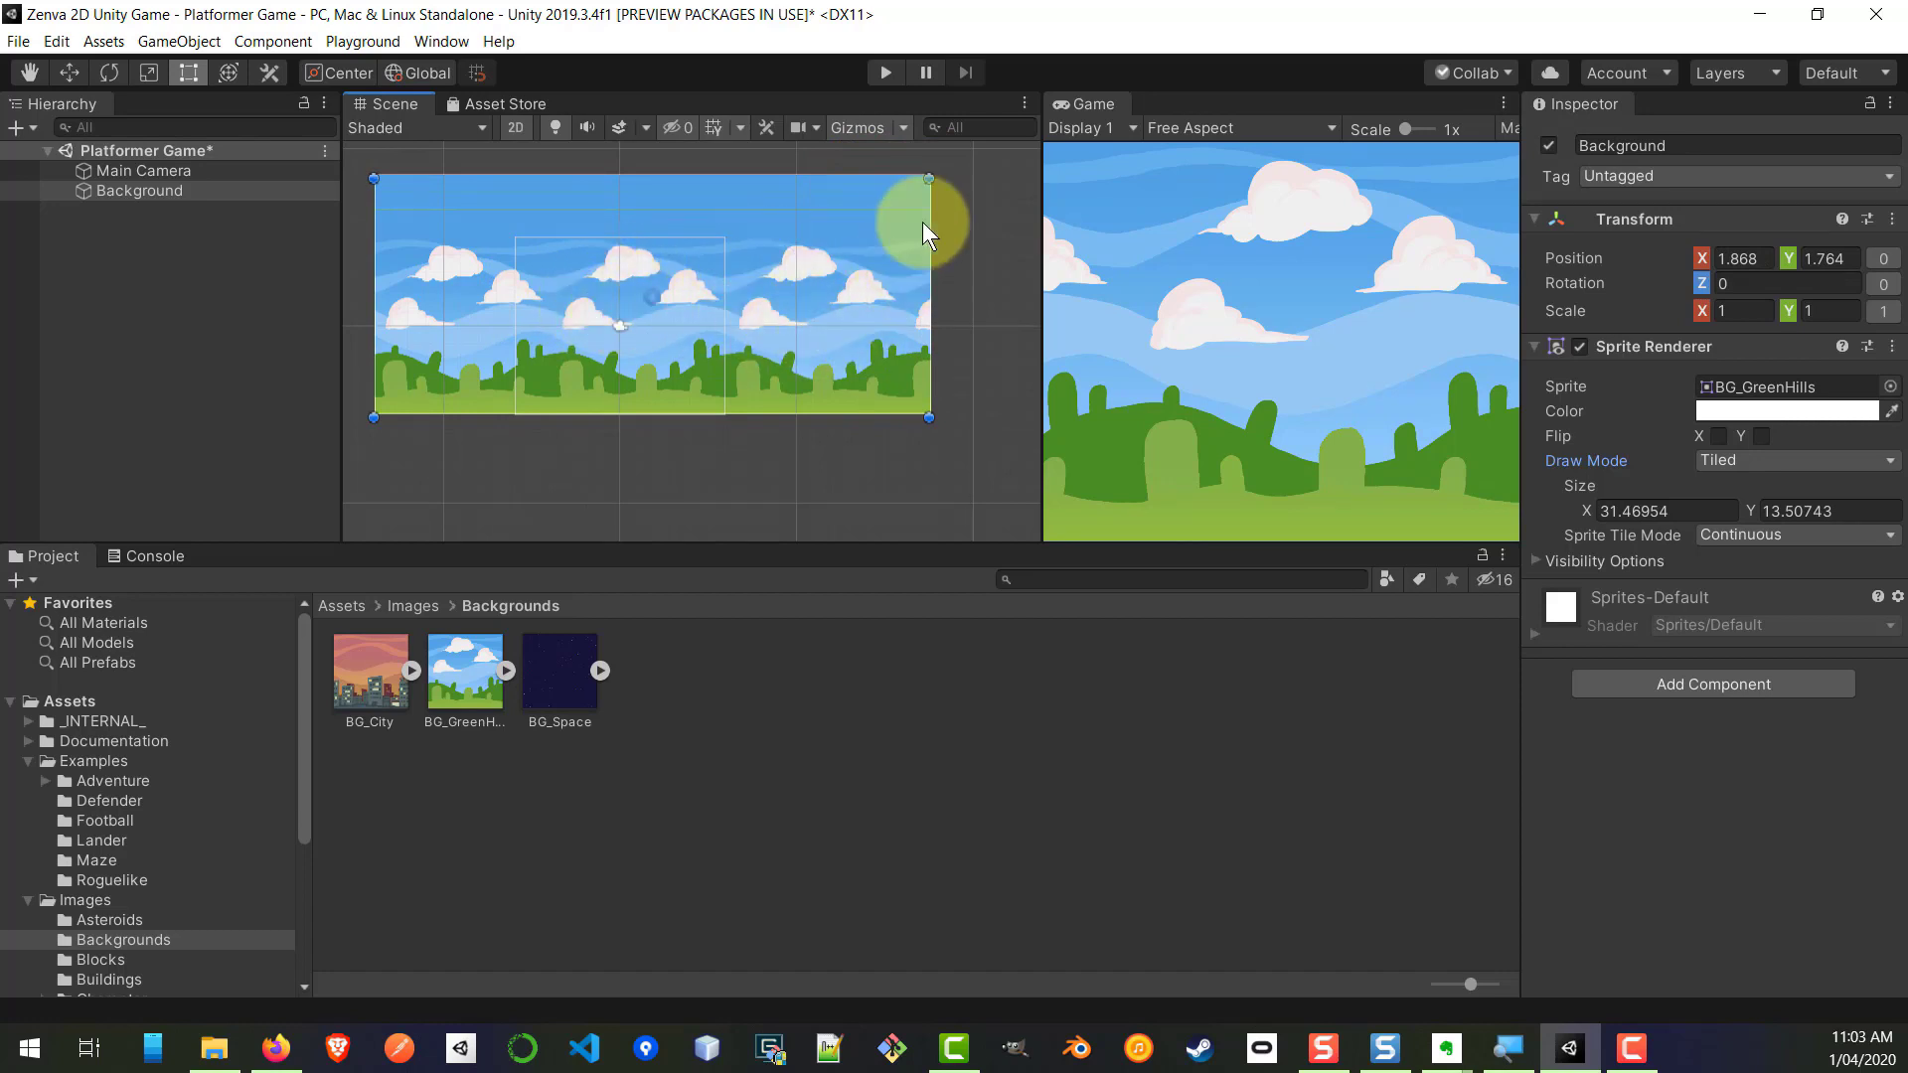
pyautogui.moveTo(929, 178); pyautogui.dragTo(883, 182)
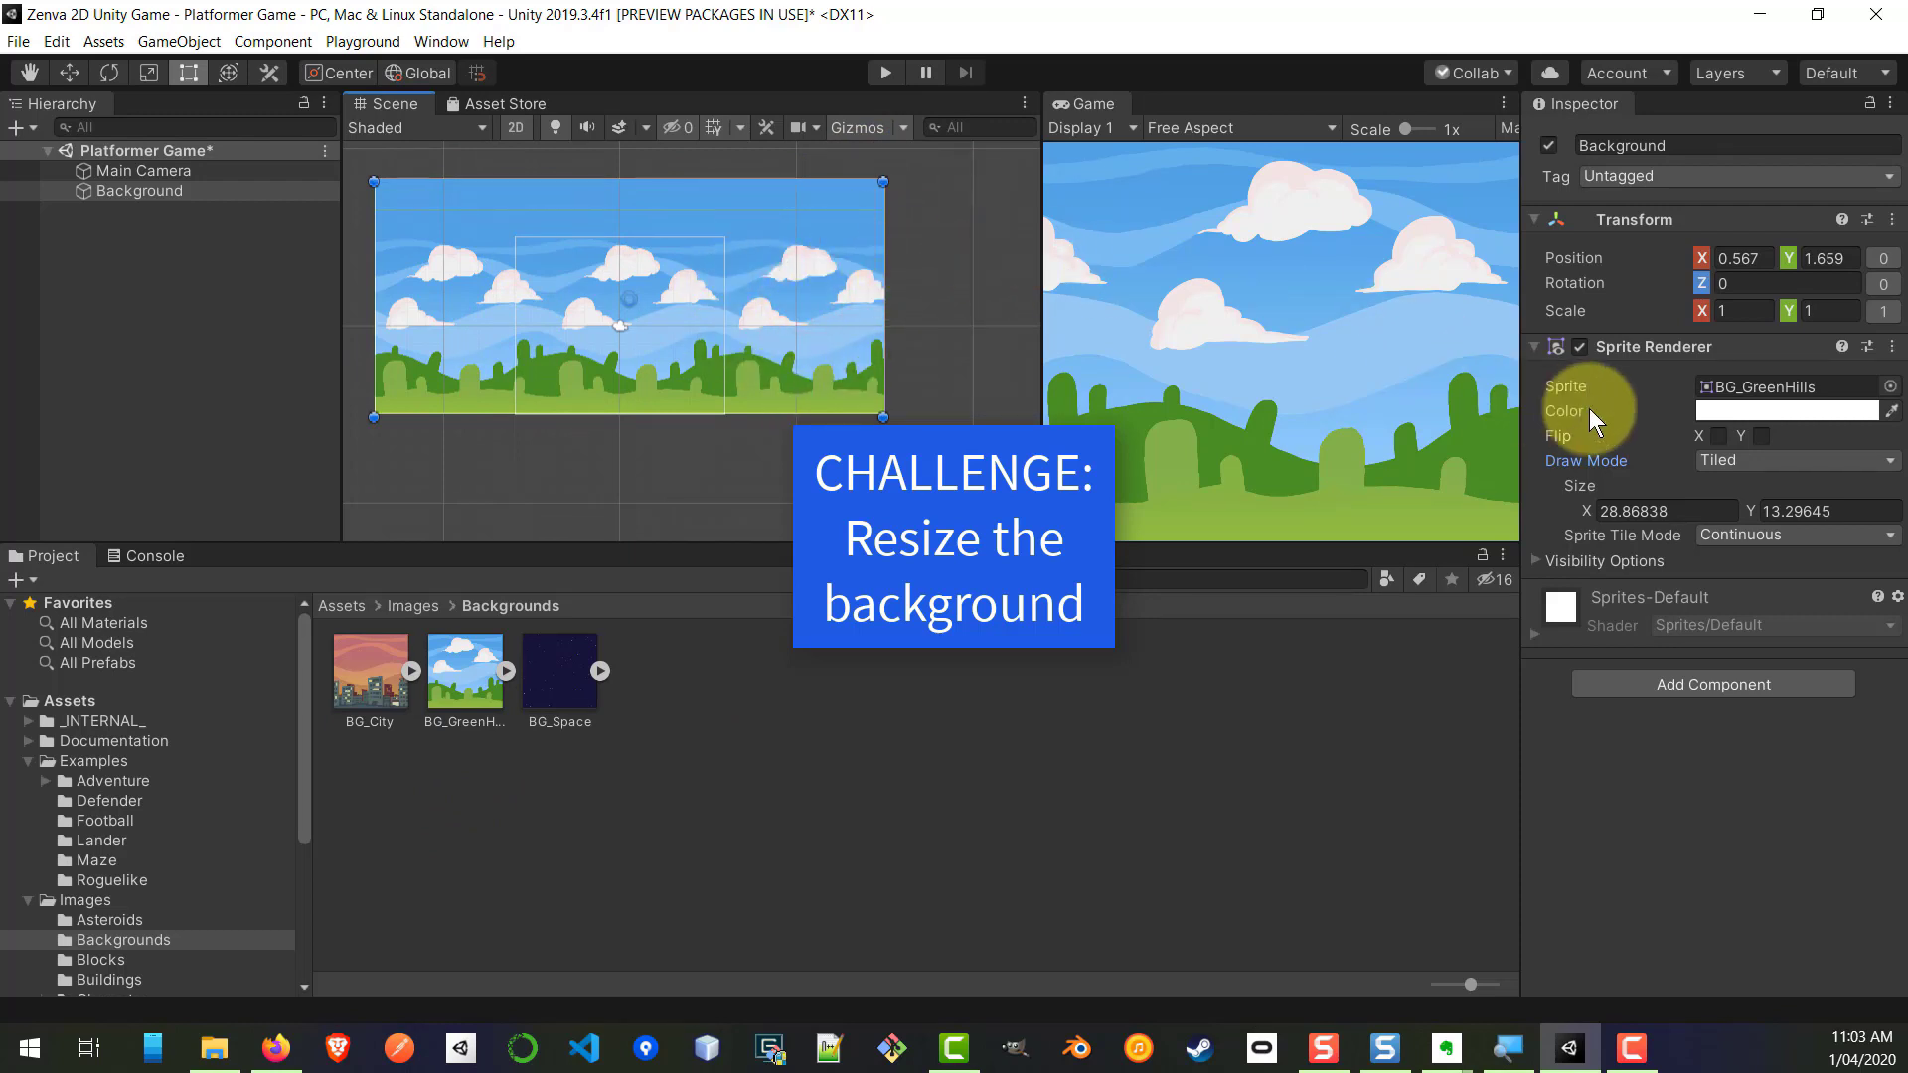
# Step: Assign the Background sprite to the Background sorting layer in its visibility options
pyautogui.click(1584, 563)
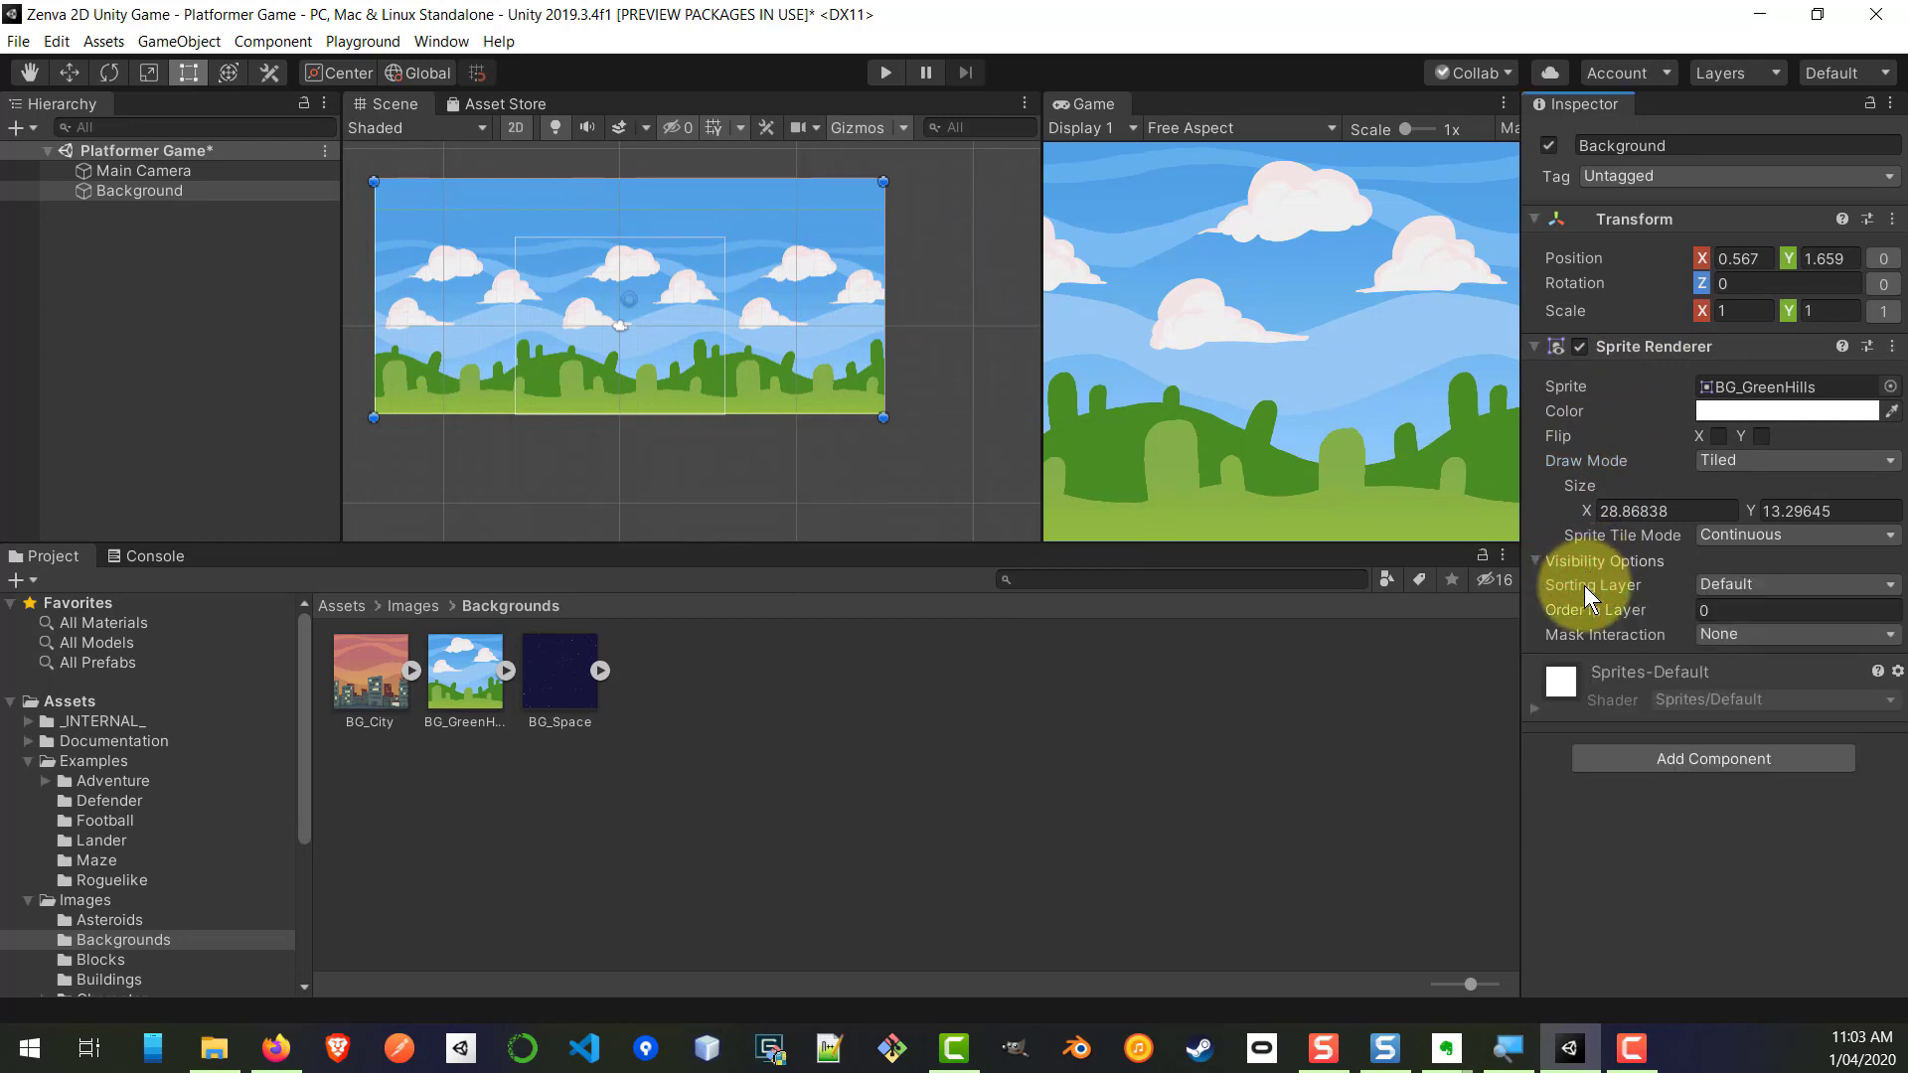
pyautogui.click(1726, 588)
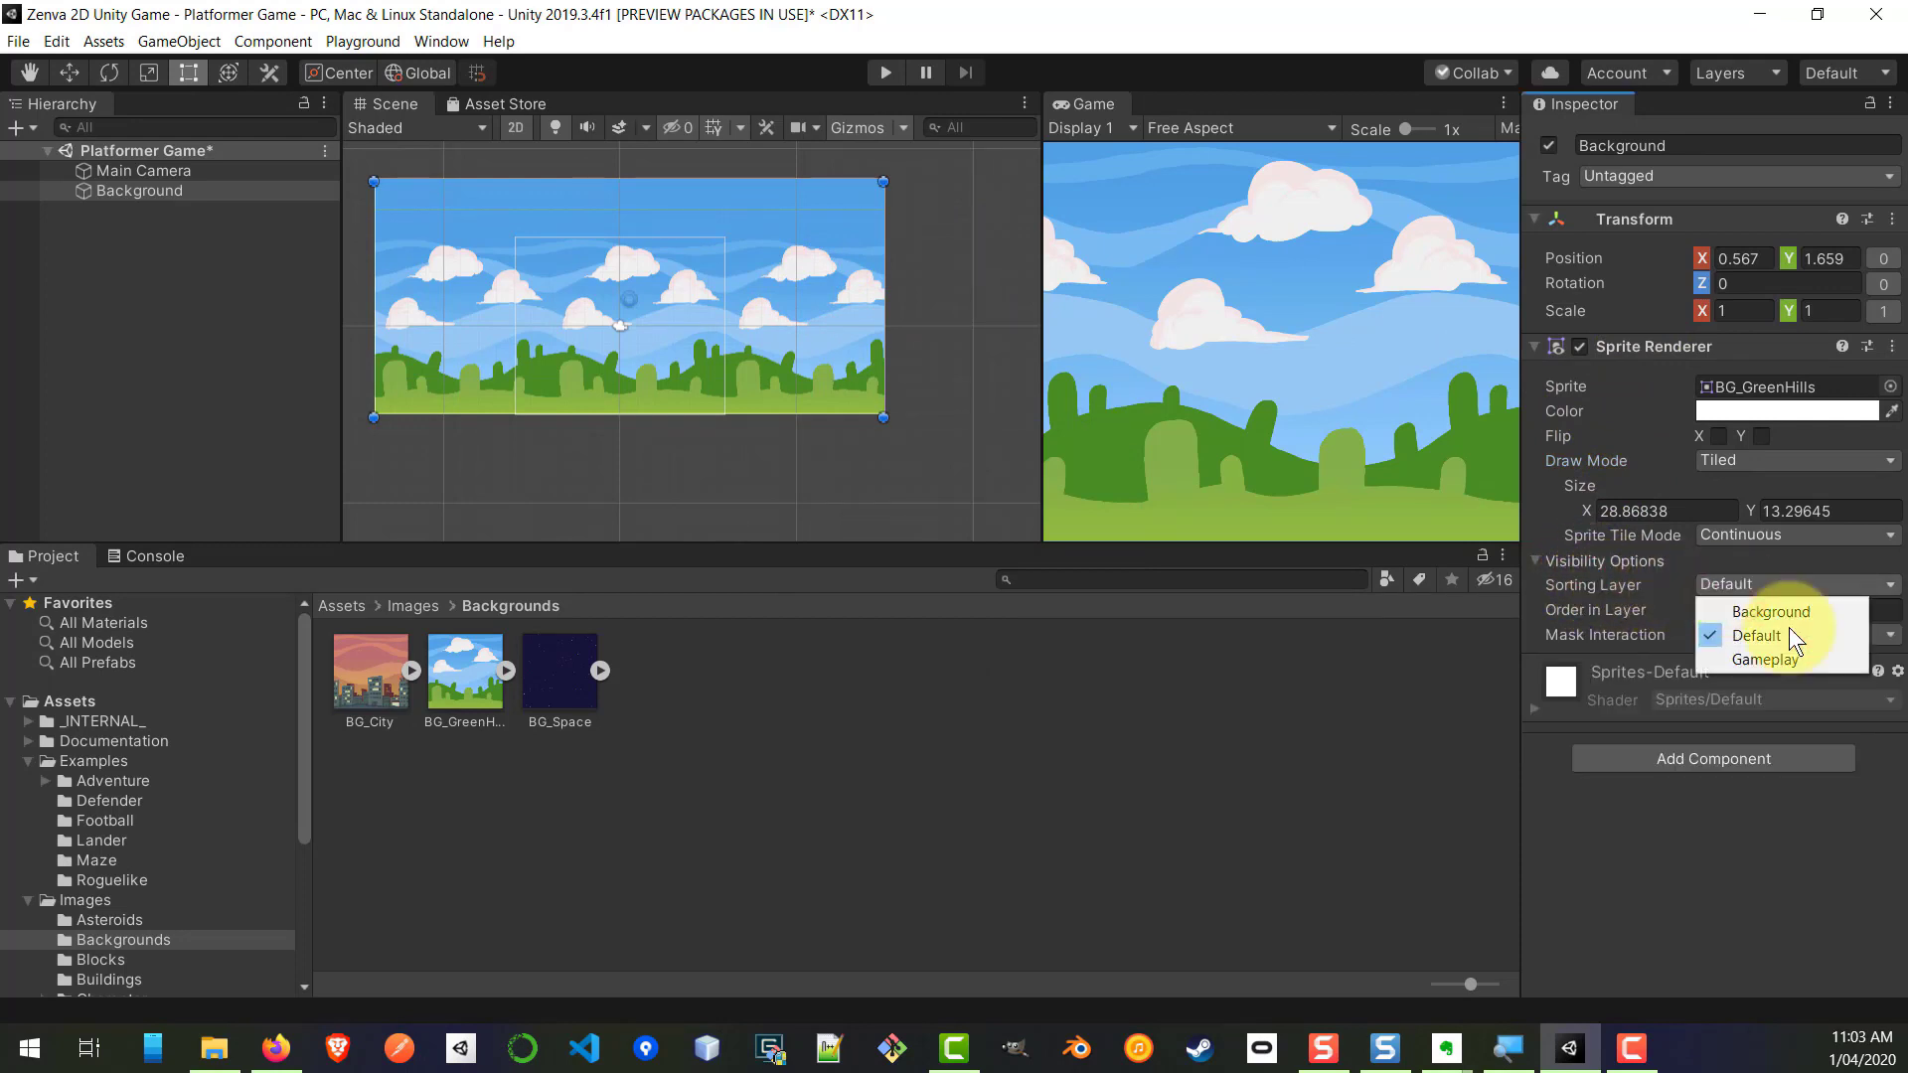
pyautogui.click(1813, 616)
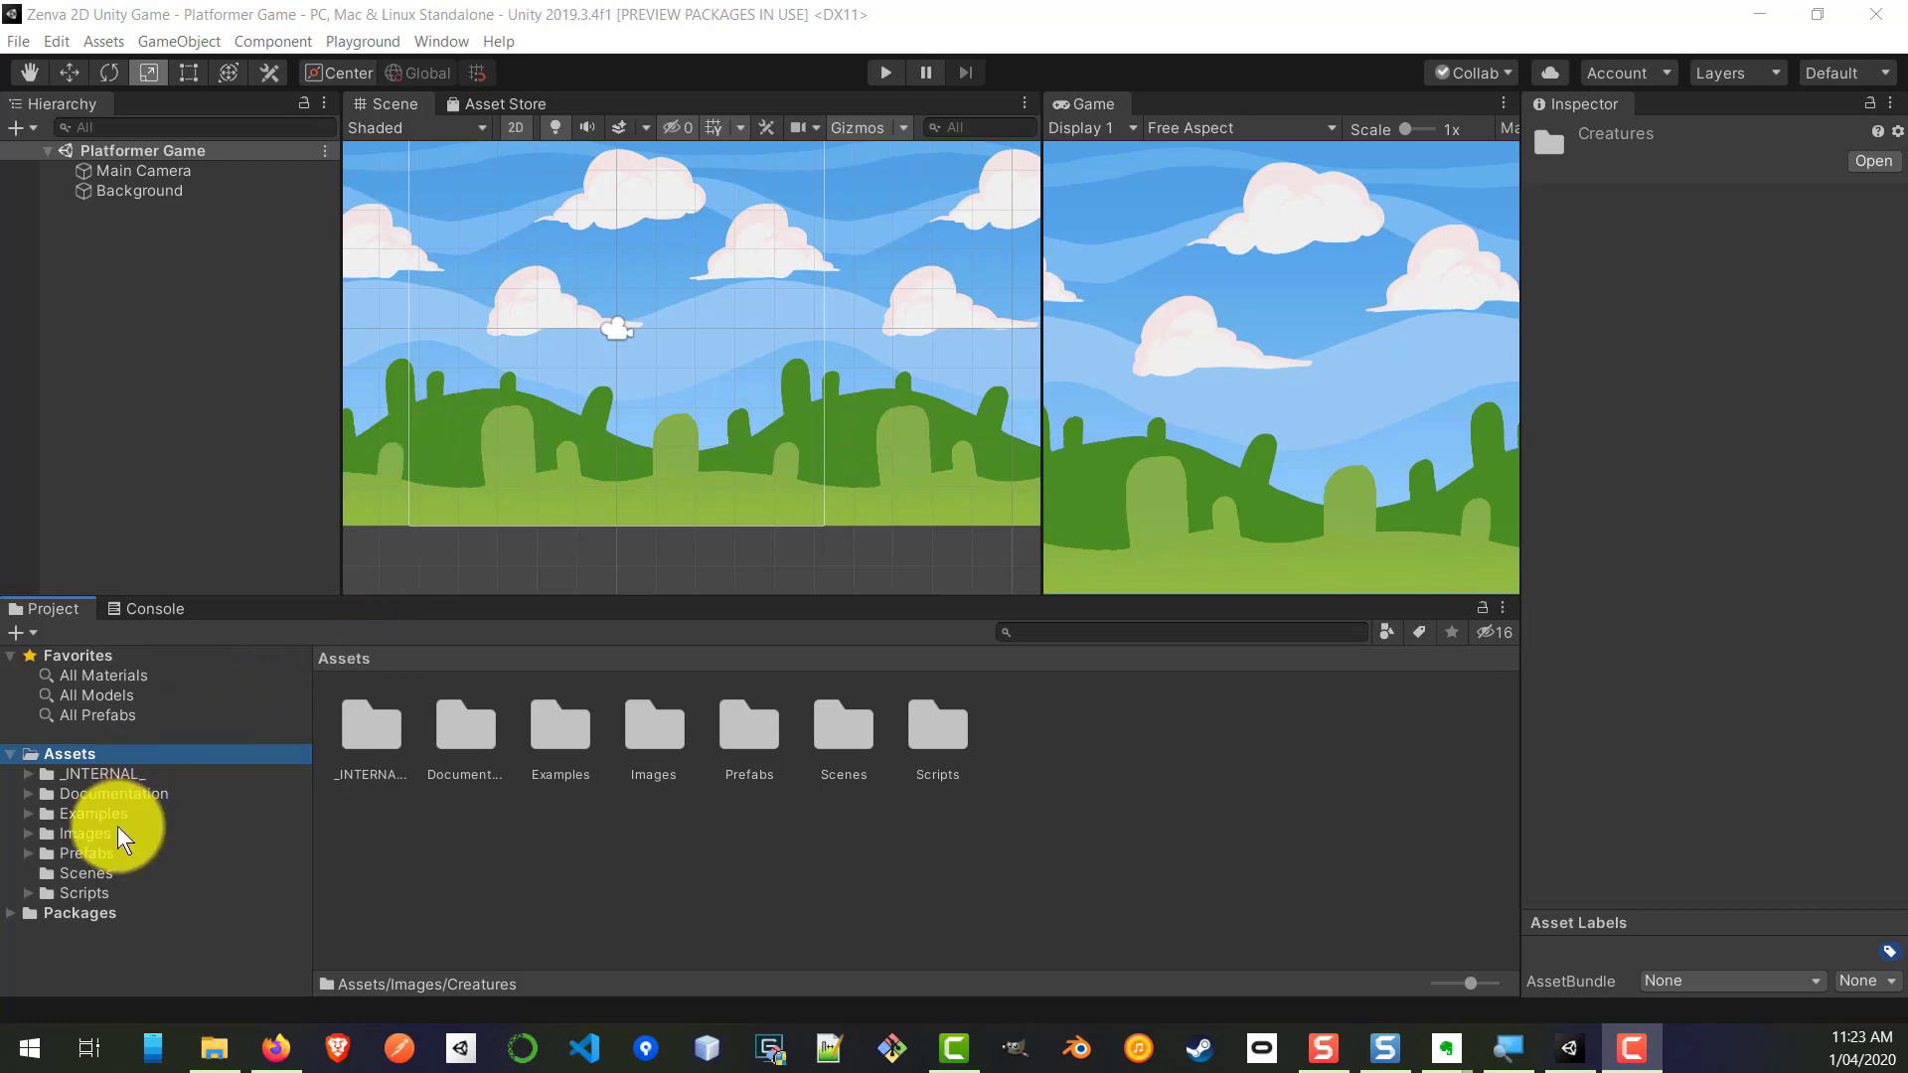
# Step: Add the Robot sprite from the Images/Creatures folder to the scene at about X -3.60, Y 0.80
pyautogui.click(87, 835)
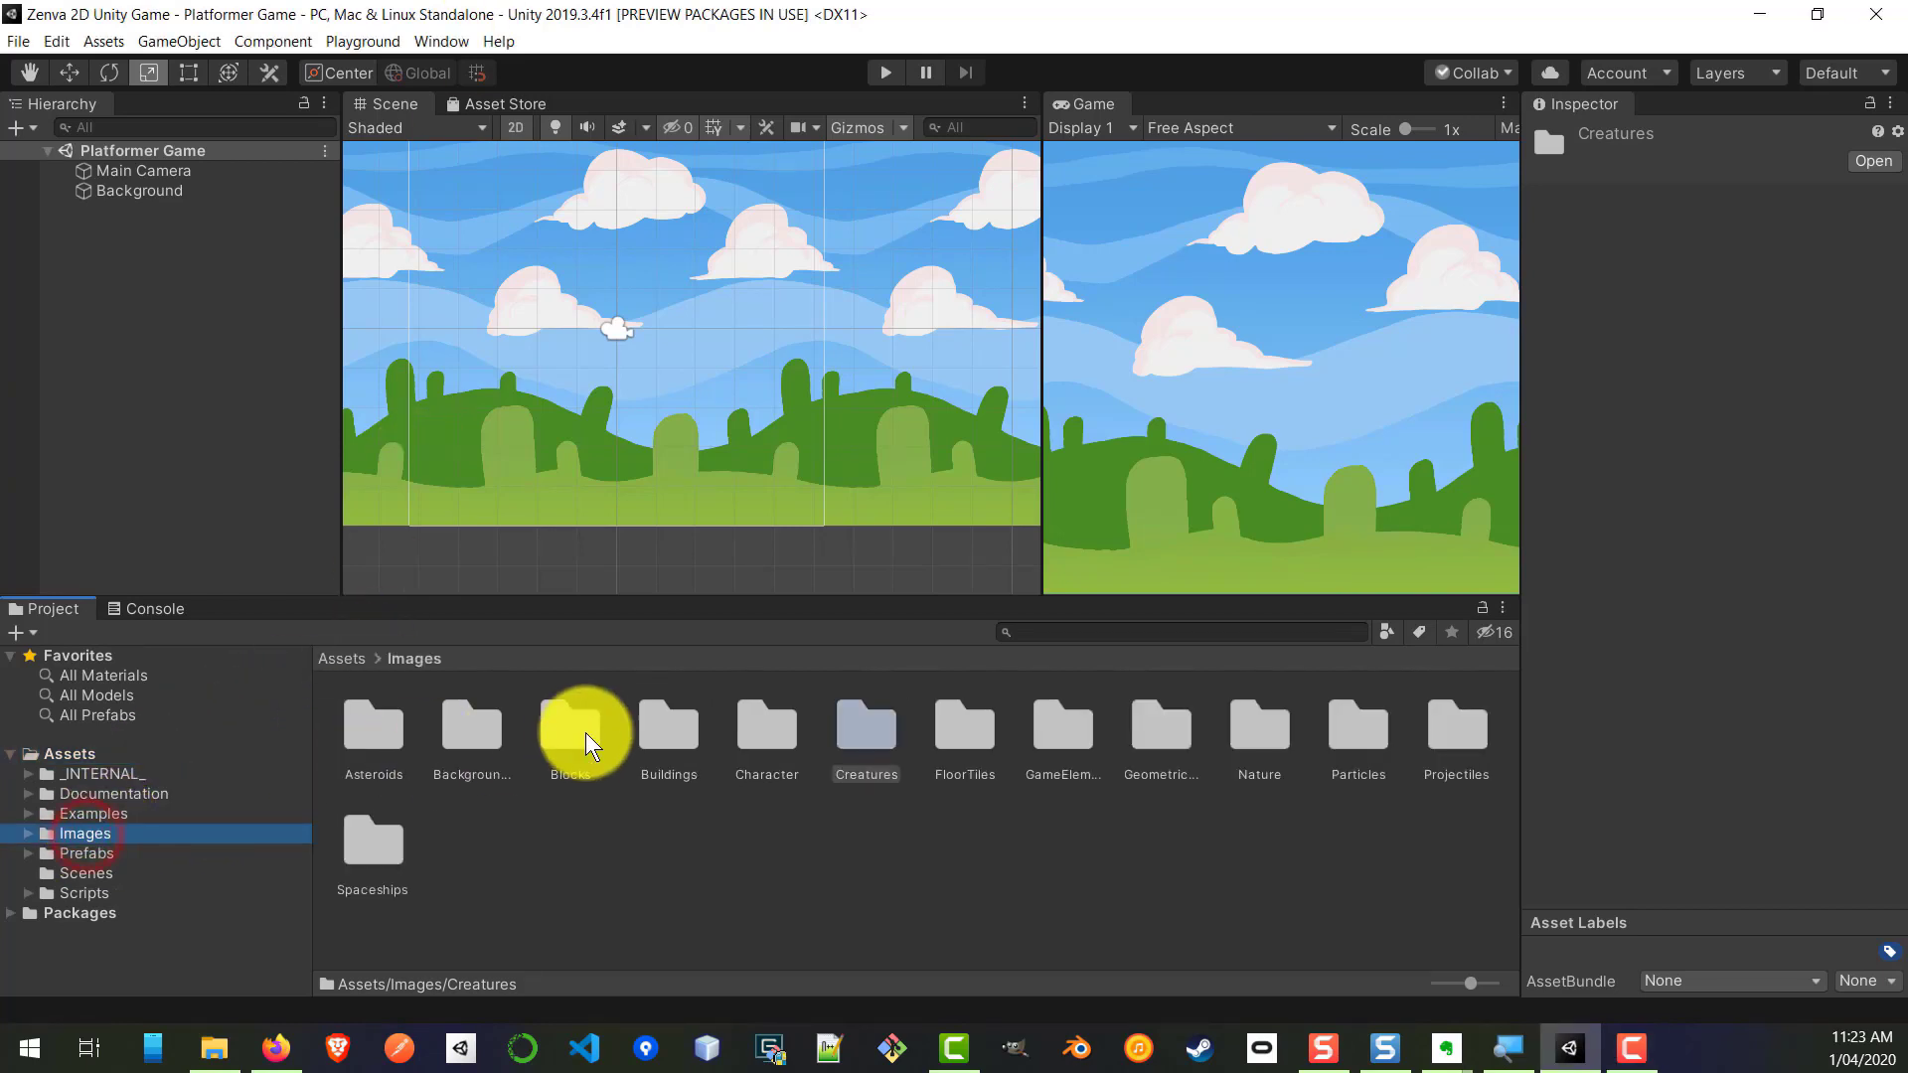
pyautogui.doubleClick(867, 737)
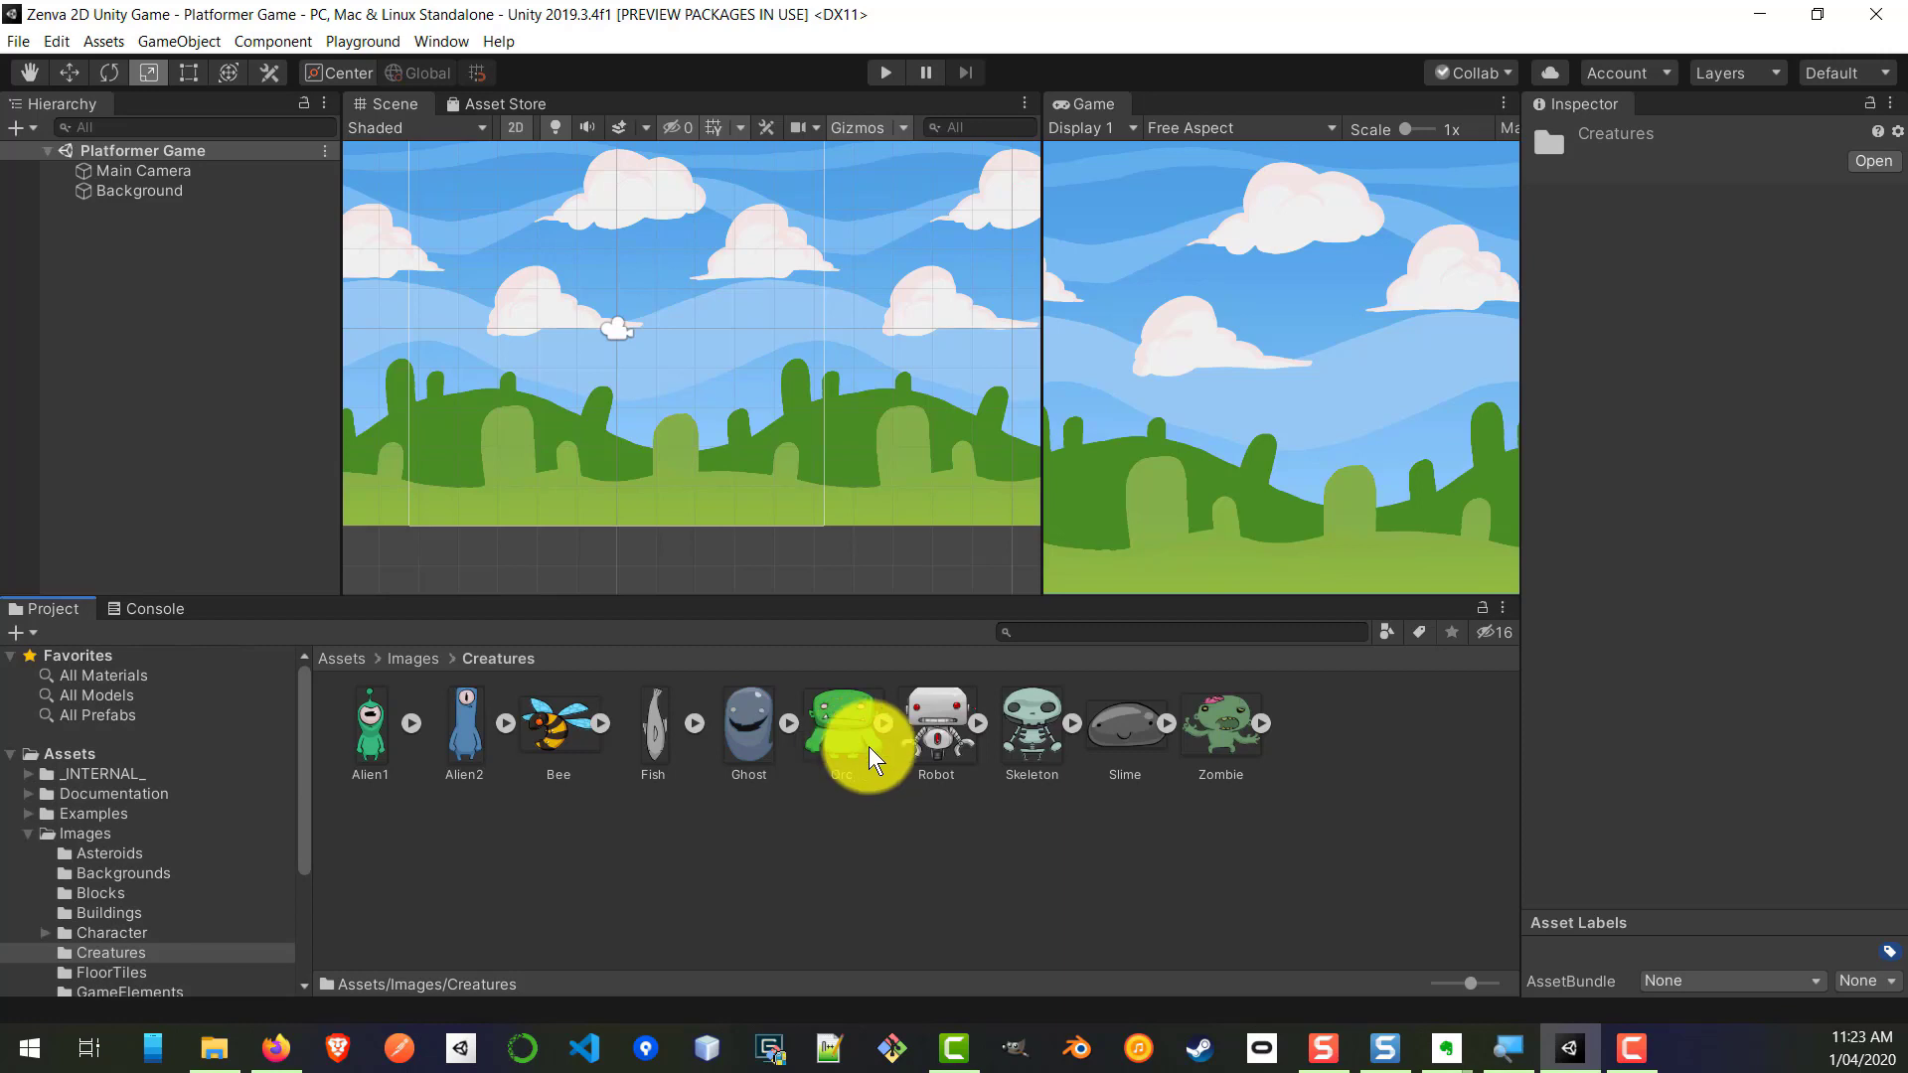
pyautogui.moveTo(944, 728); pyautogui.dragTo(477, 308)
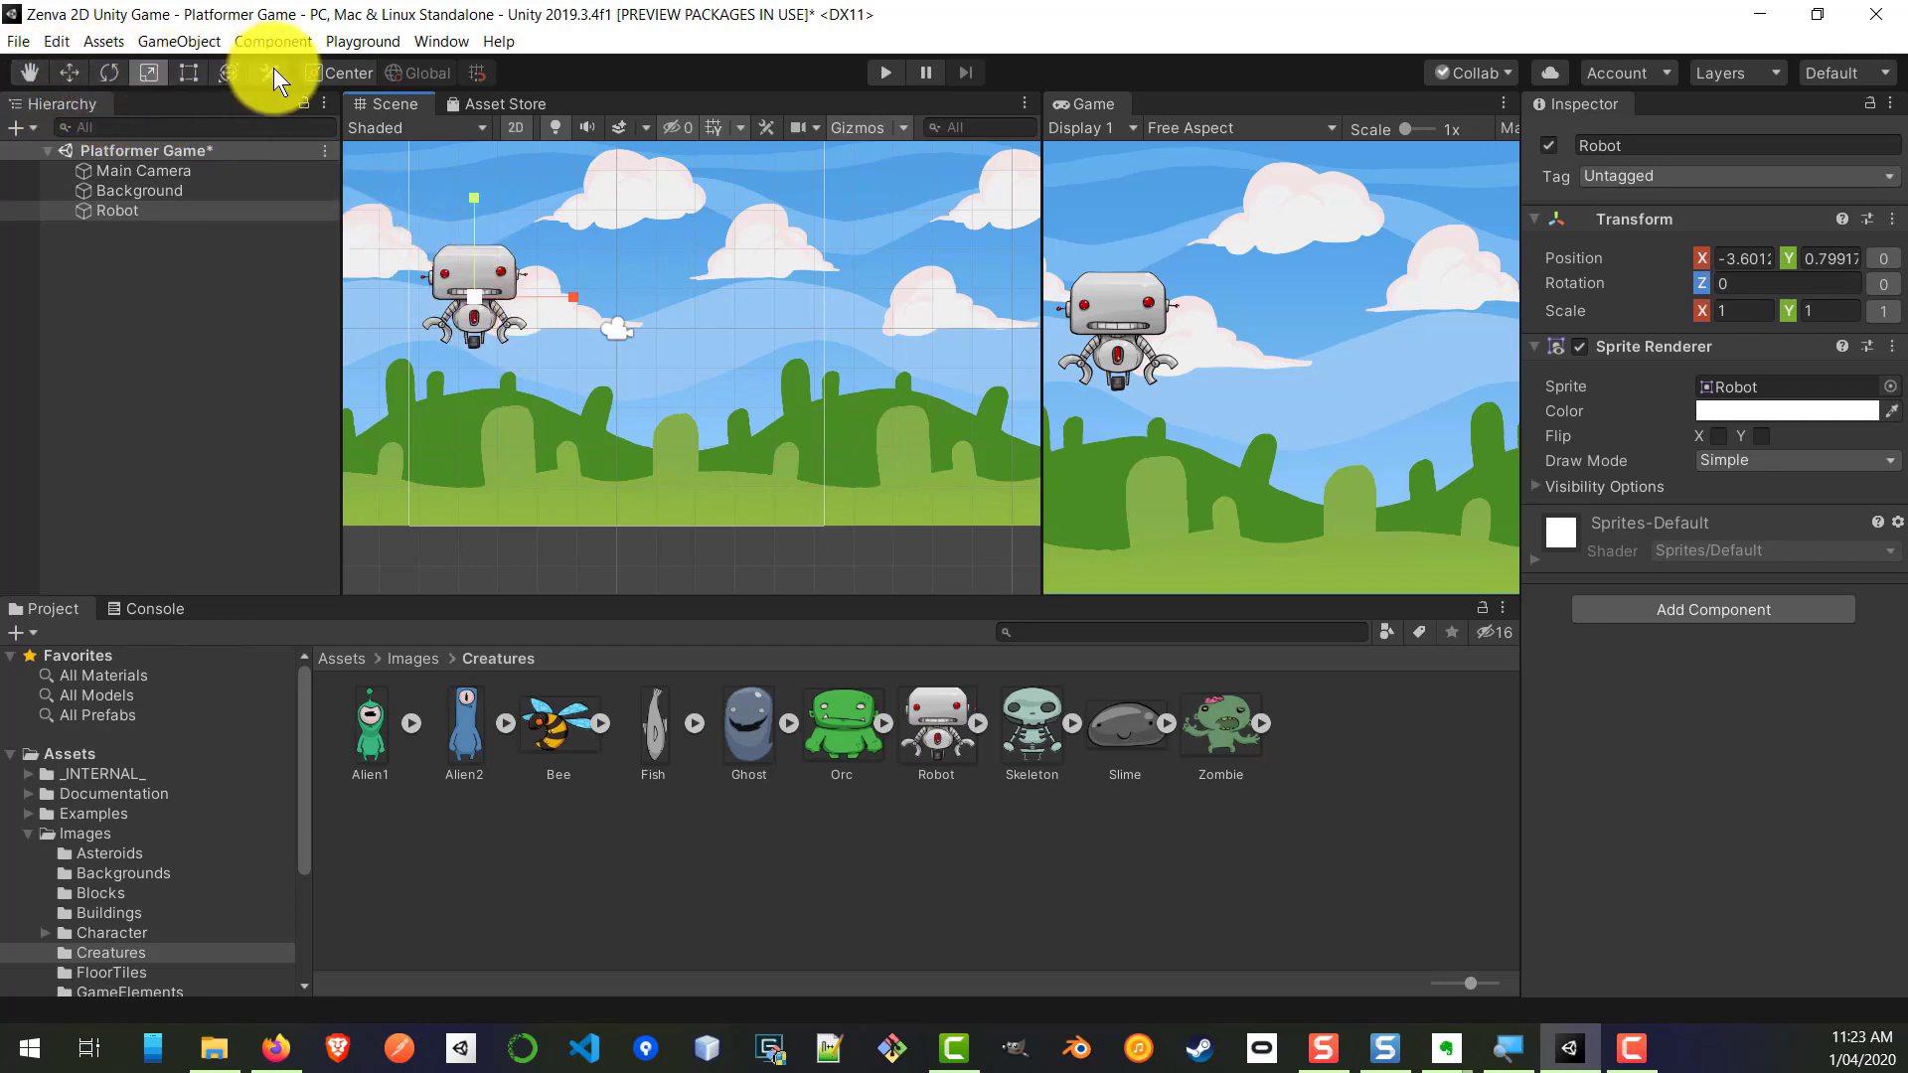
# Step: Examine the Robot and the extent of the background by panning and zooming the Scene view
pyautogui.click(24, 74)
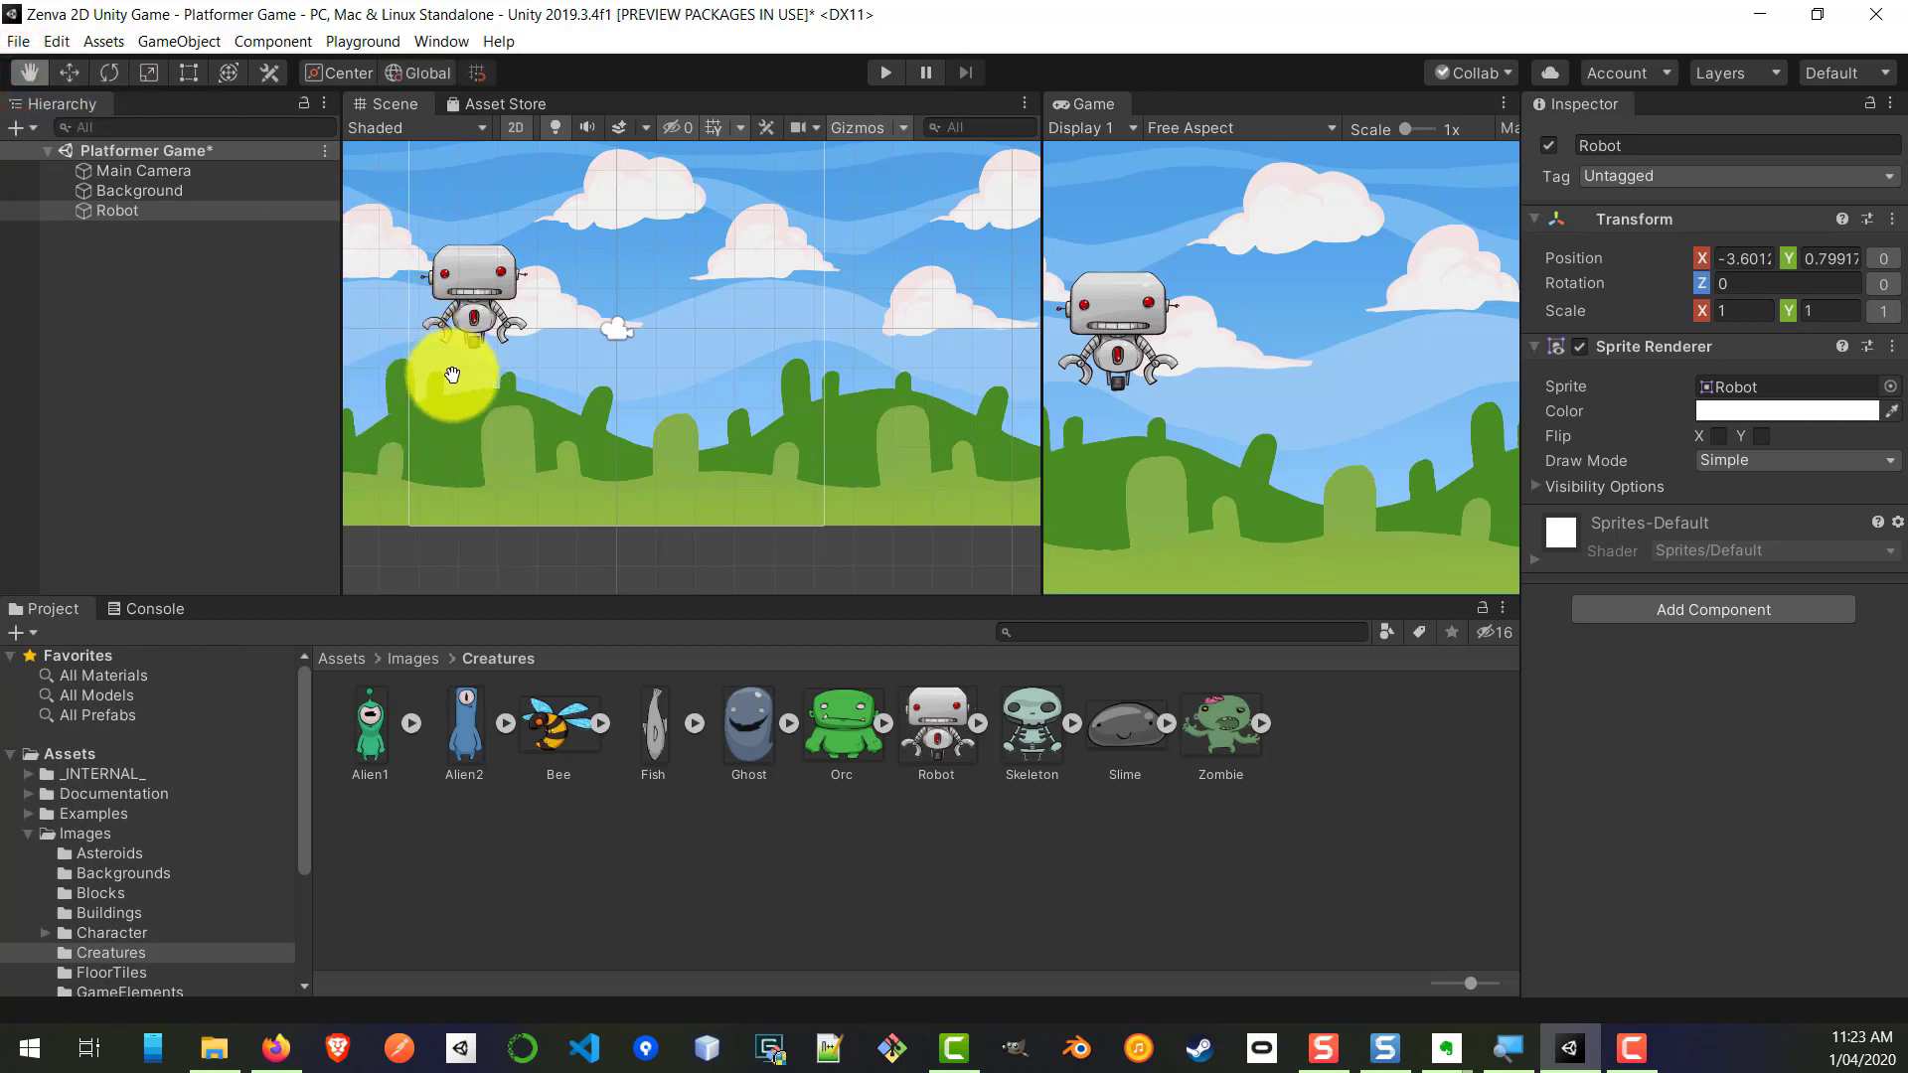
pyautogui.moveTo(447, 374); pyautogui.dragTo(516, 413)
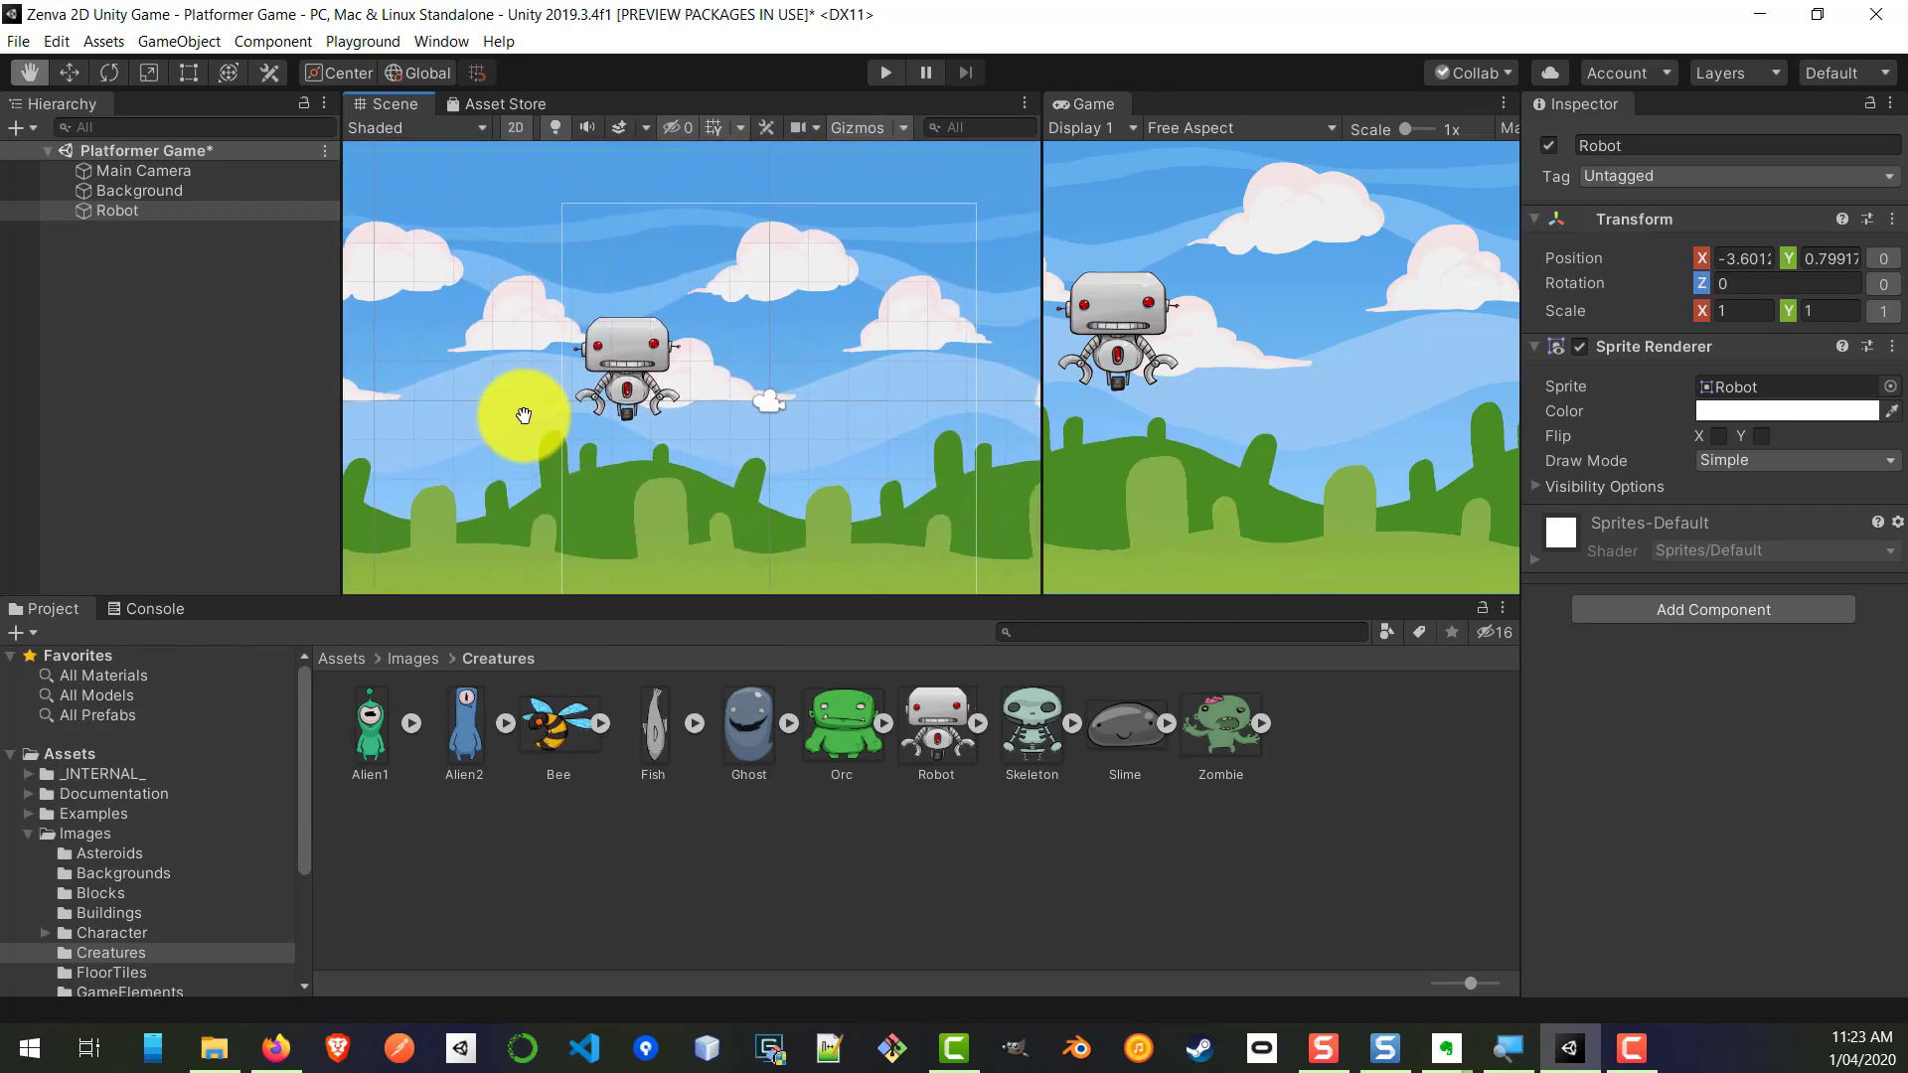
pyautogui.moveTo(742, 248); pyautogui.dragTo(833, 274)
pyautogui.scroll(-10, 705, 313)
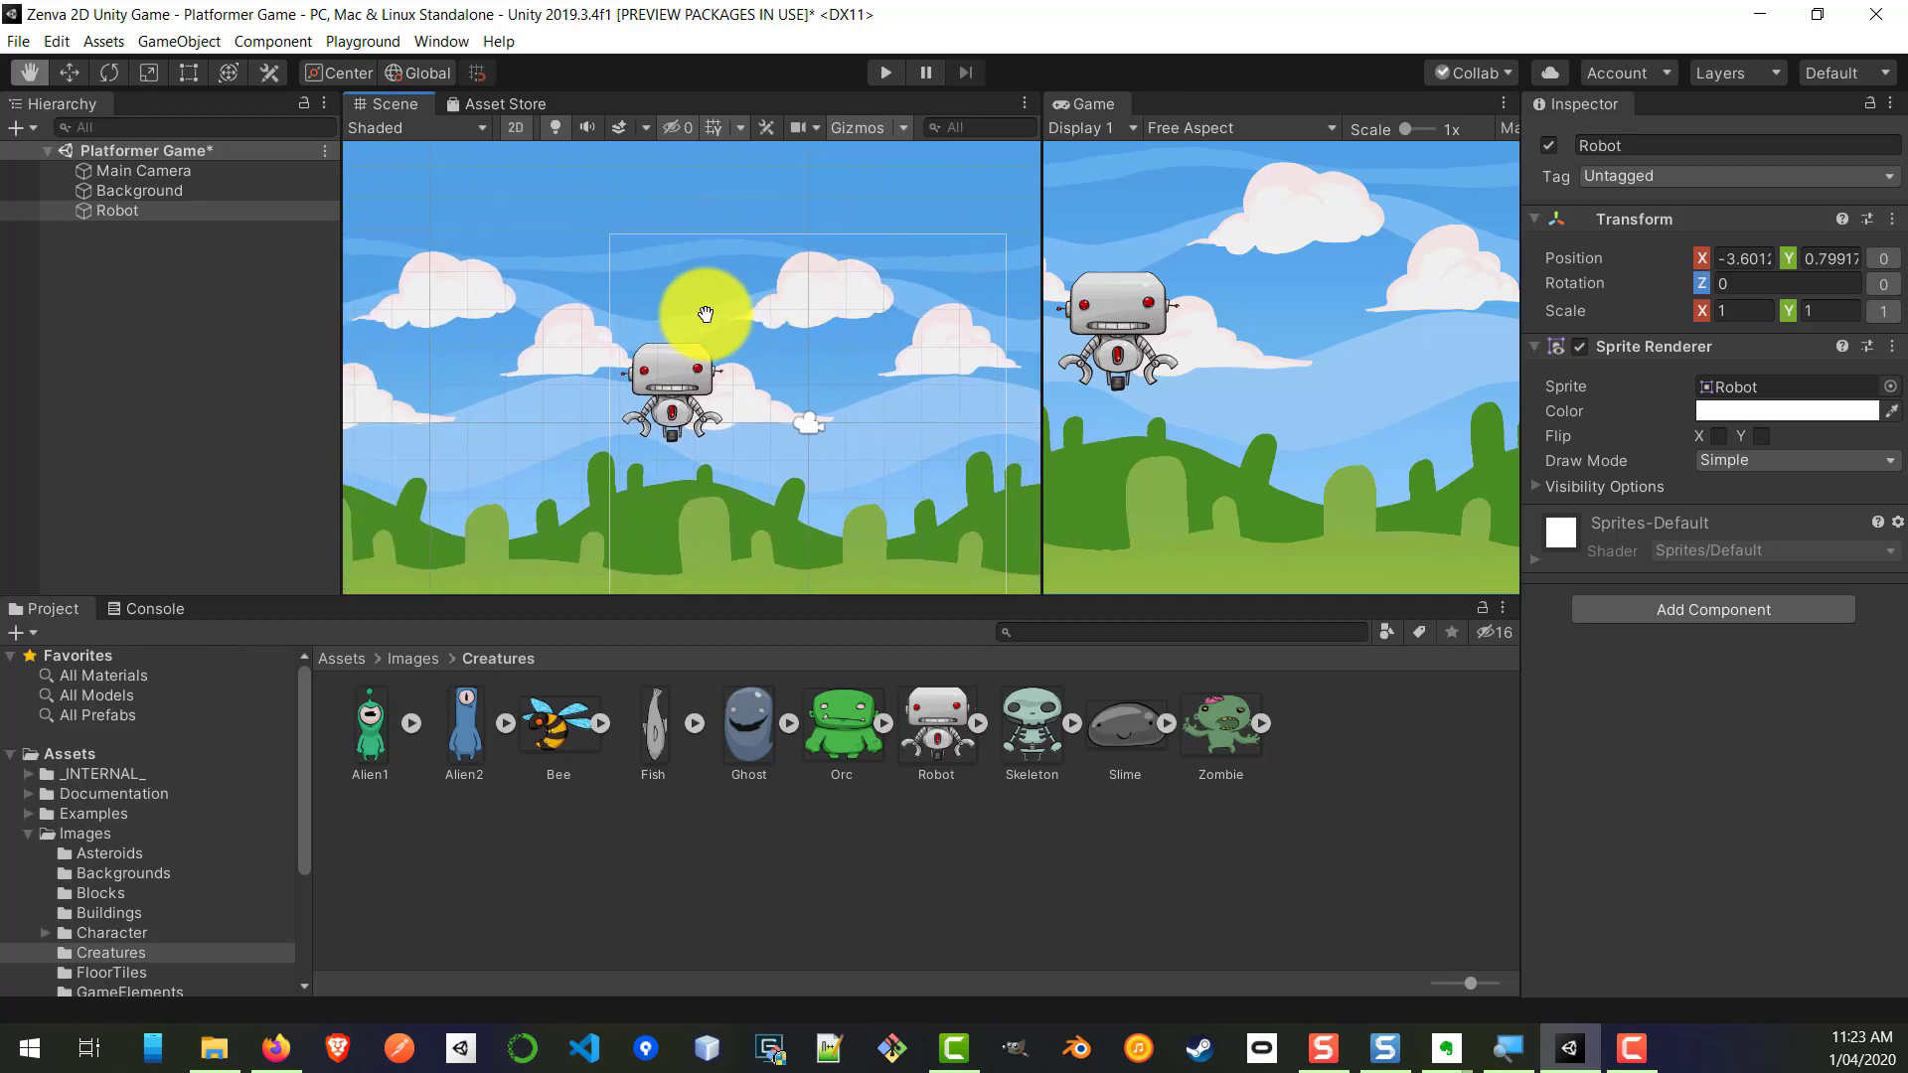
pyautogui.scroll(5, 704, 314)
pyautogui.scroll(-4, 705, 315)
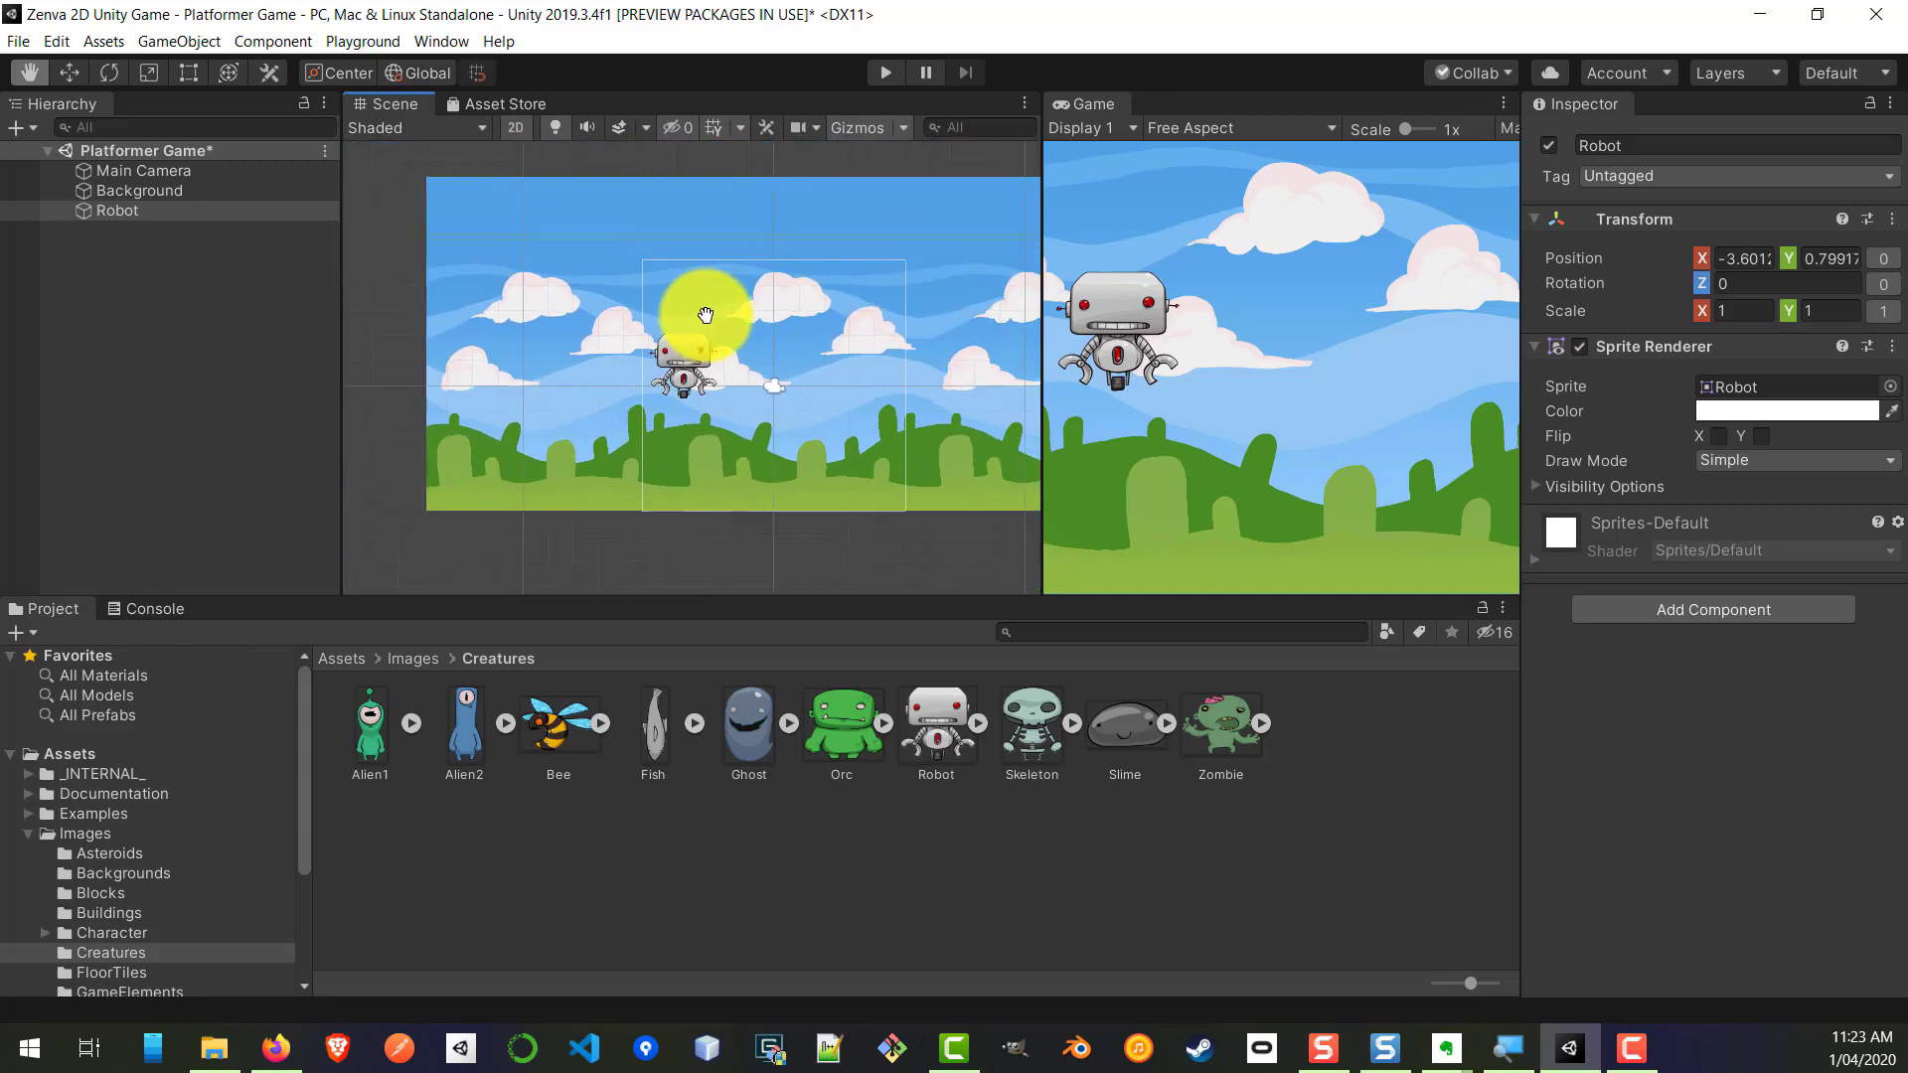
pyautogui.scroll(6, 704, 311)
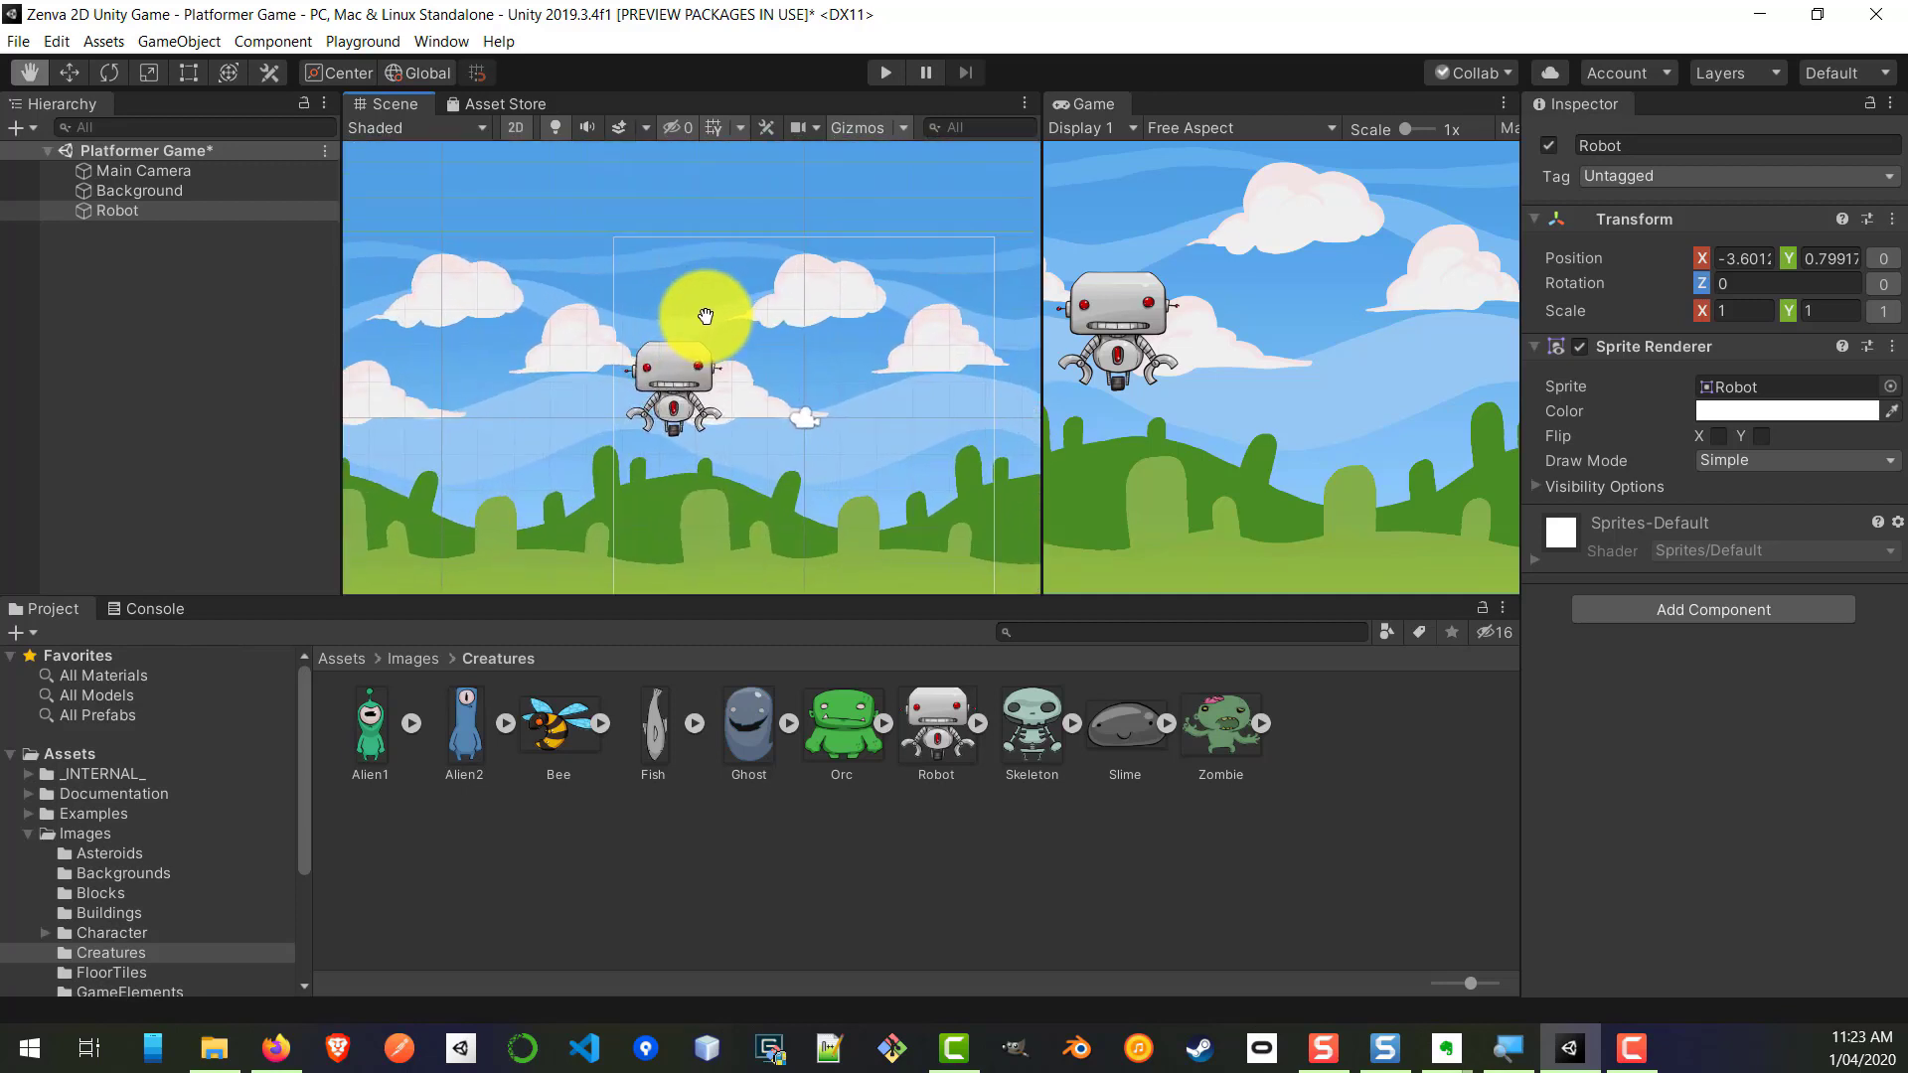
# Step: Move the Robot freehand with the Move tool to about X -2.26, Y 0.28
pyautogui.click(68, 72)
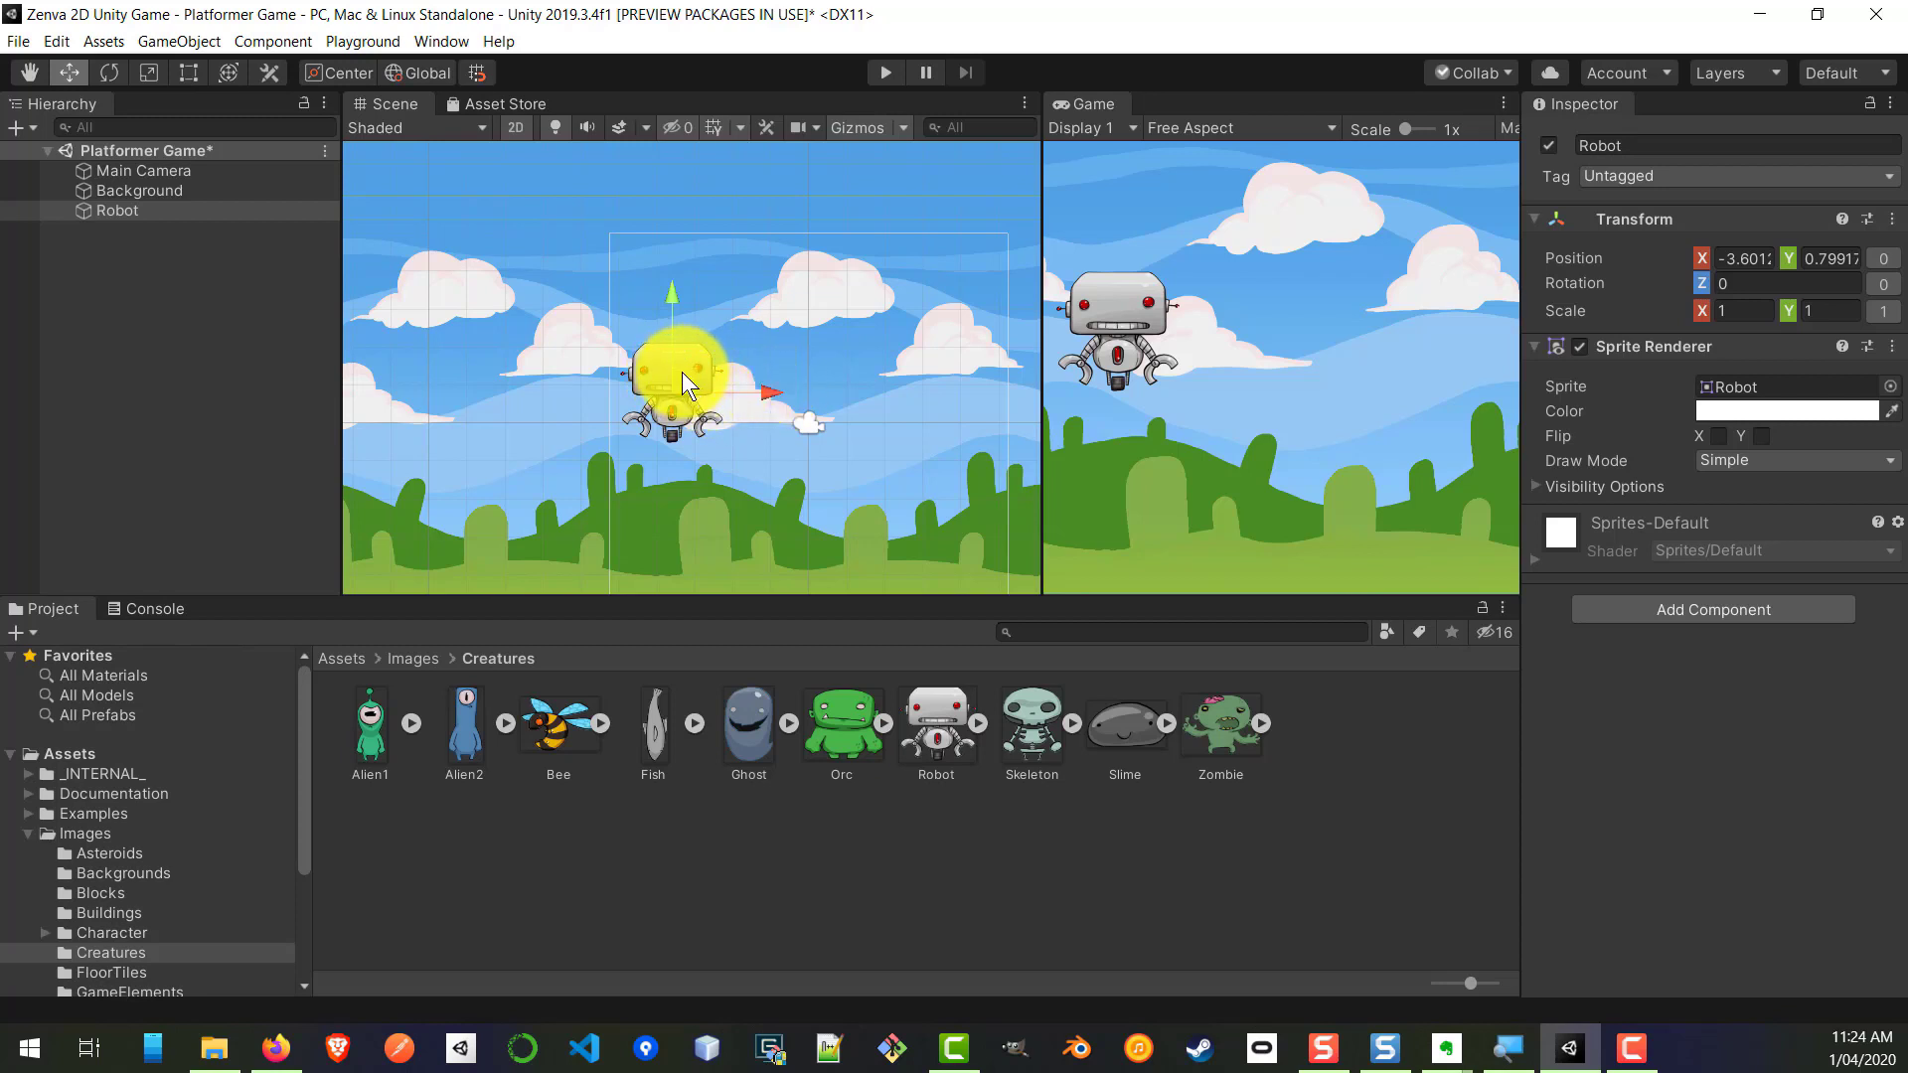
pyautogui.moveTo(690, 378); pyautogui.dragTo(824, 374)
pyautogui.moveTo(725, 272)
pyautogui.mouseDown()
pyautogui.moveTo(714, 181)
pyautogui.moveTo(760, 312)
pyautogui.moveTo(758, 279)
pyautogui.mouseUp()
pyautogui.moveTo(740, 355); pyautogui.dragTo(767, 387)
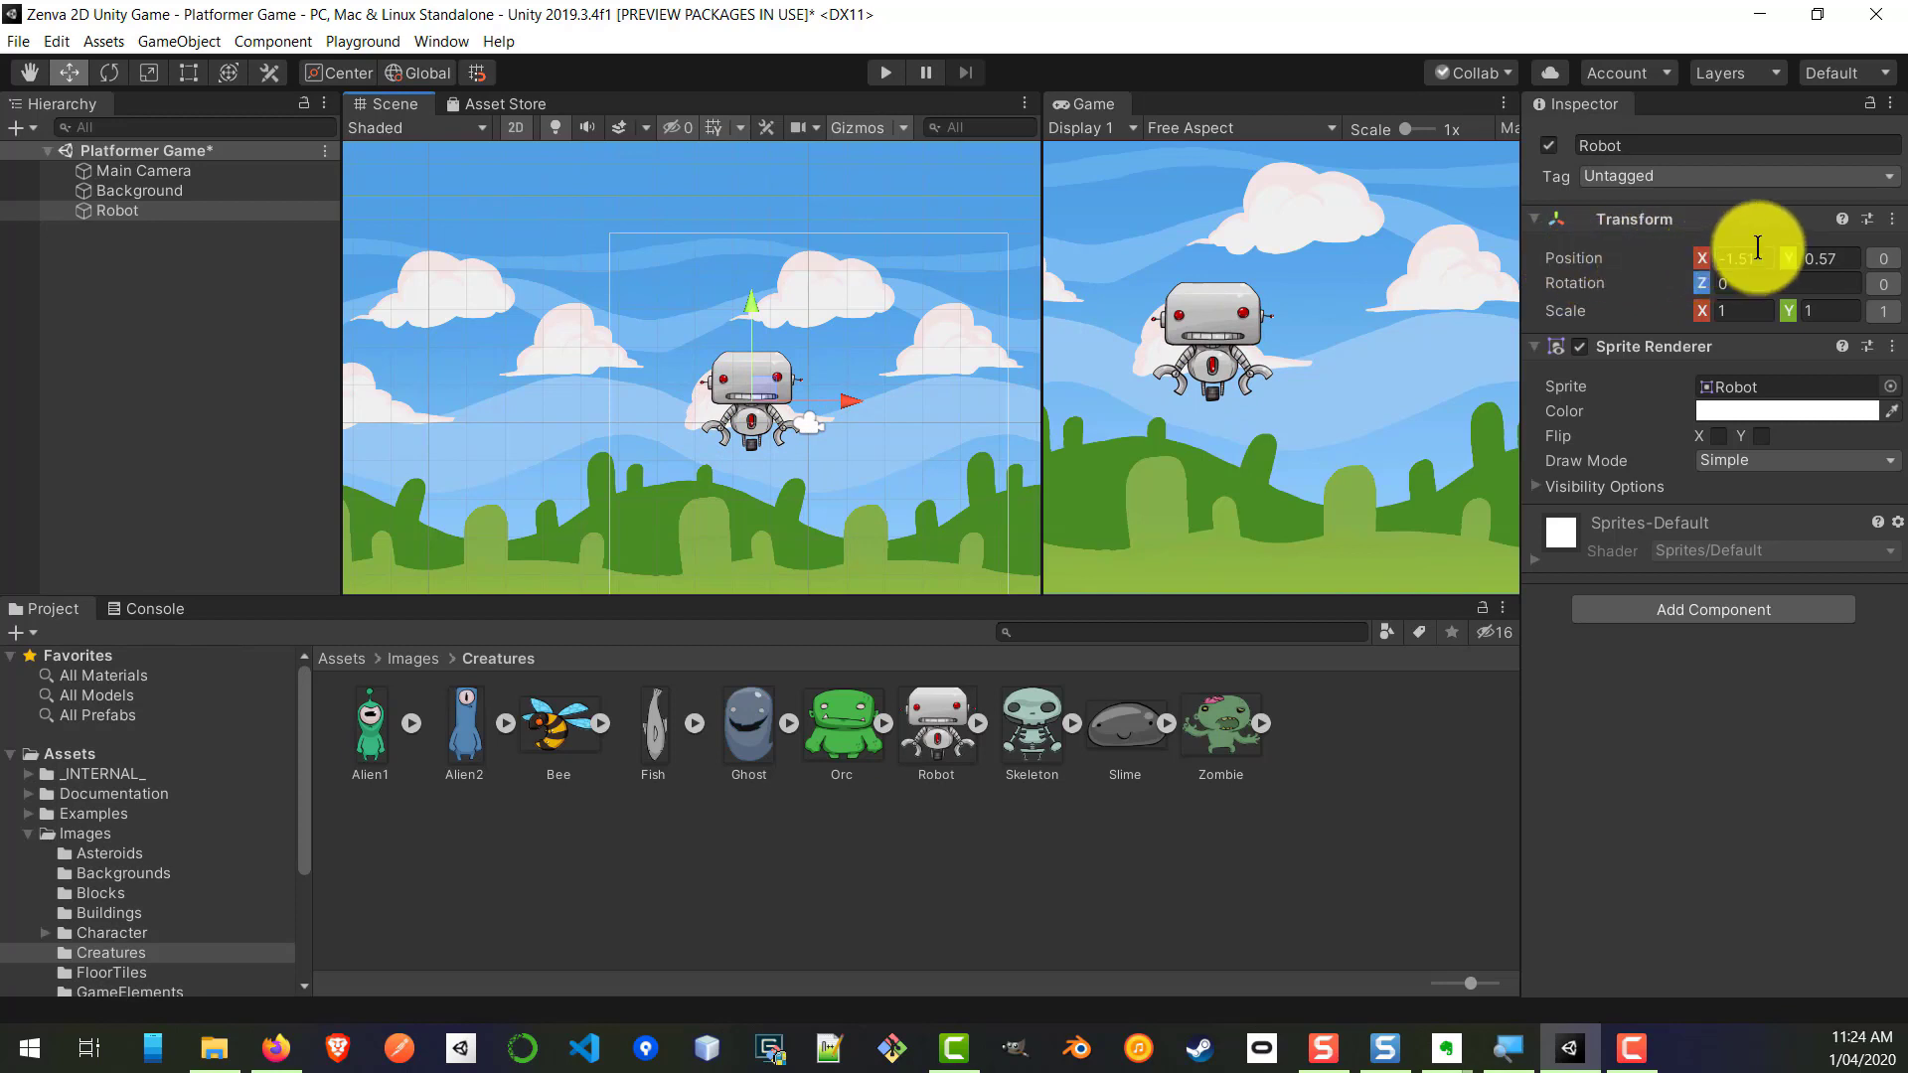
pyautogui.moveTo(766, 390); pyautogui.dragTo(726, 403)
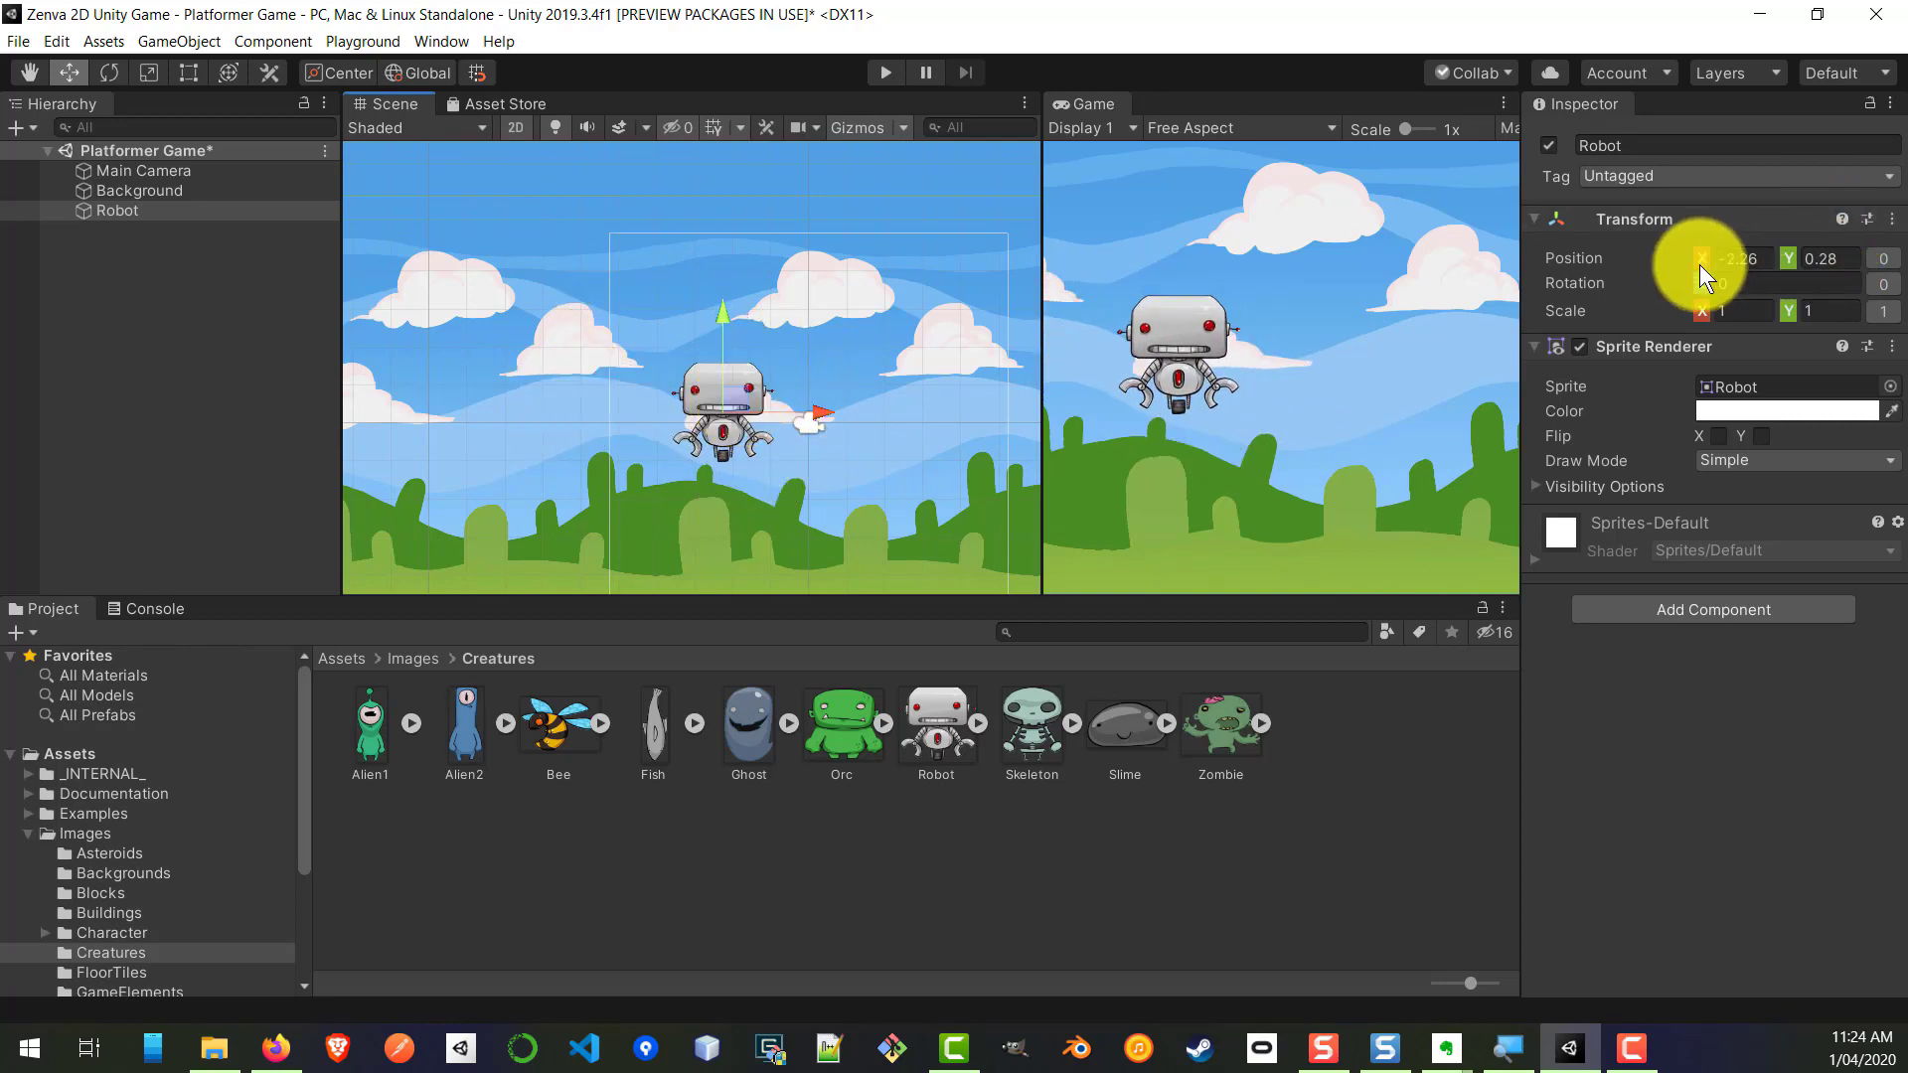
# Step: Try rotating the Robot freehand with the Rotate tool to about 49 degrees, and undo the rotation
pyautogui.click(109, 74)
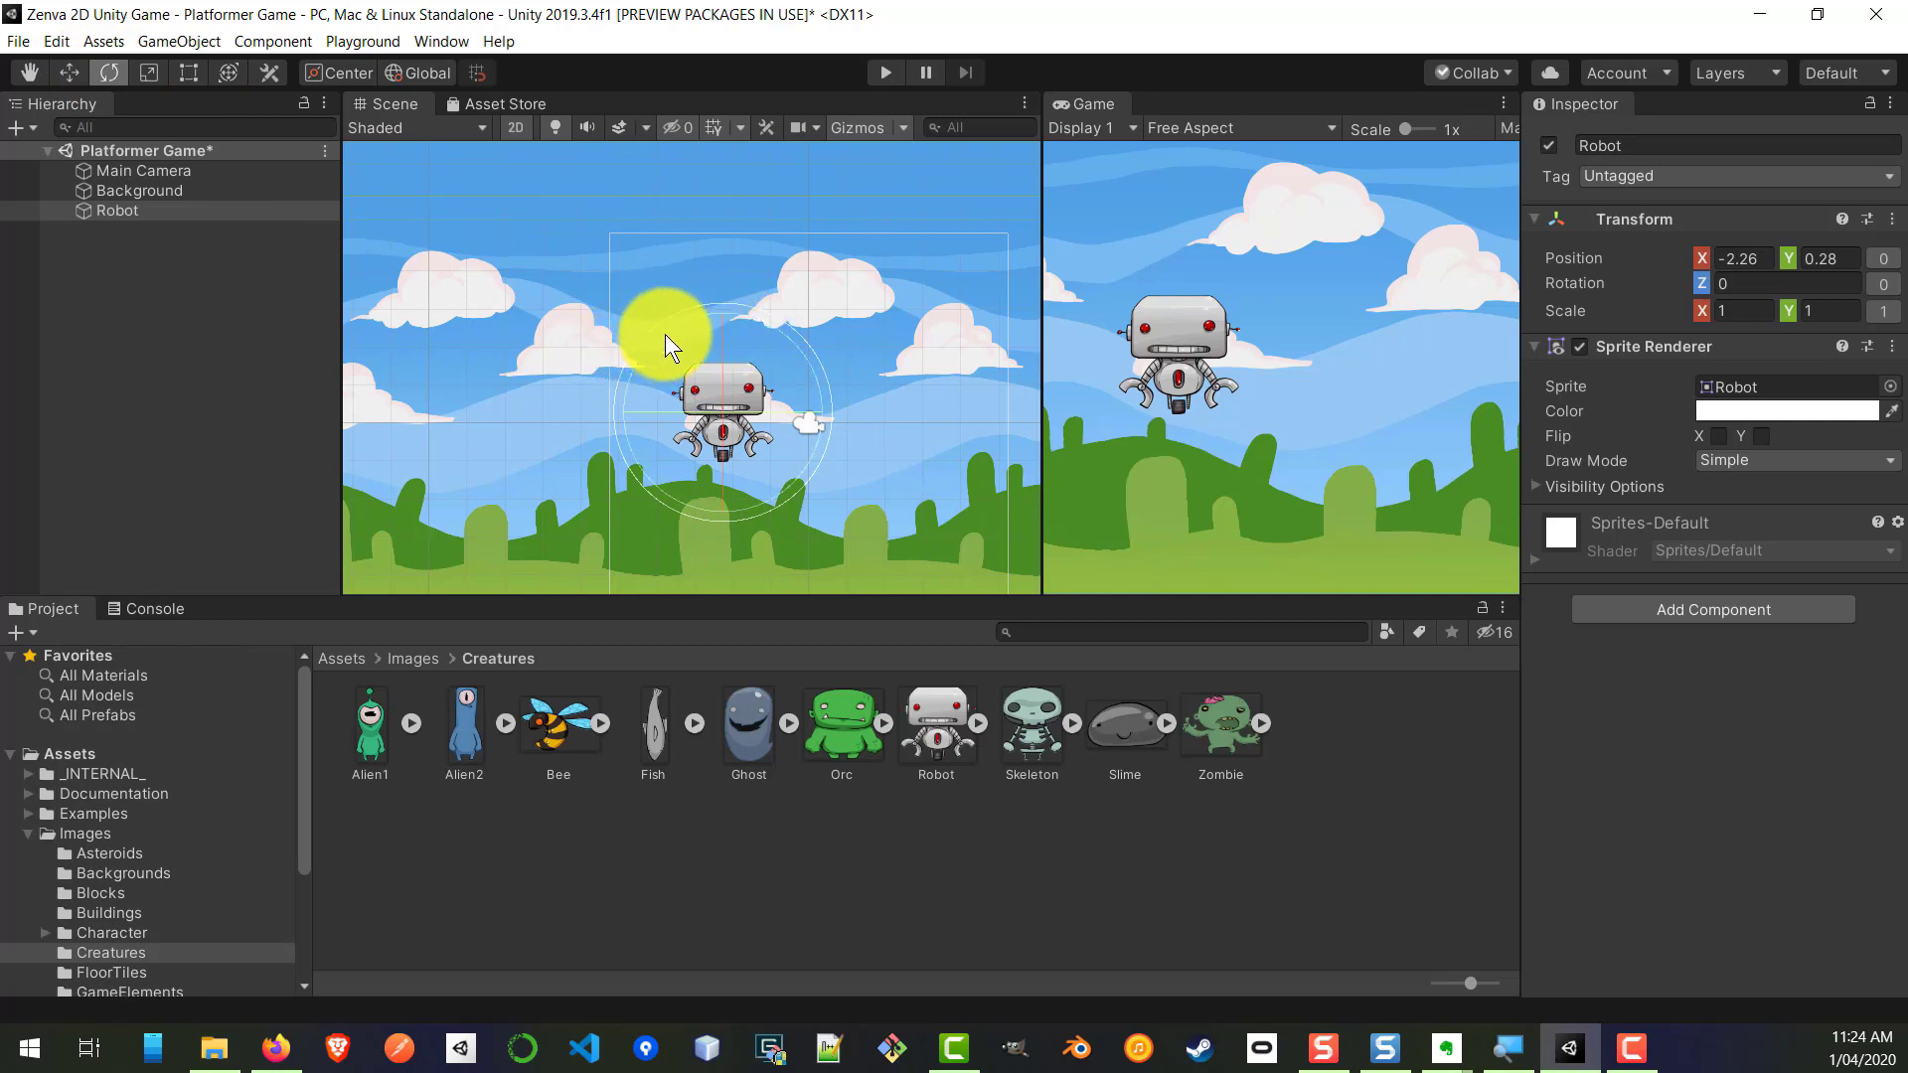
pyautogui.moveTo(670, 330); pyautogui.dragTo(630, 575)
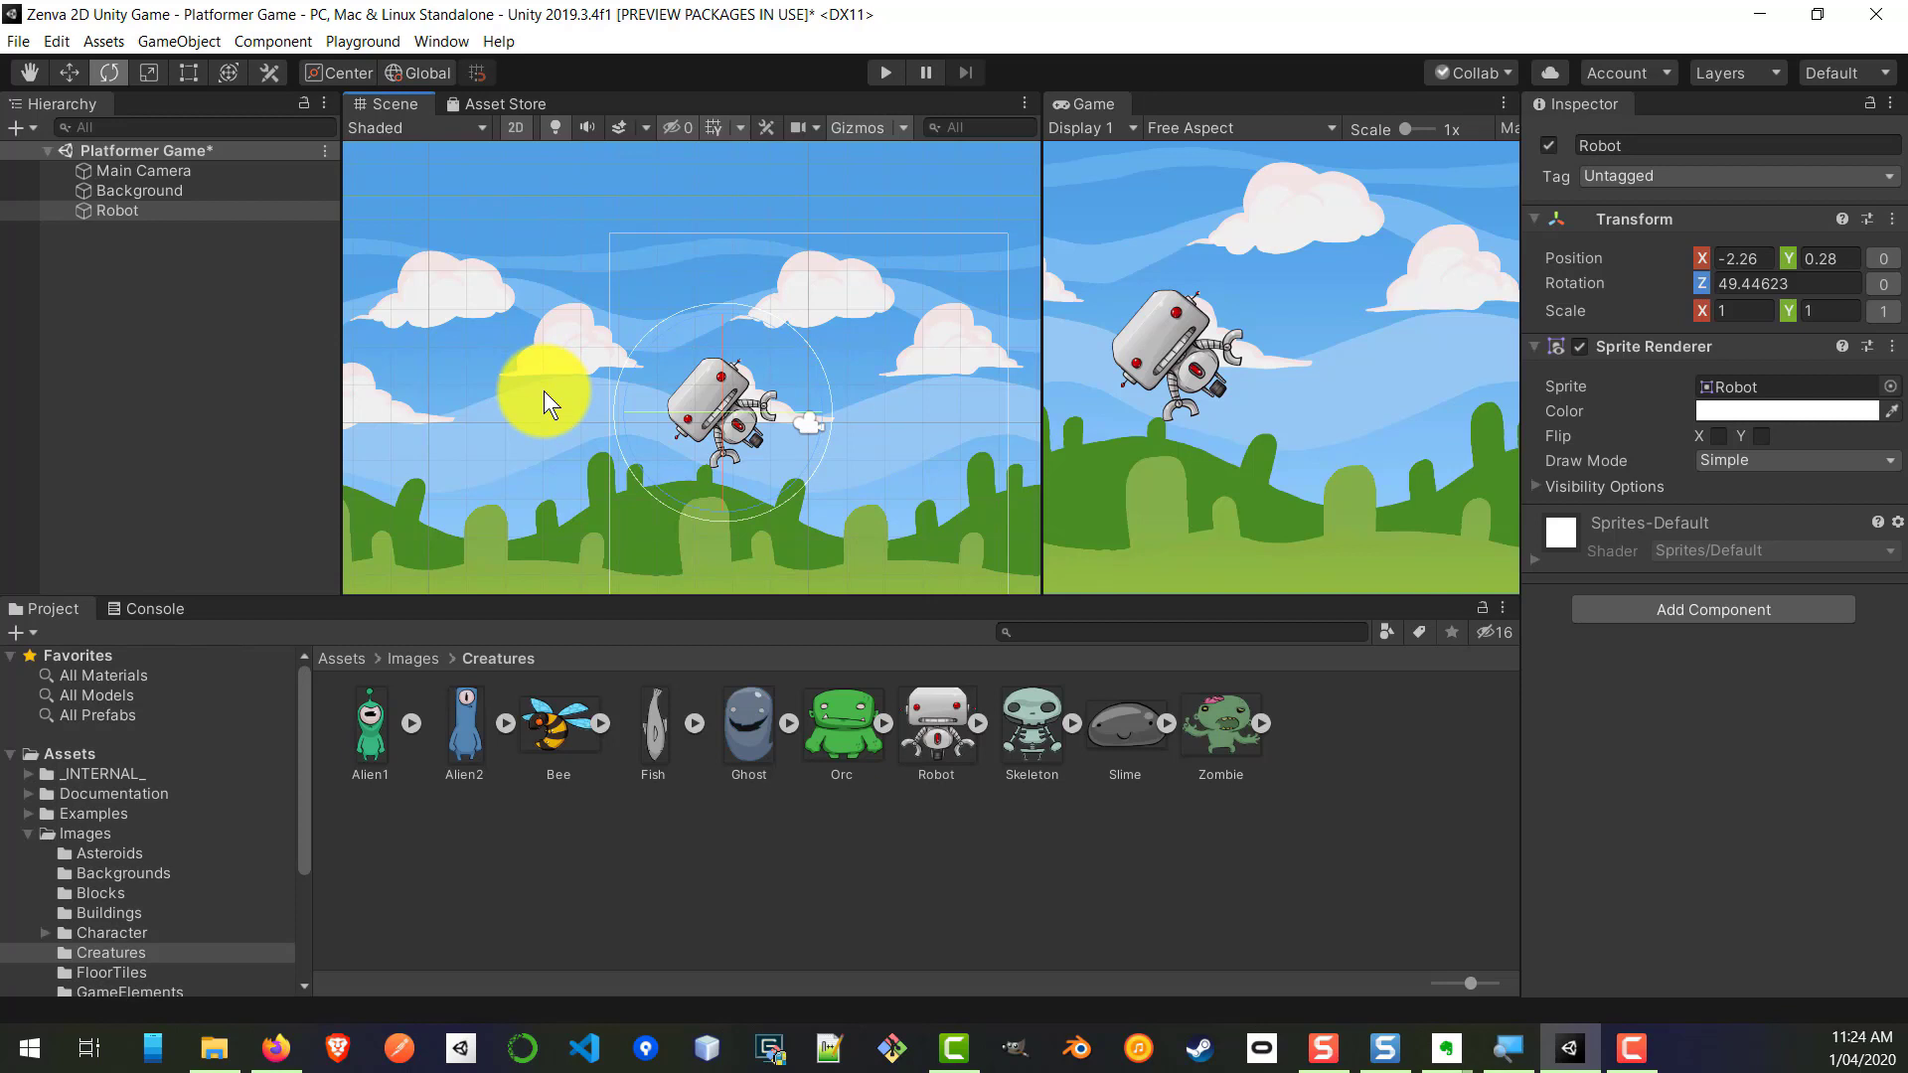
pyautogui.hotkey('ctrl', 'z')
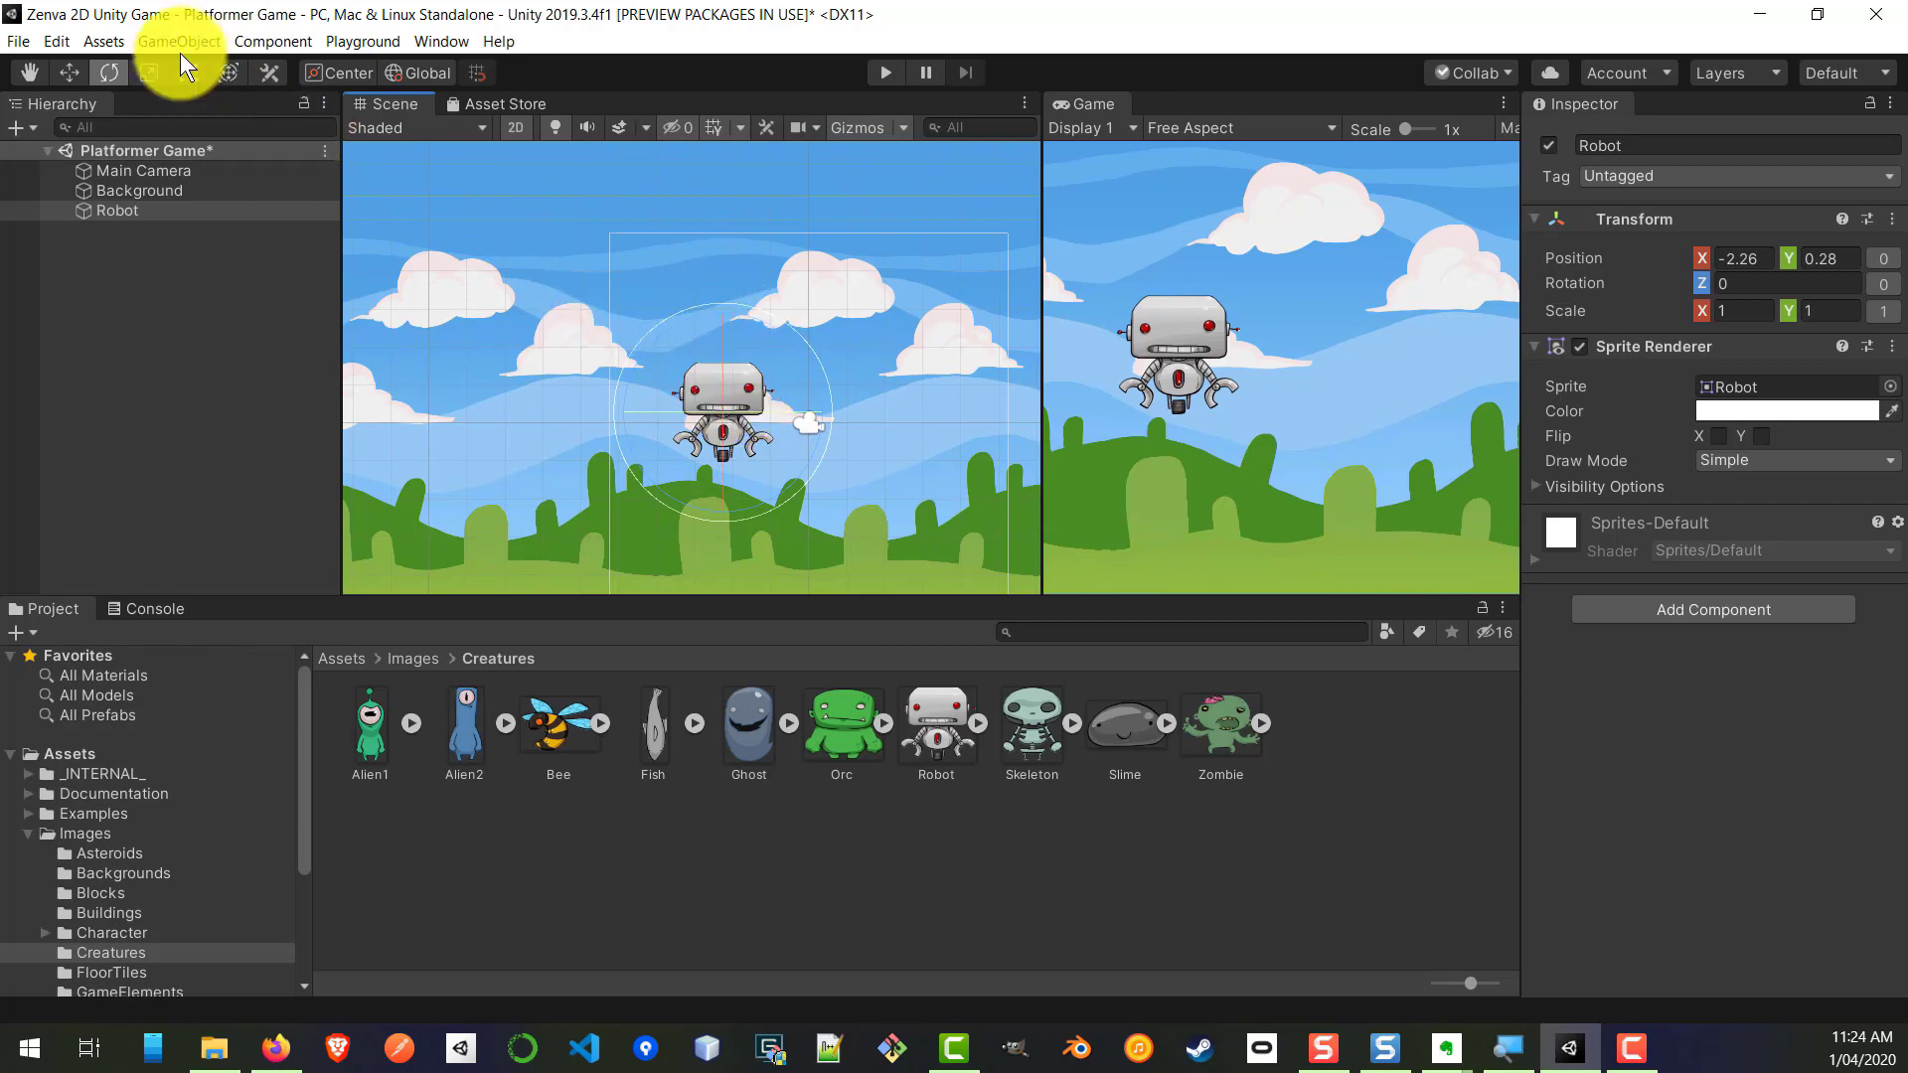
# Step: Try stretching the Robot with the Scale tool to about 1.73 by 1.41, and reset both scale values to 1
pyautogui.click(149, 72)
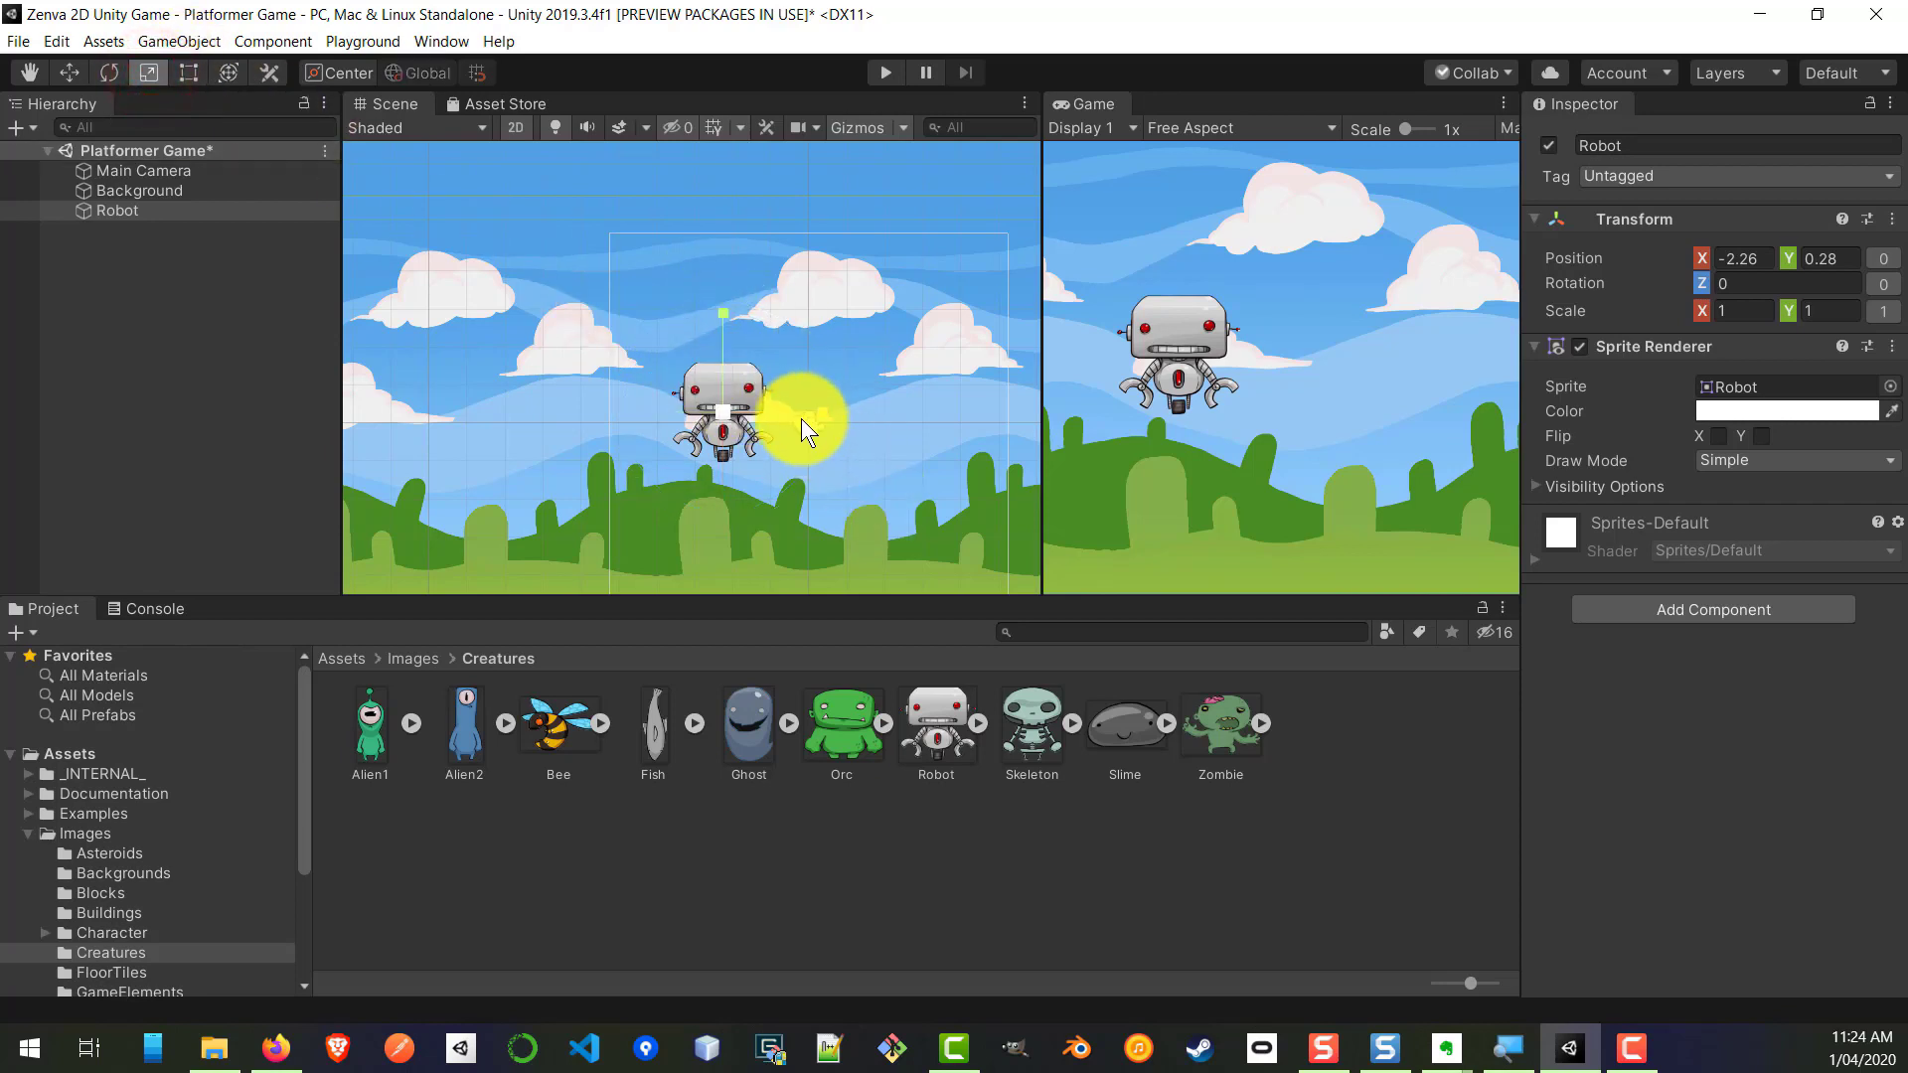
pyautogui.moveTo(820, 422); pyautogui.dragTo(885, 429)
pyautogui.moveTo(730, 318)
pyautogui.mouseDown()
pyautogui.moveTo(715, 193)
pyautogui.moveTo(731, 374)
pyautogui.moveTo(732, 169)
pyautogui.moveTo(744, 290)
pyautogui.mouseUp()
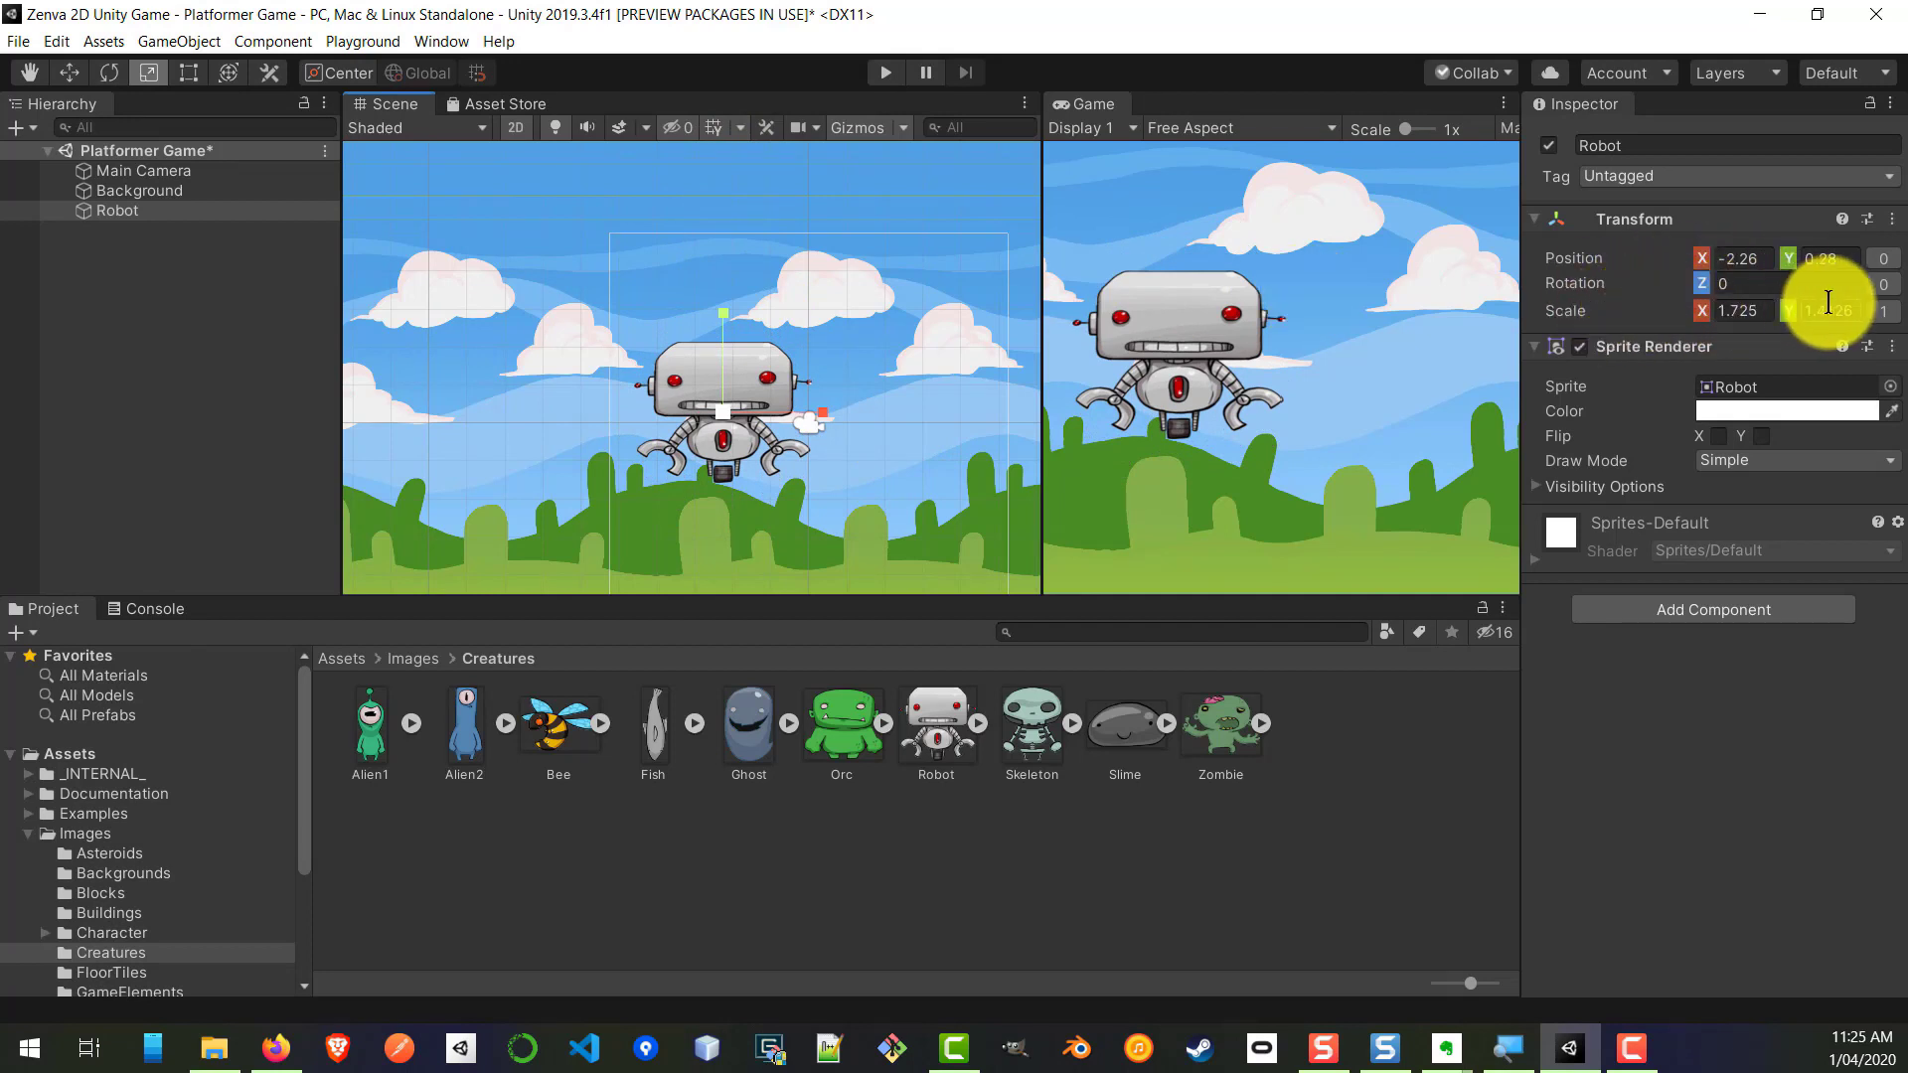
pyautogui.click(1736, 311)
pyautogui.write('1')
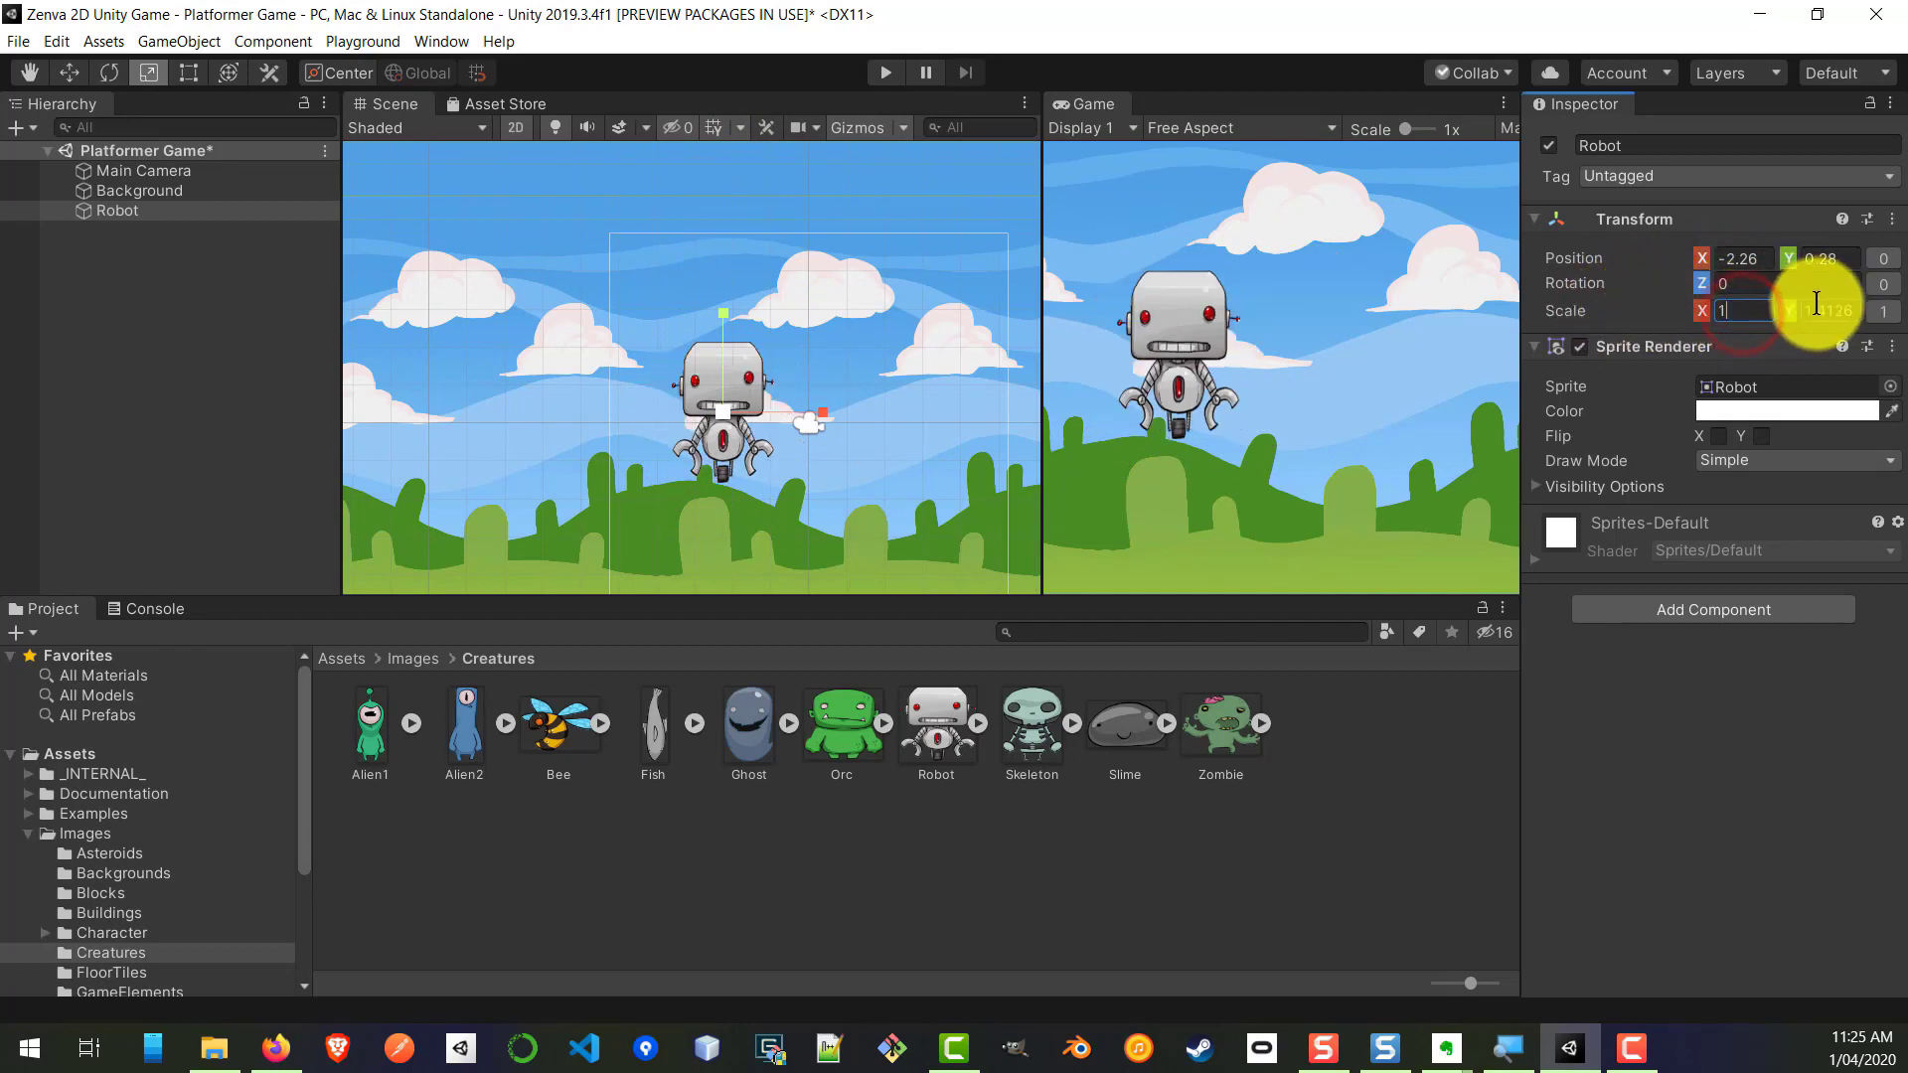
pyautogui.click(1824, 311)
pyautogui.write('1')
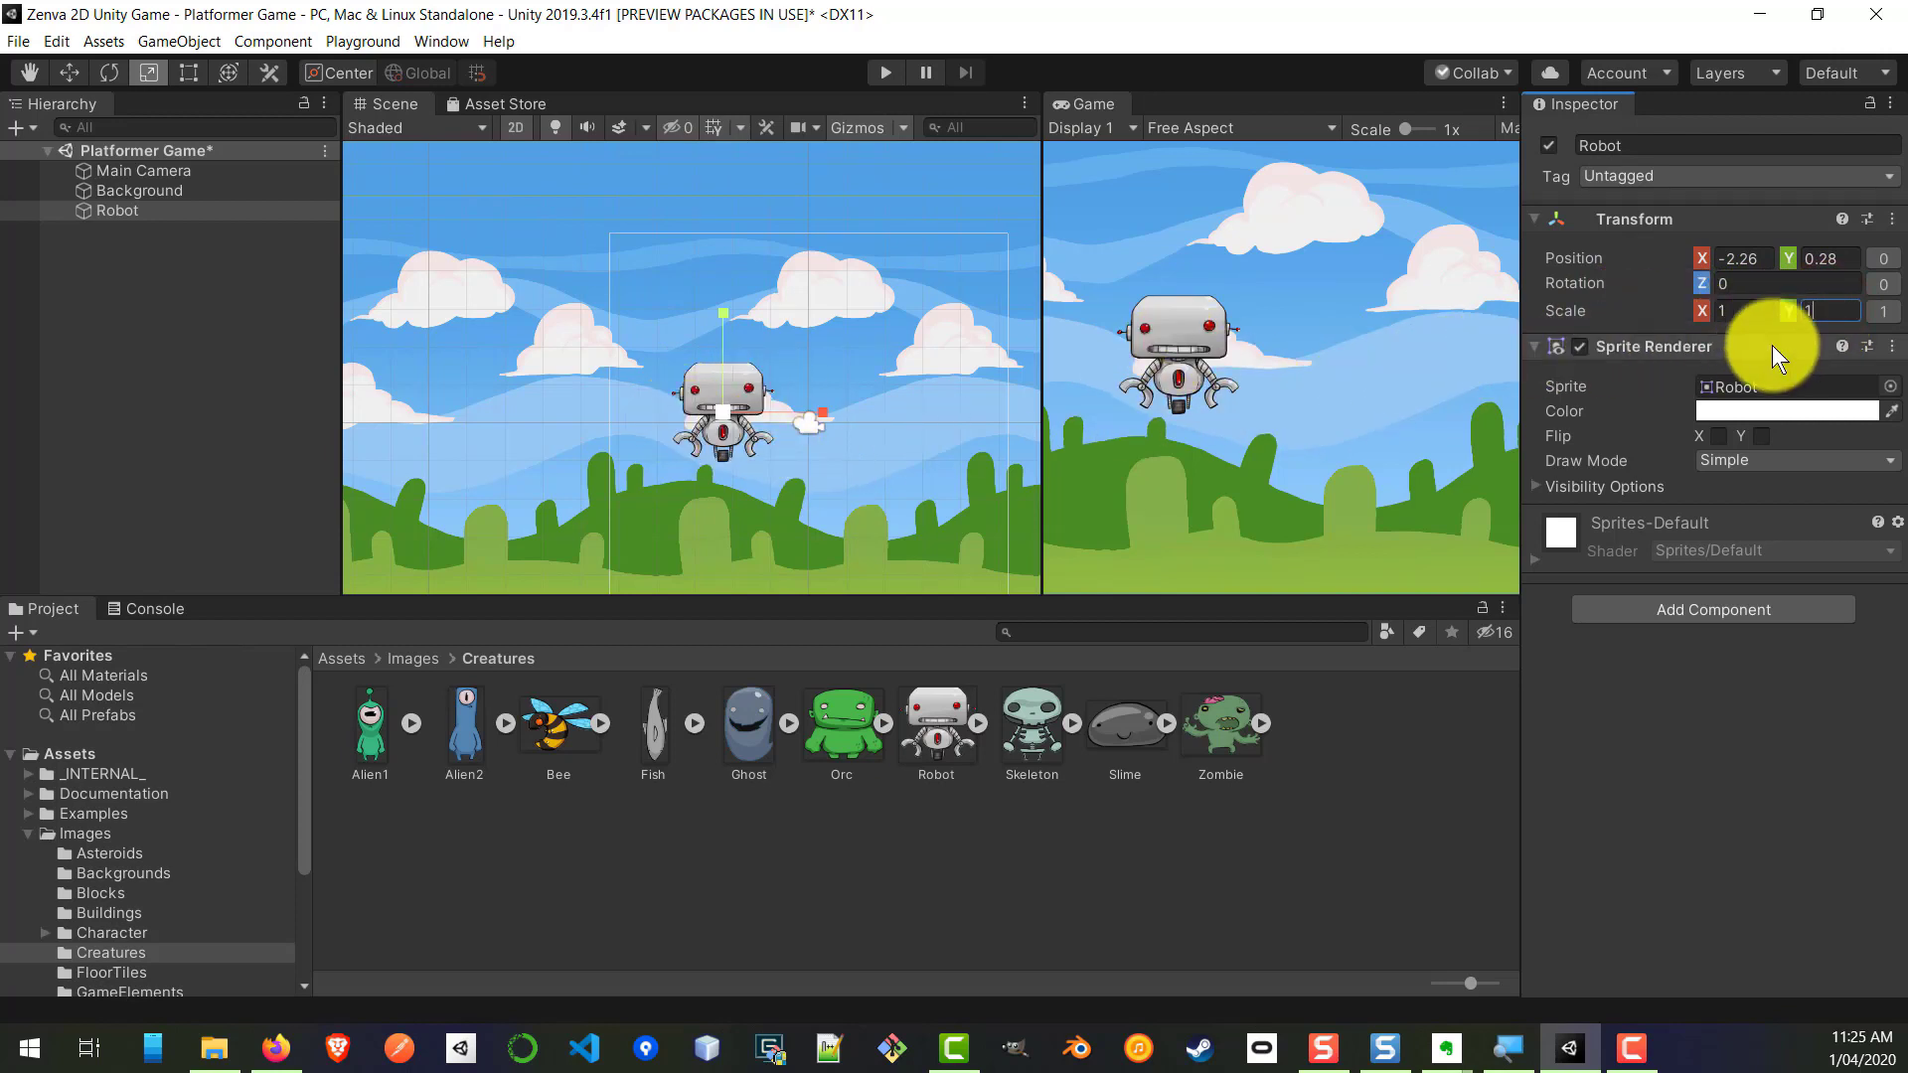
# Step: Set the Robot's X and Y scale to 0.8
pyautogui.click(1745, 306)
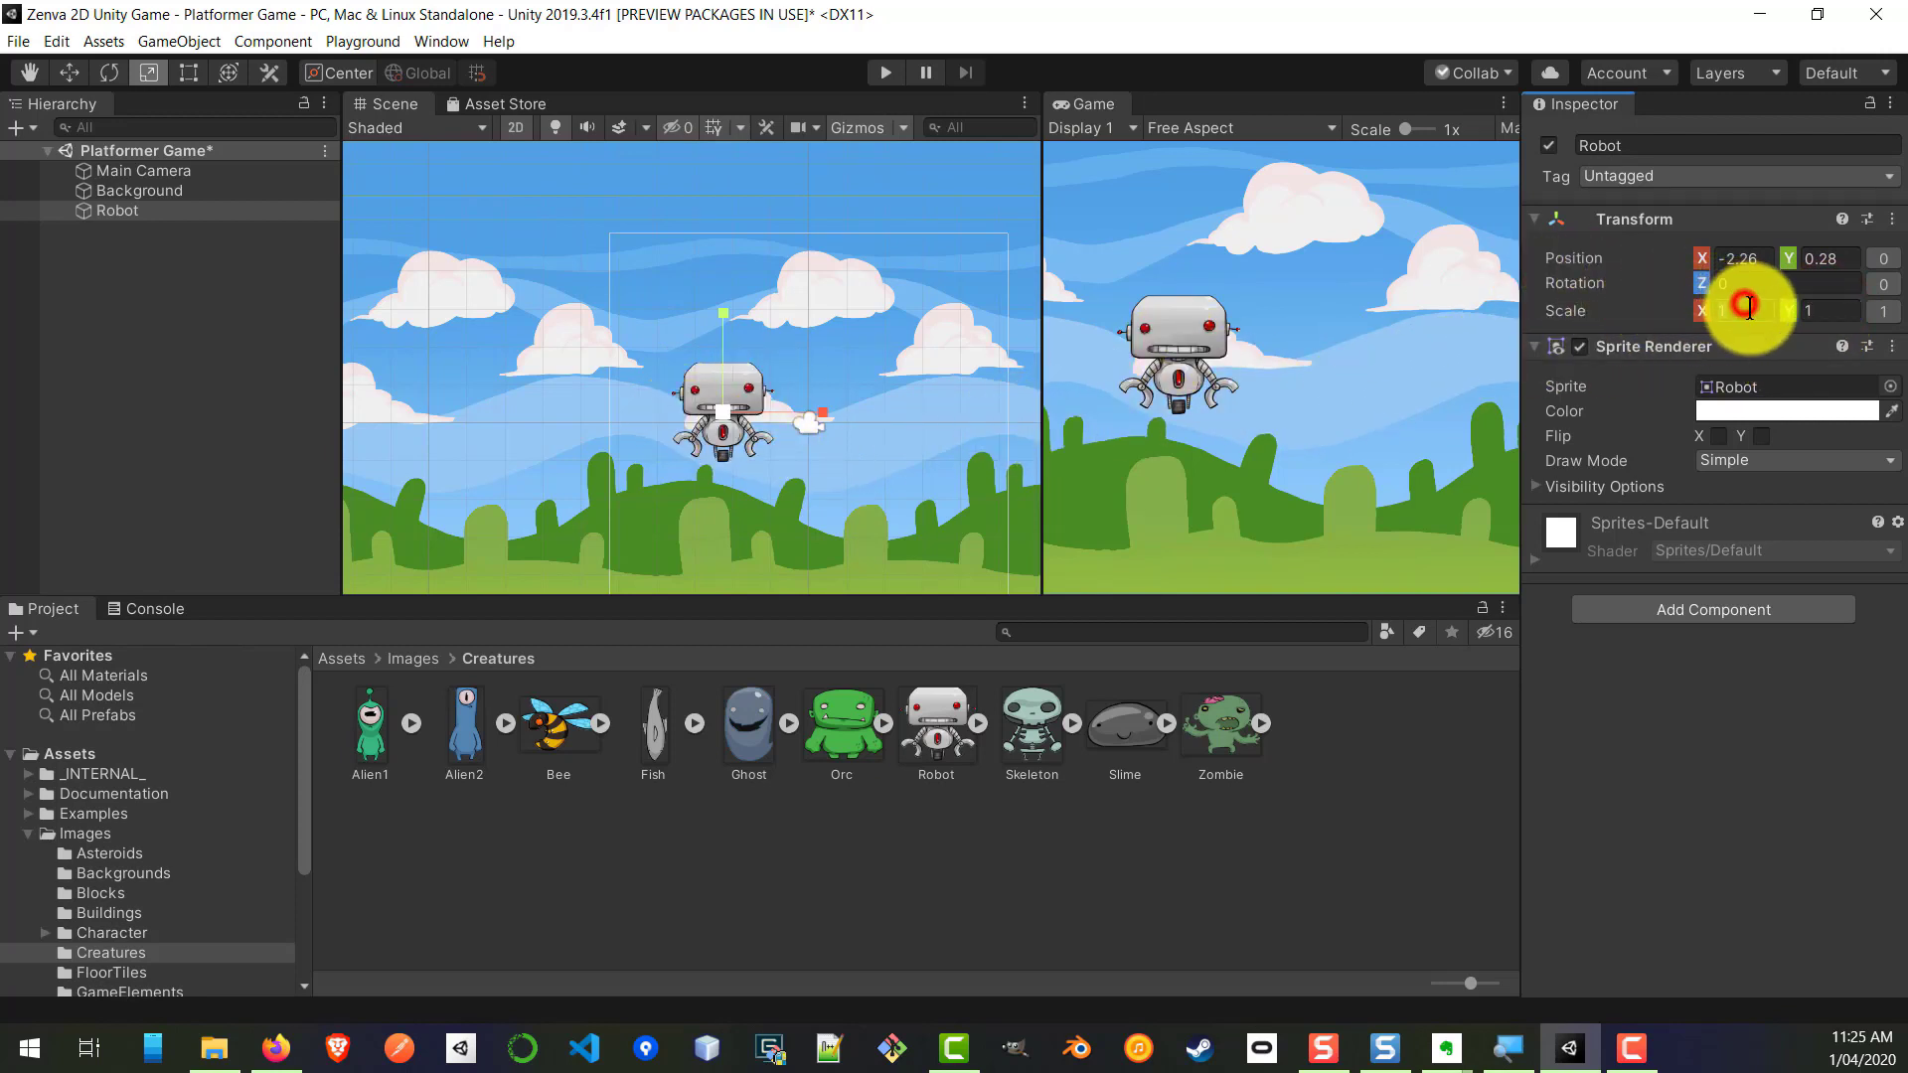
pyautogui.write('0')
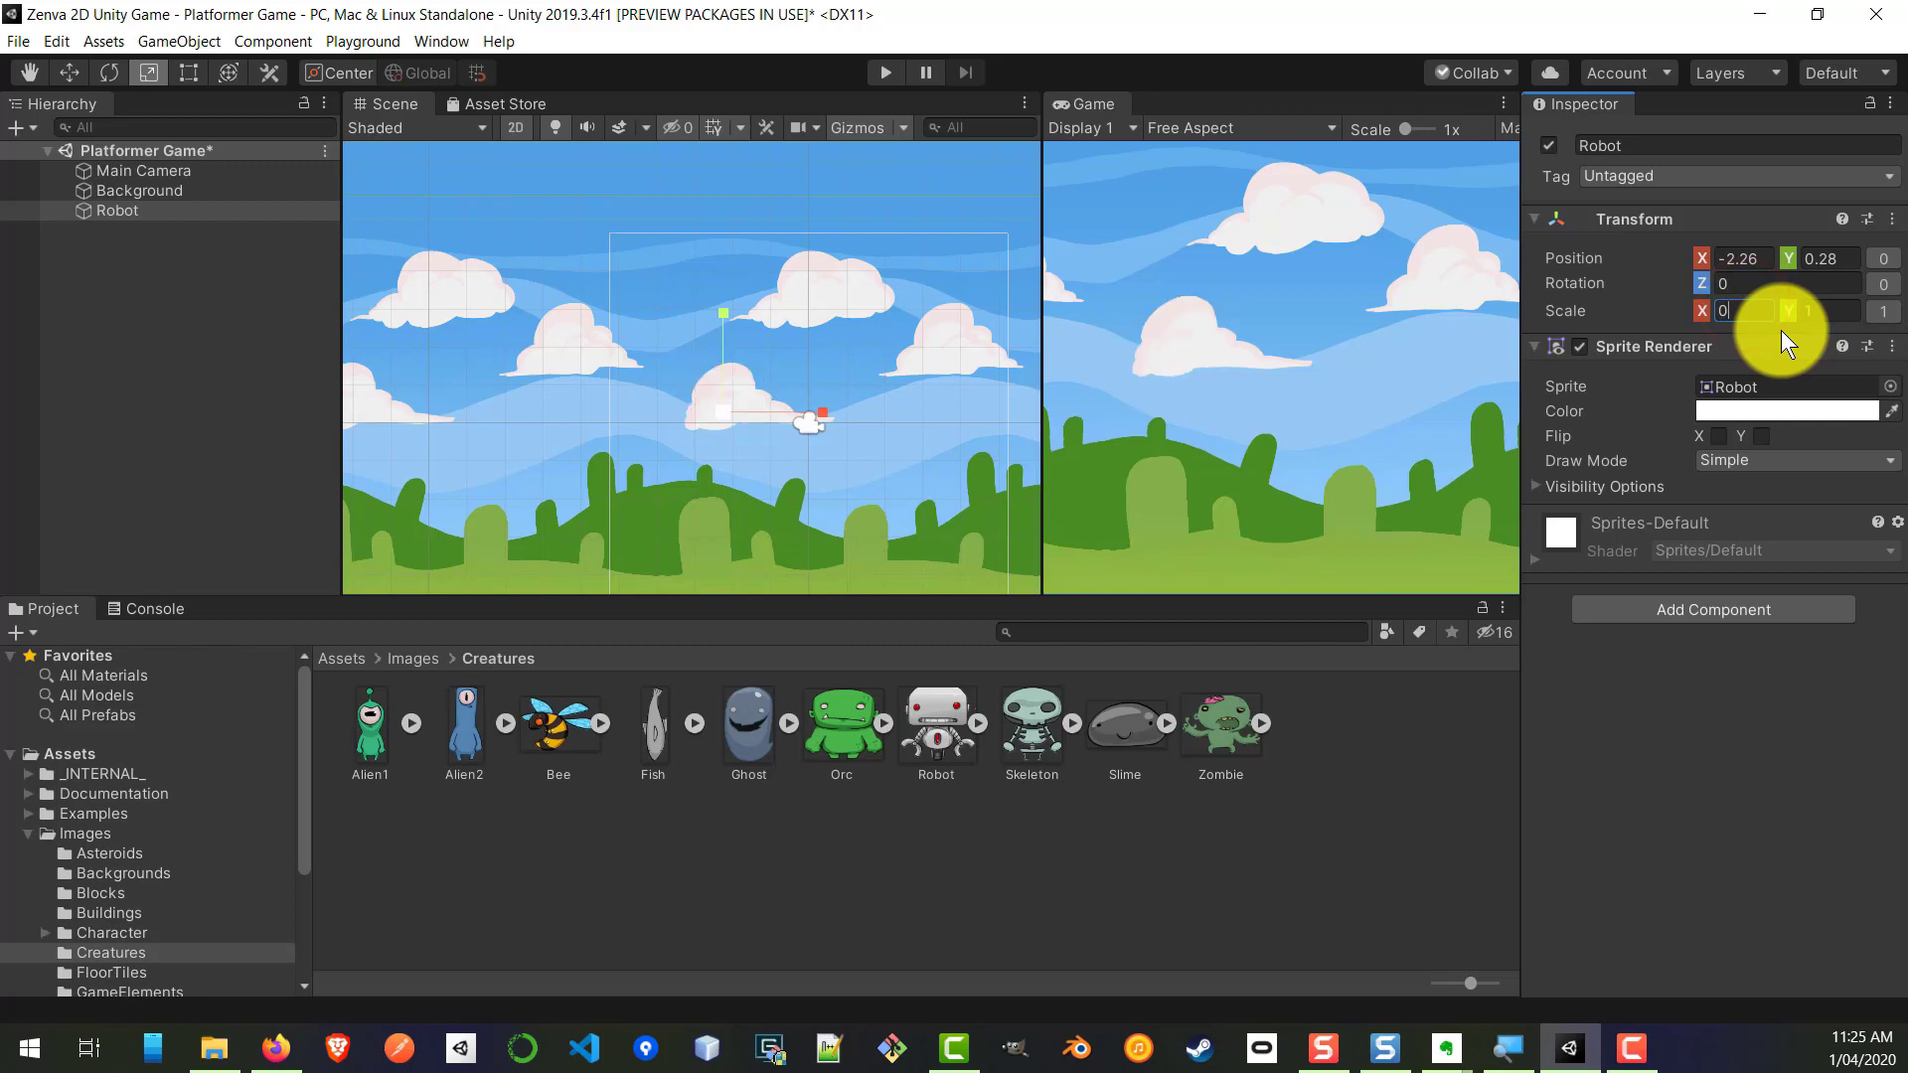
pyautogui.write('.8')
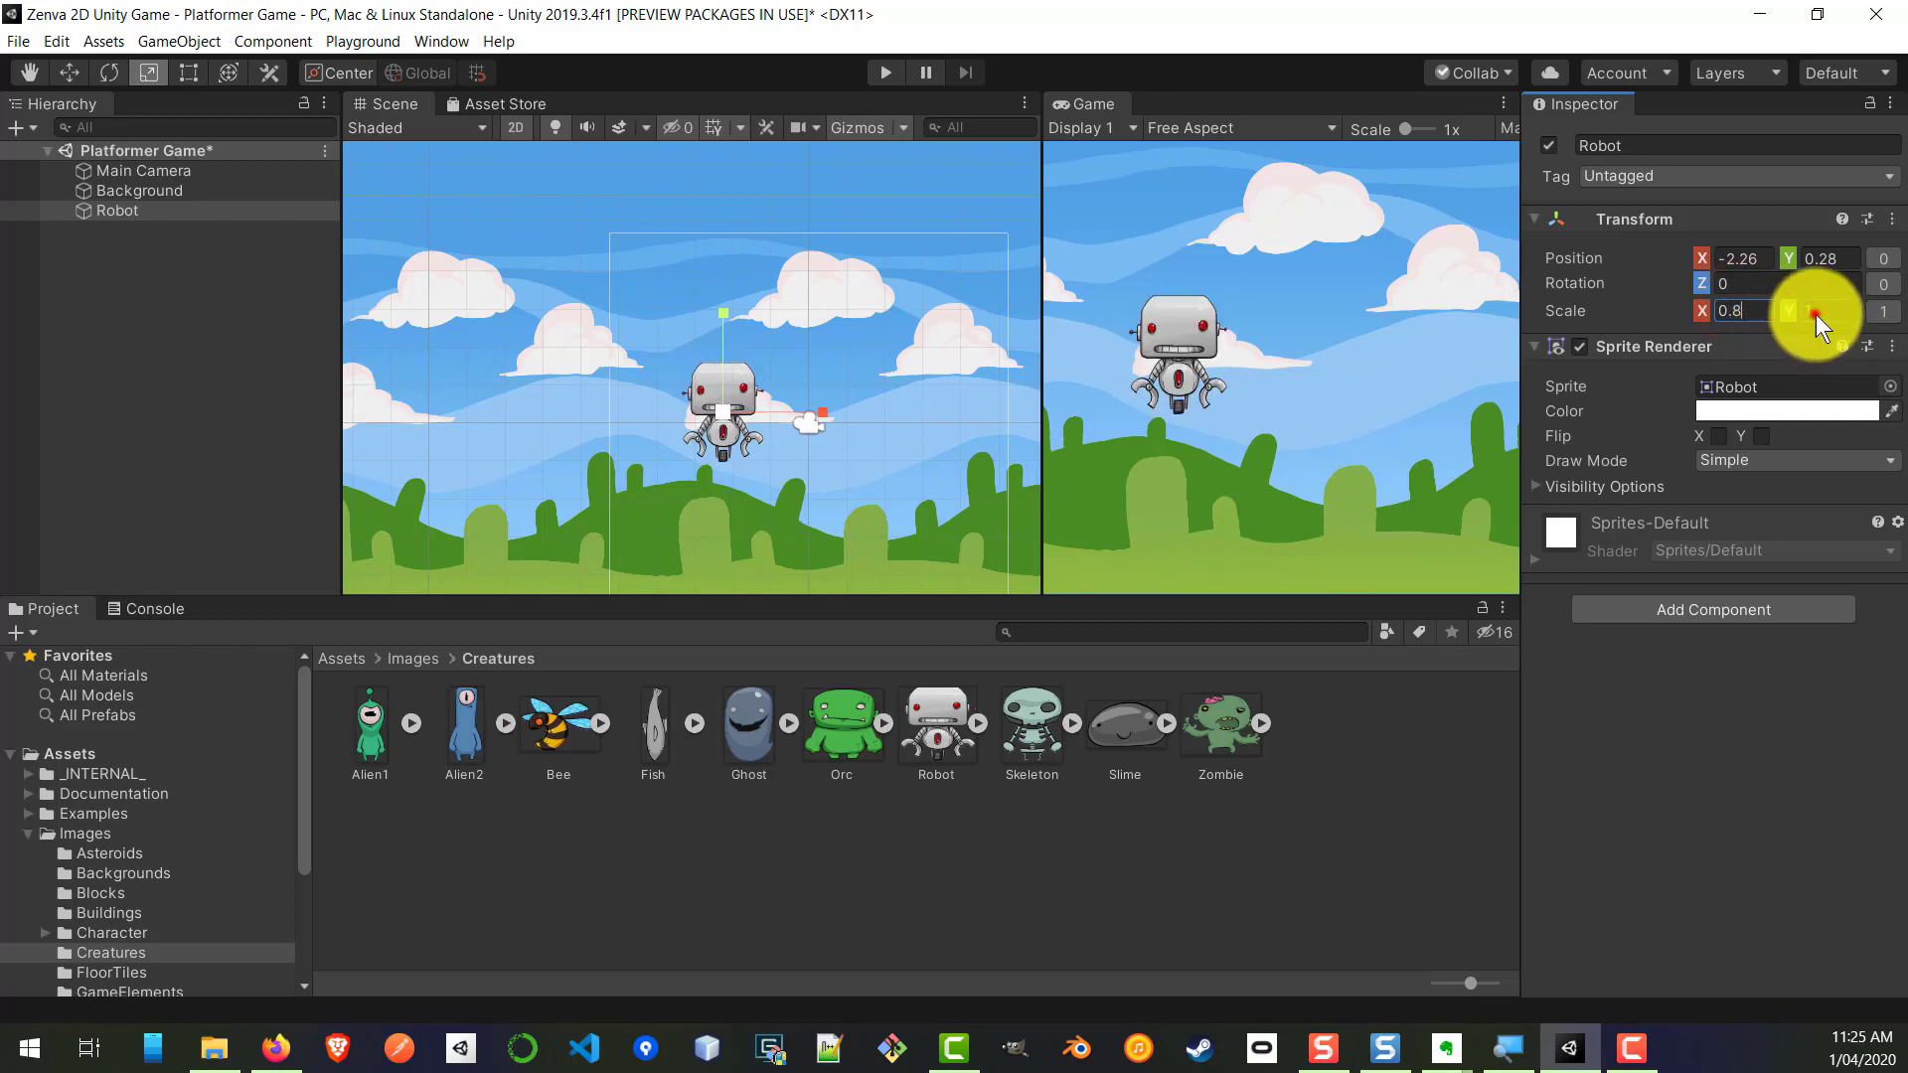
pyautogui.press('Tab')
pyautogui.write('0.8')
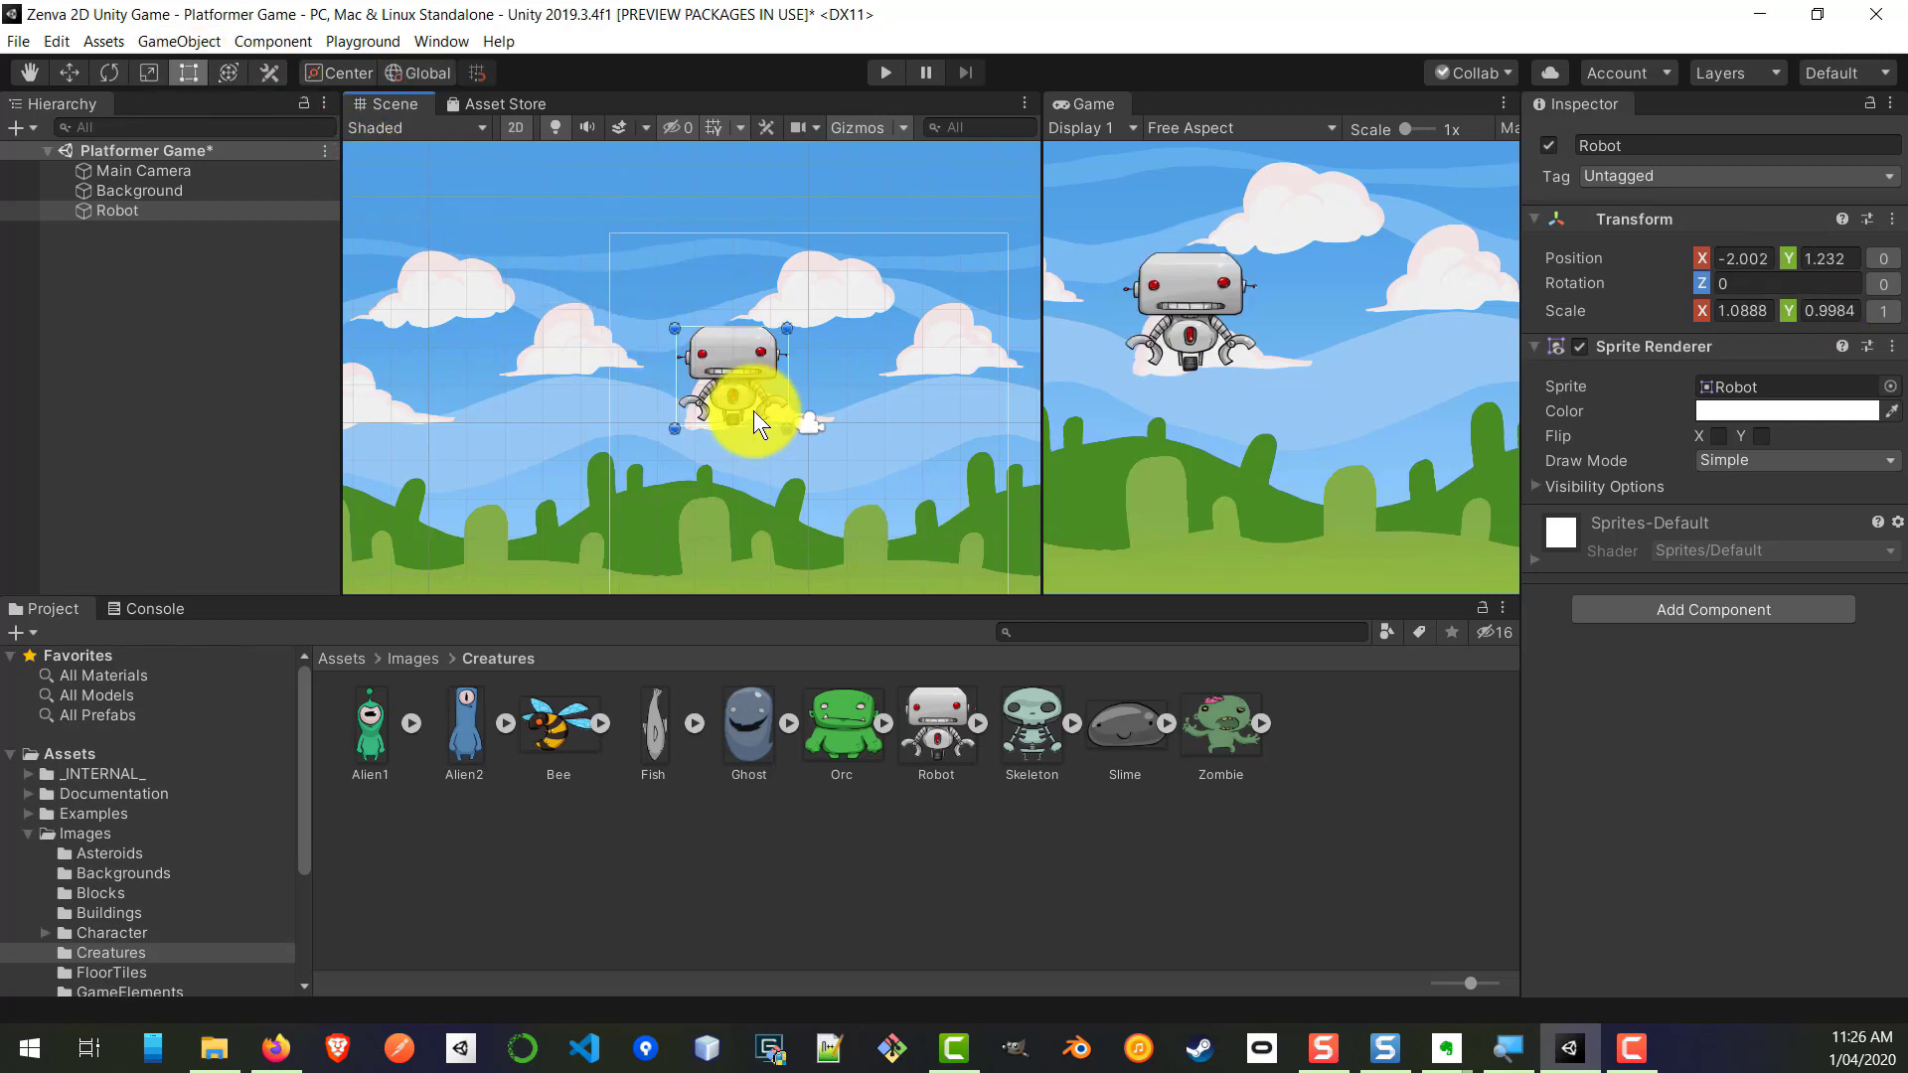
# Step: Try resizing the Robot by a corner with the Rect Tool, undo it, and settle the sprite at X -2.4, Y 2.32
pyautogui.moveTo(675, 328); pyautogui.dragTo(859, 320)
pyautogui.hotkey('ctrl', 'z')
pyautogui.hotkey('ctrl', 'z')
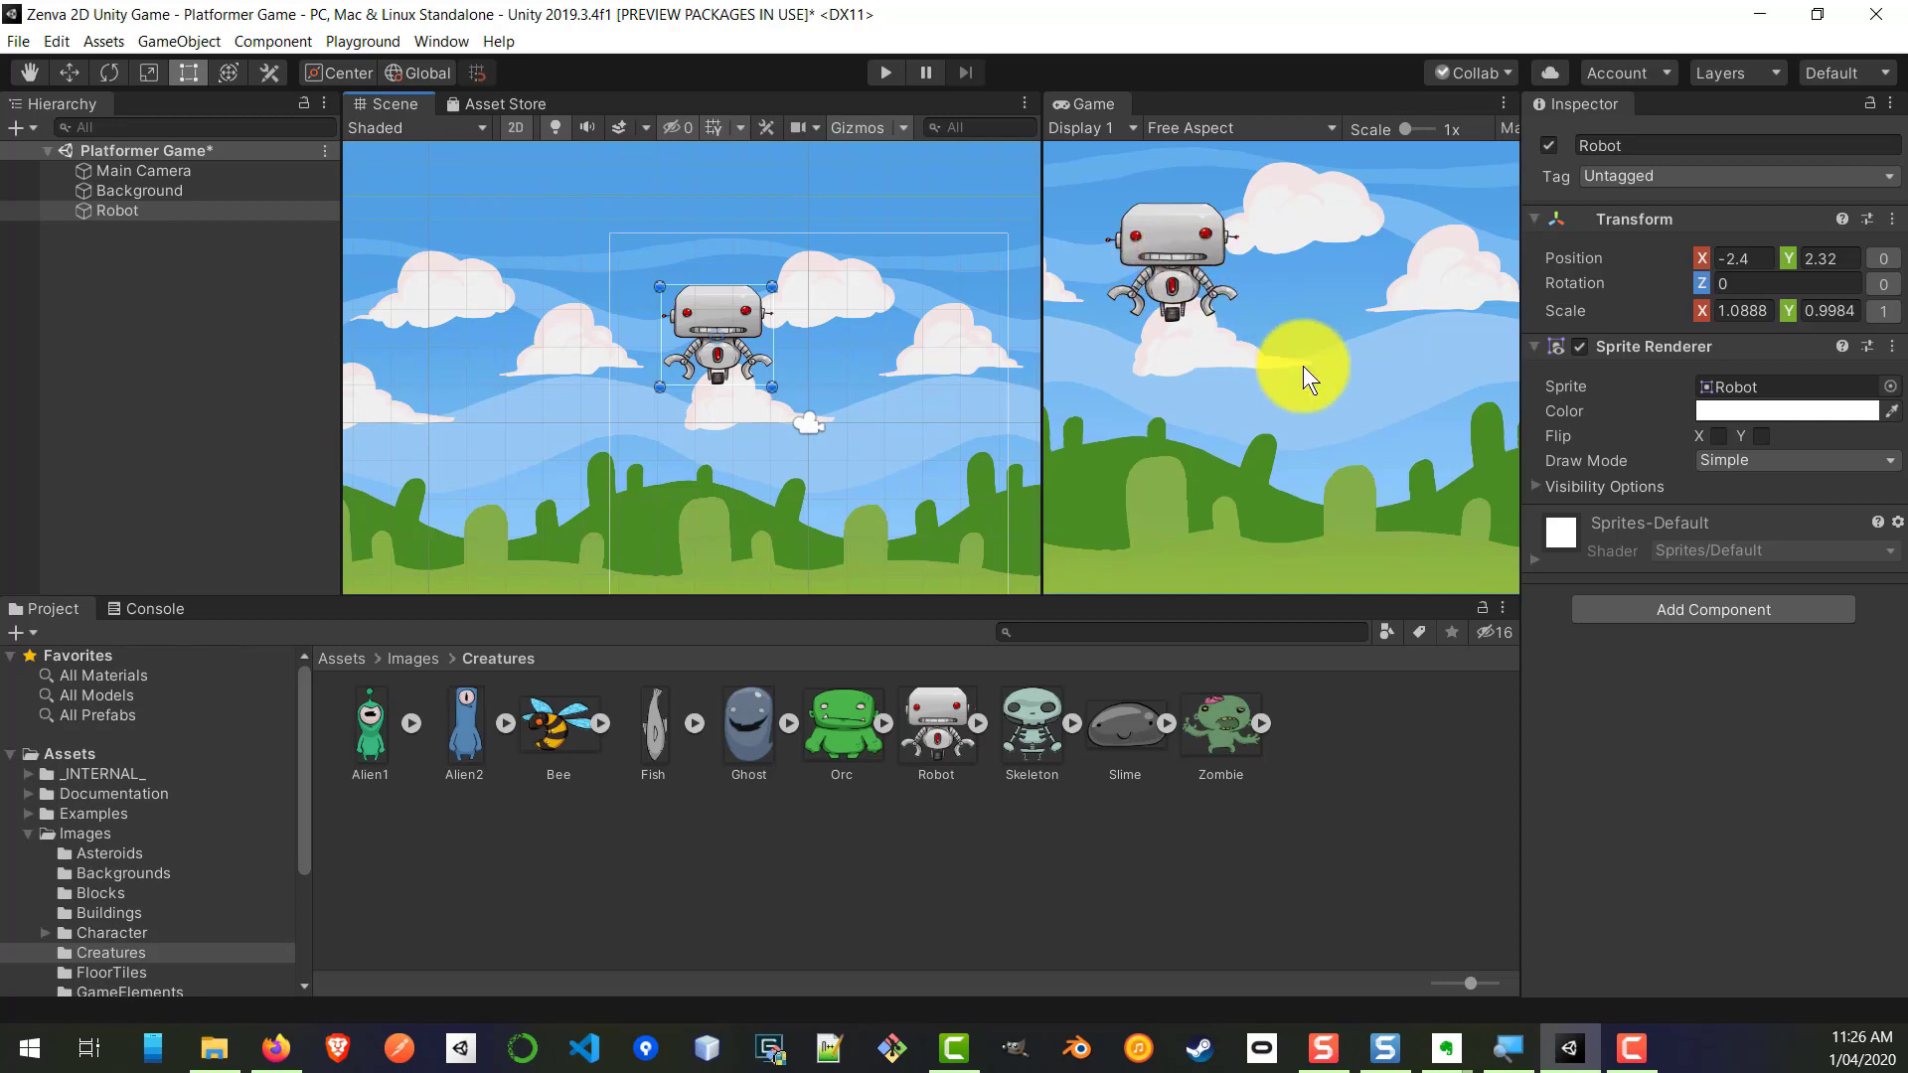
# Step: Add a Rigidbody 2D component to the Robot and play-test the scene to check how it falls
pyautogui.click(1722, 612)
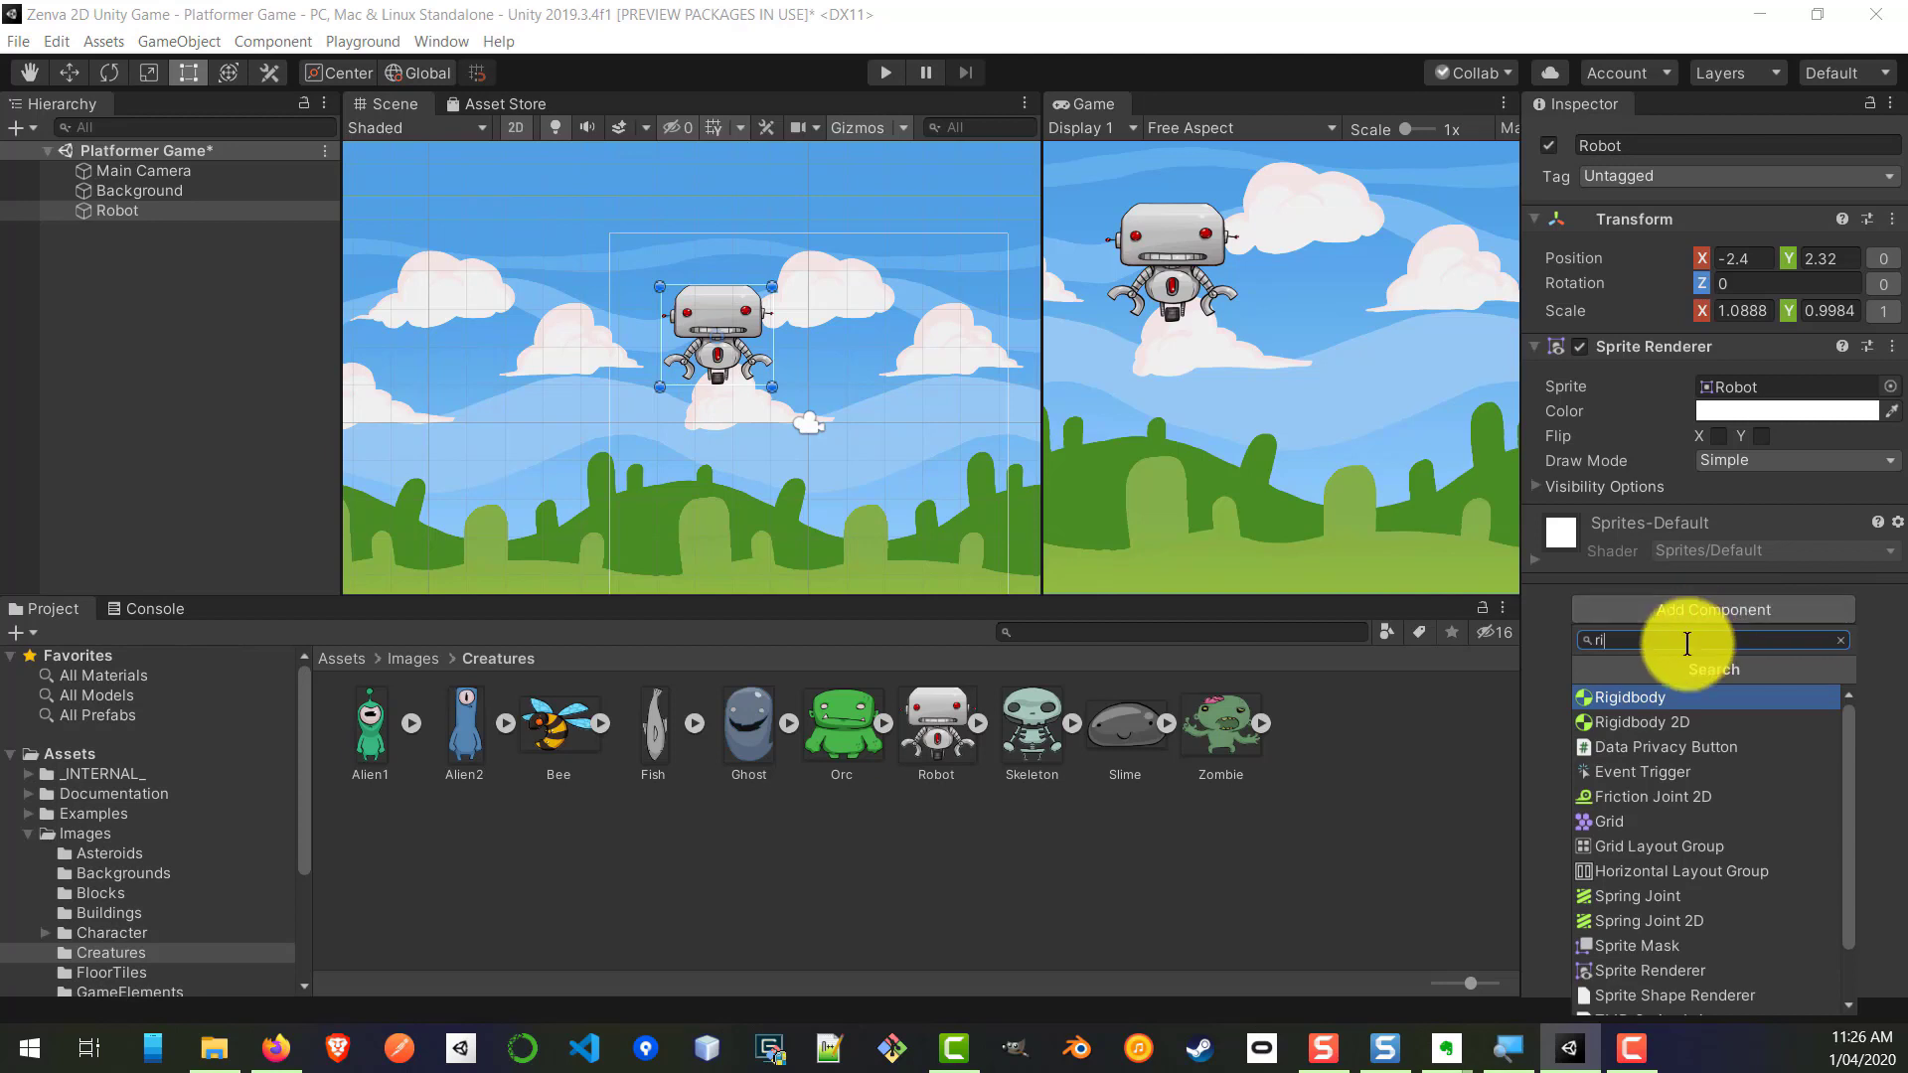
pyautogui.click(1685, 723)
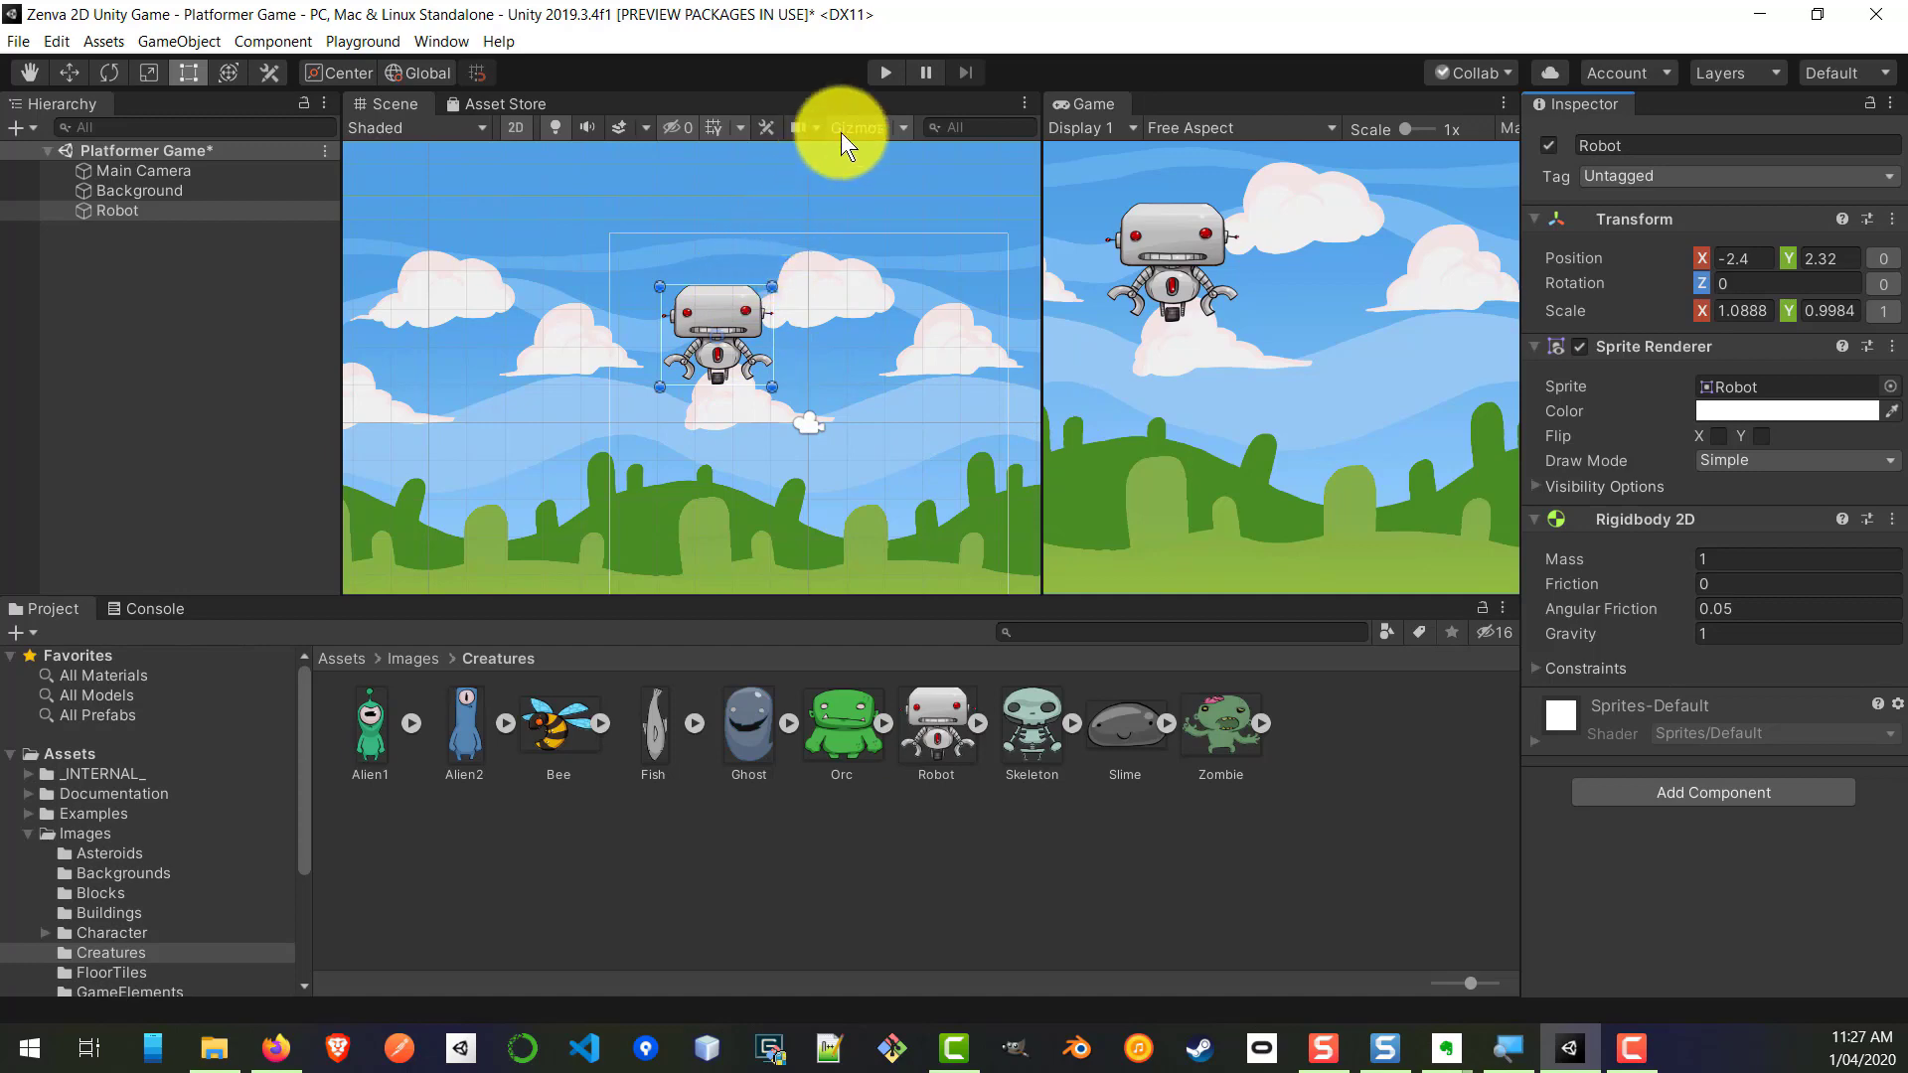
pyautogui.click(887, 70)
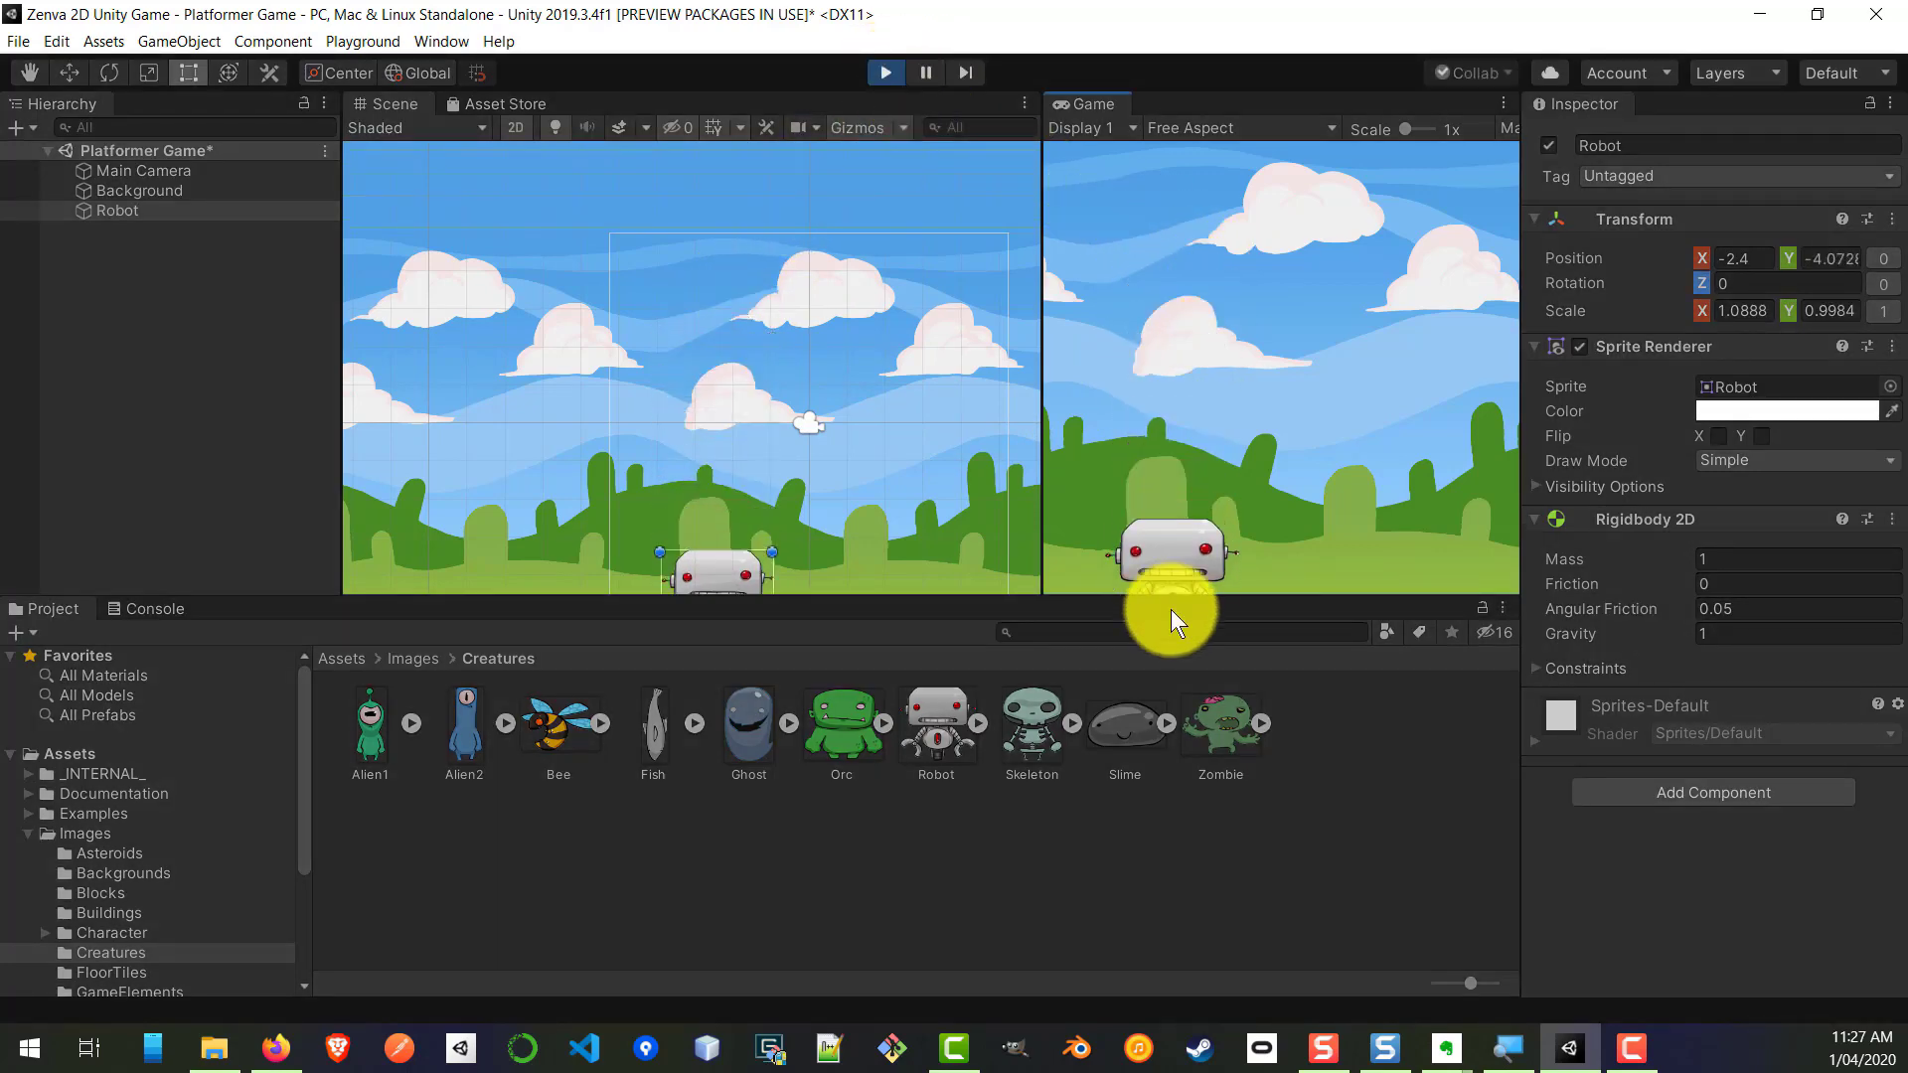
pyautogui.click(885, 68)
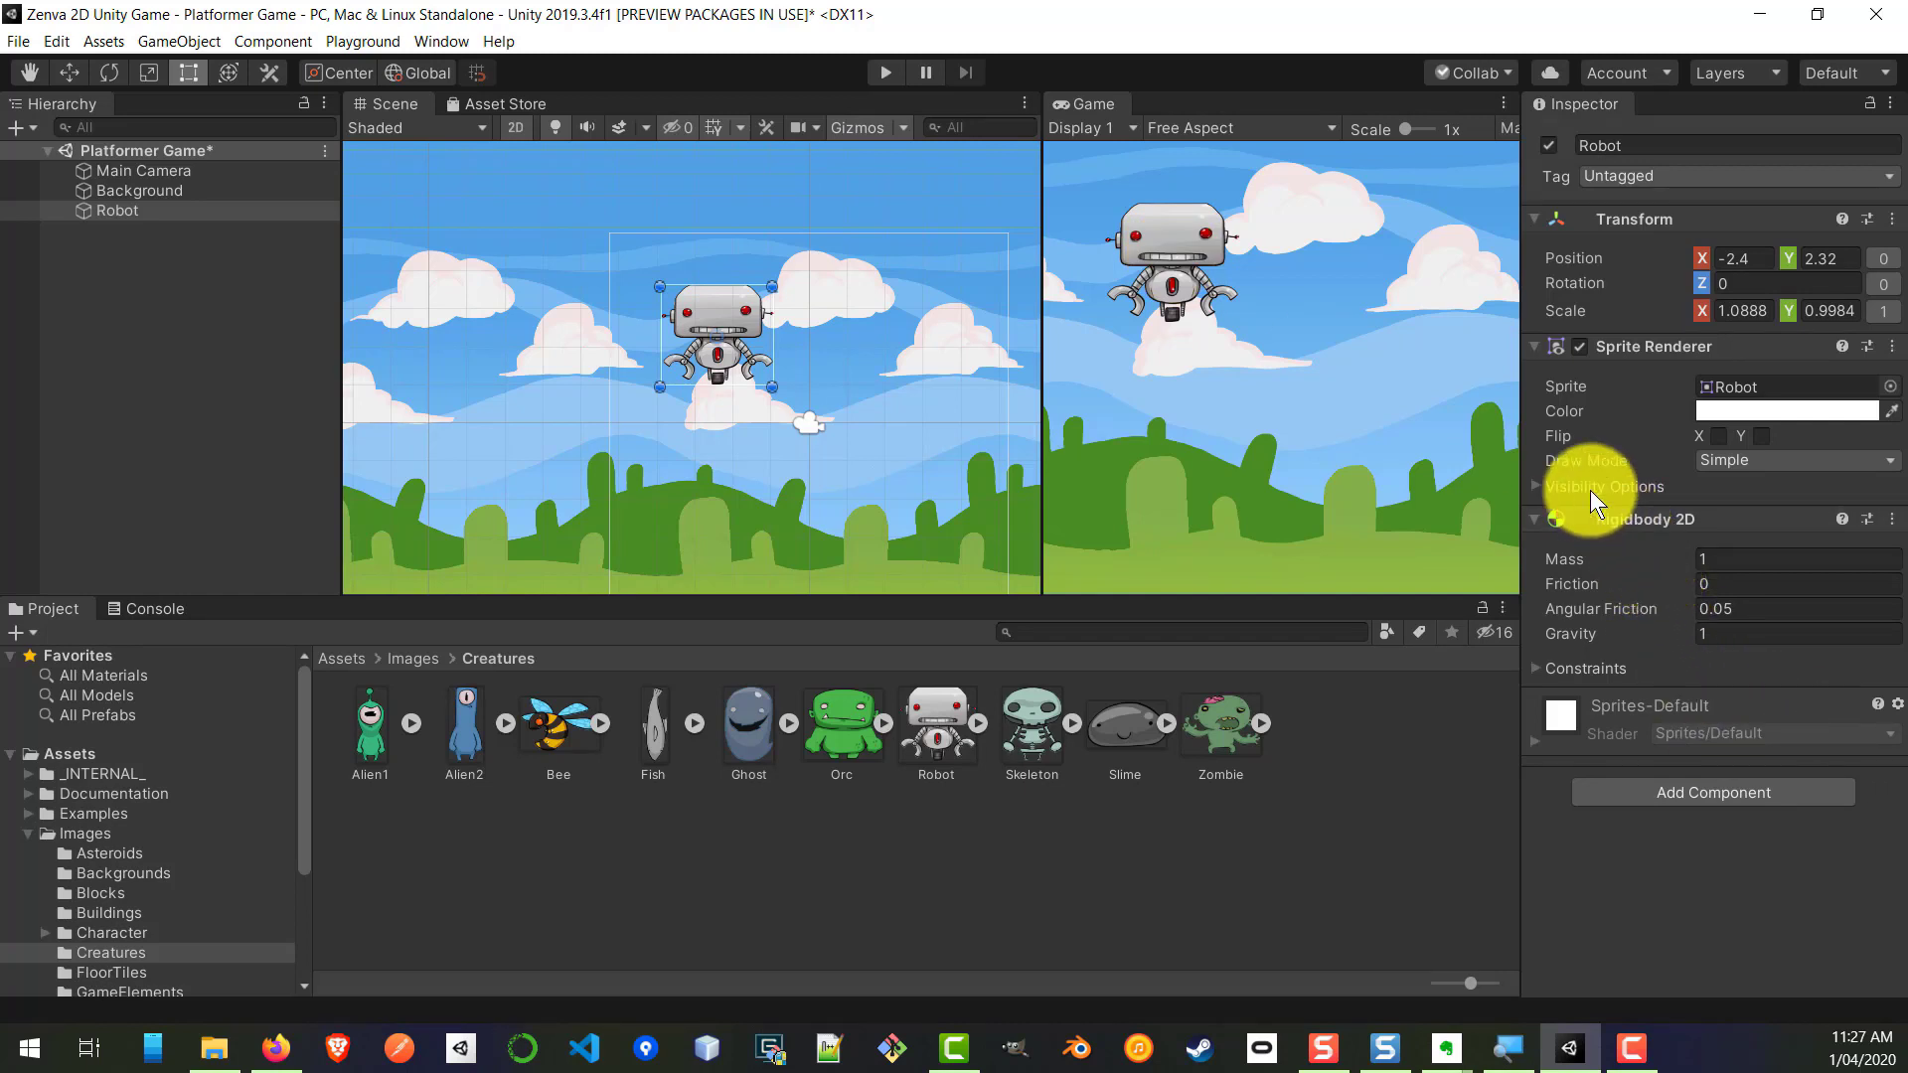
pyautogui.click(891, 73)
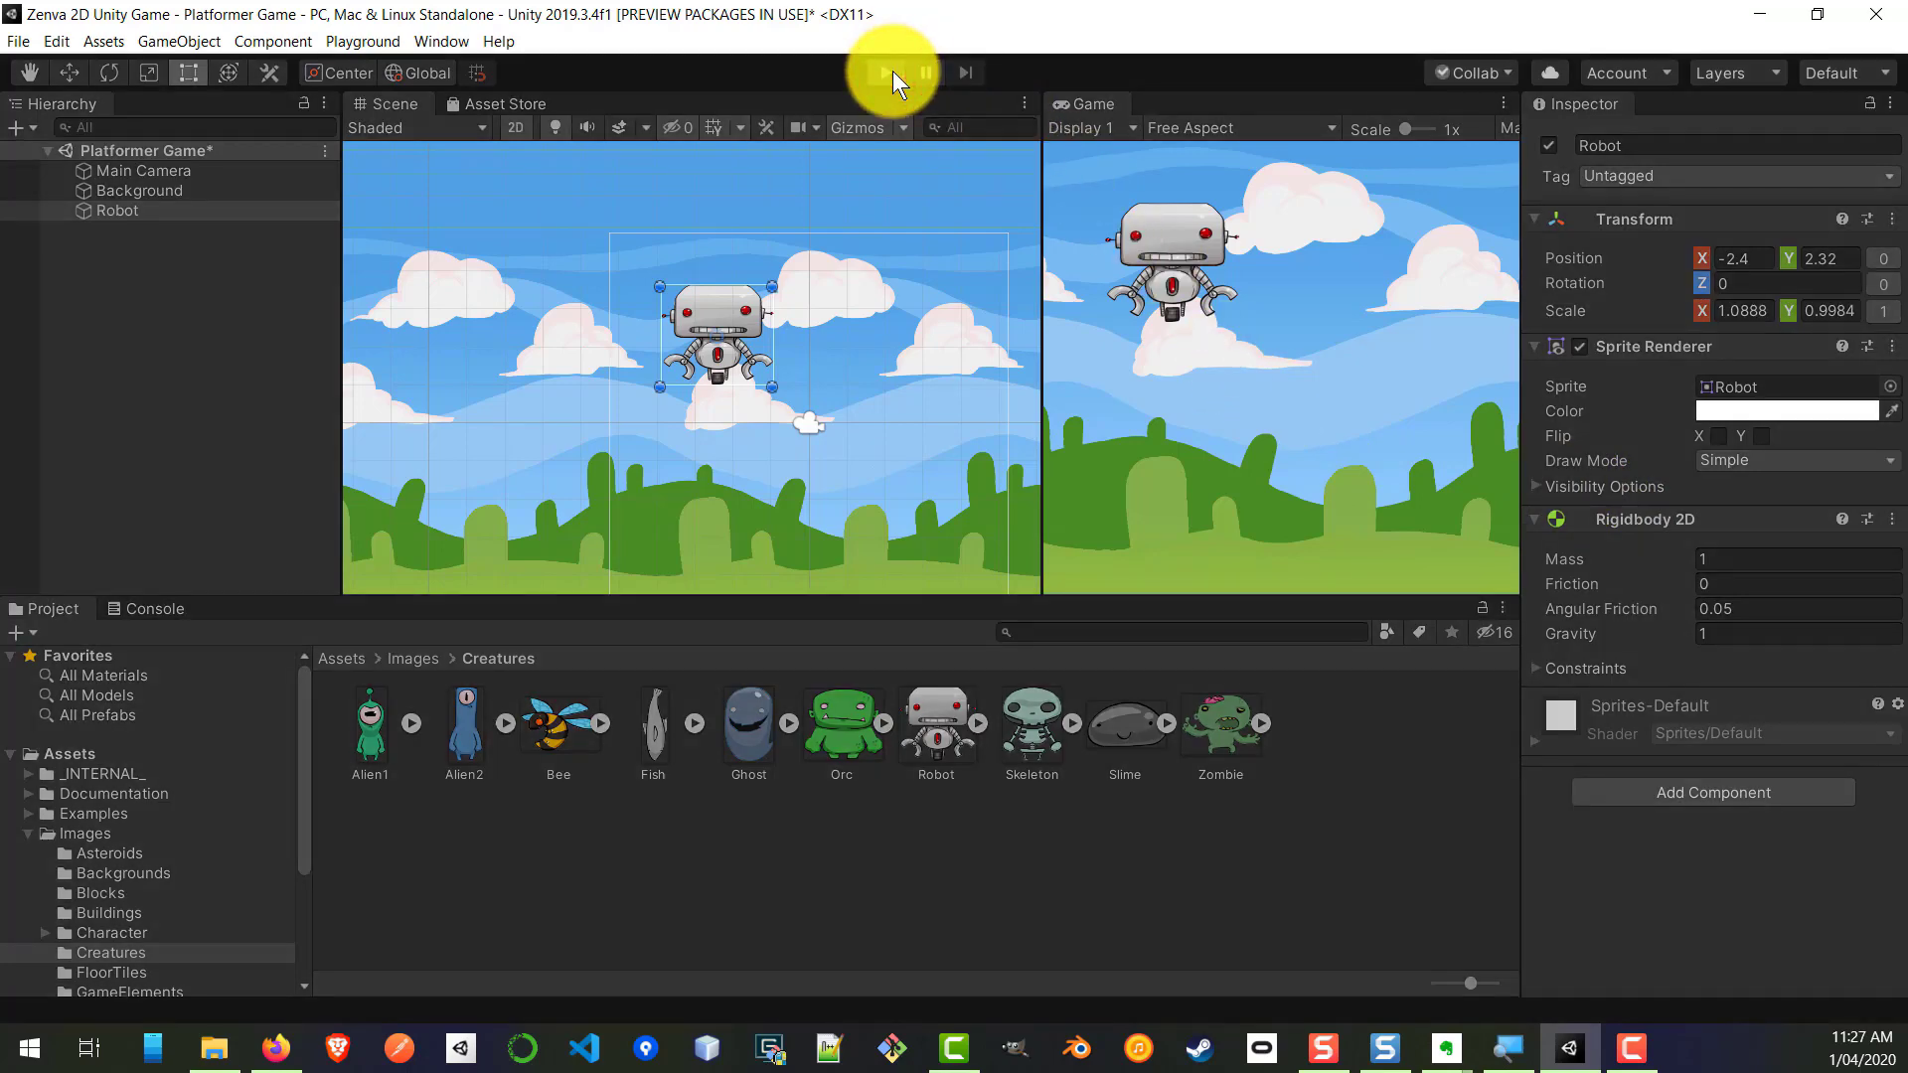
pyautogui.click(892, 71)
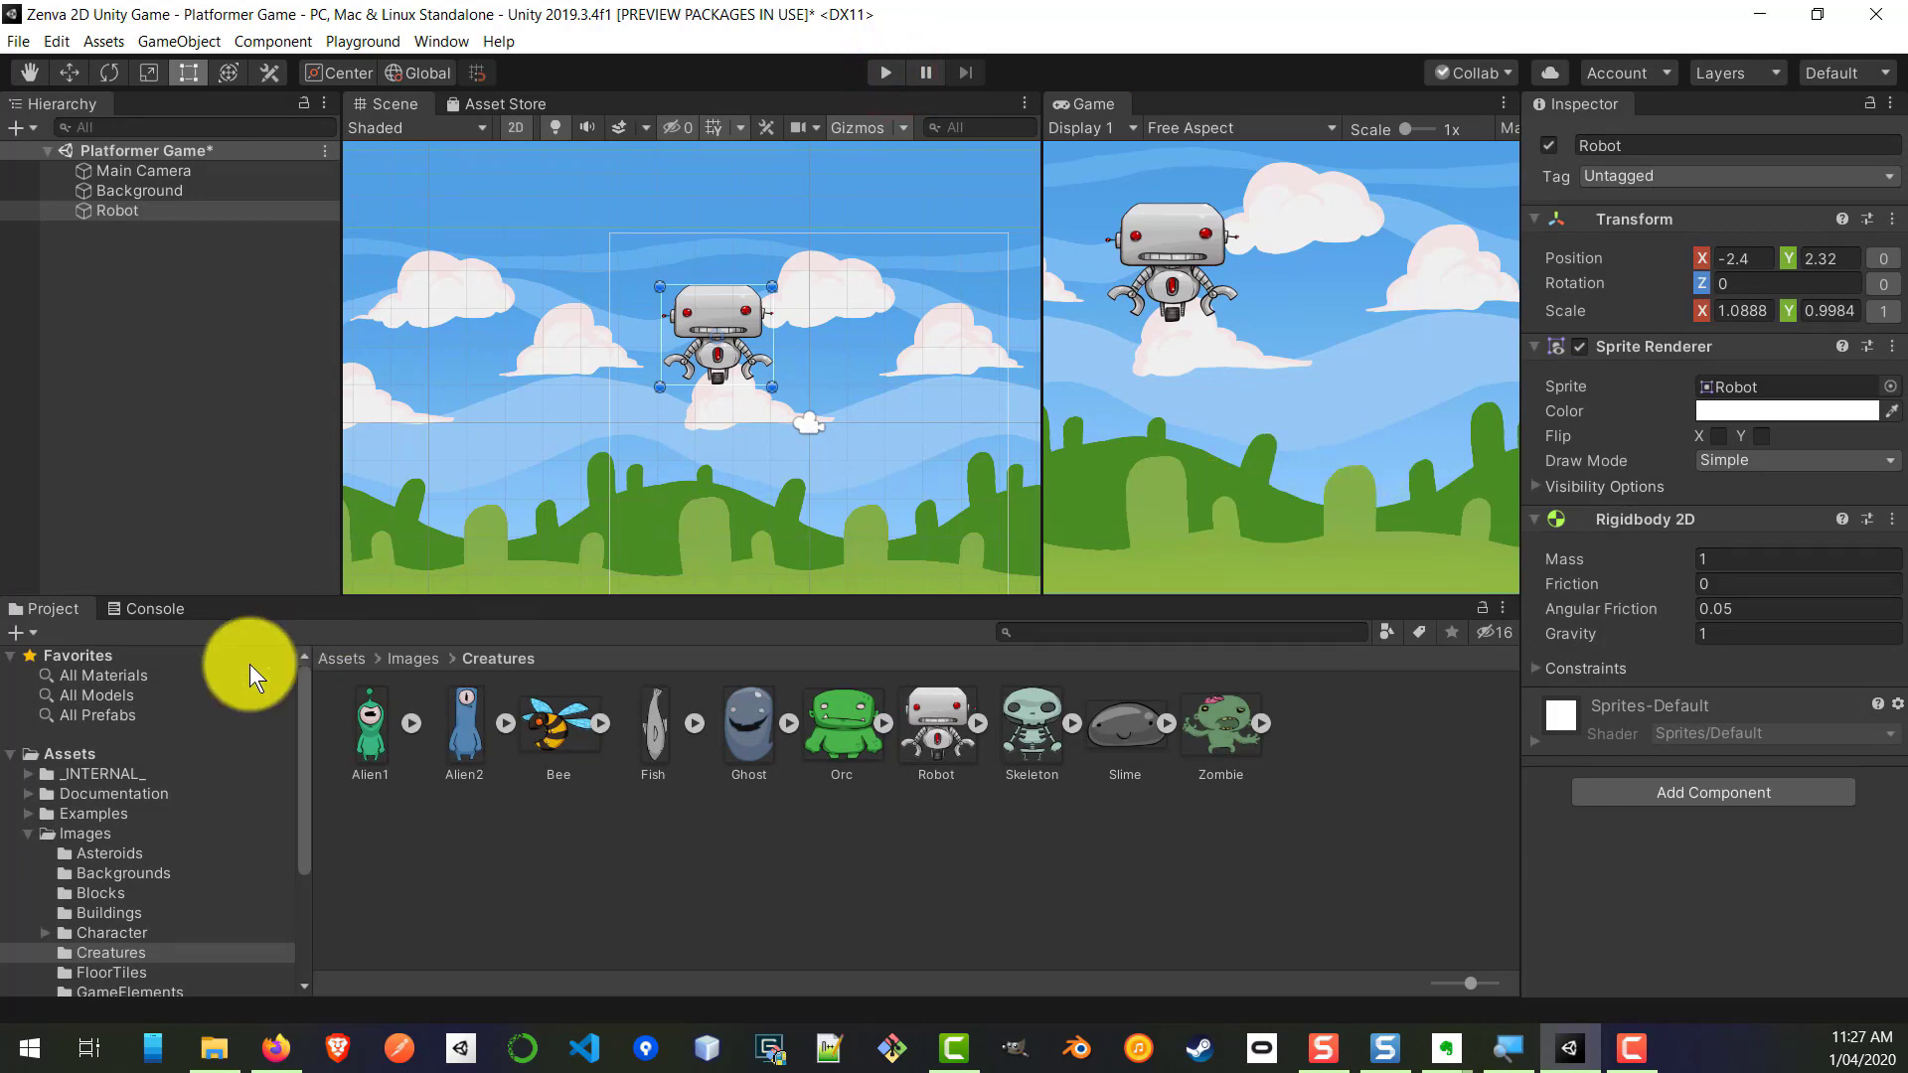
# Step: Place the Bricks sprite from the Images/Blocks folder directly below the Robot at about X -2.41, Y -0.96
pyautogui.scroll(-3, 171, 754)
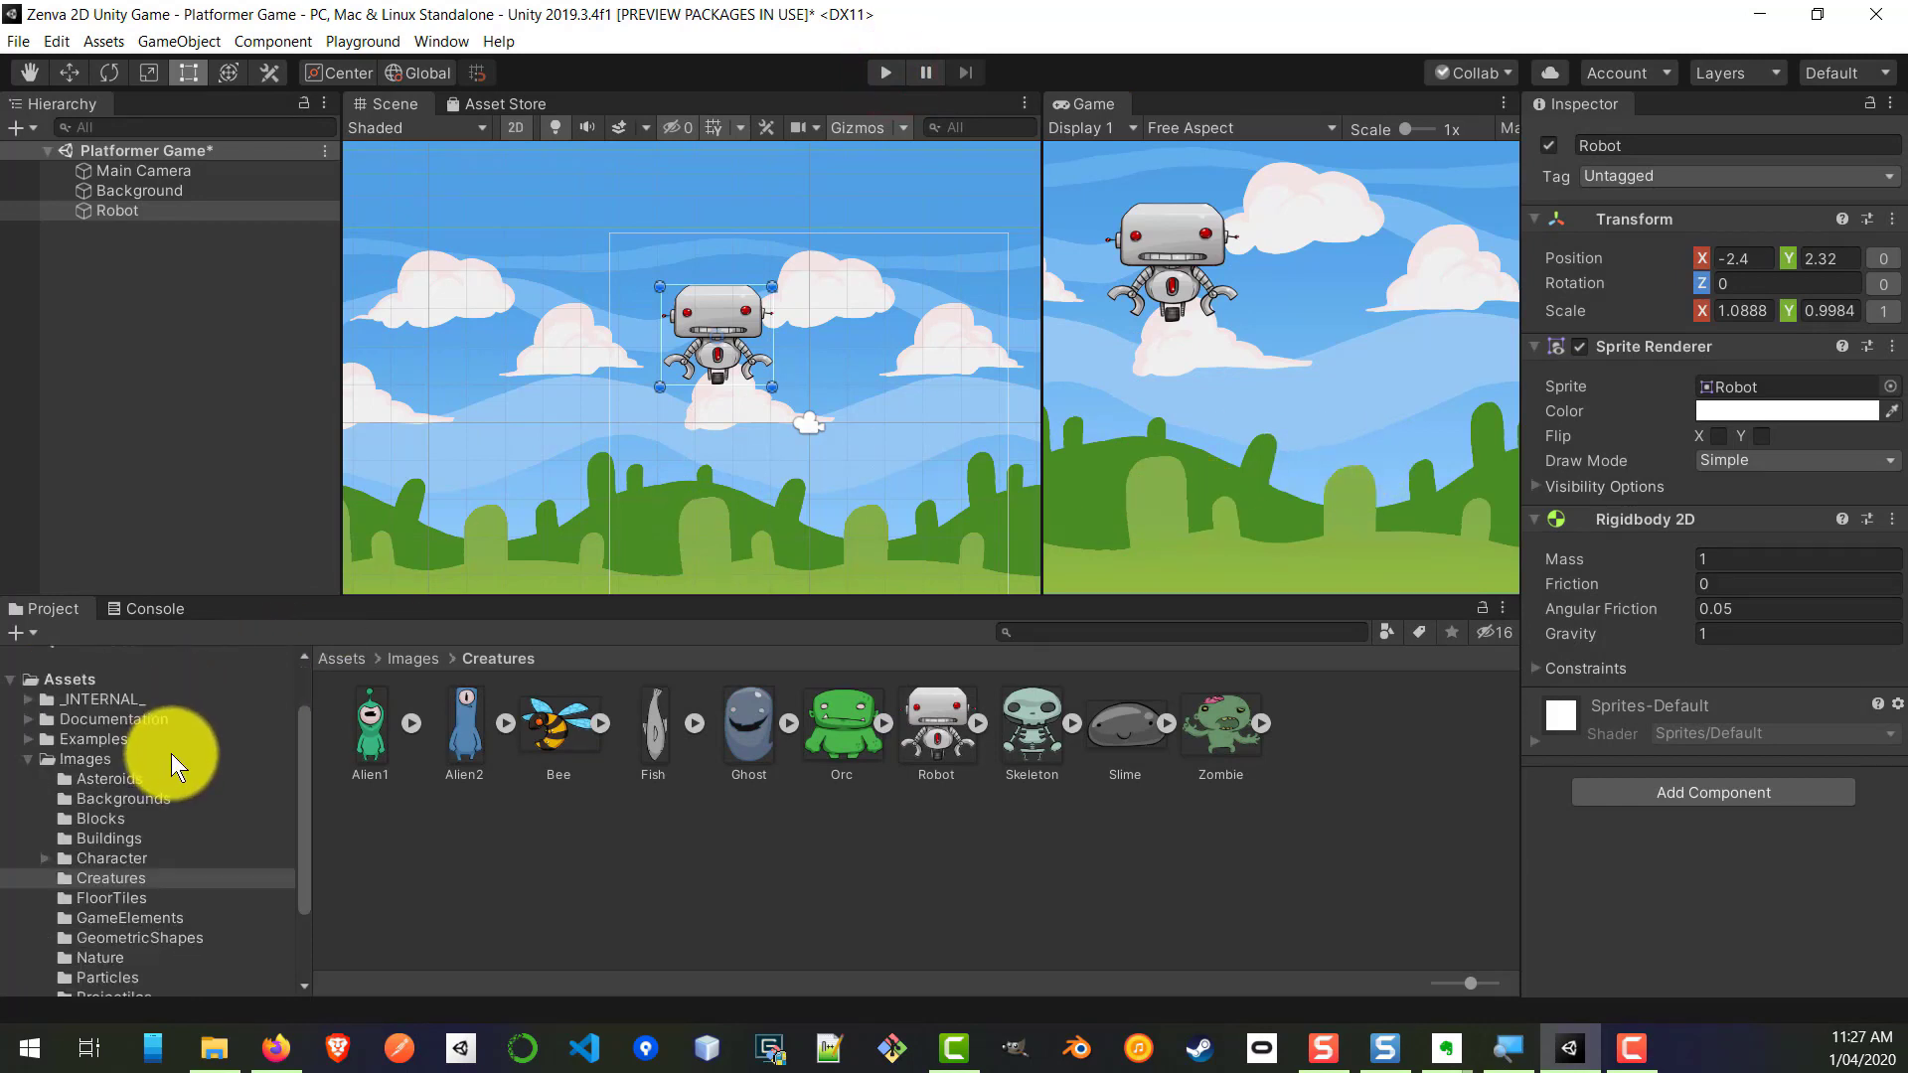
pyautogui.click(96, 818)
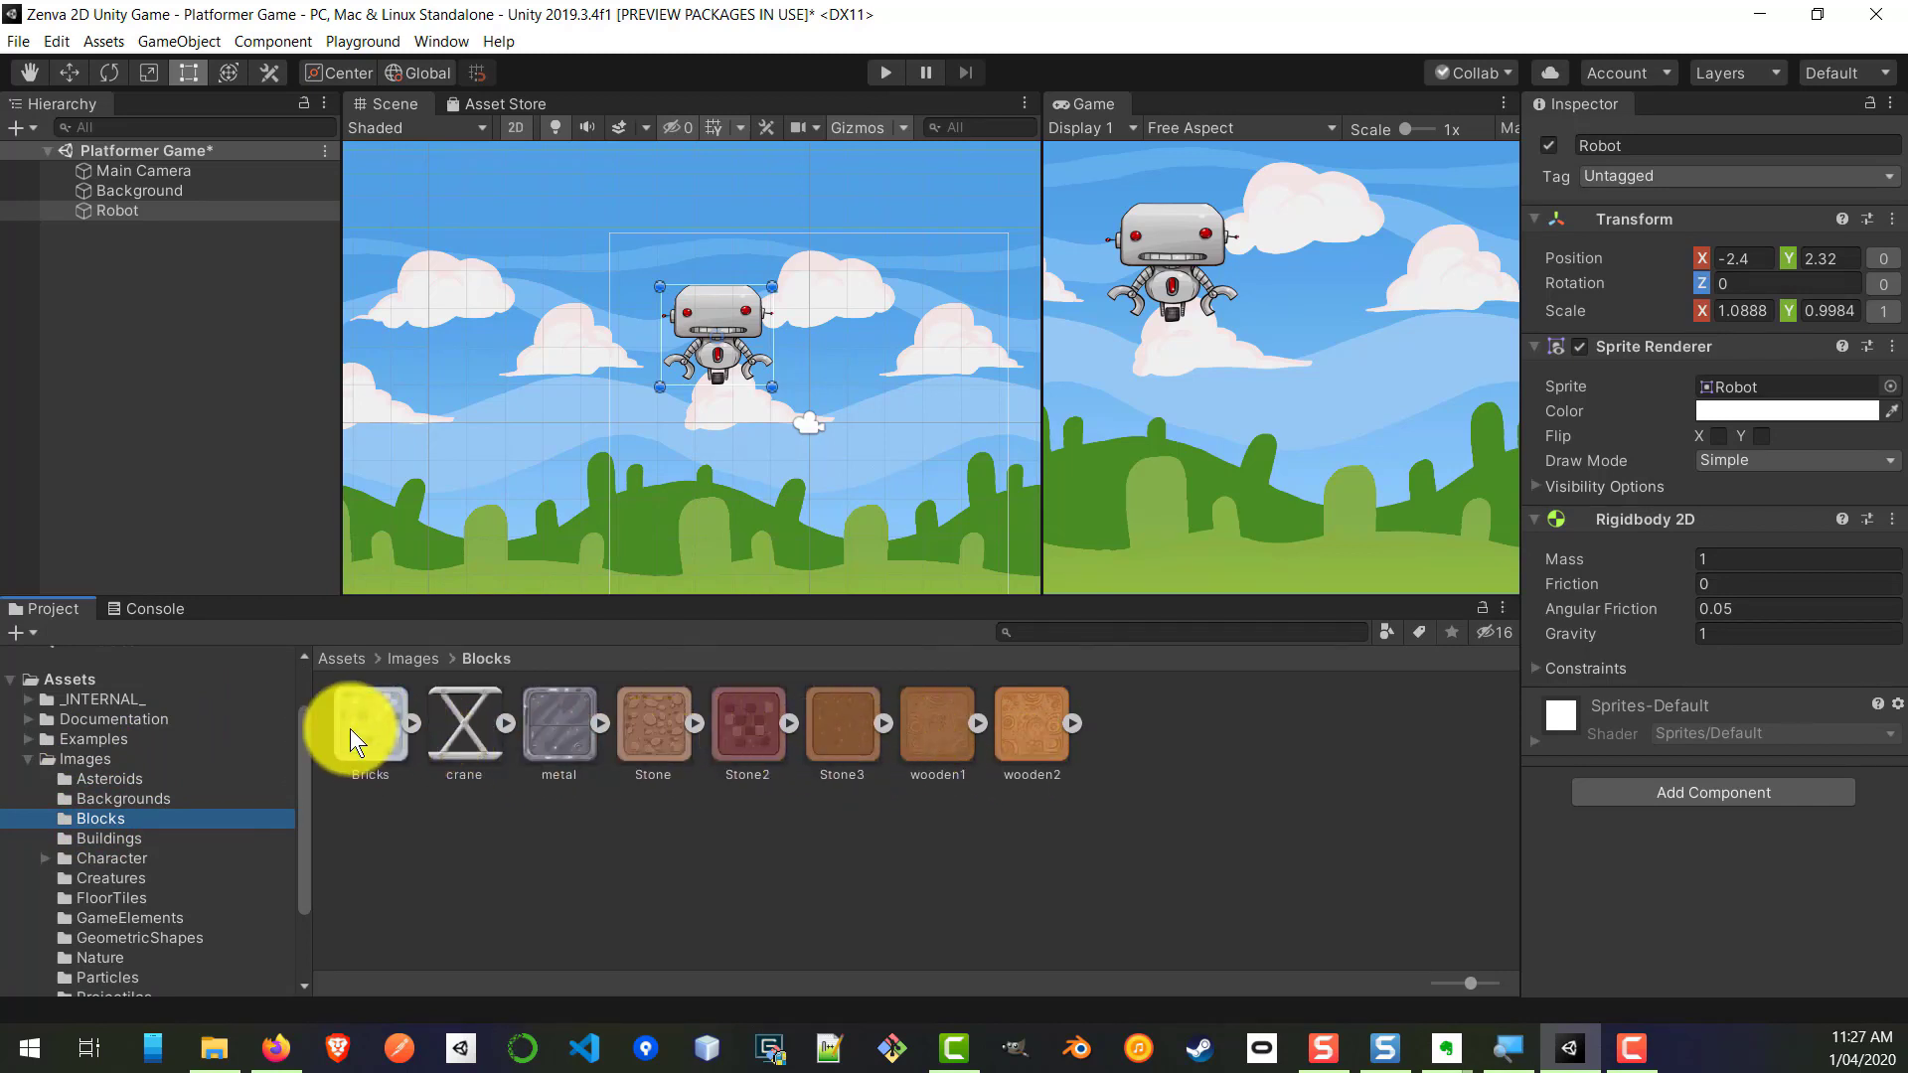
pyautogui.moveTo(366, 737); pyautogui.dragTo(717, 470)
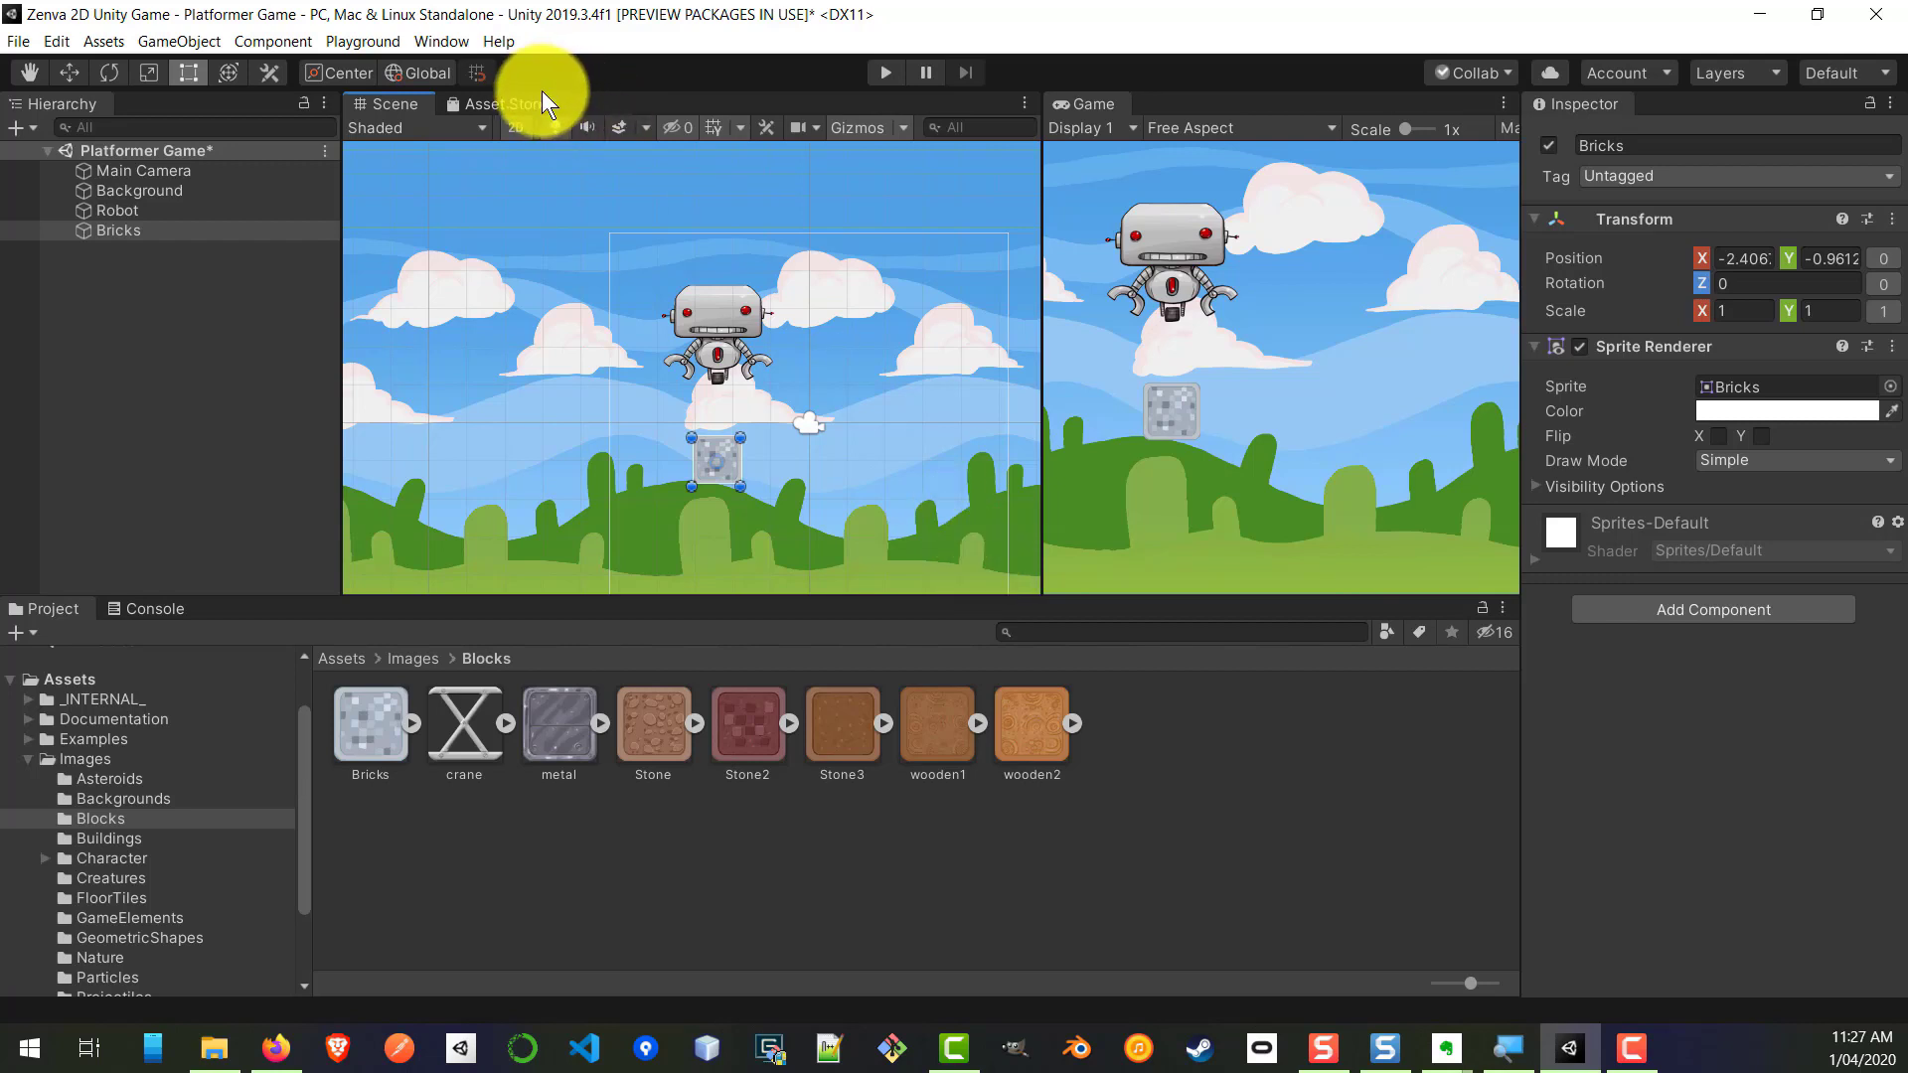
# Step: Play-test how the Robot interacts with the Bricks block, stop the game, and select the block in the scene
pyautogui.click(881, 68)
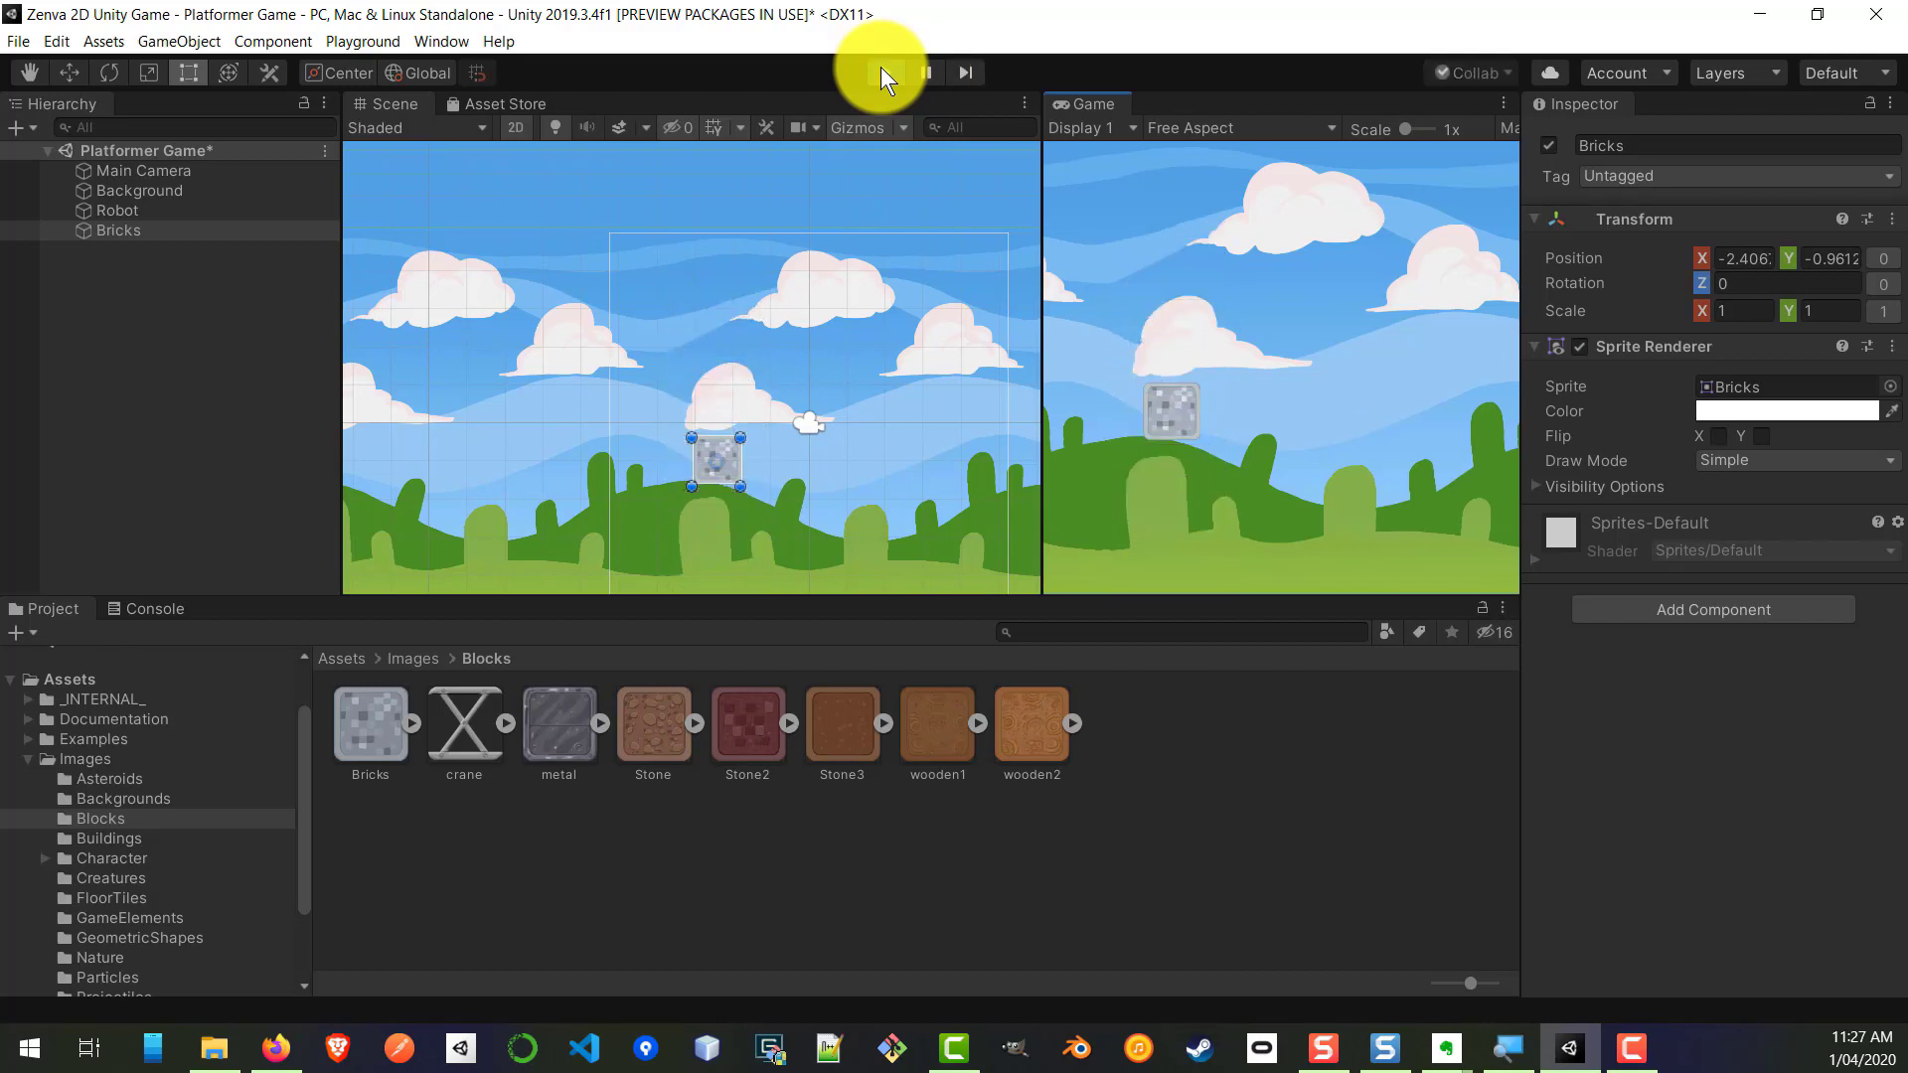
pyautogui.click(884, 71)
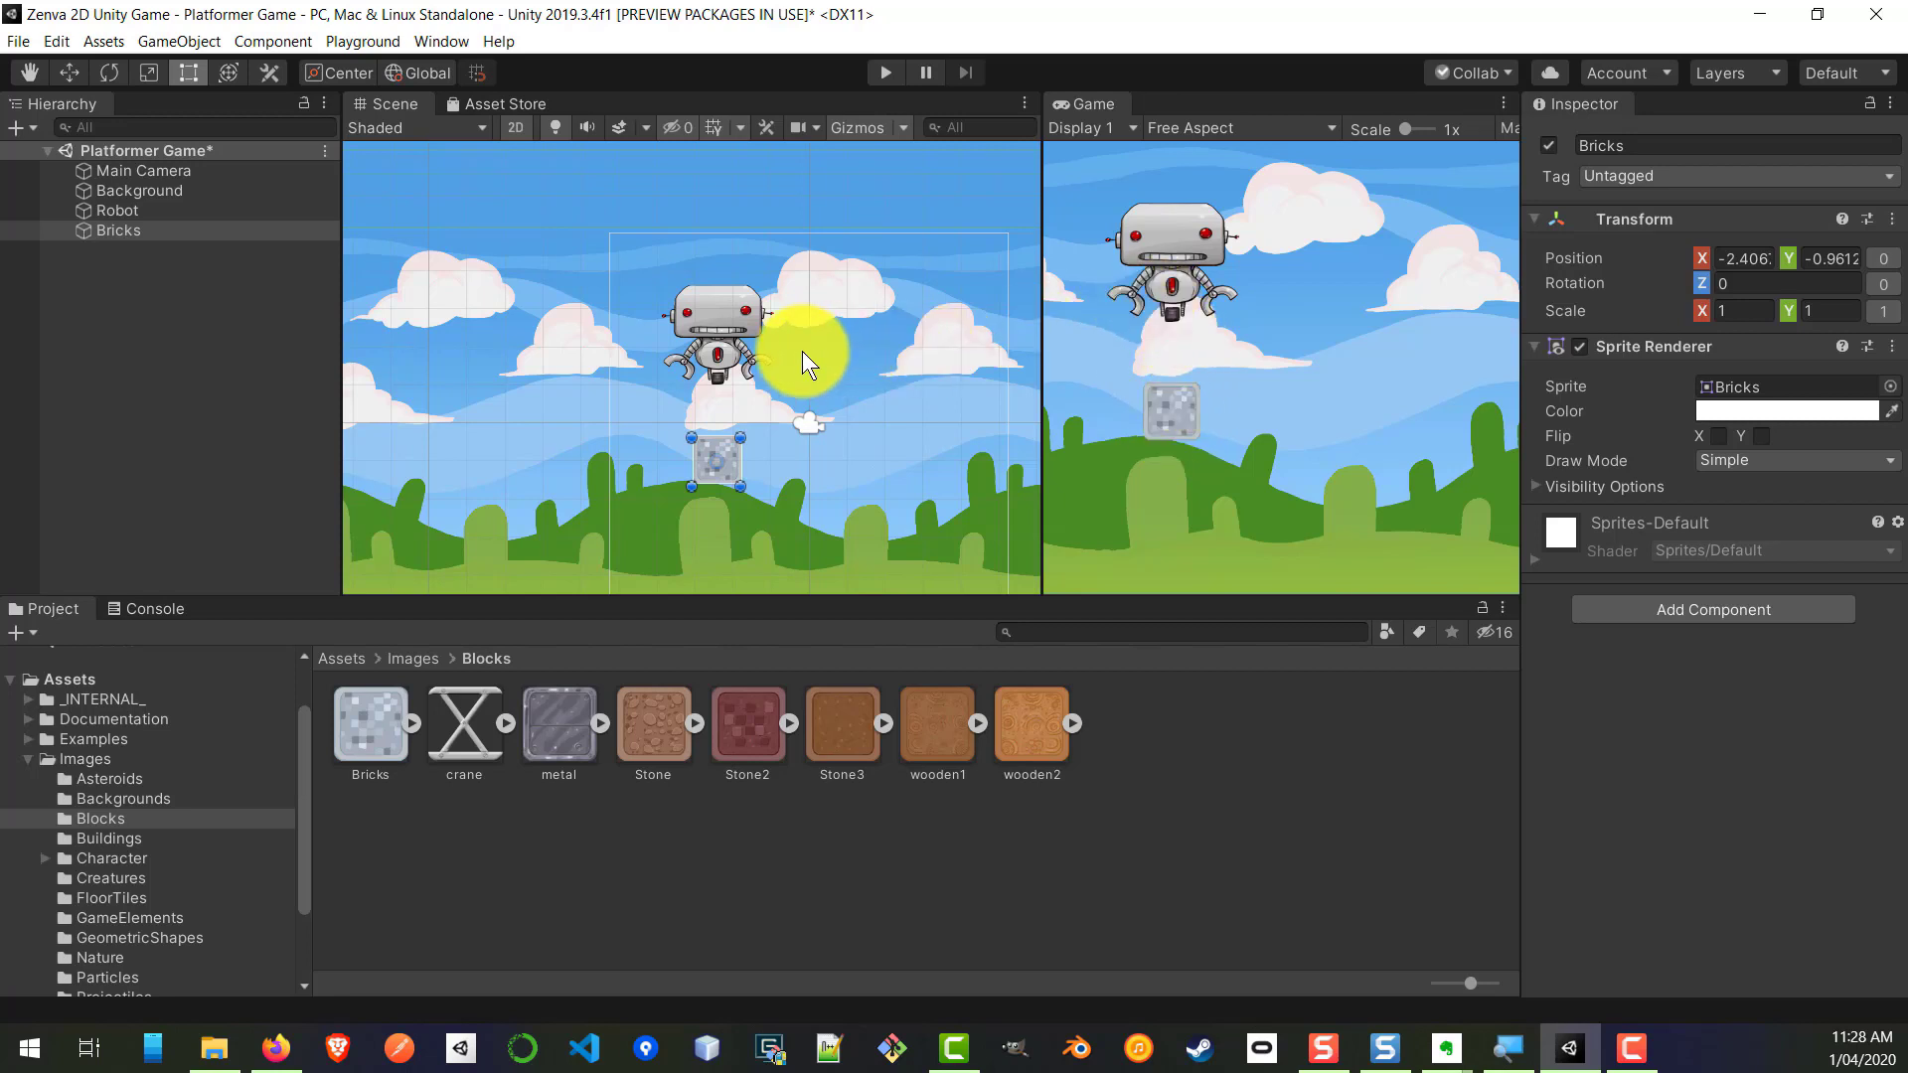
pyautogui.click(731, 467)
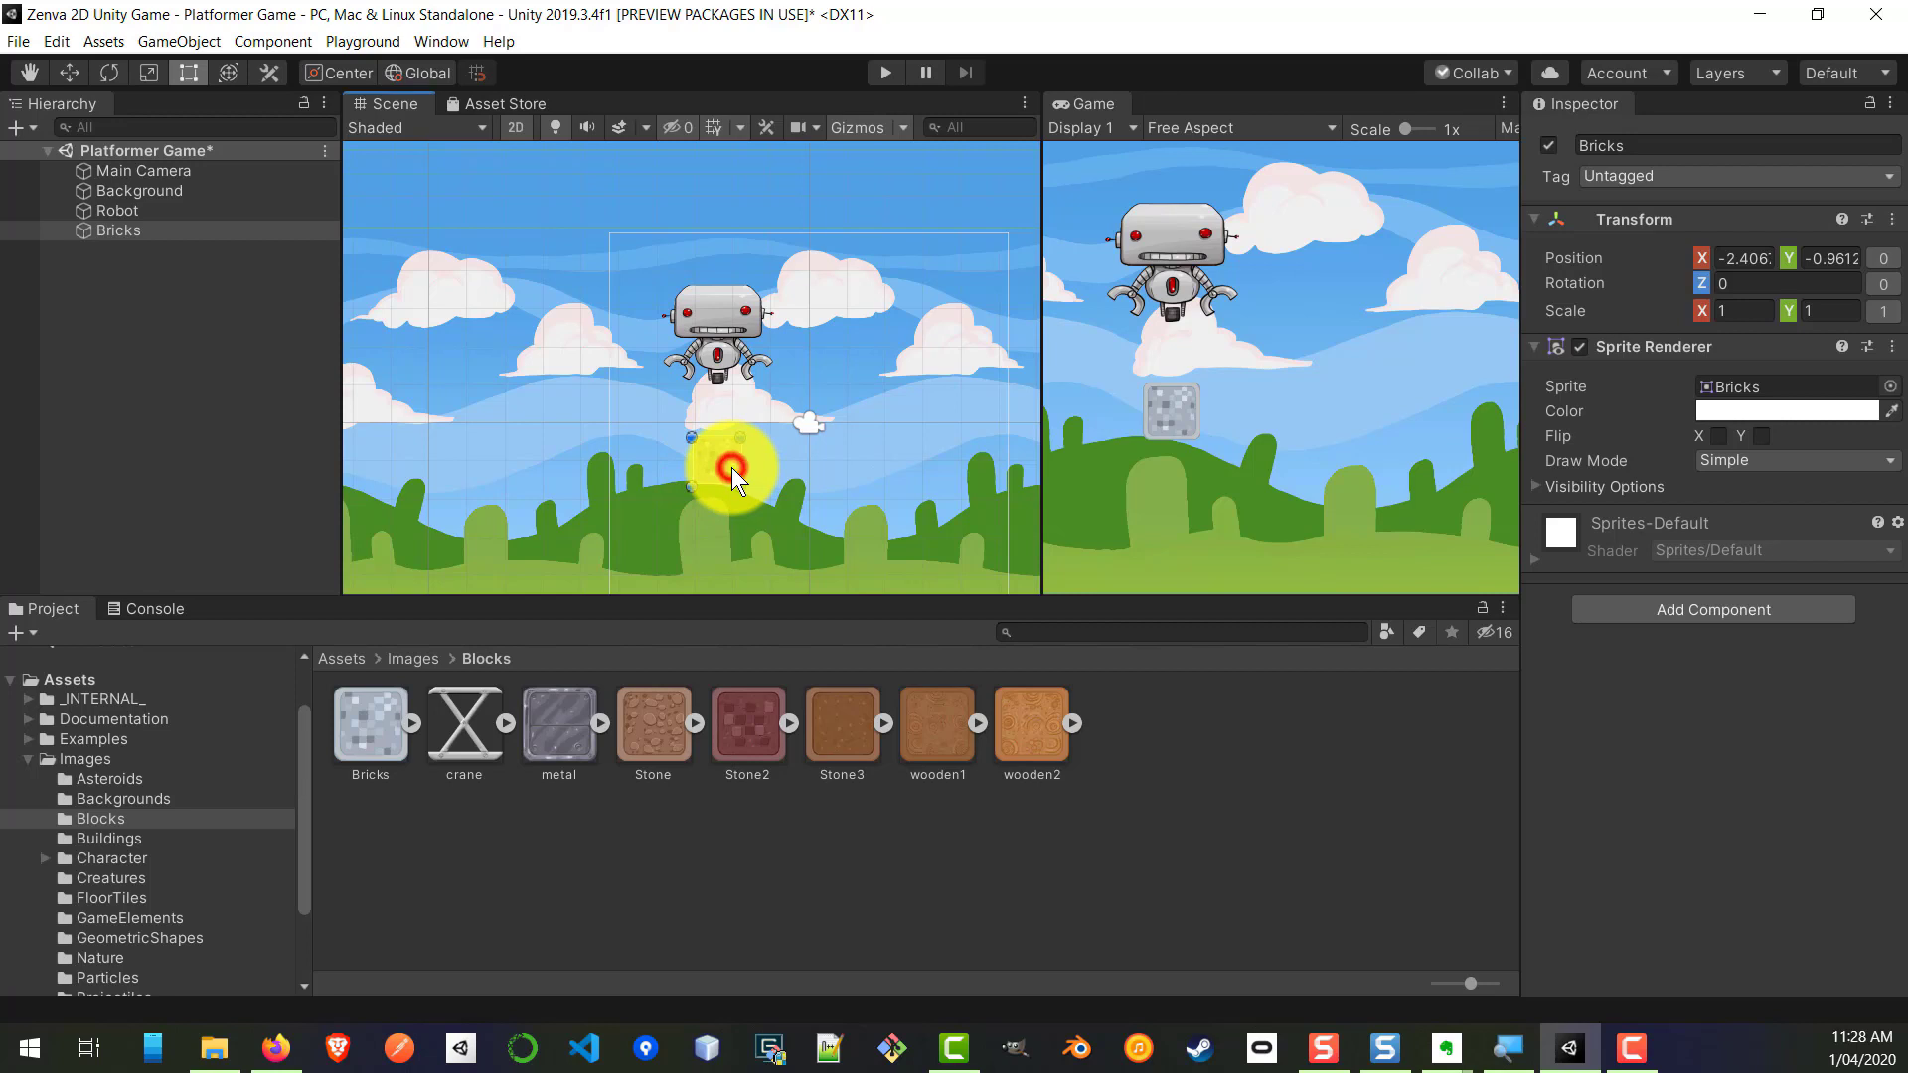
# Step: Add a Box Collider 2D component to the Bricks block
pyautogui.click(1733, 610)
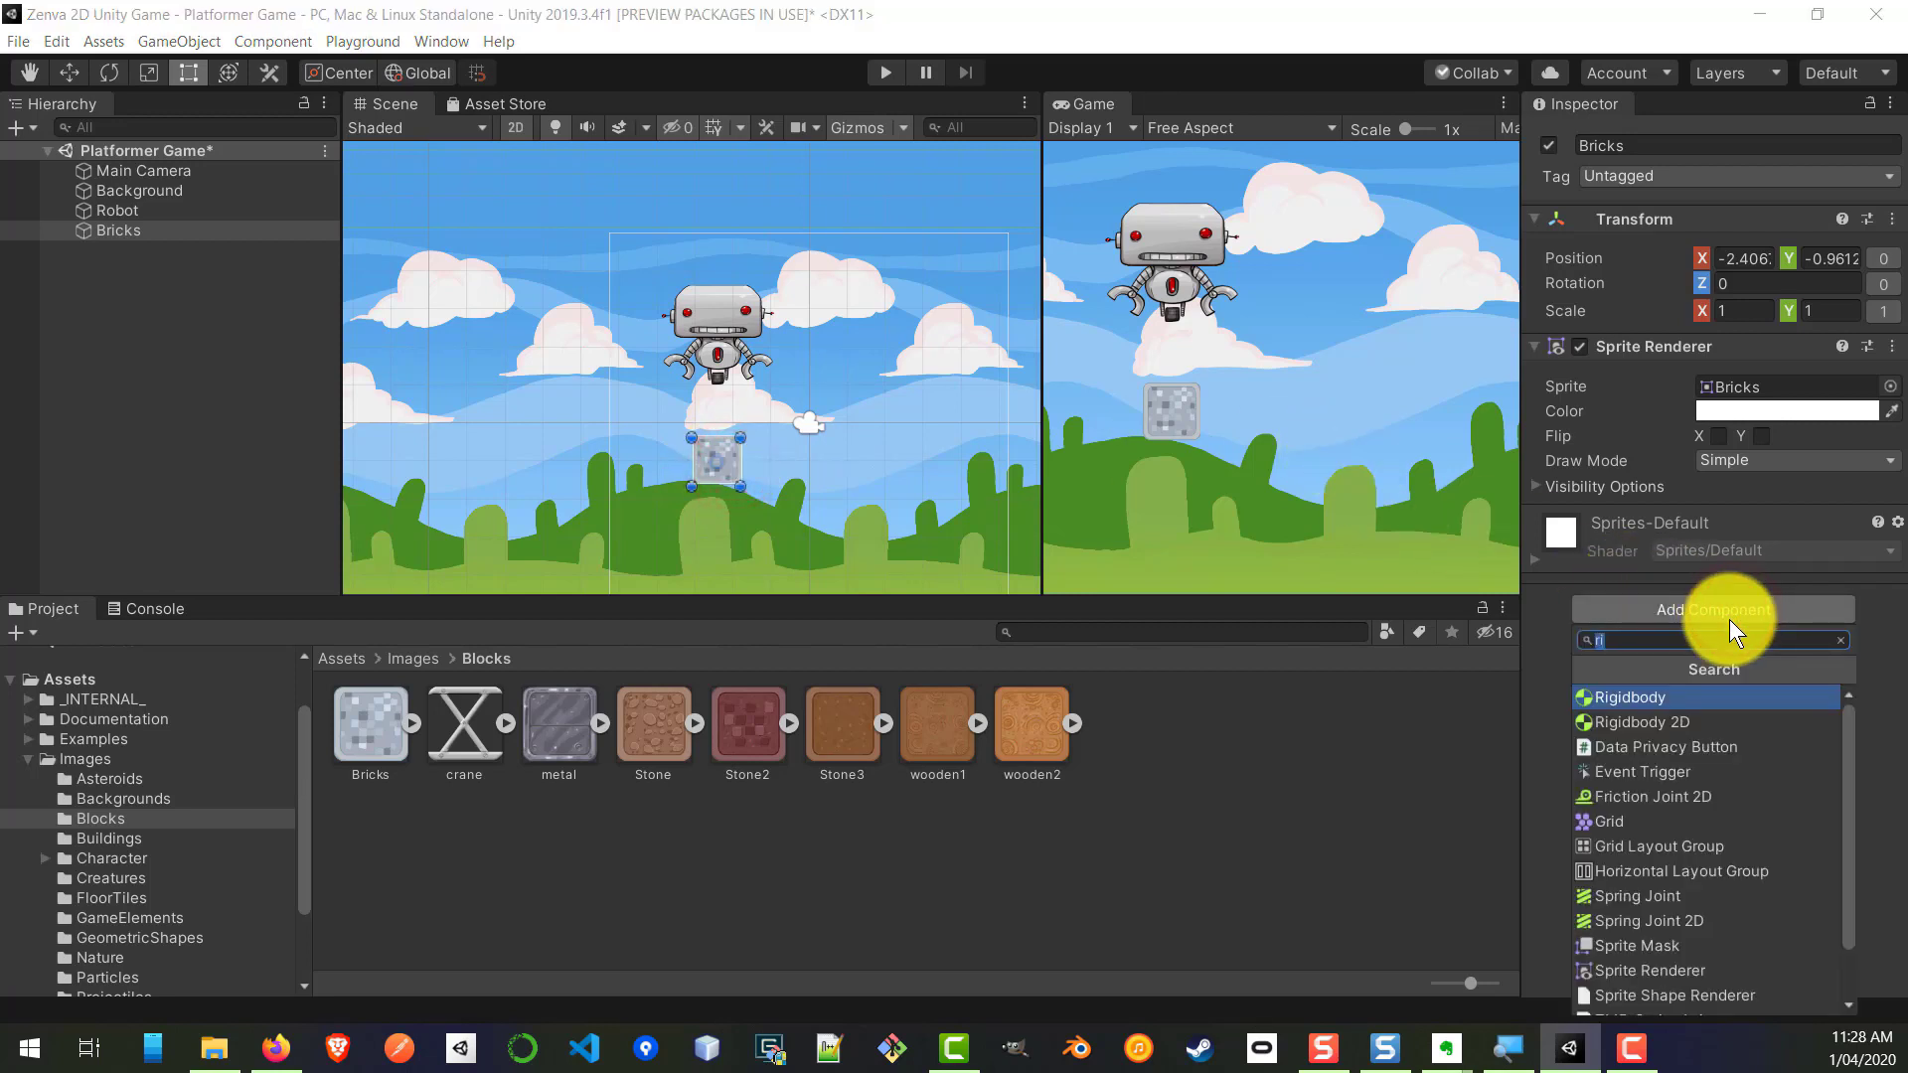
pyautogui.write('co')
pyautogui.press('BackSpace')
pyautogui.press('BackSpace')
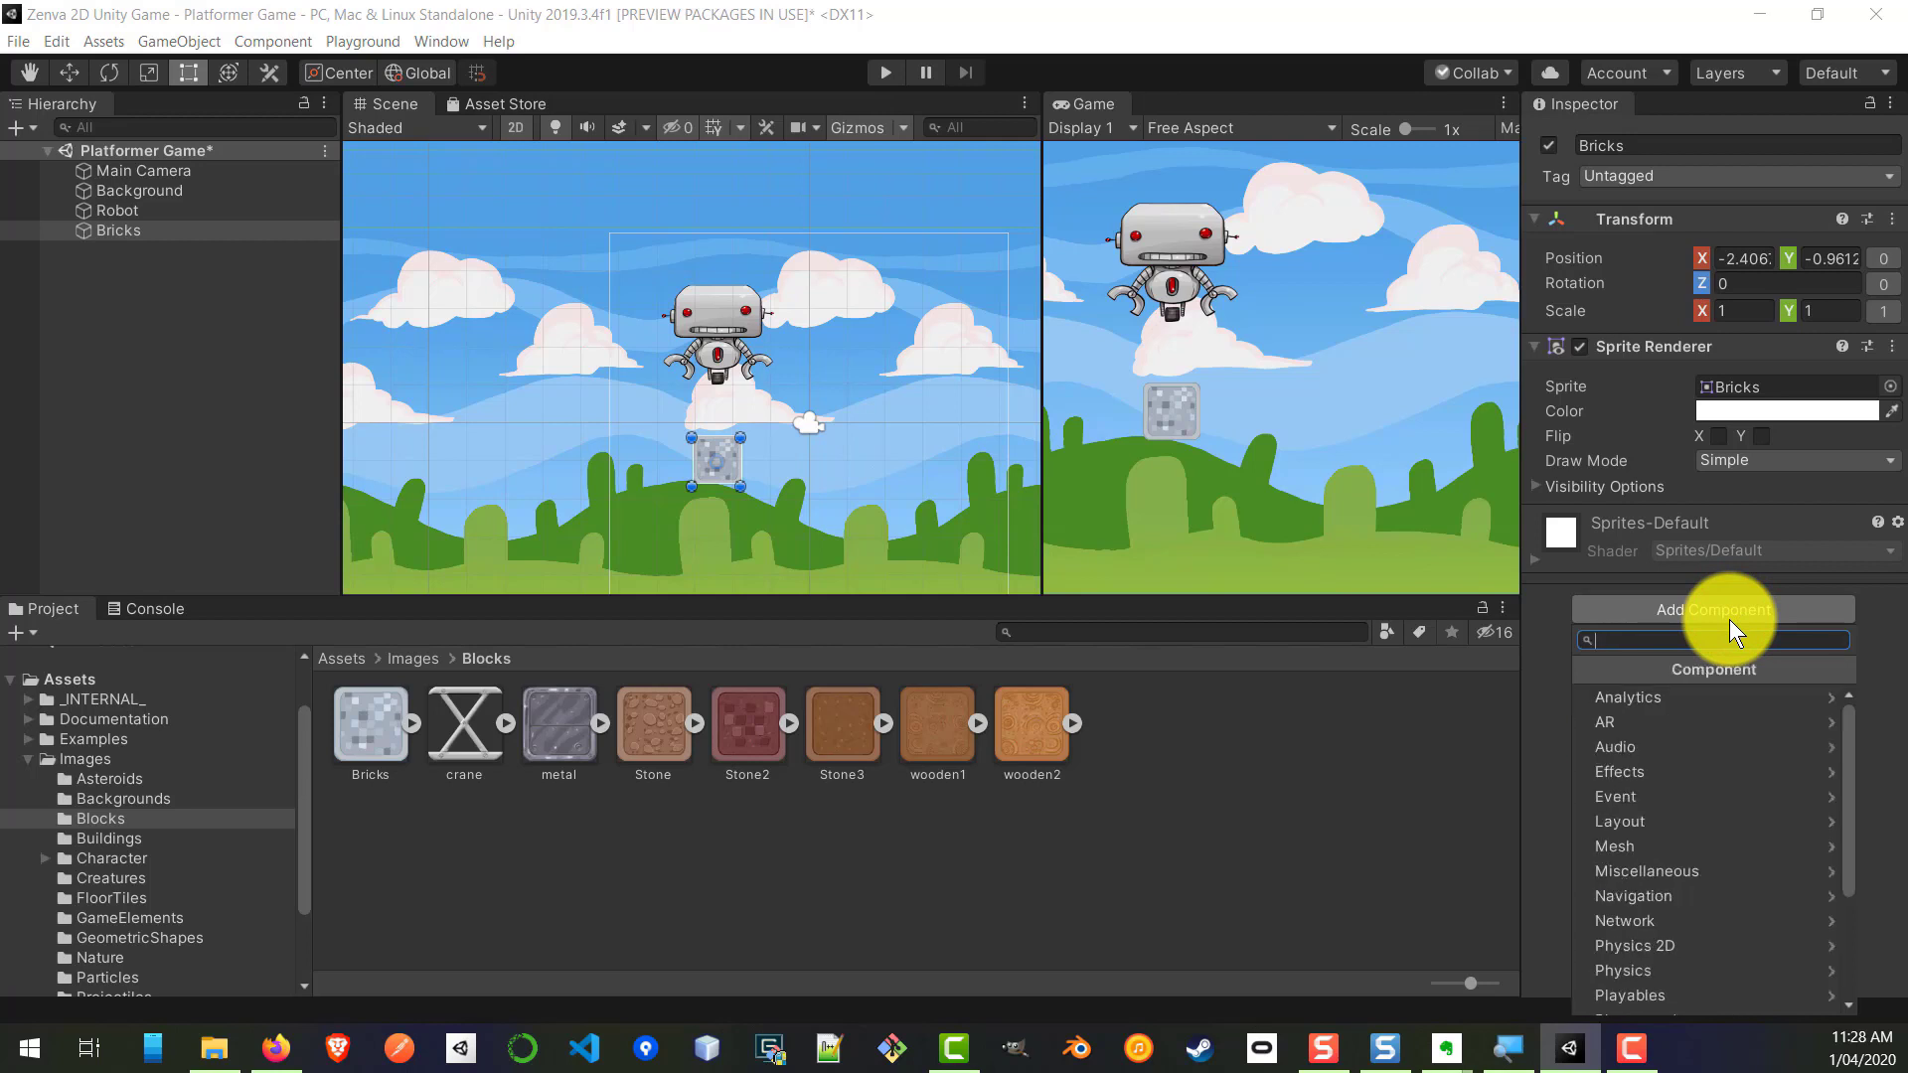
pyautogui.write('box')
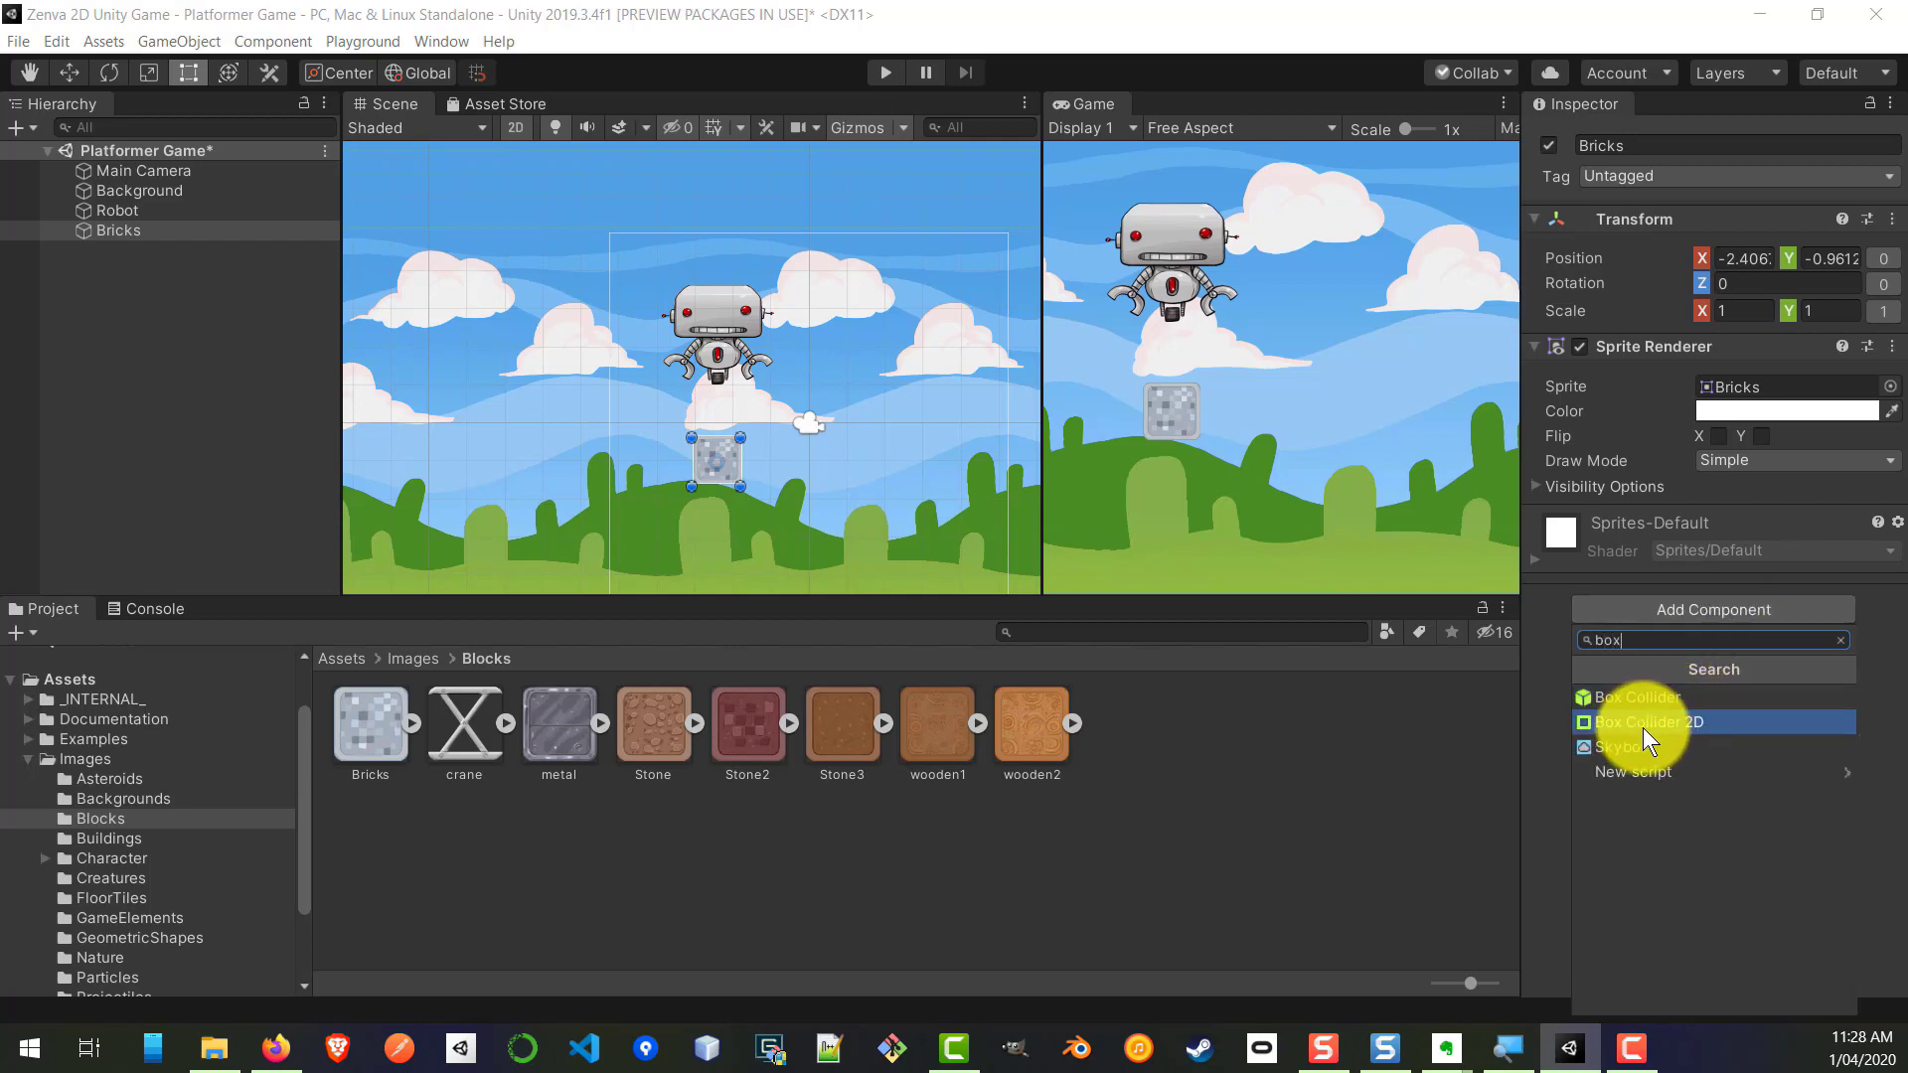
pyautogui.click(1679, 724)
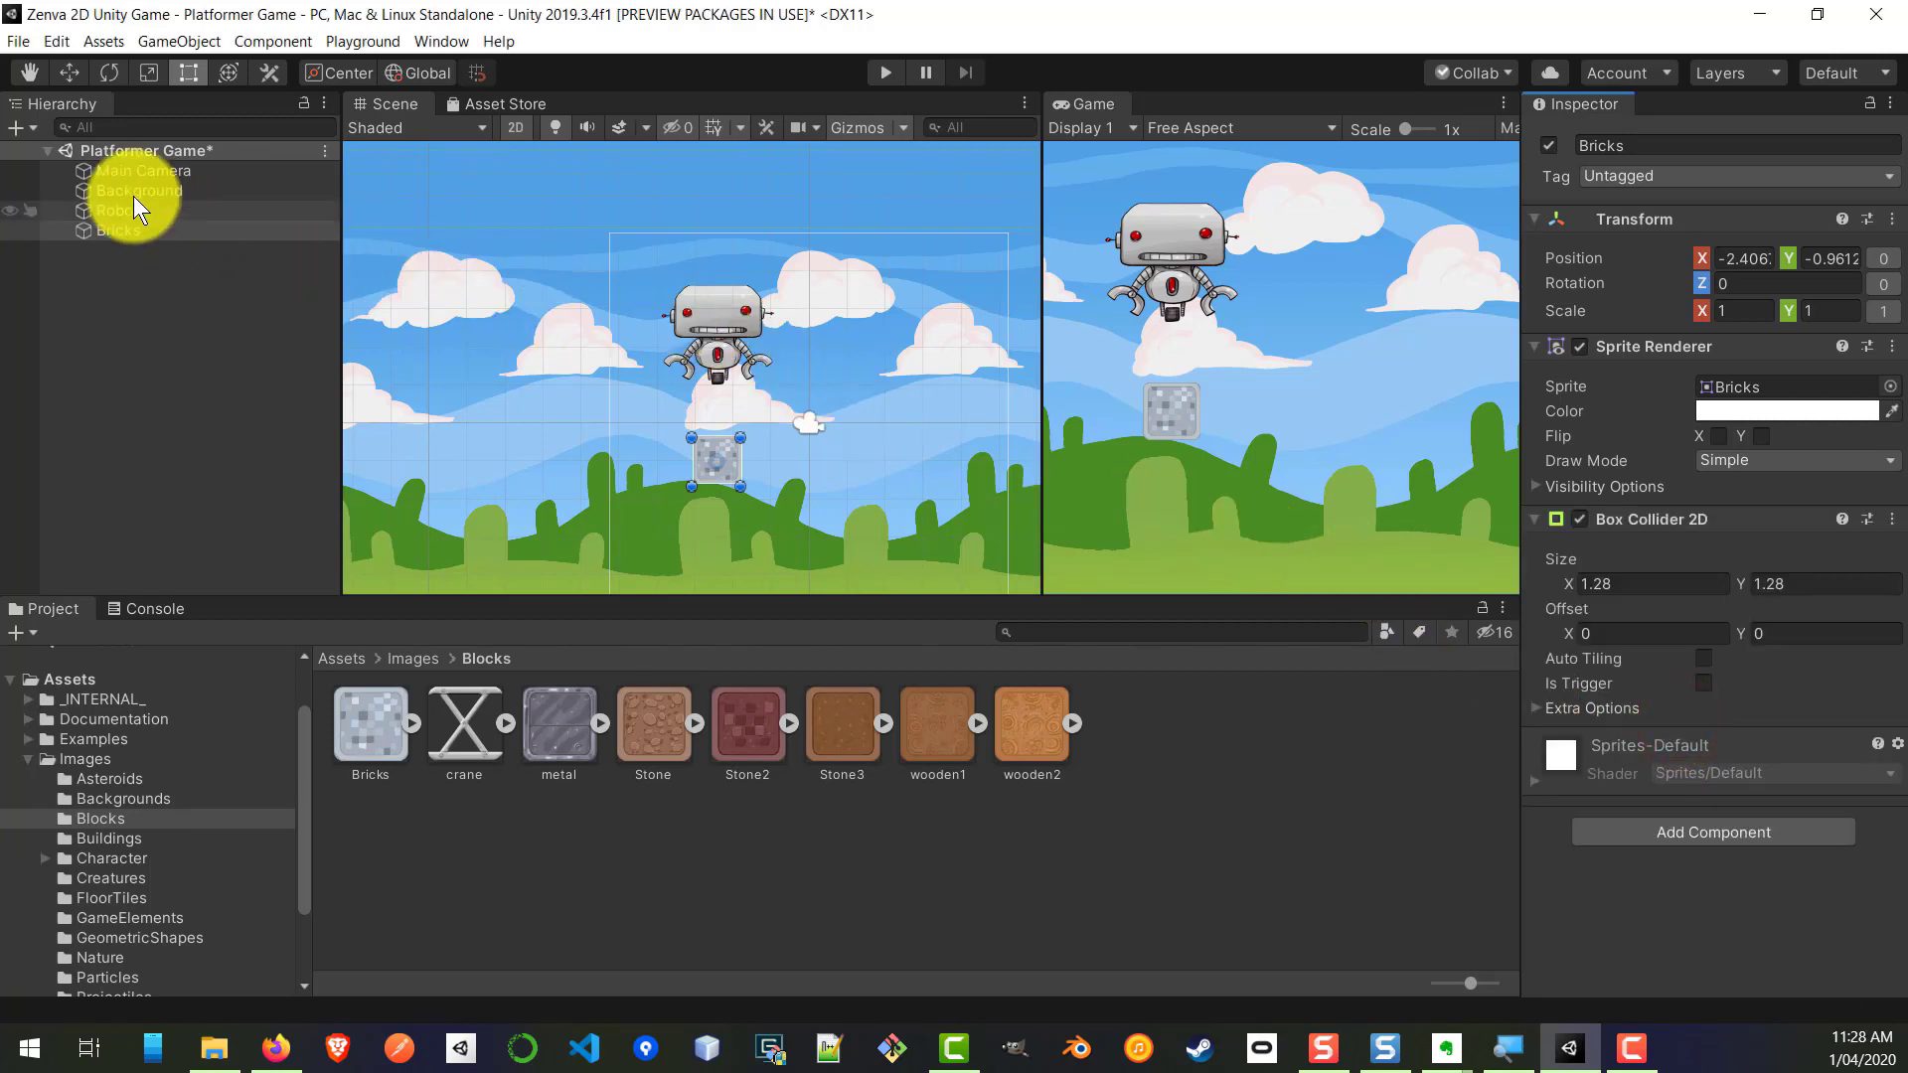
# Step: Add a Capsule Collider 2D component to the Robot and play-test how it lands on the Bricks block
pyautogui.click(719, 312)
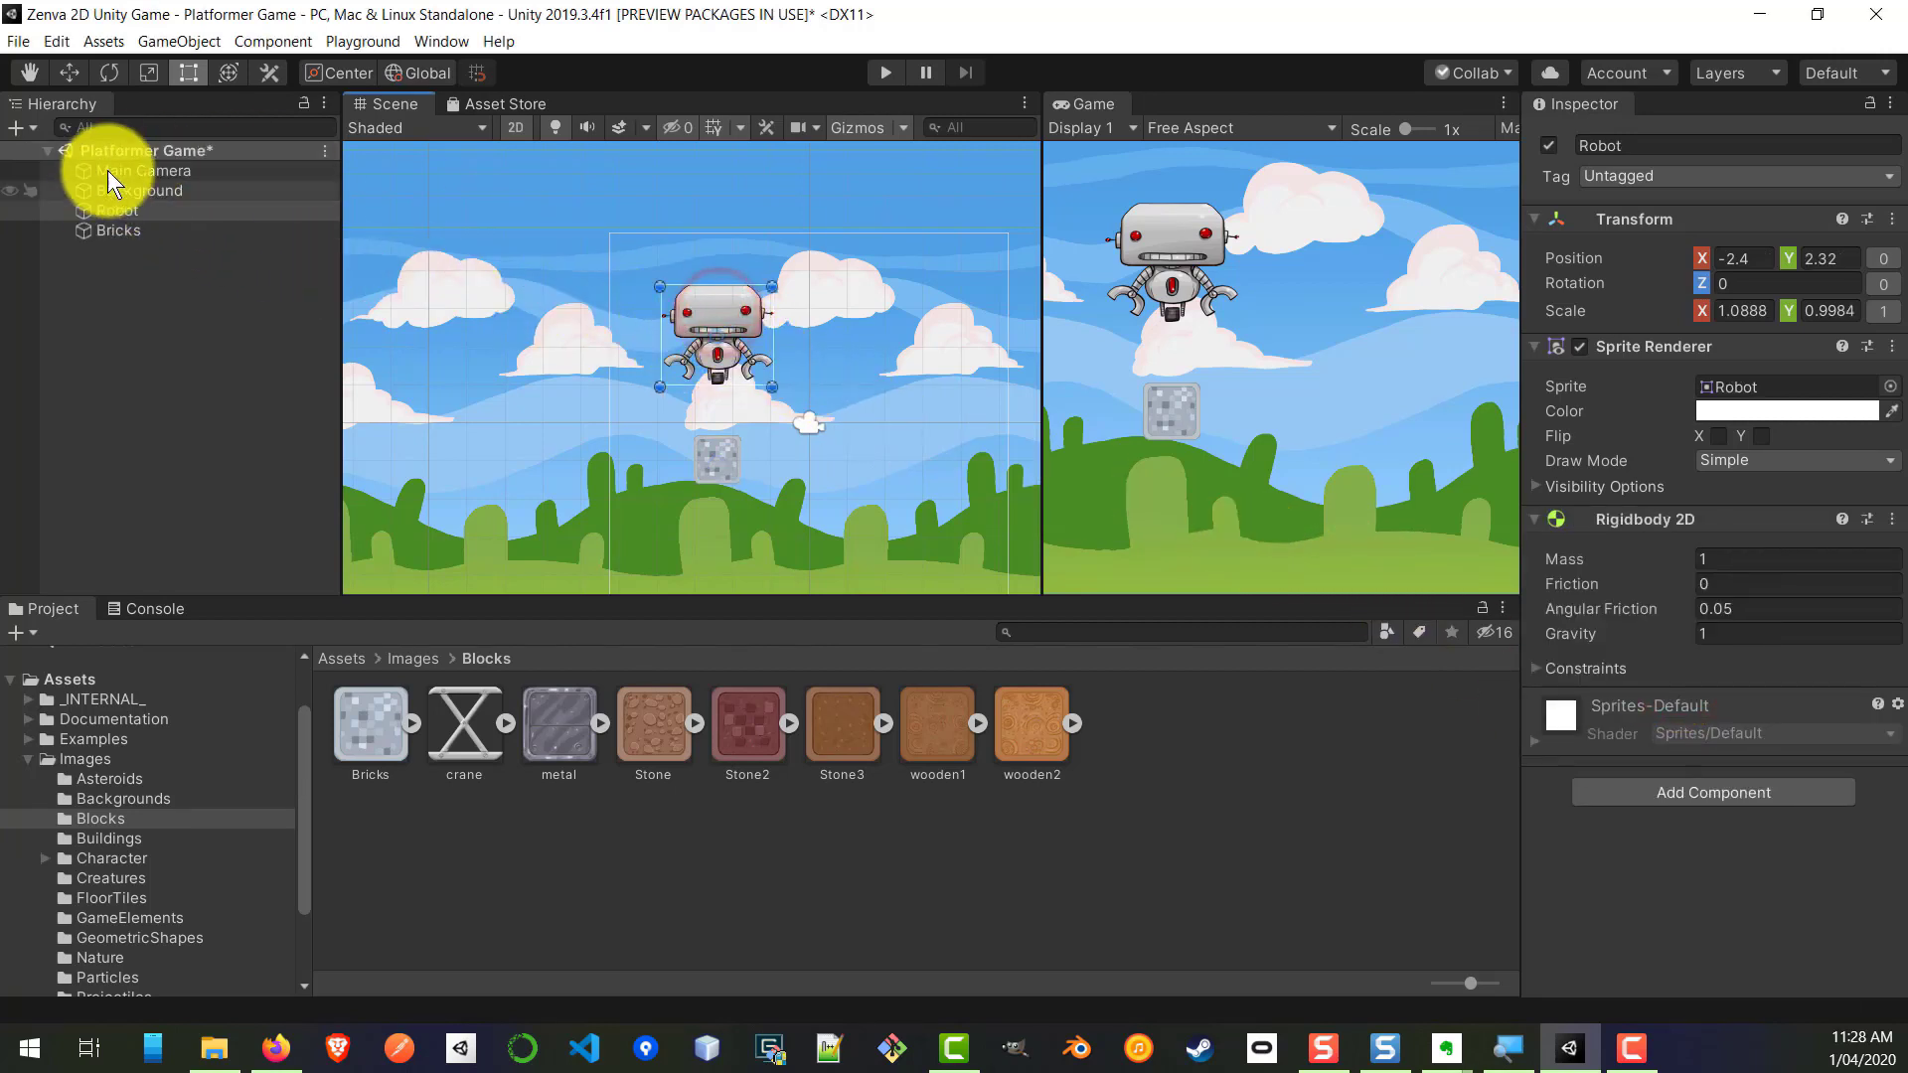
pyautogui.click(119, 209)
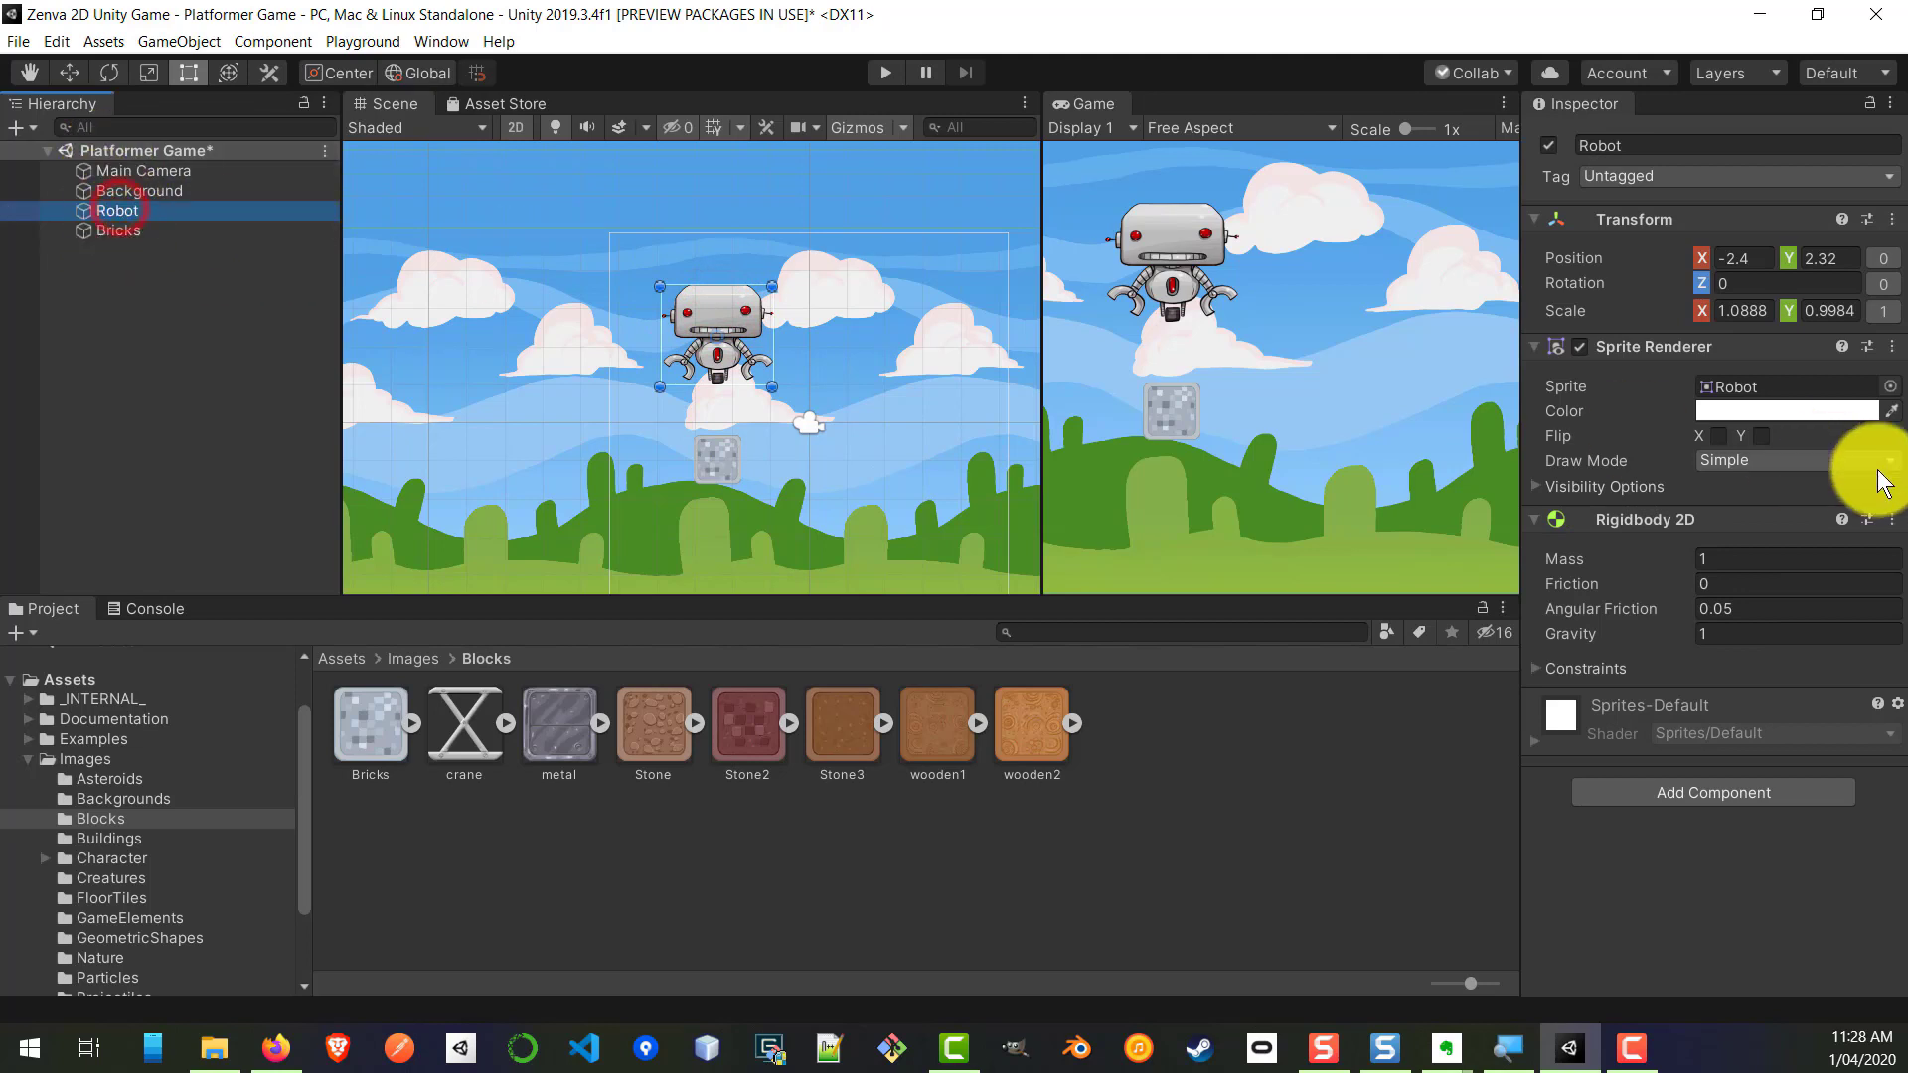
pyautogui.click(1704, 795)
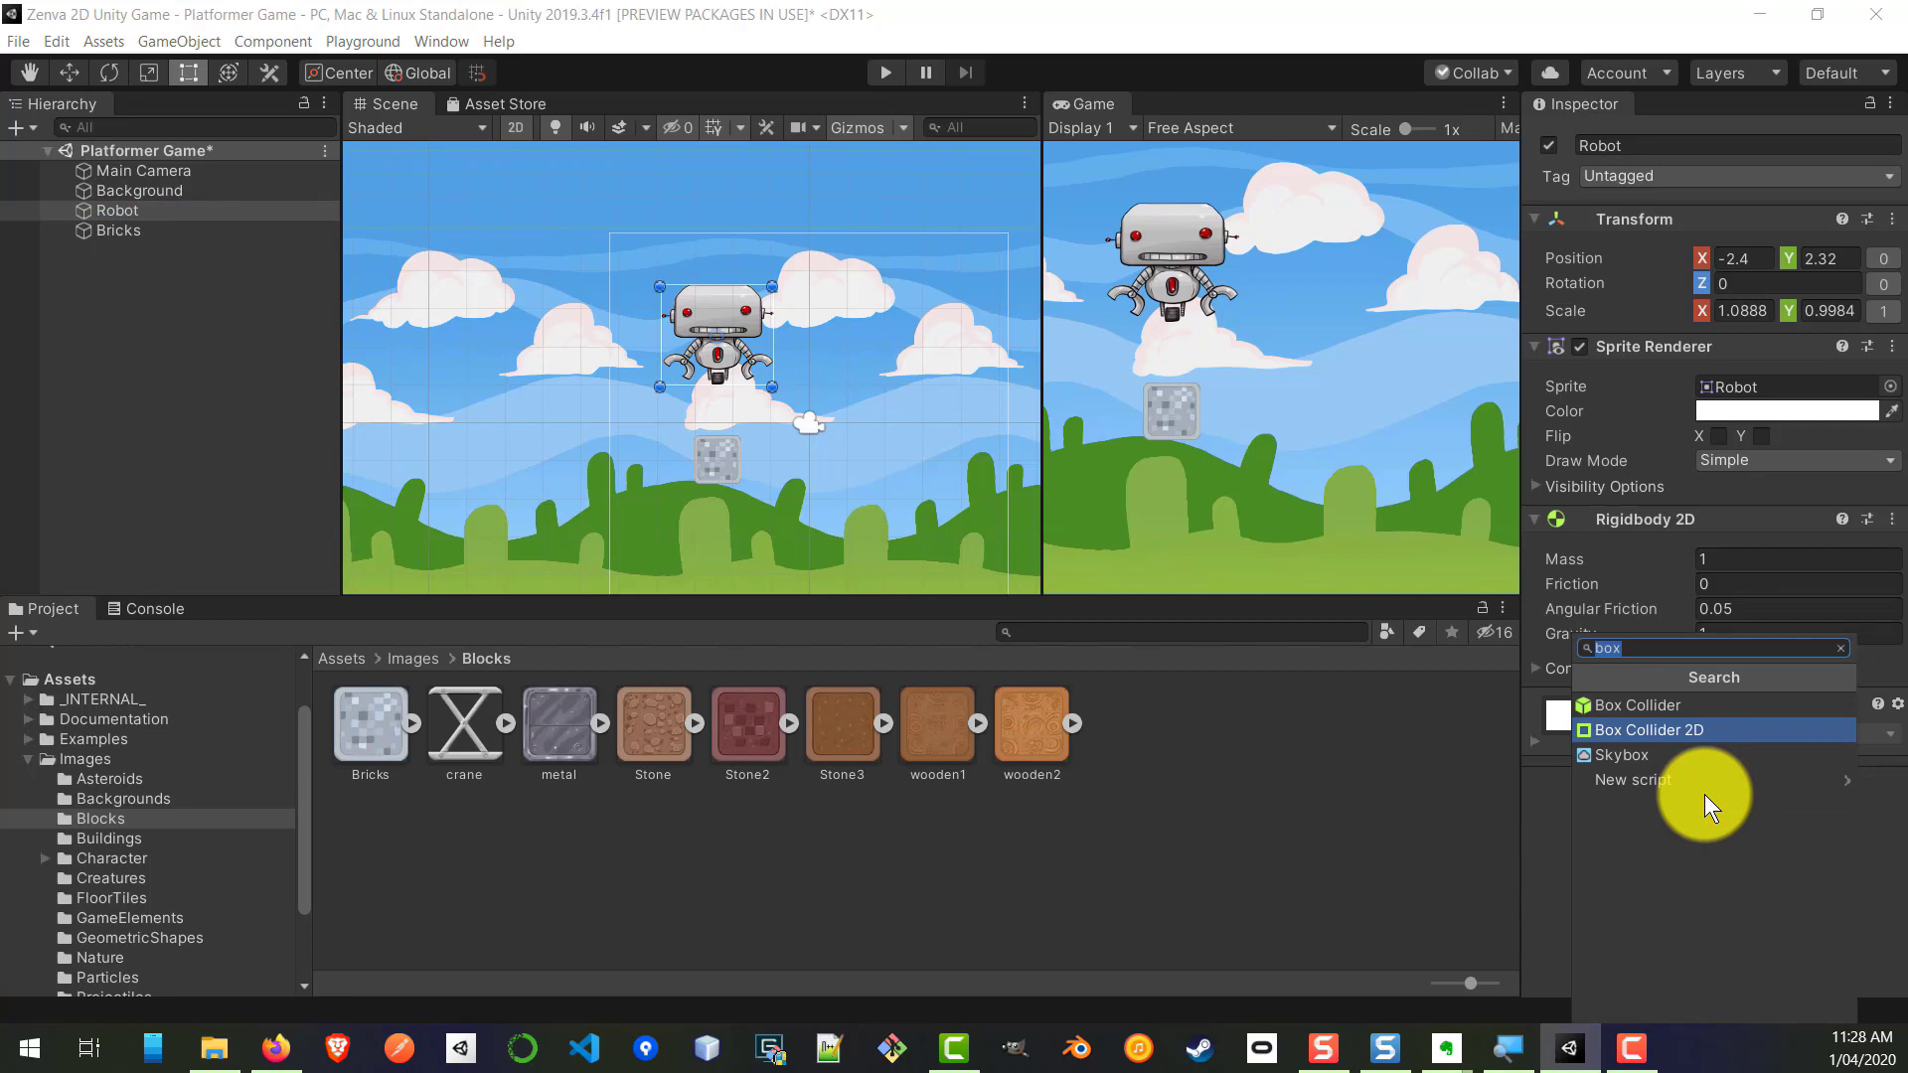
pyautogui.write('cap')
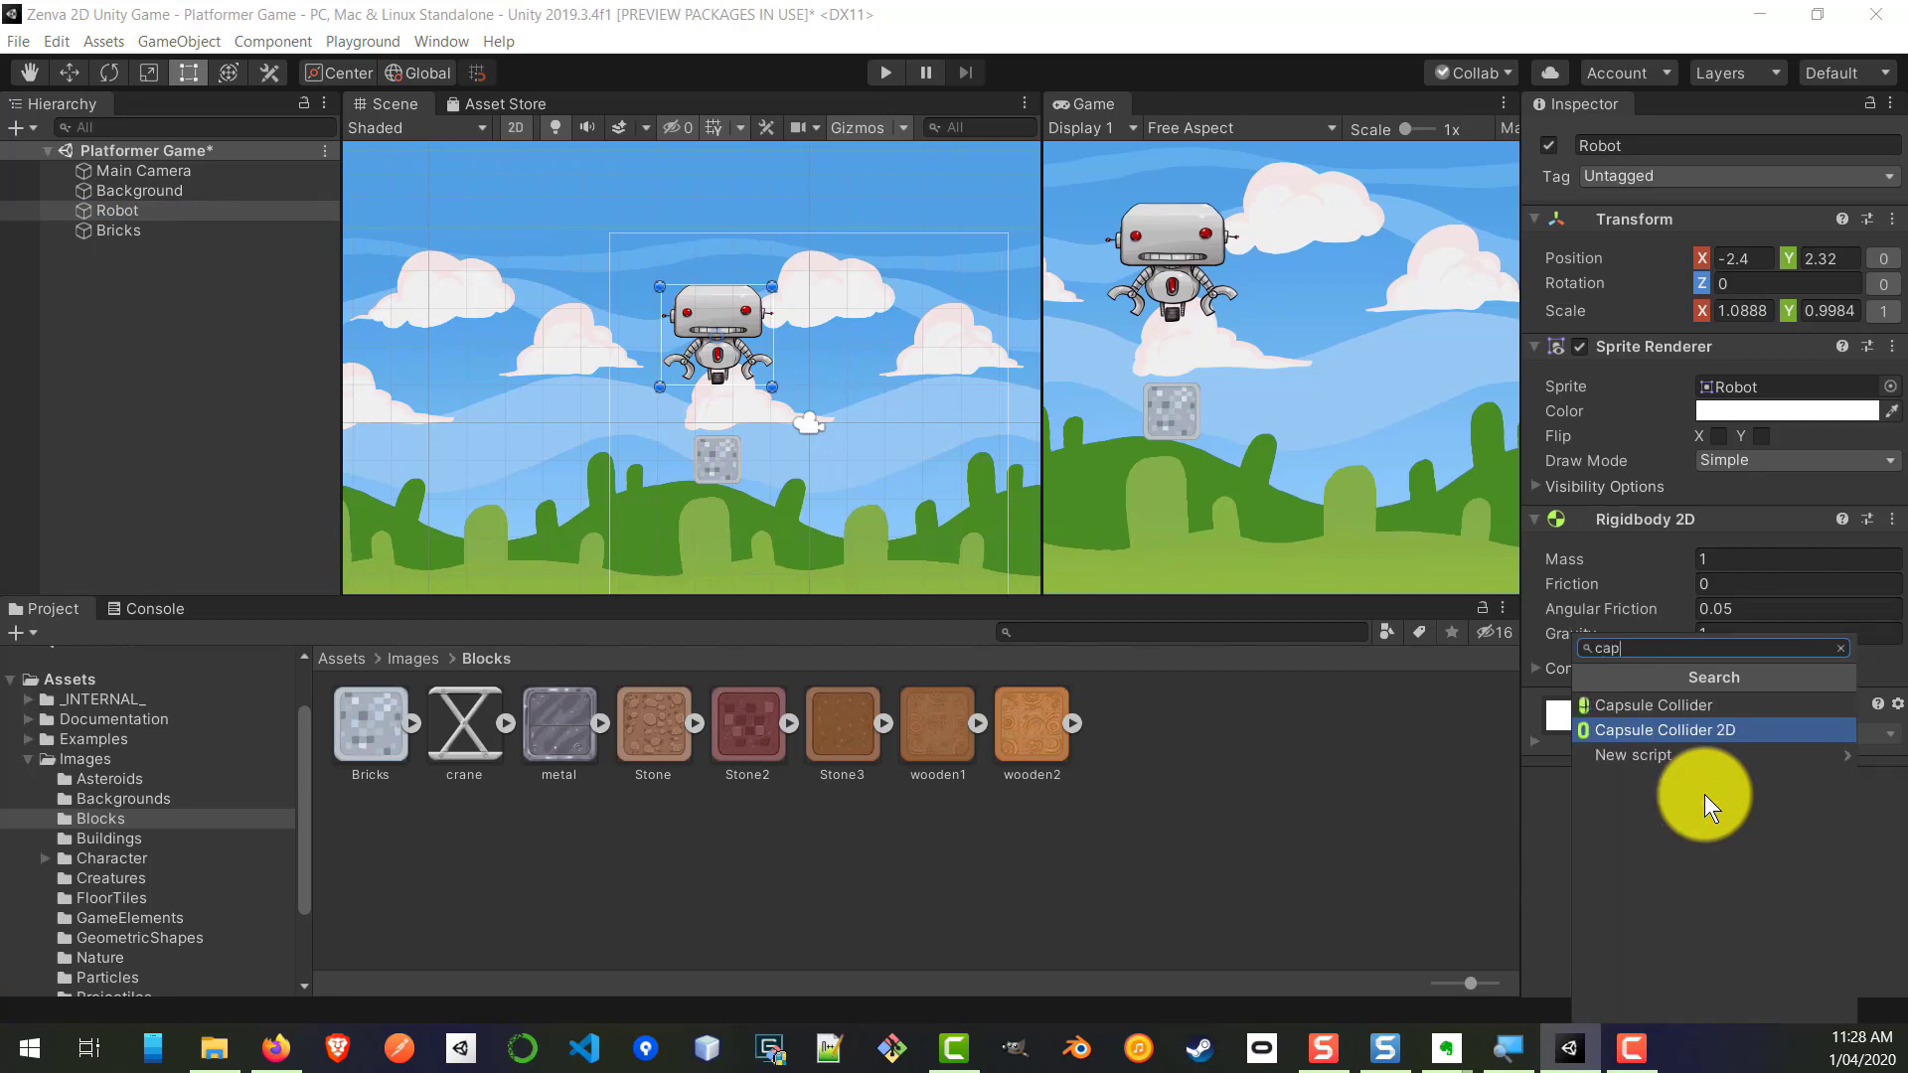
pyautogui.click(1708, 727)
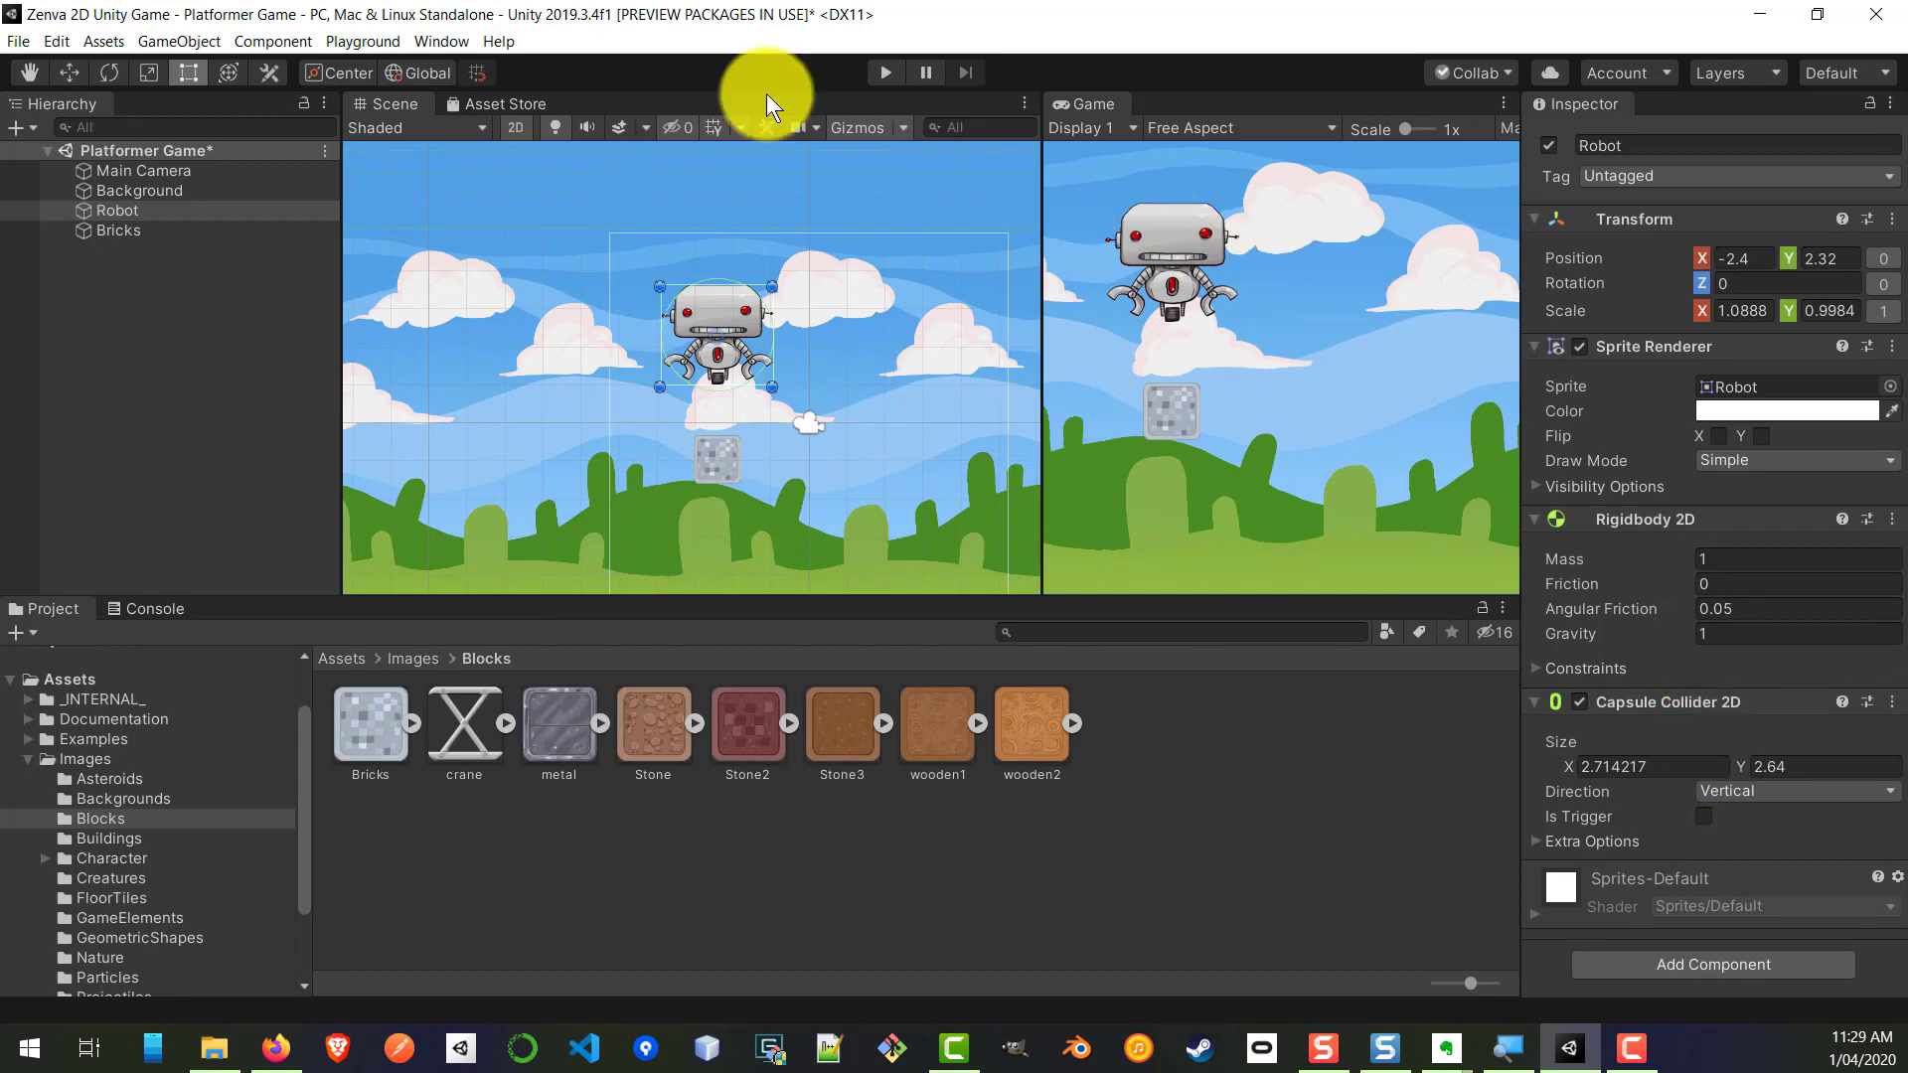
pyautogui.click(888, 74)
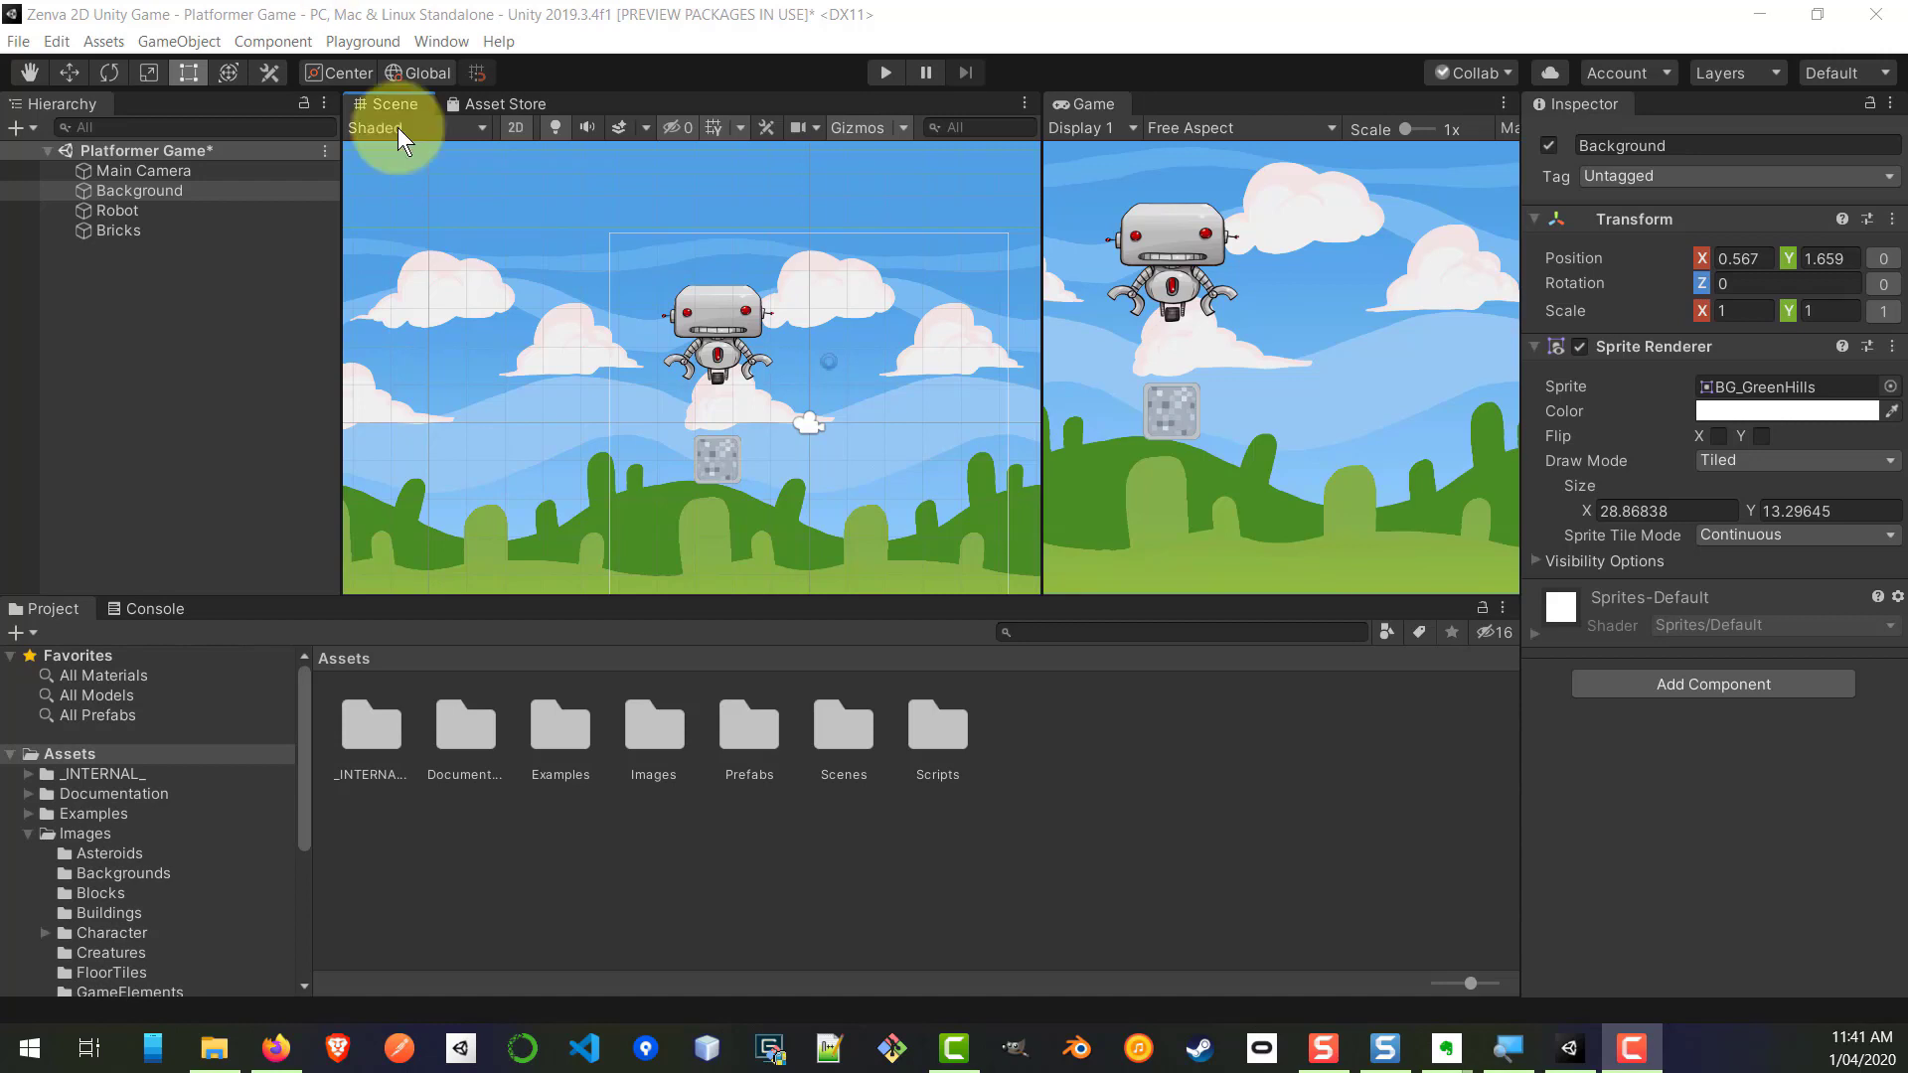
# Step: Rename the Robot object as Player
pyautogui.click(724, 326)
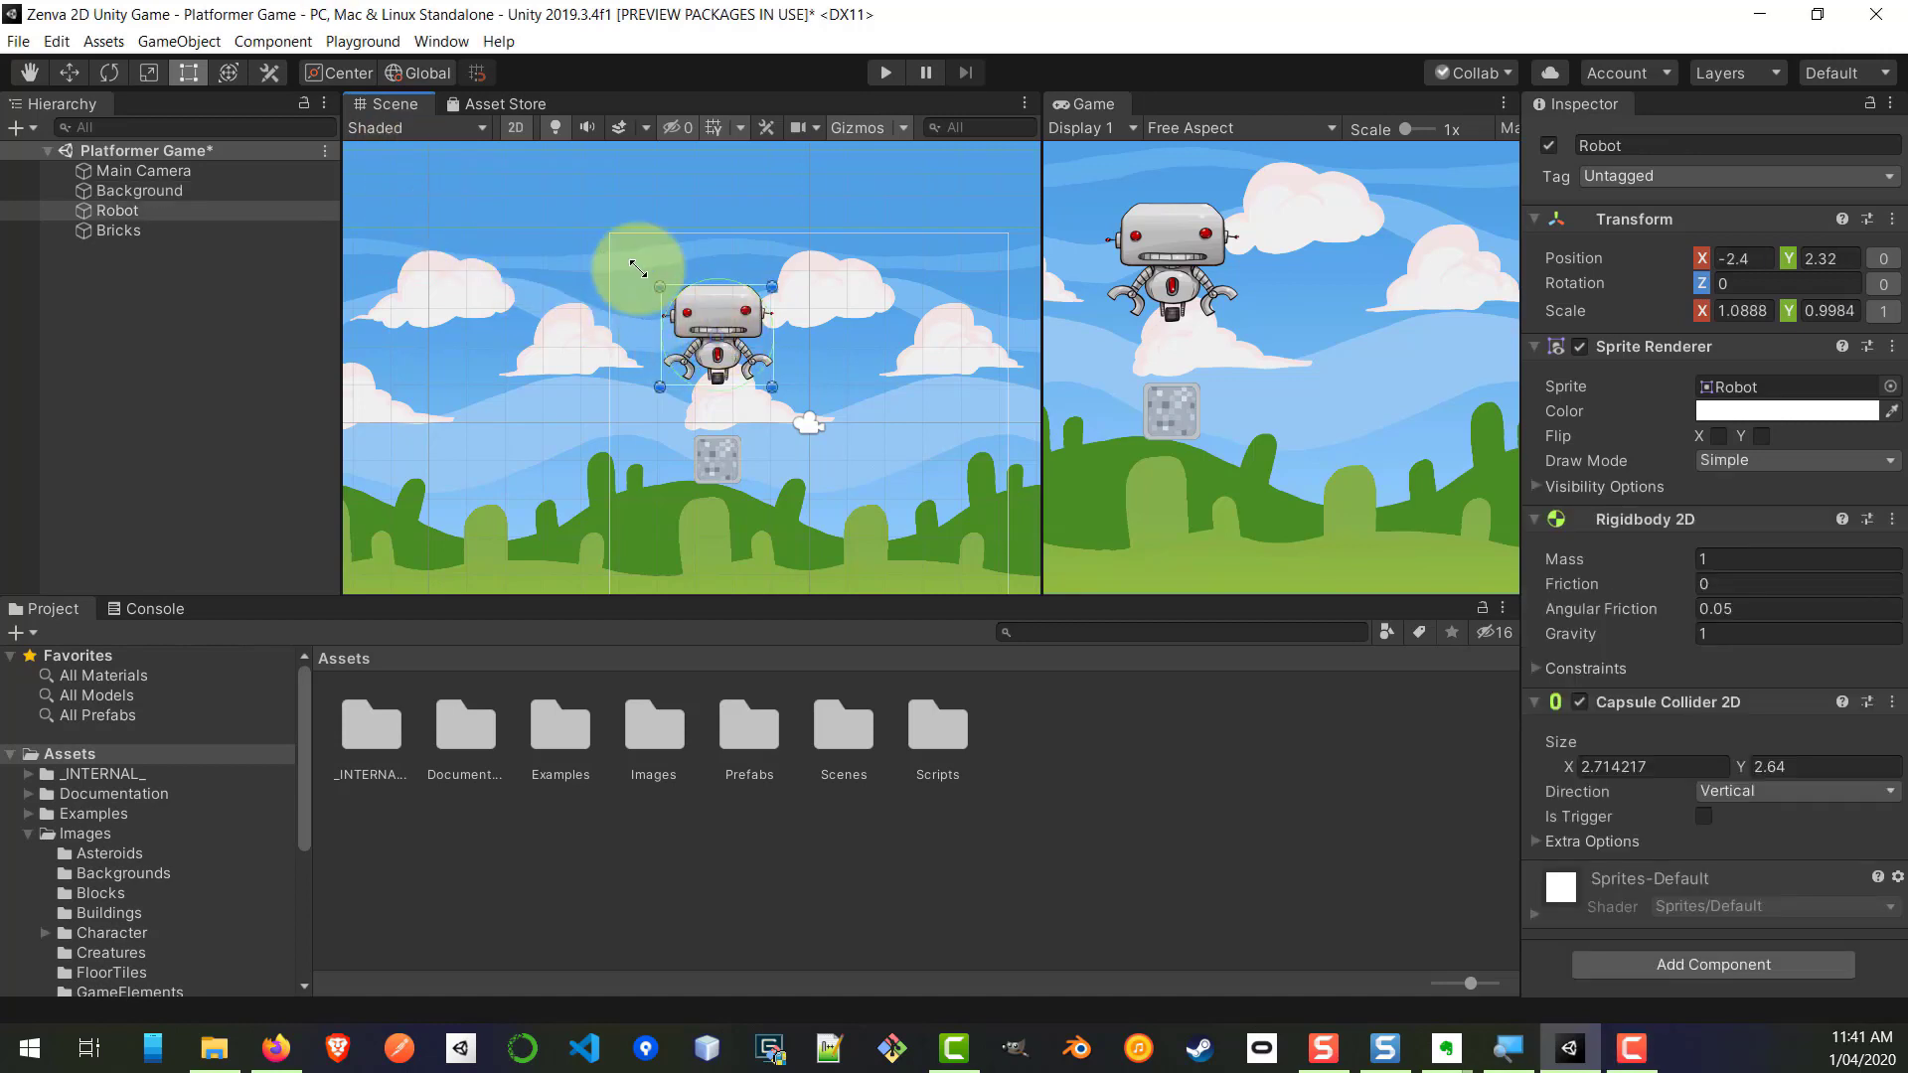
pyautogui.click(119, 211)
pyautogui.rightClick(119, 212)
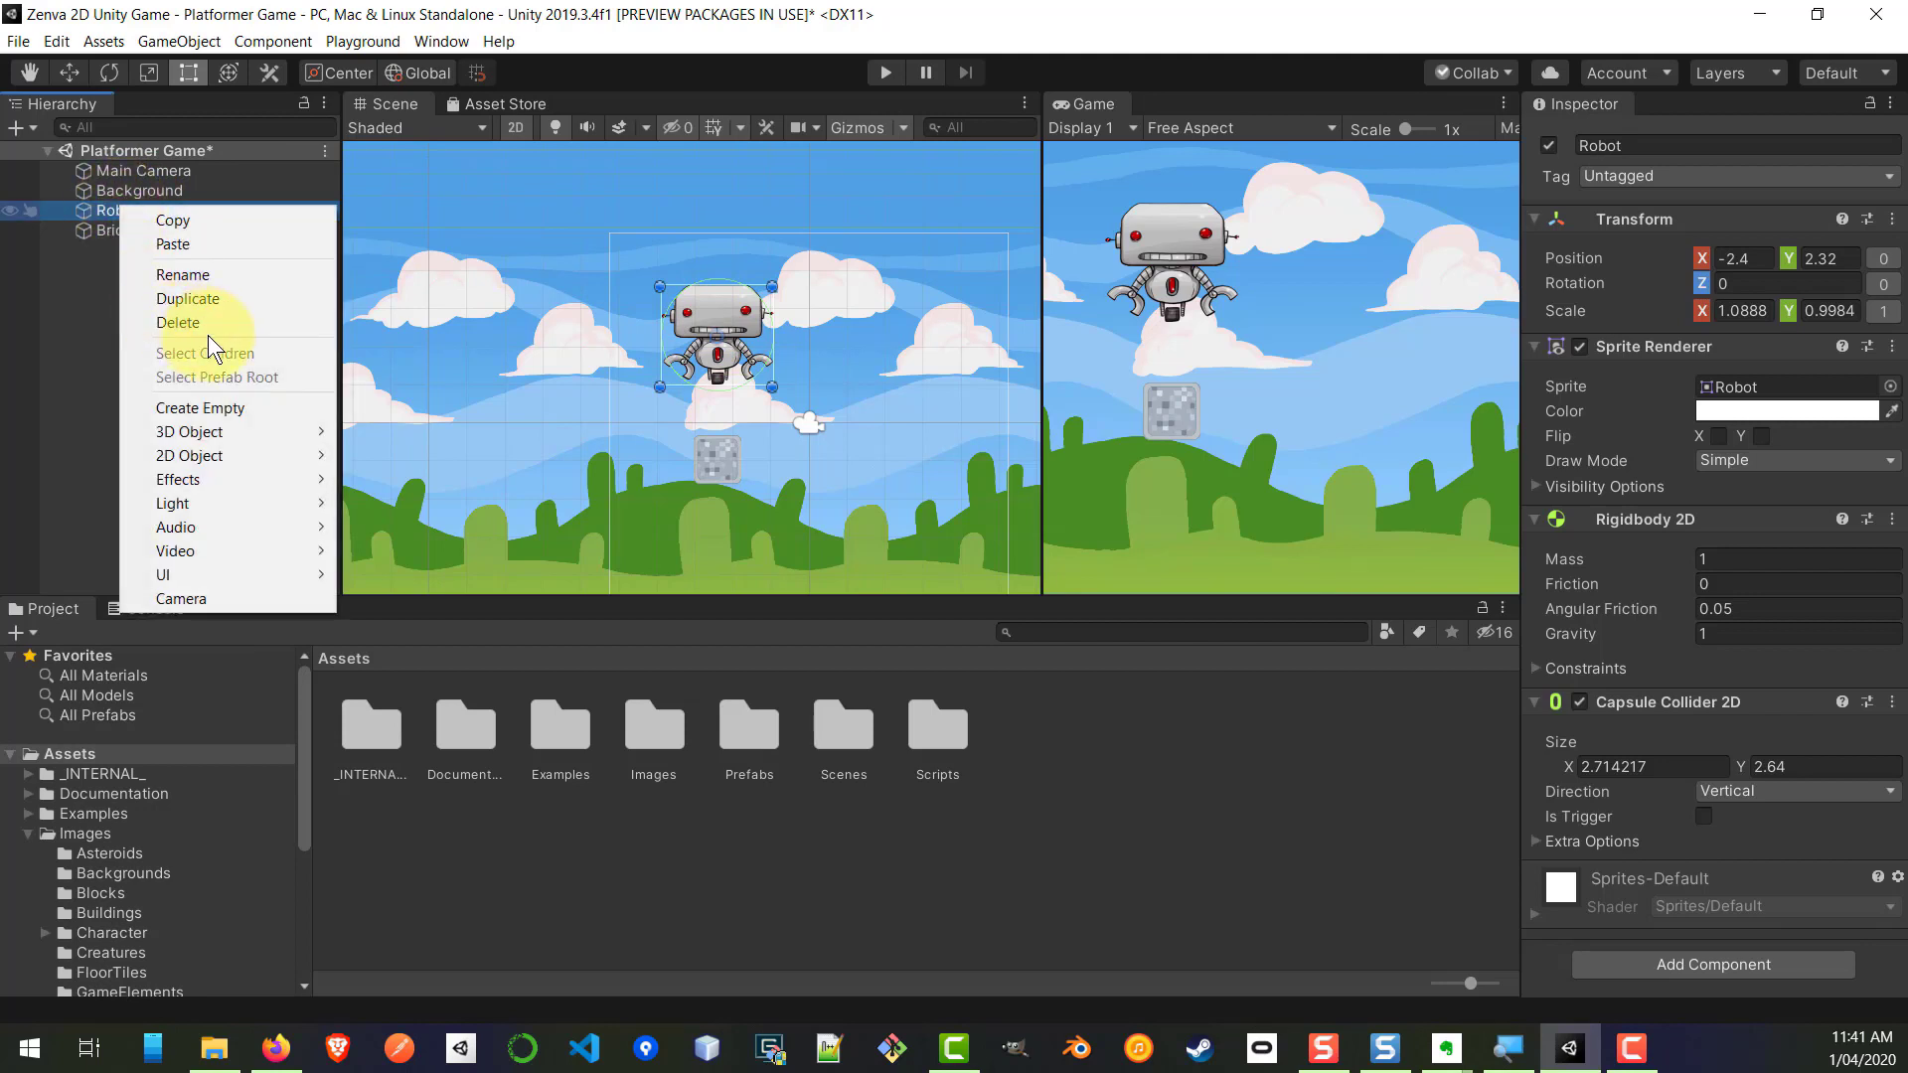
pyautogui.click(233, 272)
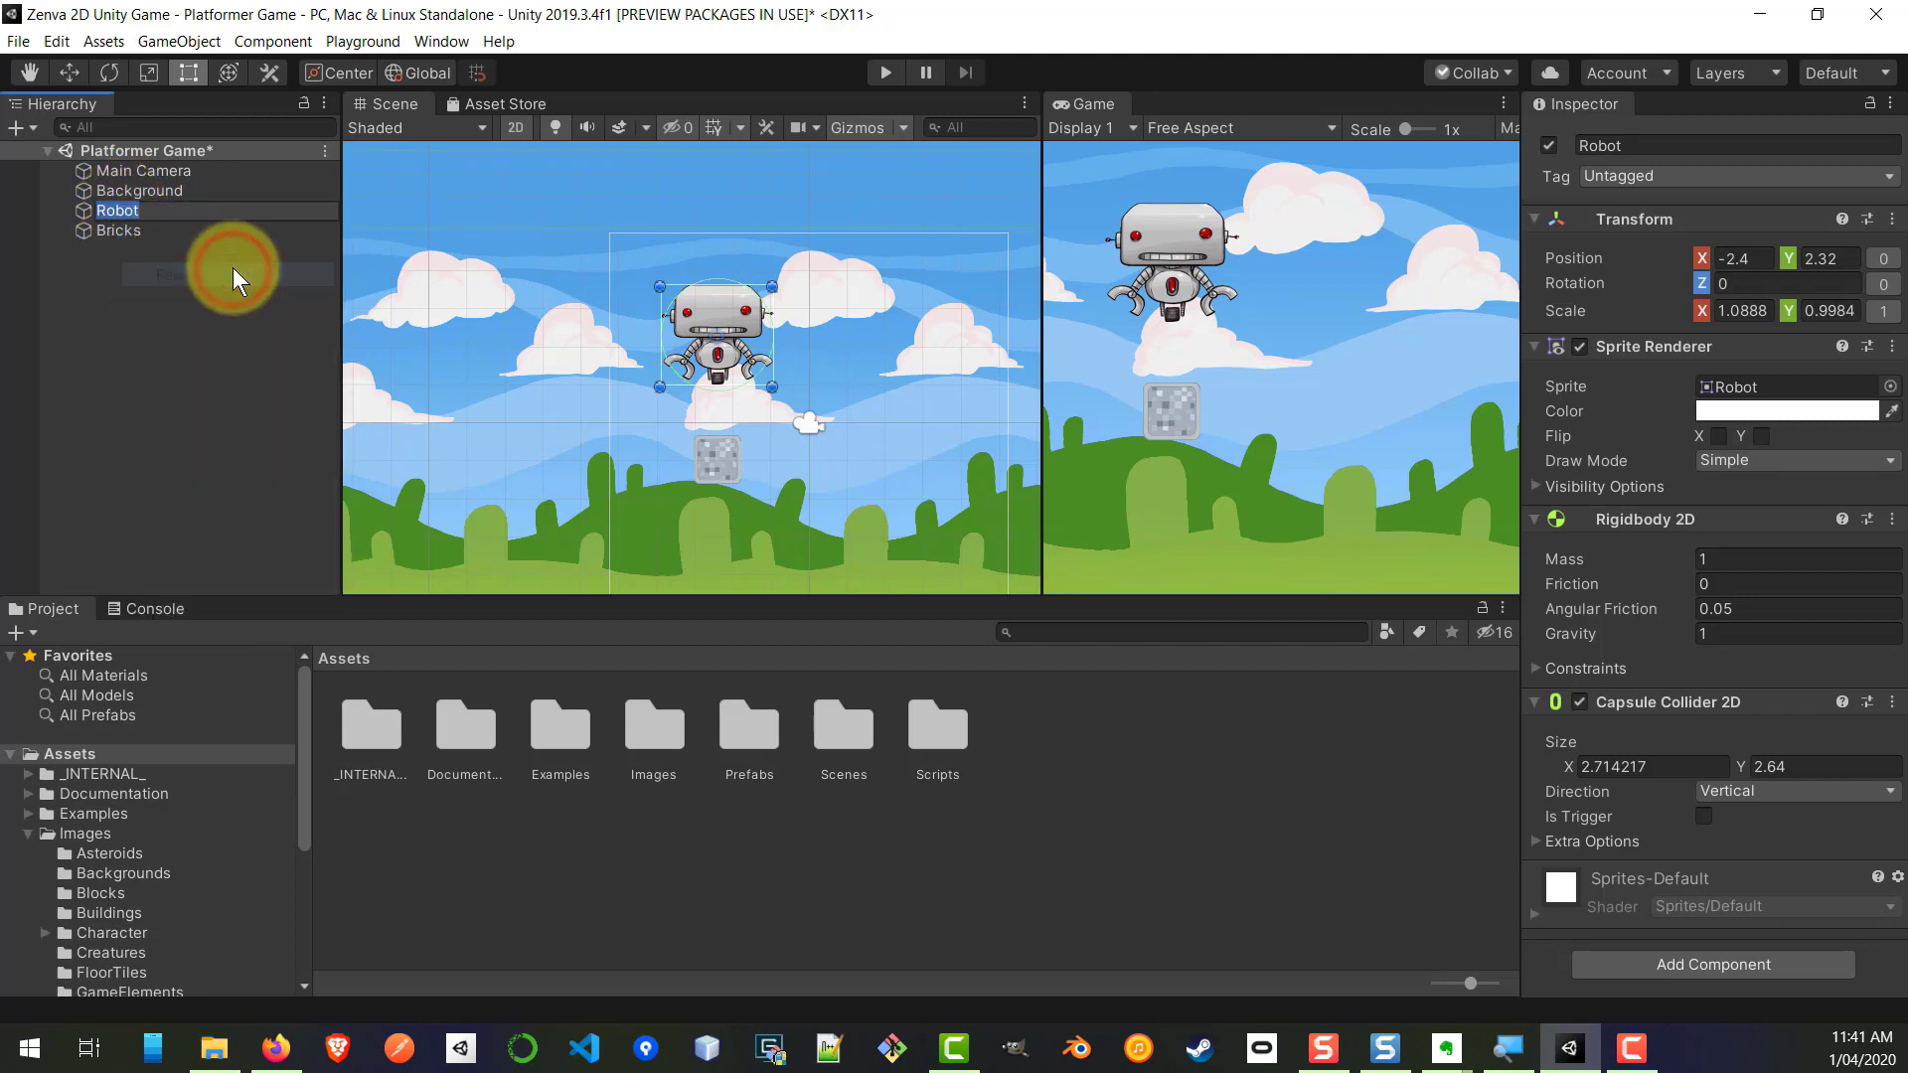
pyautogui.write('Player')
pyautogui.press('Return')
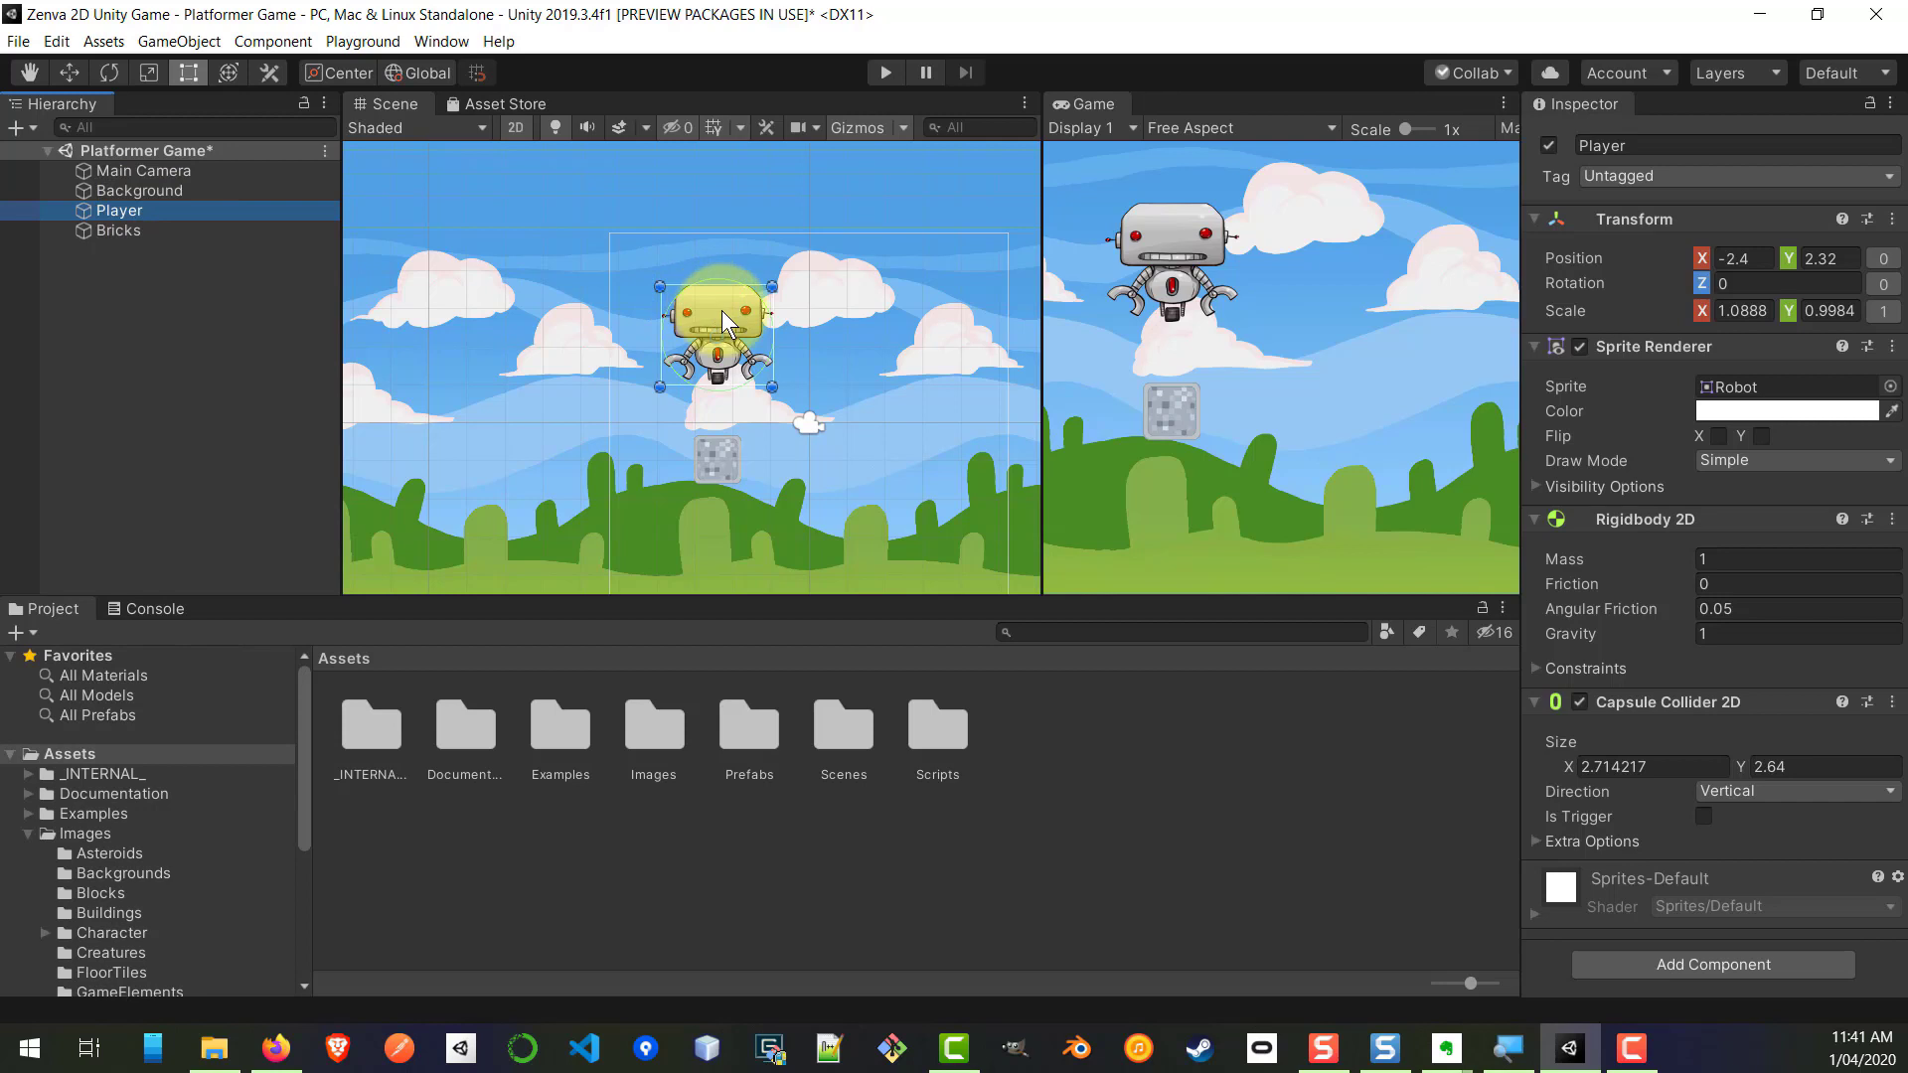
# Step: Set the Player's scale to 0.4 in both X and Y
pyautogui.click(1744, 310)
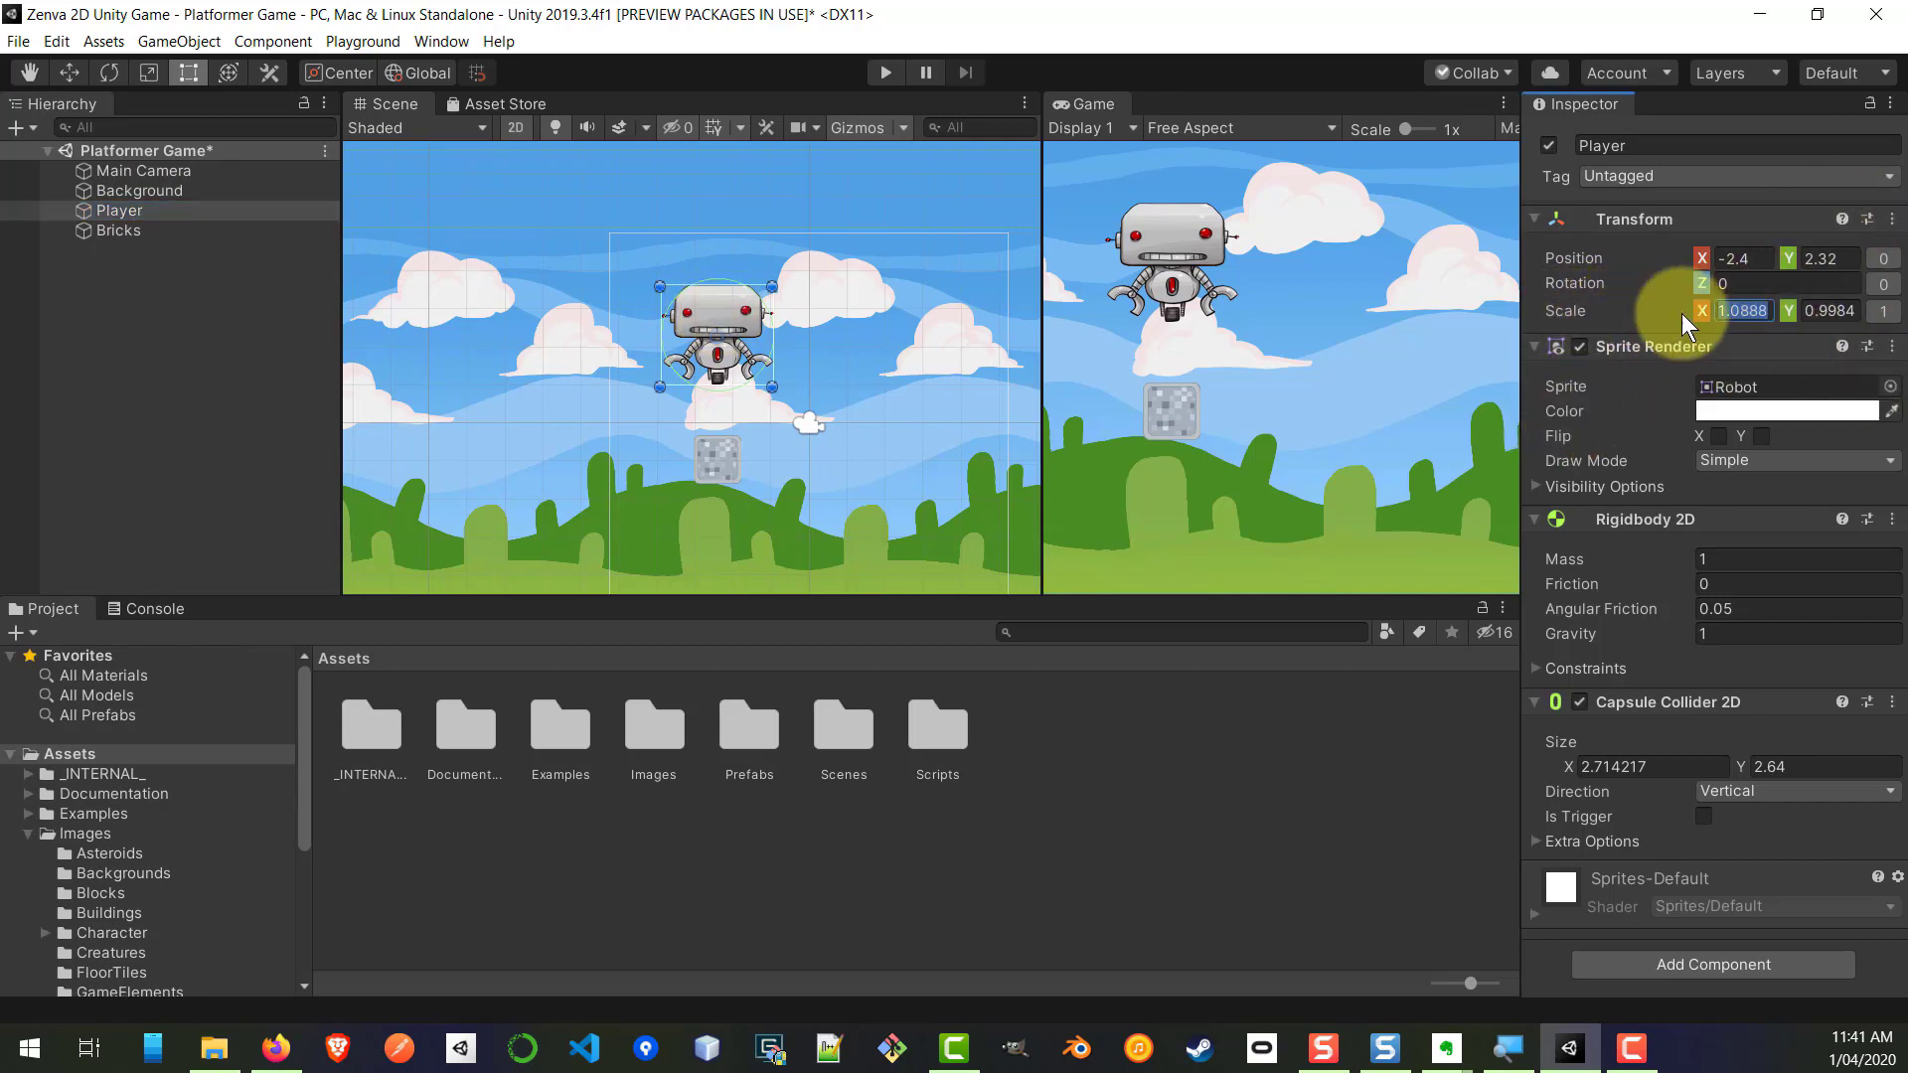
pyautogui.write('0.4')
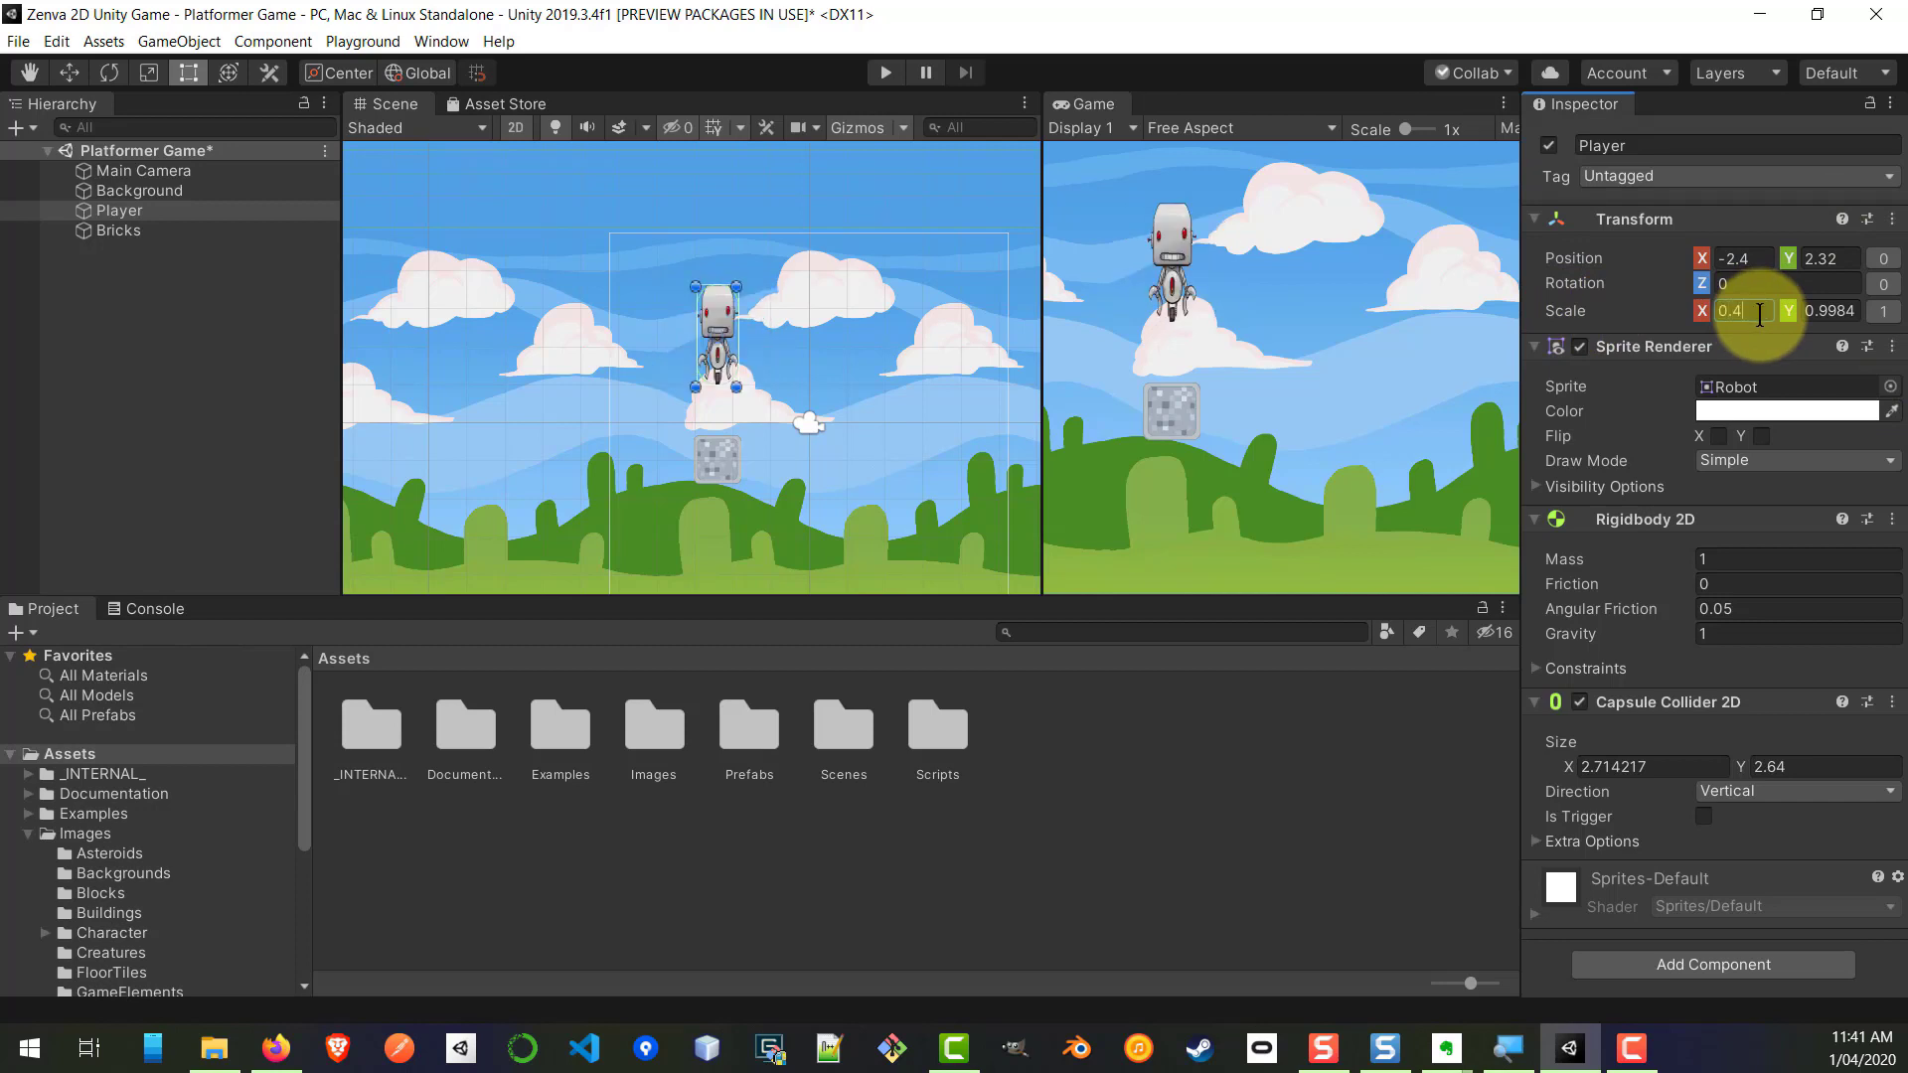
pyautogui.click(1832, 310)
pyautogui.write('0.4')
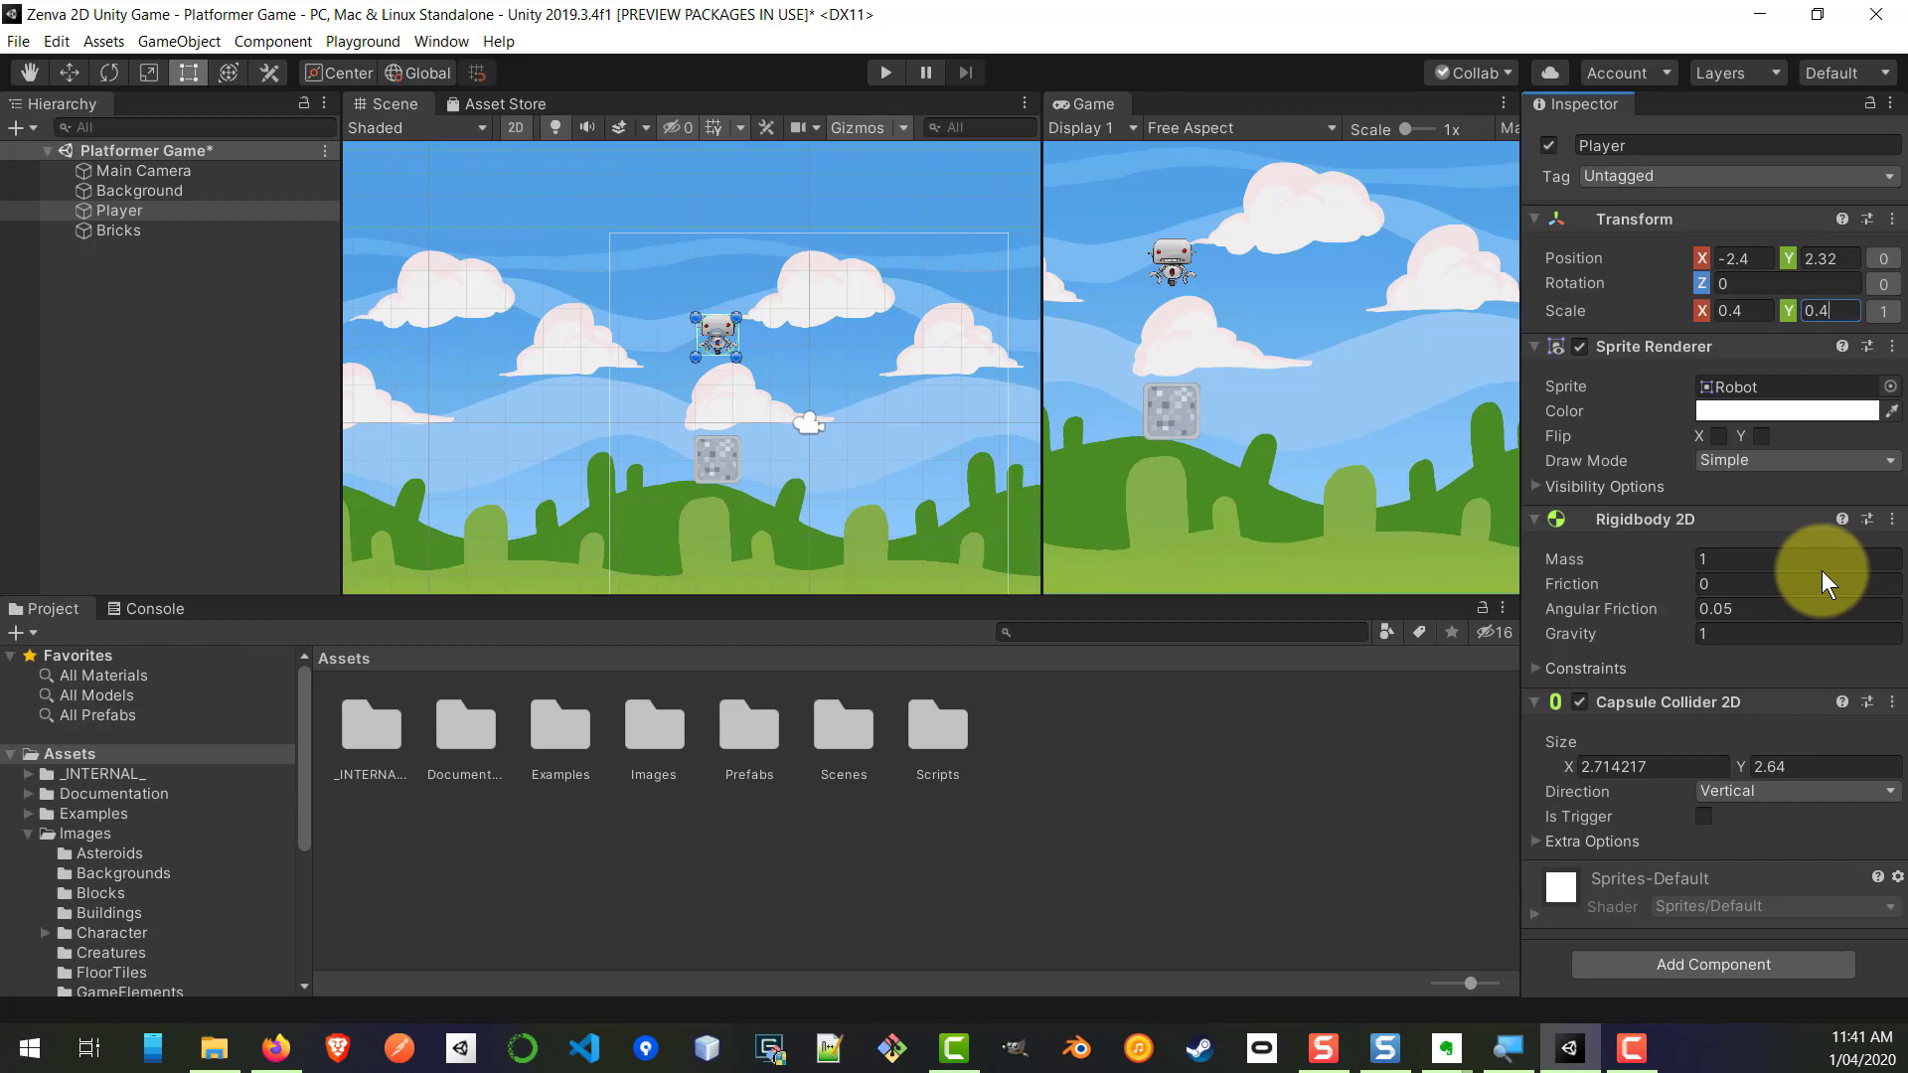
# Step: Add the Move With Arrows component to the Player
pyautogui.click(1691, 962)
pyautogui.write('mov')
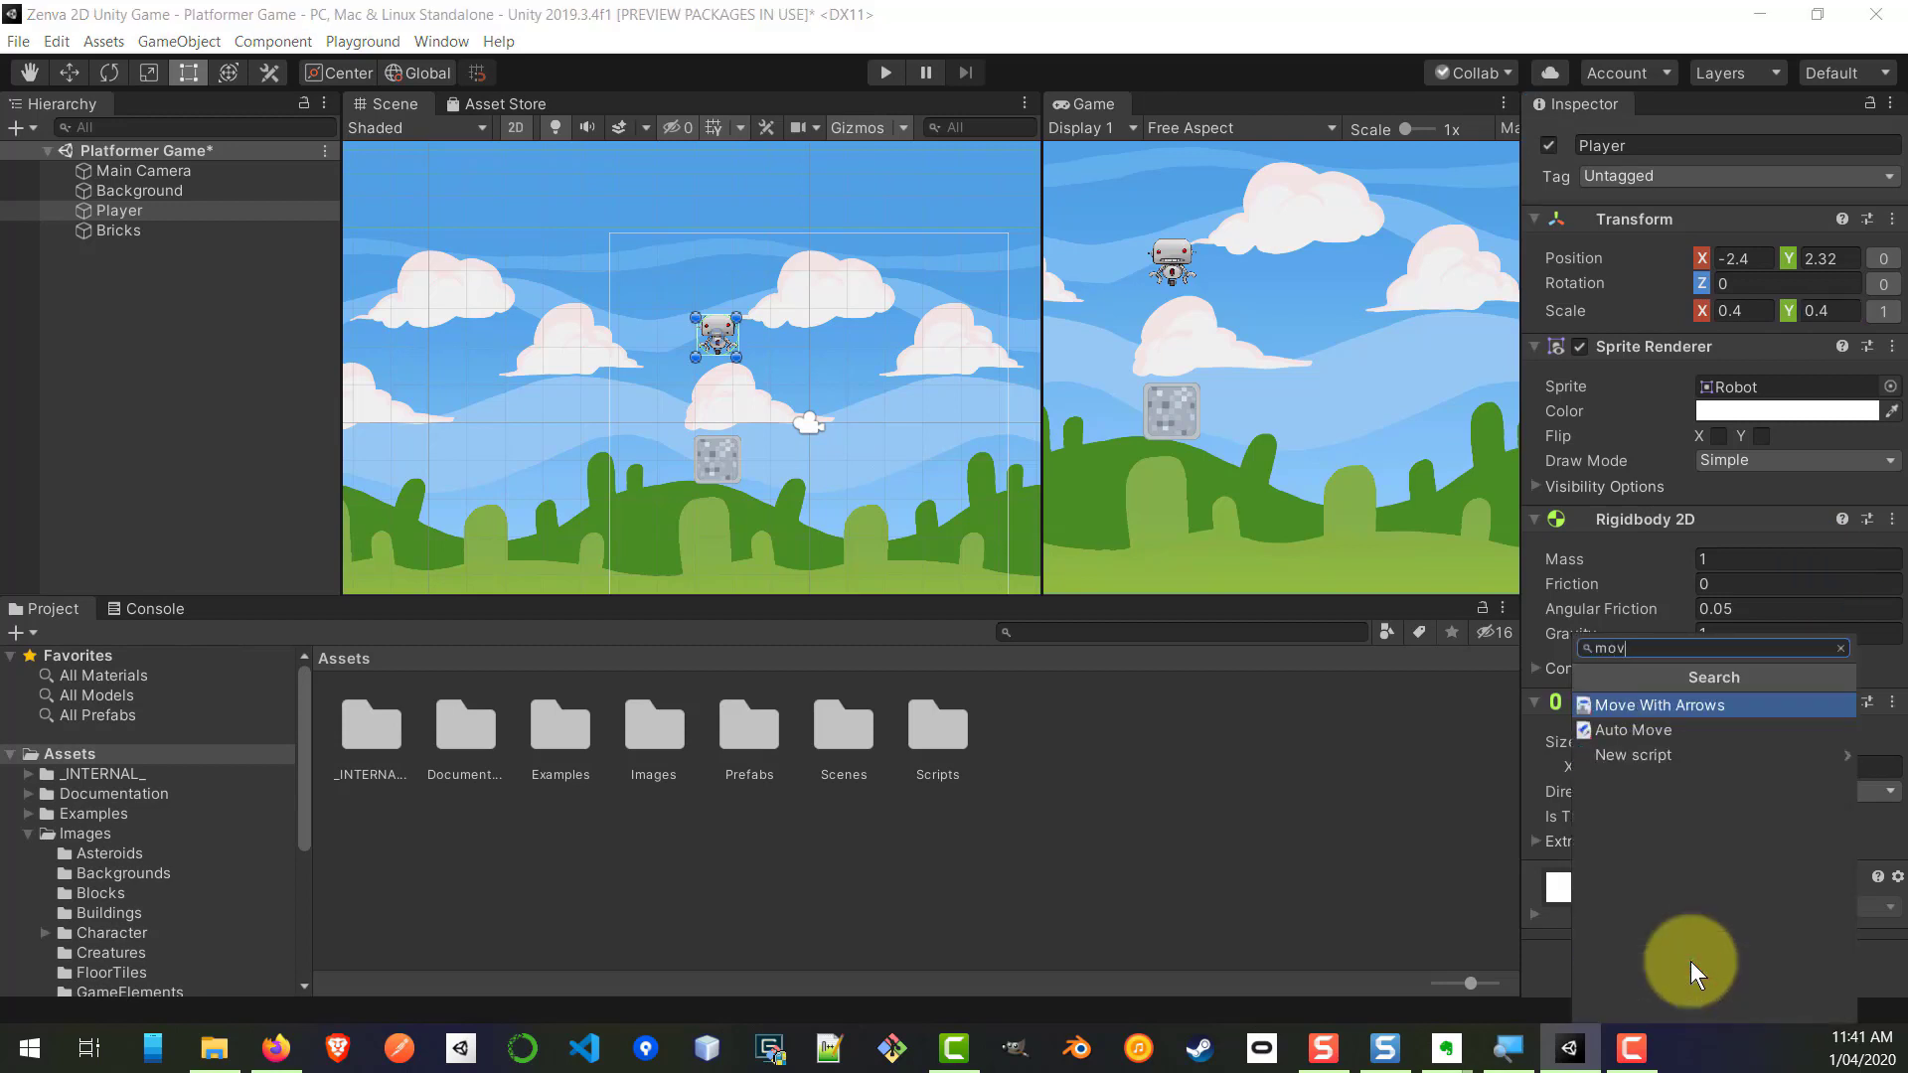
pyautogui.write('e wi')
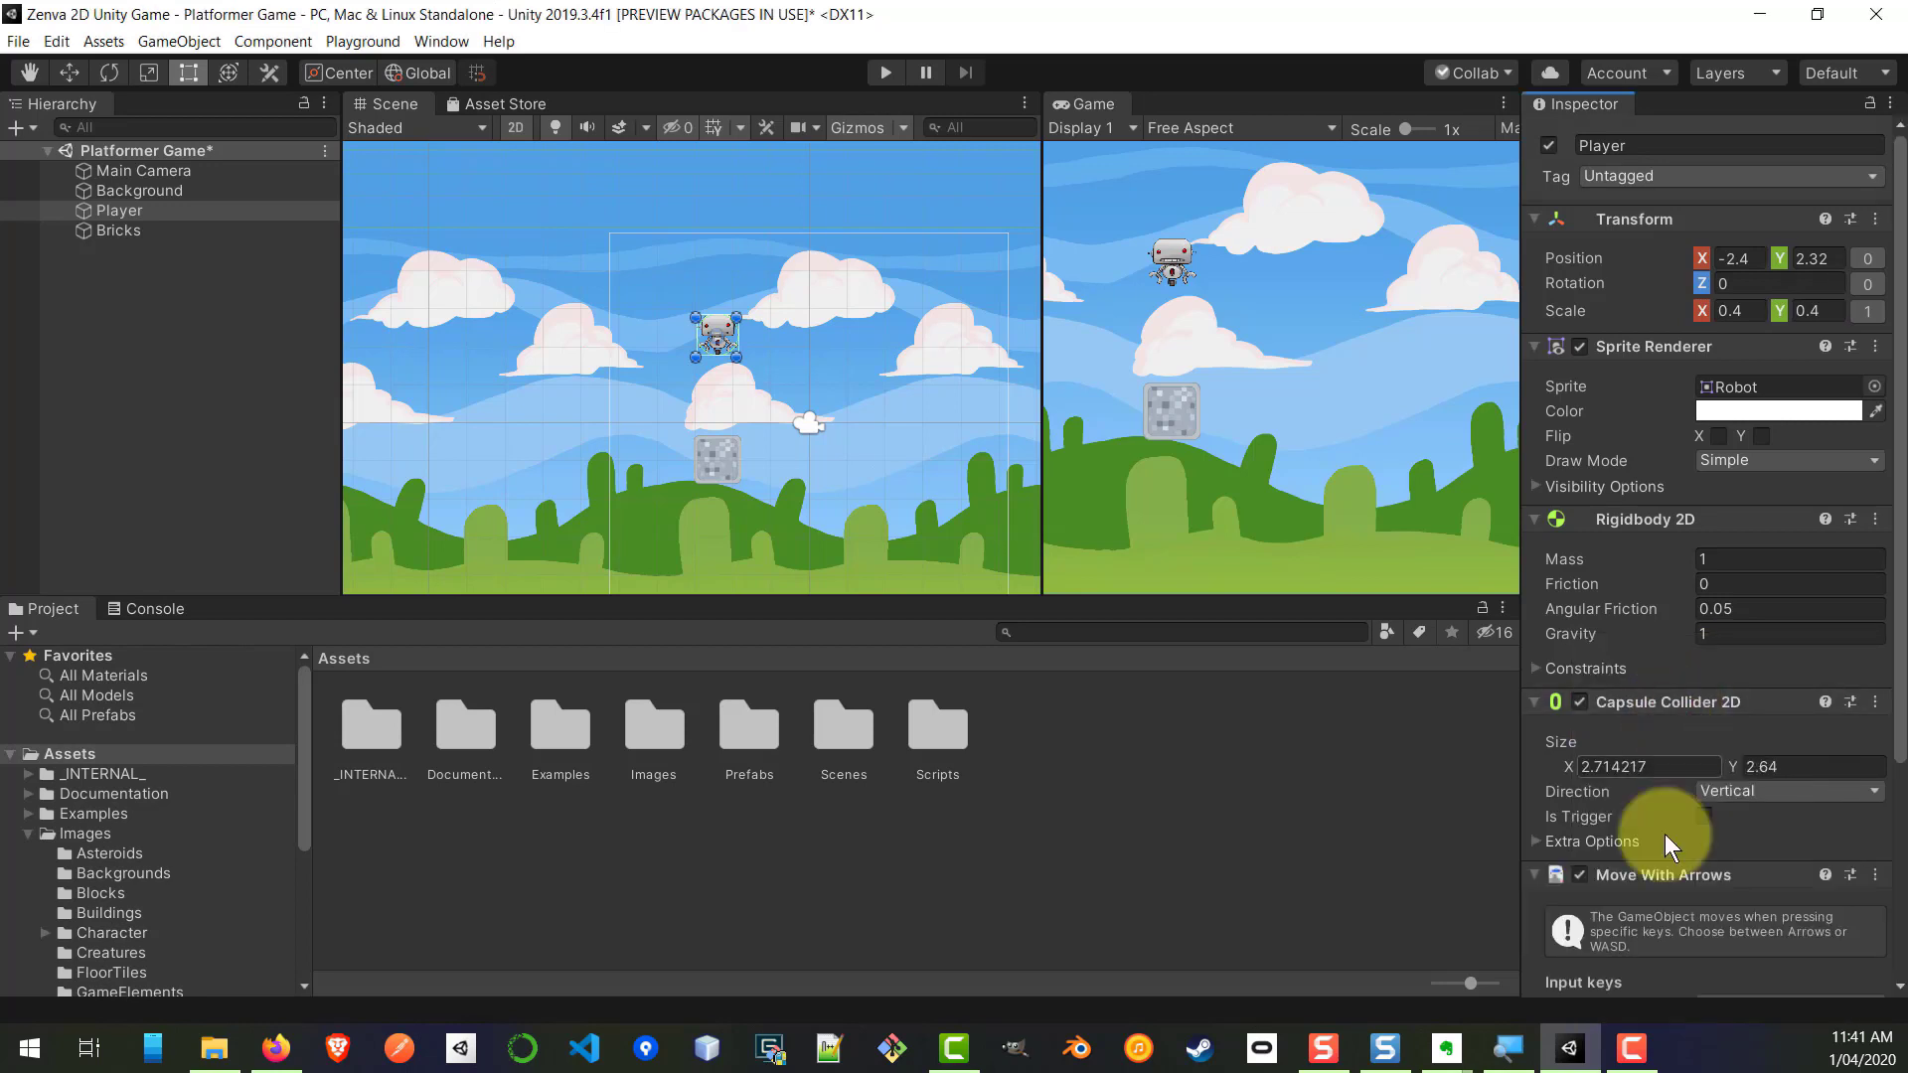
# Step: Configure the Player's Move With Arrows component to use Arrow Keys and the Only Horizontal movement type
pyautogui.scroll(-3, 1672, 872)
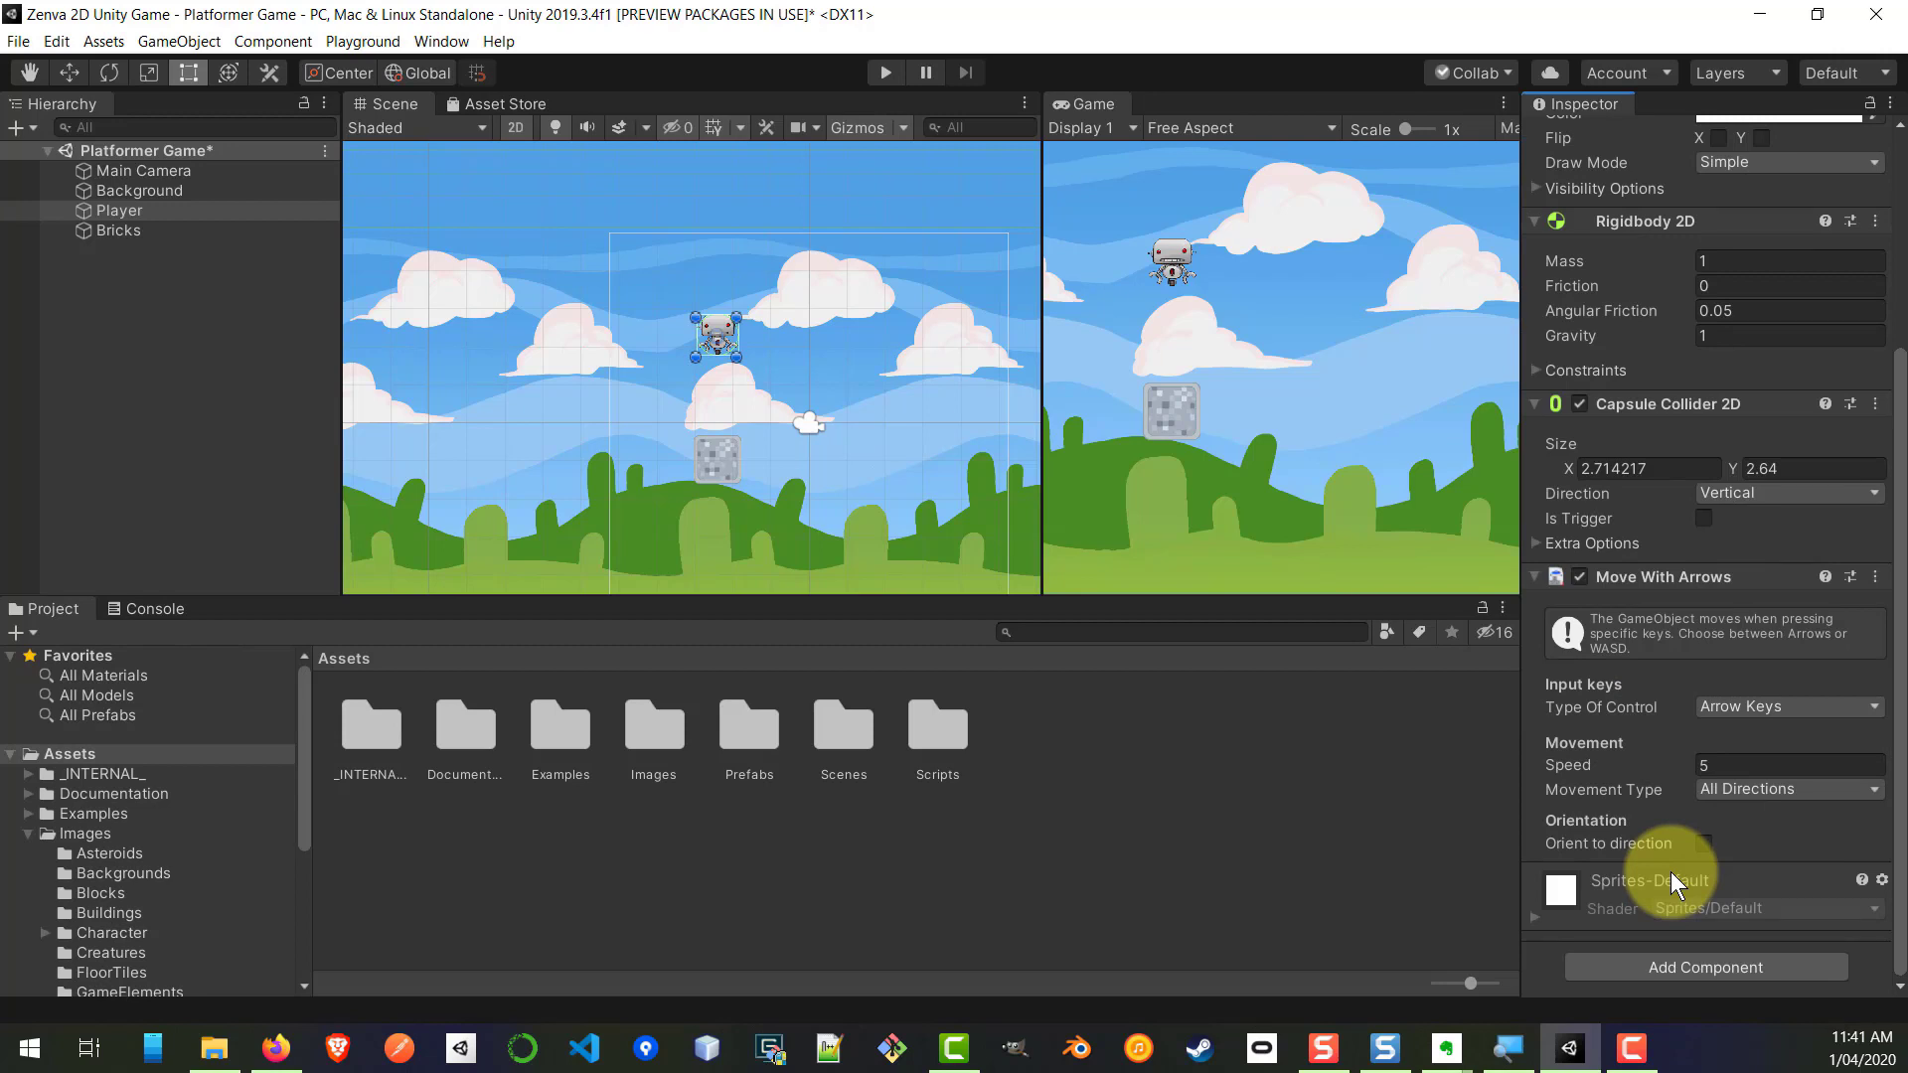
pyautogui.click(1773, 701)
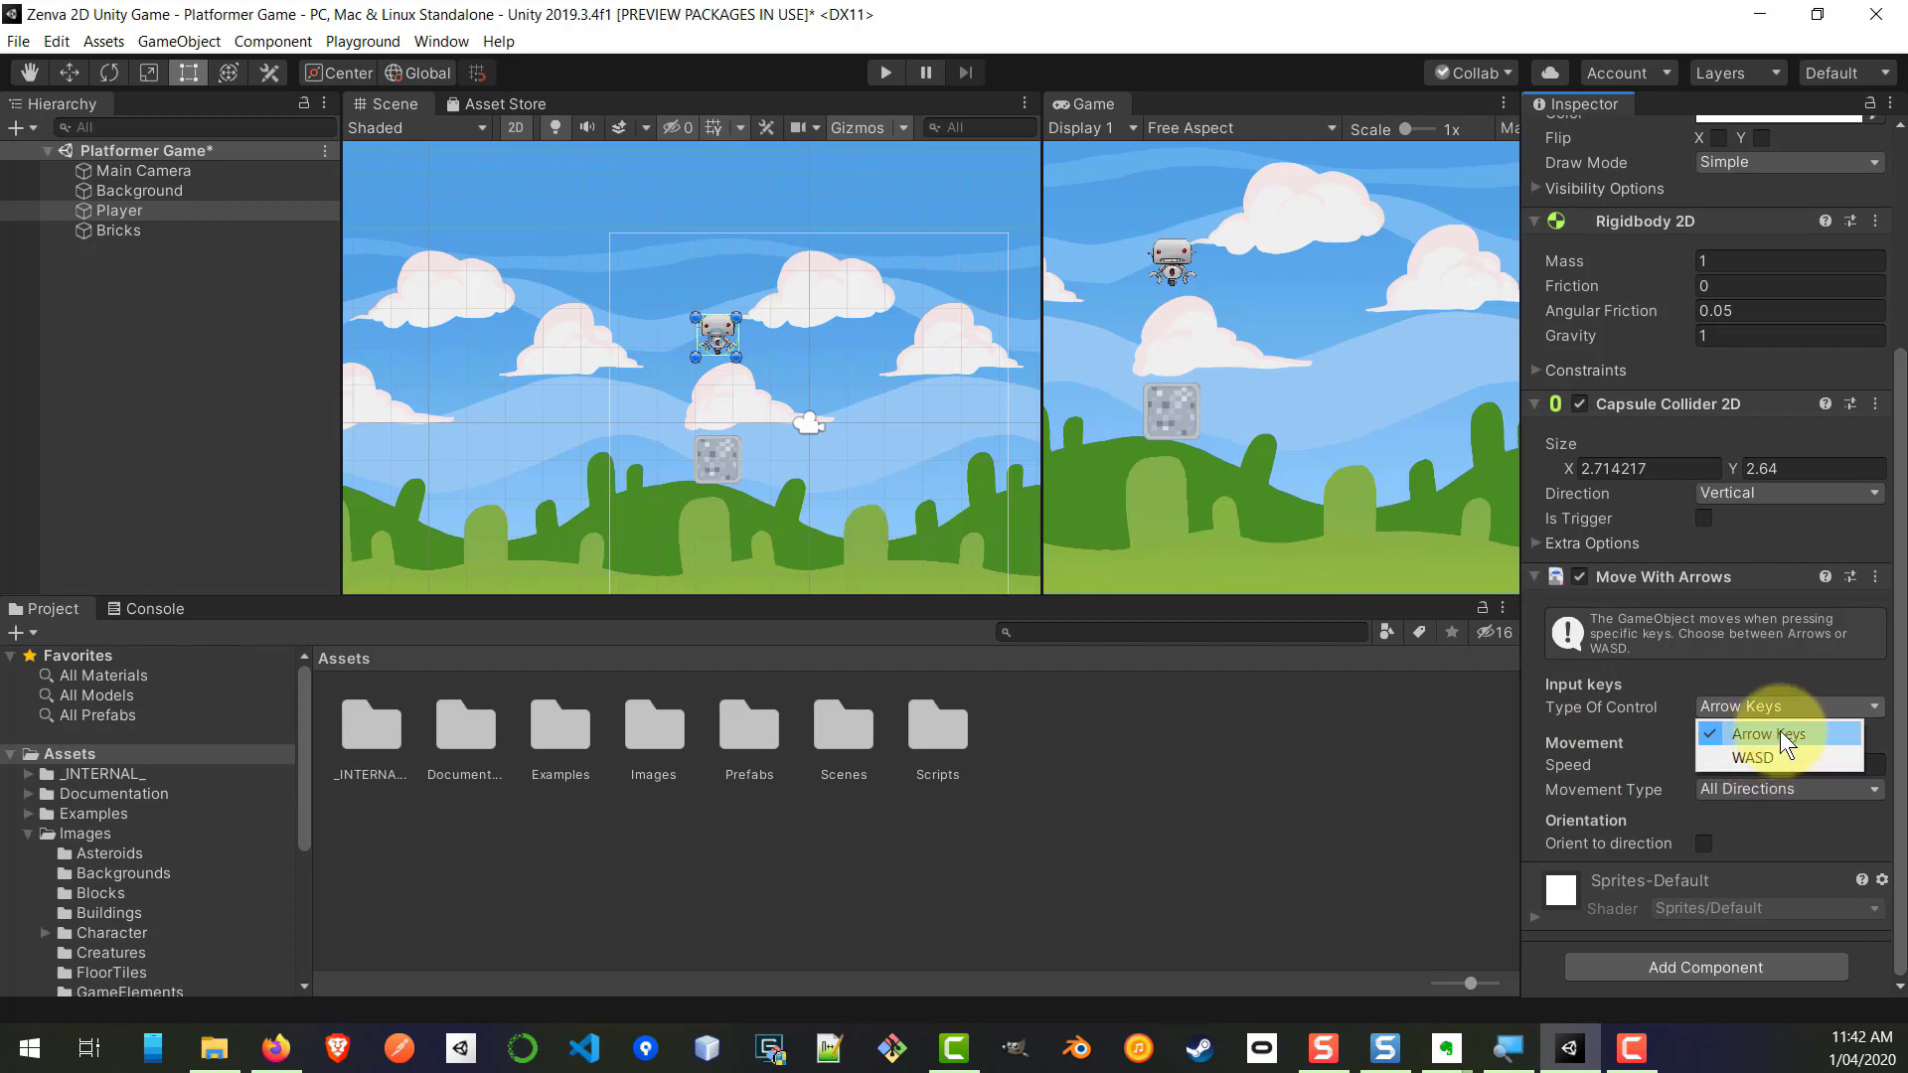
pyautogui.click(1773, 733)
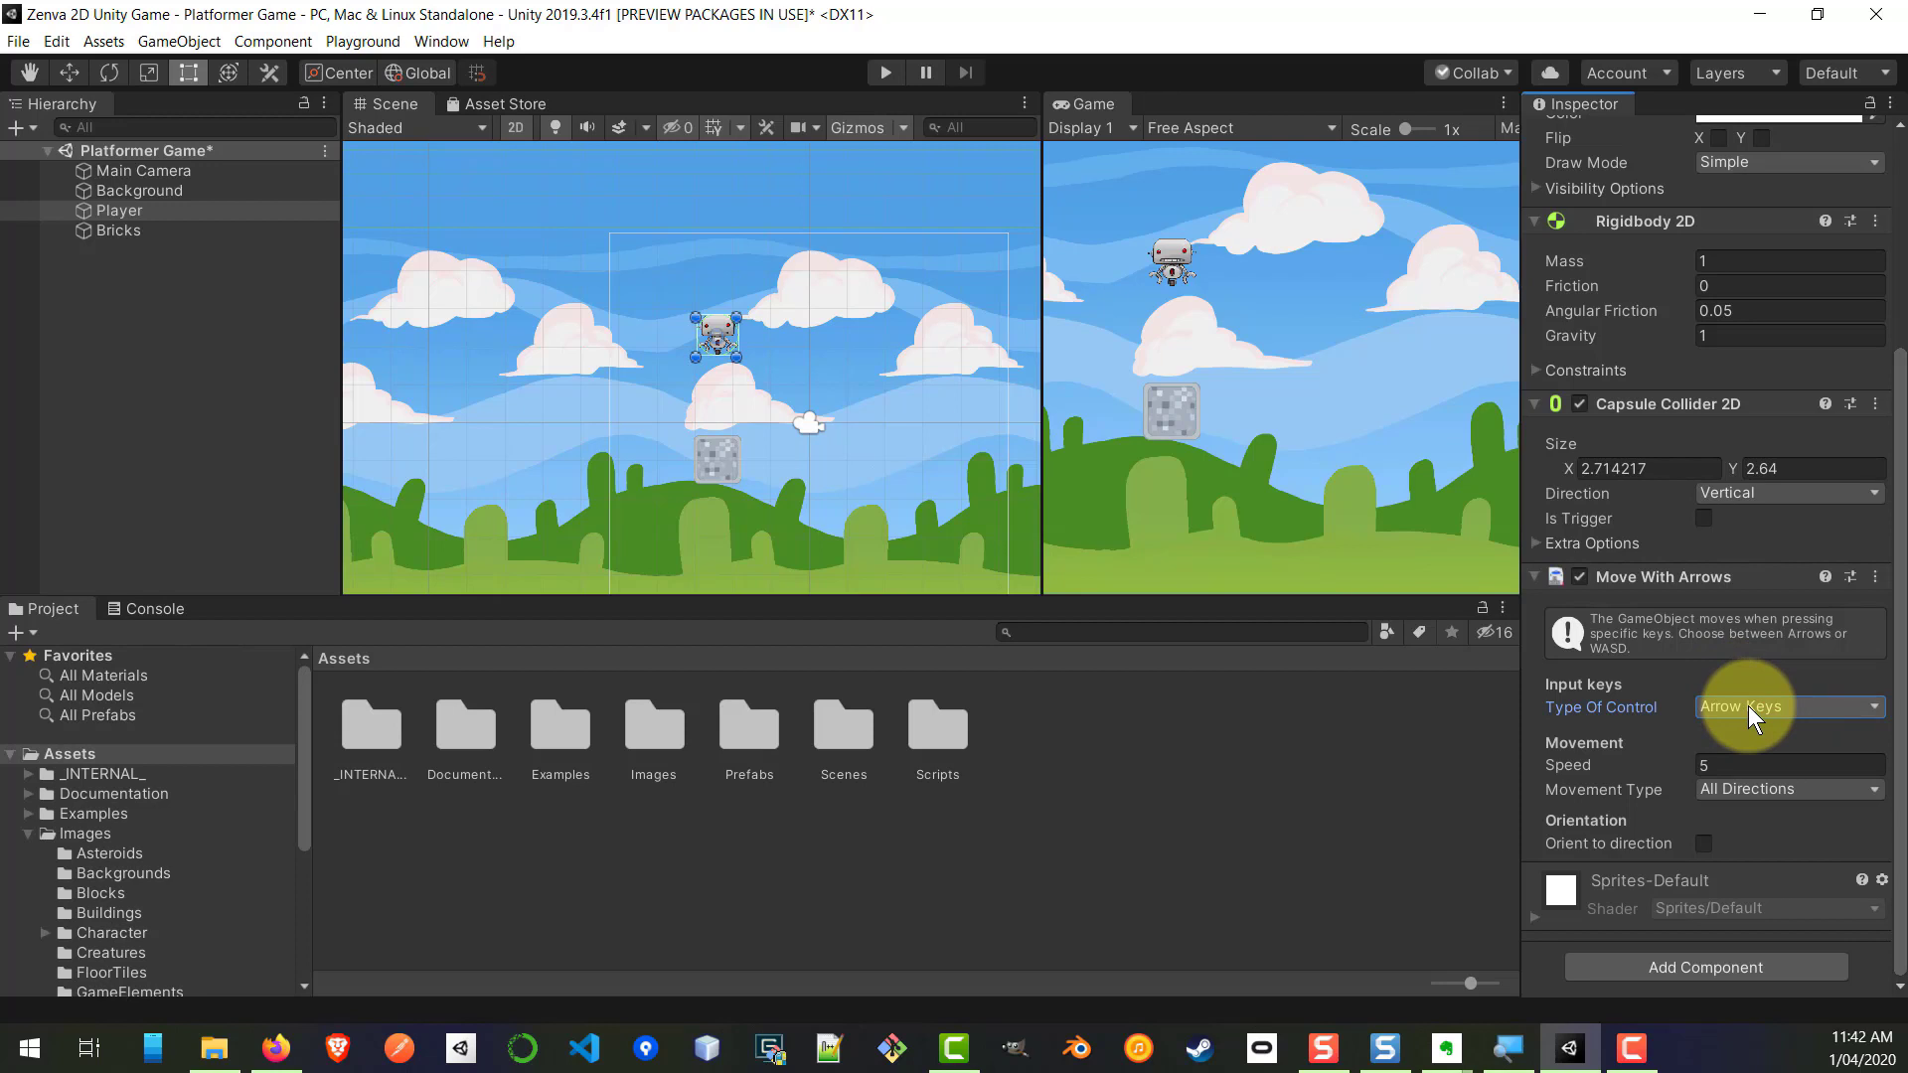
pyautogui.click(1743, 787)
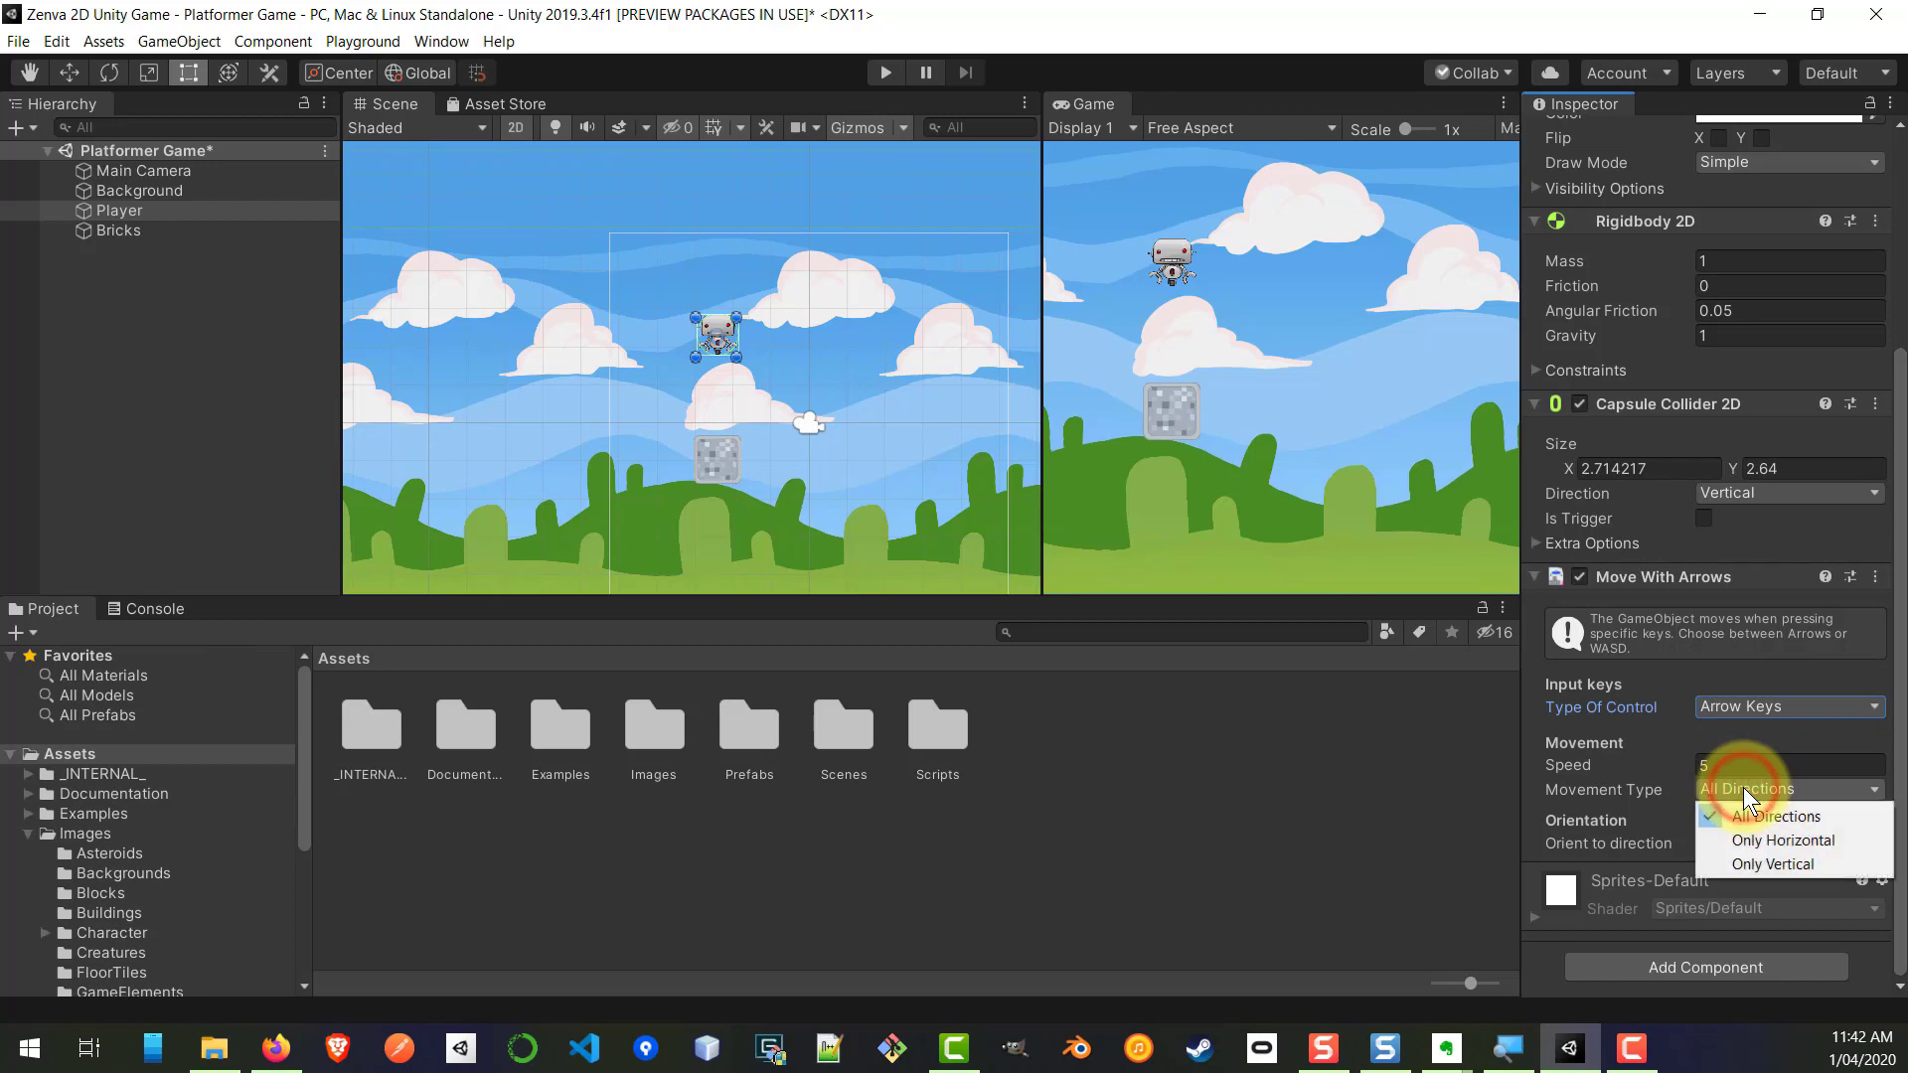
pyautogui.click(1813, 840)
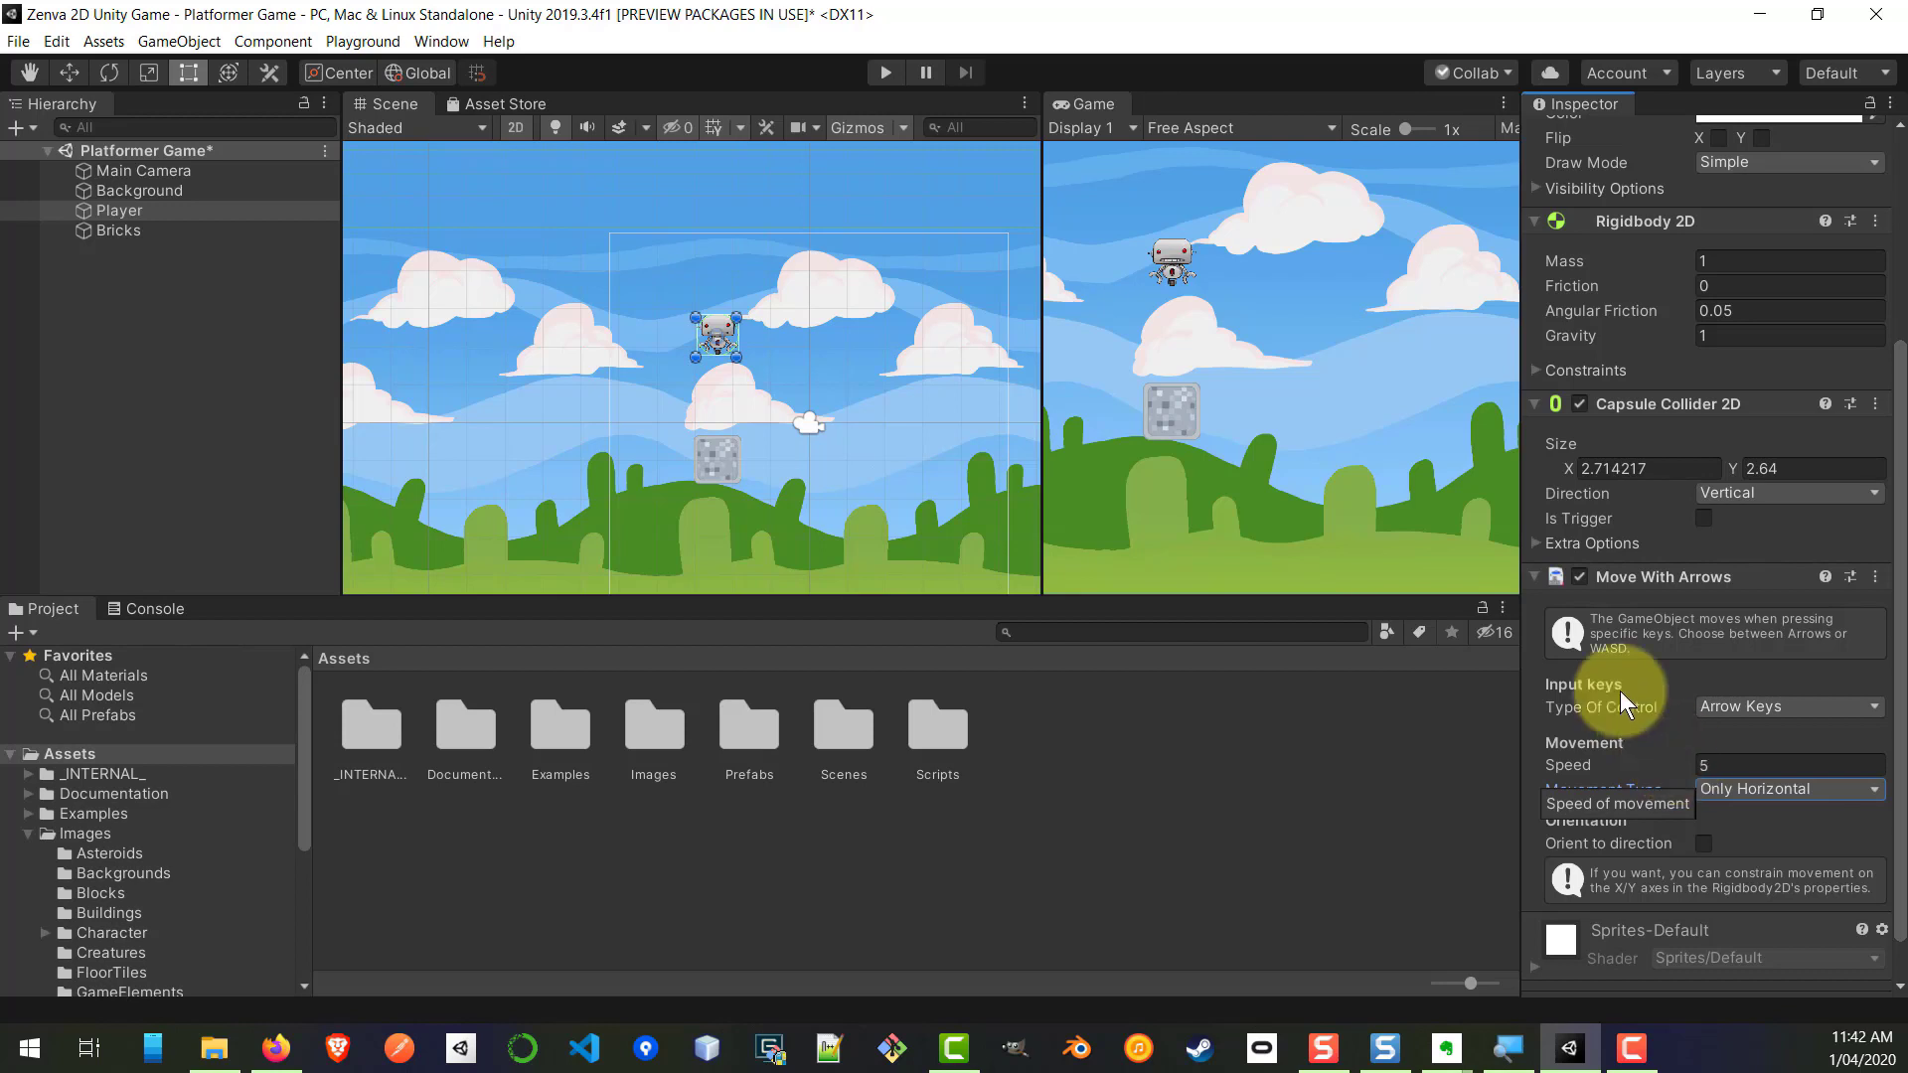
# Step: Play-test moving the Player right and left with the arrow keys, and stop the game
pyautogui.click(881, 73)
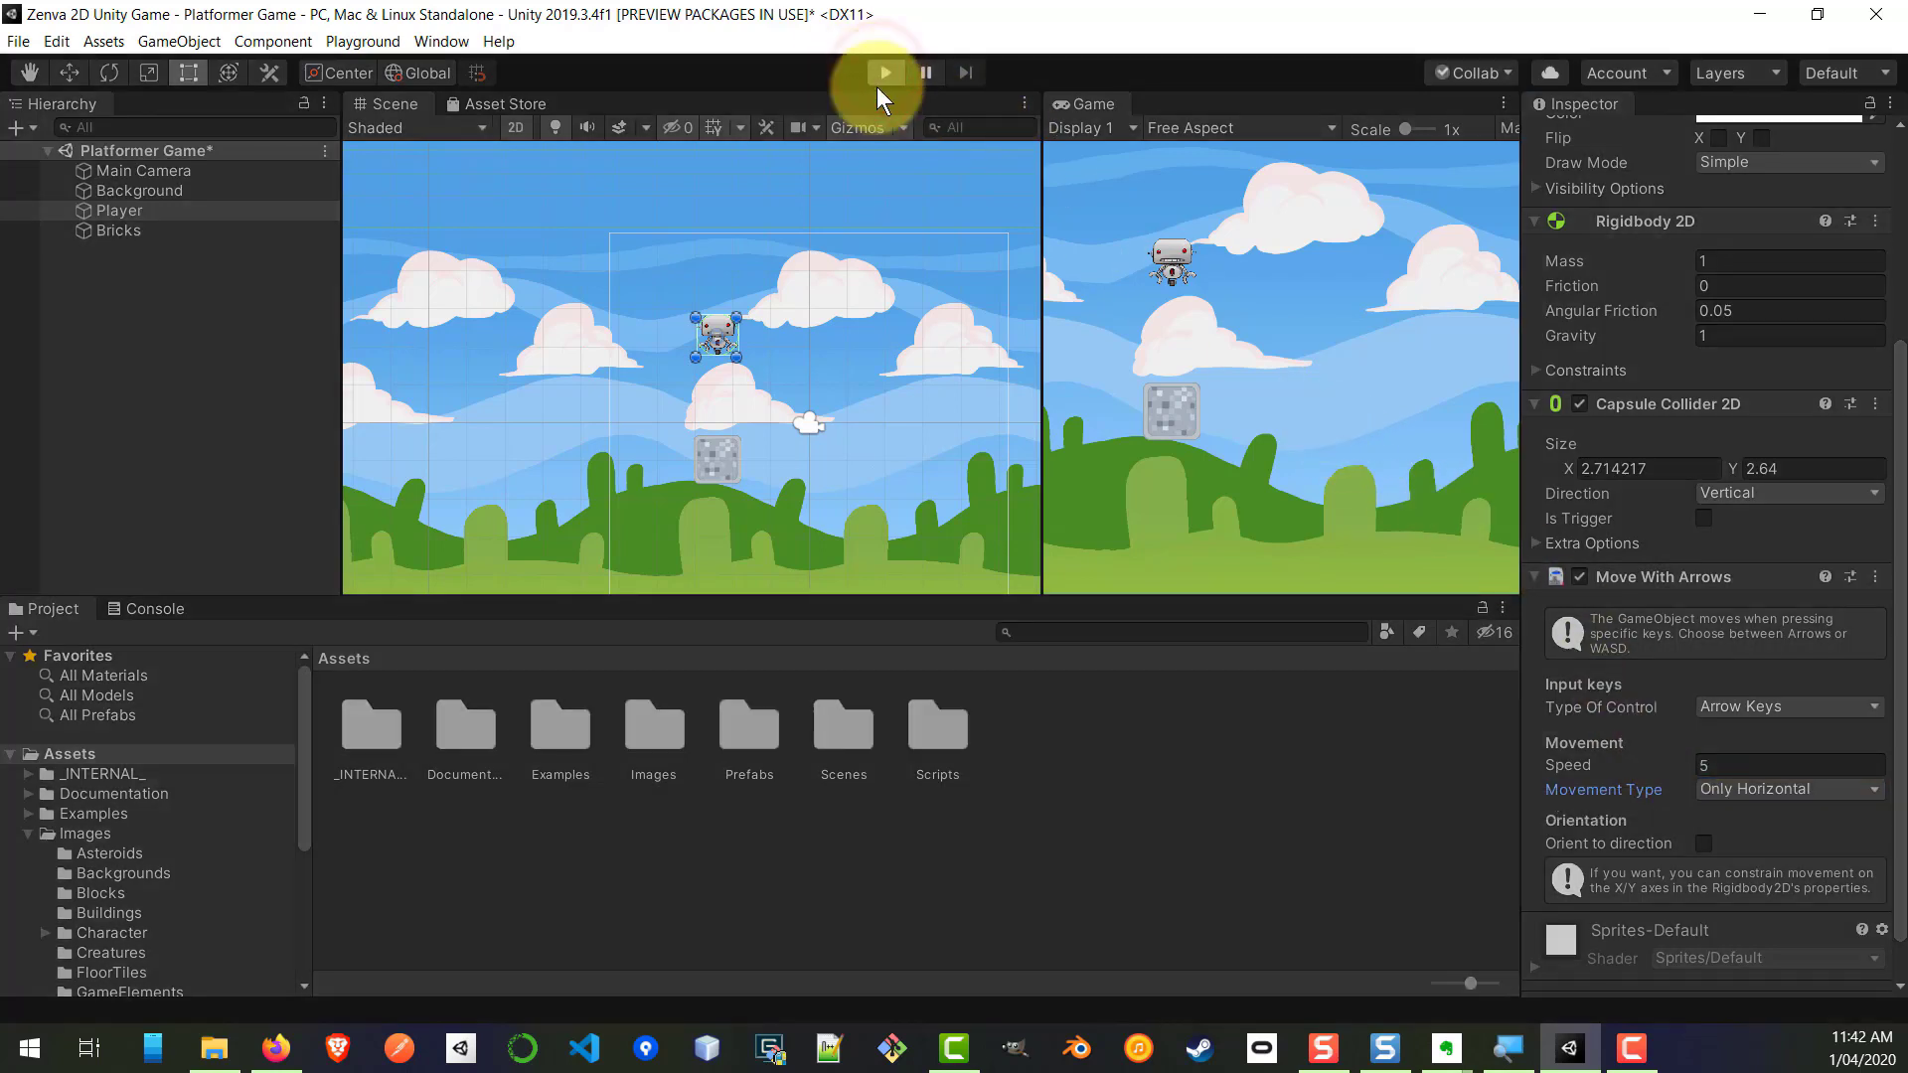
pyautogui.click(1318, 461)
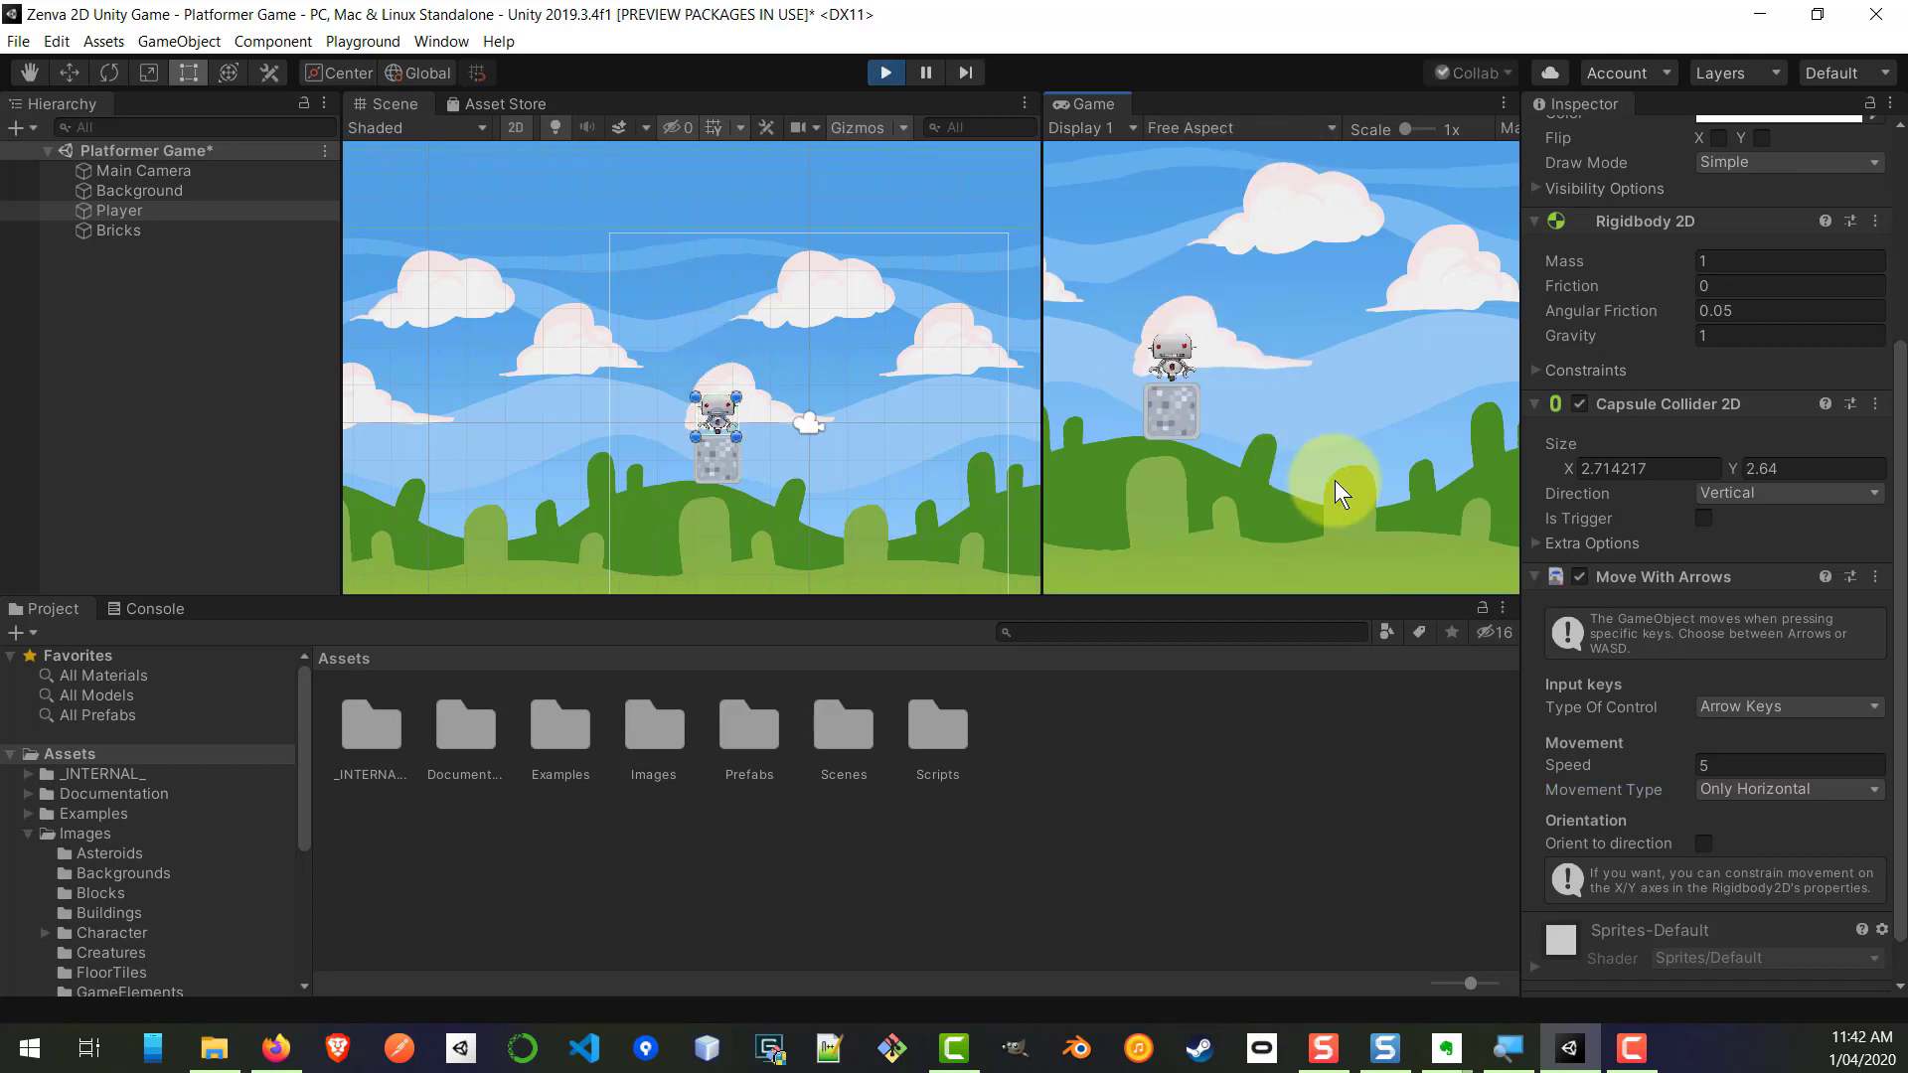
pyautogui.press('Right')
pyautogui.press('Left')
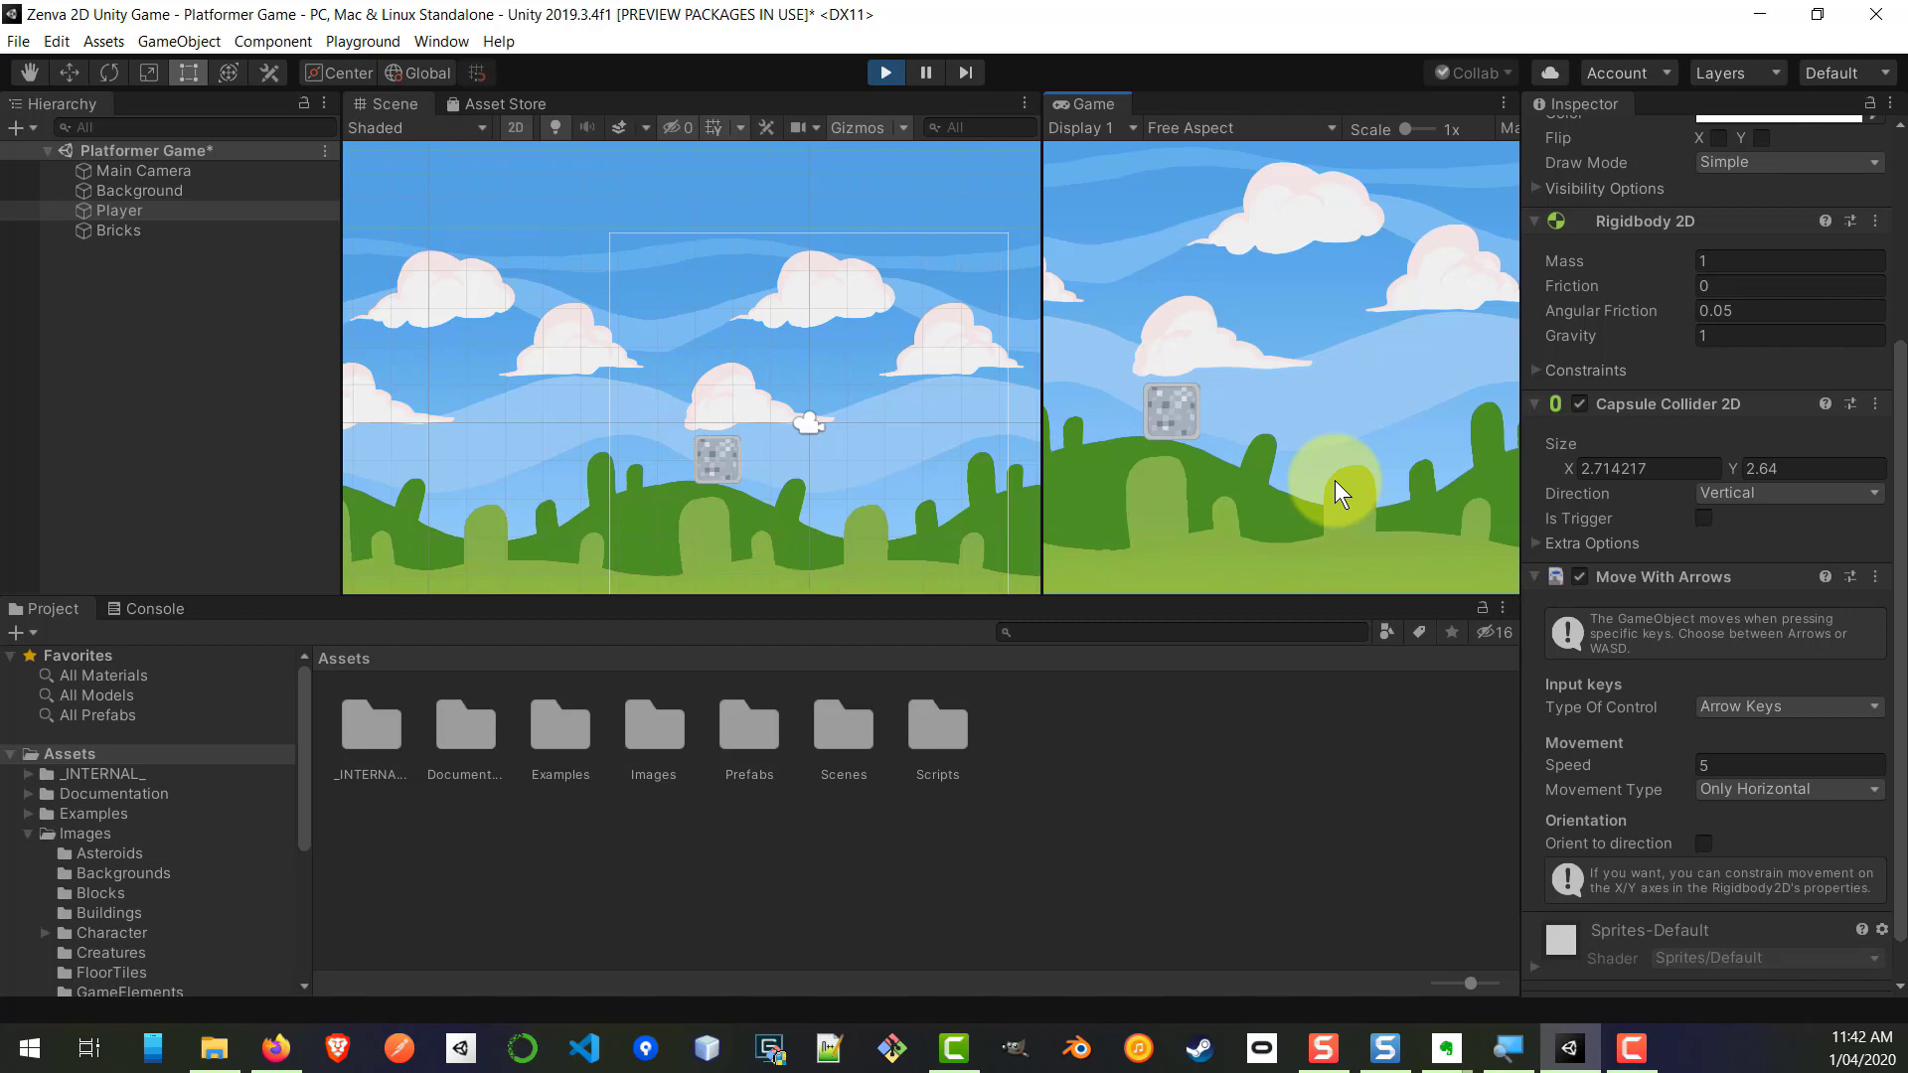
pyautogui.click(883, 72)
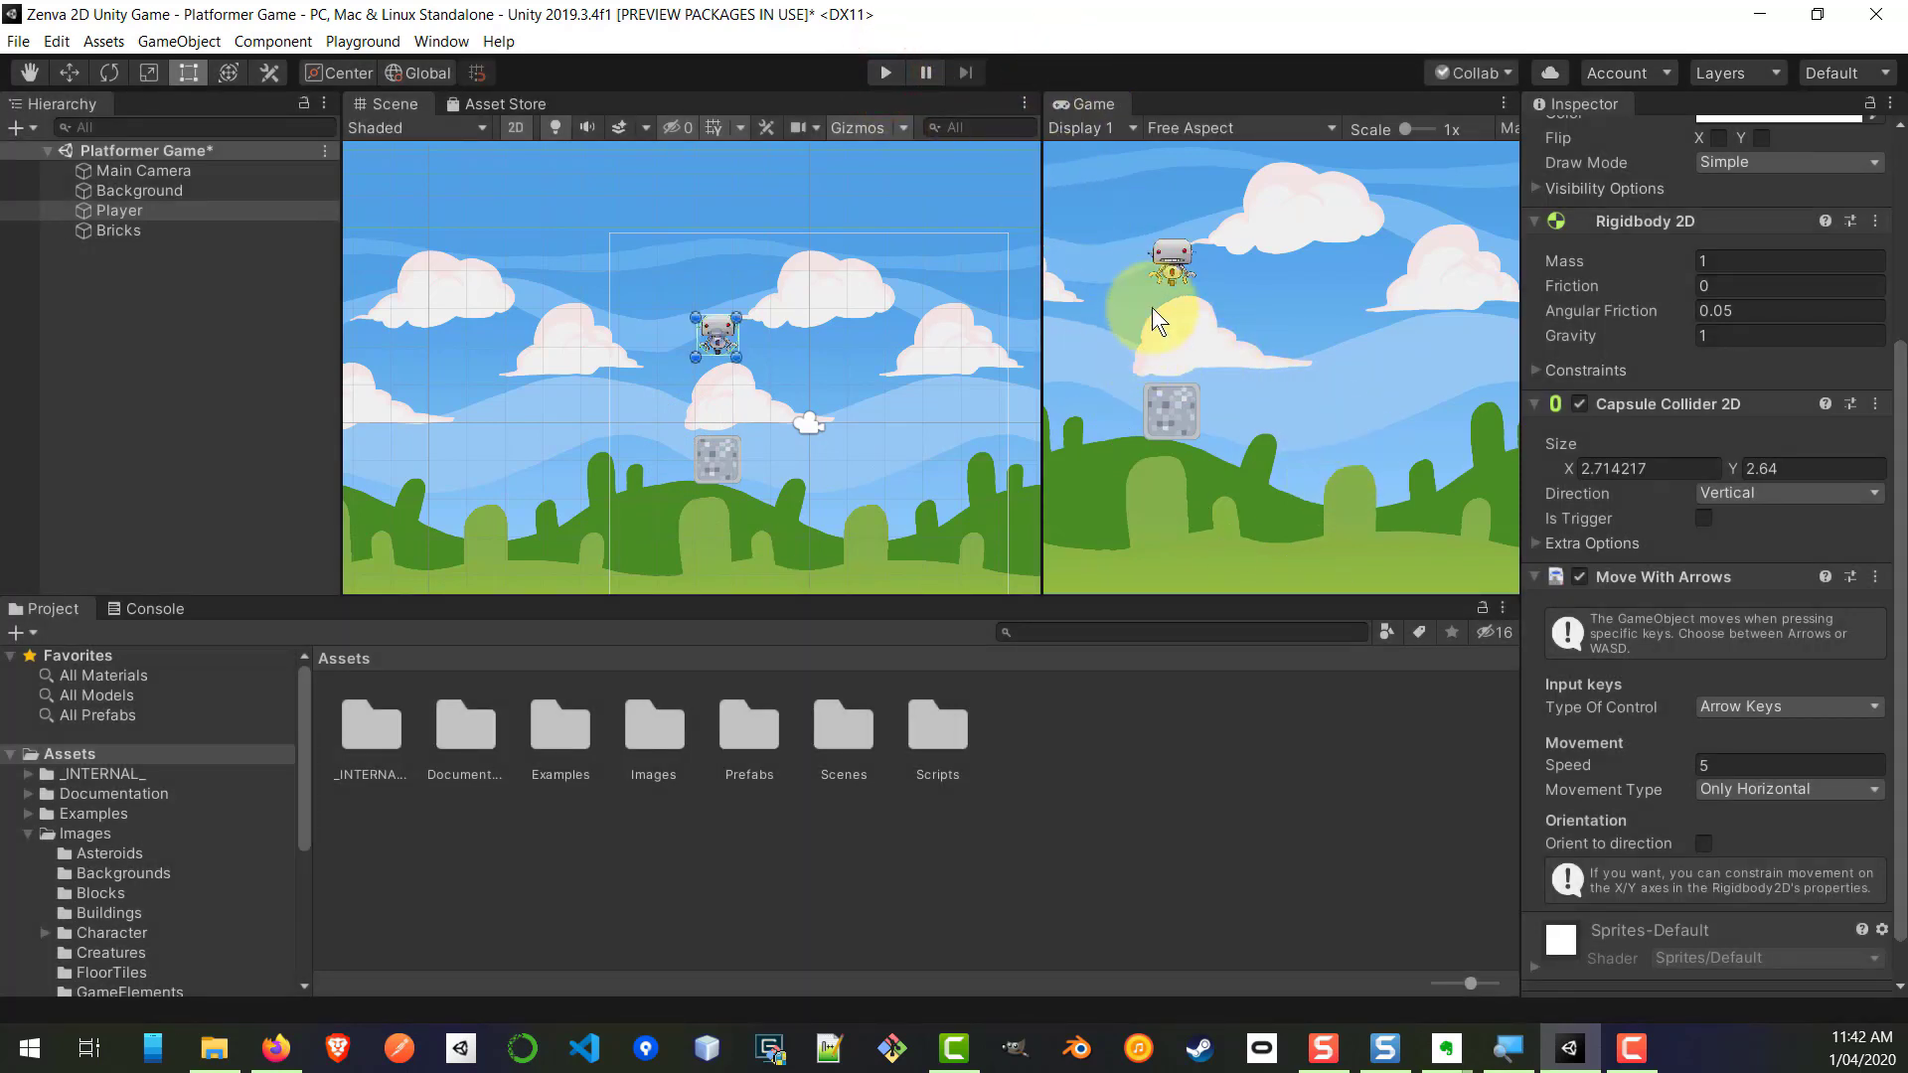
# Step: Enable Freeze Rotation on Z in the constraints of the Player's Rigidbody 2D
pyautogui.click(715, 334)
pyautogui.scroll(4, 1839, 570)
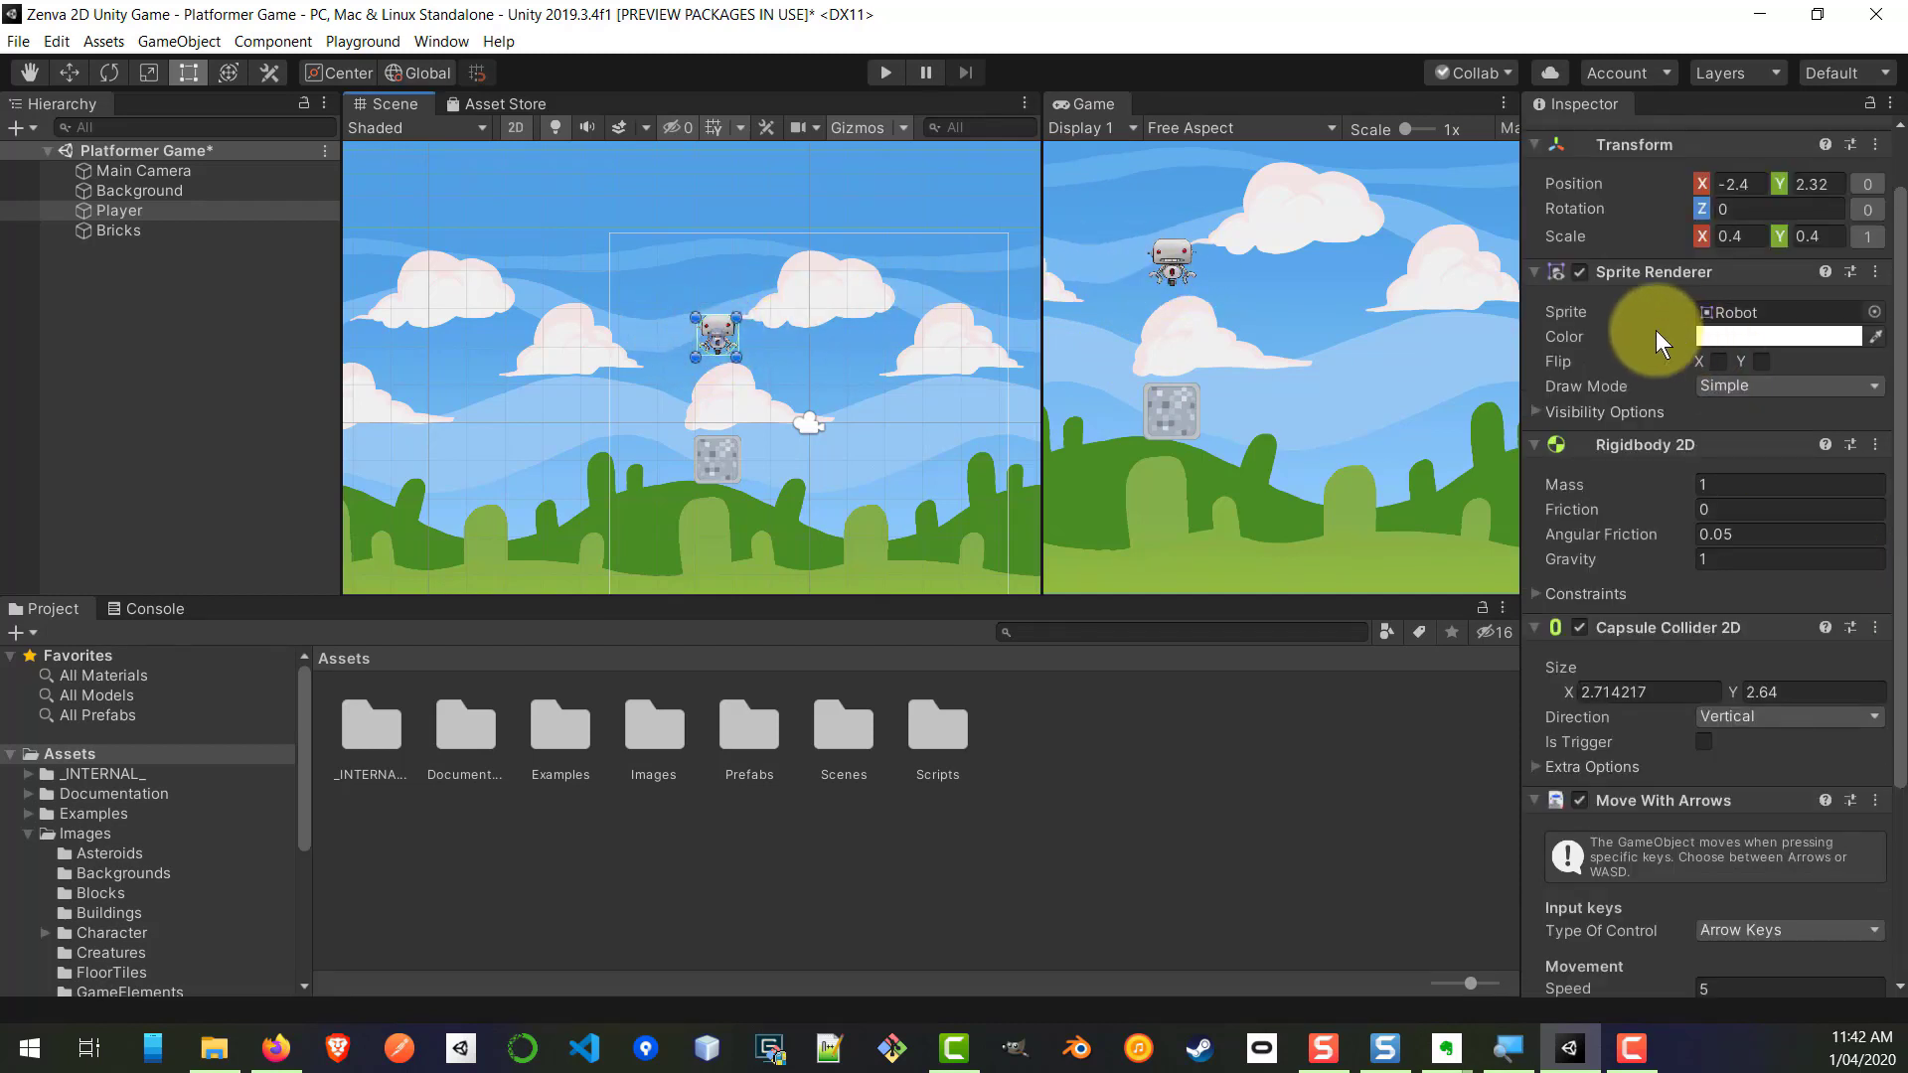
pyautogui.click(1572, 595)
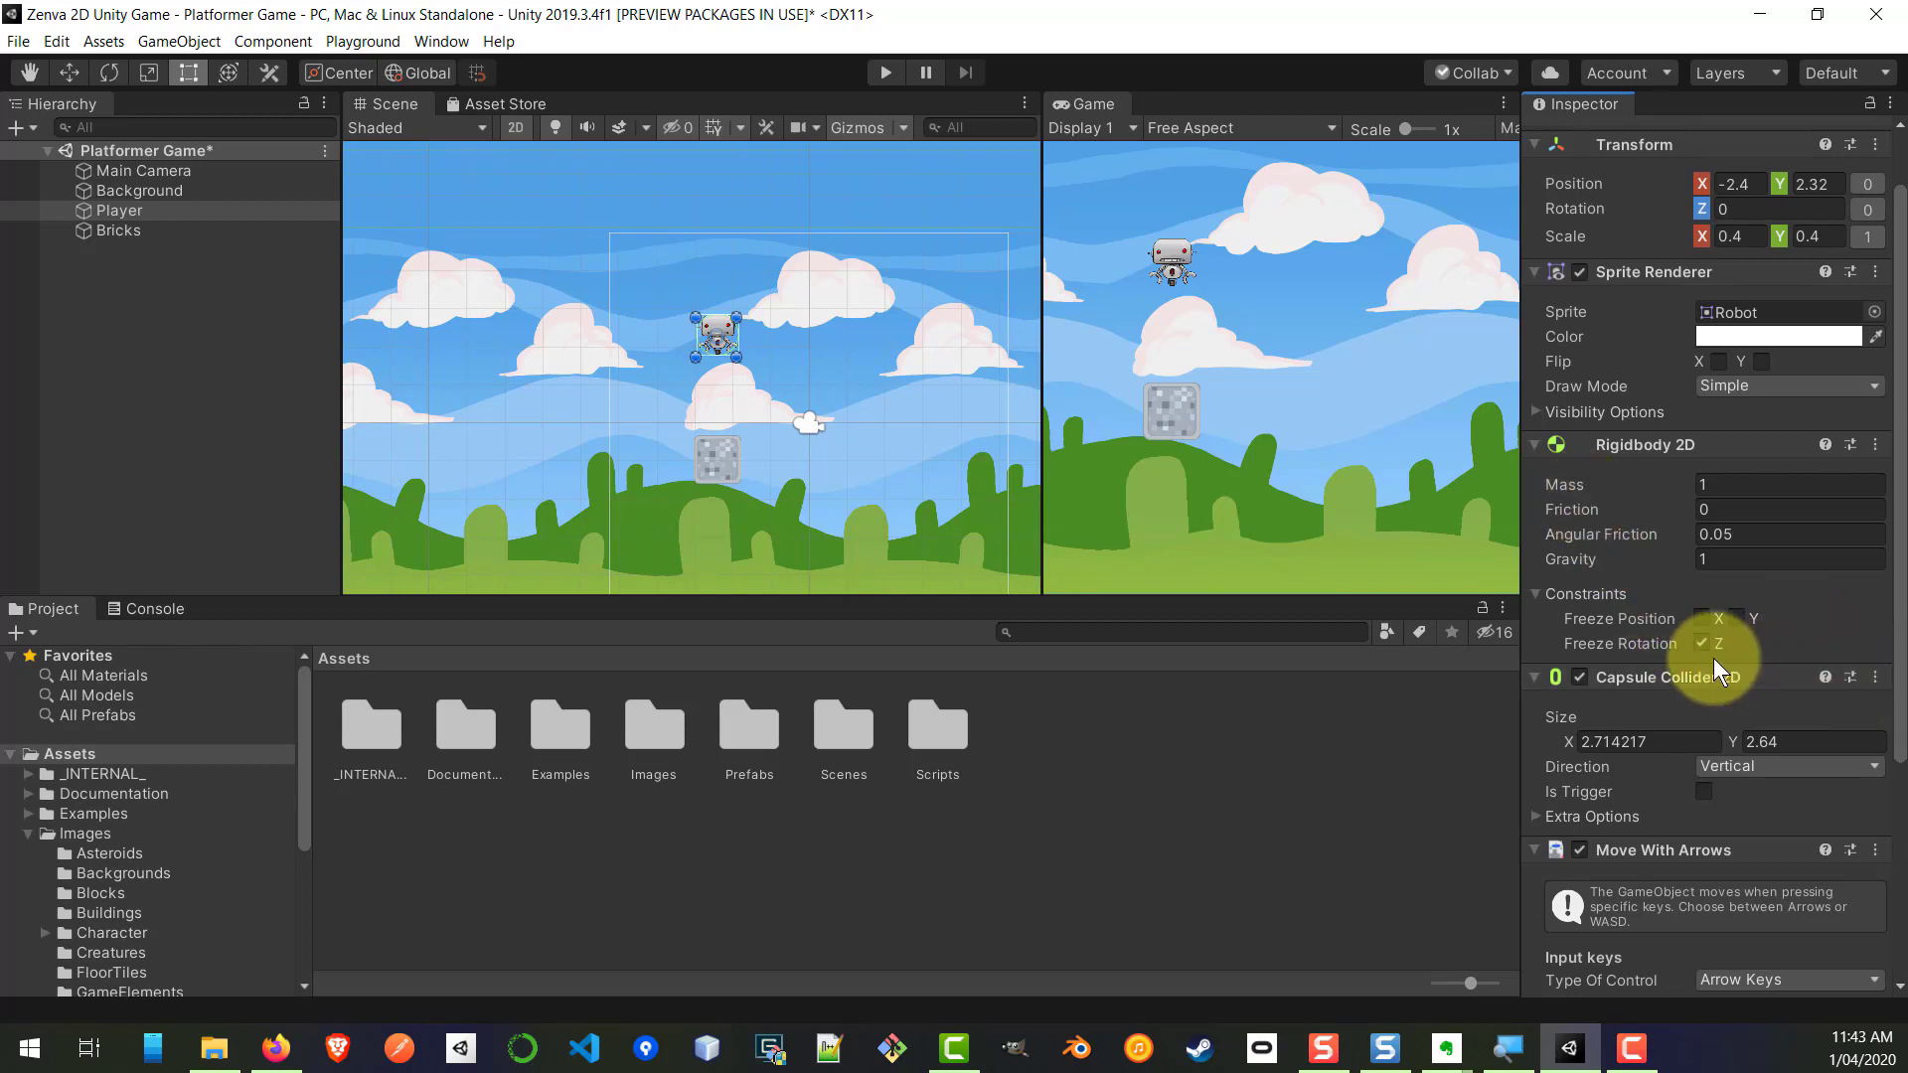
# Step: Play-test the Player's horizontal movement off the Bricks block with its rotation frozen, and stop the game
pyautogui.click(883, 73)
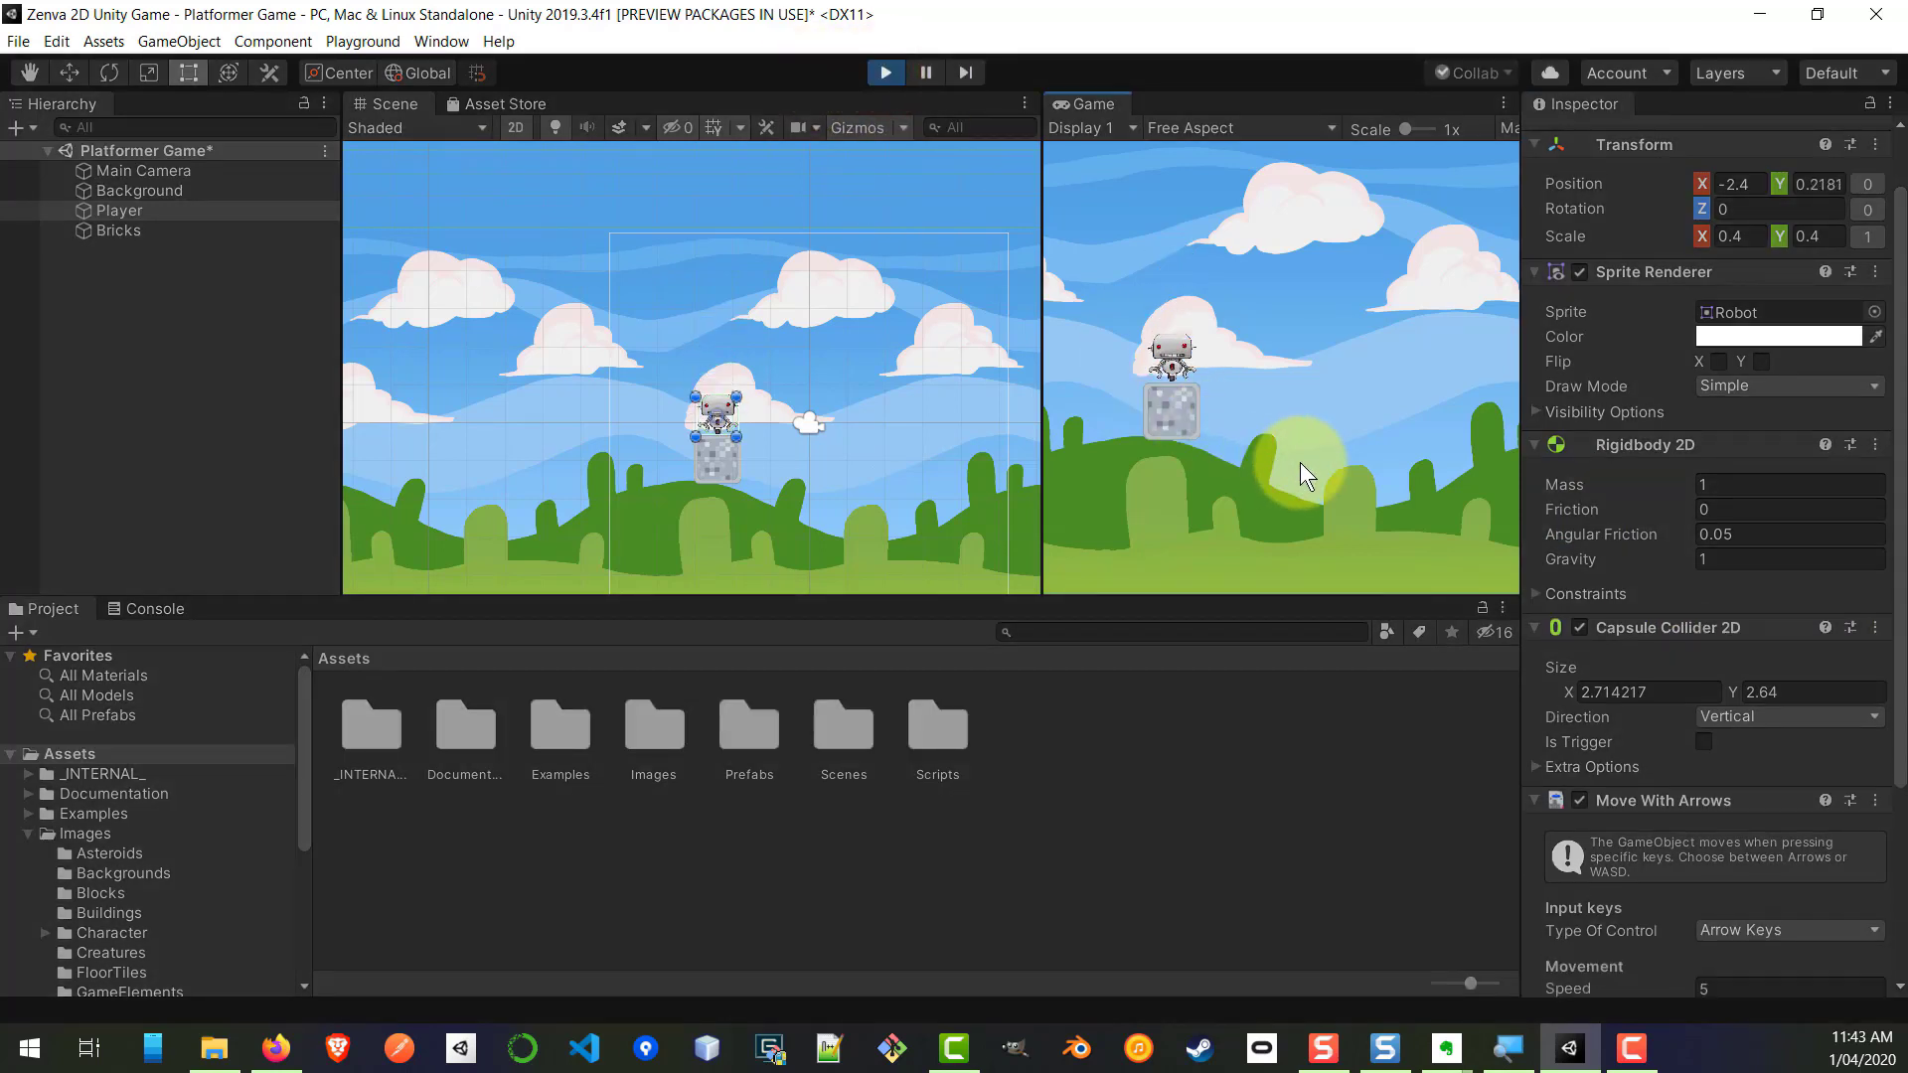
pyautogui.press('Left')
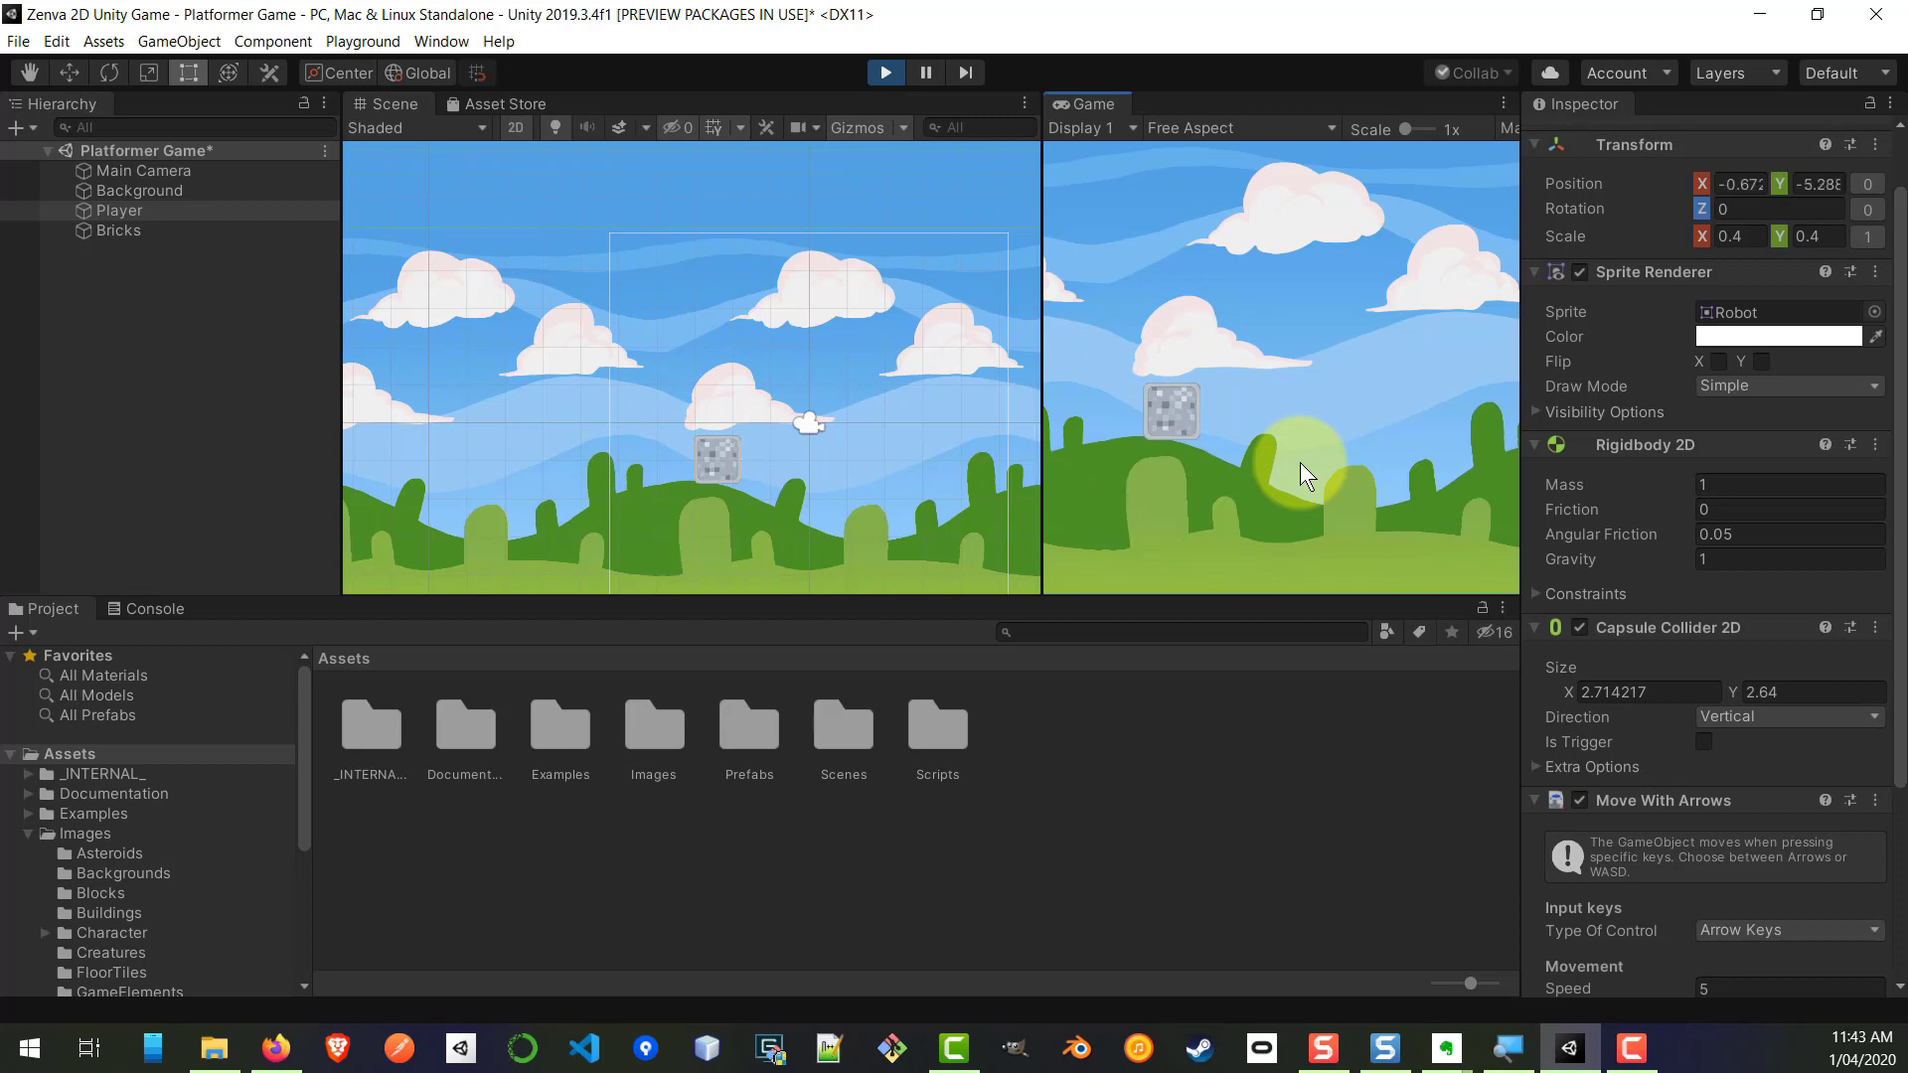
pyautogui.click(885, 71)
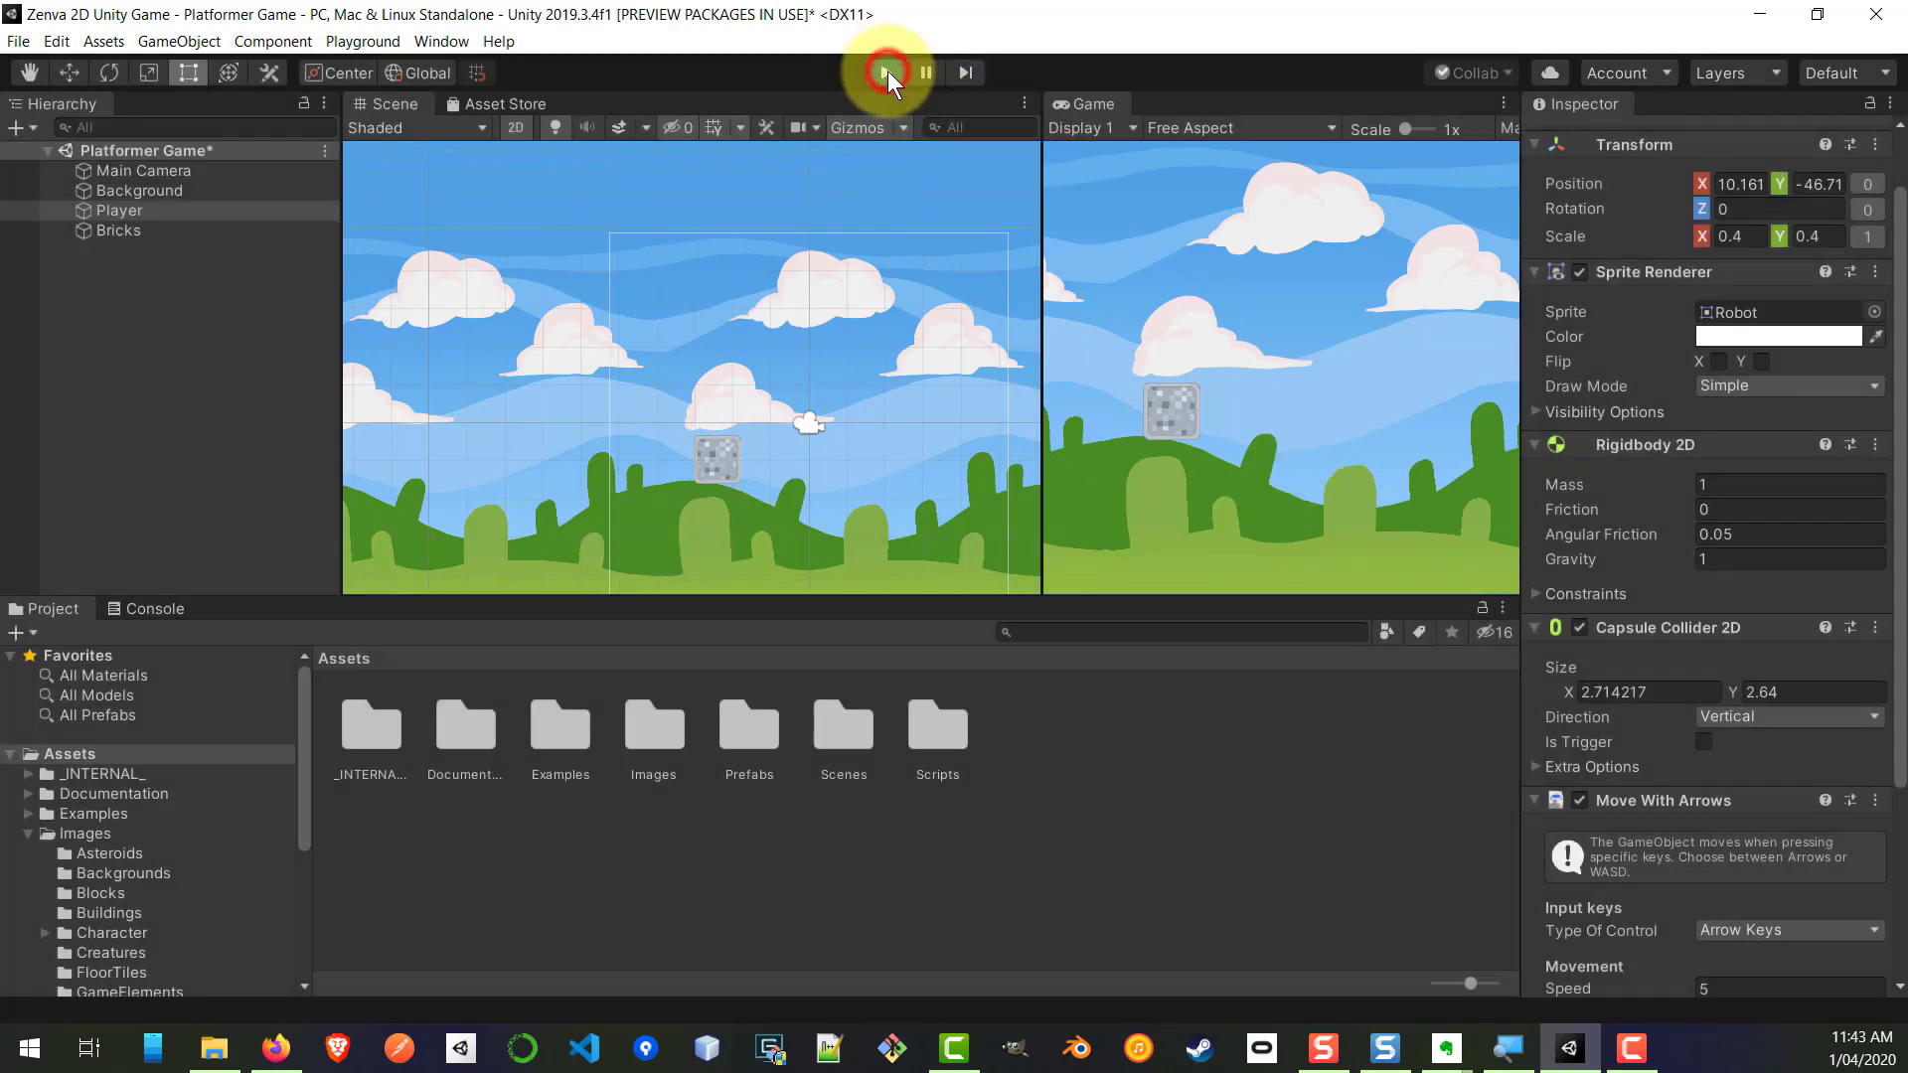
# Step: Set the Speed of the Player's Move With Arrows component to 1
pyautogui.scroll(-5, 1705, 920)
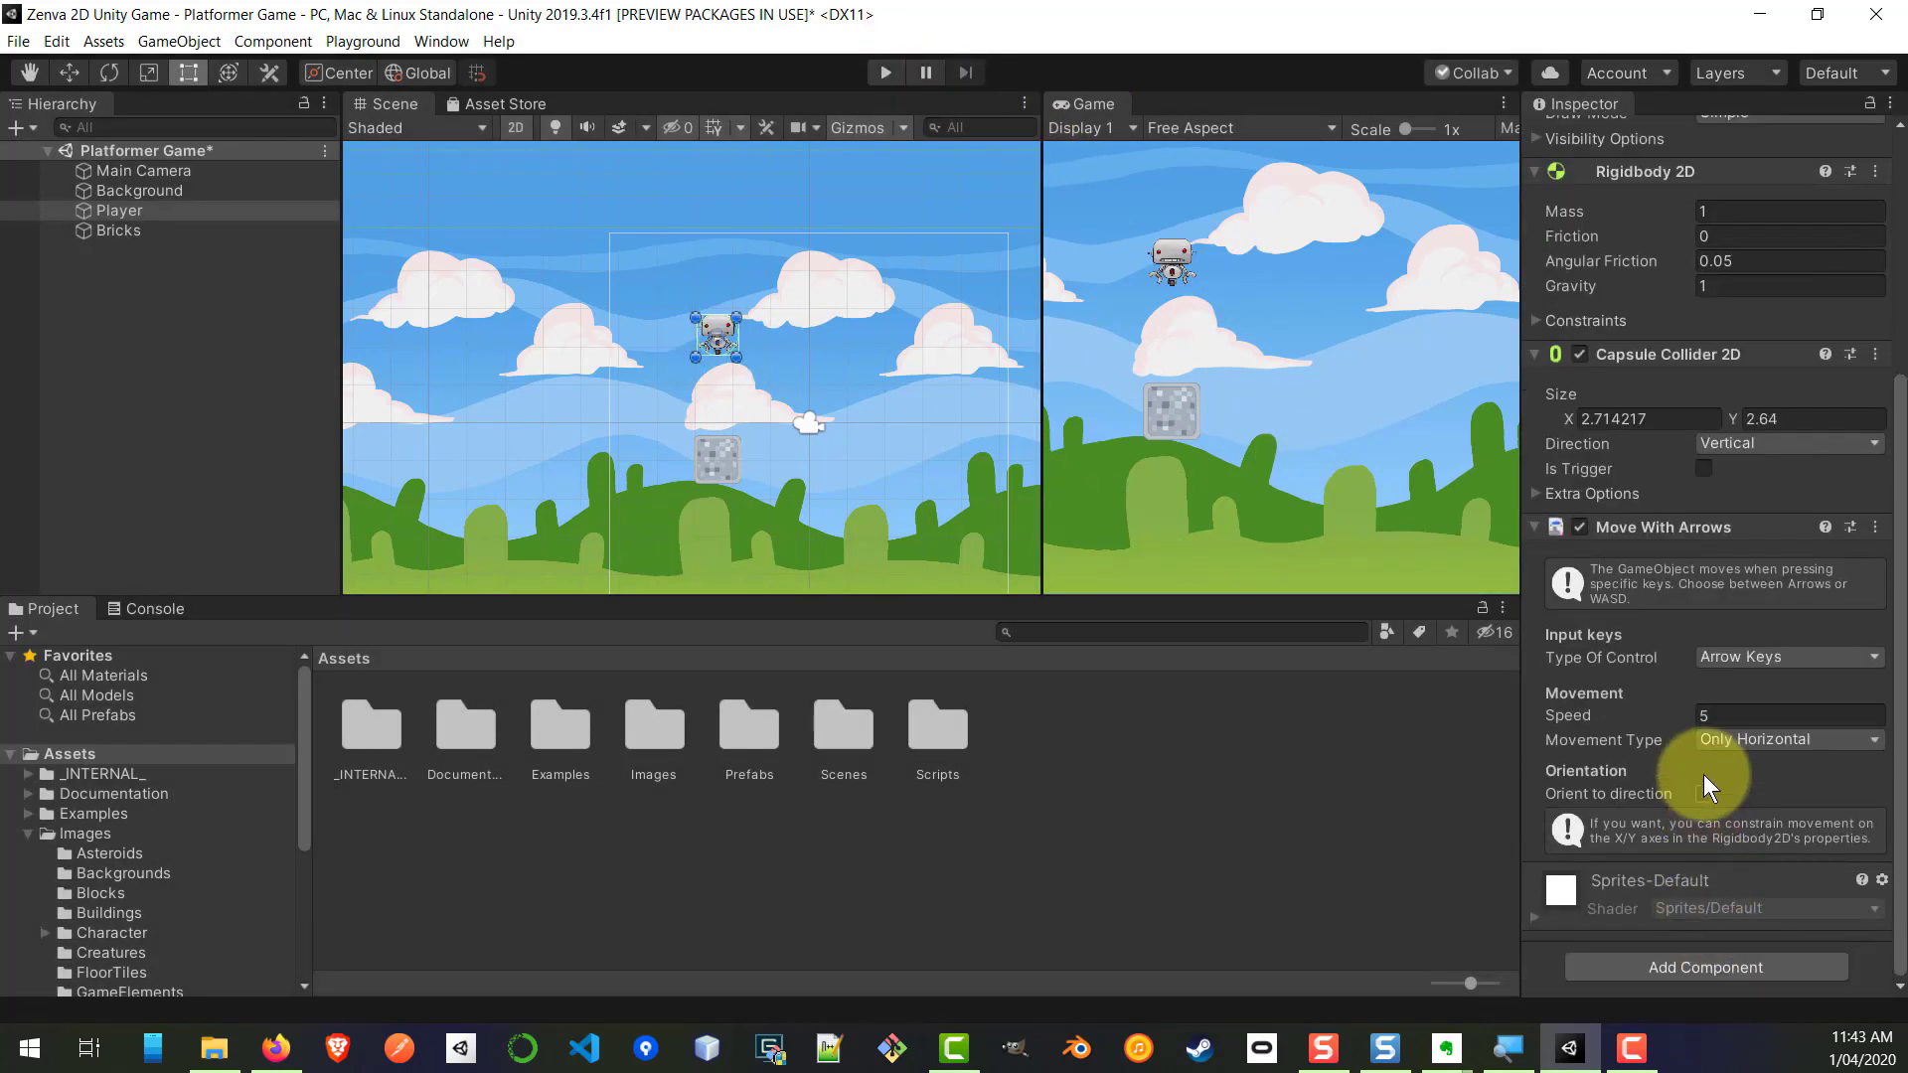
pyautogui.click(1732, 718)
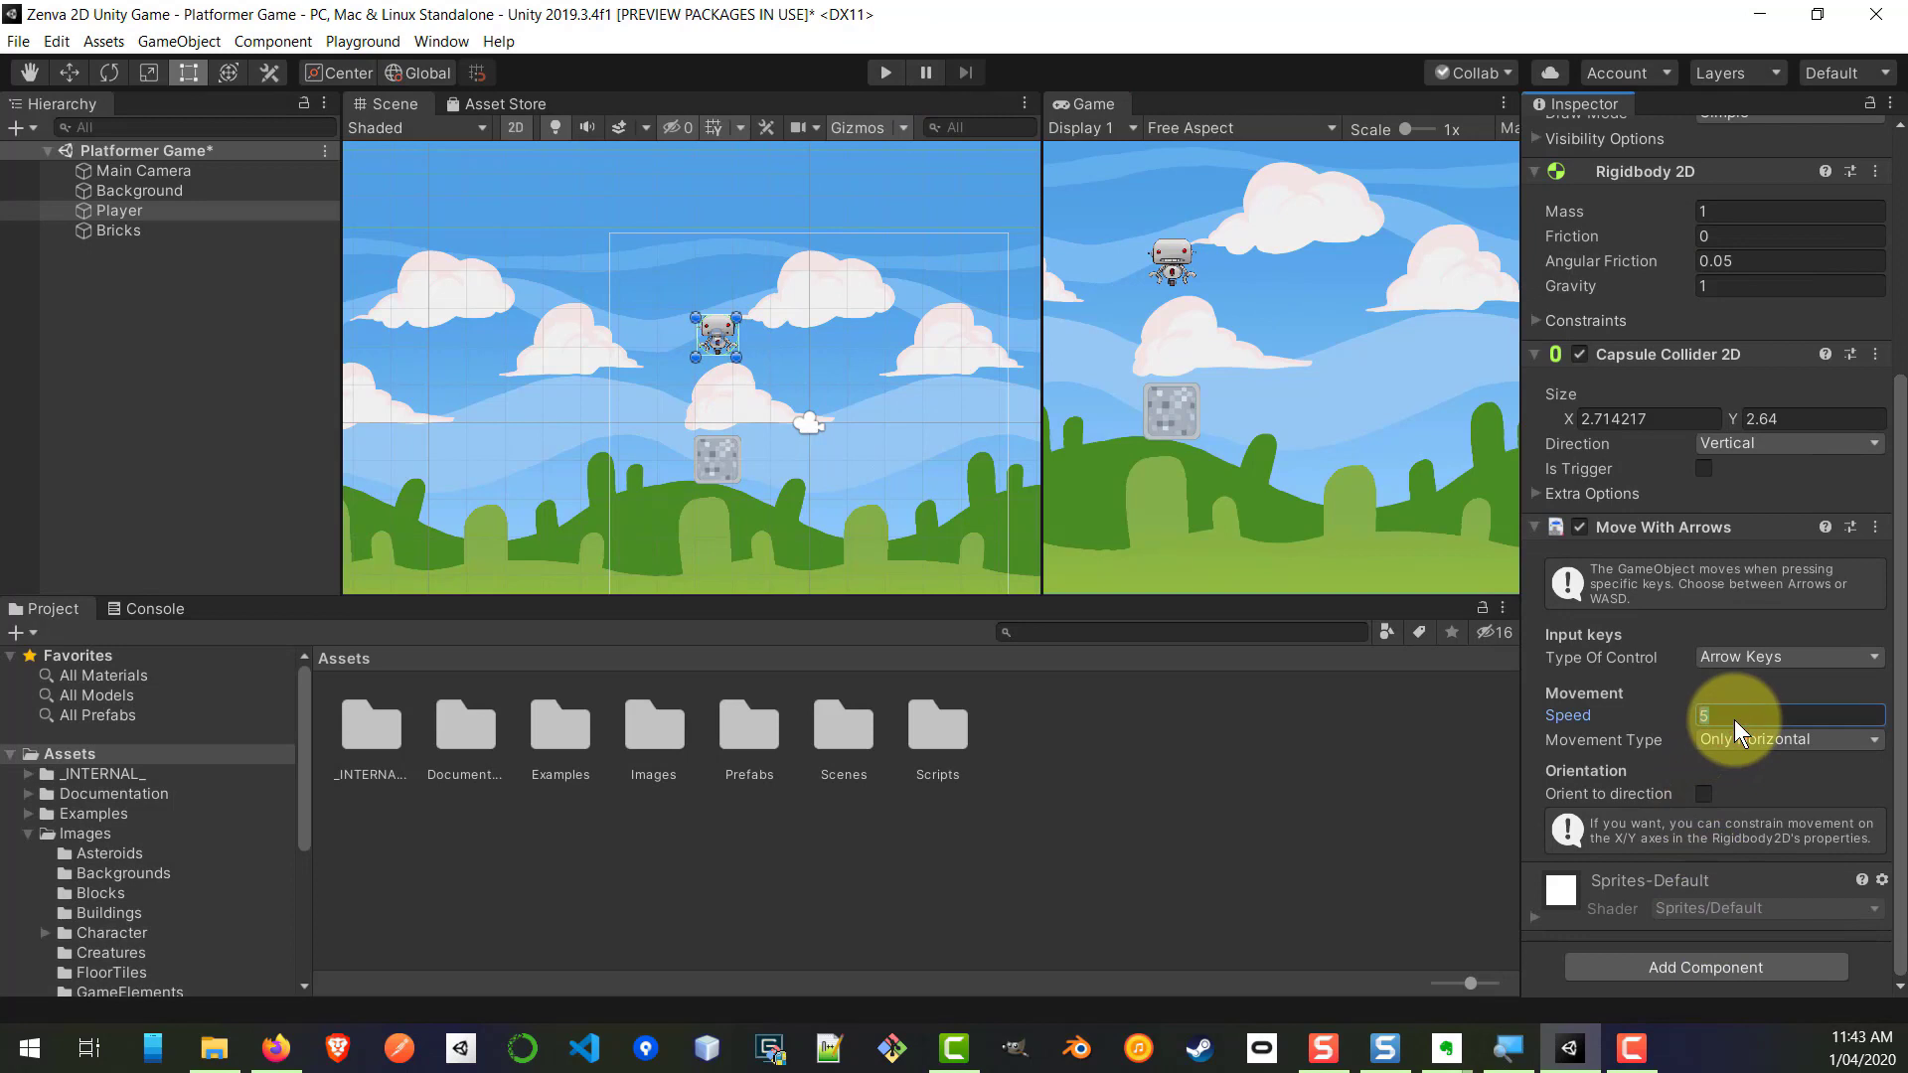
pyautogui.write('1')
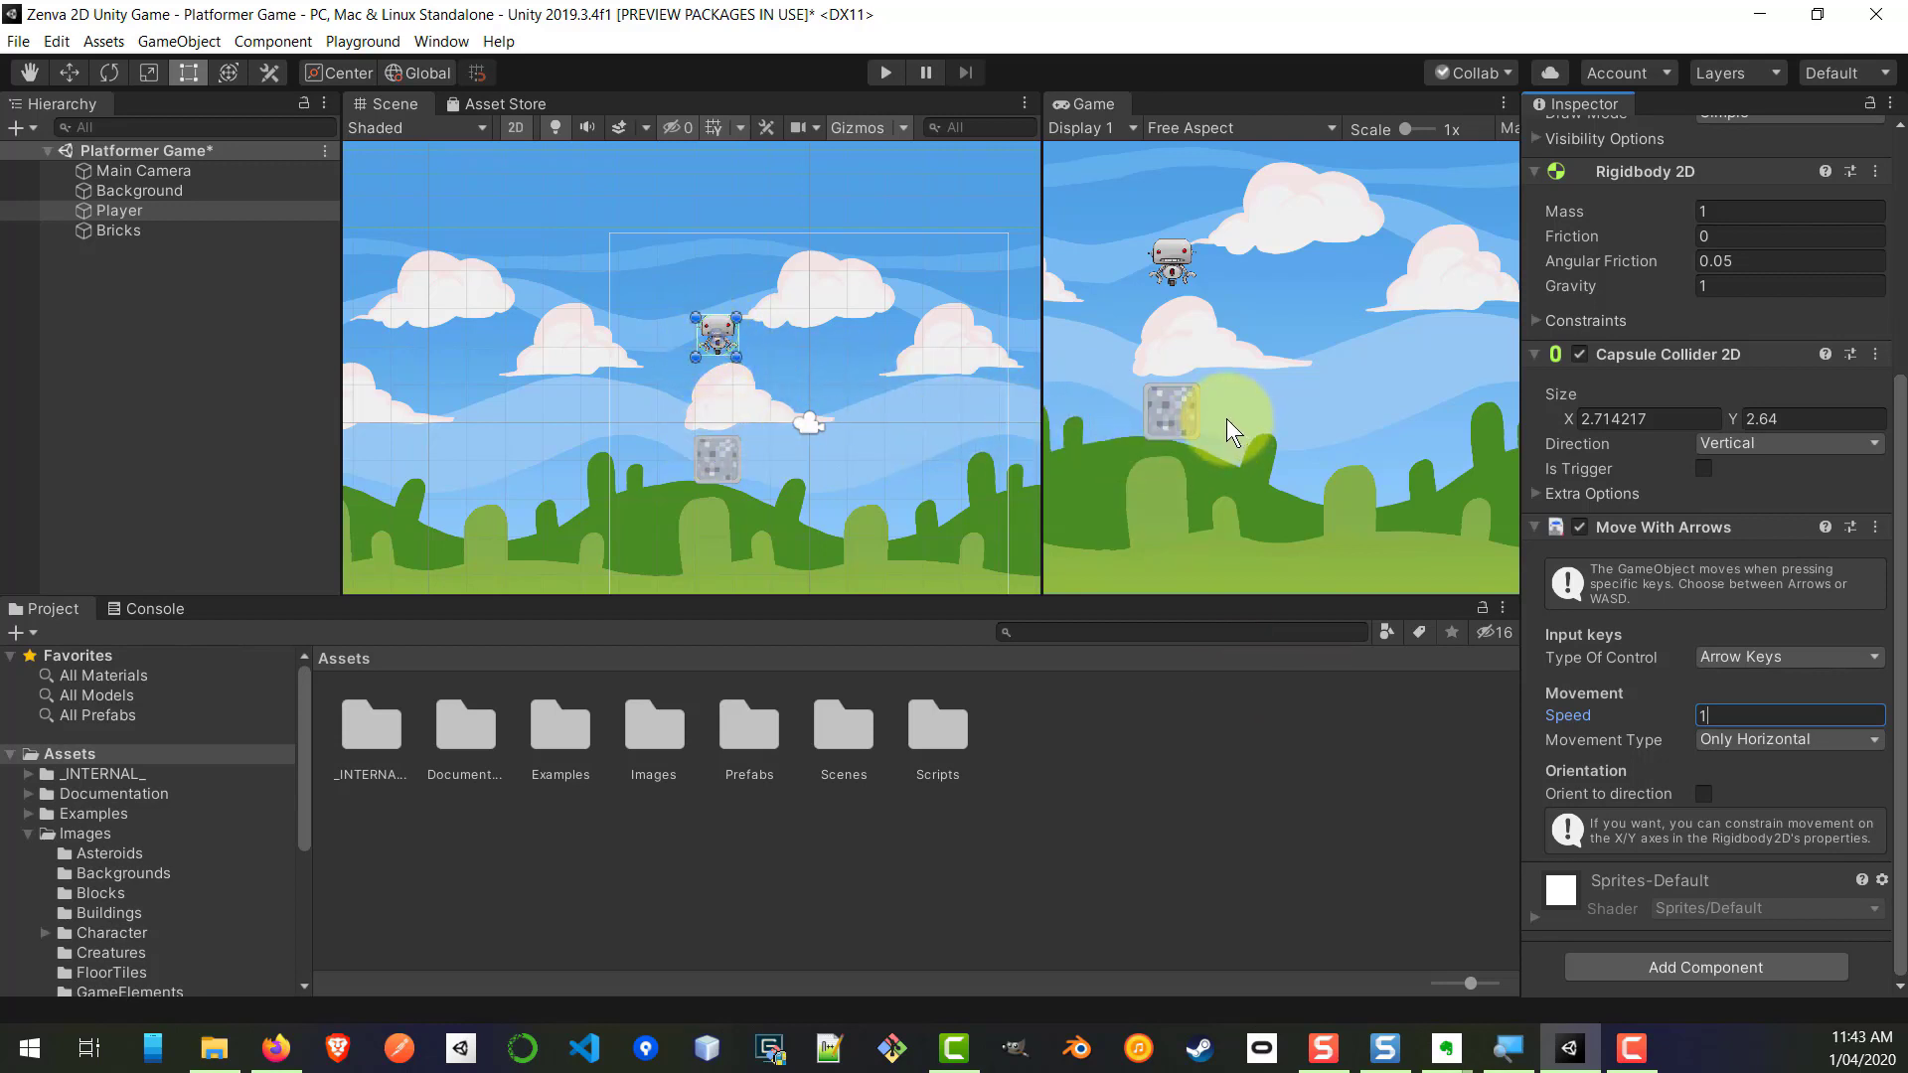
# Step: Duplicate the Bricks block and activate the Move tool for the copy
pyautogui.click(715, 467)
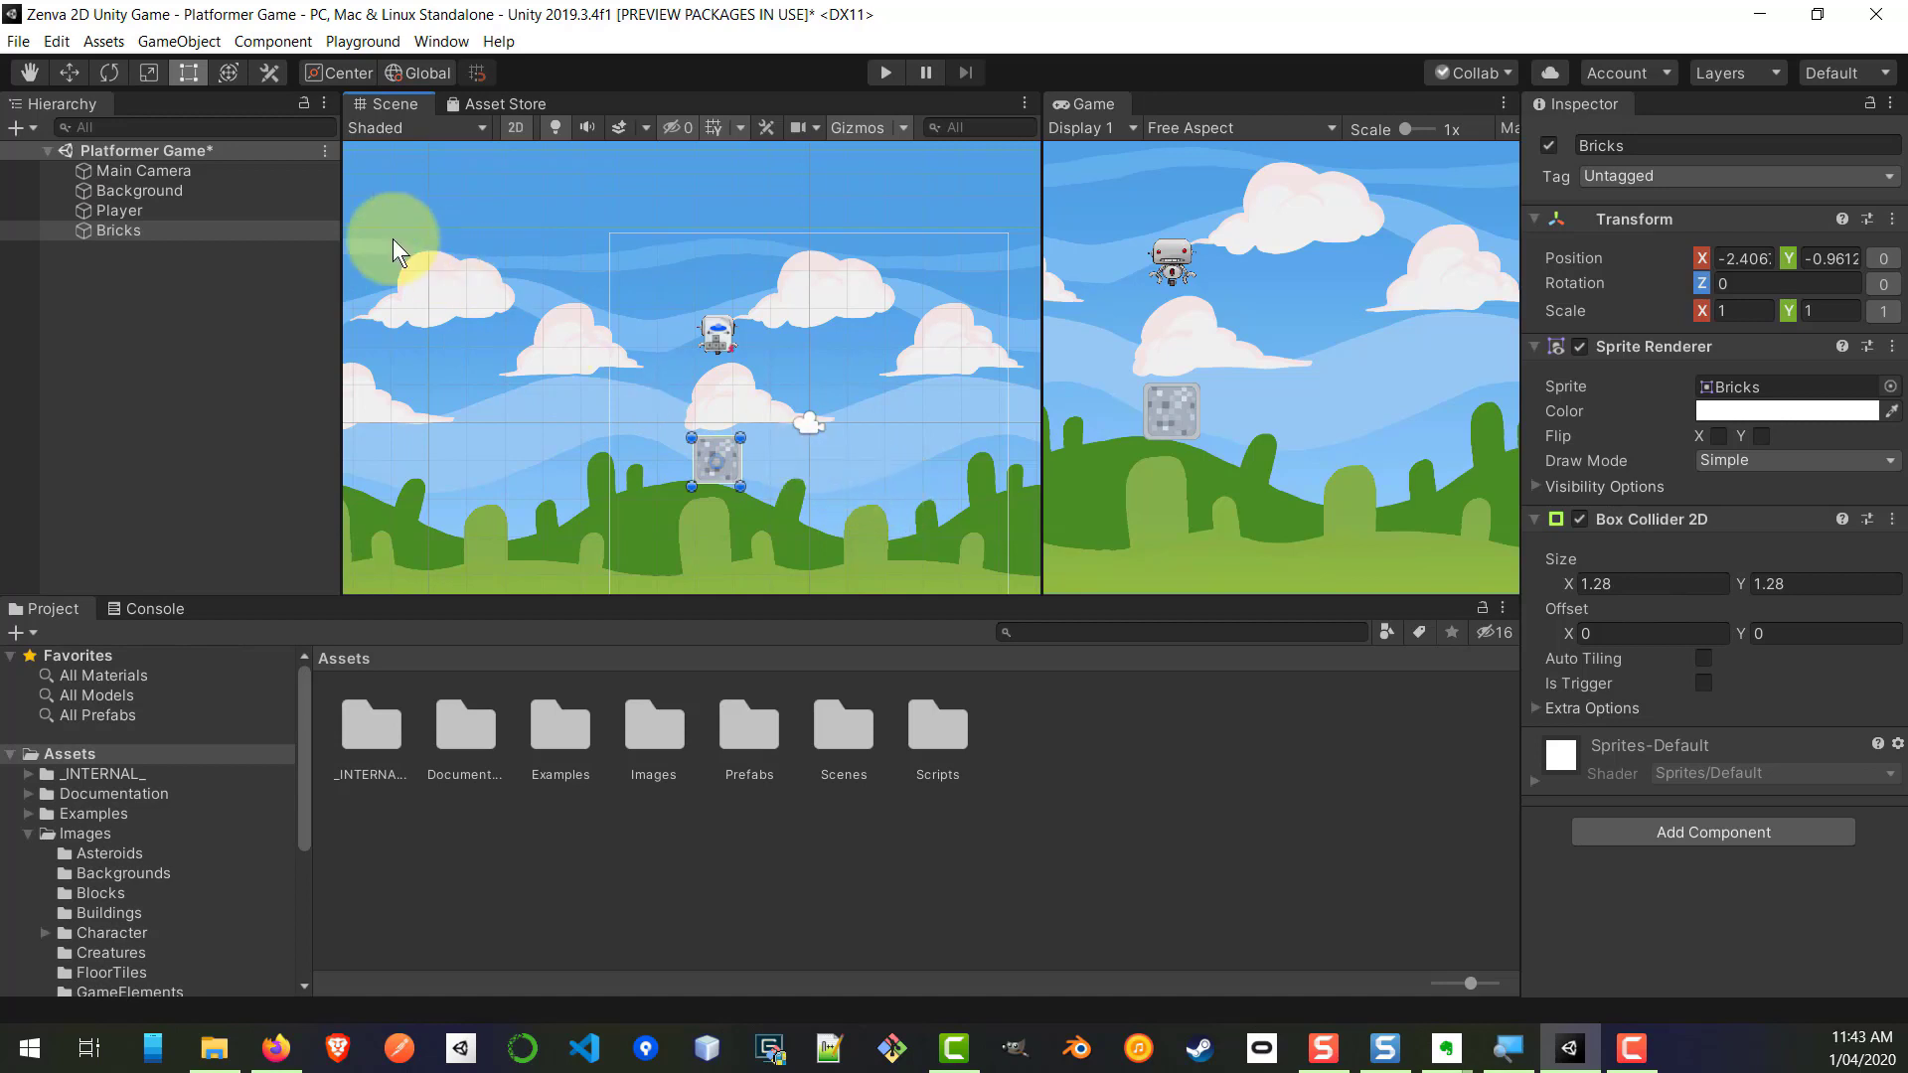
pyautogui.rightClick(111, 226)
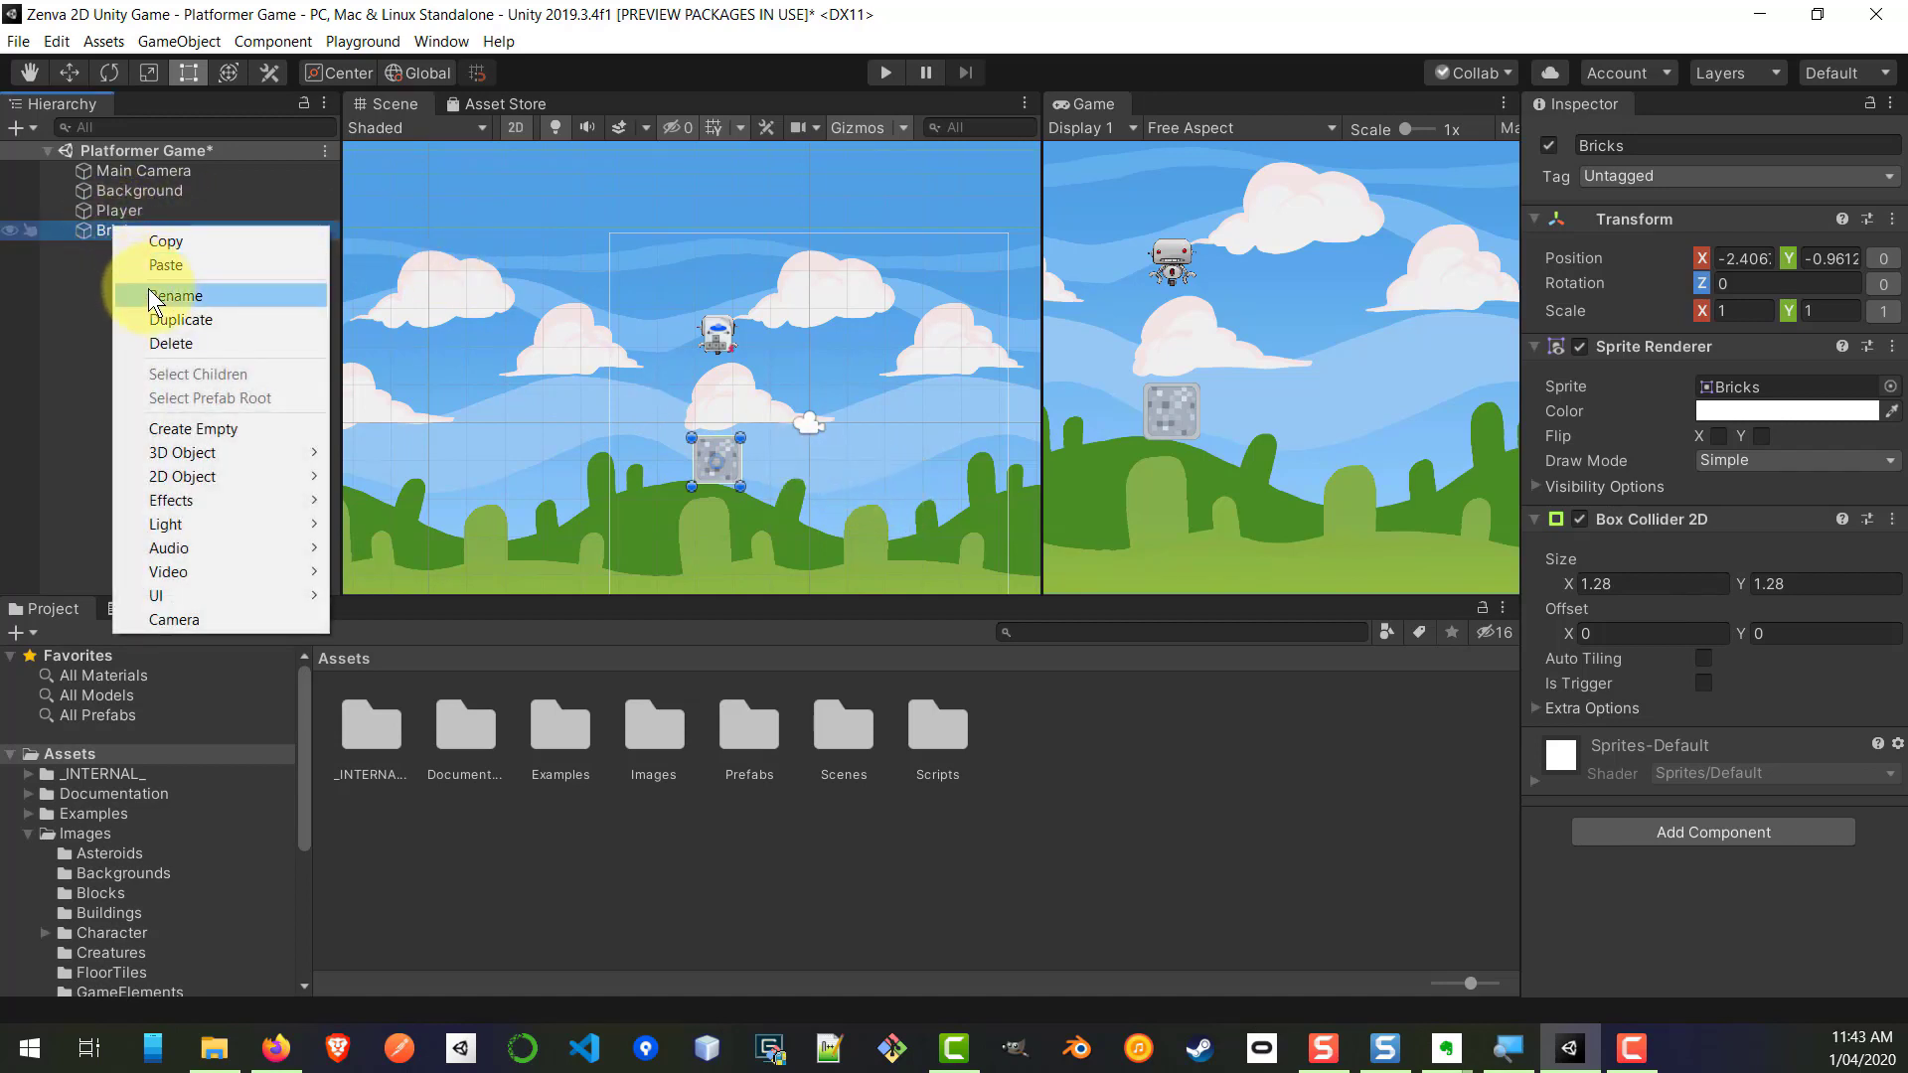
pyautogui.click(177, 319)
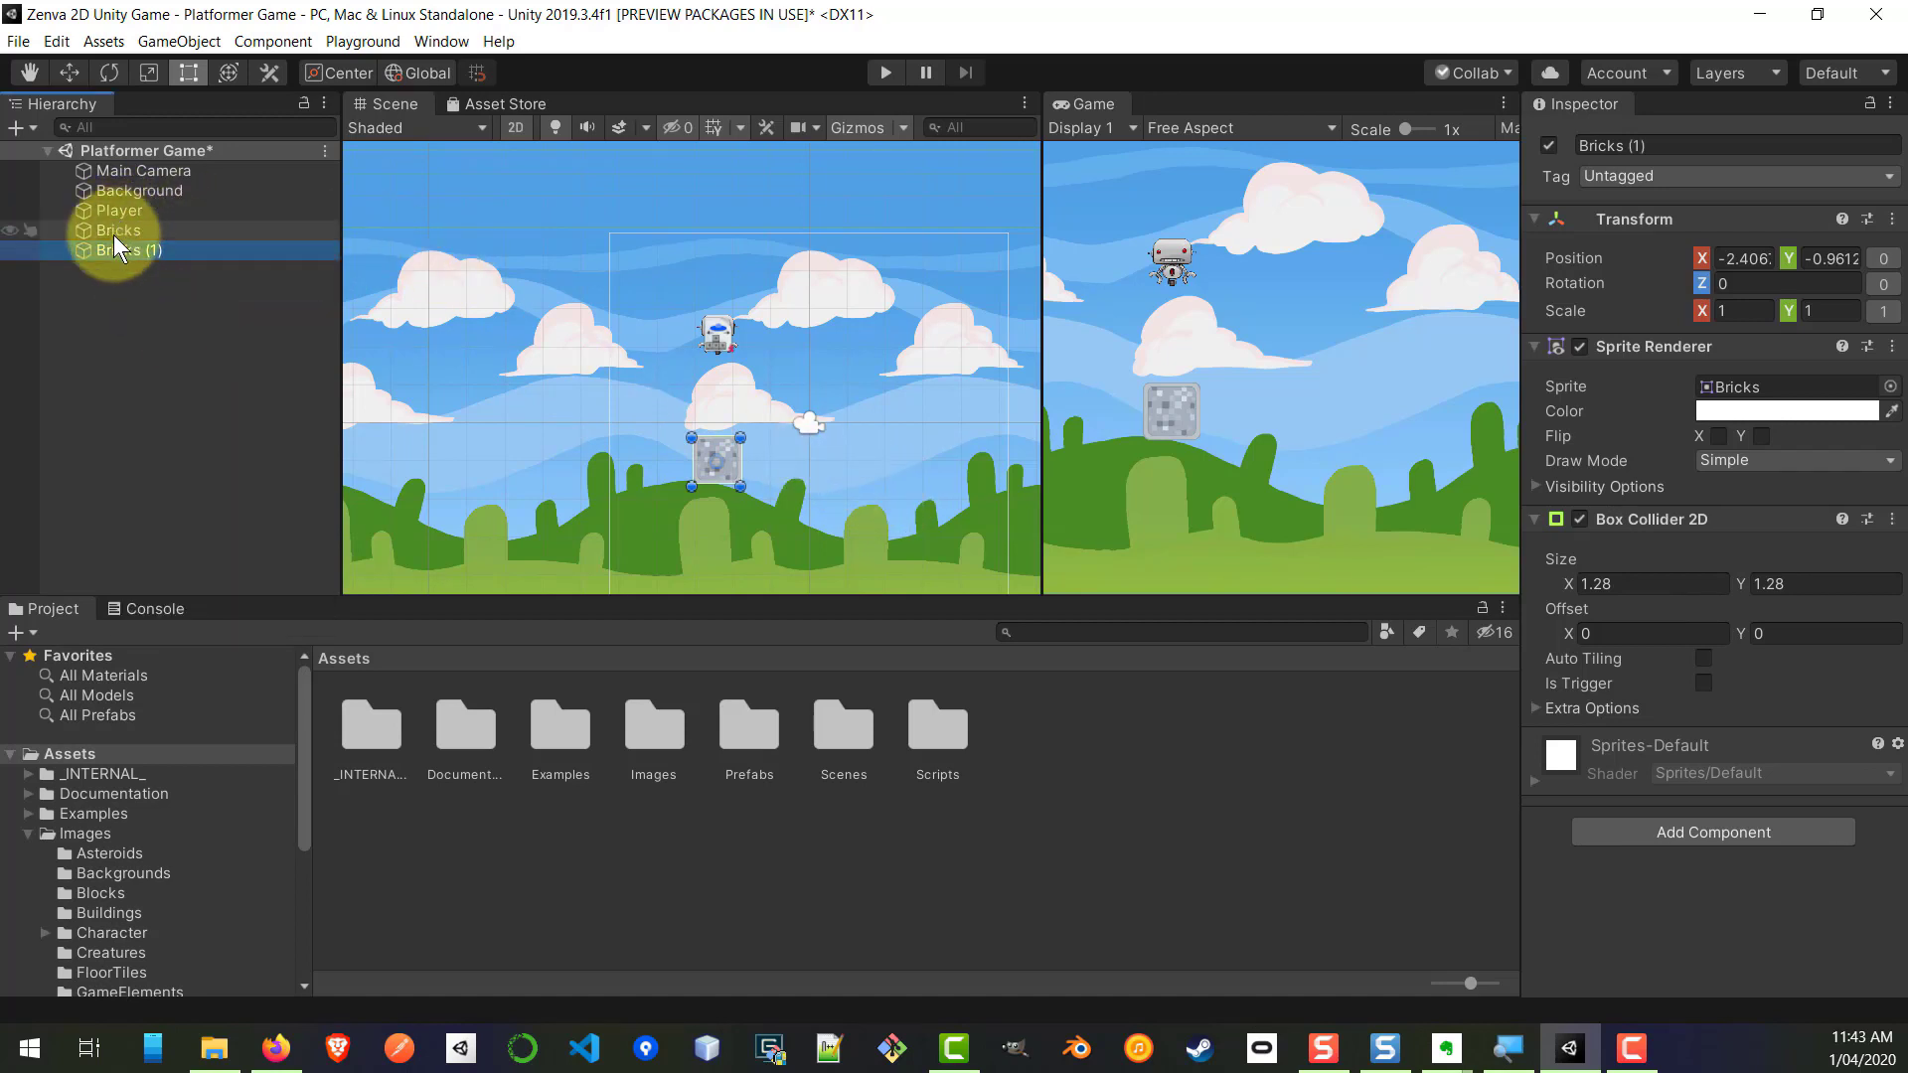
pyautogui.click(74, 72)
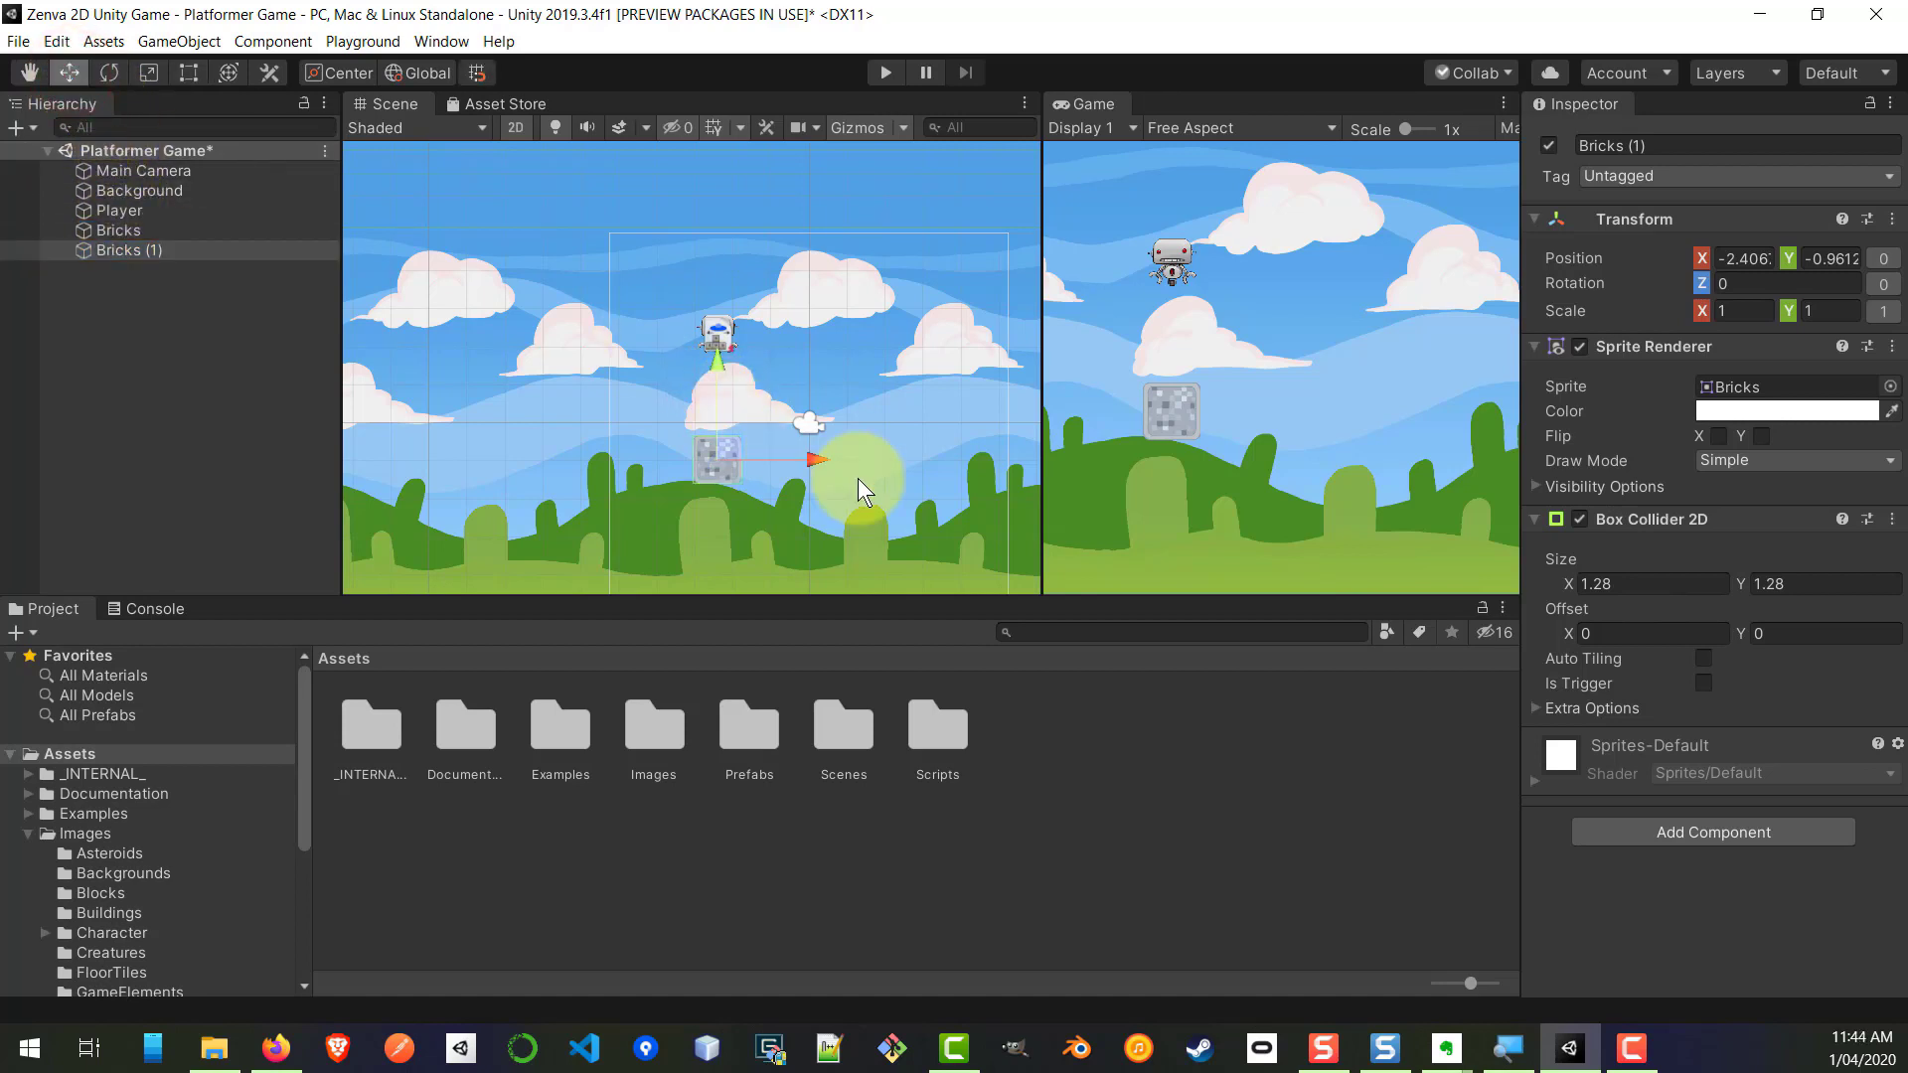
pyautogui.moveTo(815, 461); pyautogui.dragTo(915, 483)
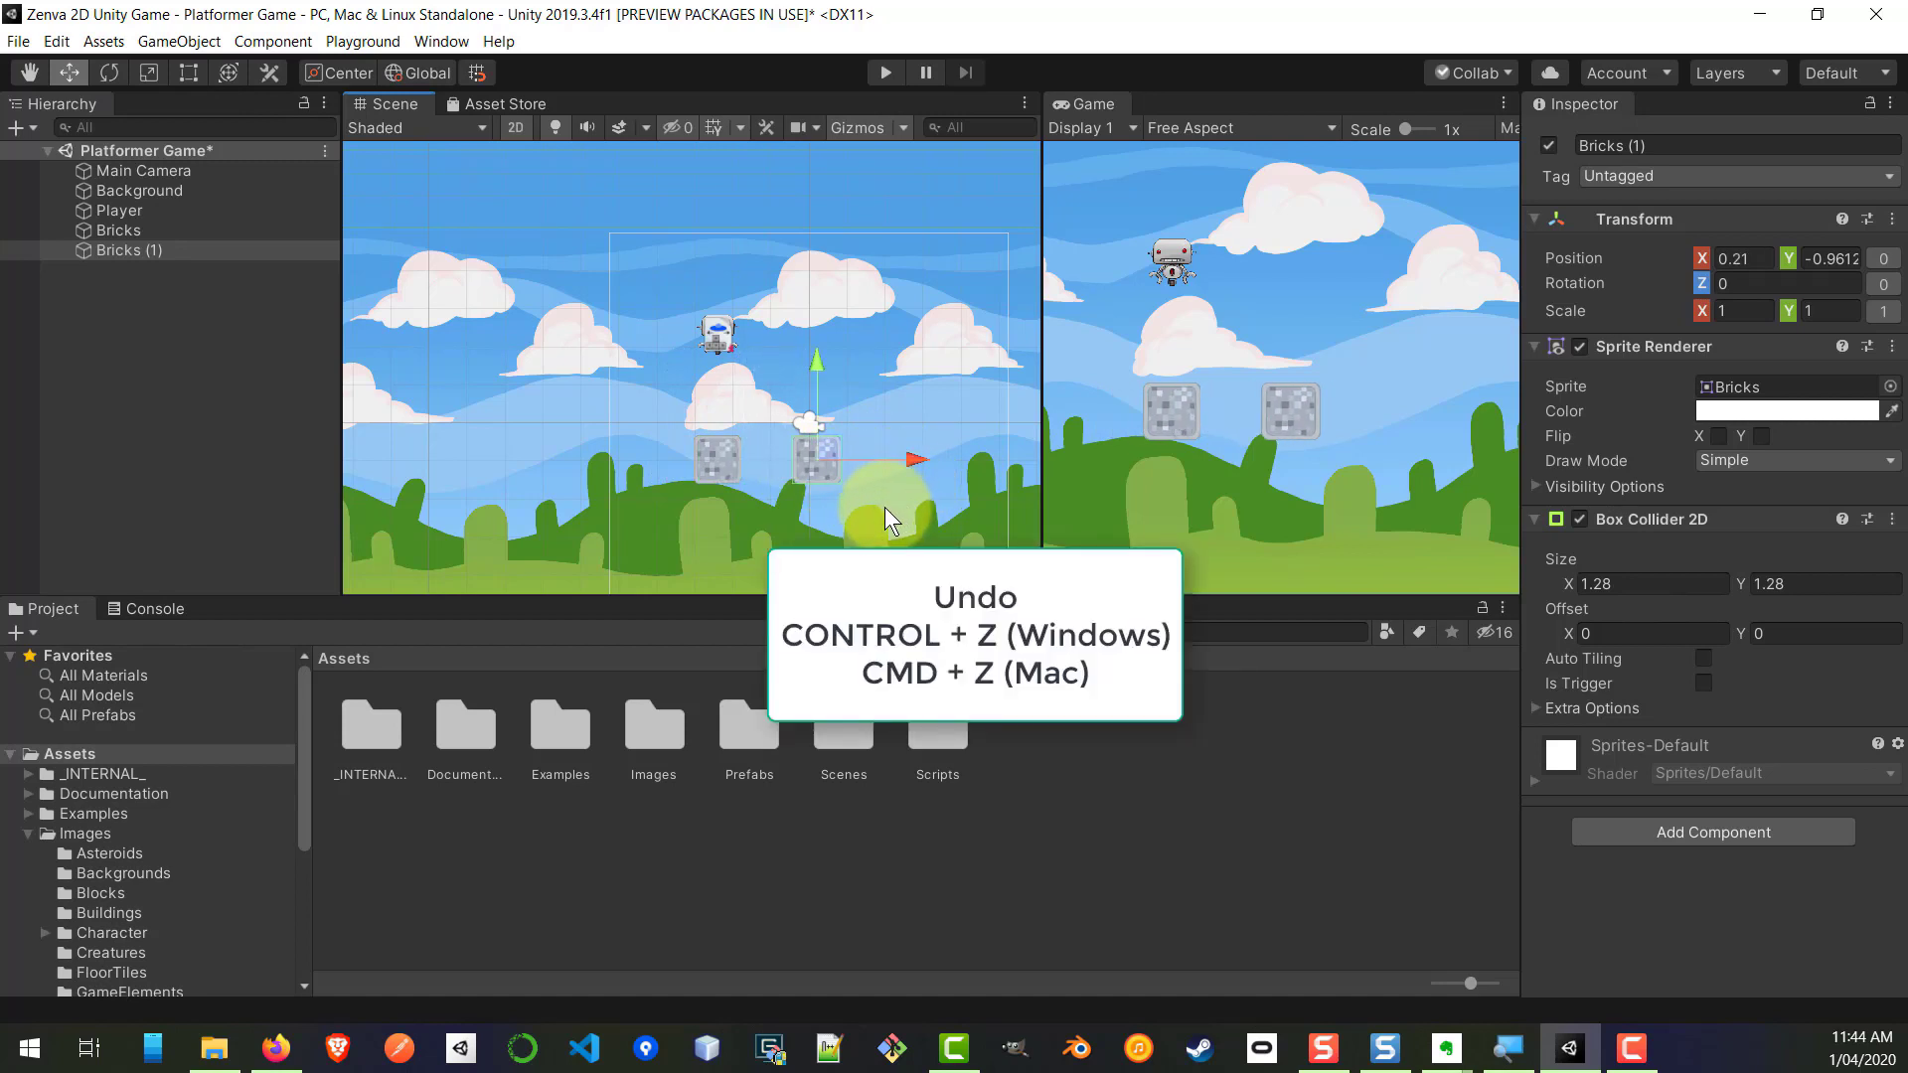
pyautogui.hotkey('ctrl', 'z')
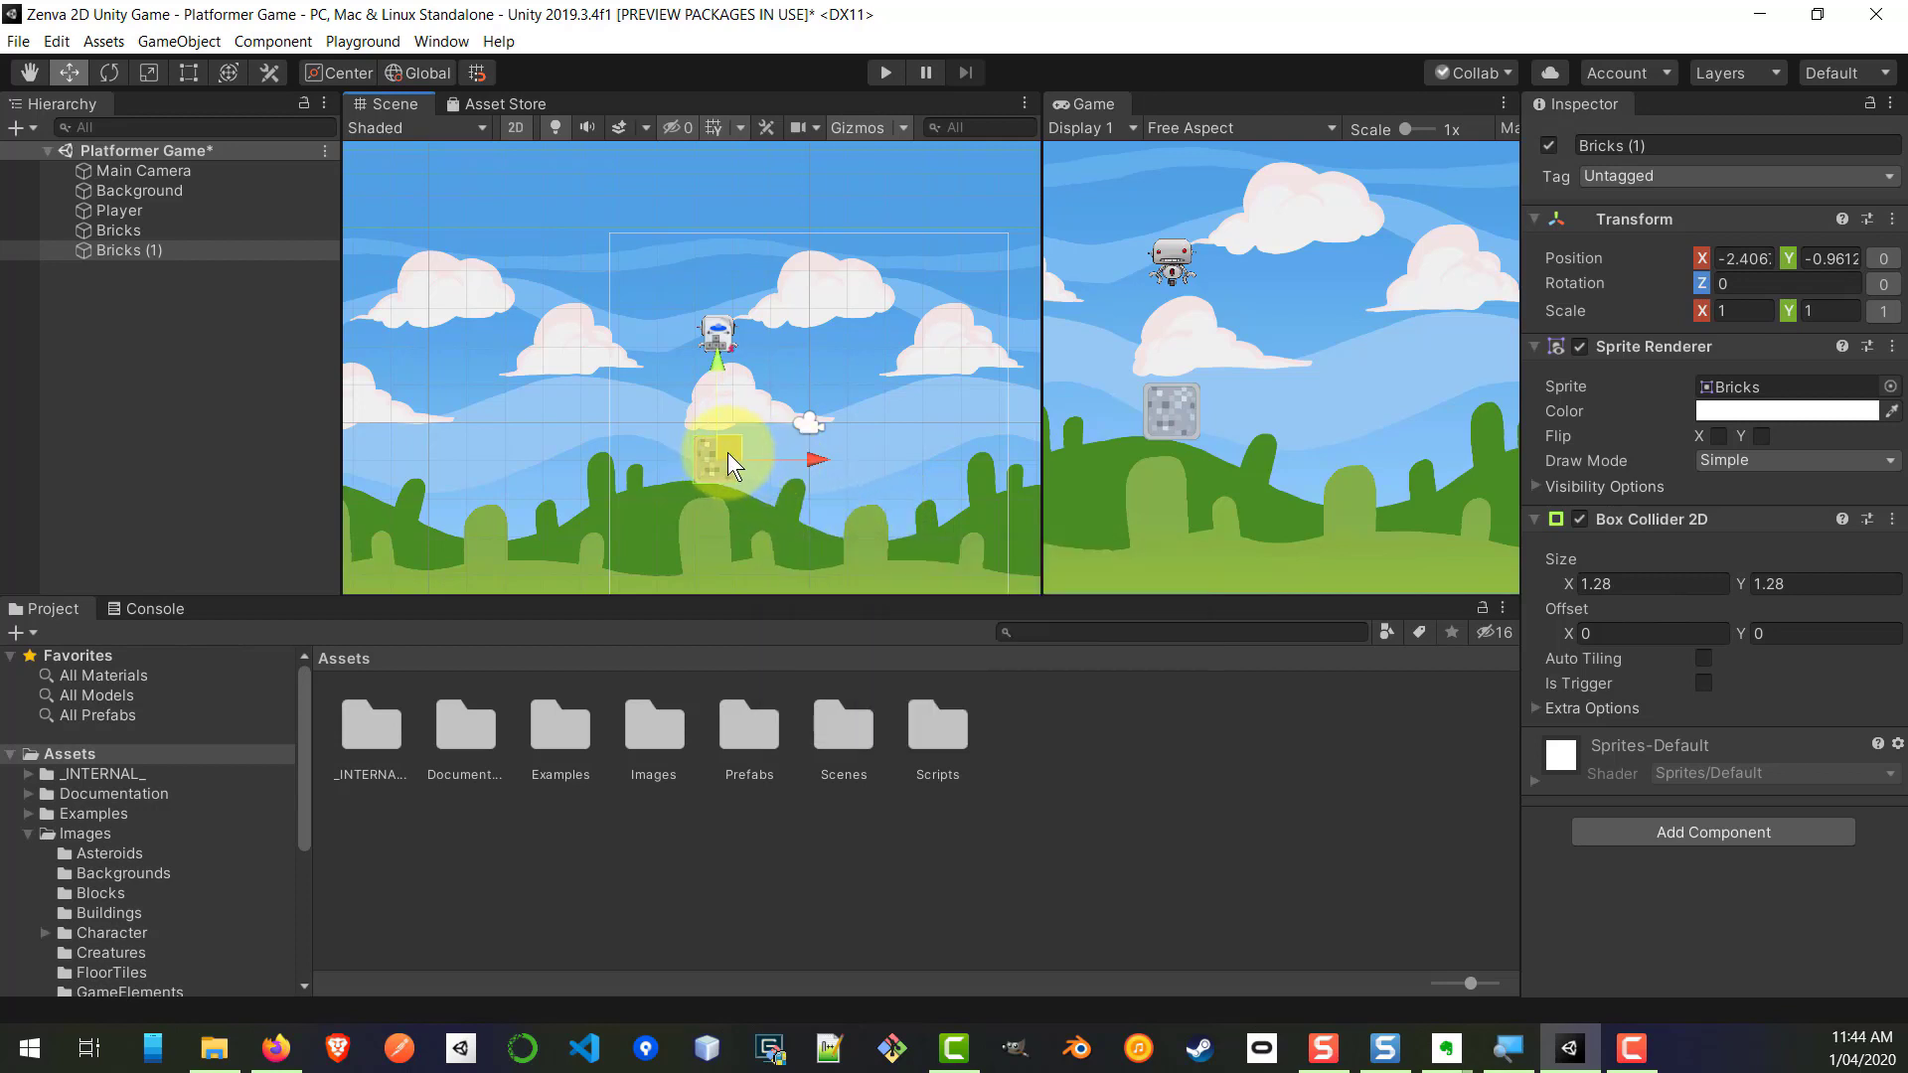
pyautogui.moveTo(817, 462); pyautogui.dragTo(926, 461)
pyautogui.scroll(5, 701, 462)
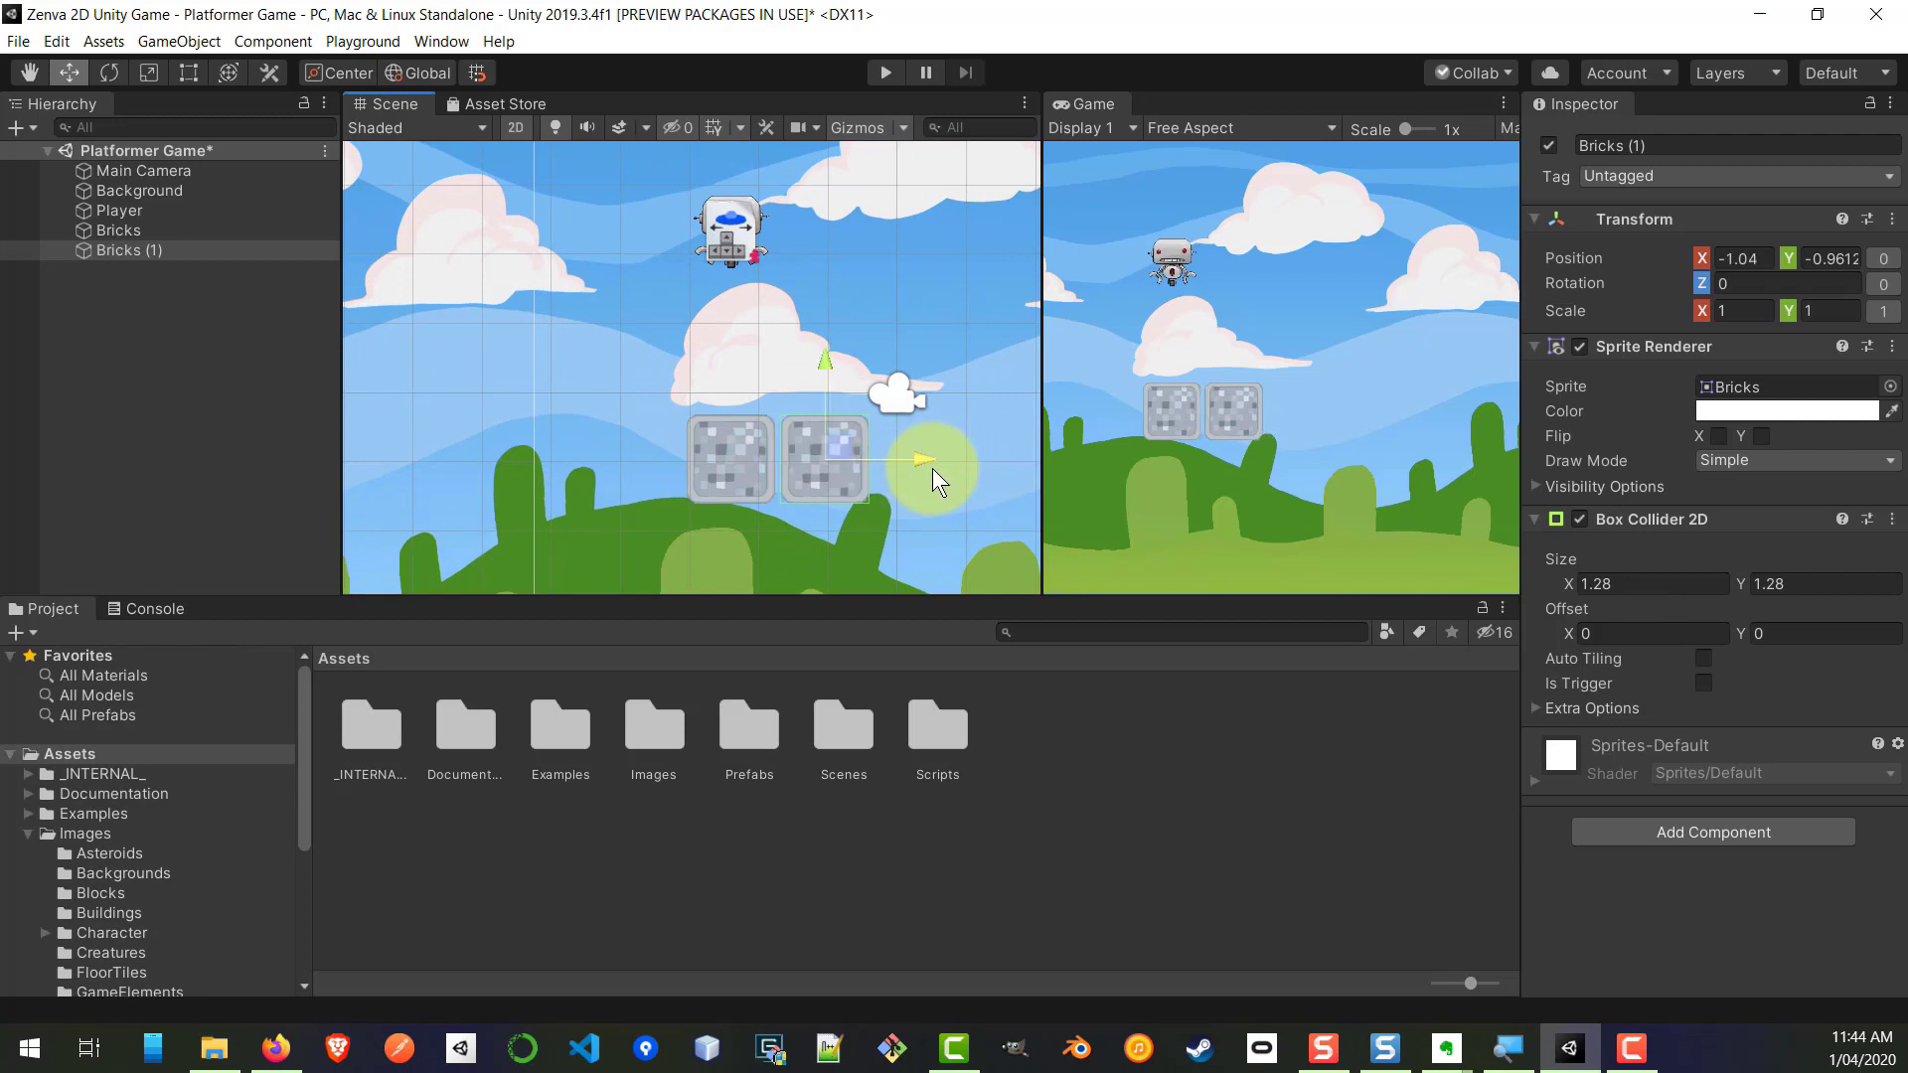
pyautogui.hotkey('ctrl', 'z')
pyautogui.hotkey('ctrl', 'z')
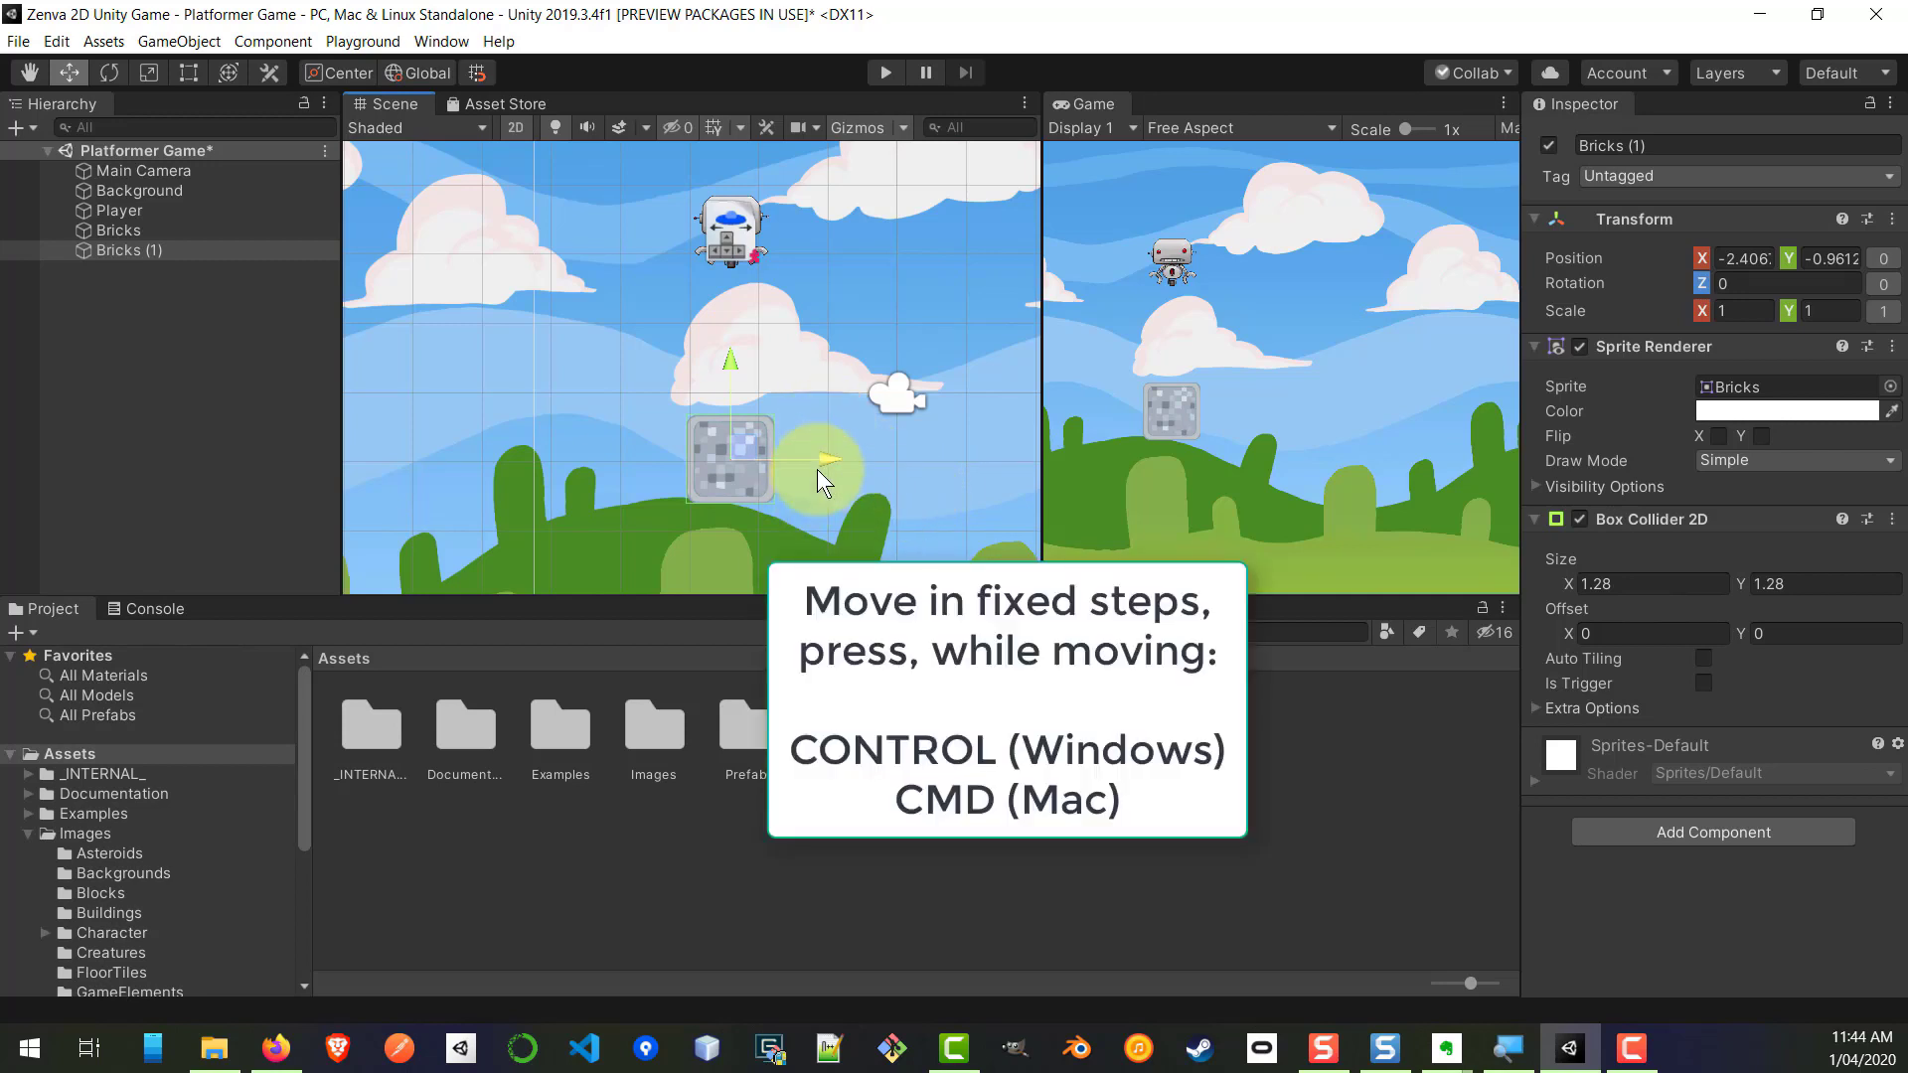
# Step: Move the duplicated block in fixed snap steps along X to -1.16, directly beside the original Bricks block
pyautogui.keyDown('ctrl'); pyautogui.moveTo(826, 461); pyautogui.dragTo(925, 463); pyautogui.keyUp('ctrl')
pyautogui.scroll(-1, 860, 415)
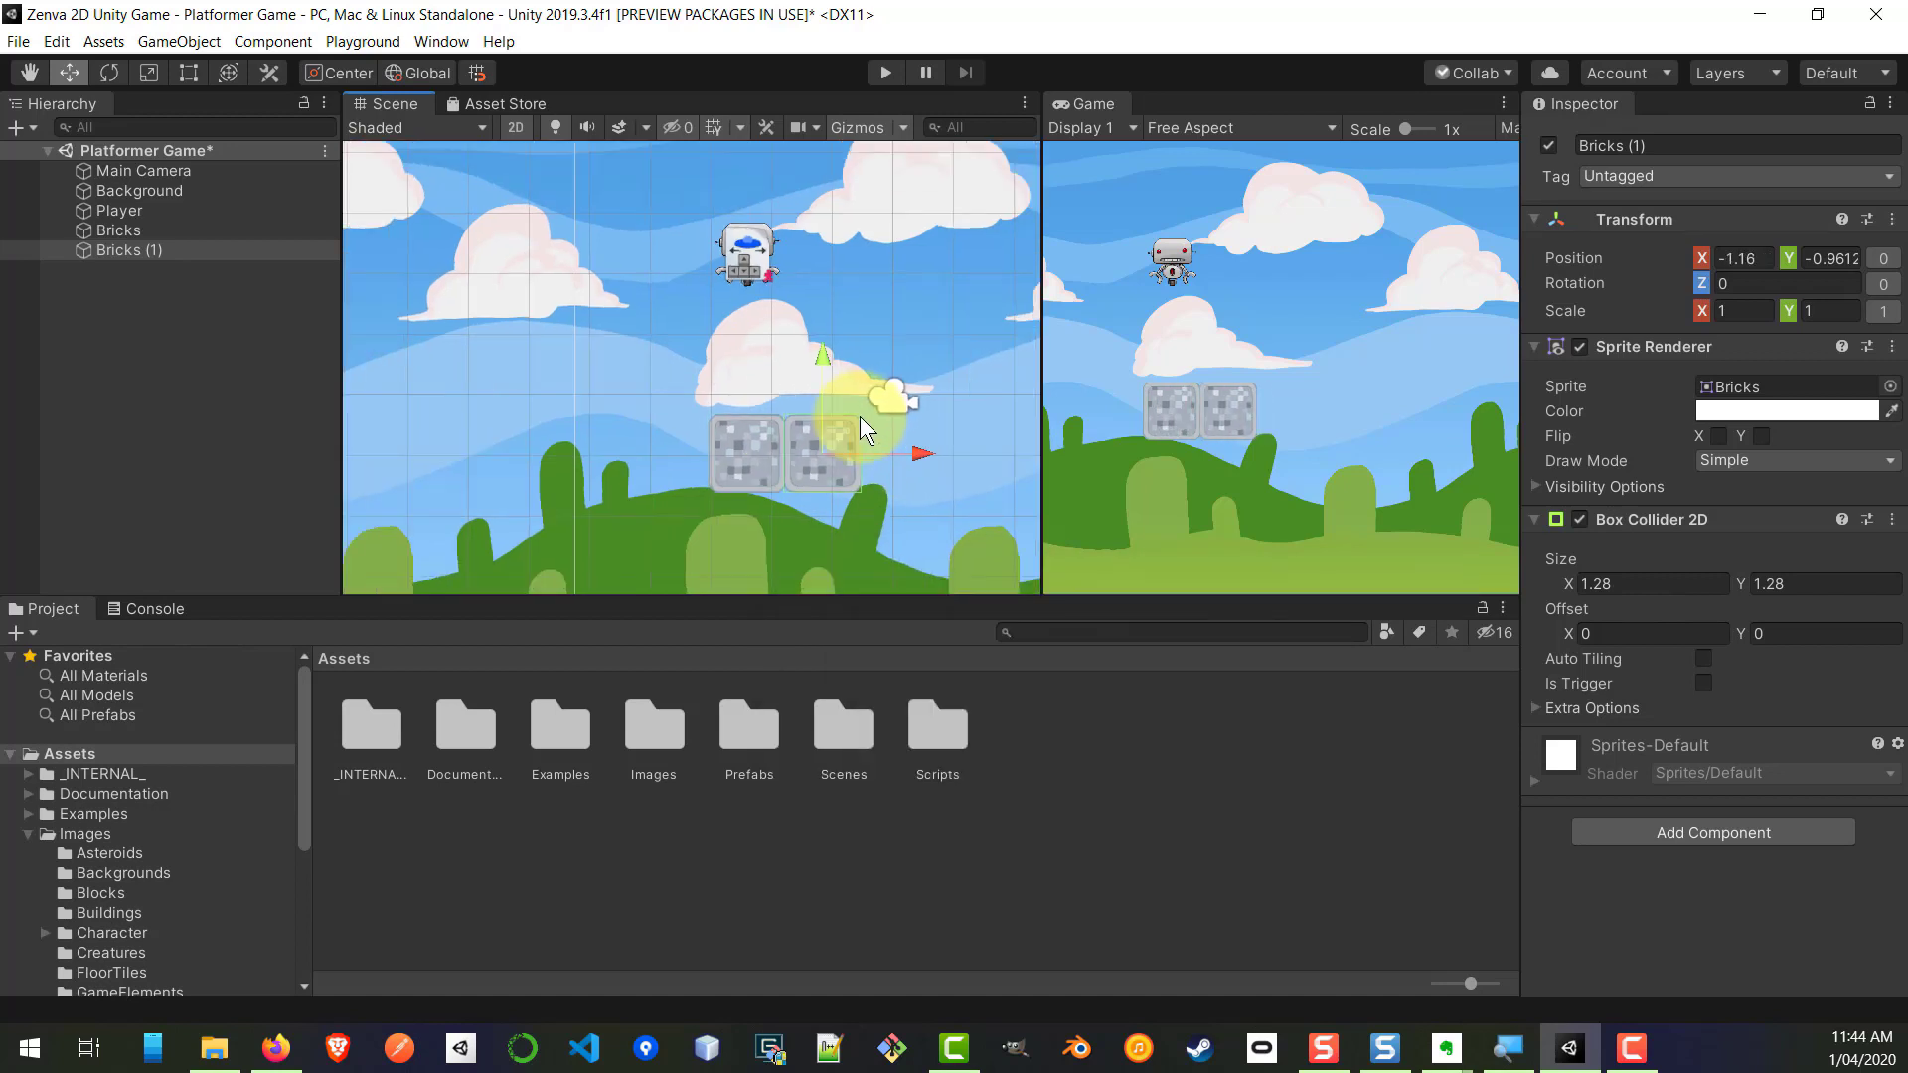
pyautogui.scroll(-2, 861, 417)
pyautogui.moveTo(932, 527); pyautogui.dragTo(784, 515, button='middle')
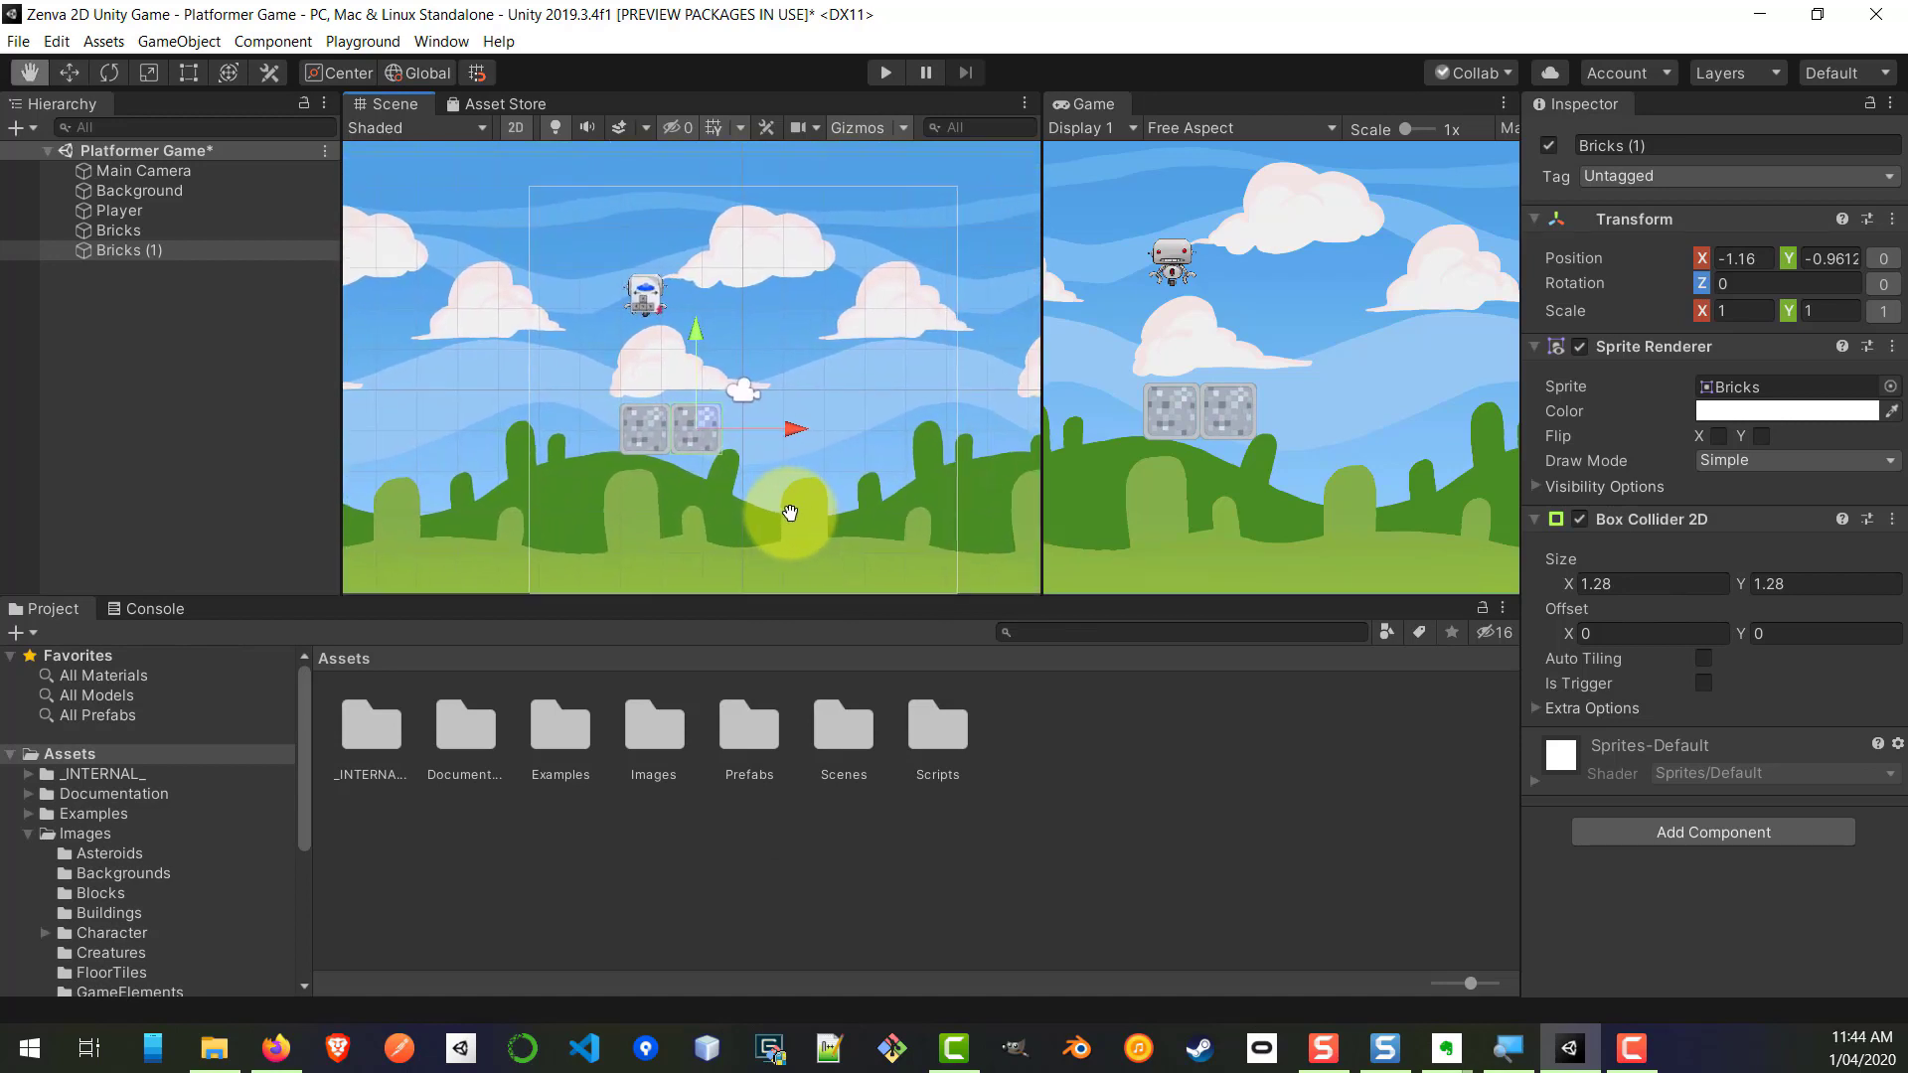
# Step: Extend the platform to a row of four adjoining blocks with two more duplicates, placing the last at X 1.34
pyautogui.rightClick(140, 248)
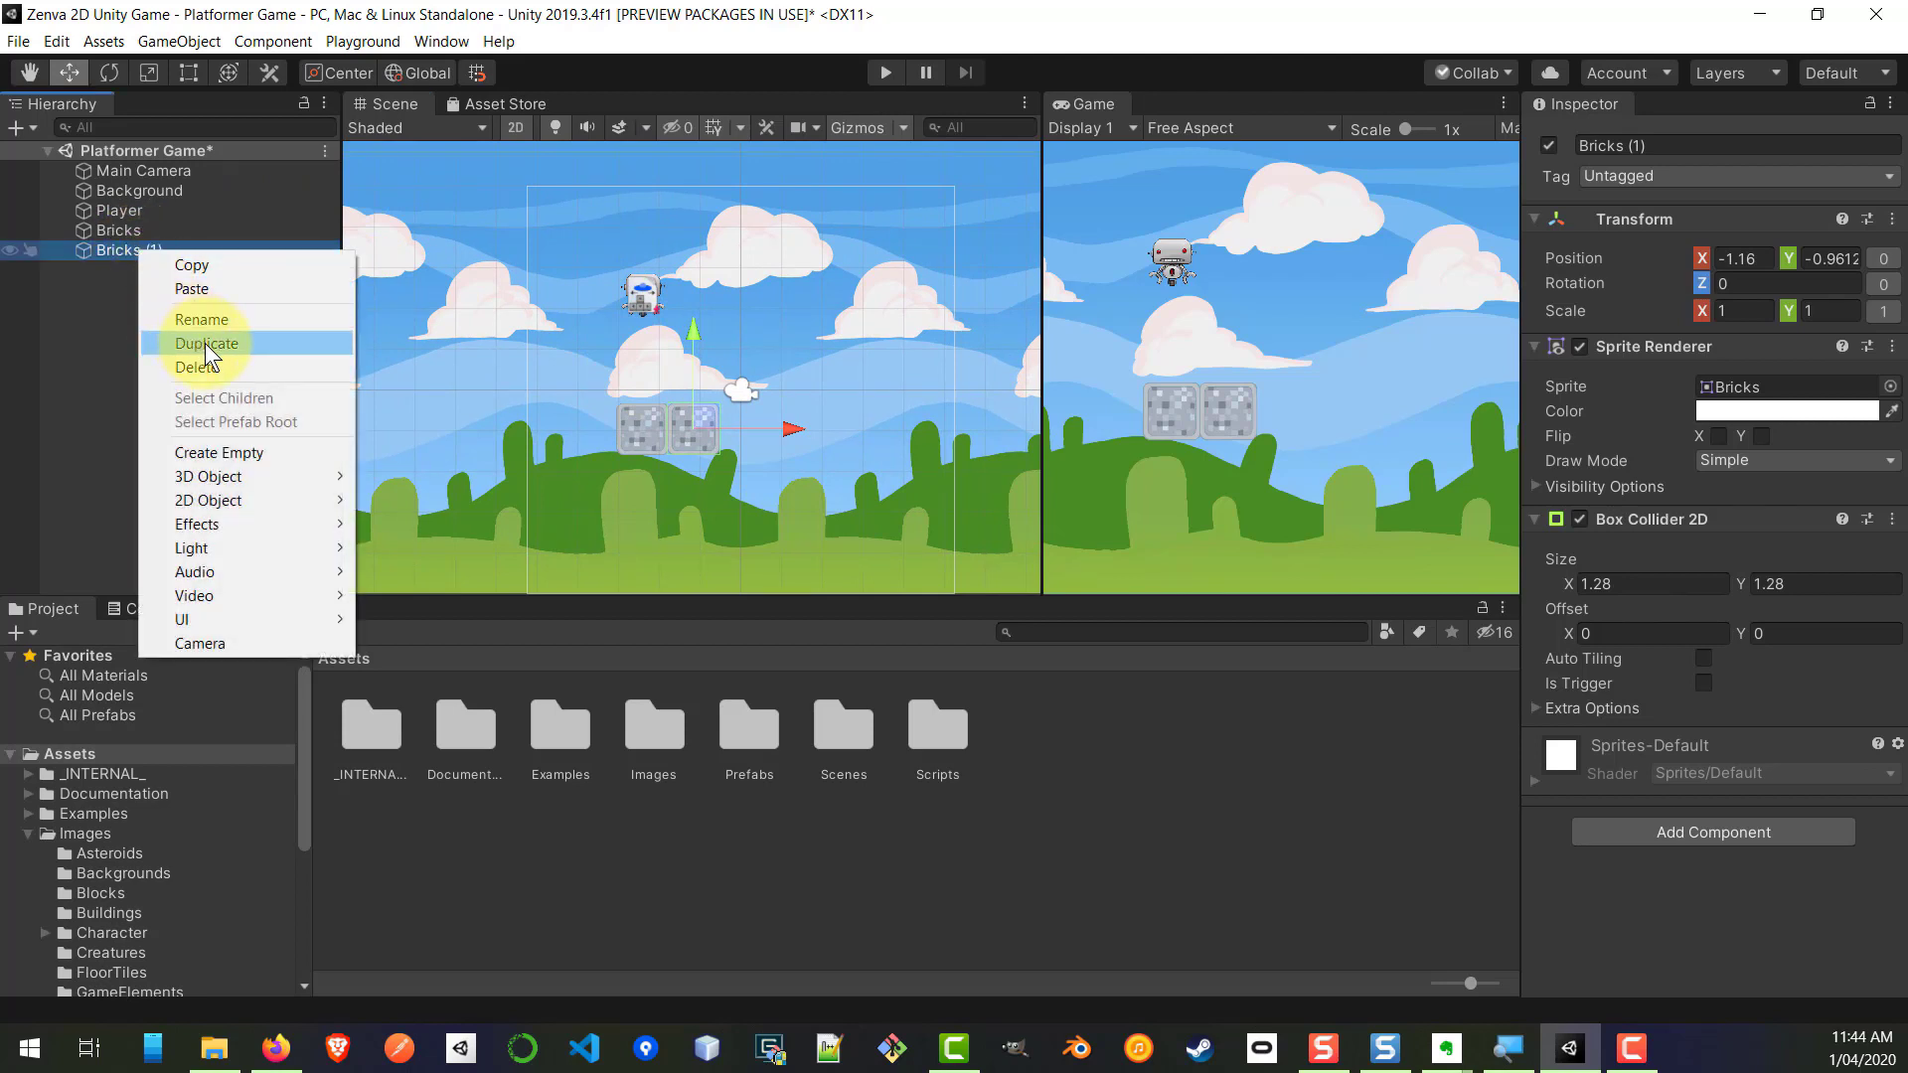
pyautogui.click(53, 331)
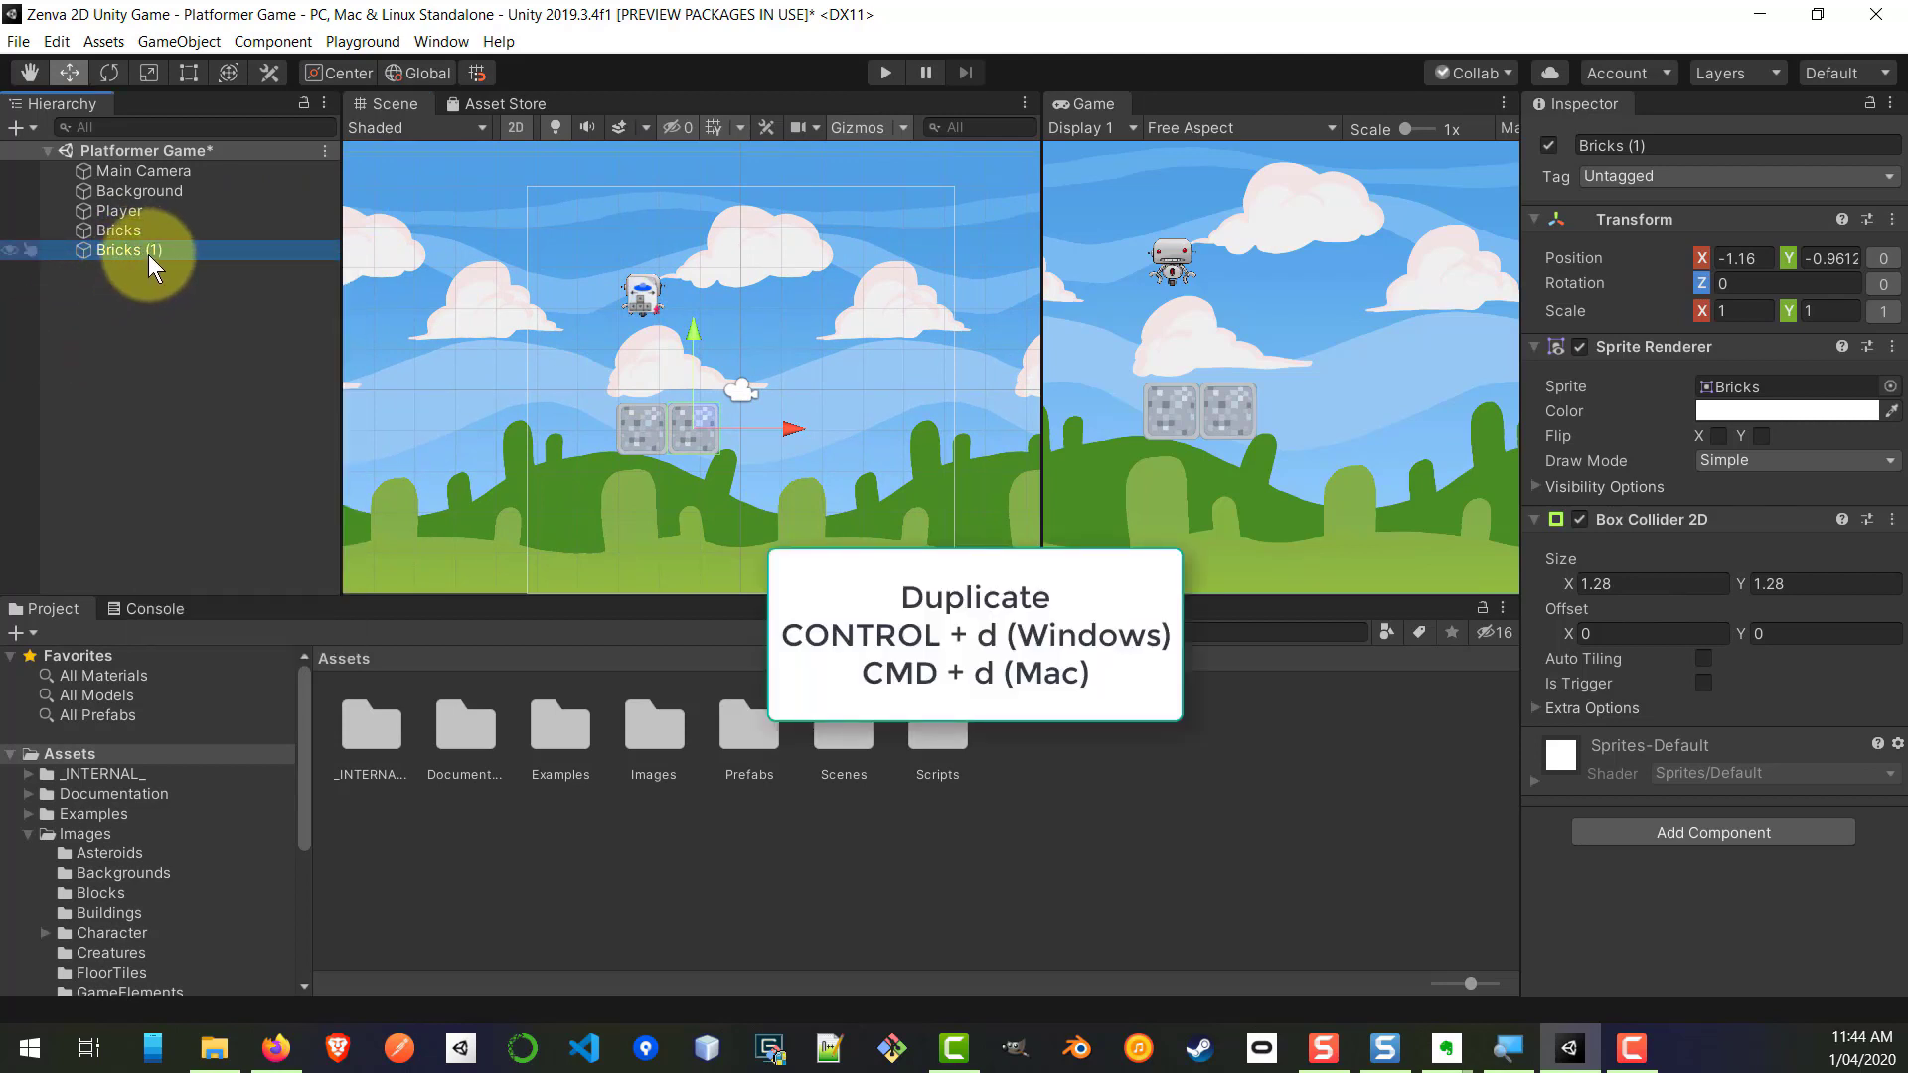
pyautogui.hotkey('ctrl', 'd')
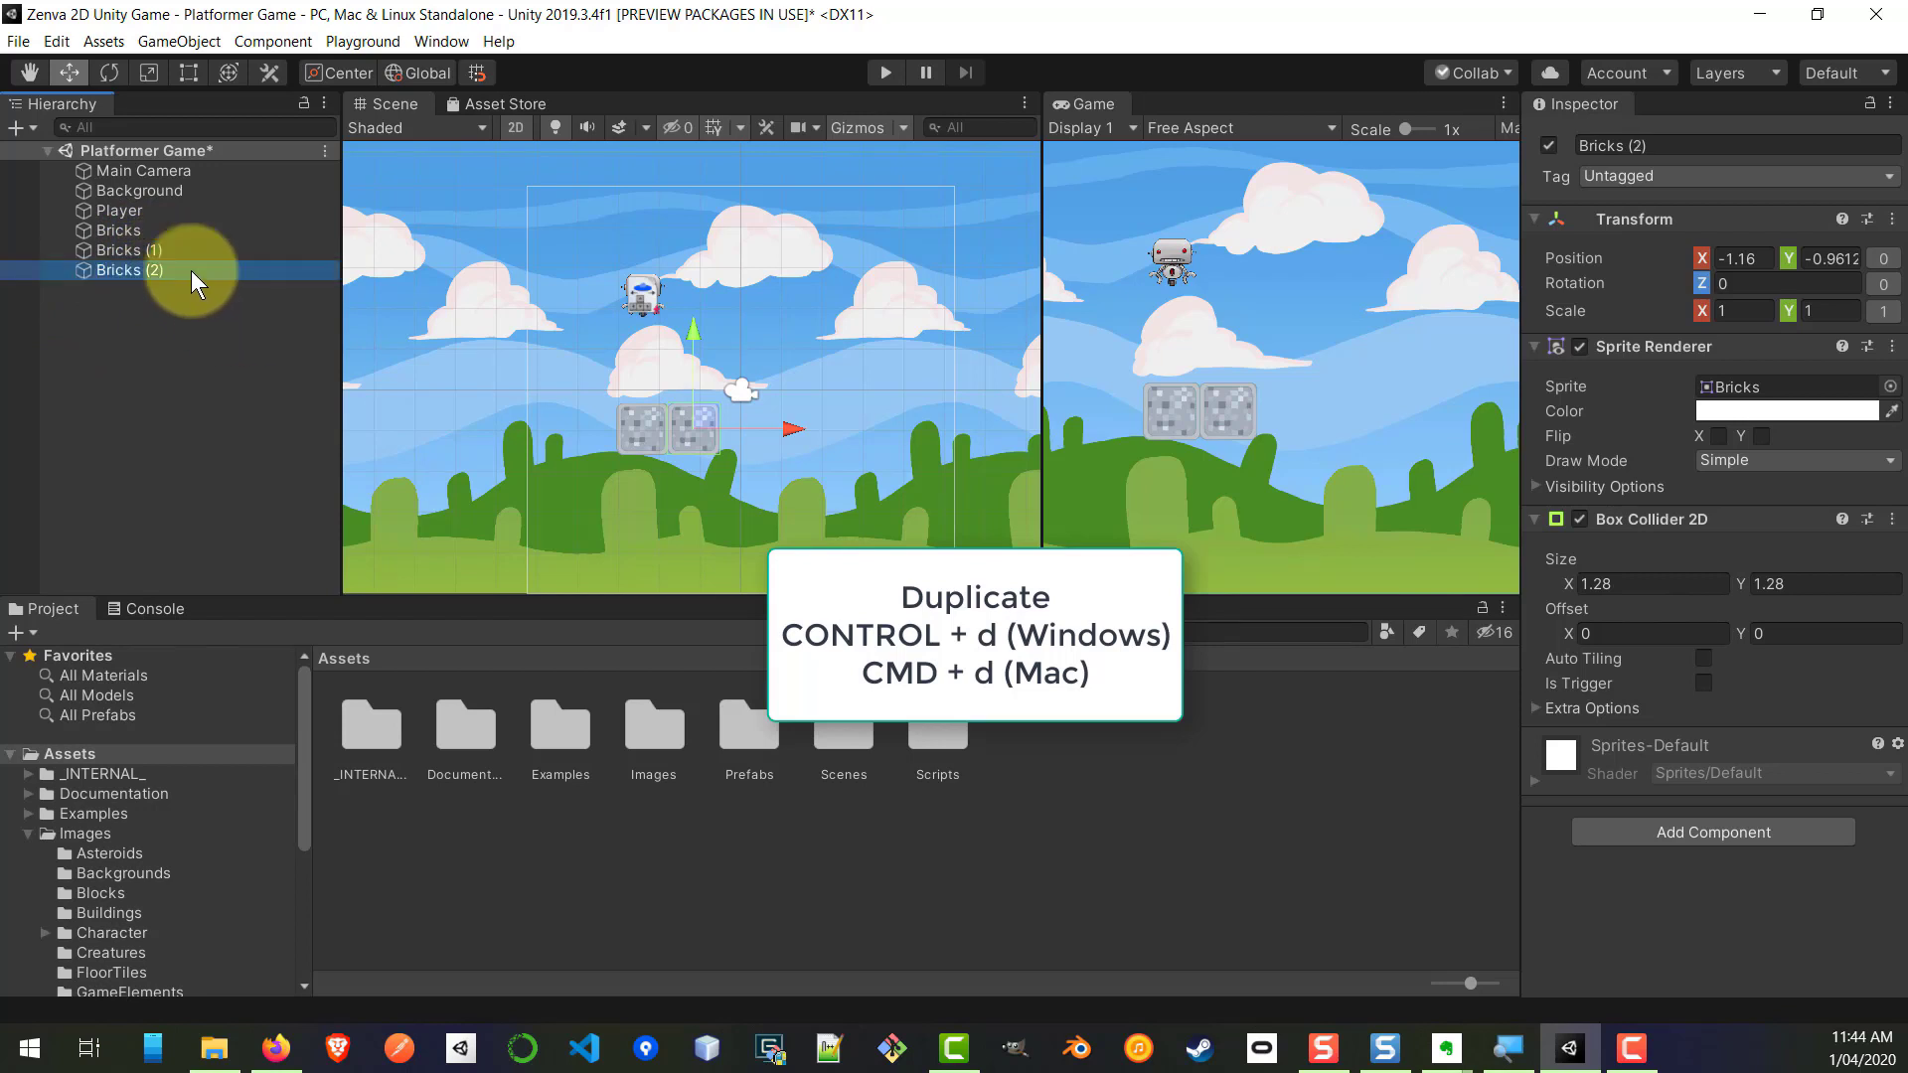
pyautogui.moveTo(790, 425); pyautogui.dragTo(894, 447)
pyautogui.hotkey('ctrl', 'd')
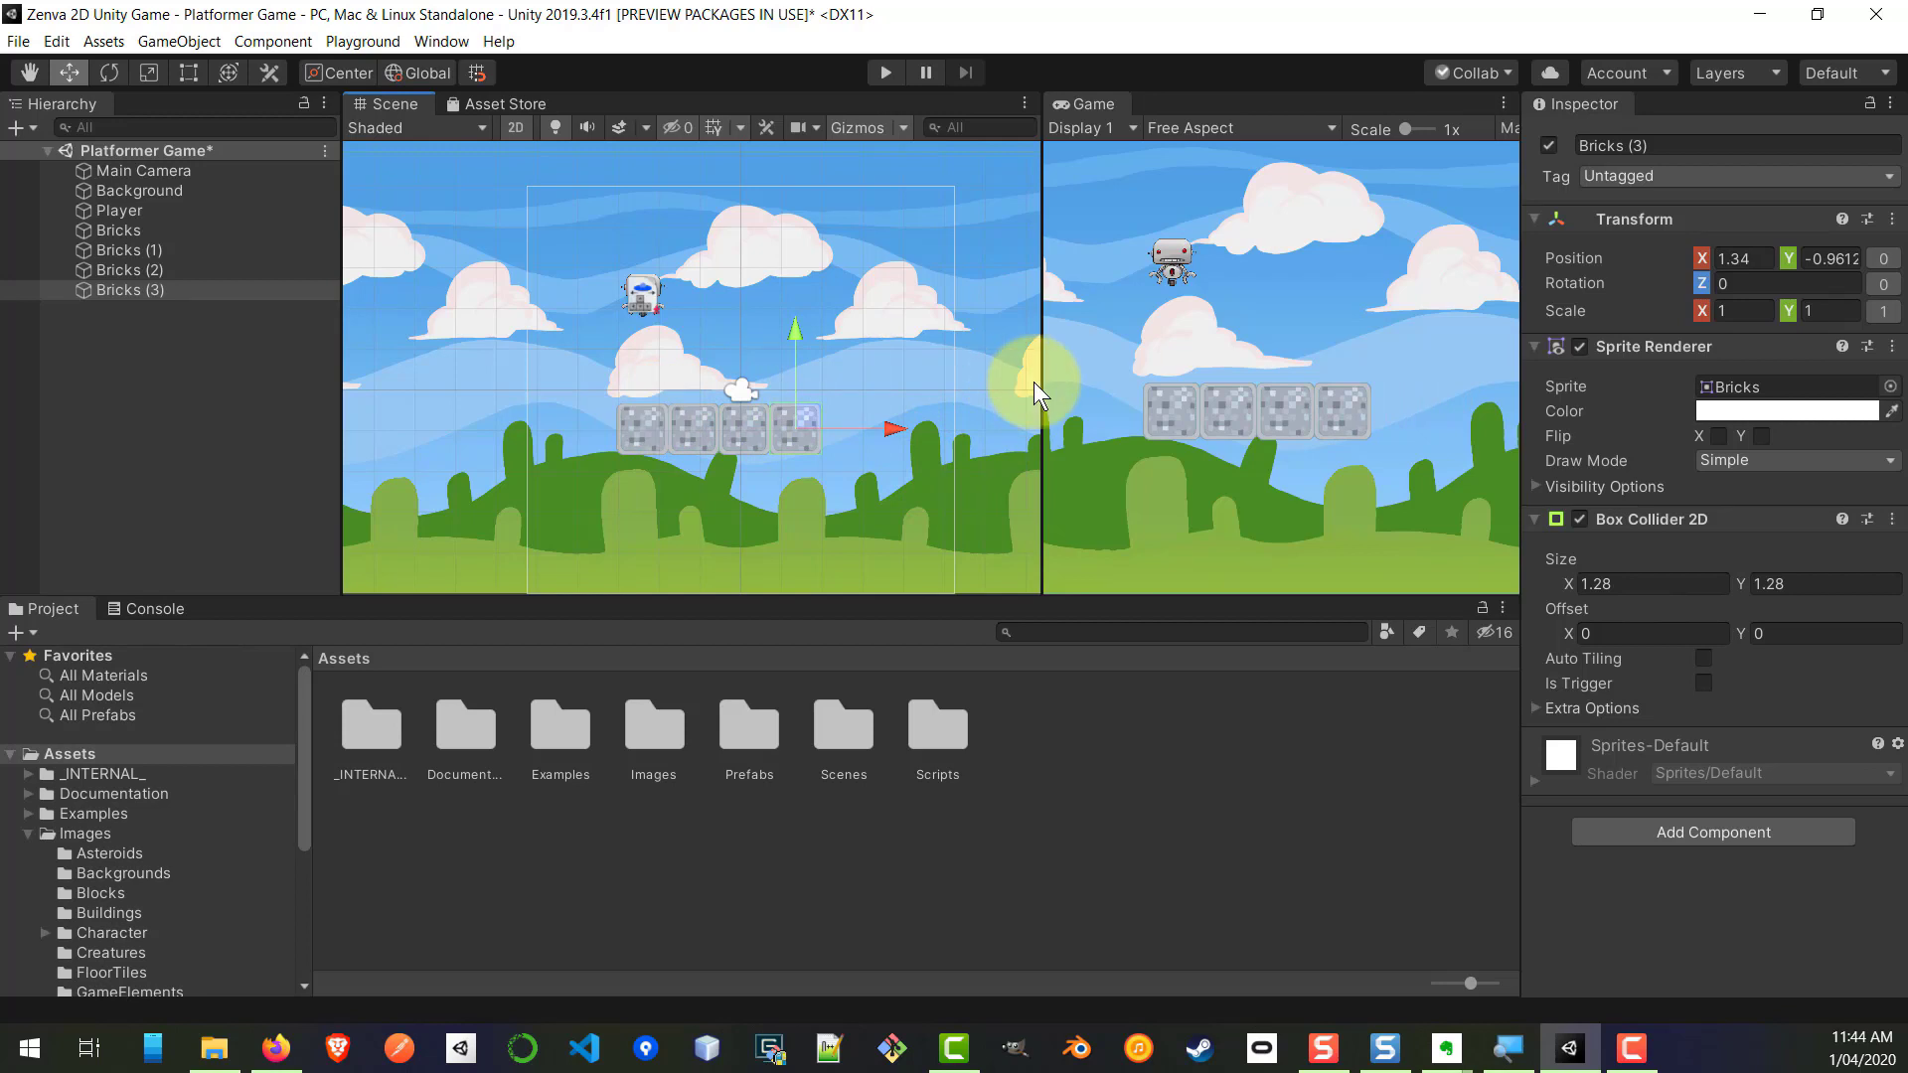
# Step: Add a Jump component to the Player, with Space chosen as the jump key
pyautogui.click(128, 212)
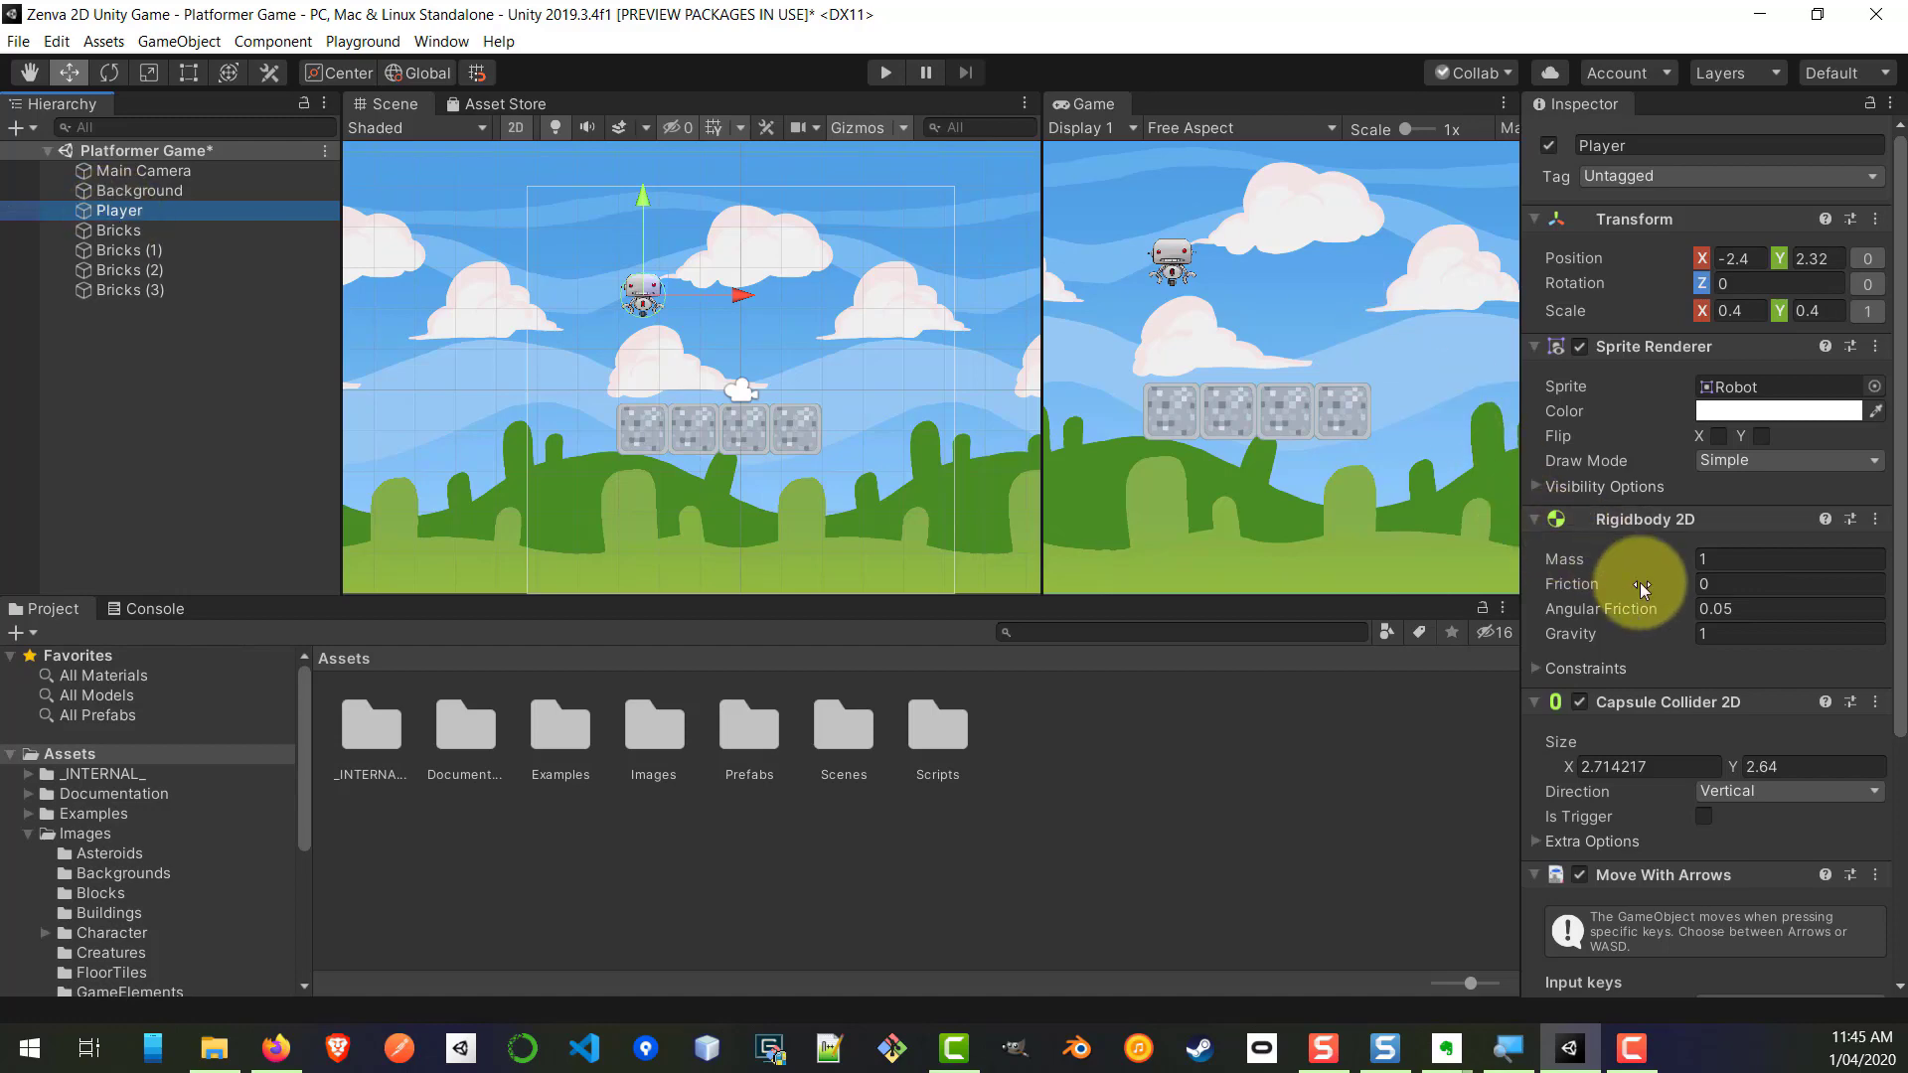
pyautogui.scroll(-5, 1640, 582)
pyautogui.click(1664, 964)
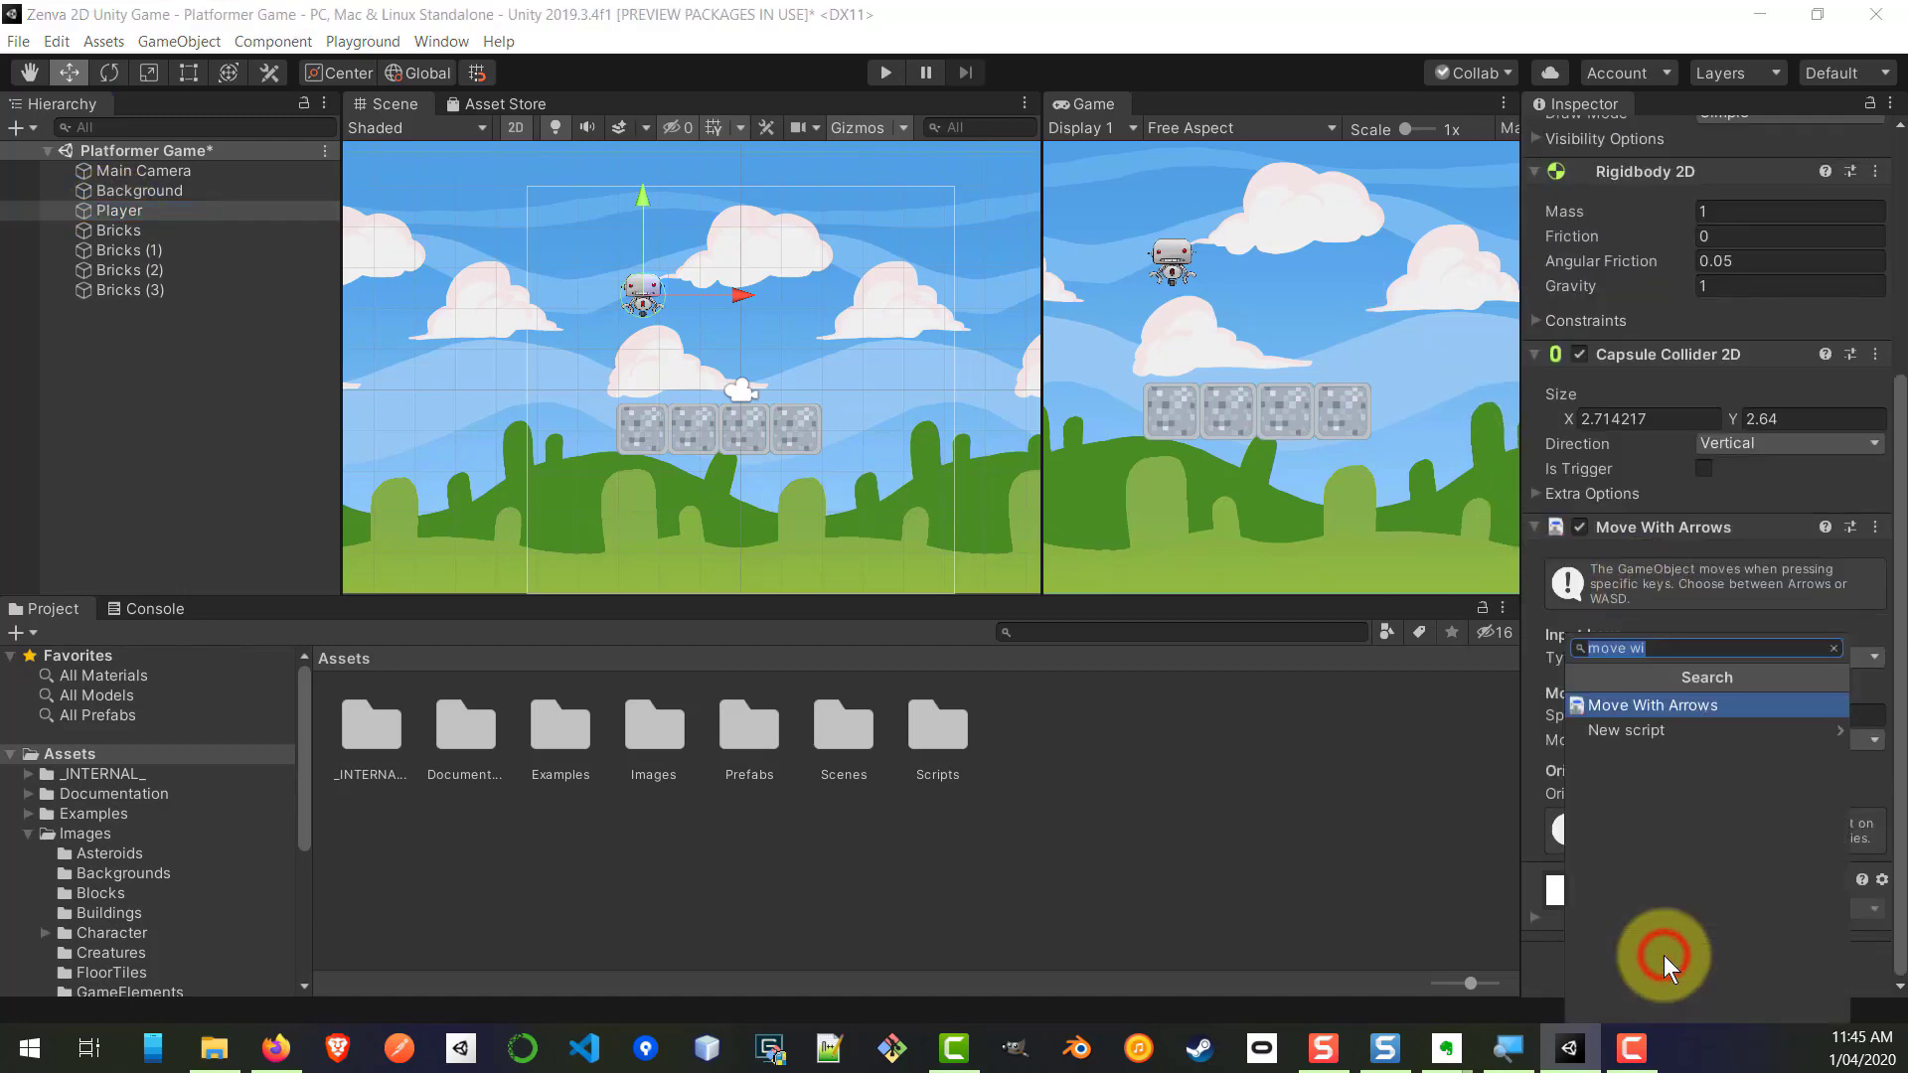
pyautogui.write('jum')
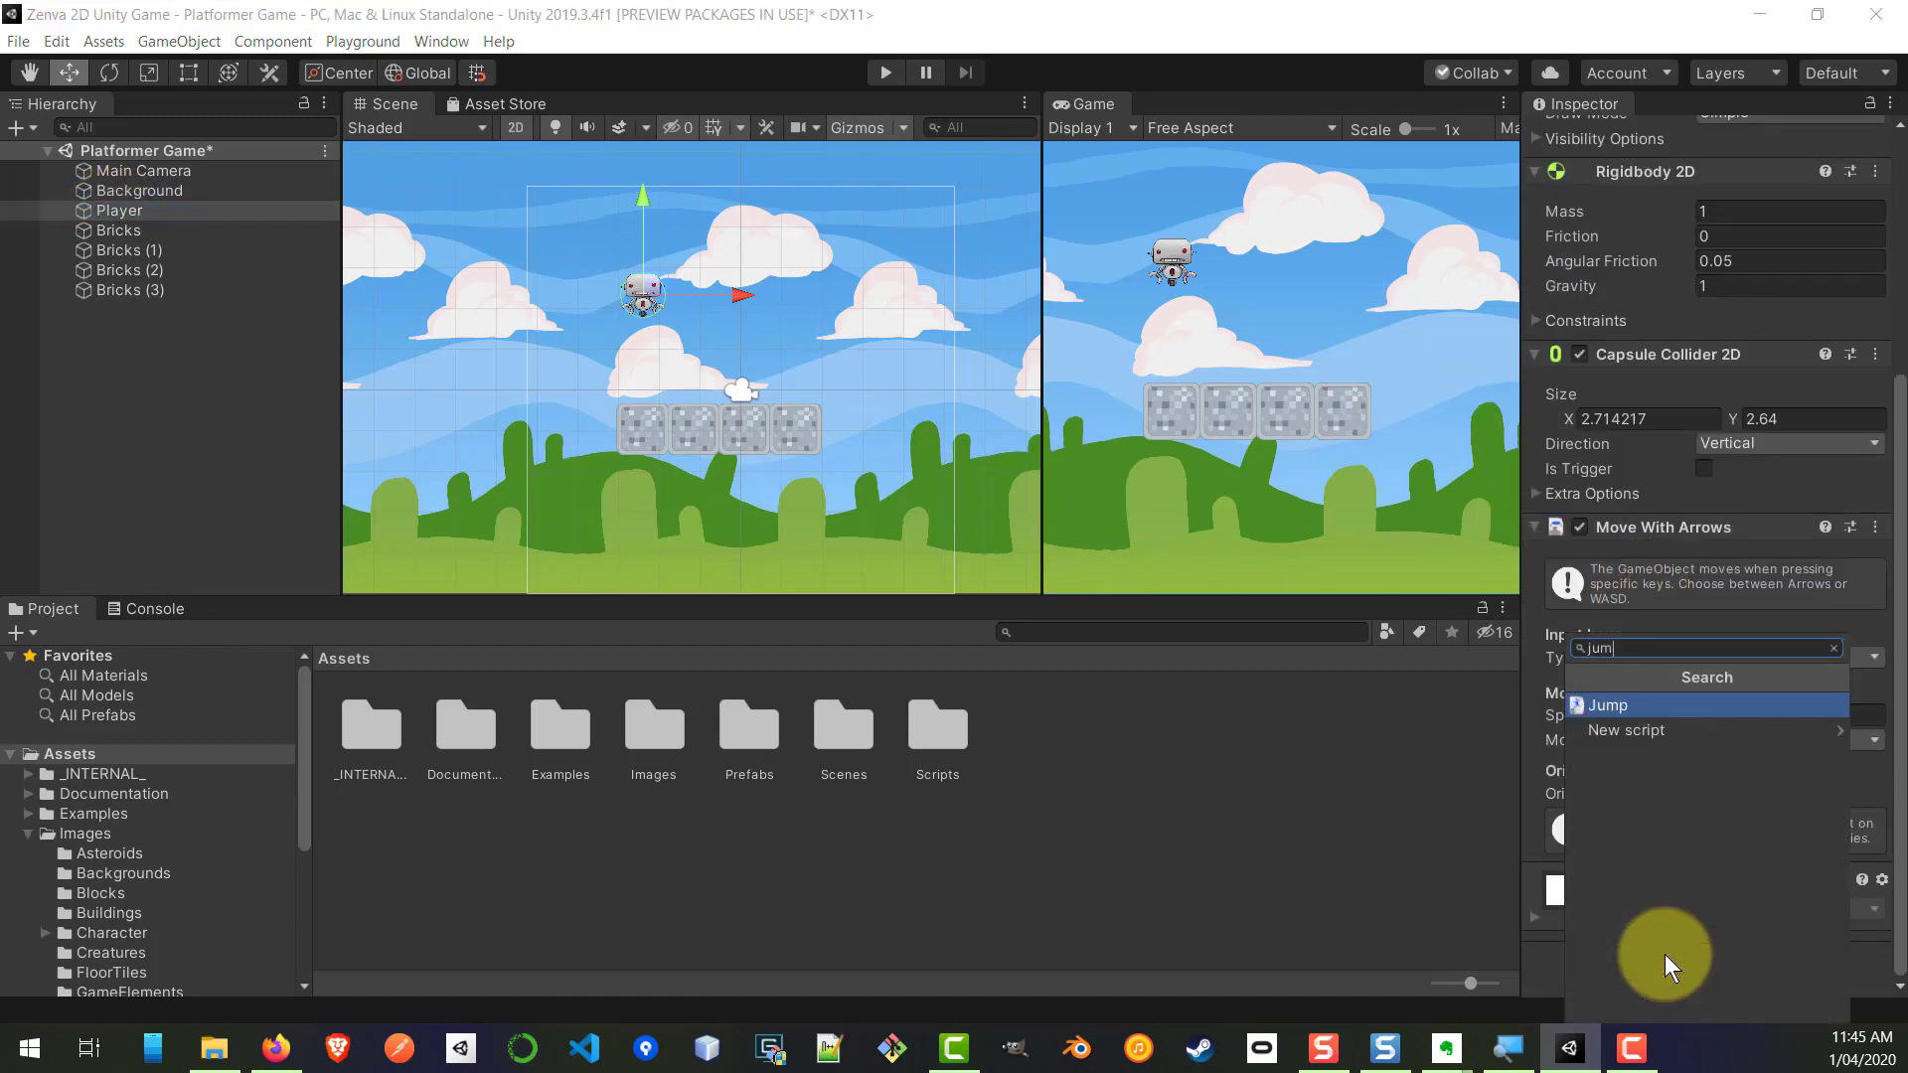
pyautogui.click(1608, 704)
pyautogui.scroll(-3, 1684, 716)
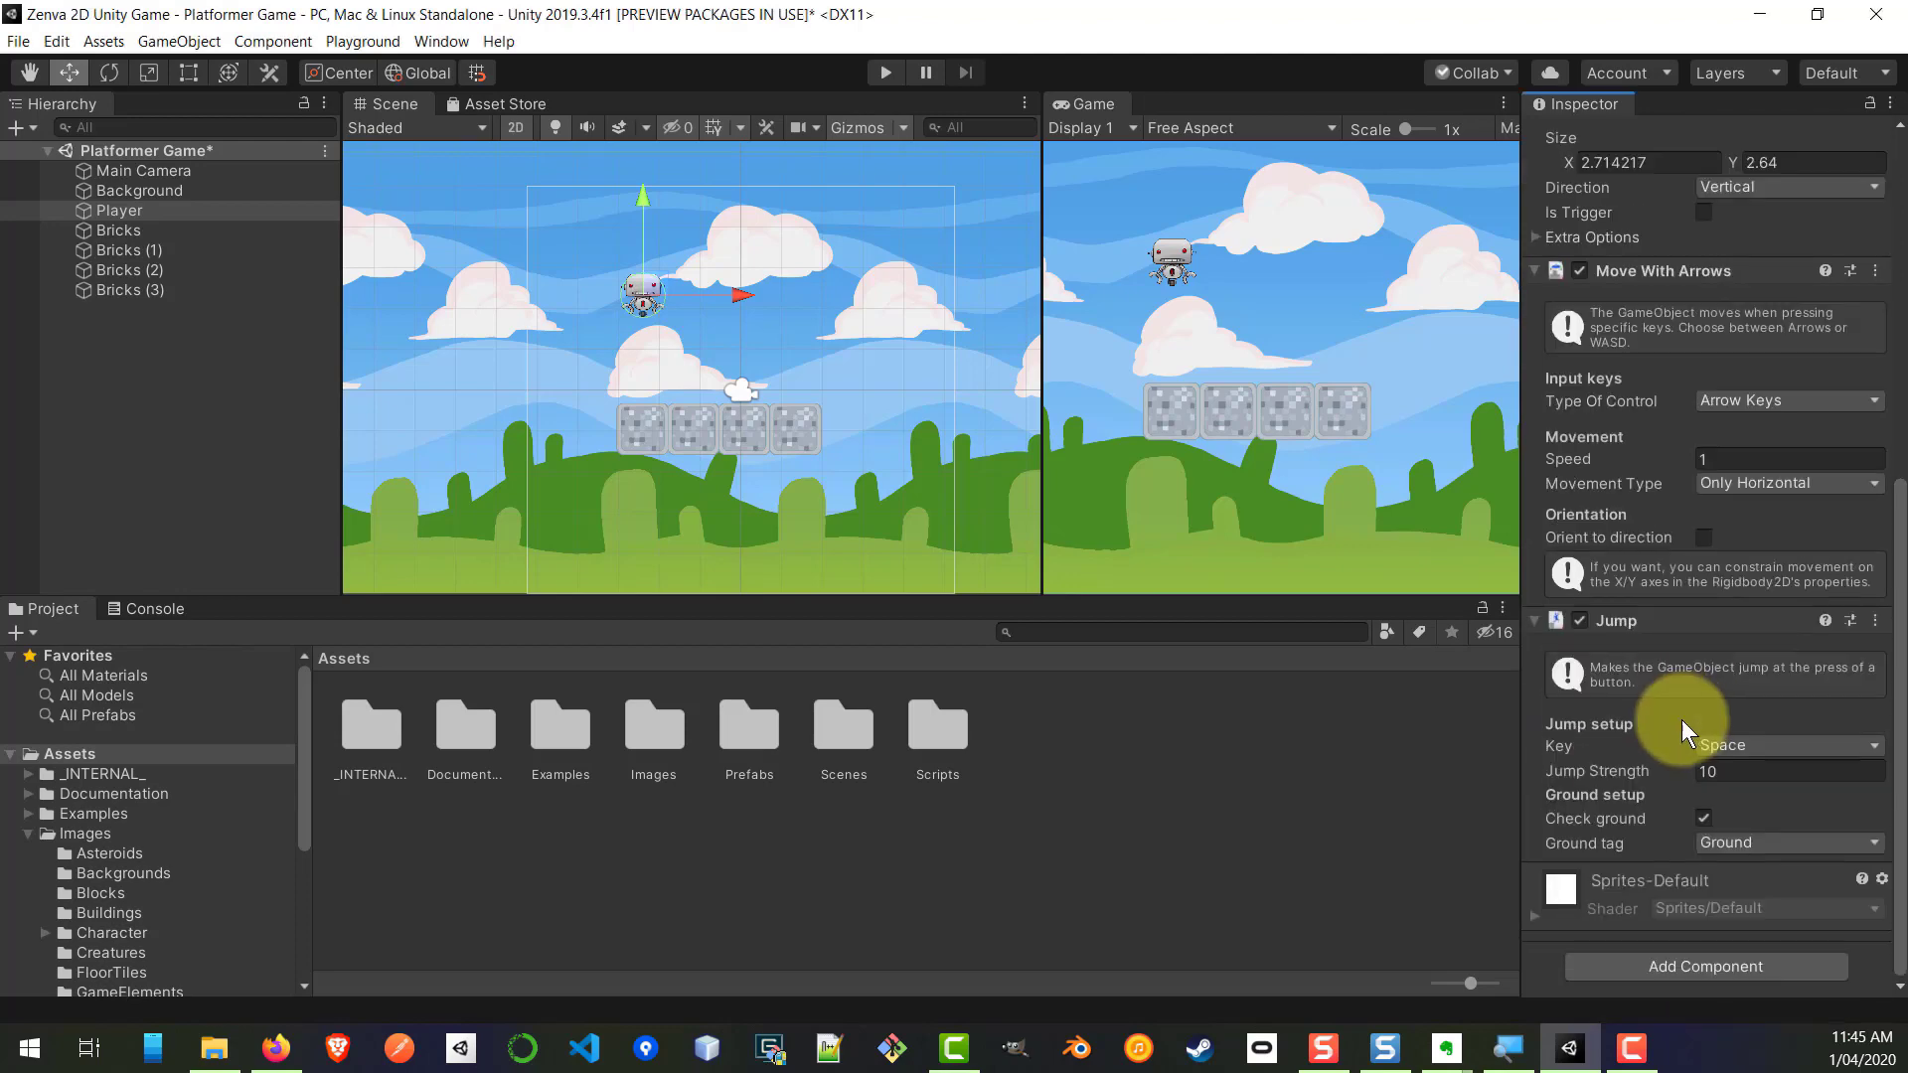
pyautogui.click(1738, 745)
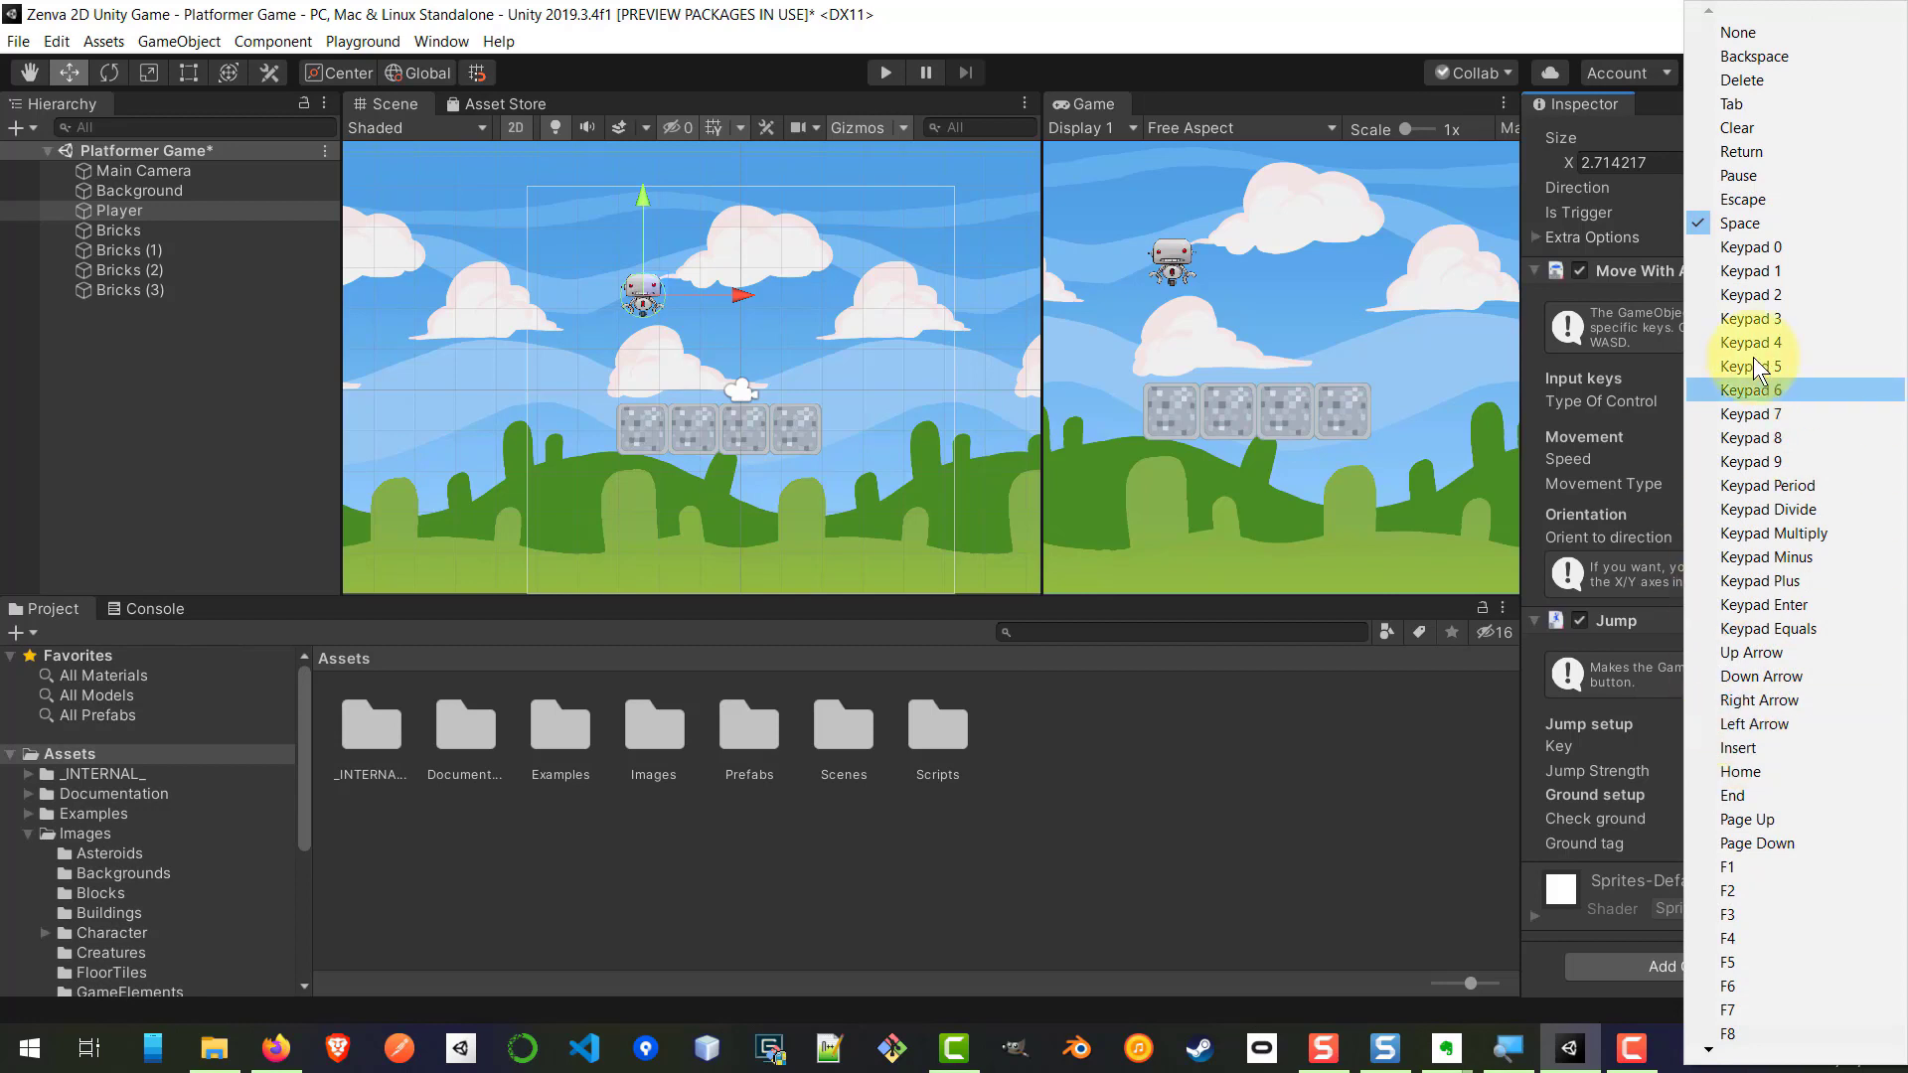
pyautogui.click(1772, 223)
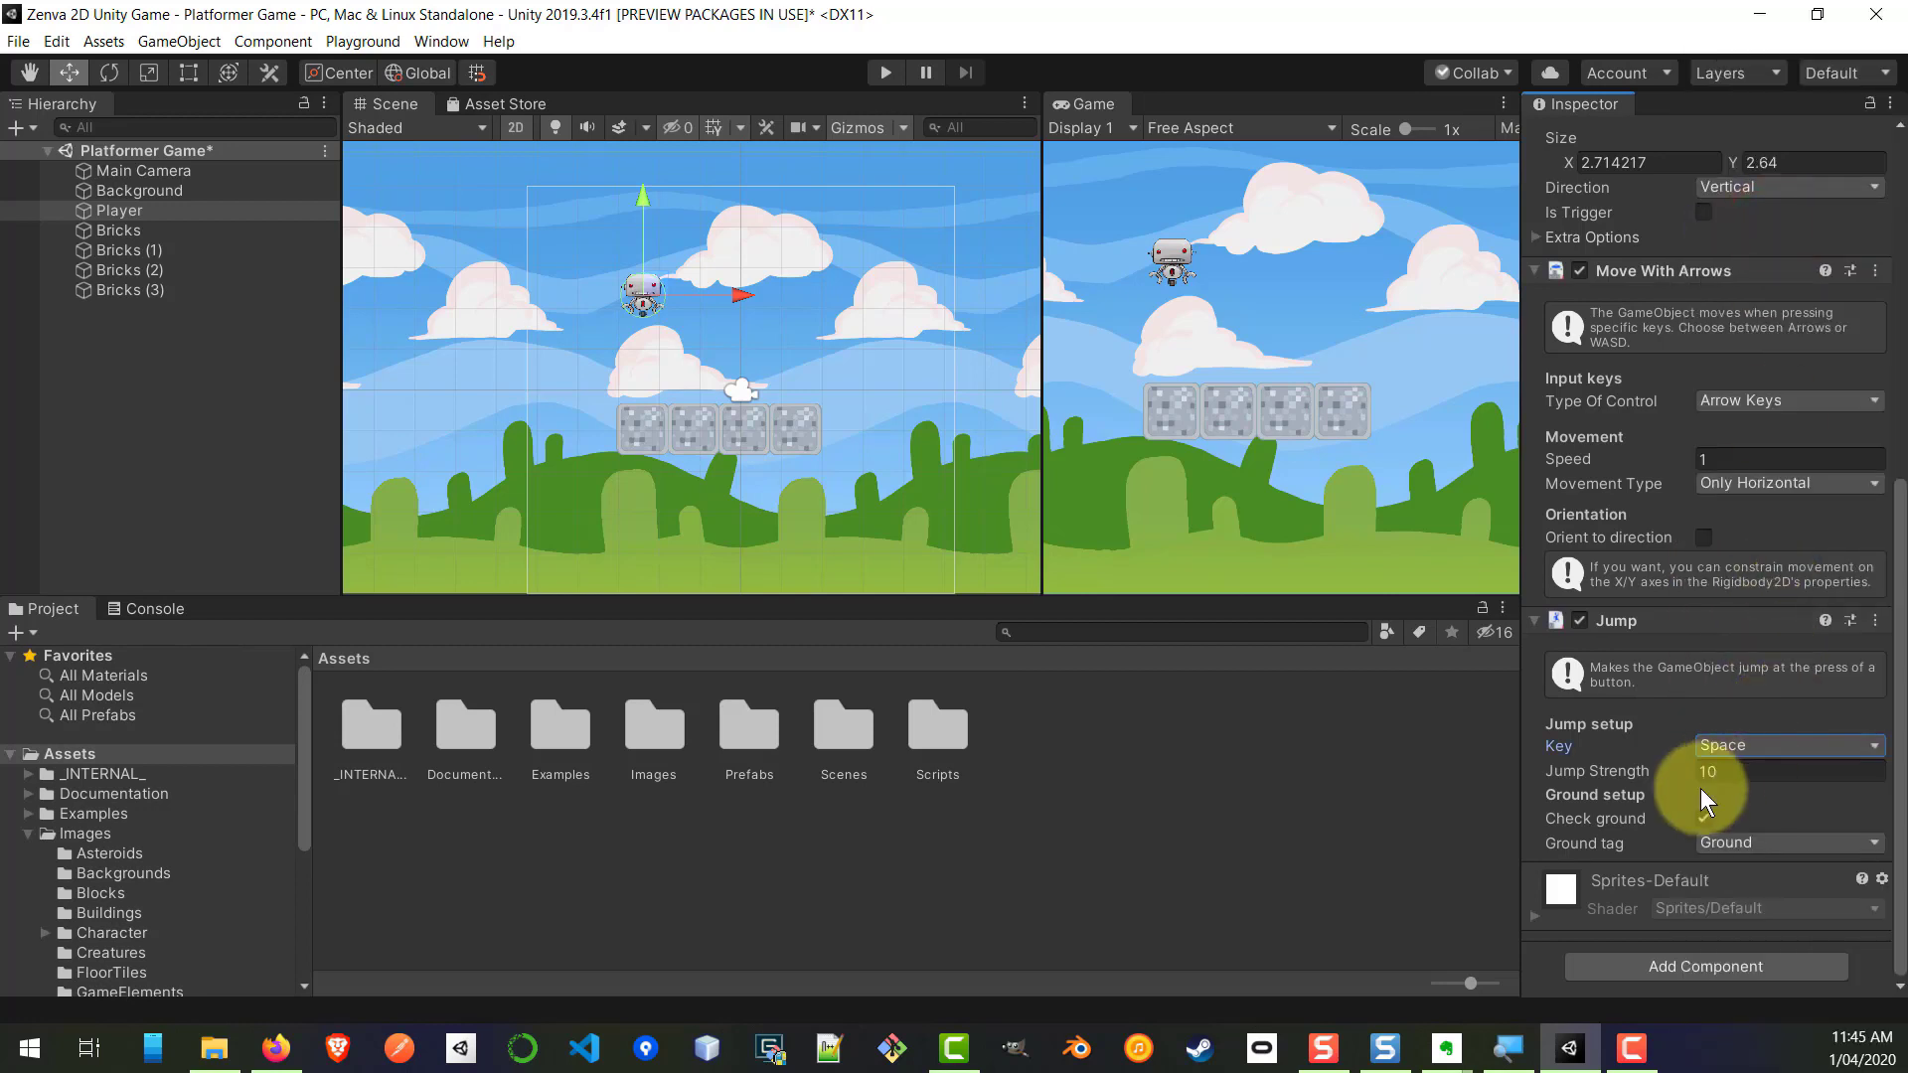
pyautogui.click(1735, 773)
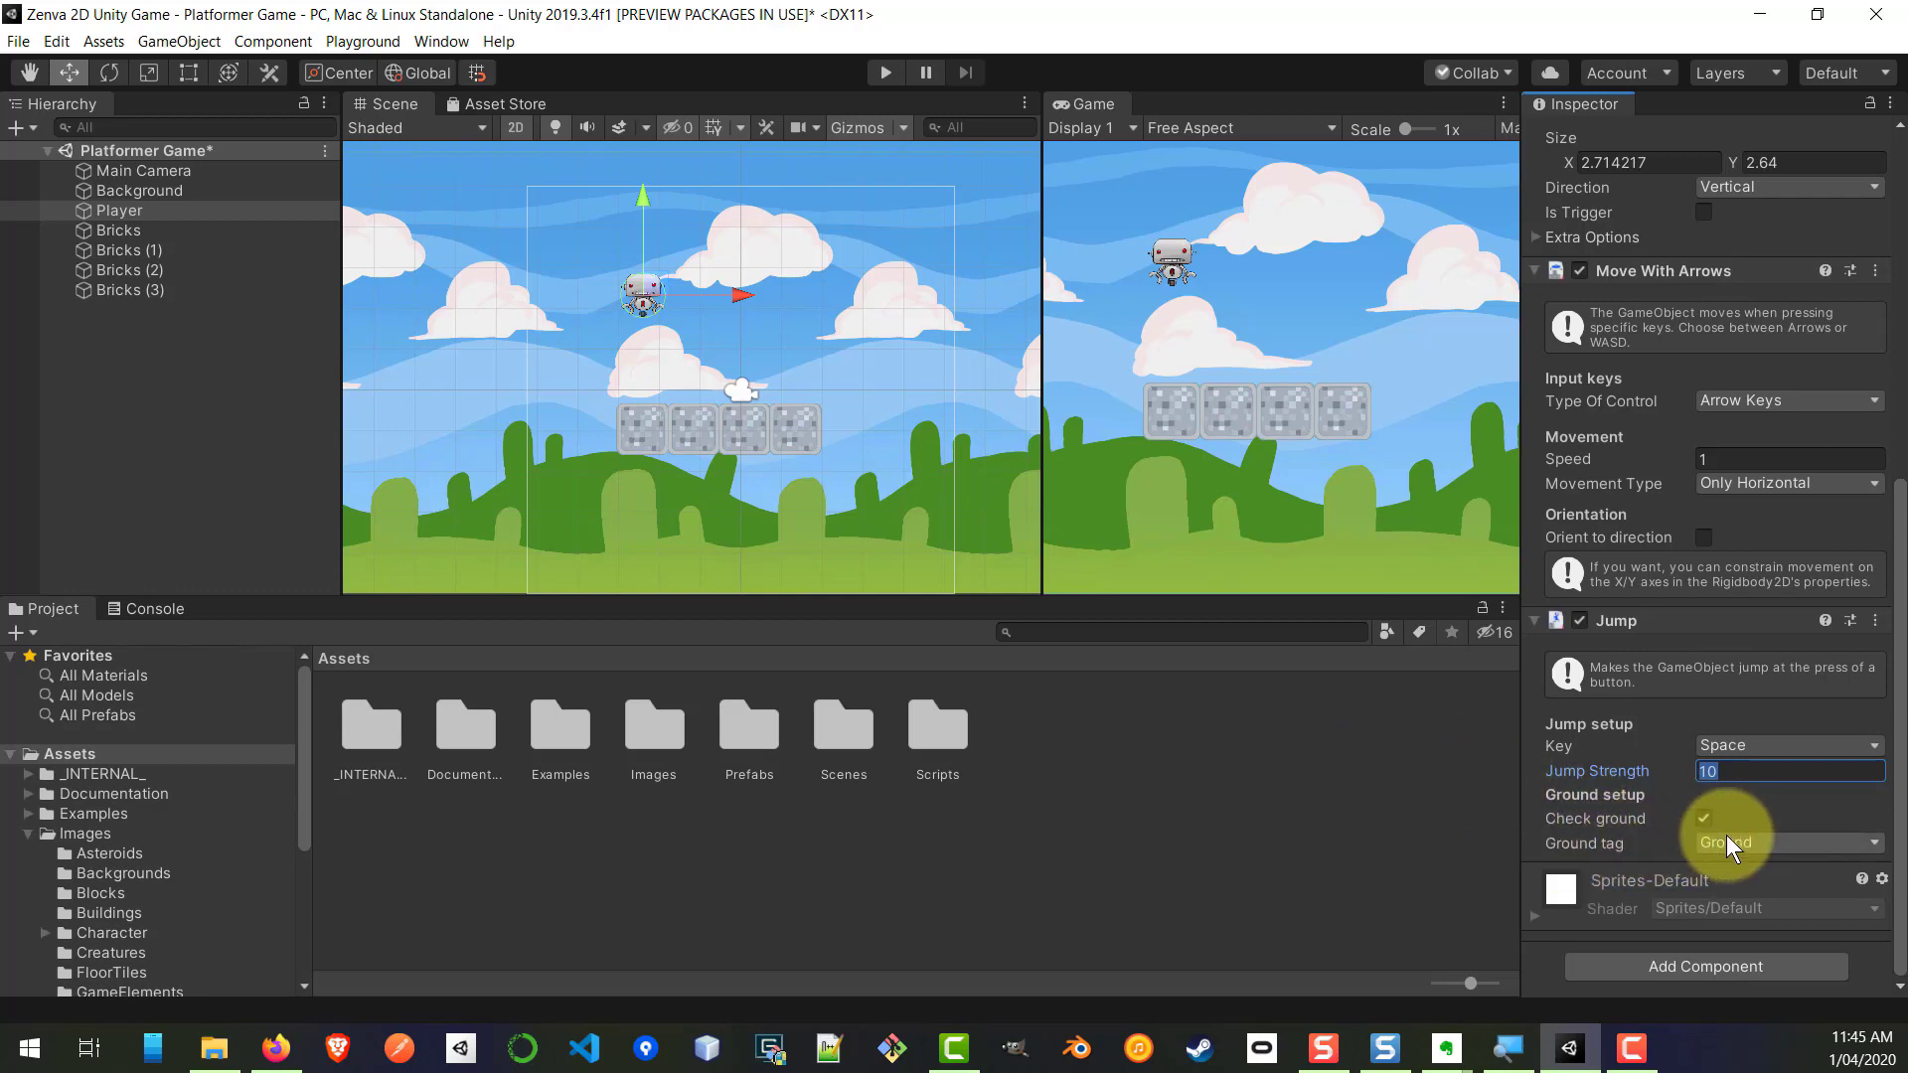
# Step: Assign the Ground tag to all four Bricks blocks at once
pyautogui.click(121, 231)
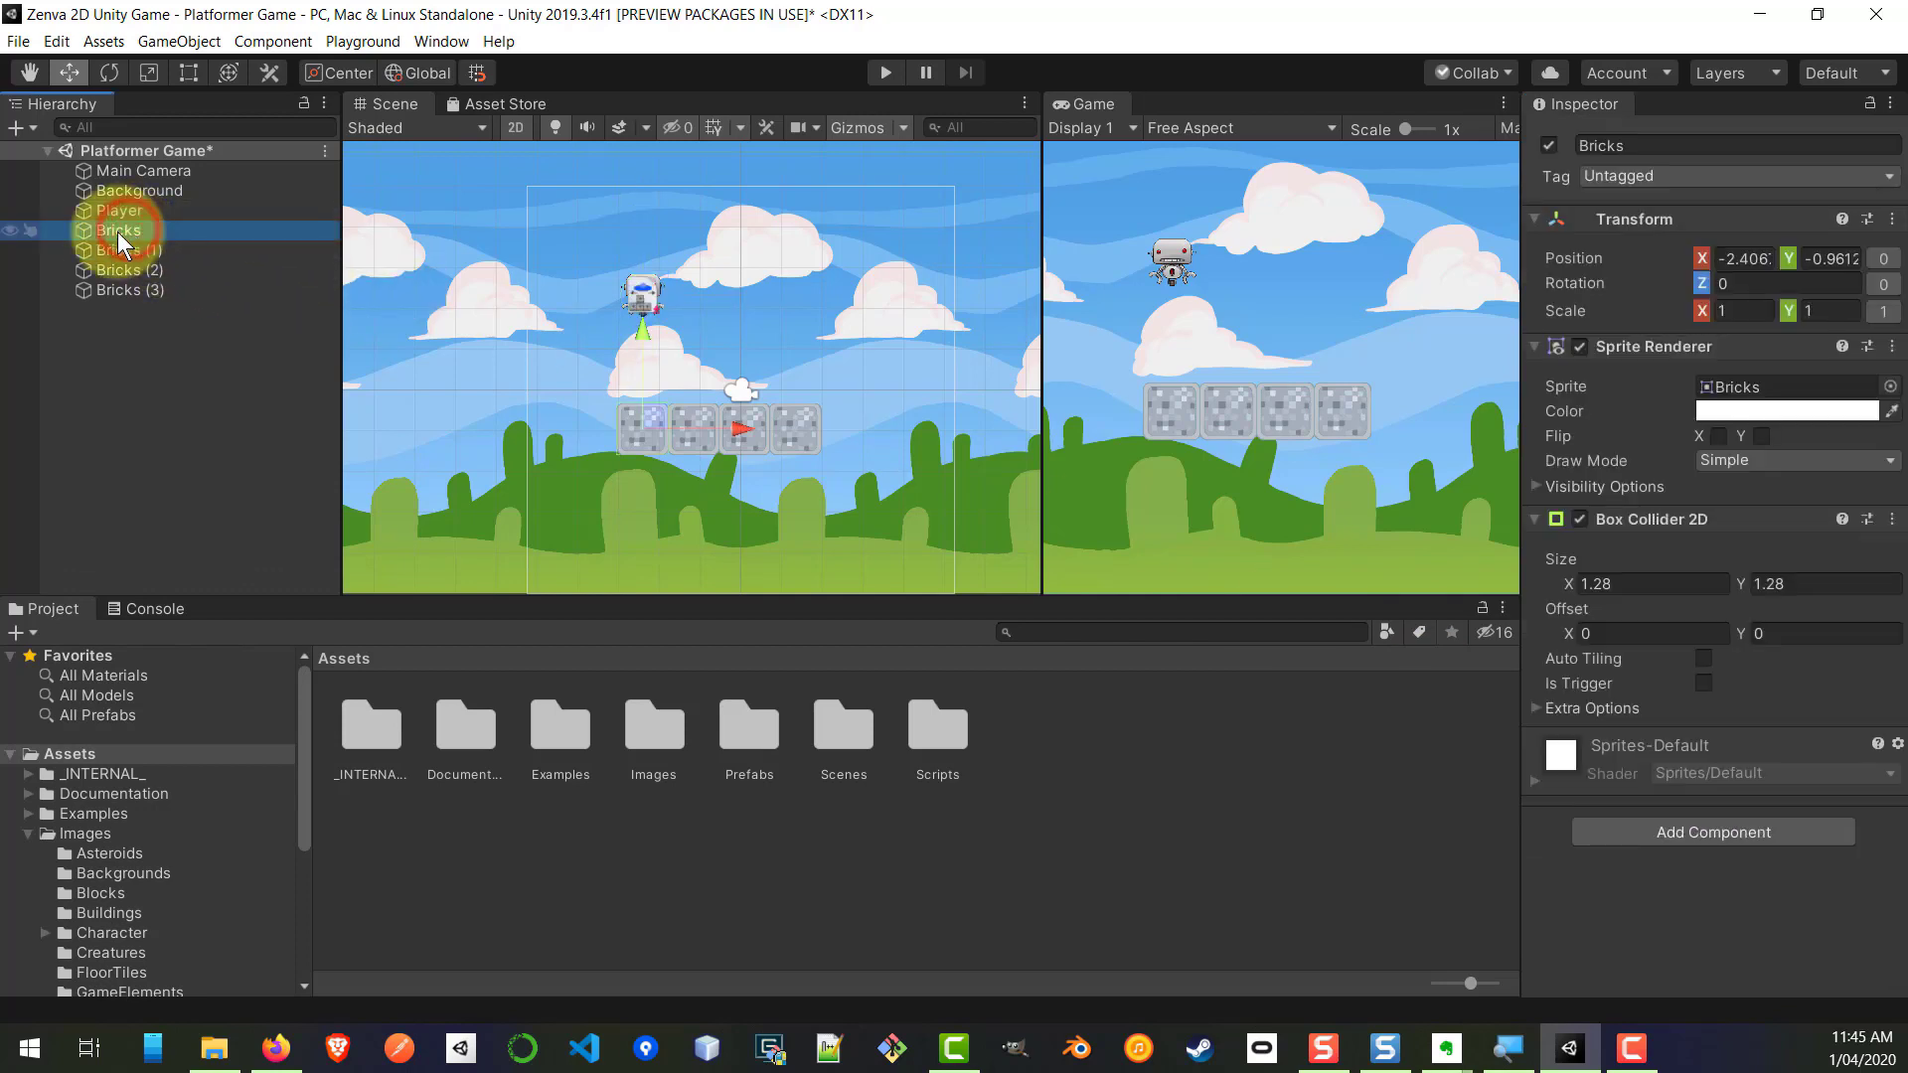
pyautogui.keyDown('shift'); pyautogui.click(113, 290); pyautogui.keyUp('shift')
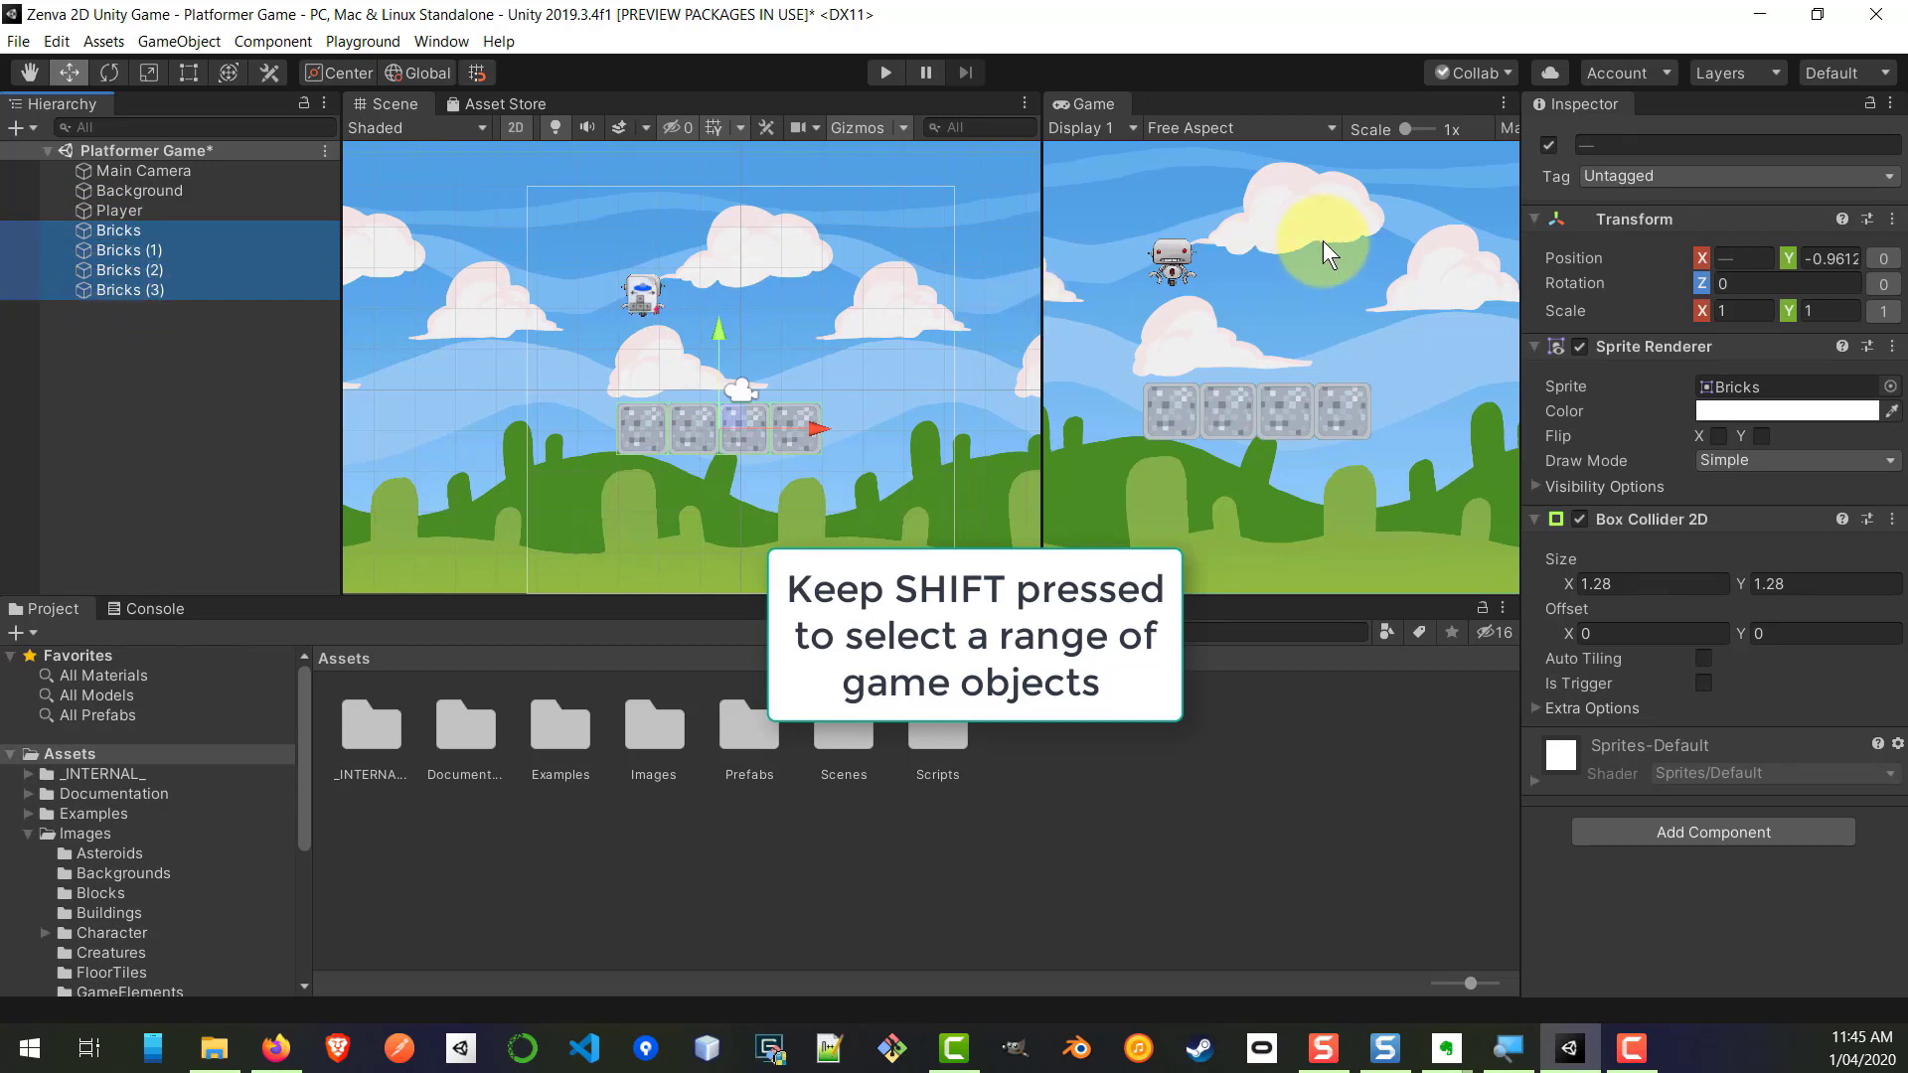
pyautogui.click(1620, 175)
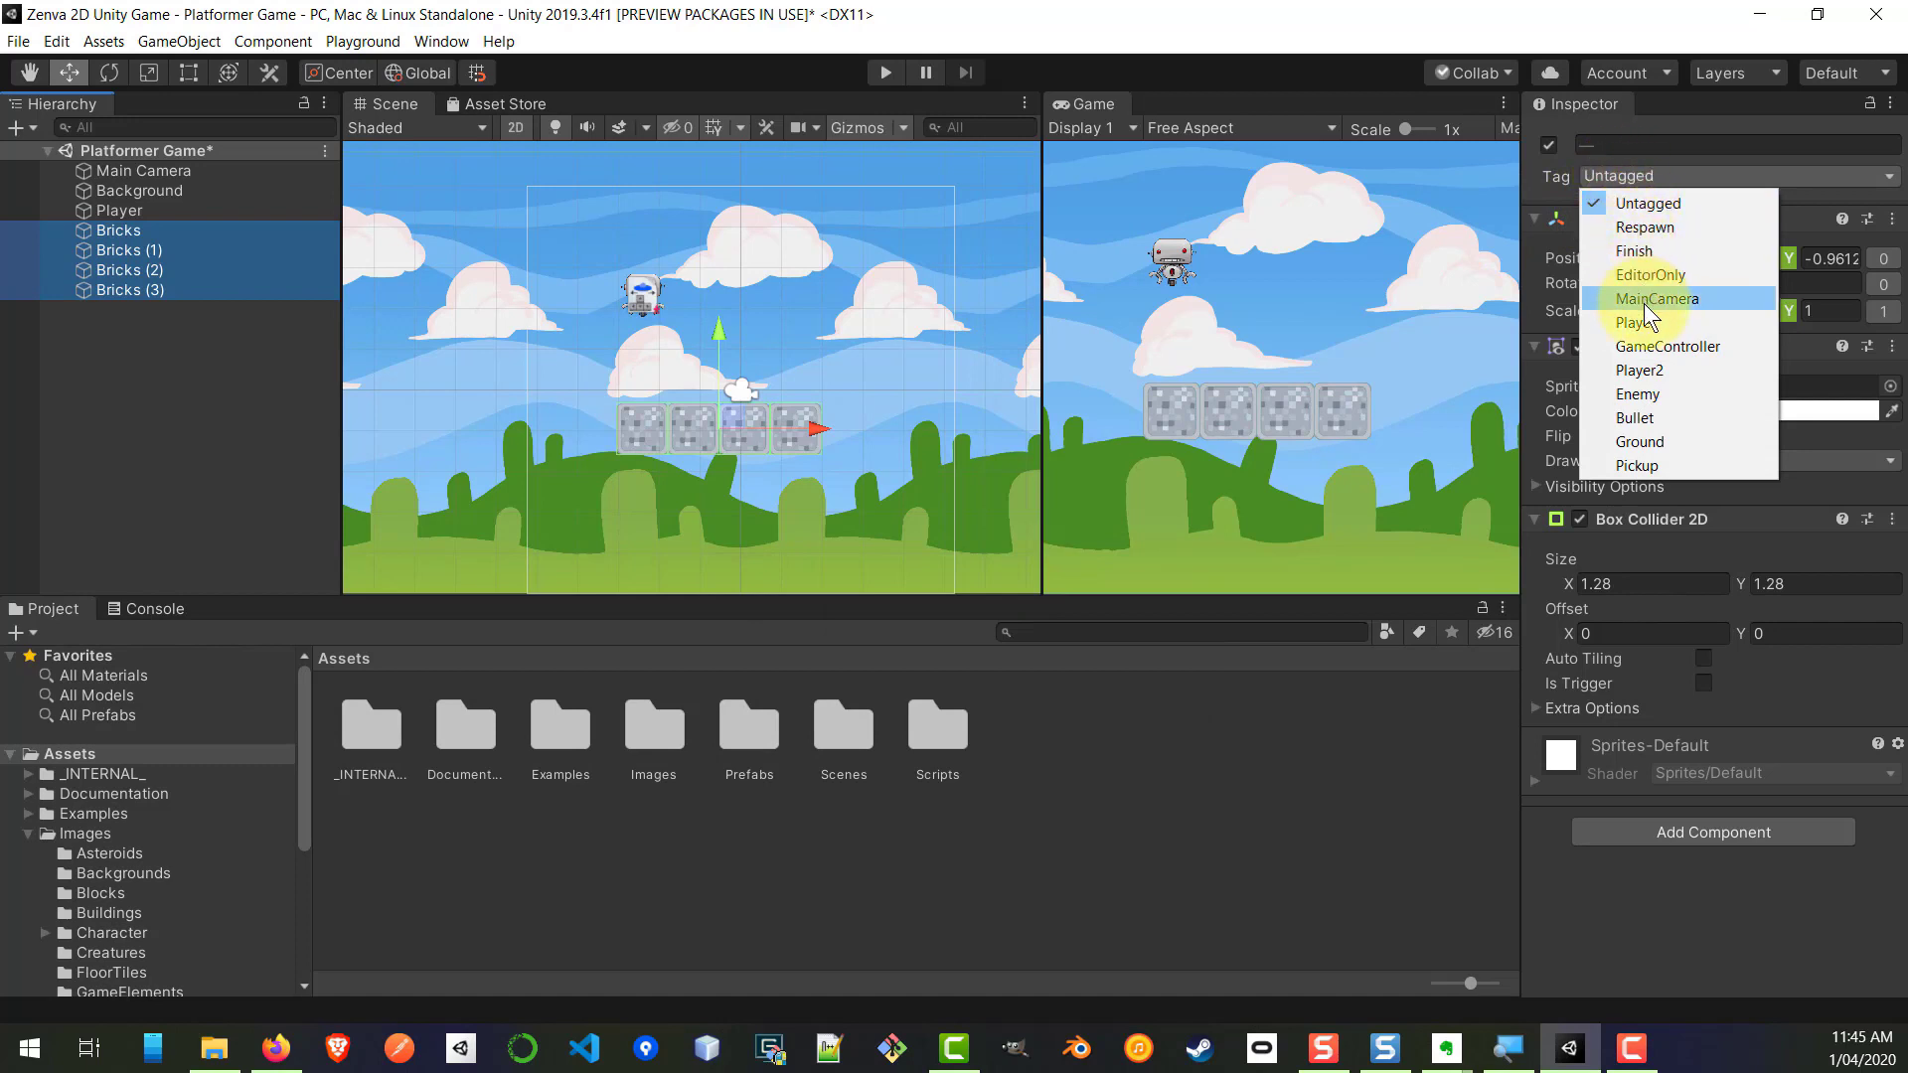
pyautogui.click(1666, 442)
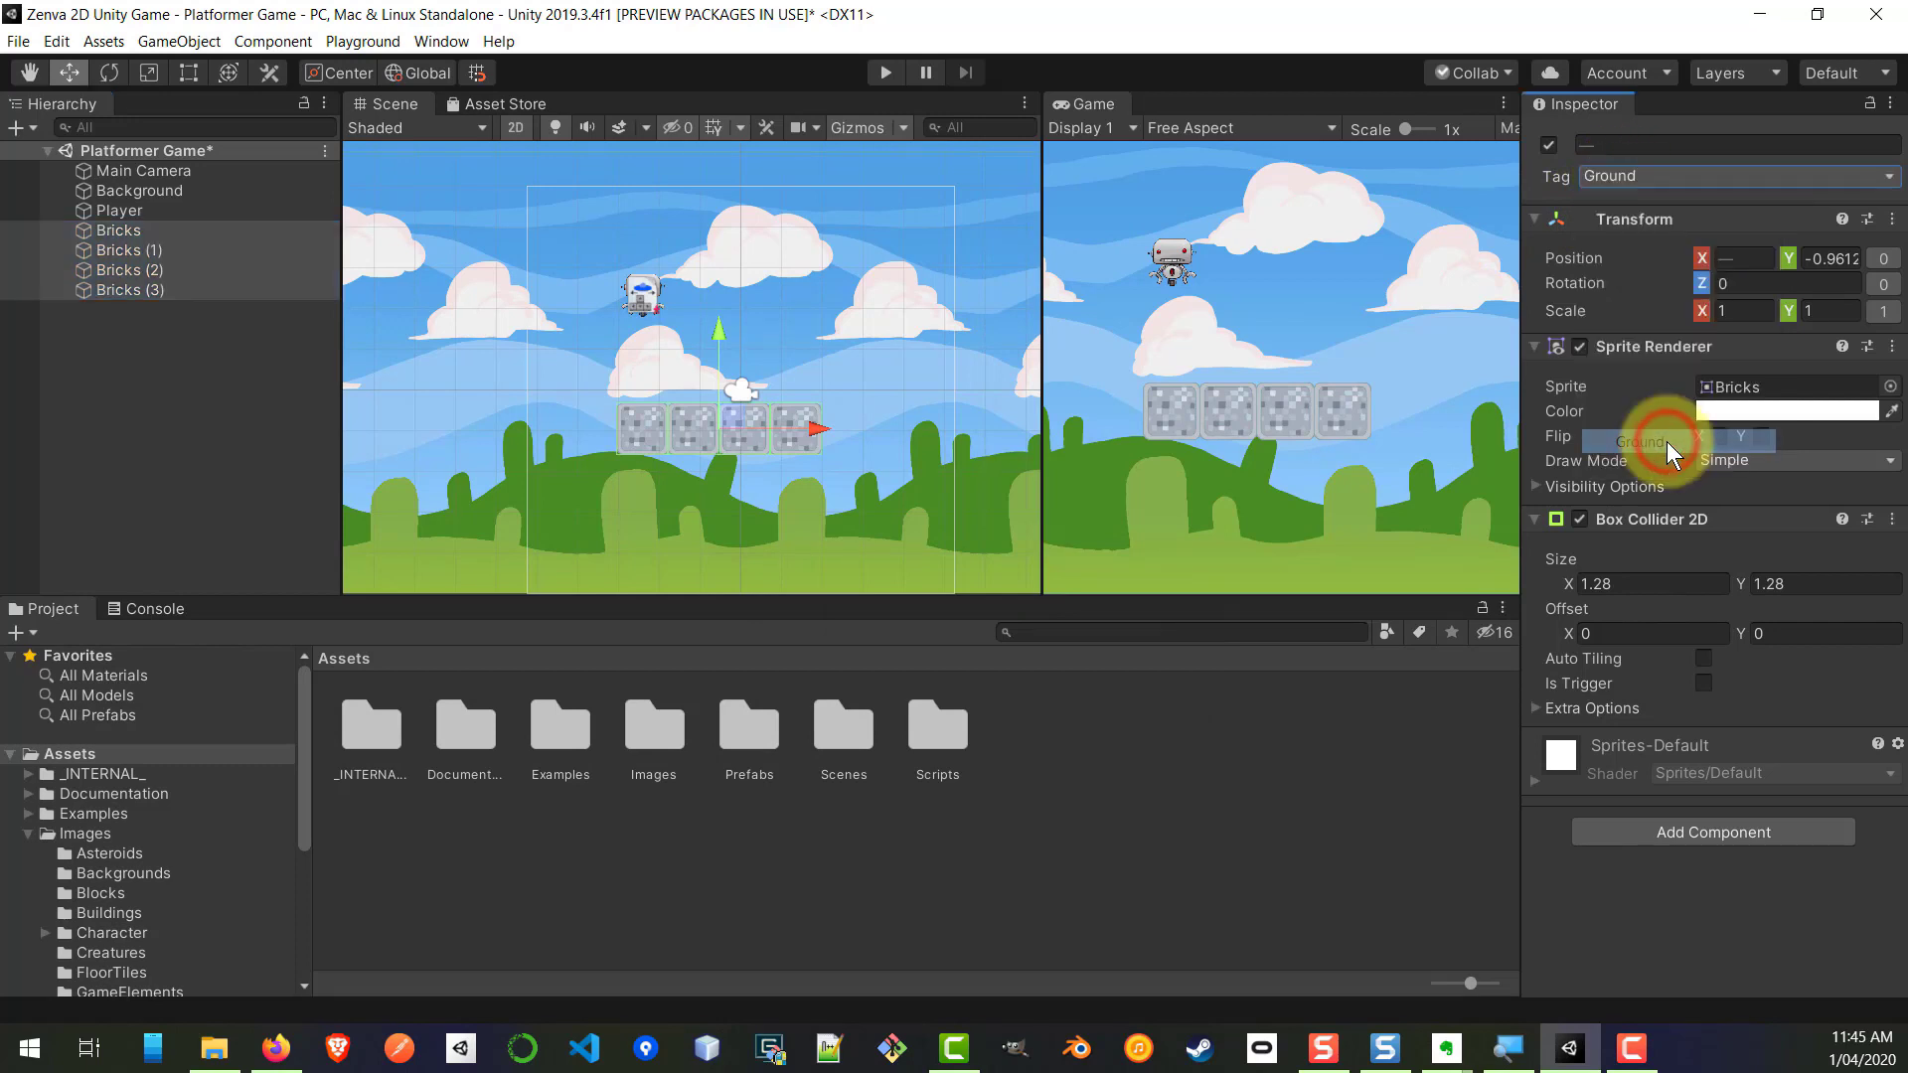
# Step: Play-test moving the Player along the brick platform with the arrow keys and jumping with the space key
pyautogui.click(886, 73)
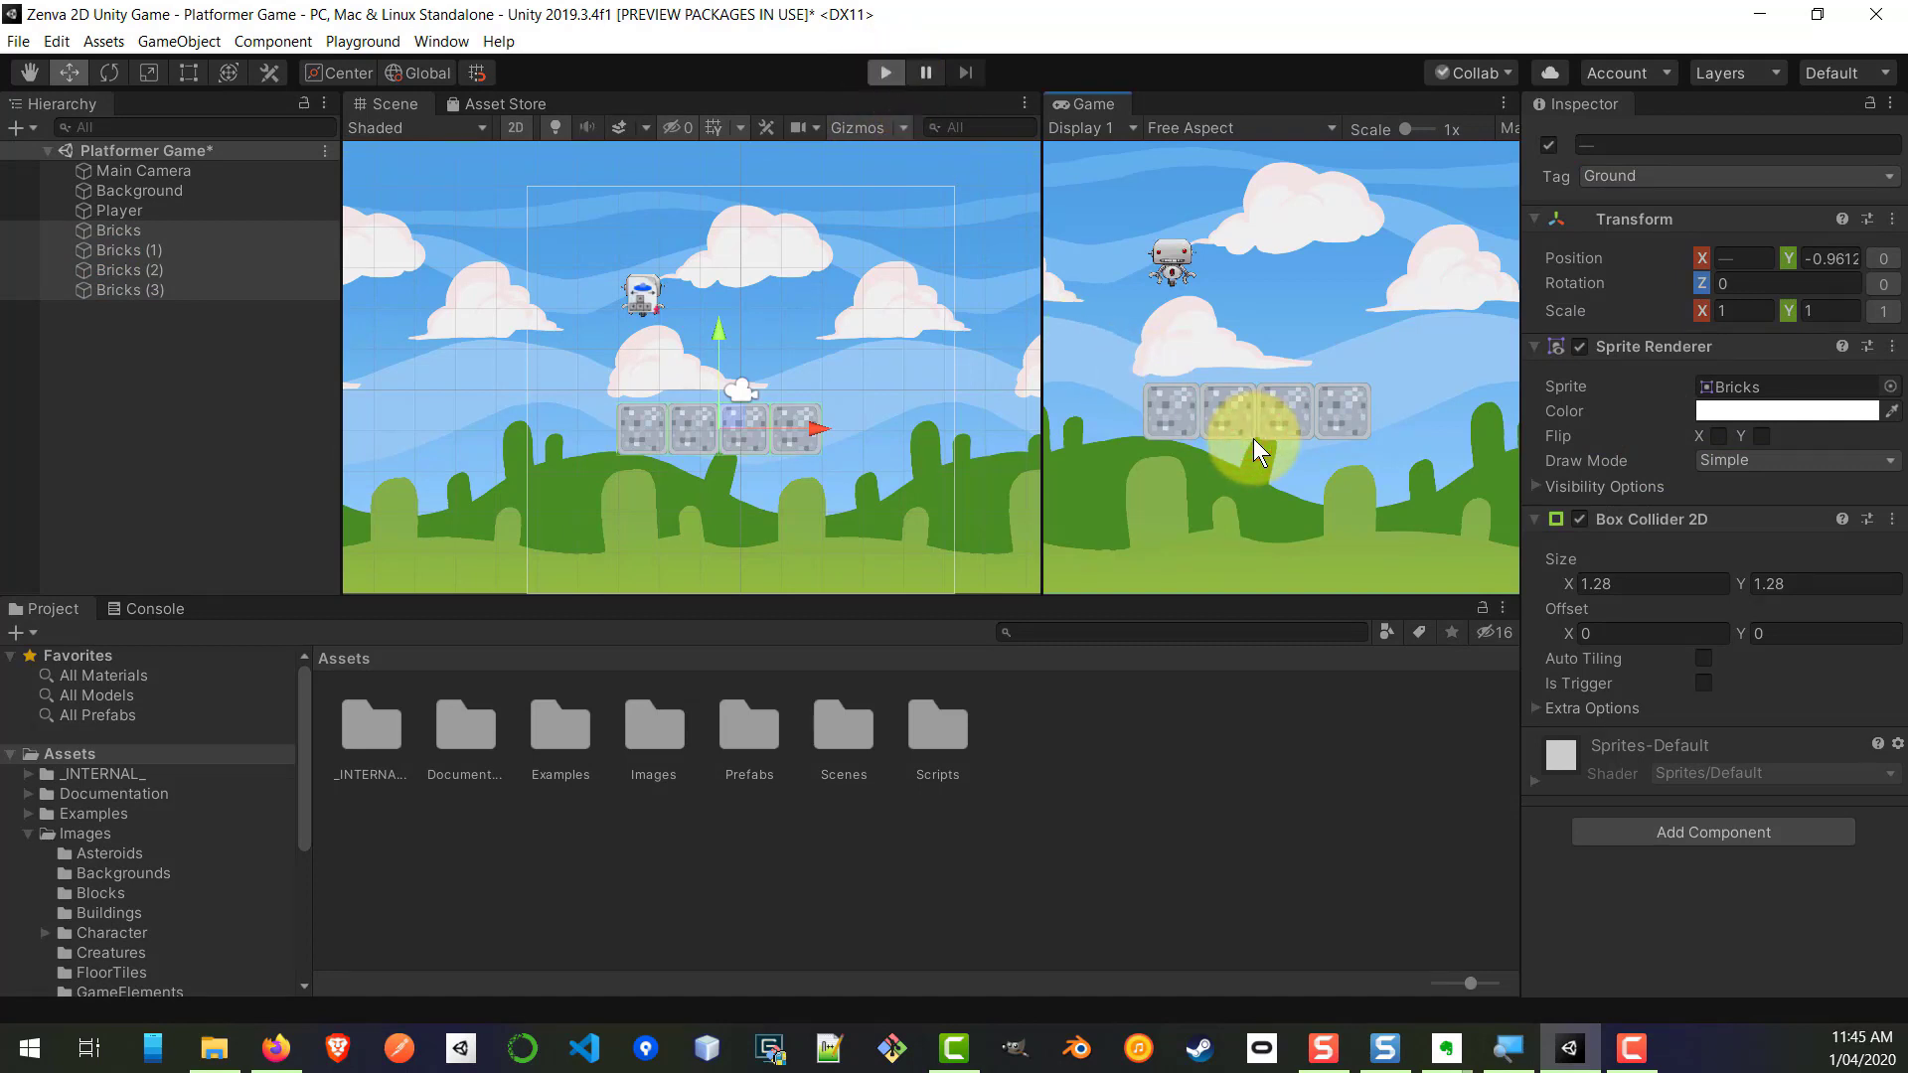
pyautogui.press('Right')
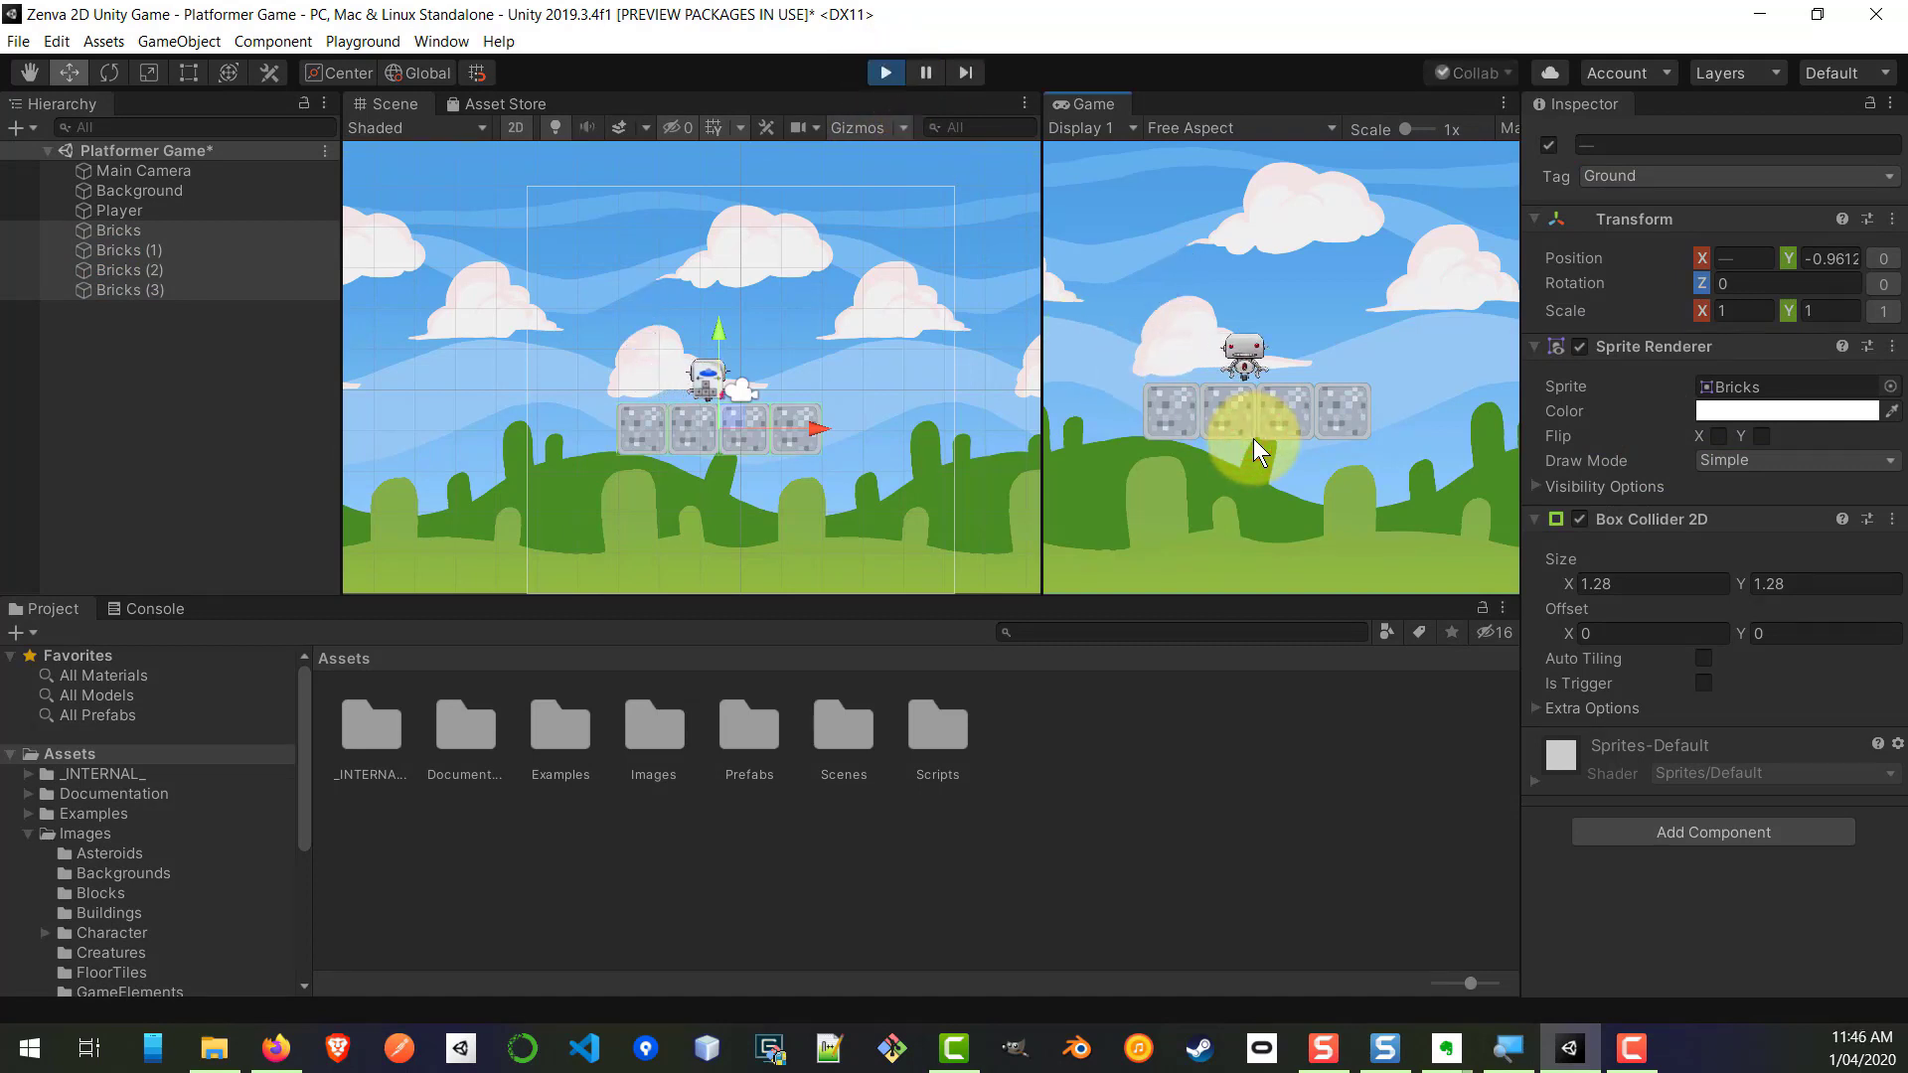
pyautogui.press('Left')
pyautogui.press('space')
pyautogui.press('Right')
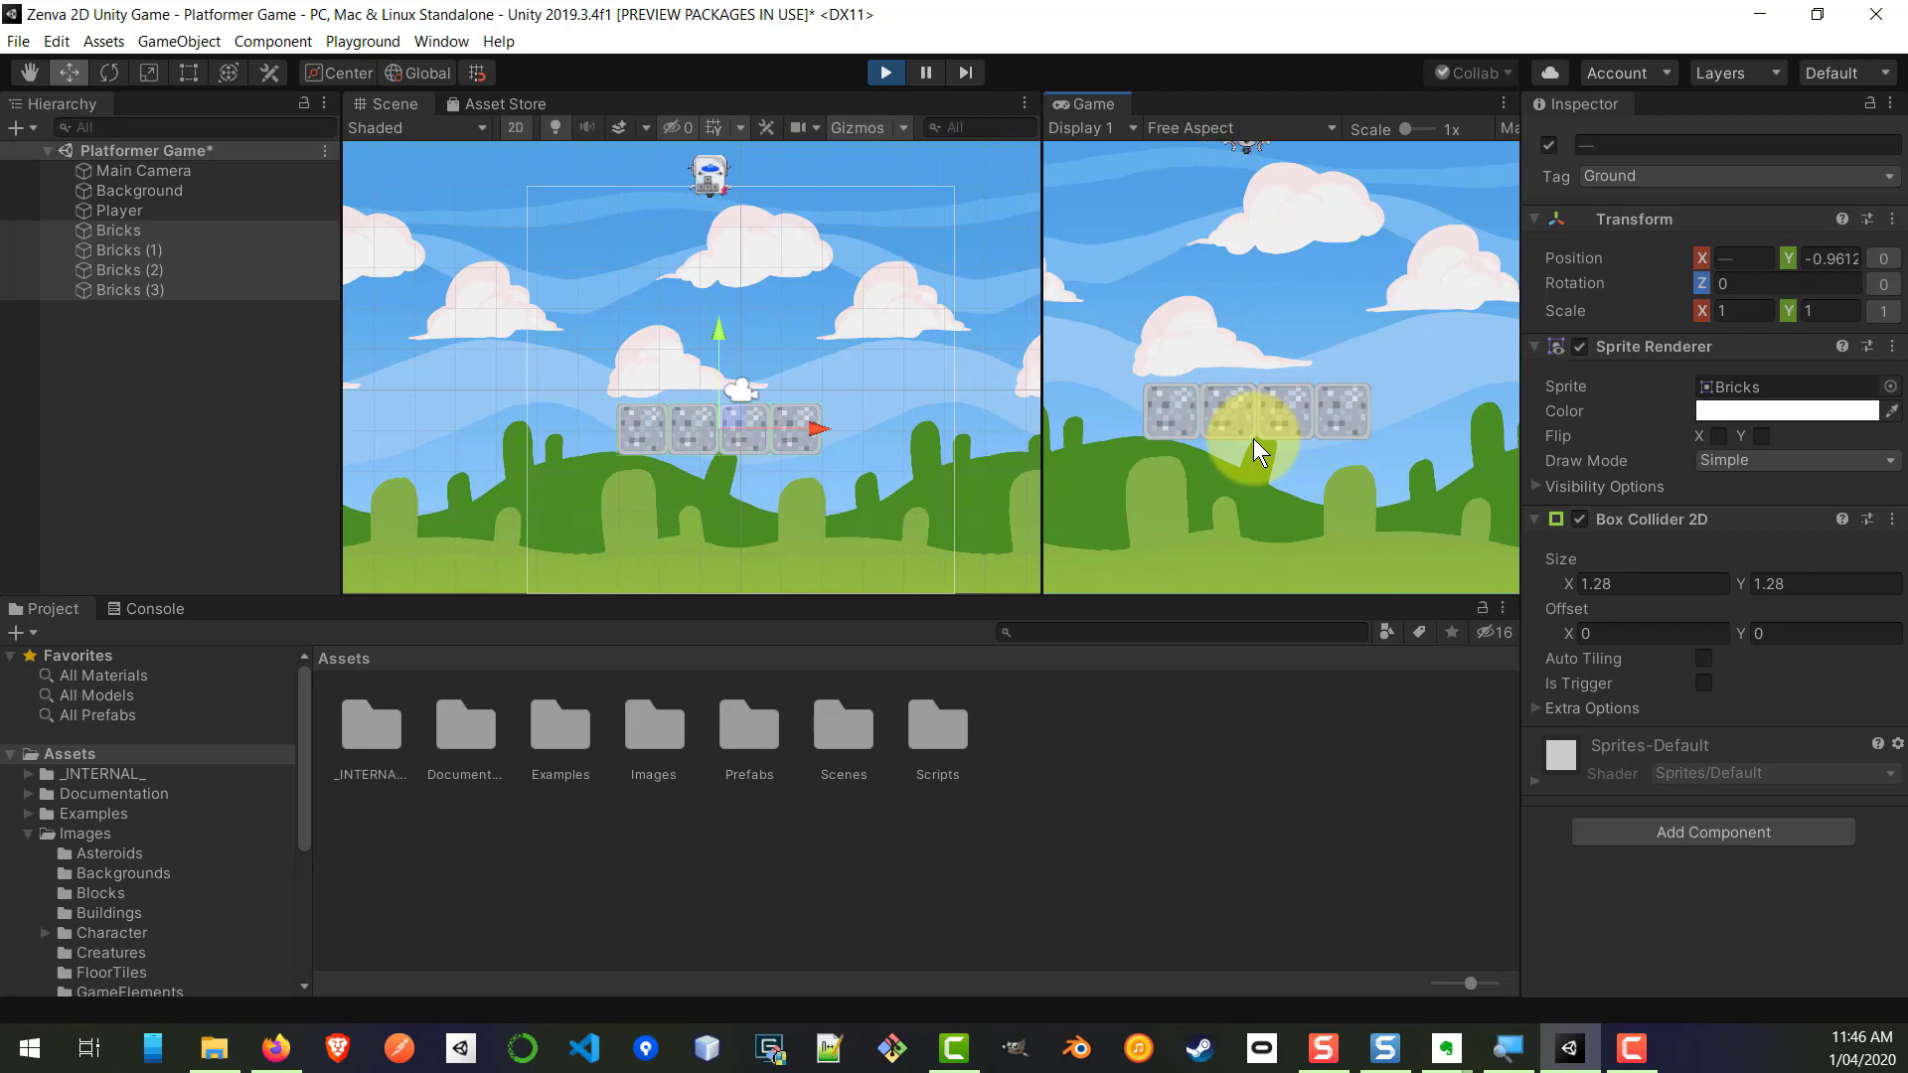
pyautogui.press('space')
pyautogui.press('Left')
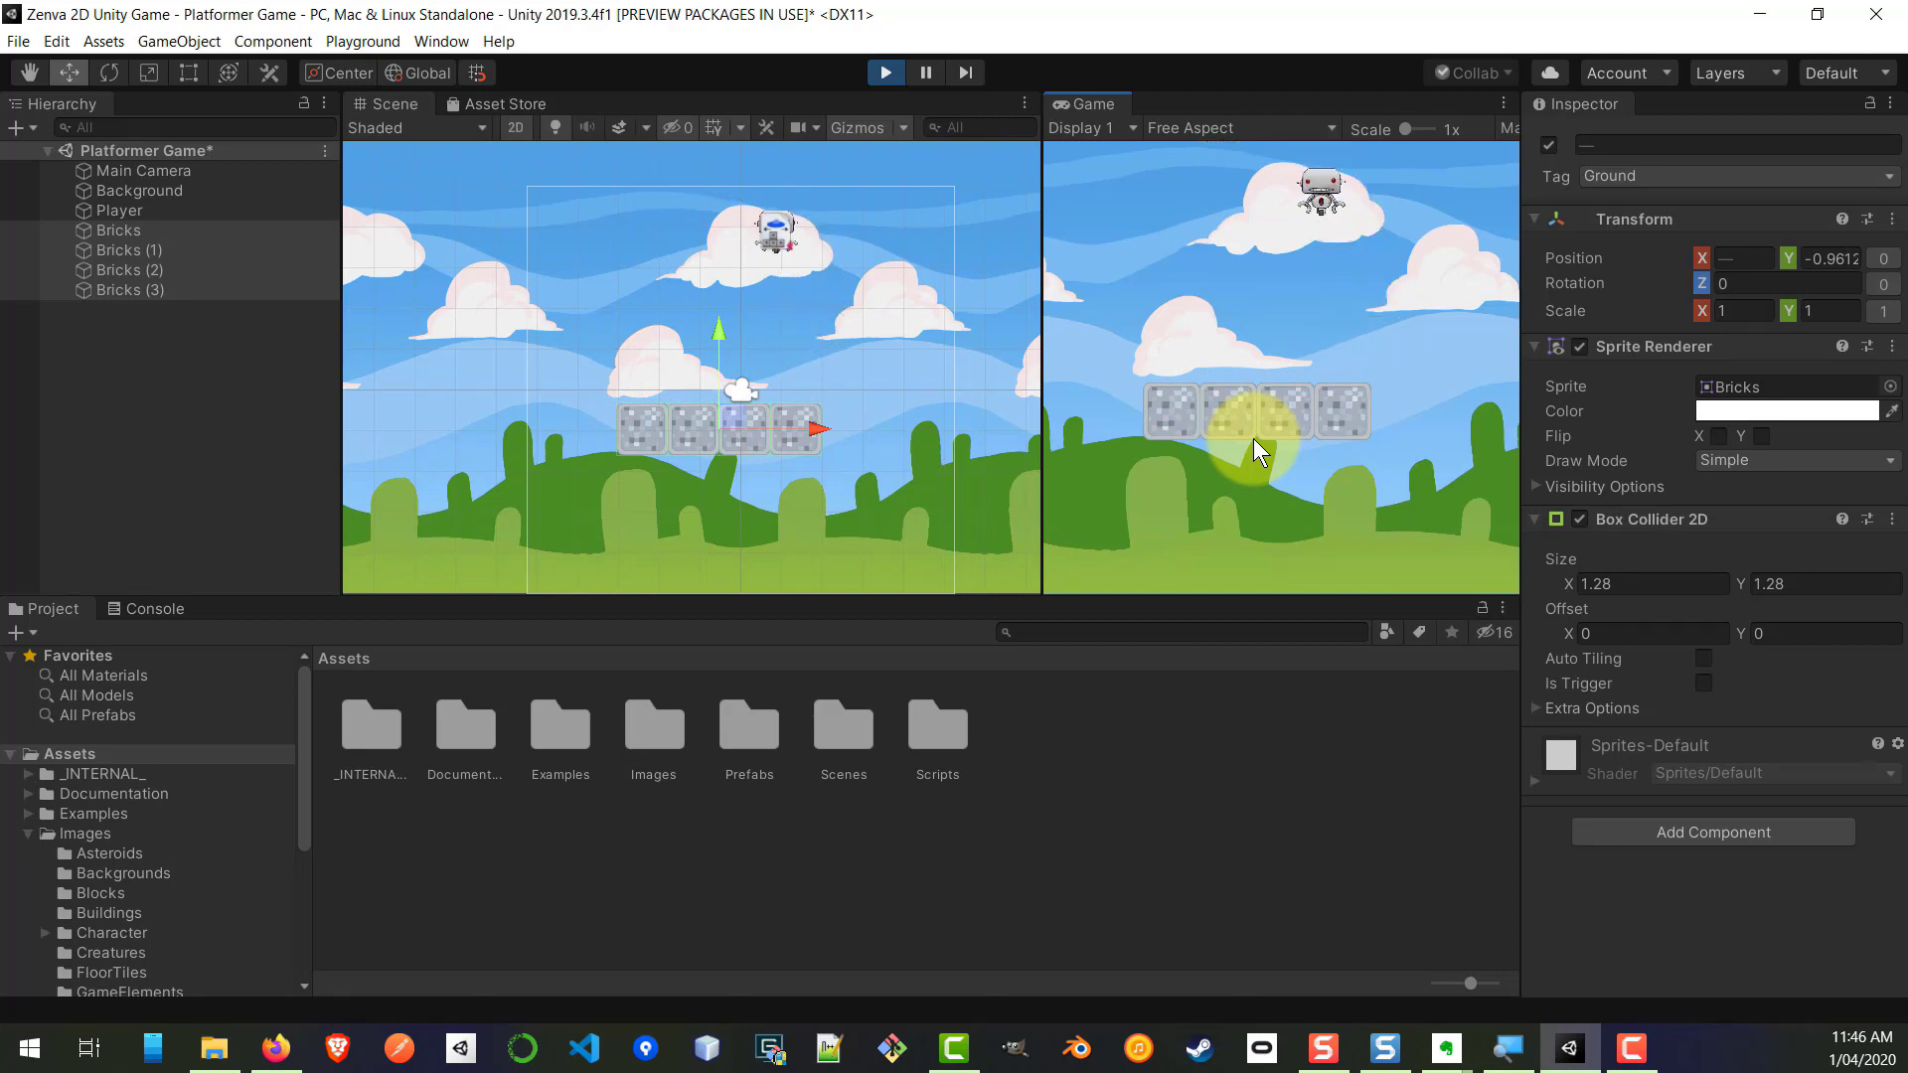
pyautogui.press('space')
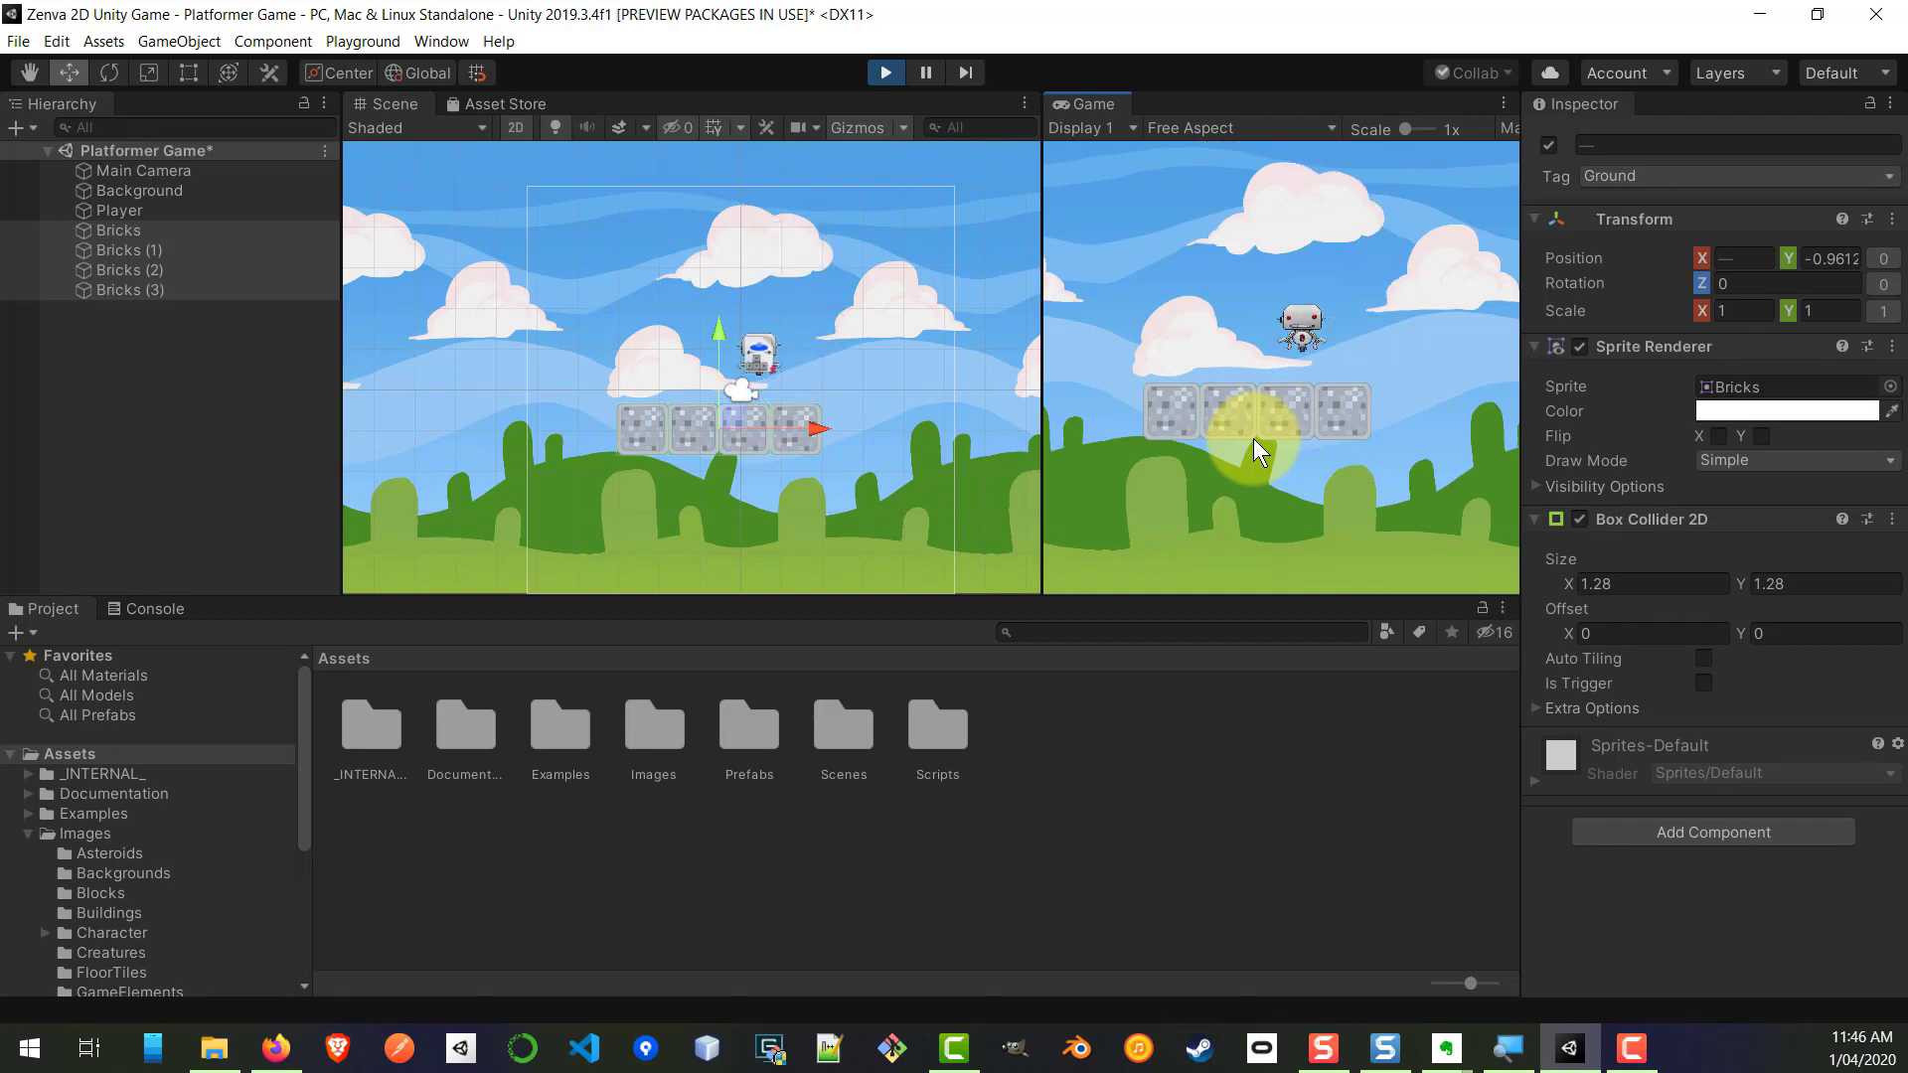
pyautogui.press('Left')
pyautogui.press('Right')
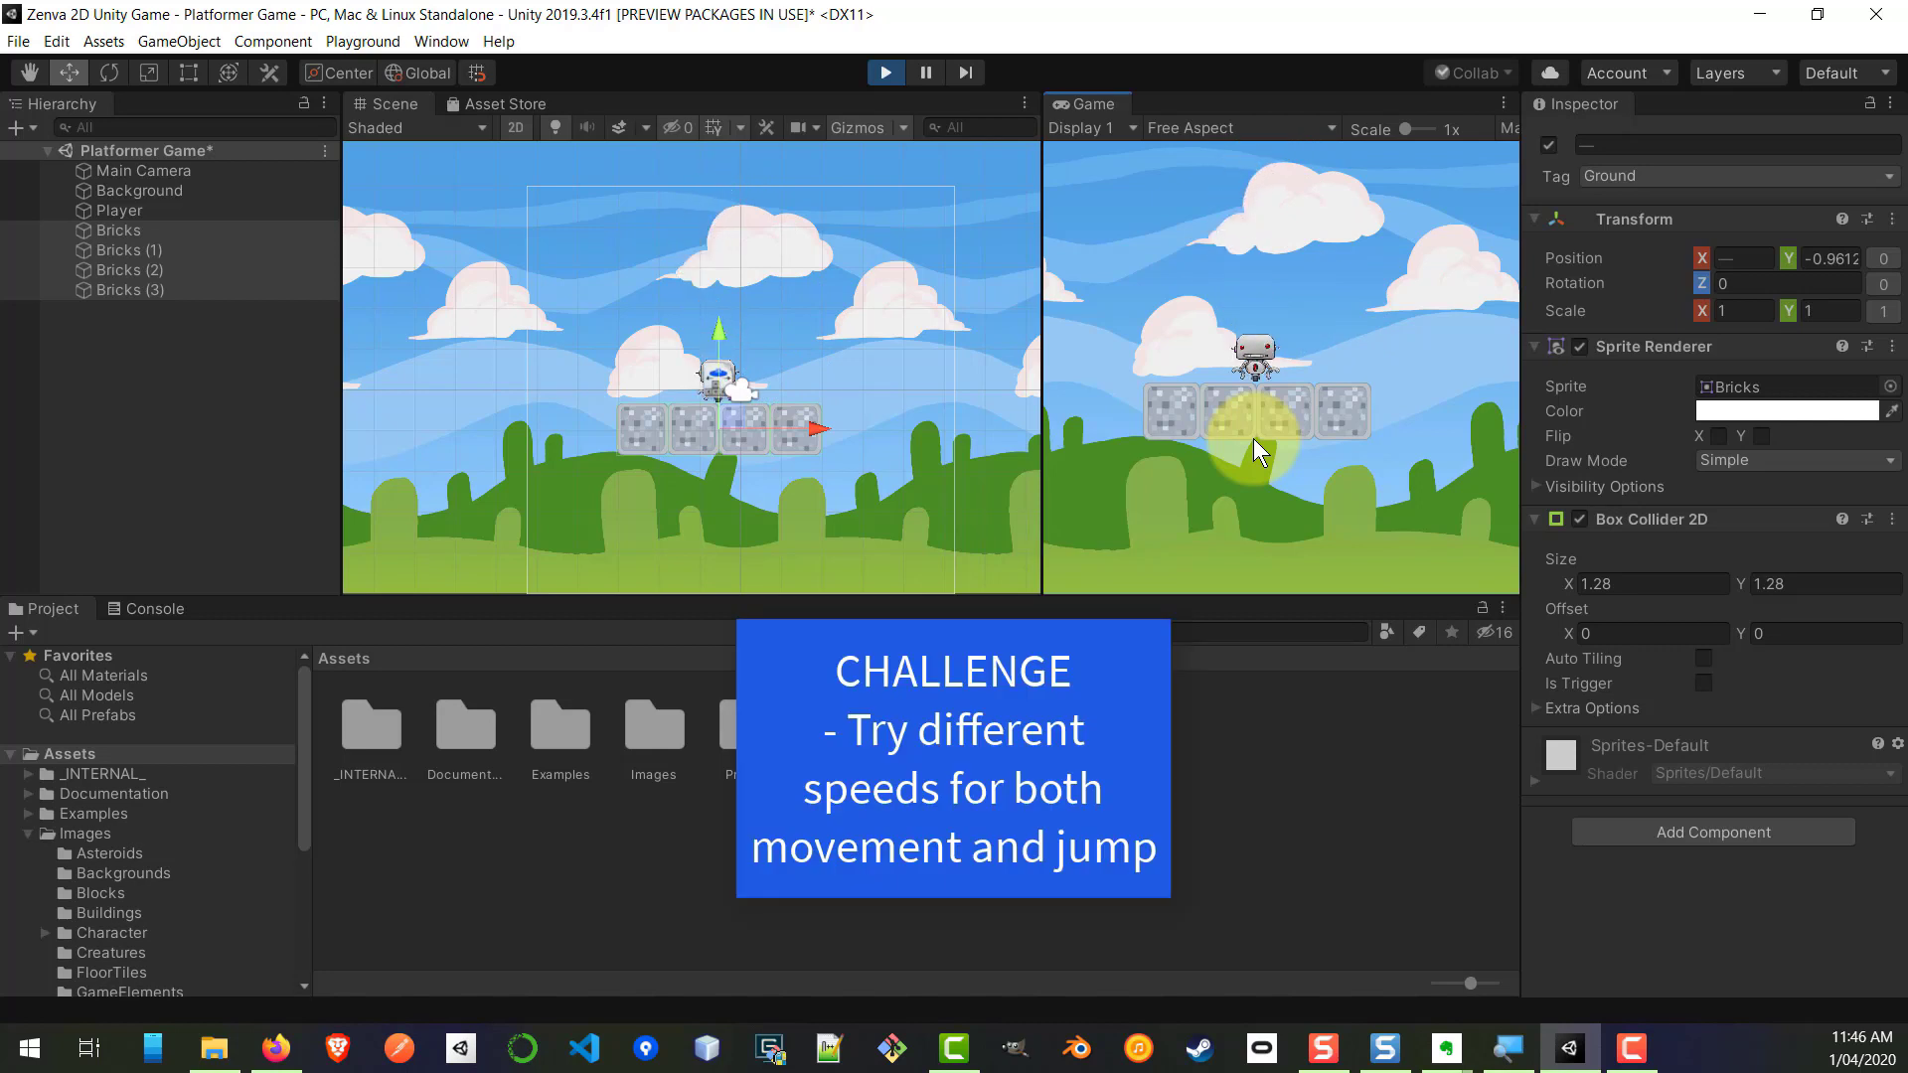
pyautogui.press('Left')
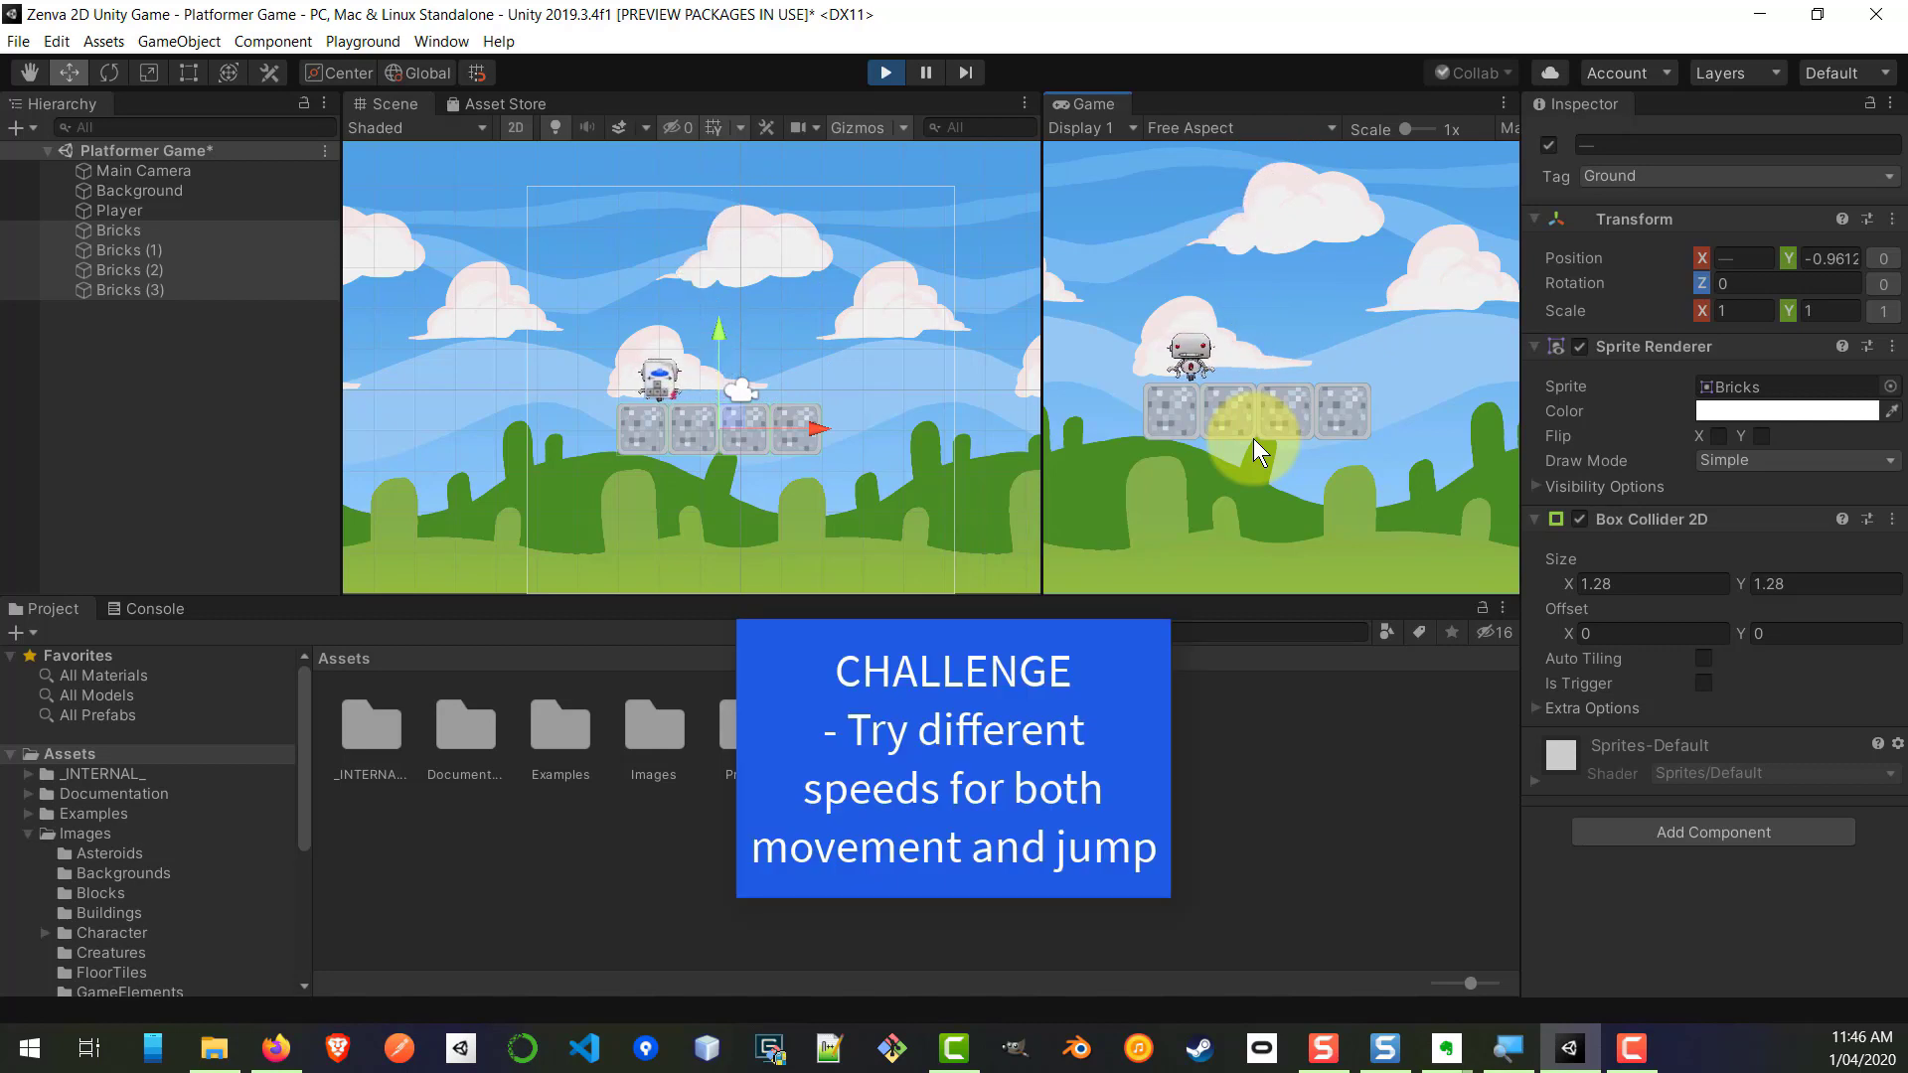
pyautogui.press('space')
pyautogui.press('Right')
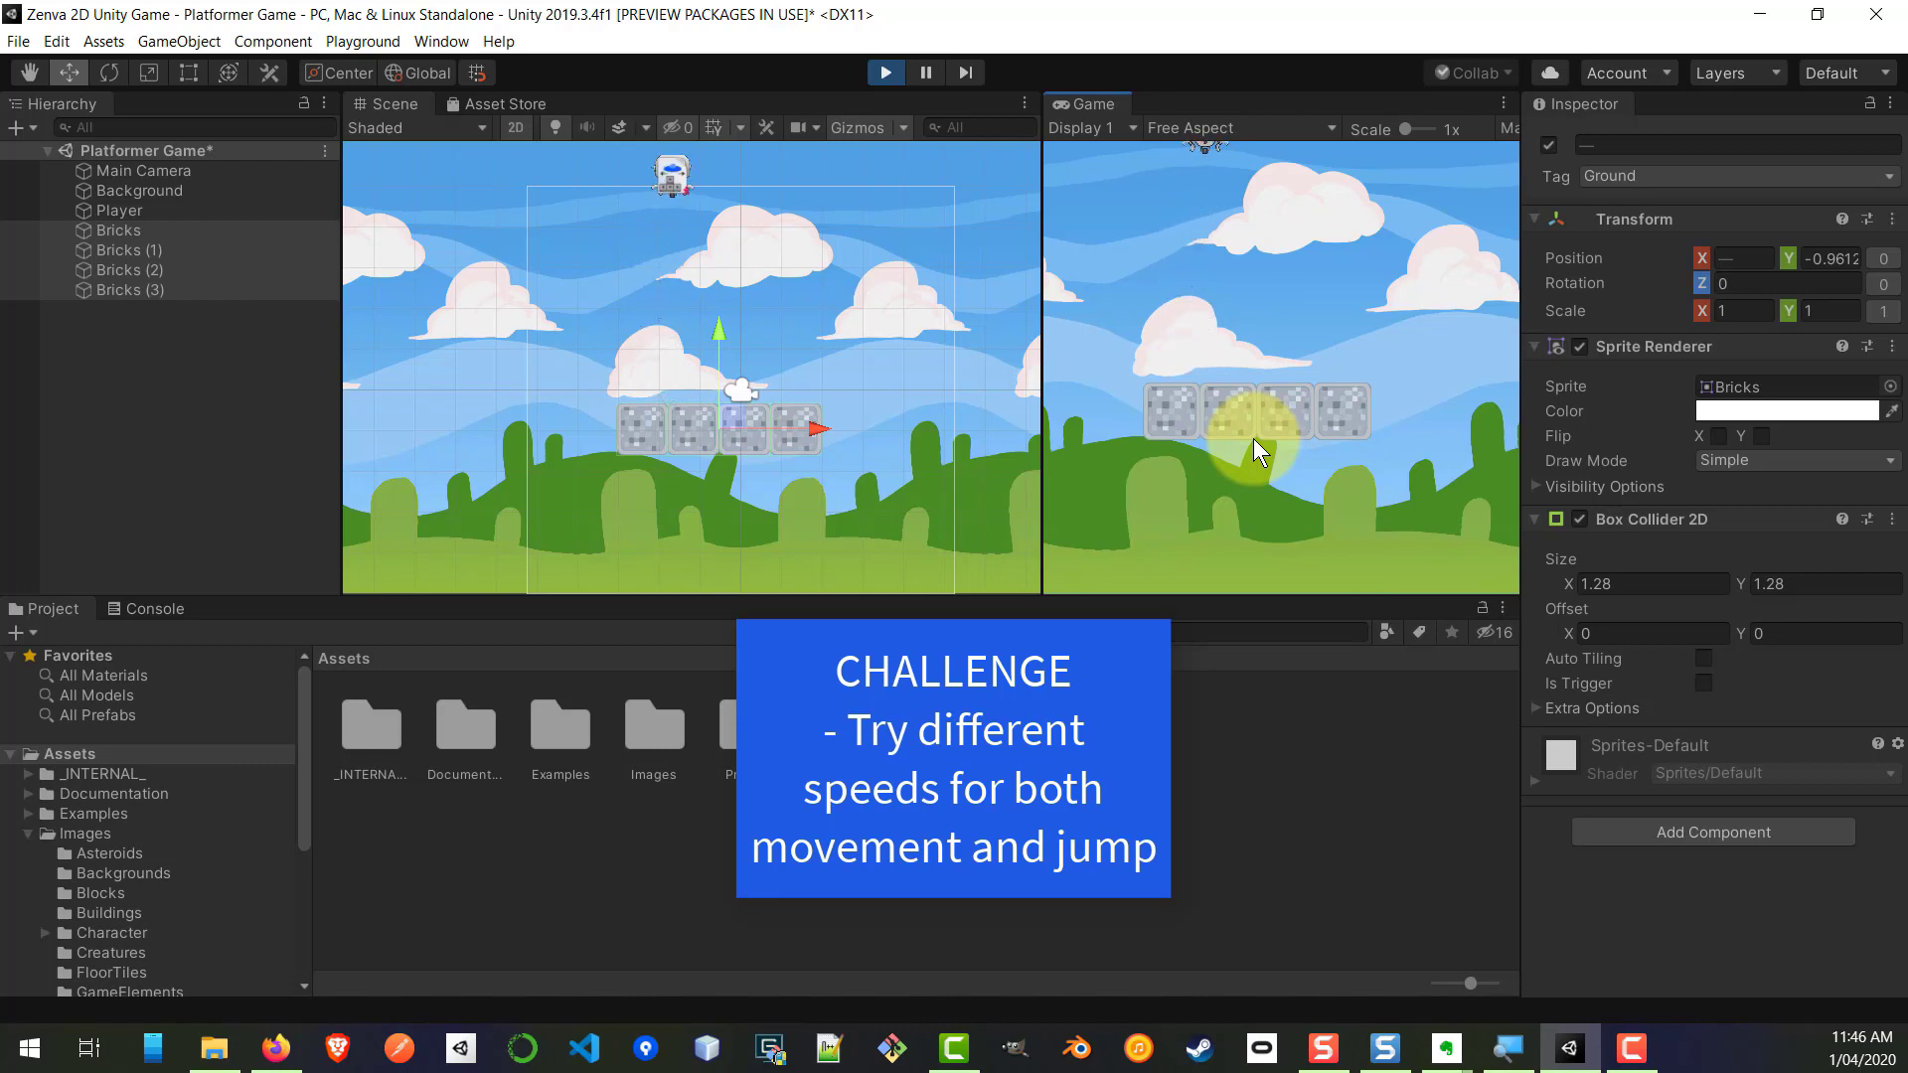